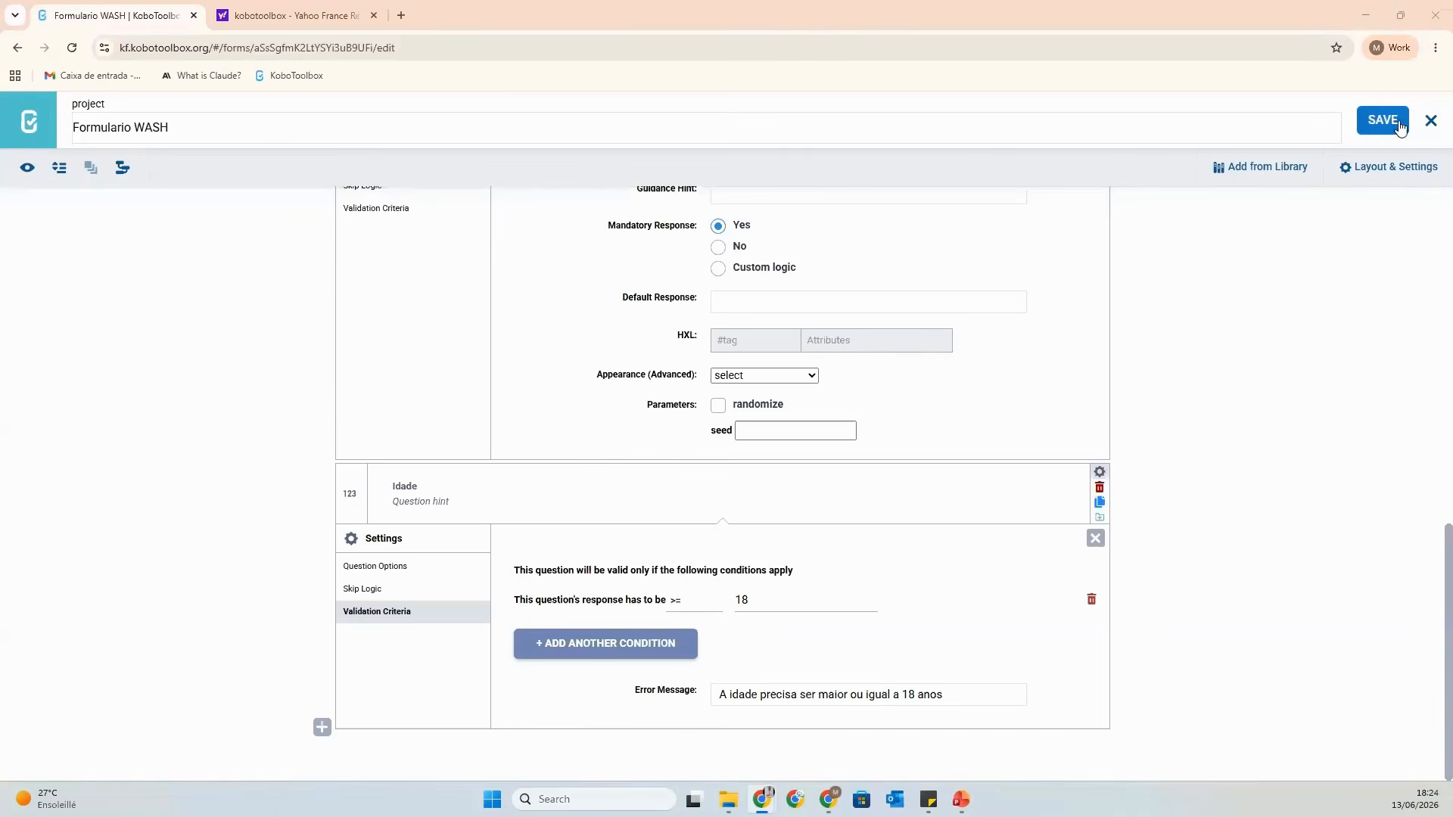
Save the Formulario WASH form, exit the form builder and deploy the draft version.
left_click(1400, 126)
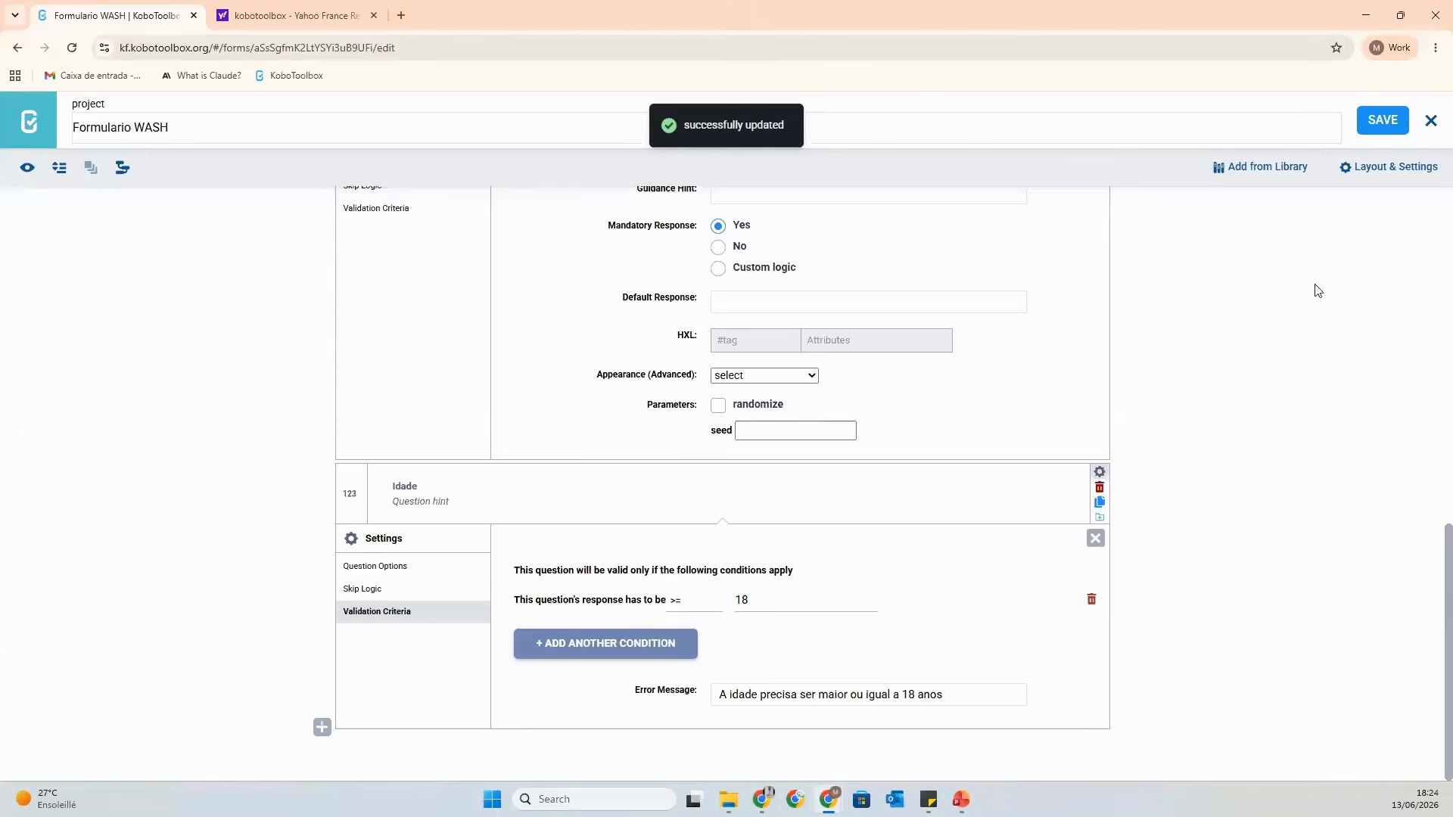
left_click(1431, 120)
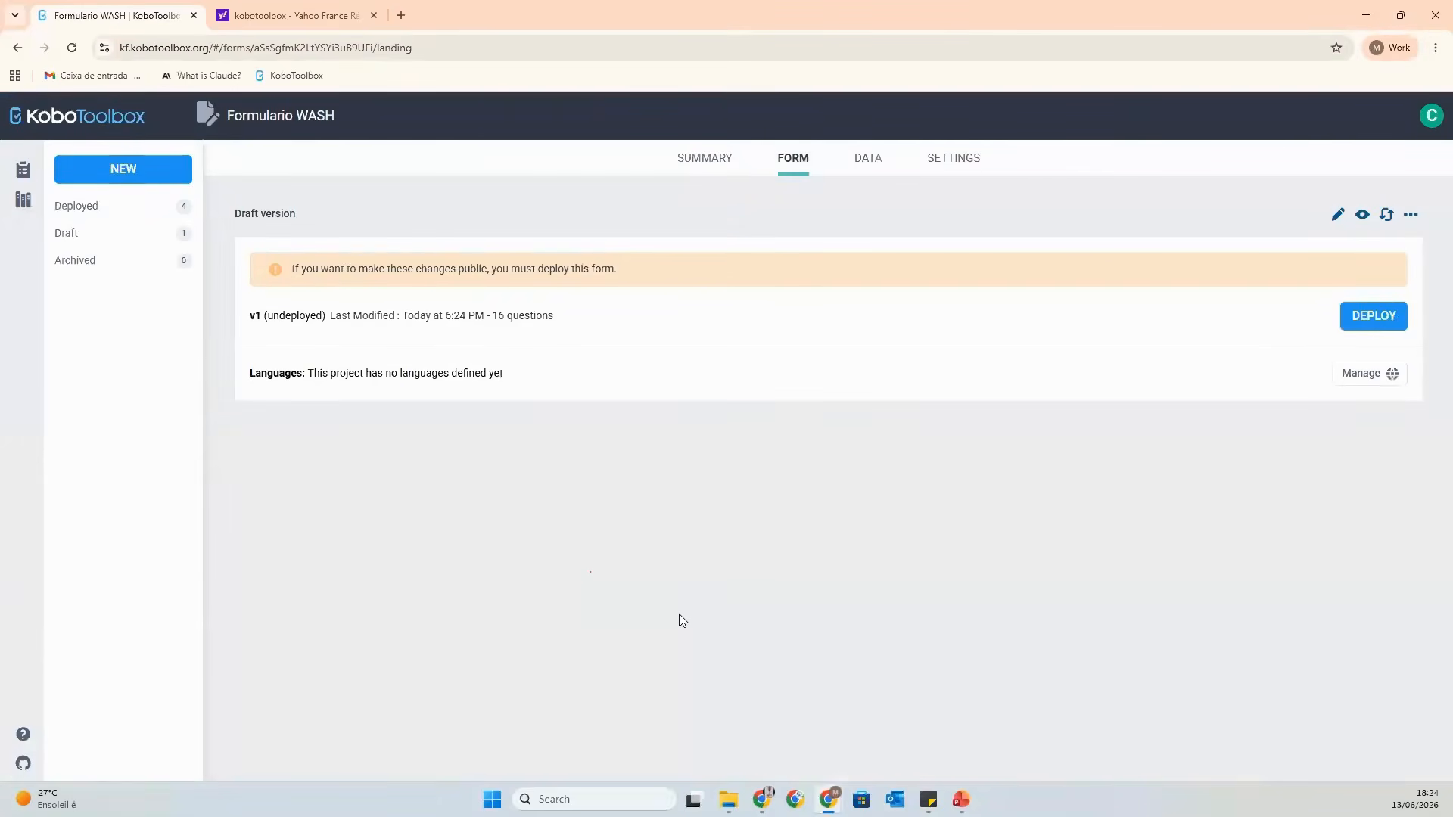
left_click(1357, 323)
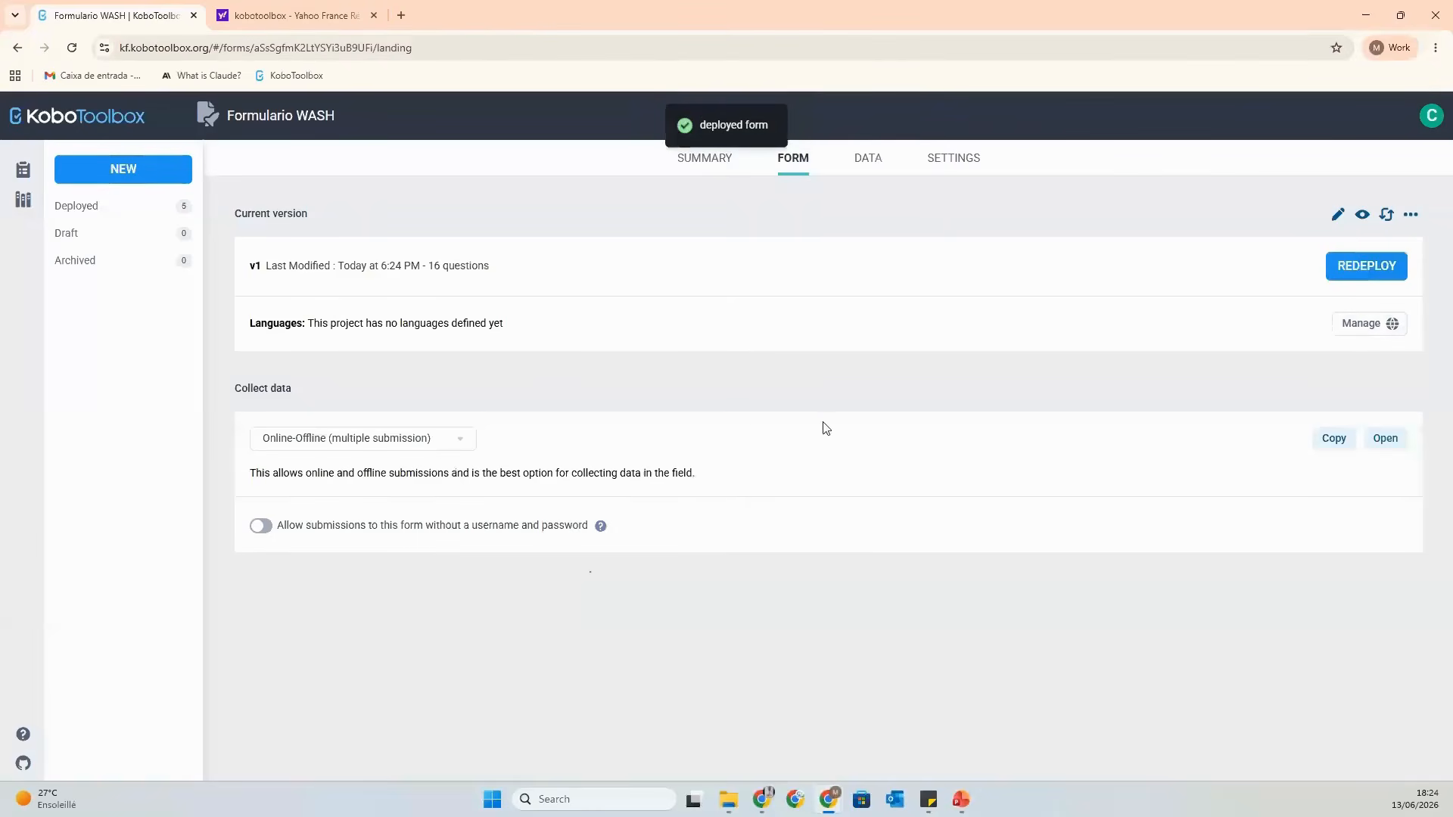
Review the data collection modes offered for the deployed form, down to the Android application option.
left_click(438, 451)
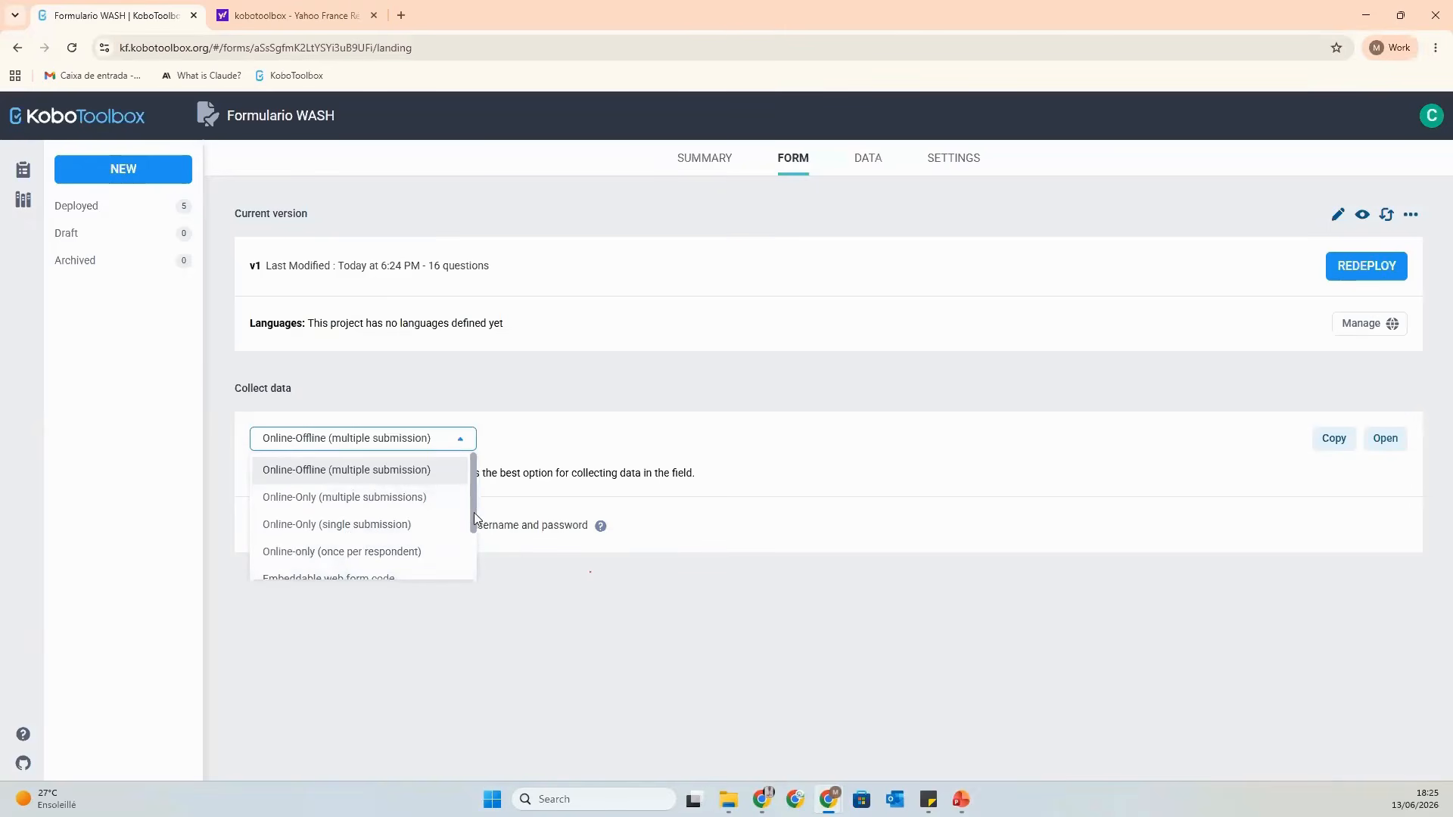
left_click_drag(474, 511, 463, 576)
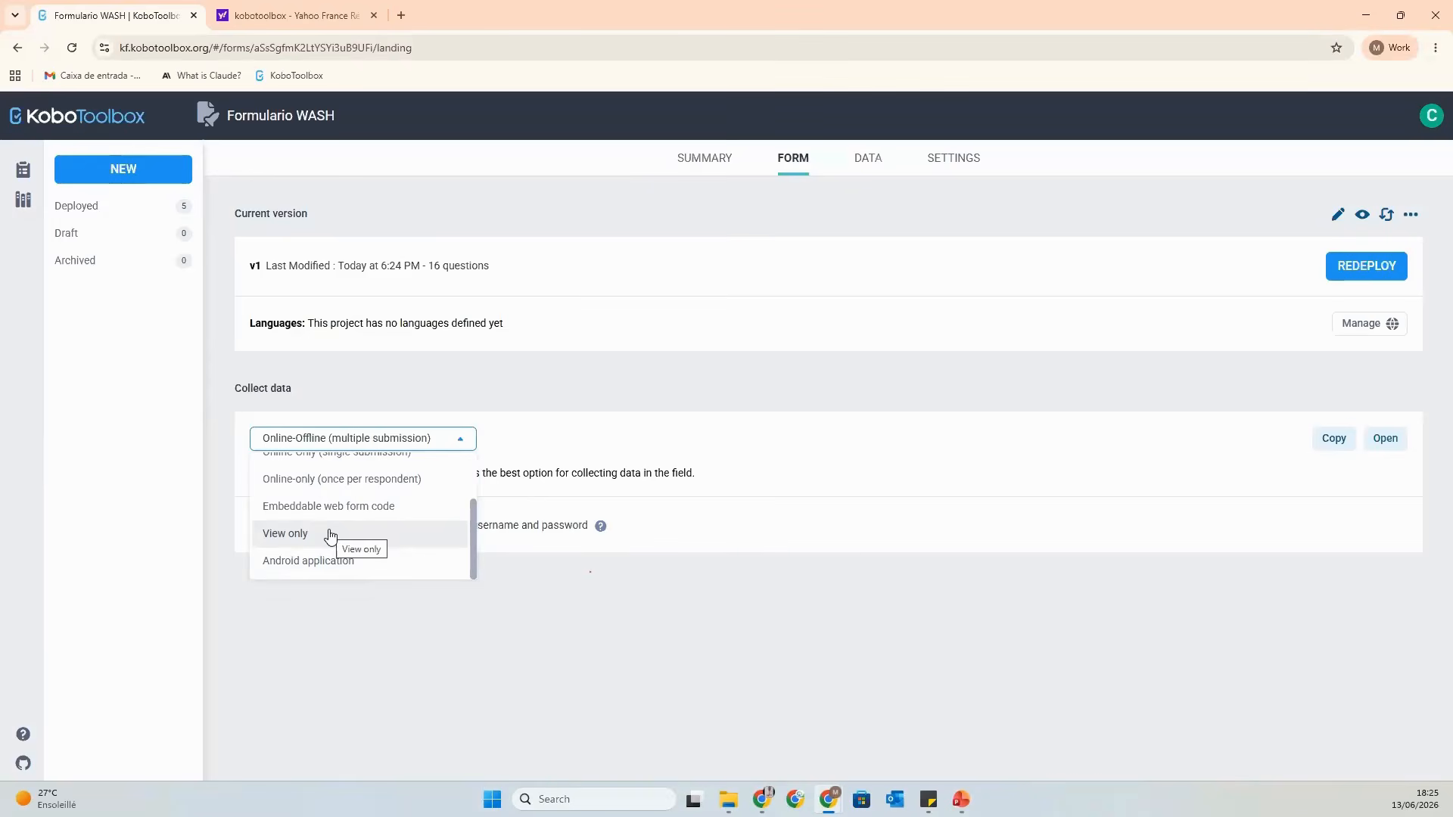
left_click(812, 393)
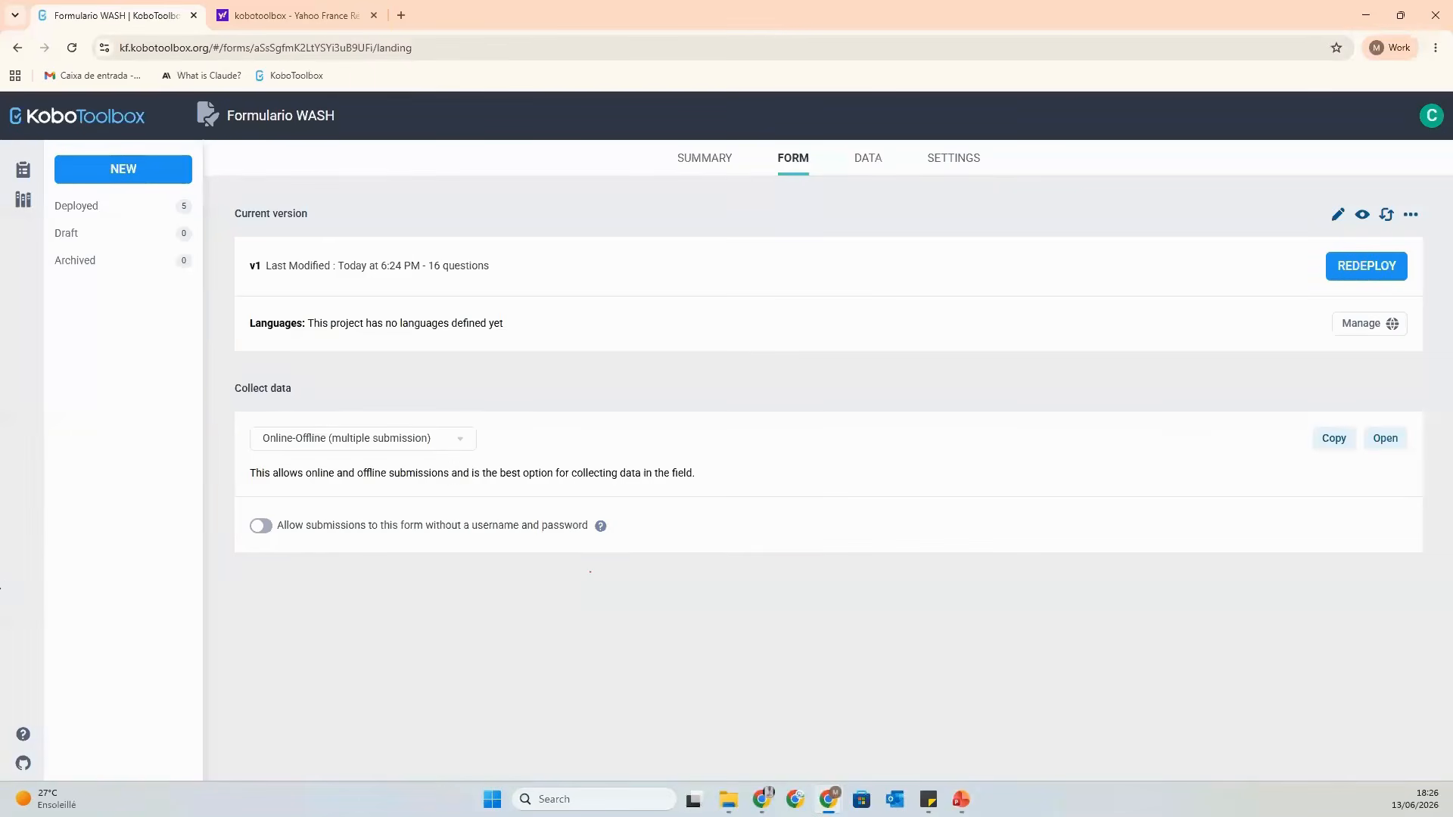
left_click(0, 594)
Edit the form and add "Não responde" as a third response to the "Motivo (se não estiver funcional)" question.
left_click(1338, 215)
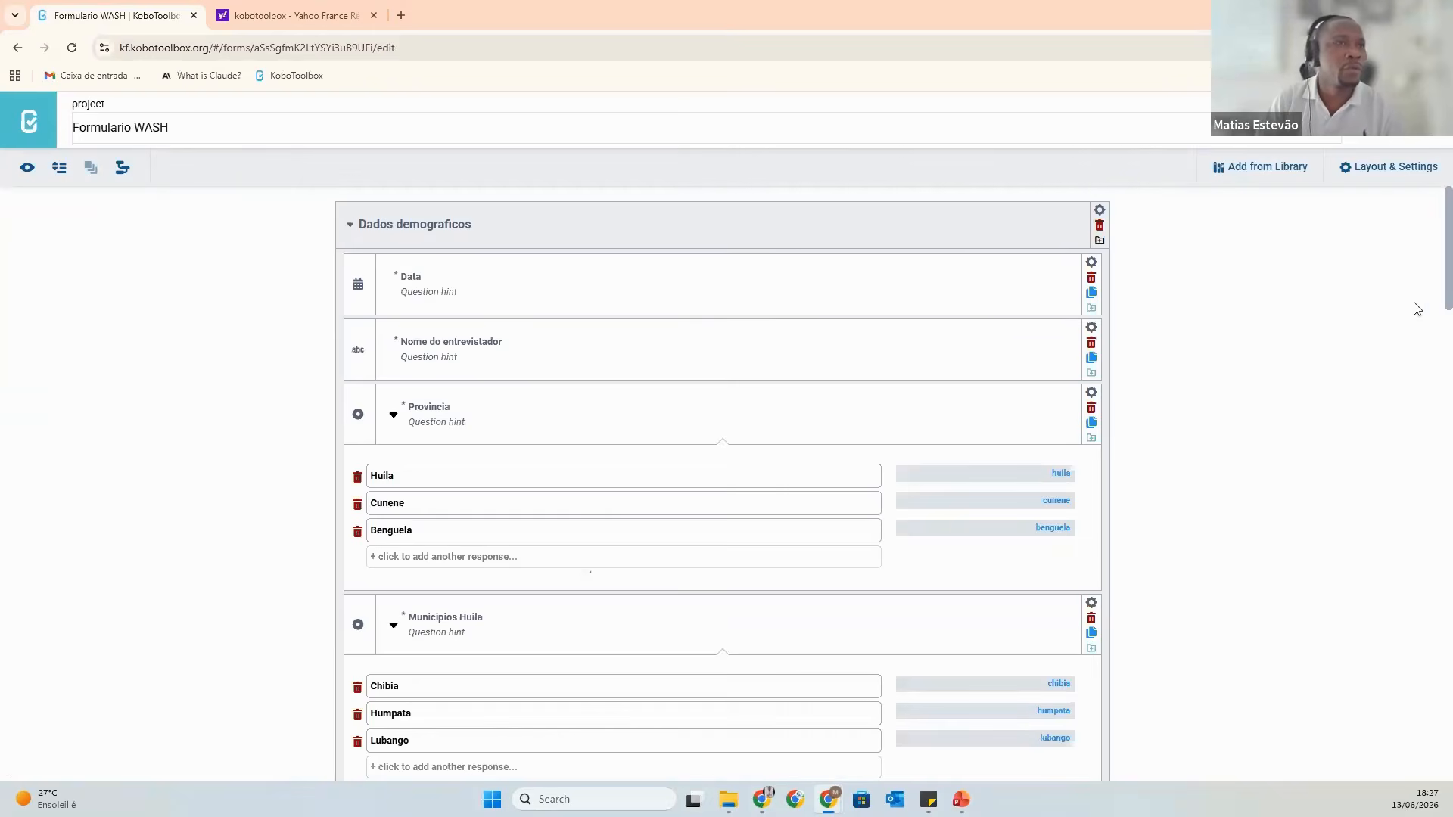
left_click_drag(1448, 275, 1449, 642)
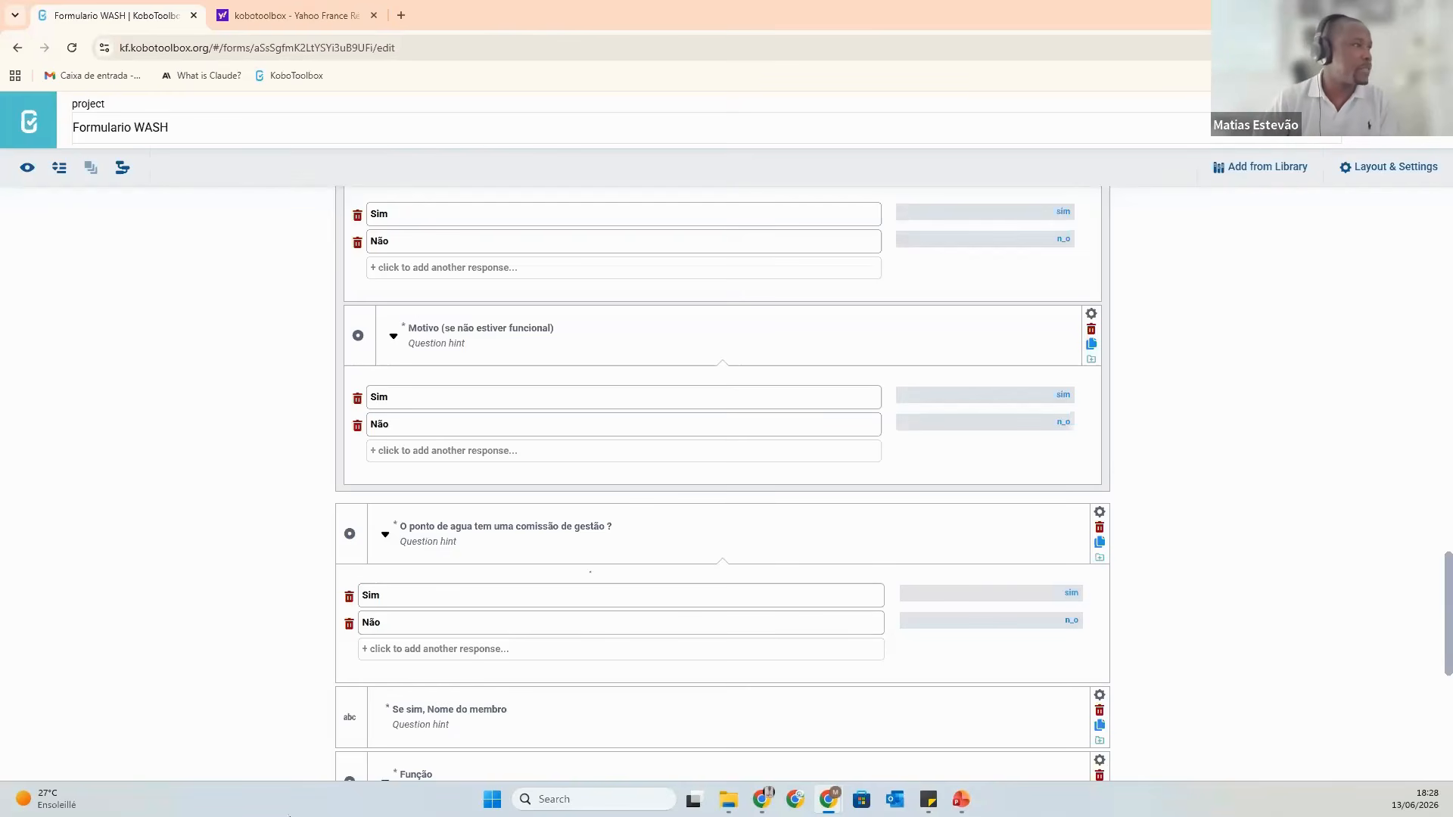
left_click(409, 452)
type("N")
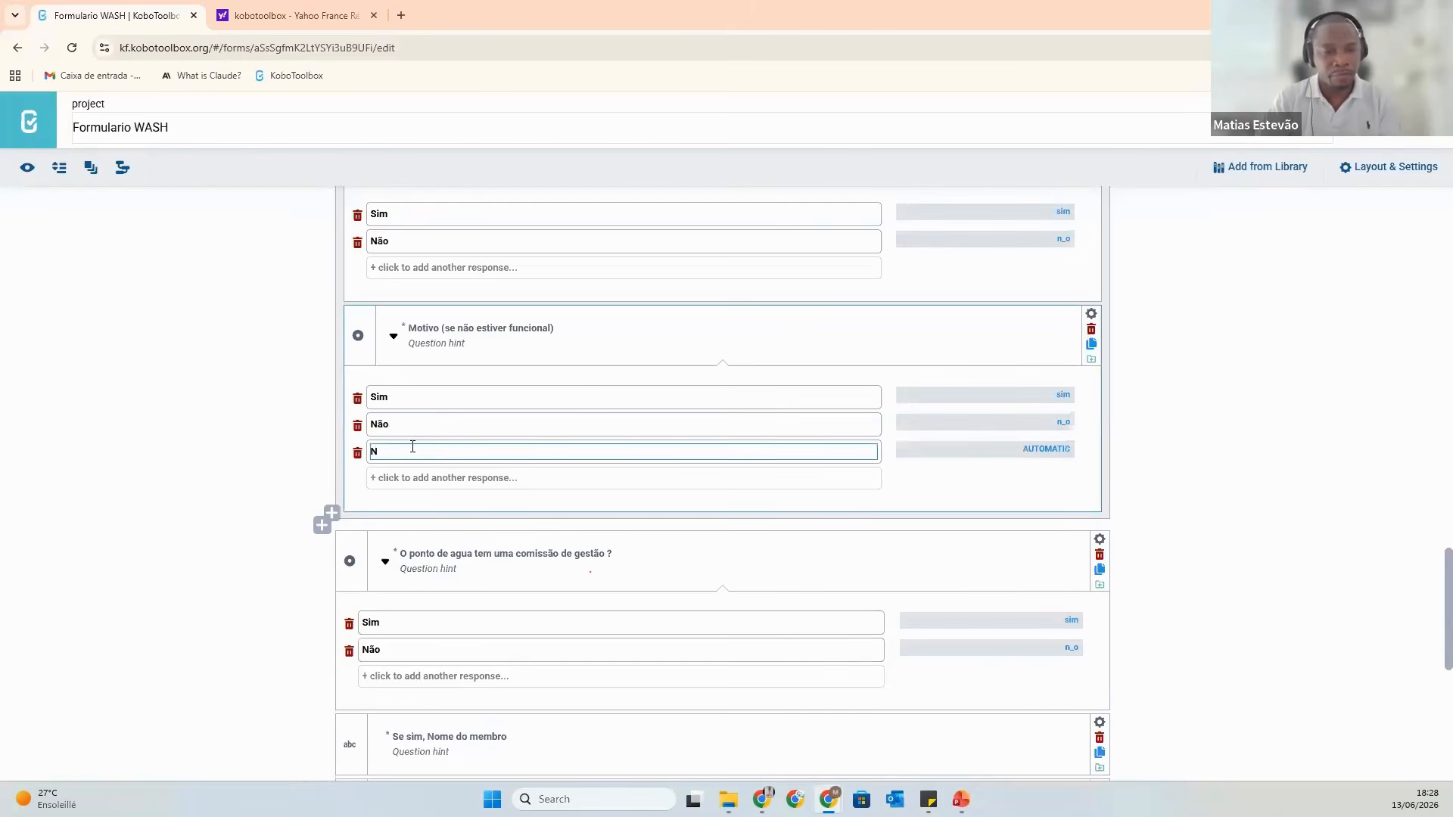
type("ão resp")
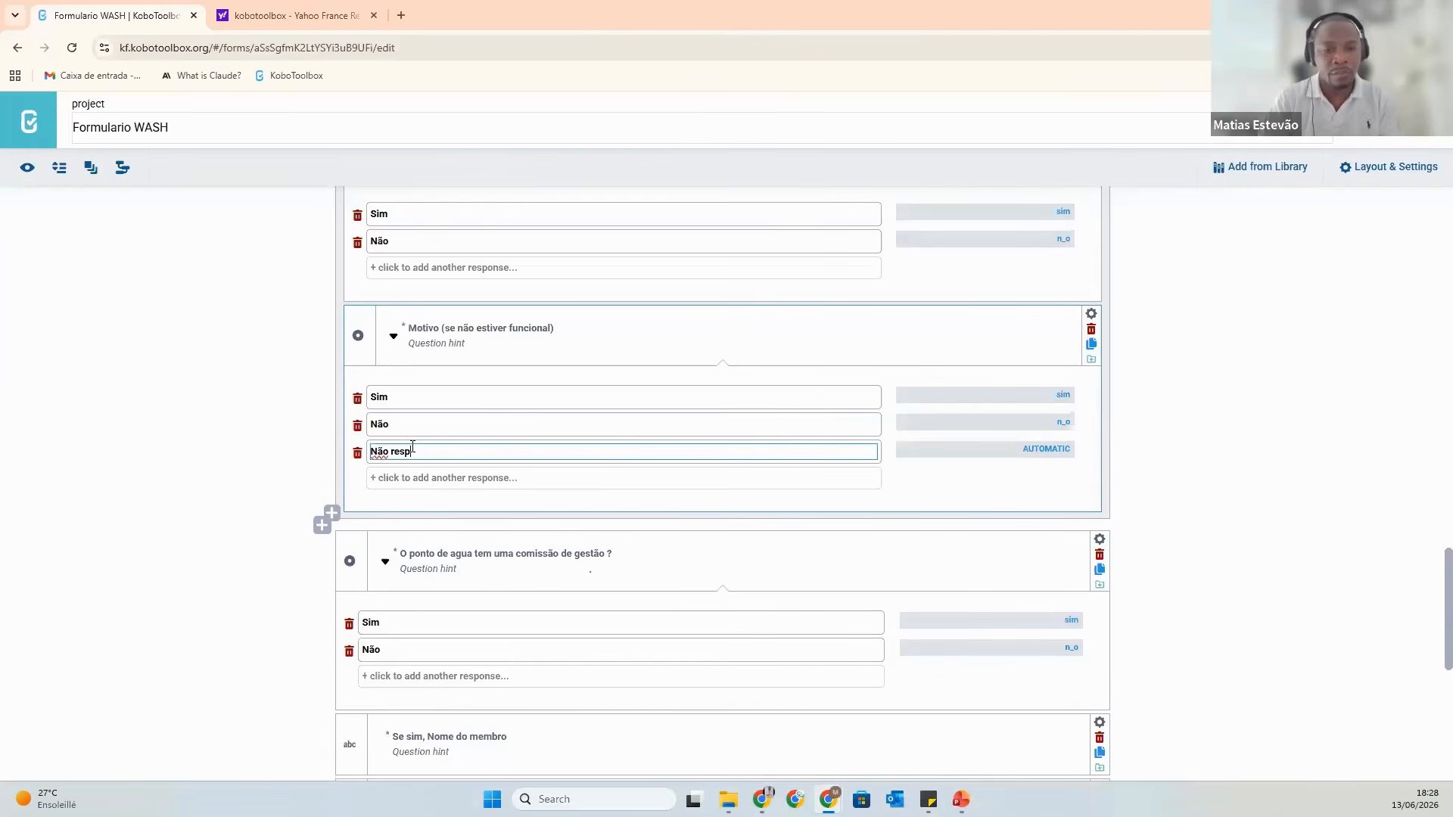
type("onde")
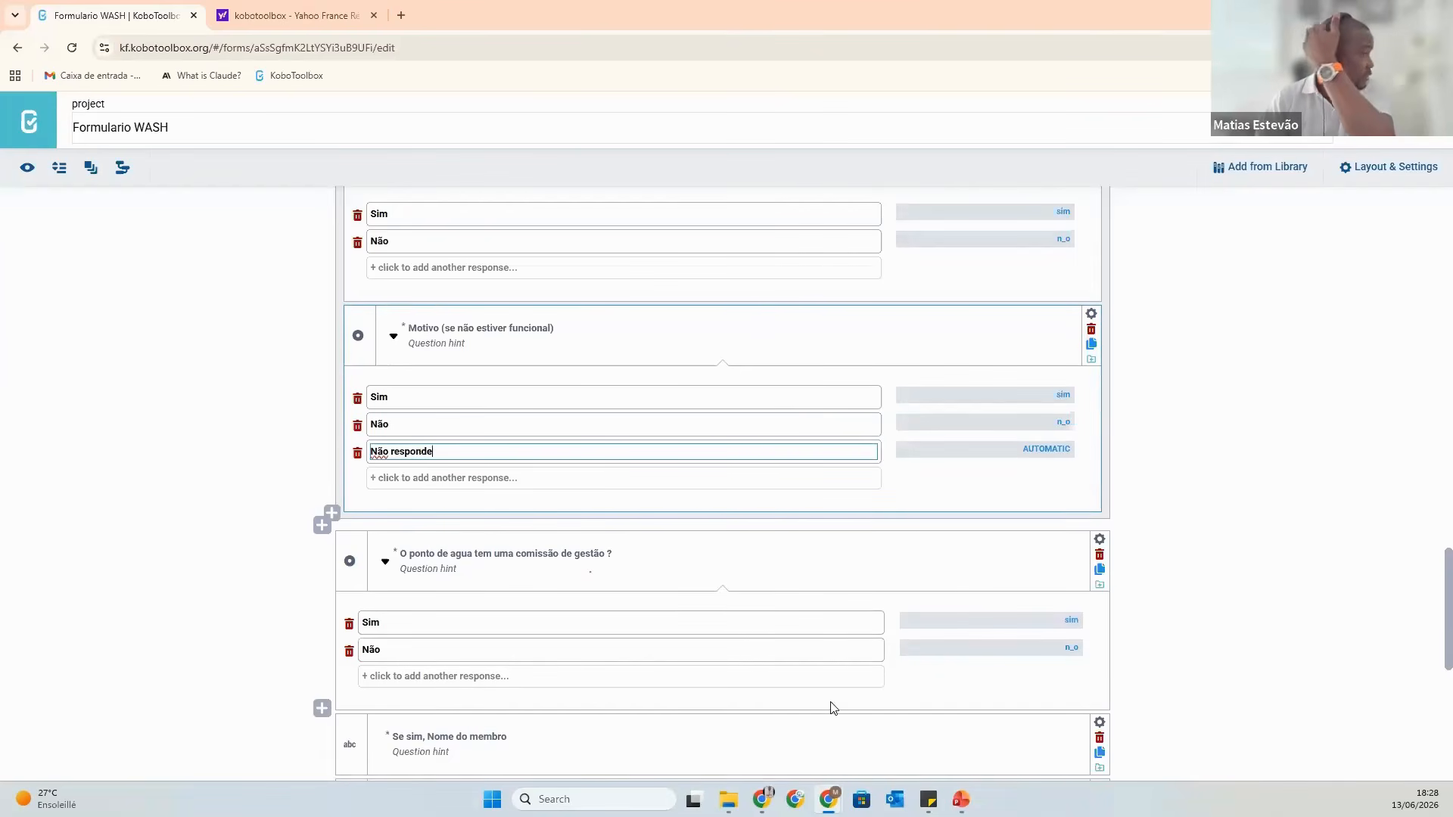
left_click(1163, 454)
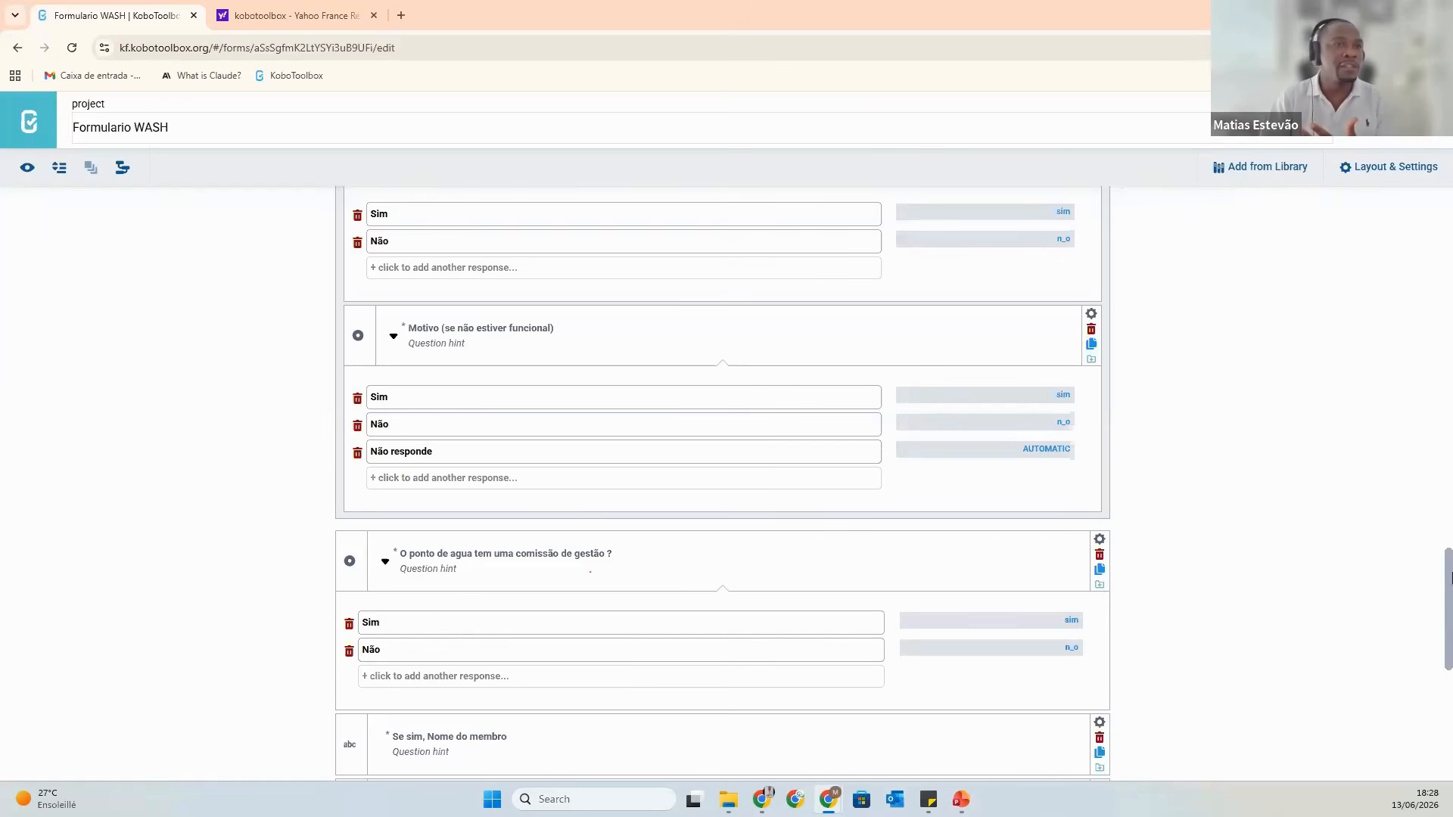
left_click_drag(1447, 575, 1446, 216)
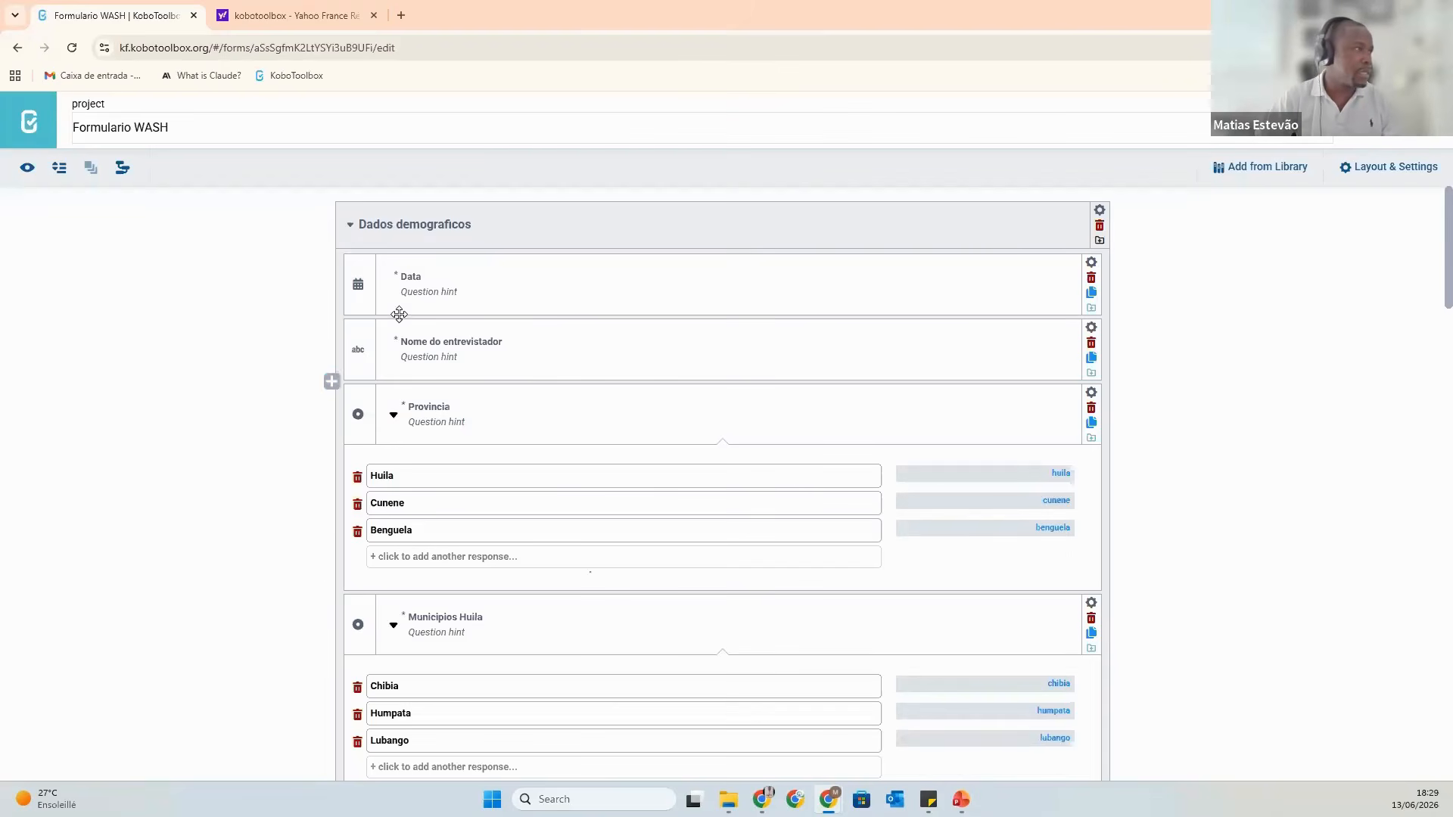
left_click(337, 316)
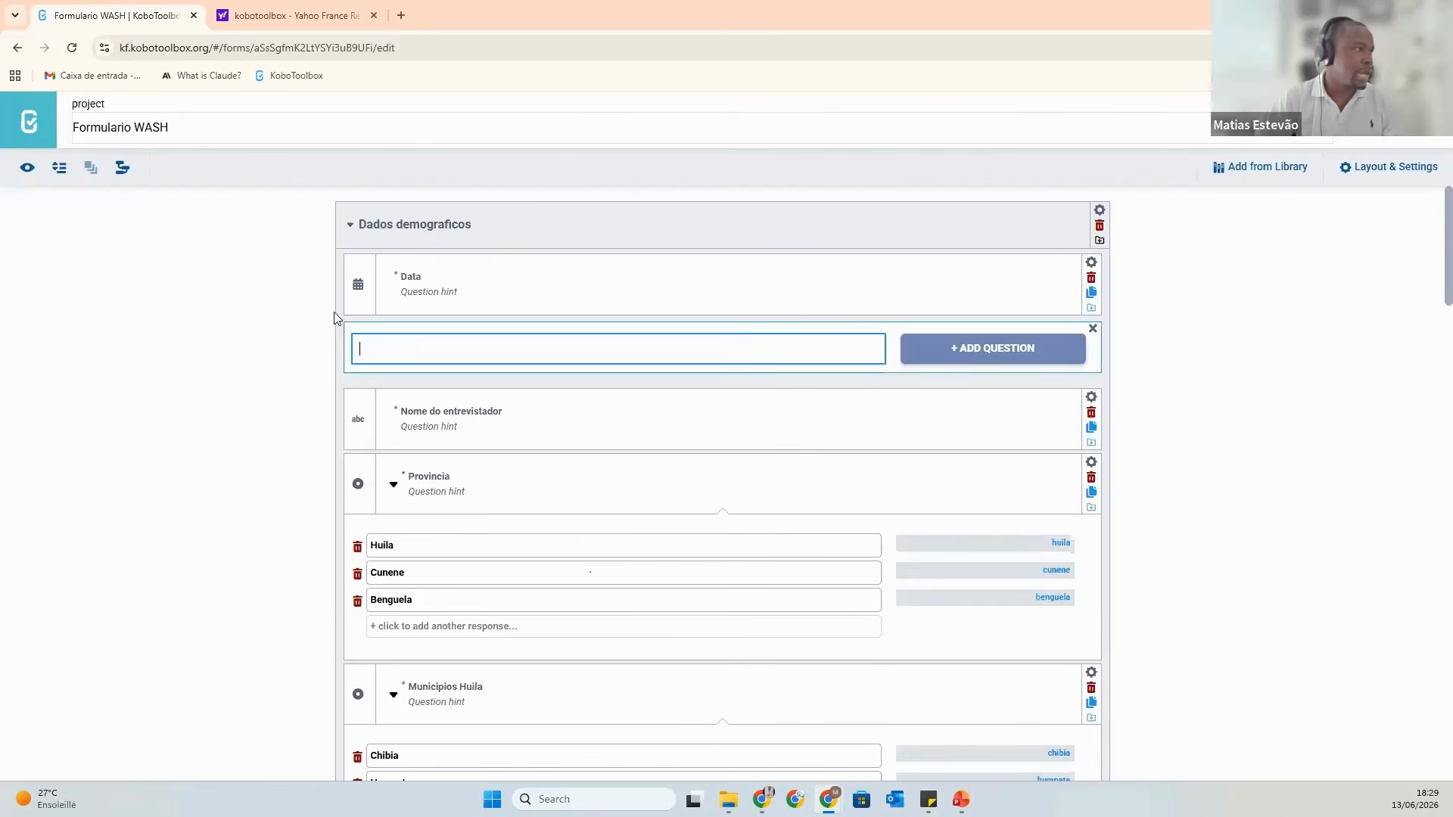
left_click(958, 355)
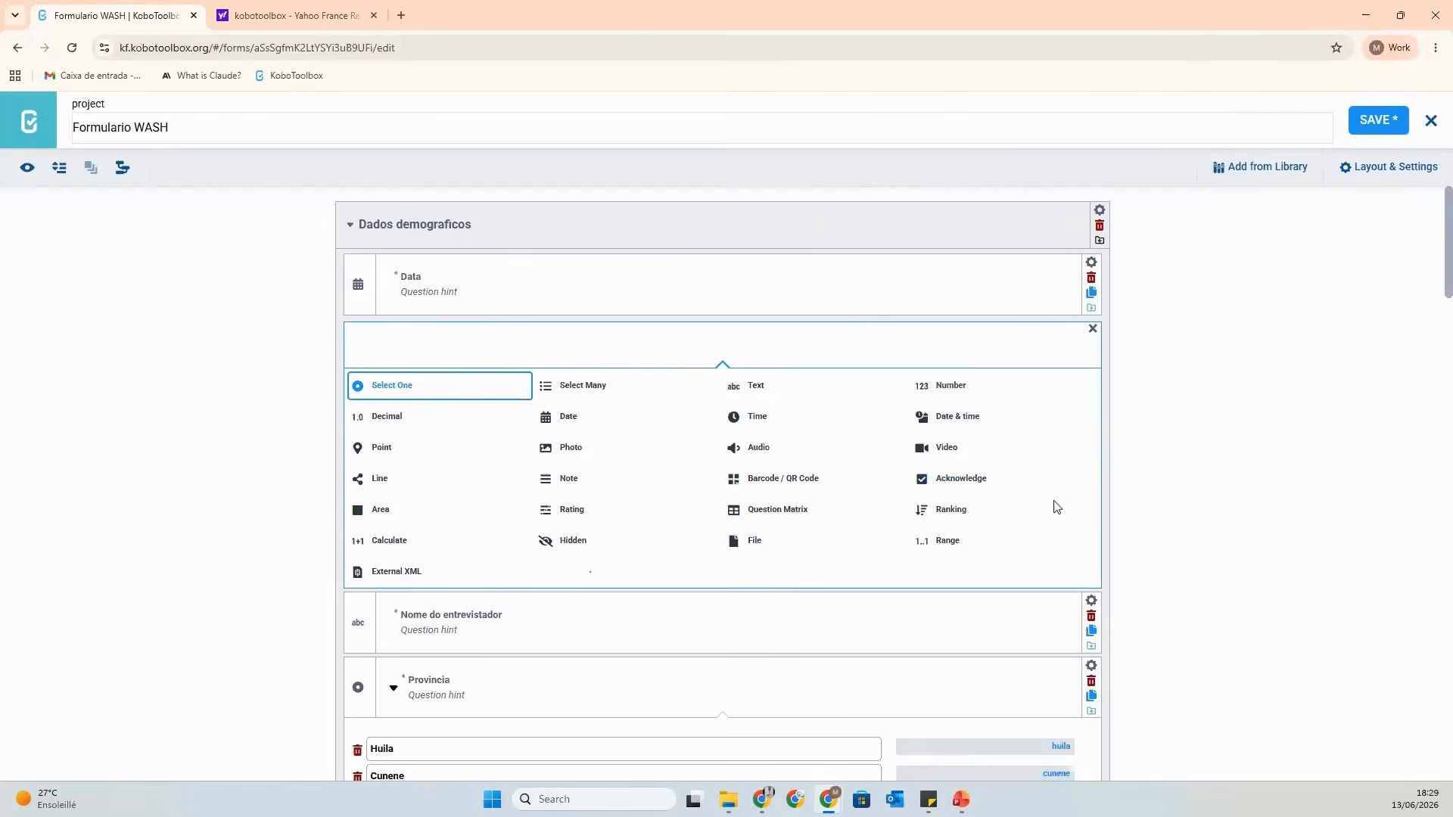
left_click(1093, 328)
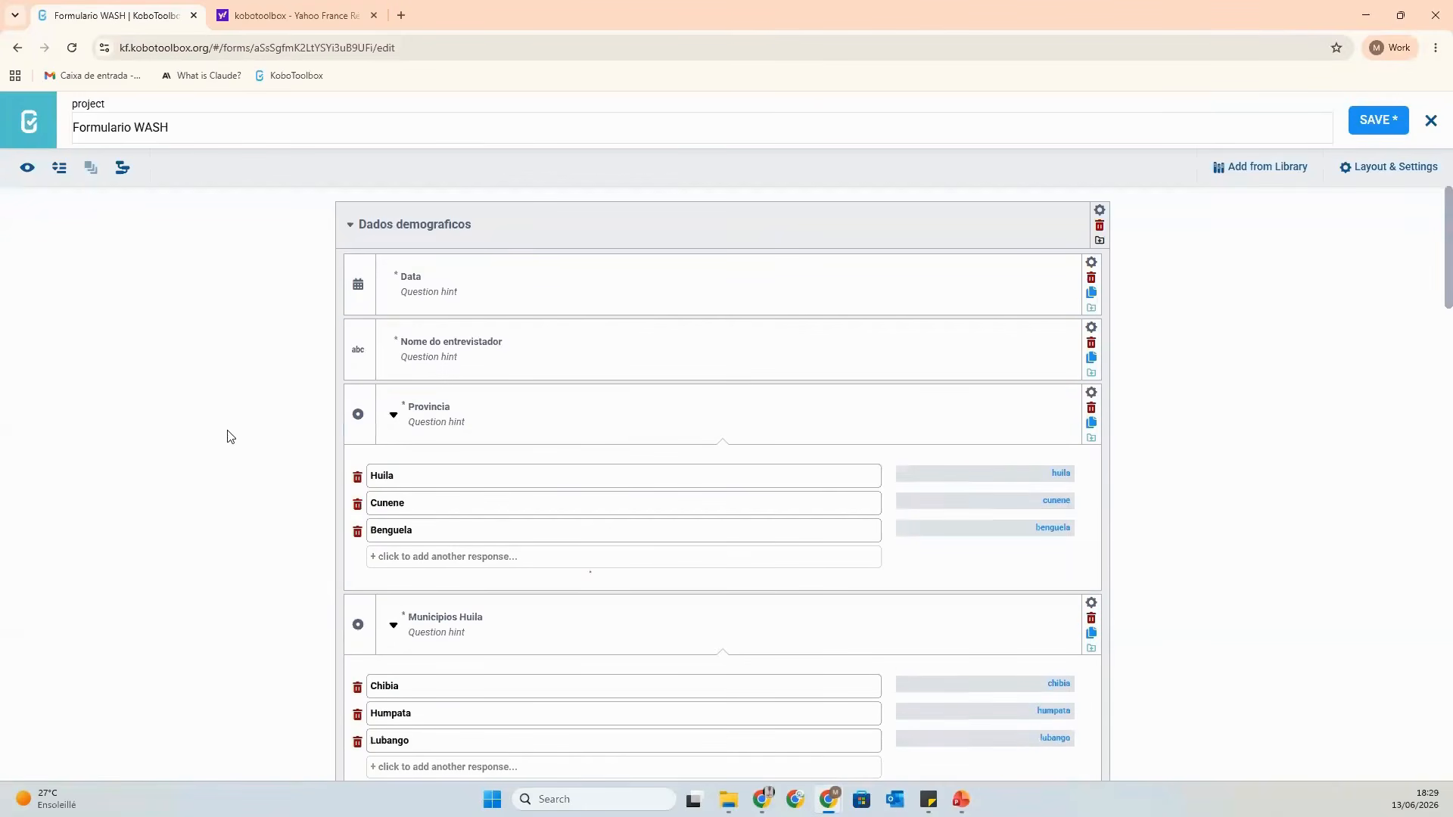
Save the edited form and exit the form builder, and close the Yahoo search browser tab.
left_click(1385, 123)
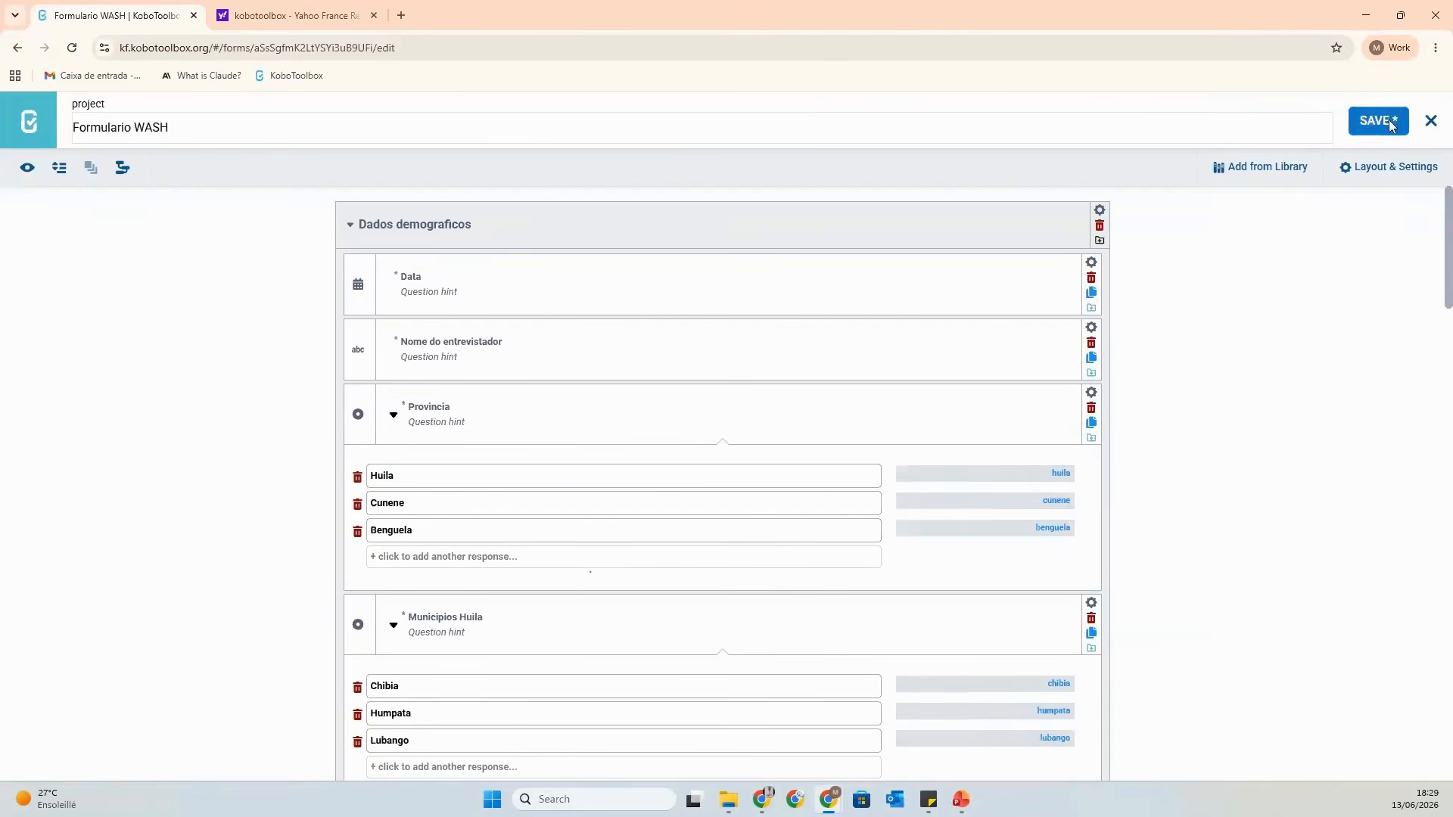
left_click(1428, 124)
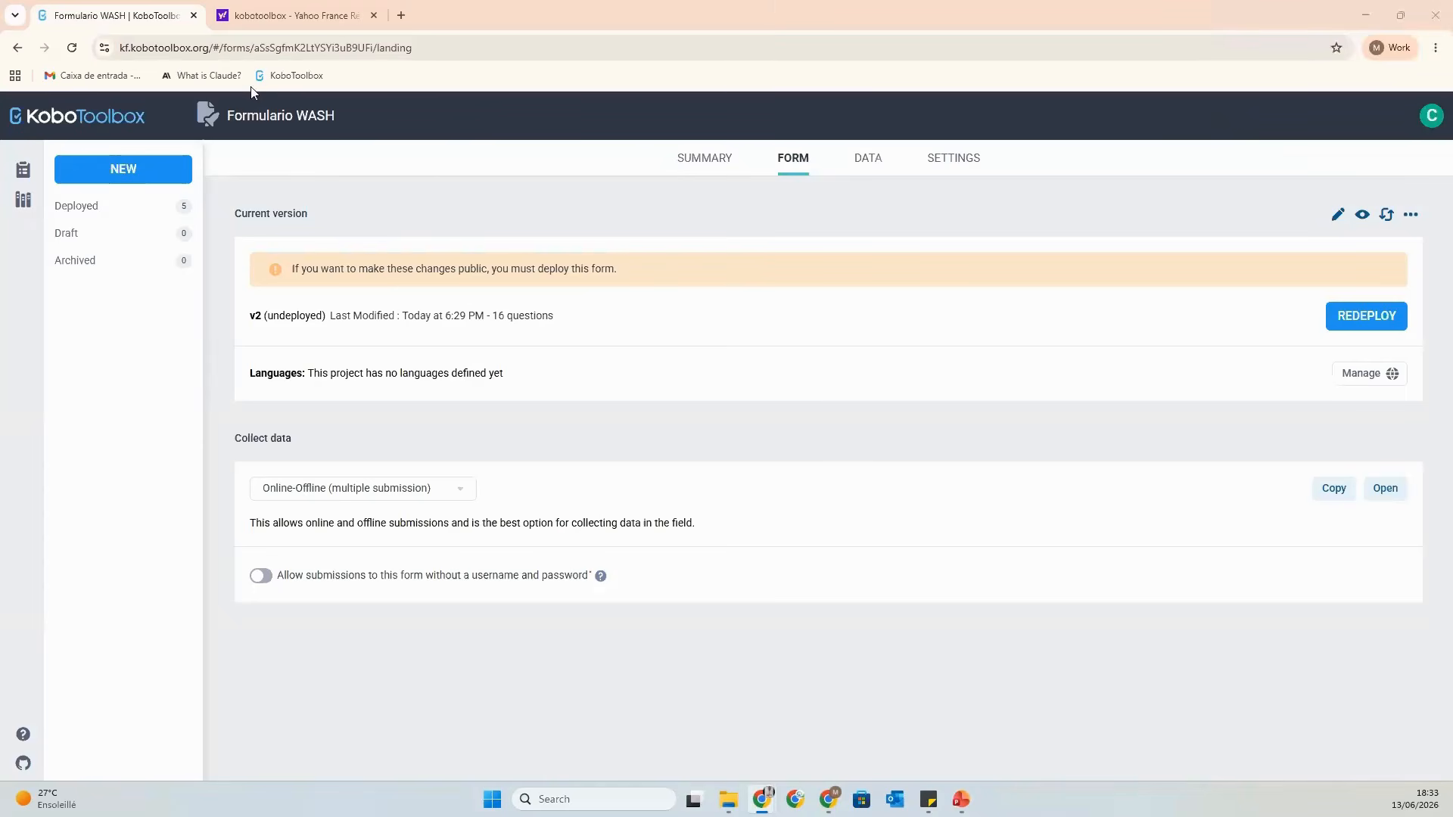
left_click(374, 15)
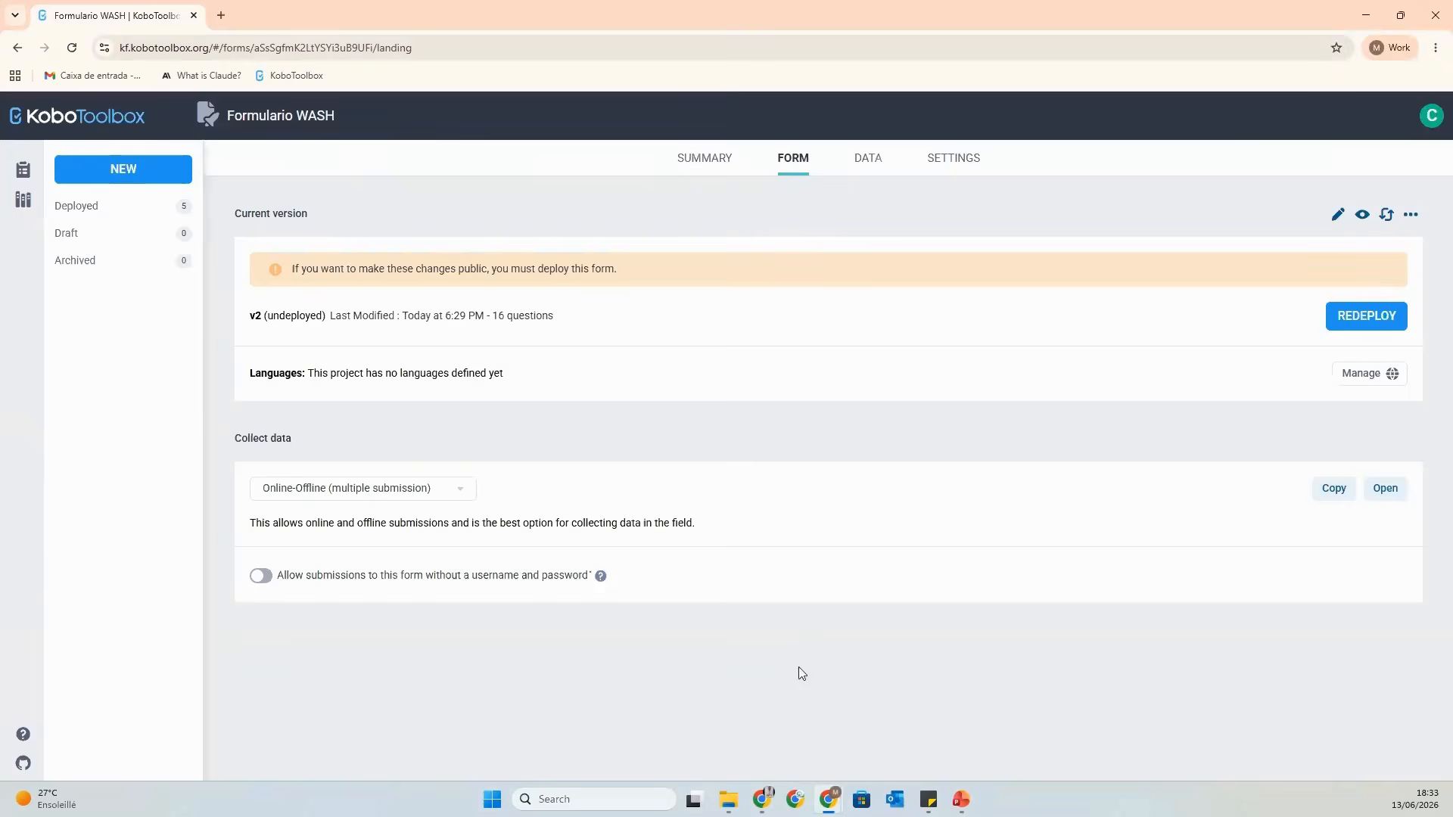
mouse_move(603, 577)
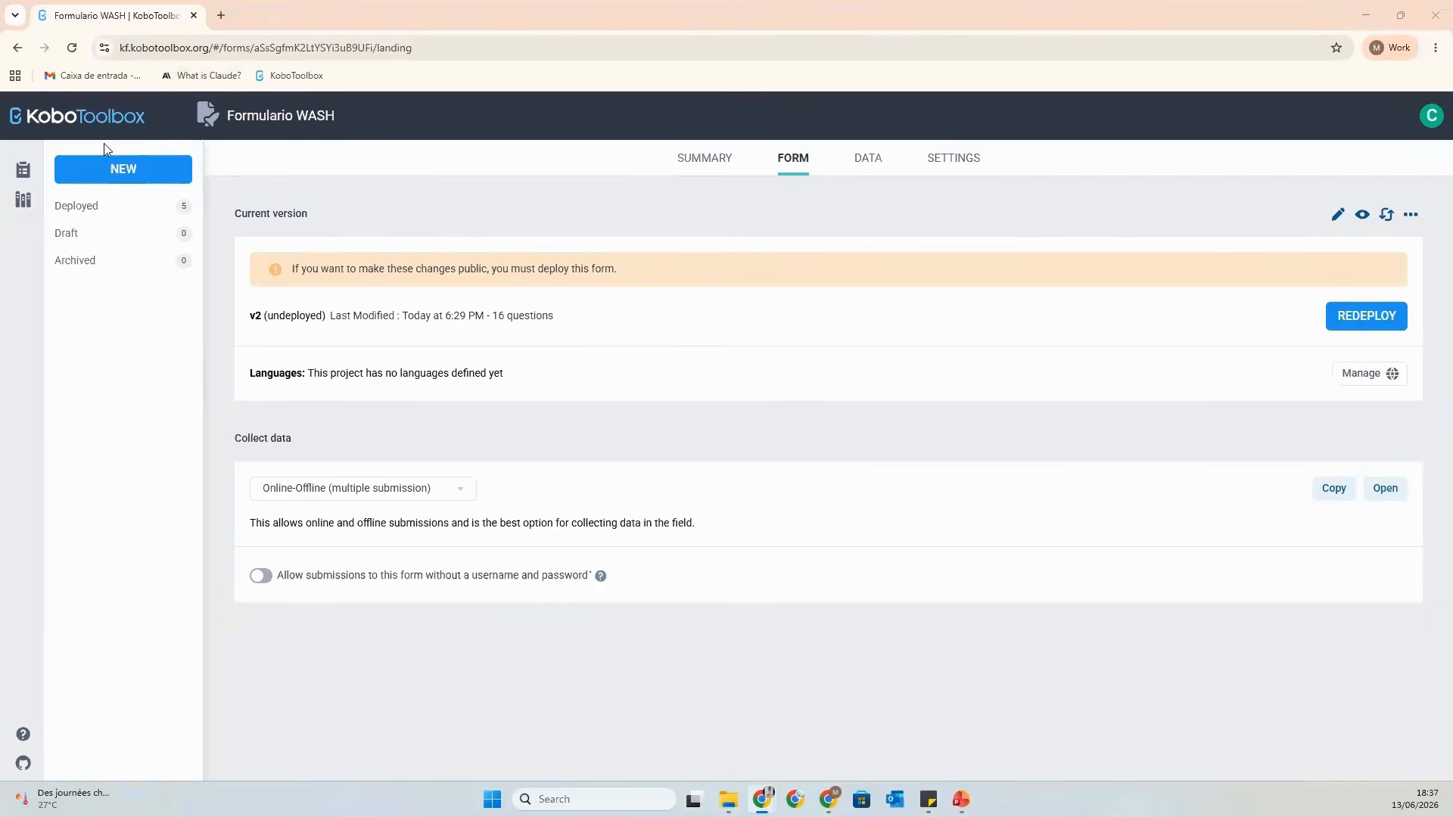
Open the Formulário de Monitoria de Ponto de Água project and display its submissions table after checking its form and settings.
left_click(59, 124)
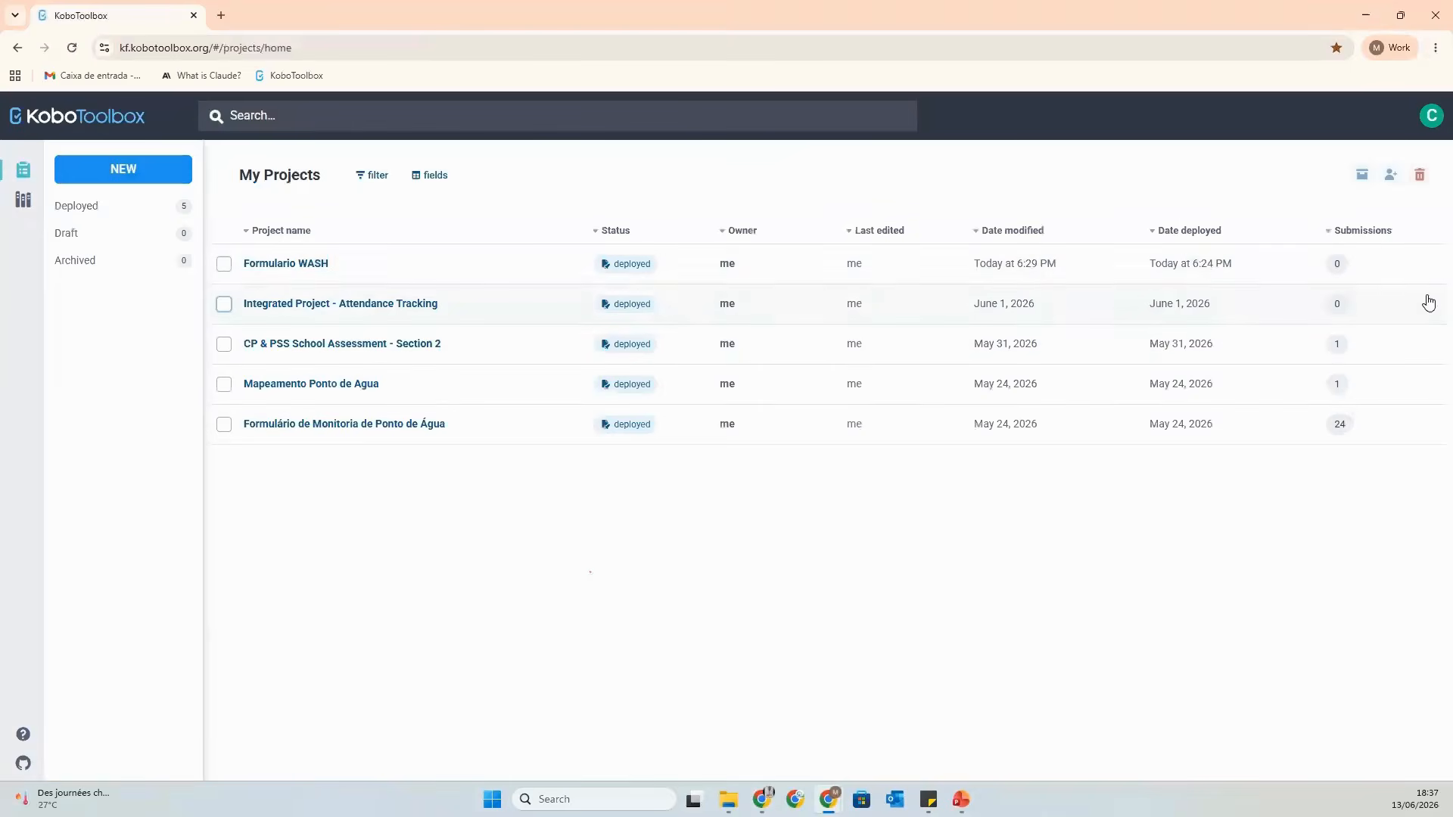
left_click(376, 424)
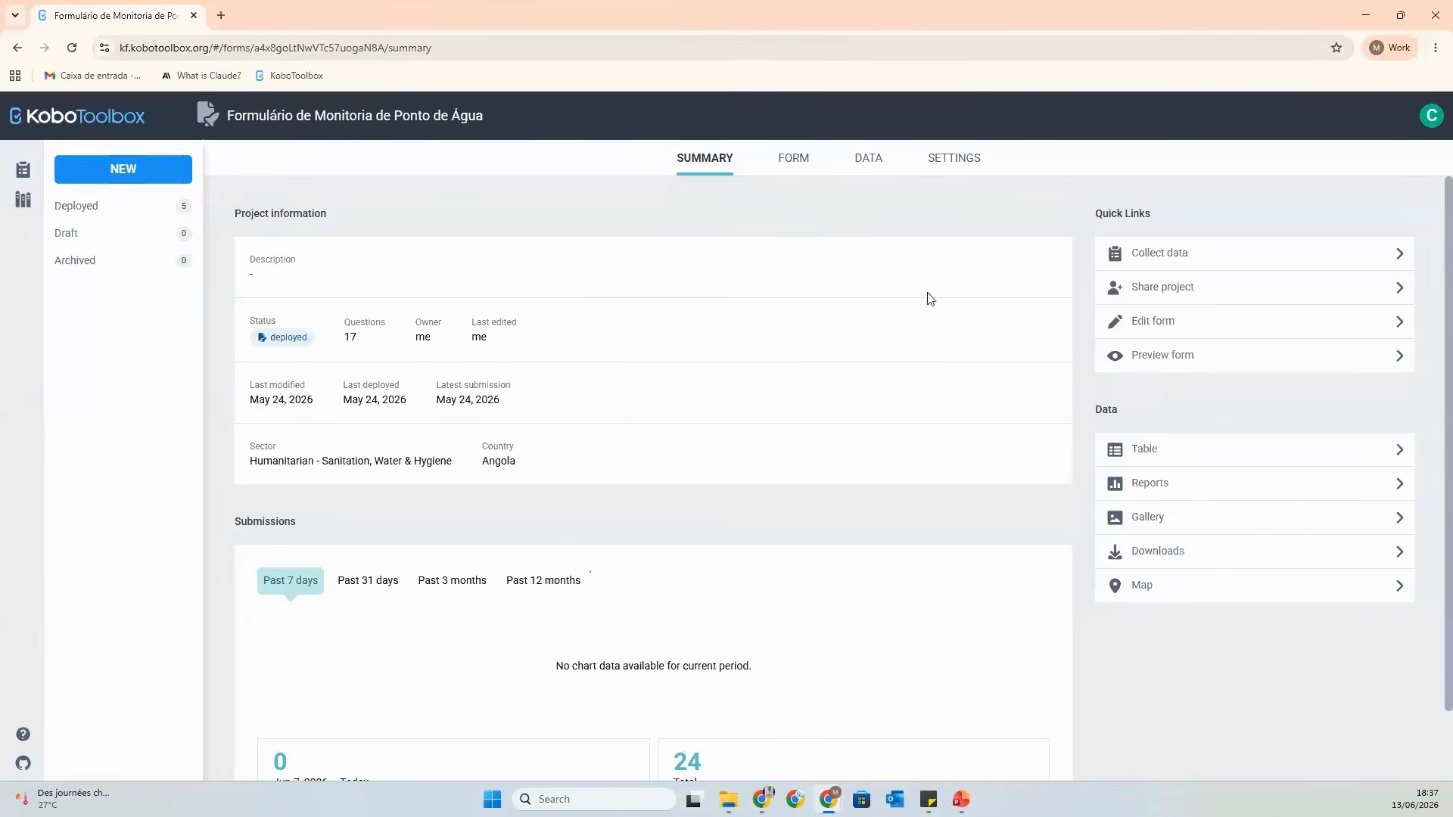
left_click(806, 157)
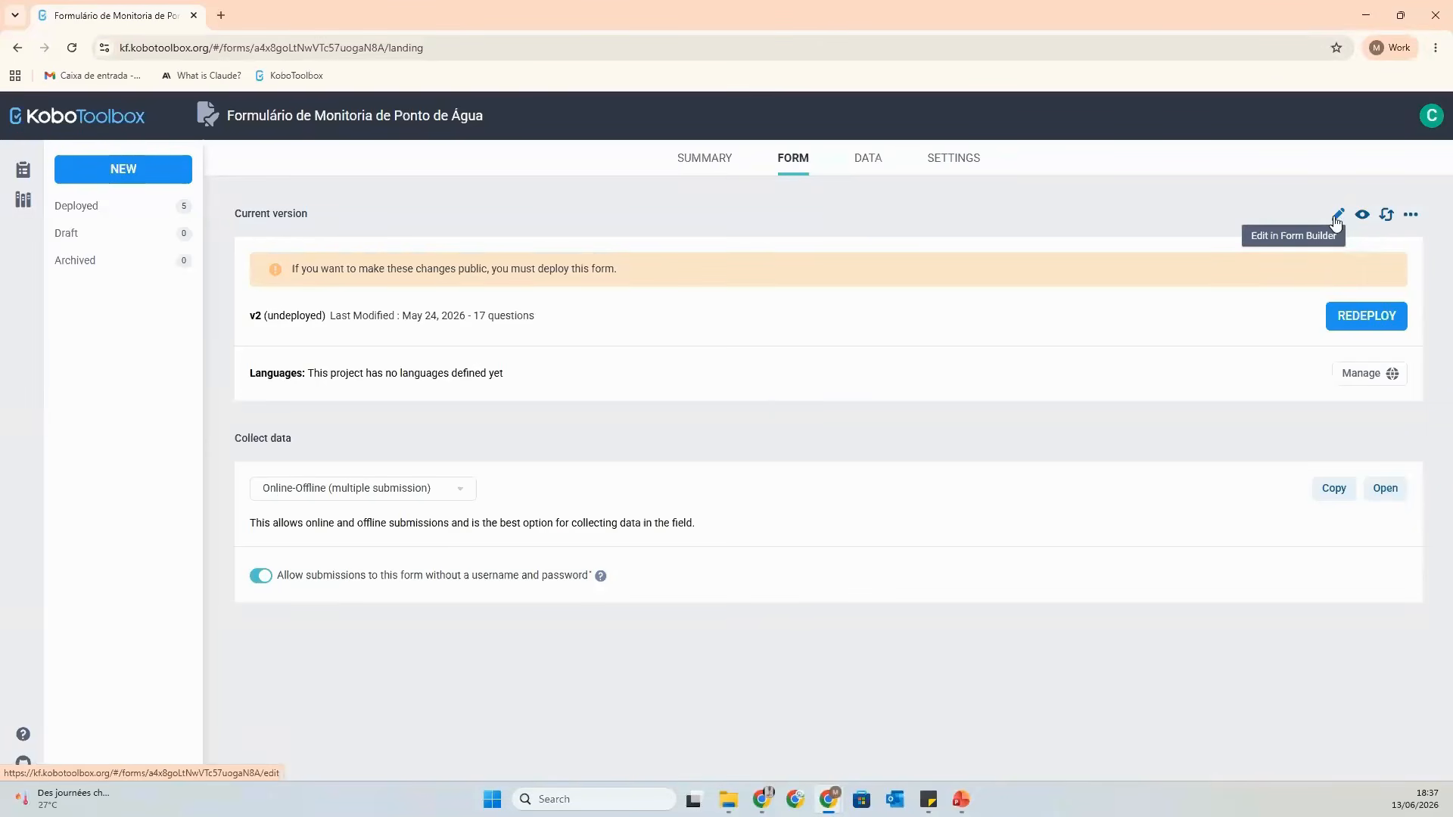
left_click(868, 158)
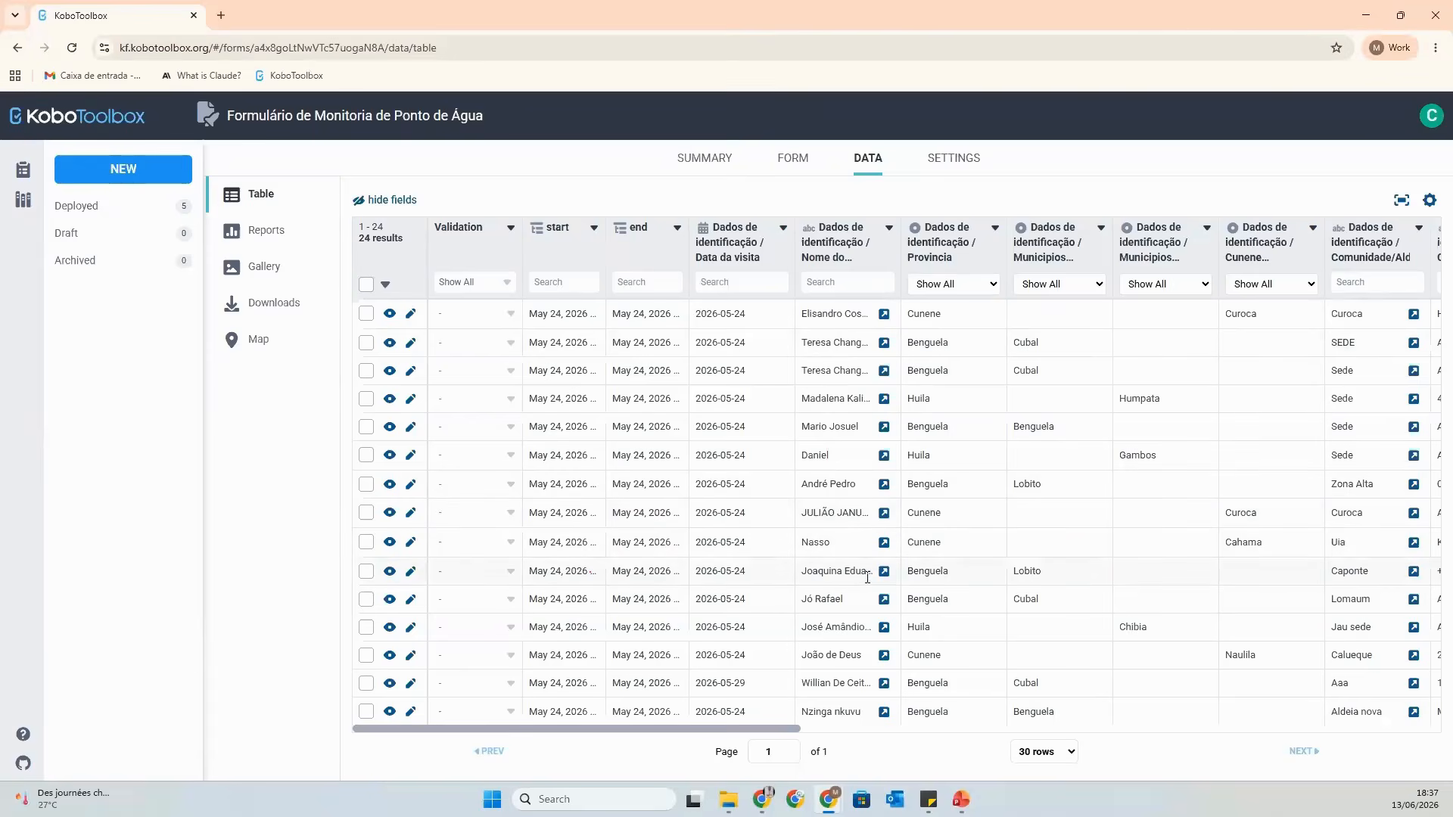
left_click(952, 164)
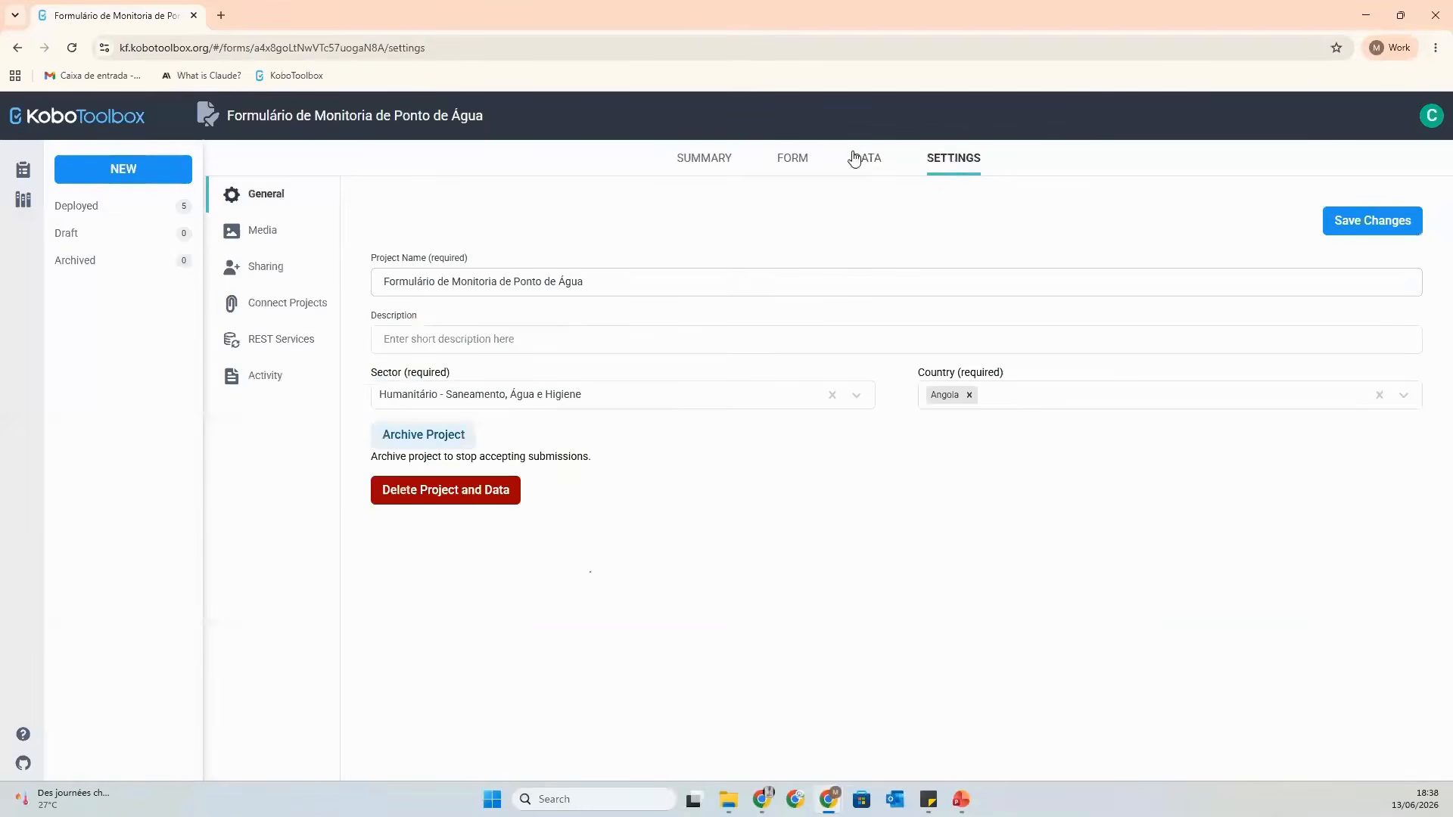
left_click(877, 159)
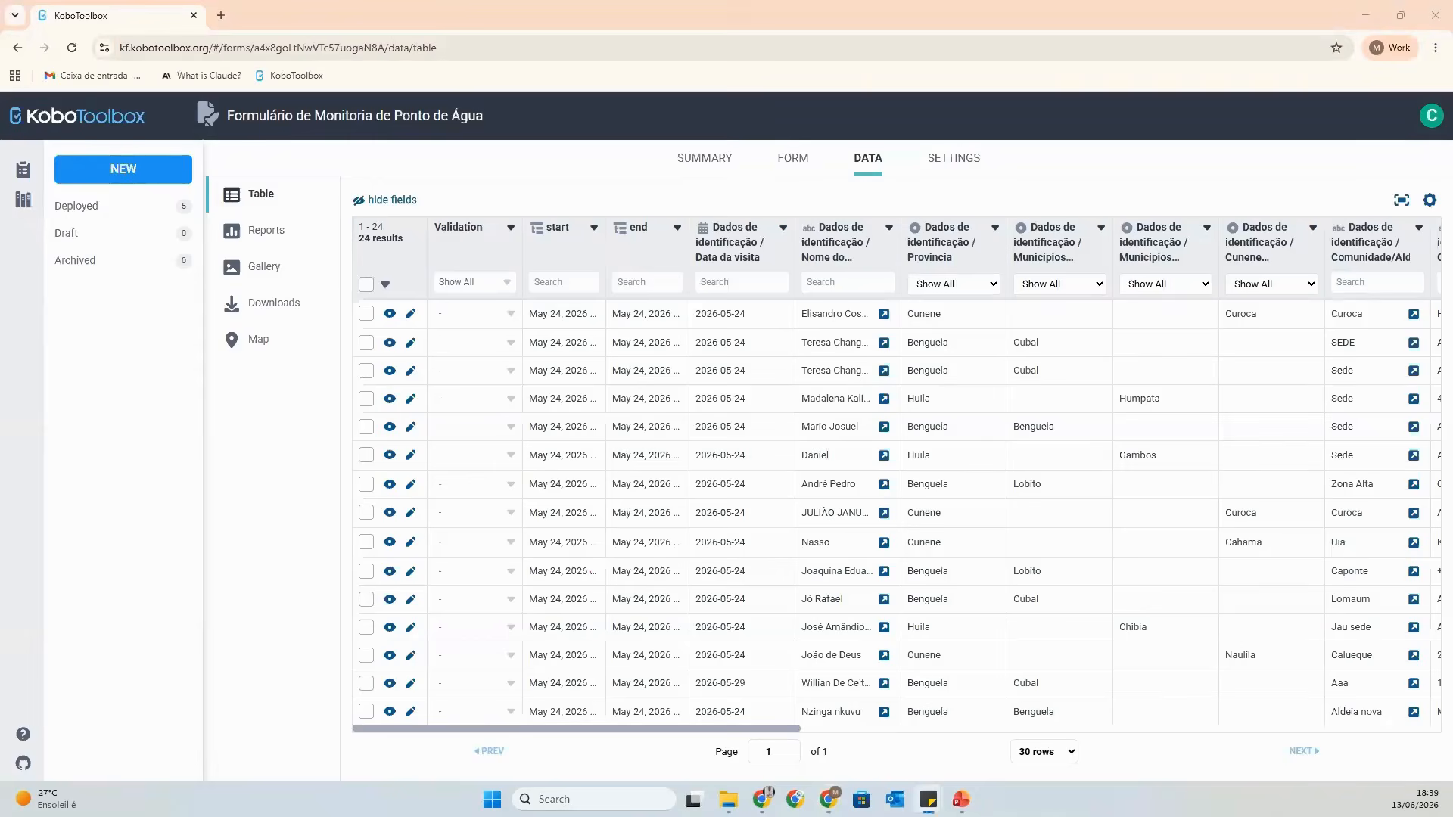
Bring up the sticky note and compare the [asset-uid] placeholder with the asset ID in the example export-settings URL, and return to the project.
left_click_drag(0, 389, 1136, 184)
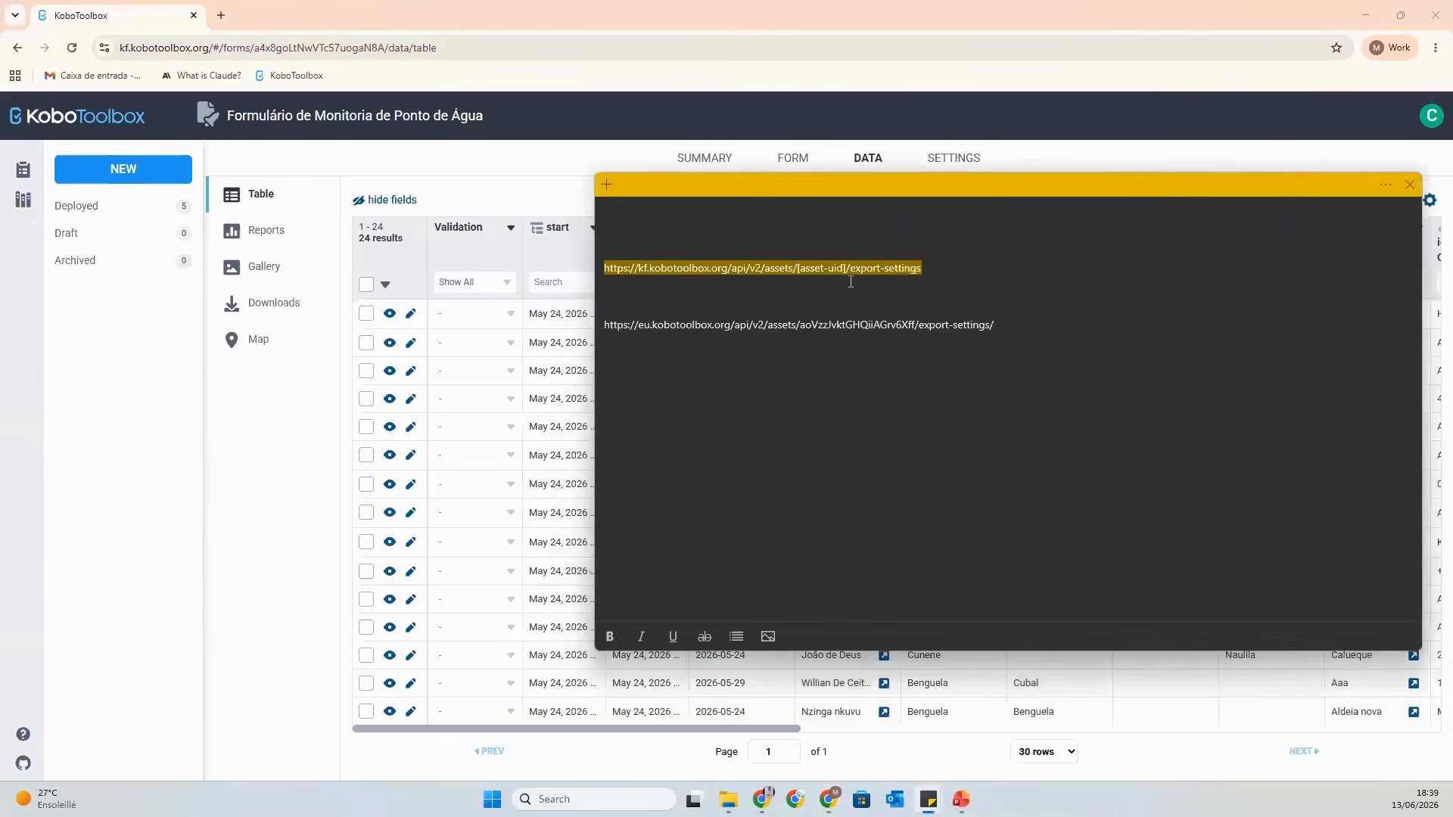
left_click(688, 261)
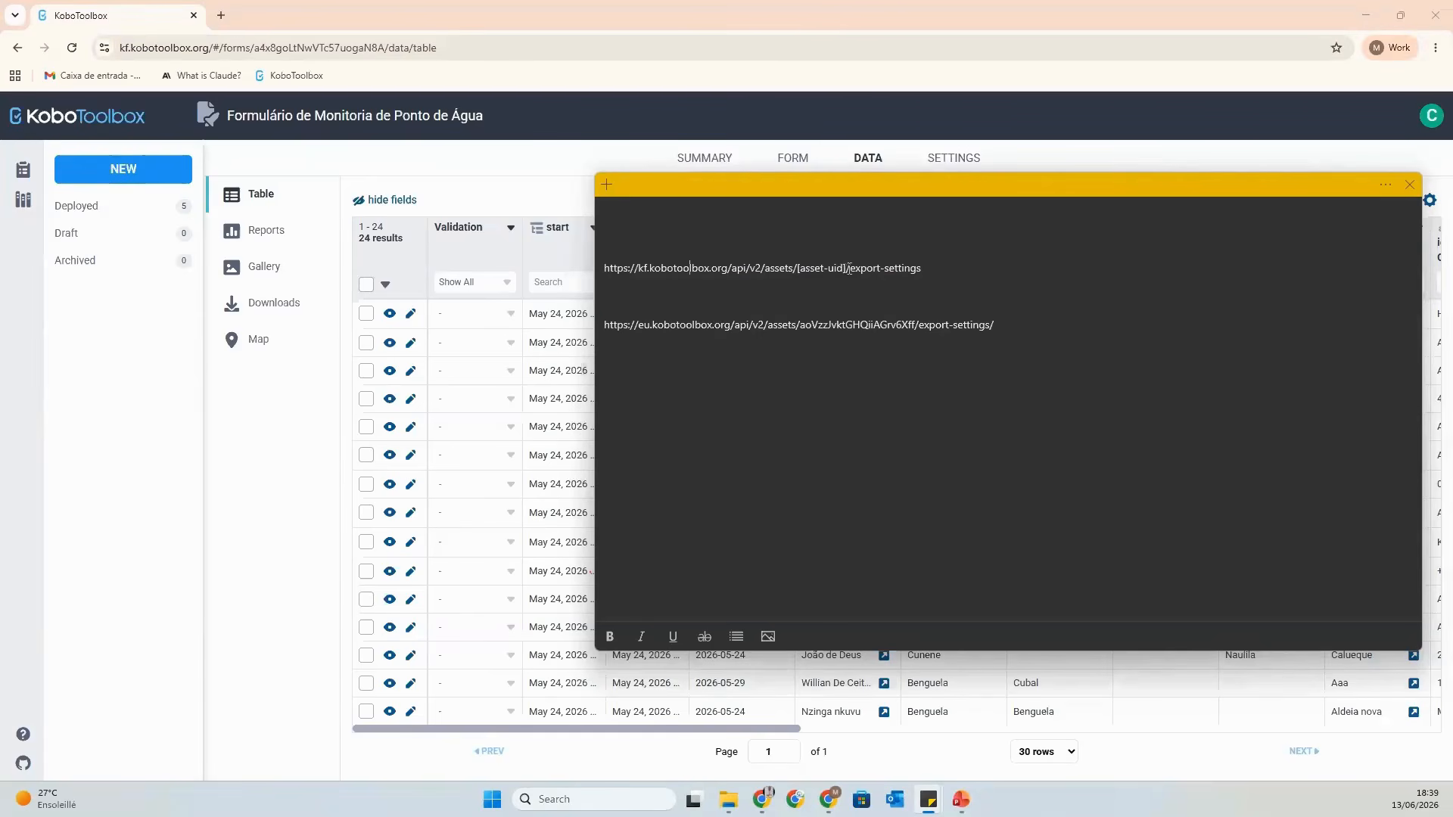
left_click_drag(848, 266, 796, 272)
left_click_drag(801, 324, 917, 323)
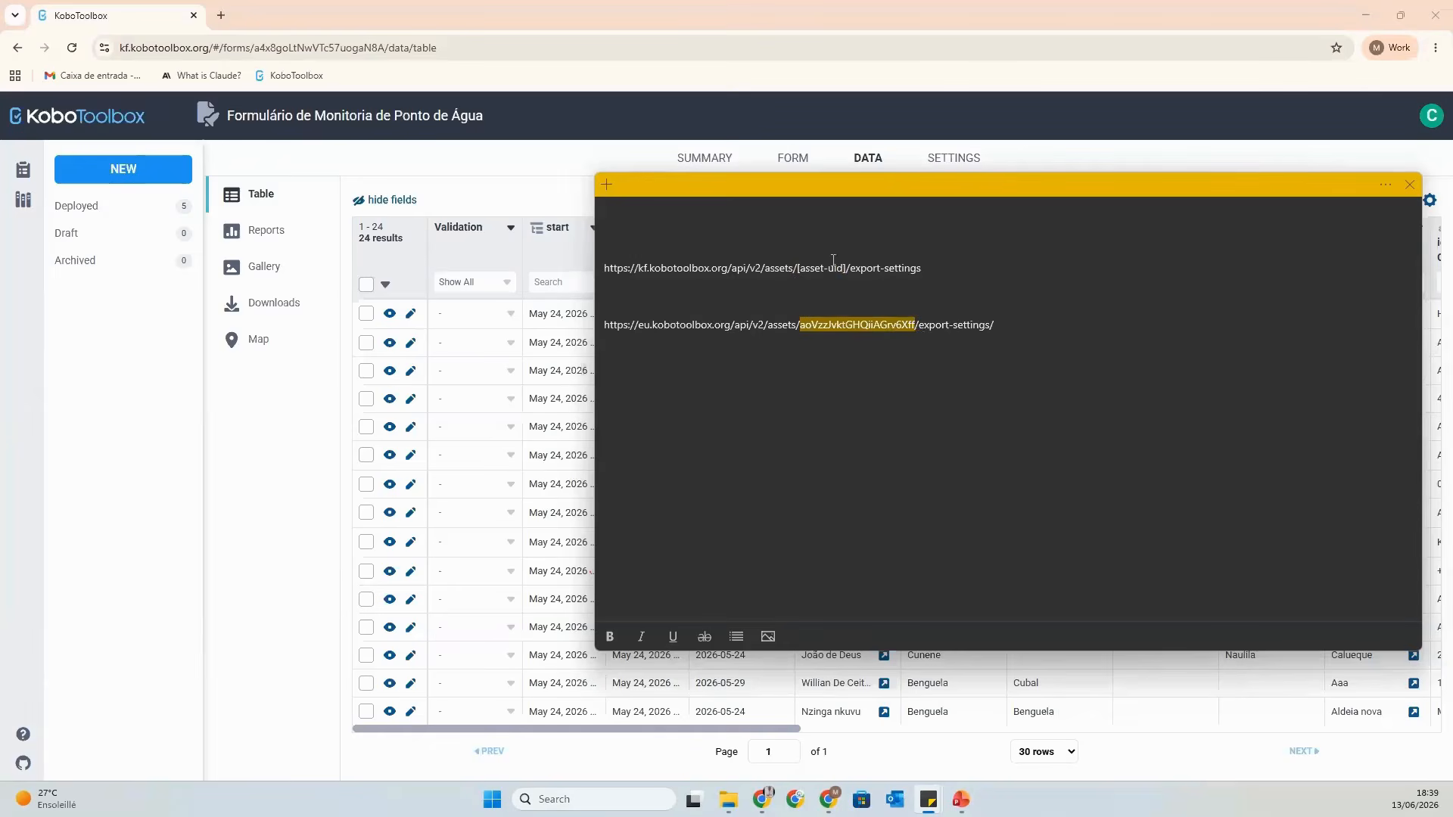
left_click_drag(828, 268, 844, 268)
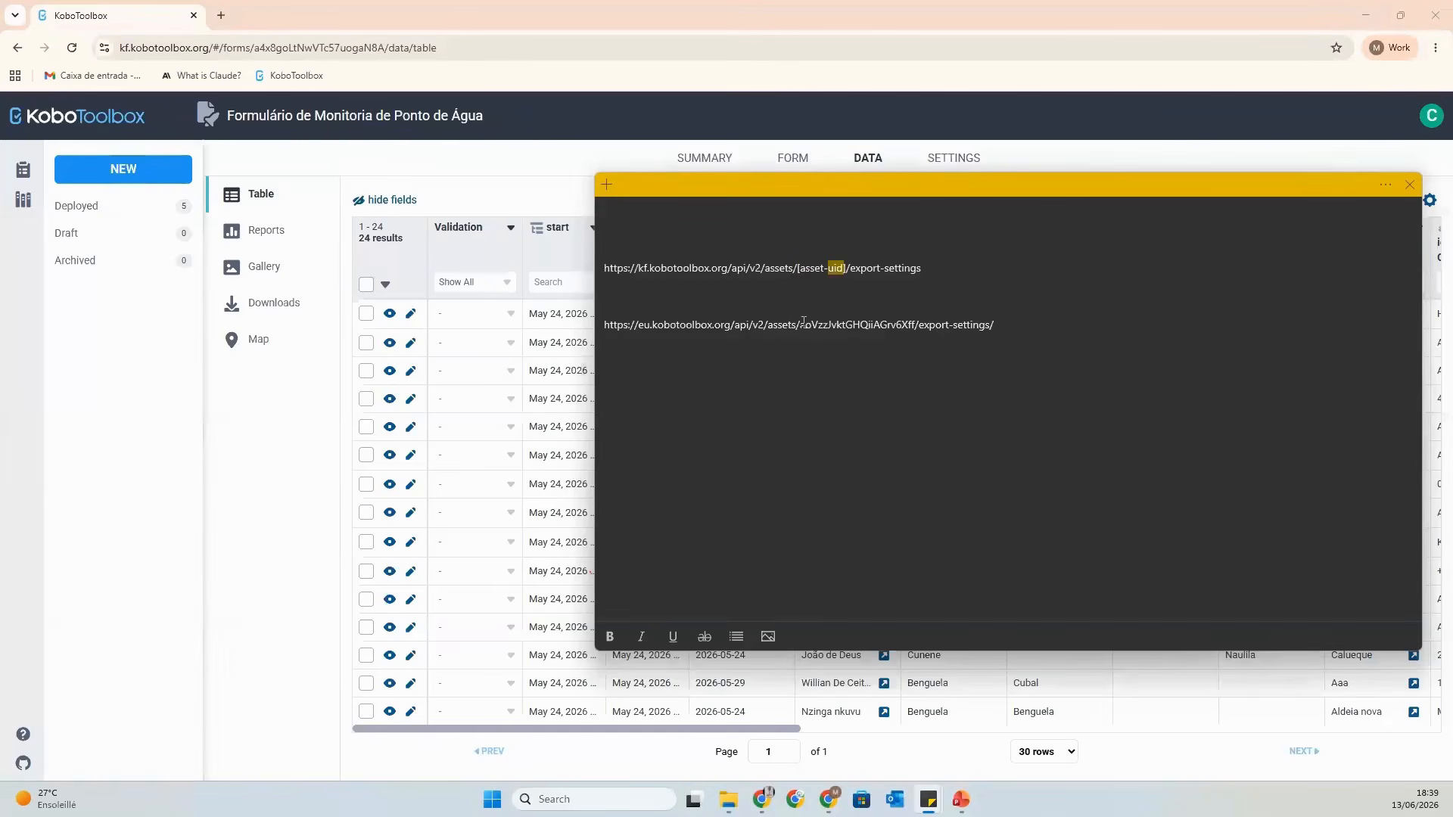
left_click_drag(804, 323, 917, 330)
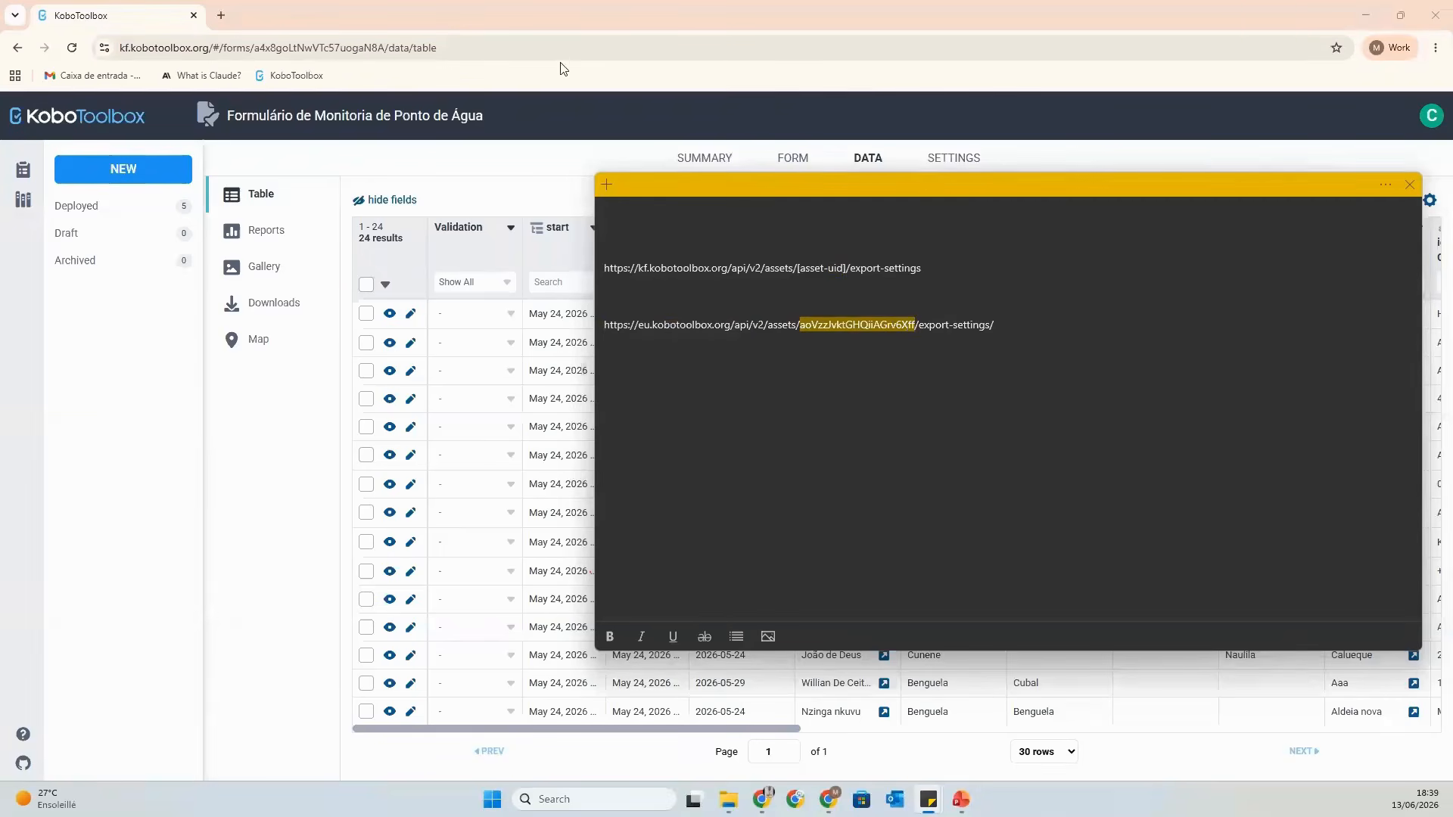
left_click(587, 6)
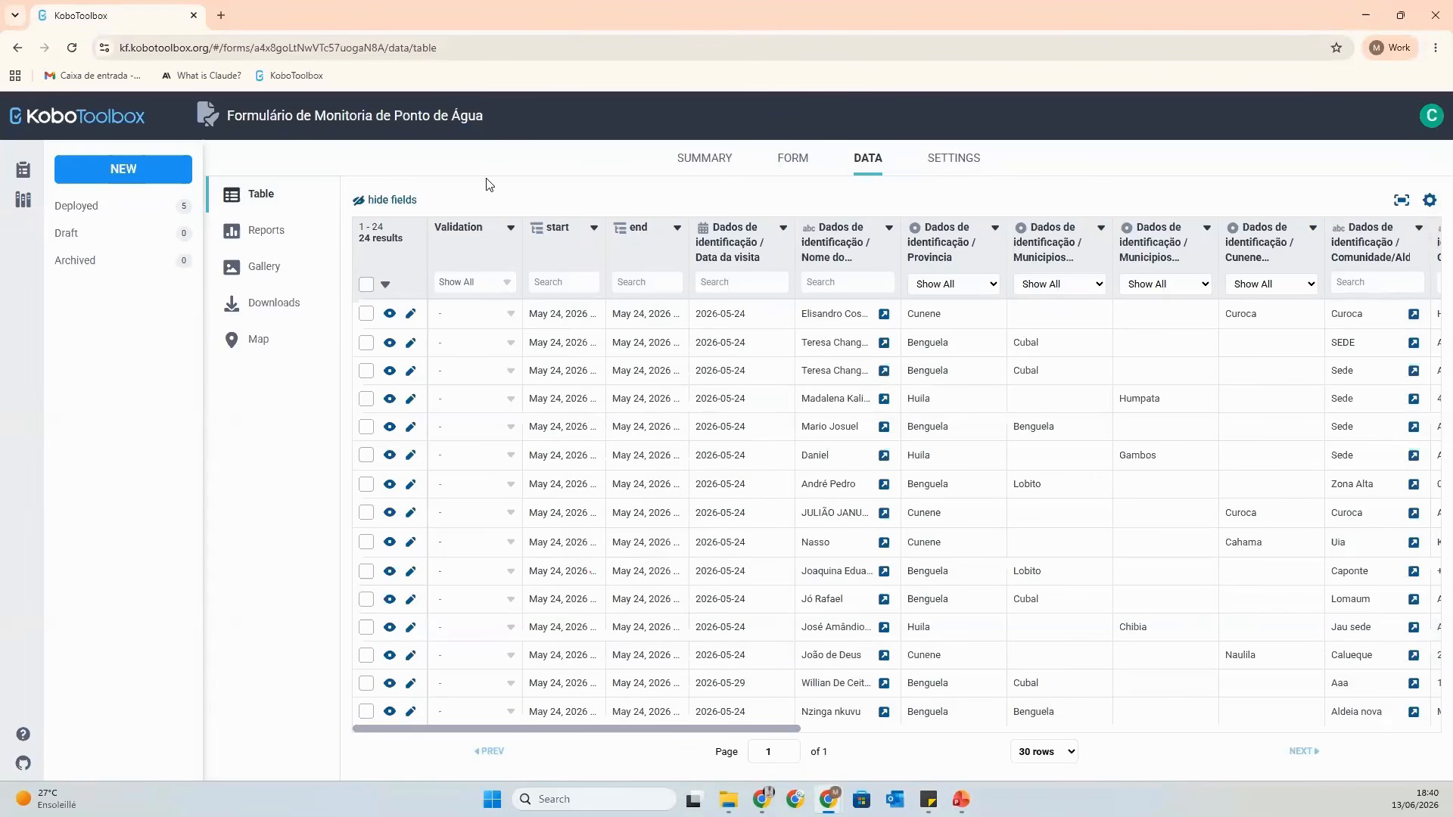
In the project's data downloads, show the advanced export options and name the saved selection "Formulario WASH".
left_click(256, 317)
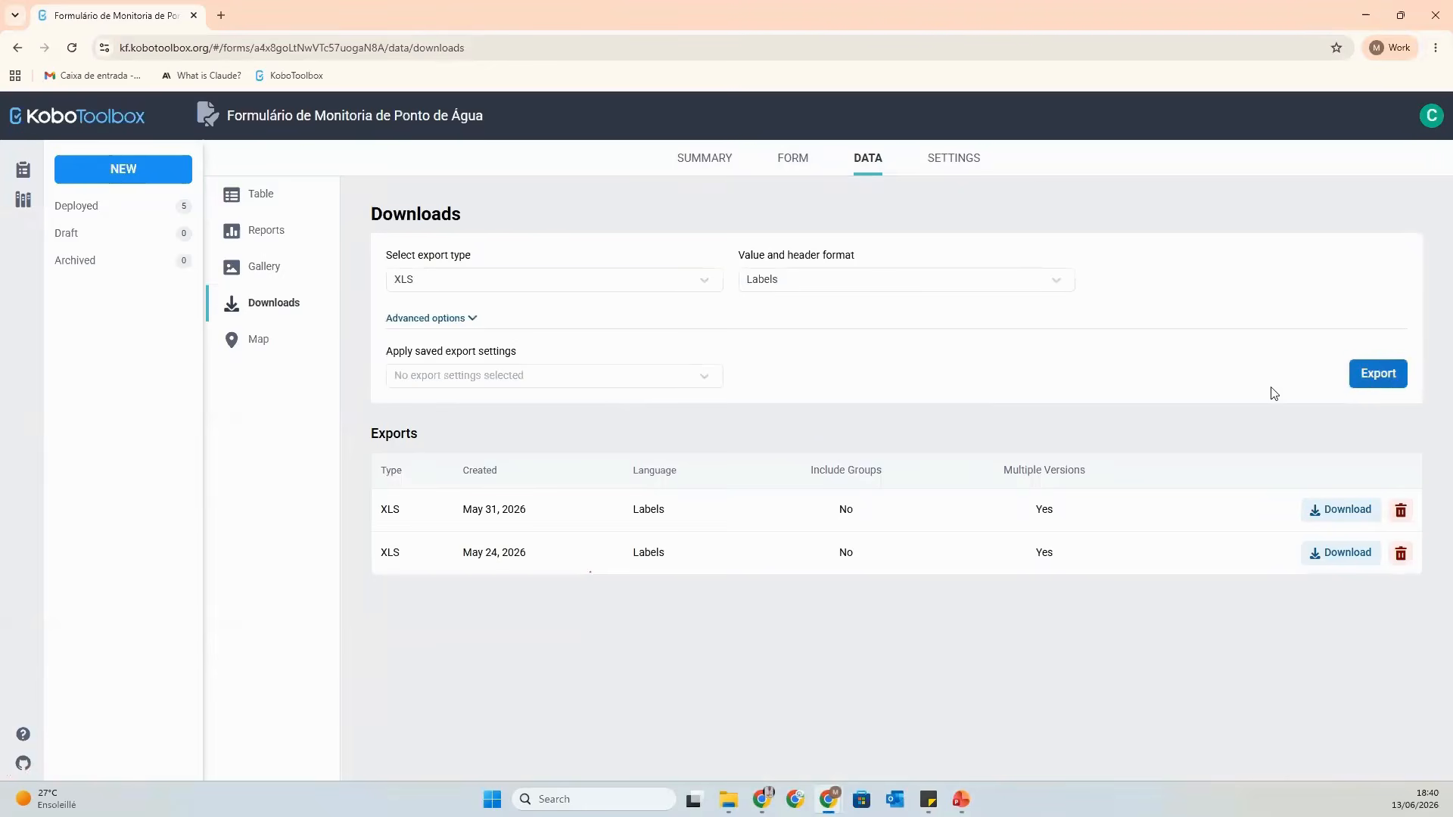
left_click(471, 322)
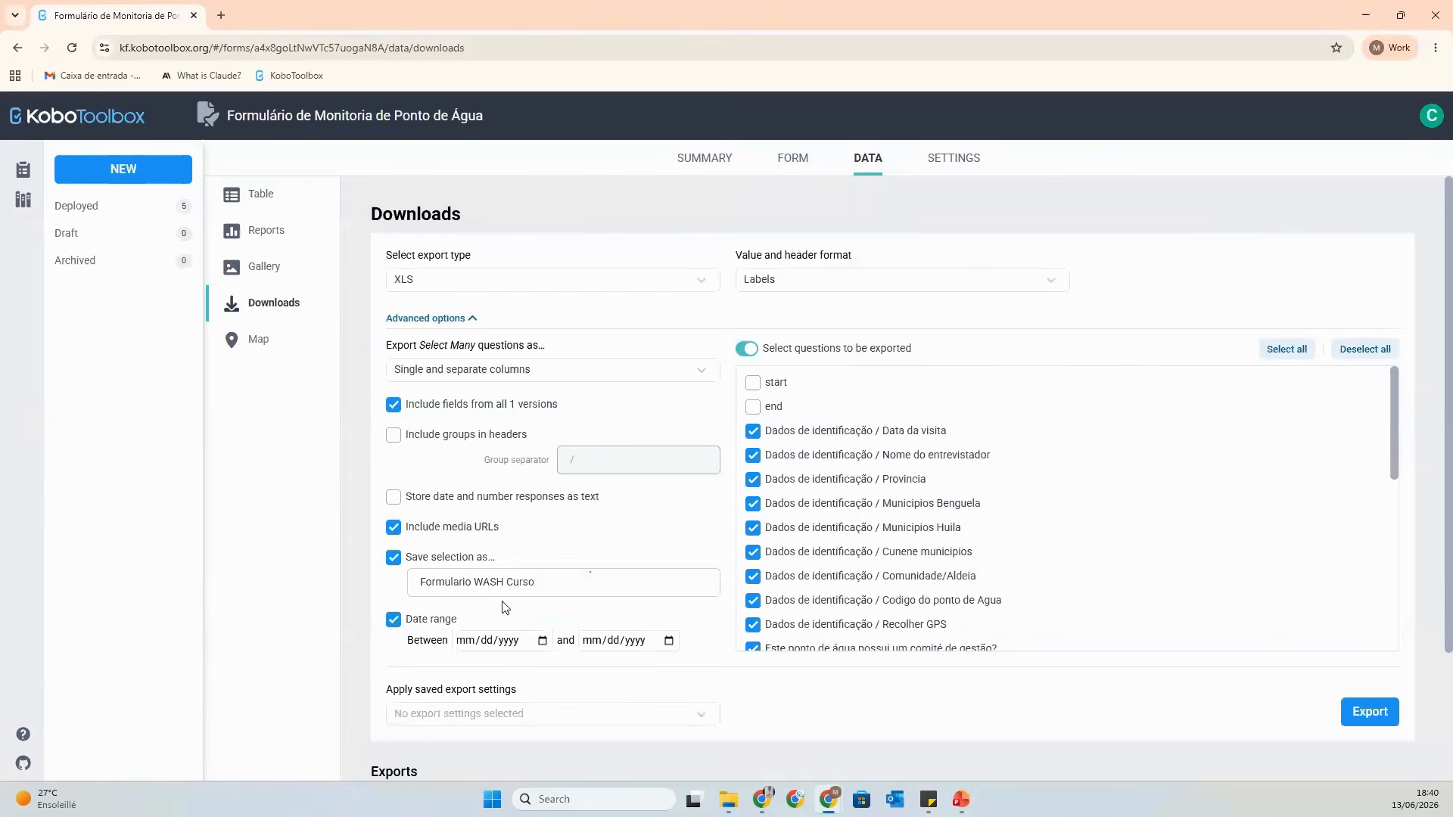
left_click(554, 584)
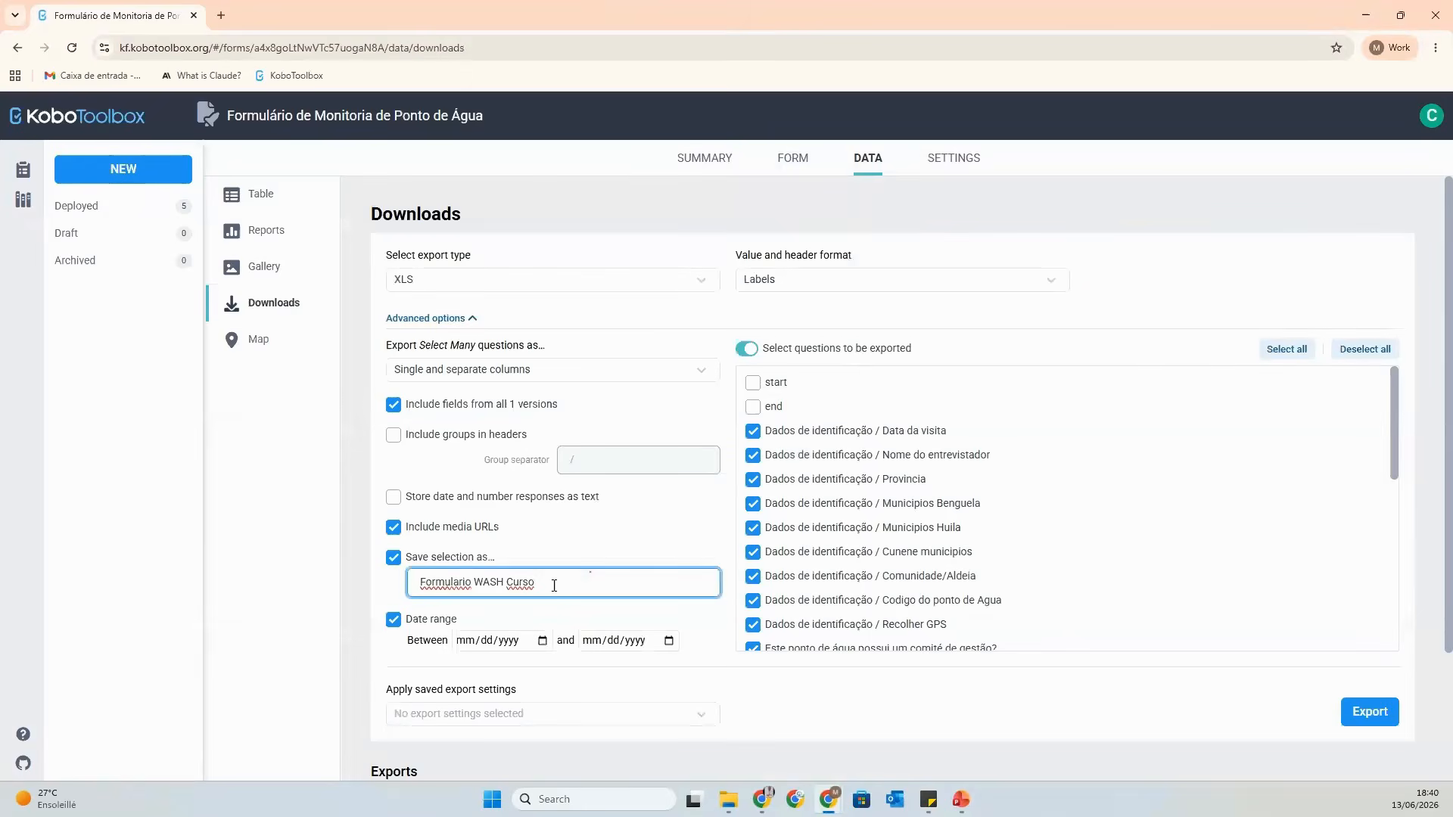
type("1")
key("BackSpace")
key("BackSpace")
key("BackSpace")
key("BackSpace")
key("BackSpace")
key("BackSpace")
key("BackSpace")
Check the questions selected for export, export the data as XLS with labels, and download today's export file.
scroll(890, 431, "down", 10)
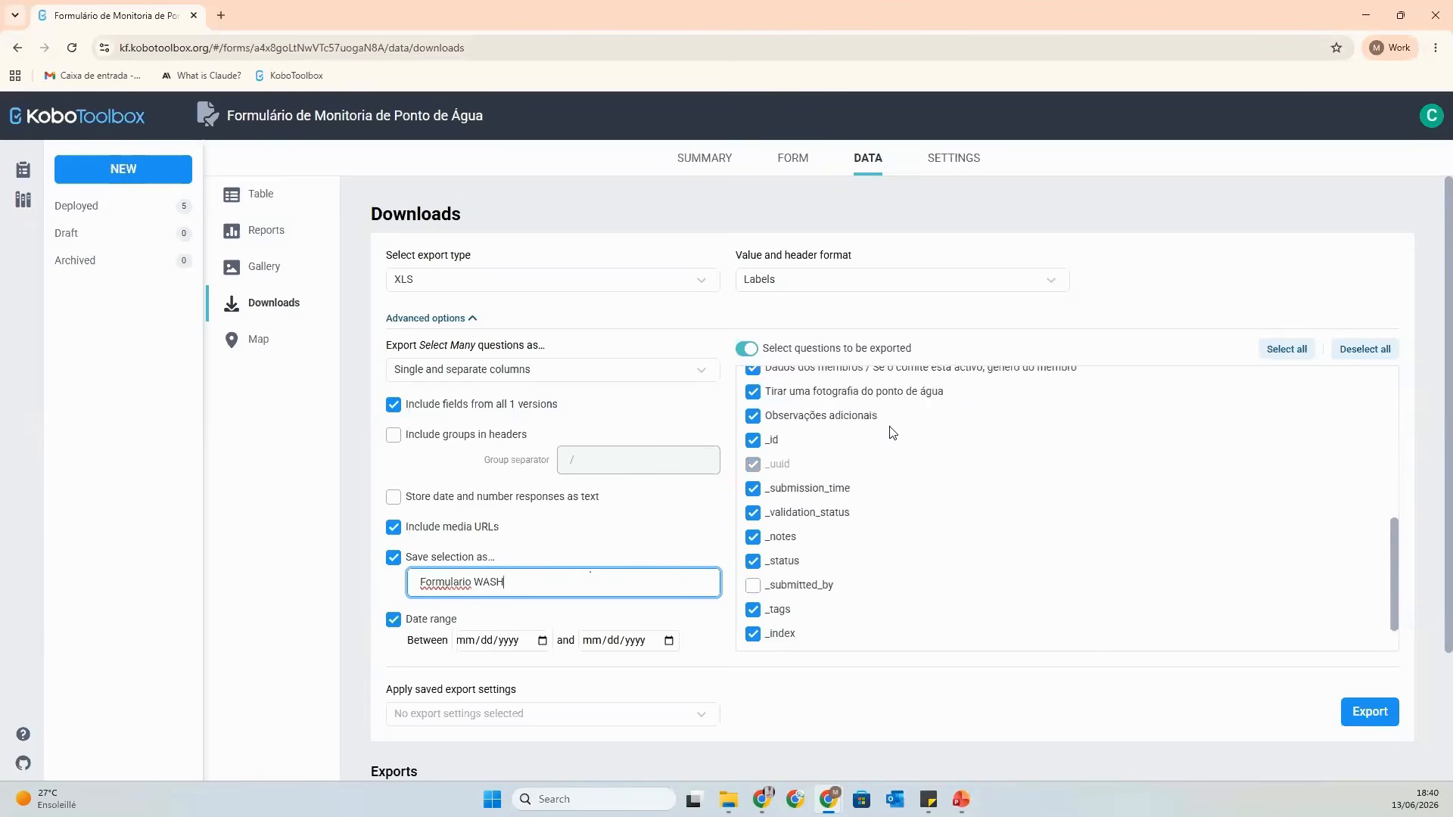
scroll(878, 454, "up", 10)
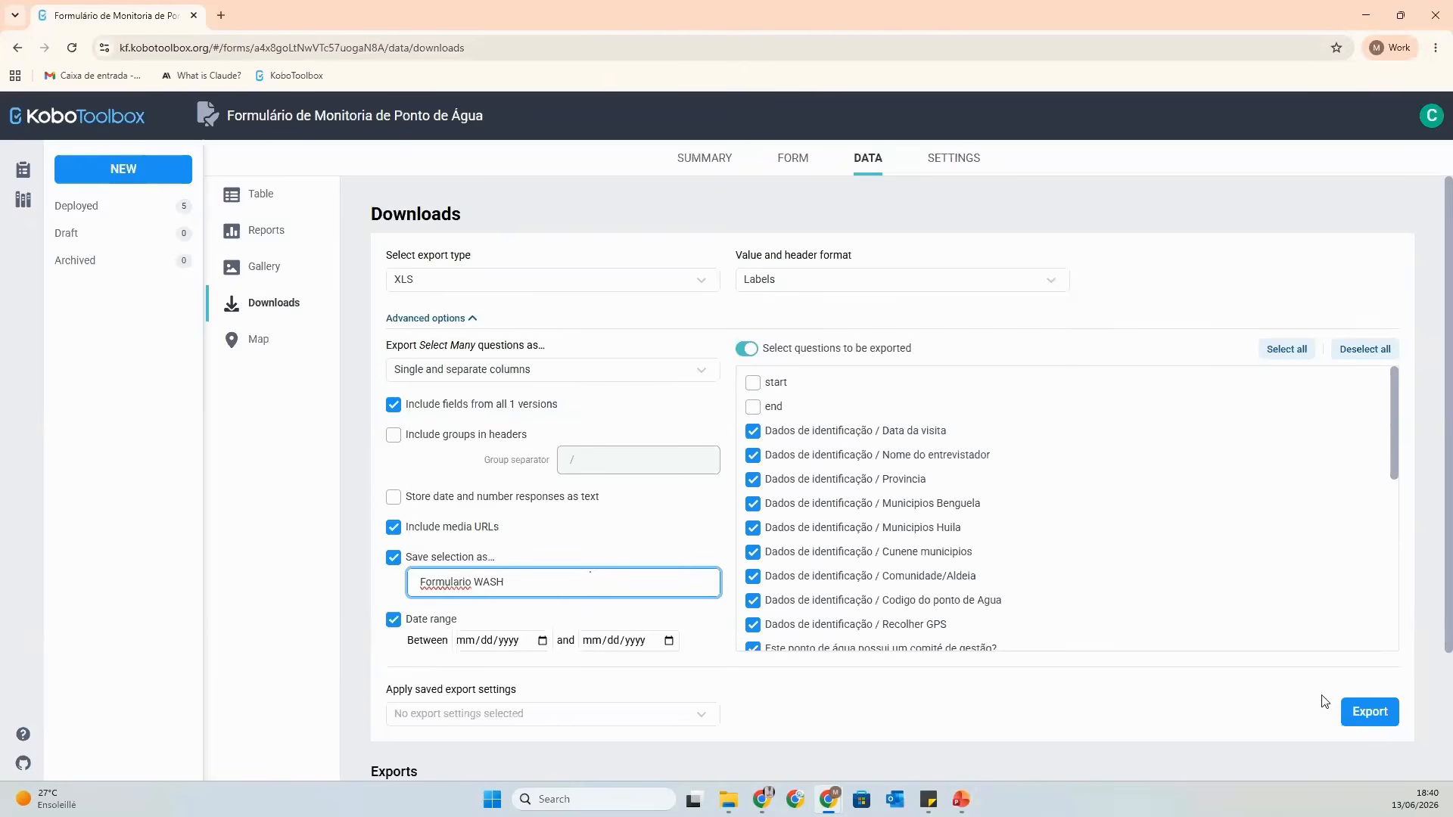
left_click(1356, 712)
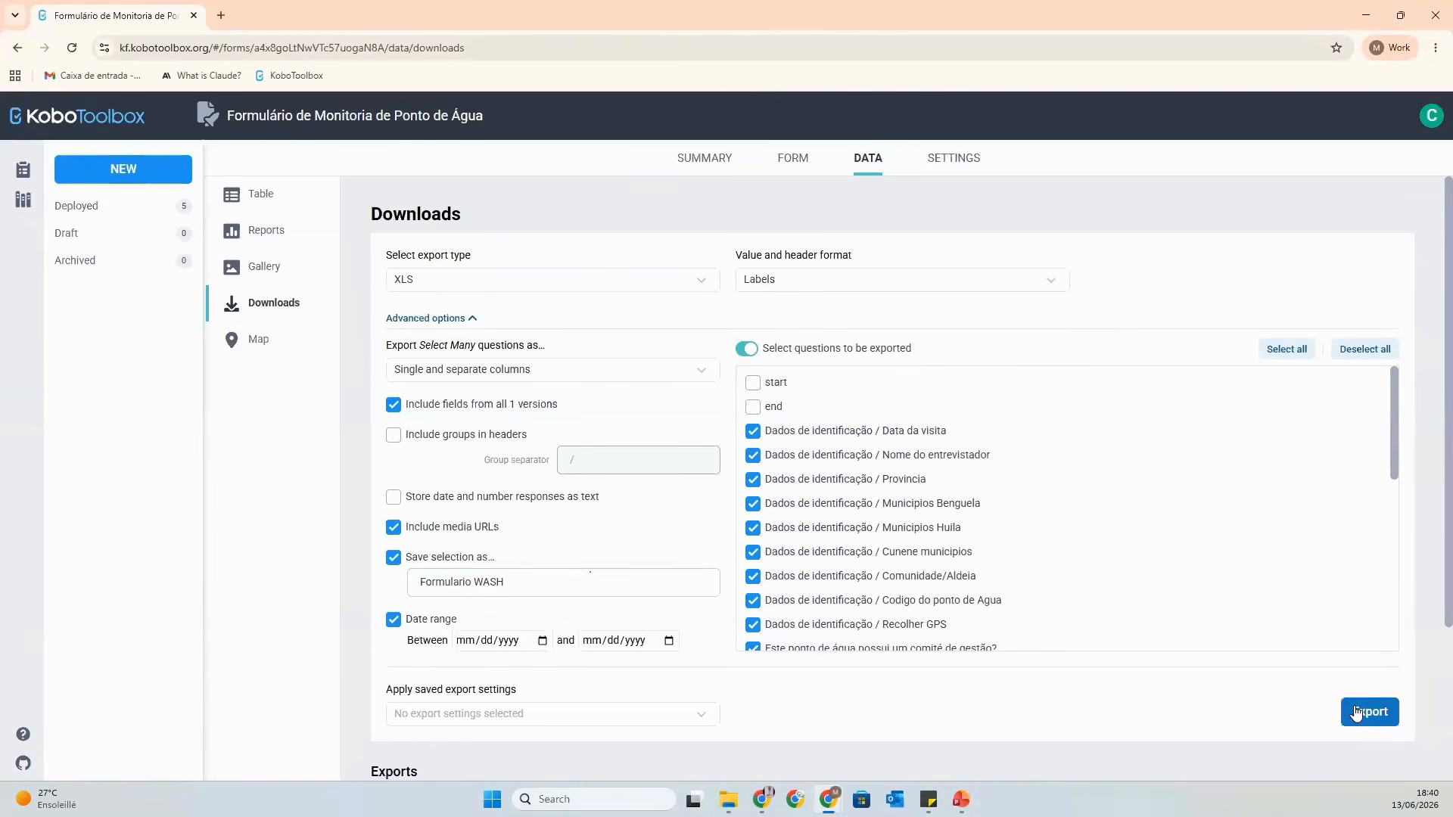
scroll(1448, 560, "down", 3)
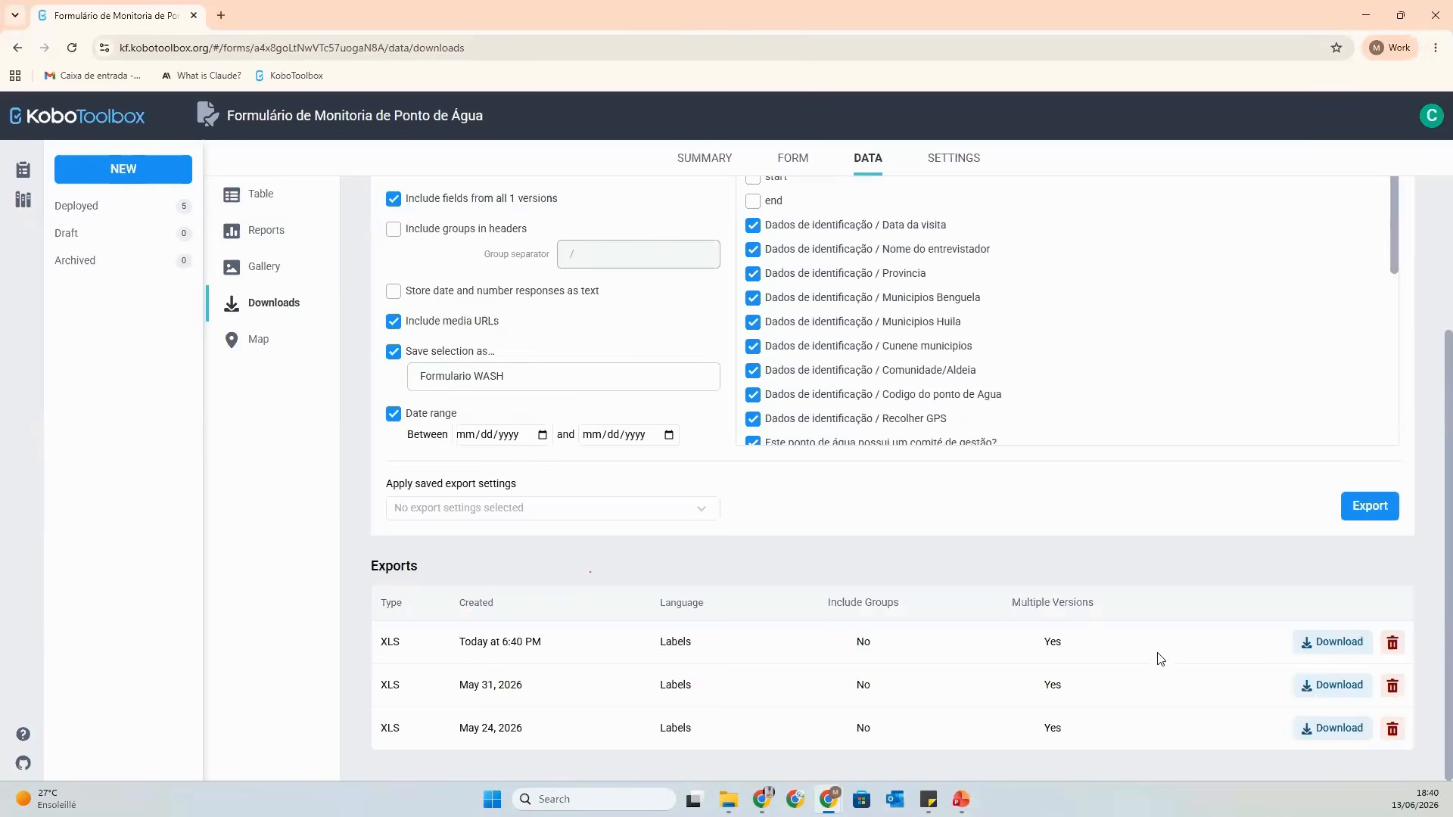
left_click(1353, 648)
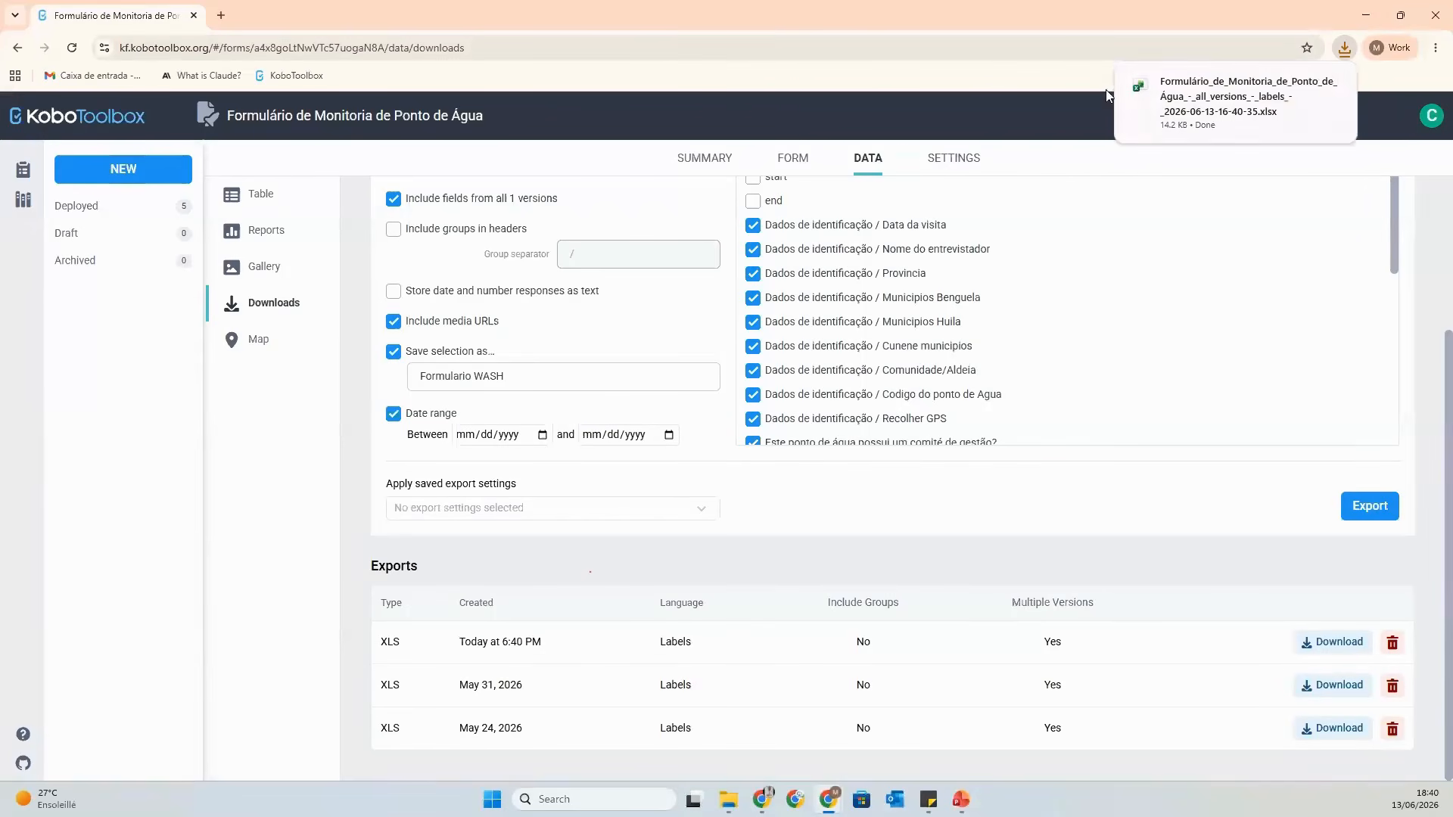
left_click(1209, 115)
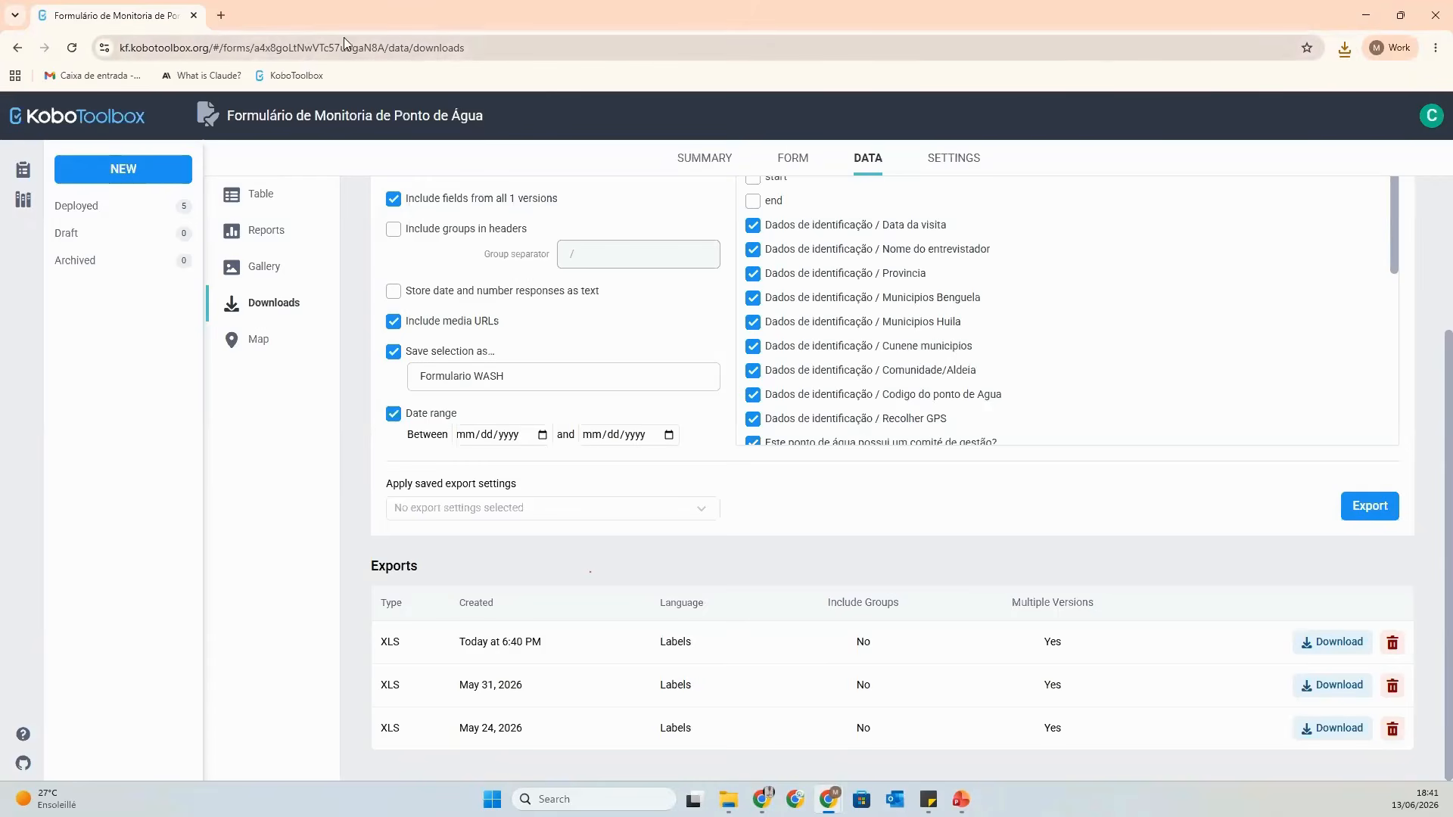
Select only the project's asset ID in the page URL, between forms/ and /data.
left_click(253, 49)
left_click(254, 50)
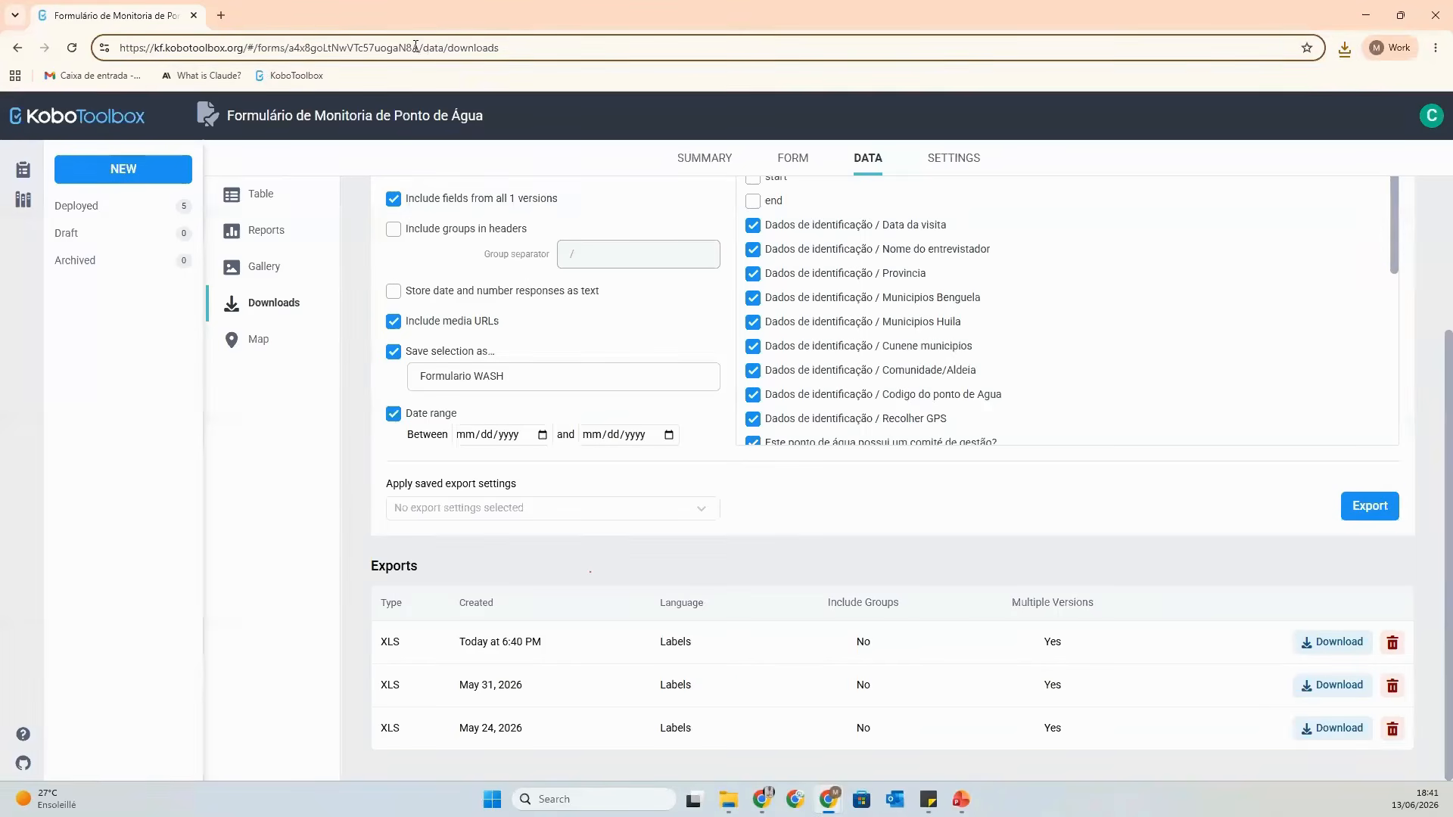
left_click_drag(419, 50, 288, 53)
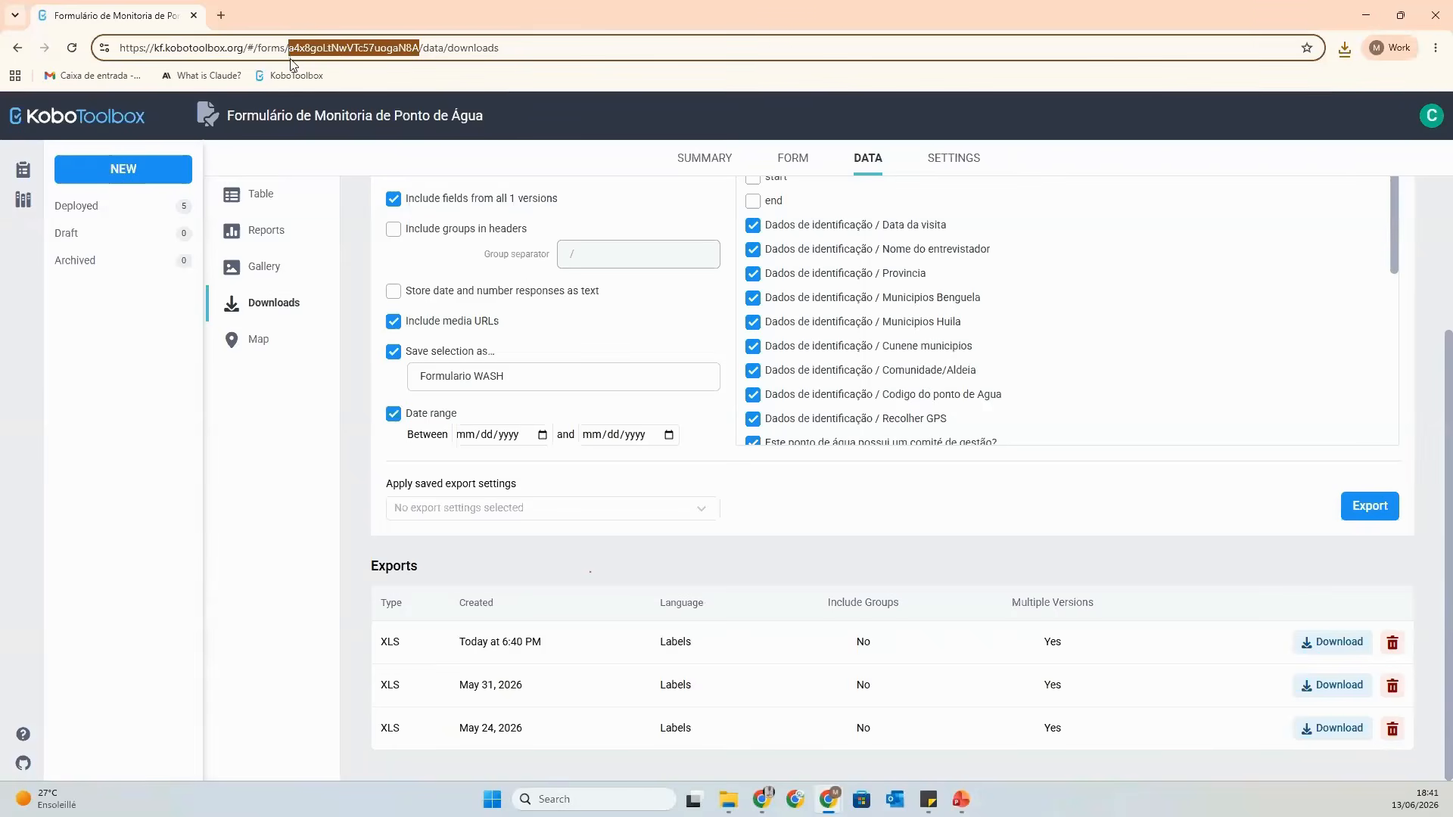
Copy the export-settings template URL with the [asset-uid] placeholder from the sticky note and paste it into a new browser tab.
key("alt+Tab")
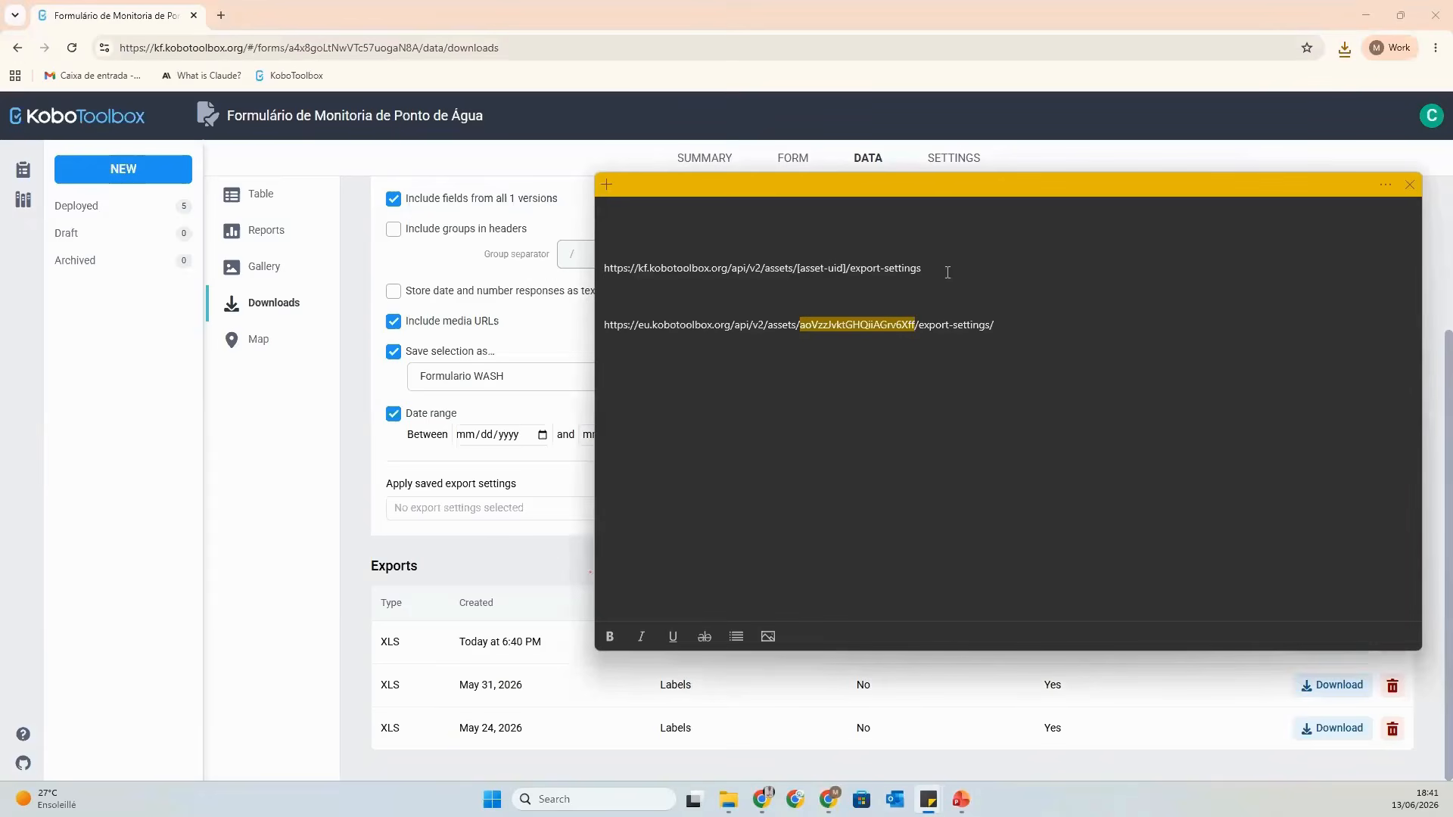
left_click_drag(928, 268, 604, 269)
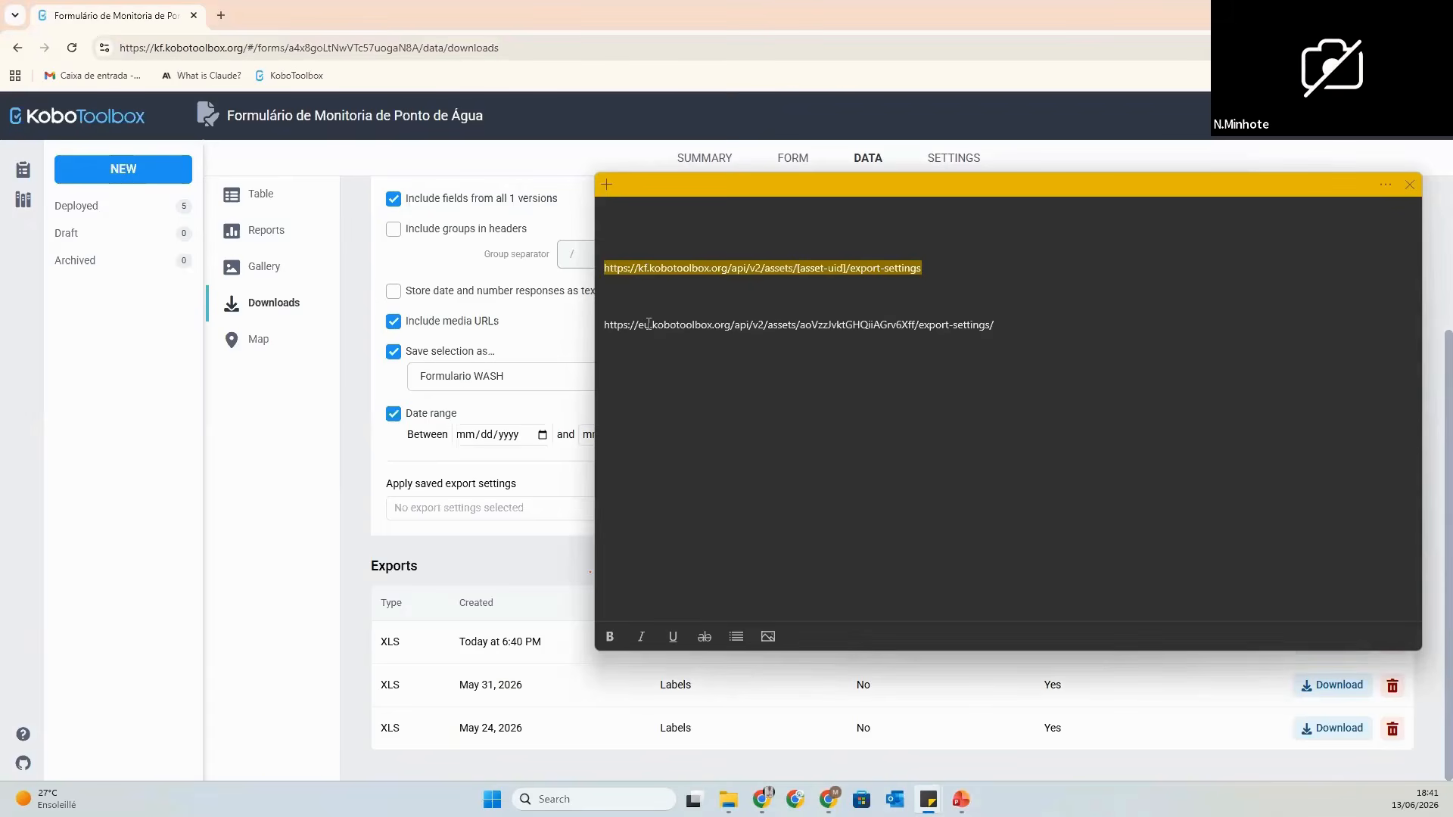
right_click(738, 269)
left_click(760, 284)
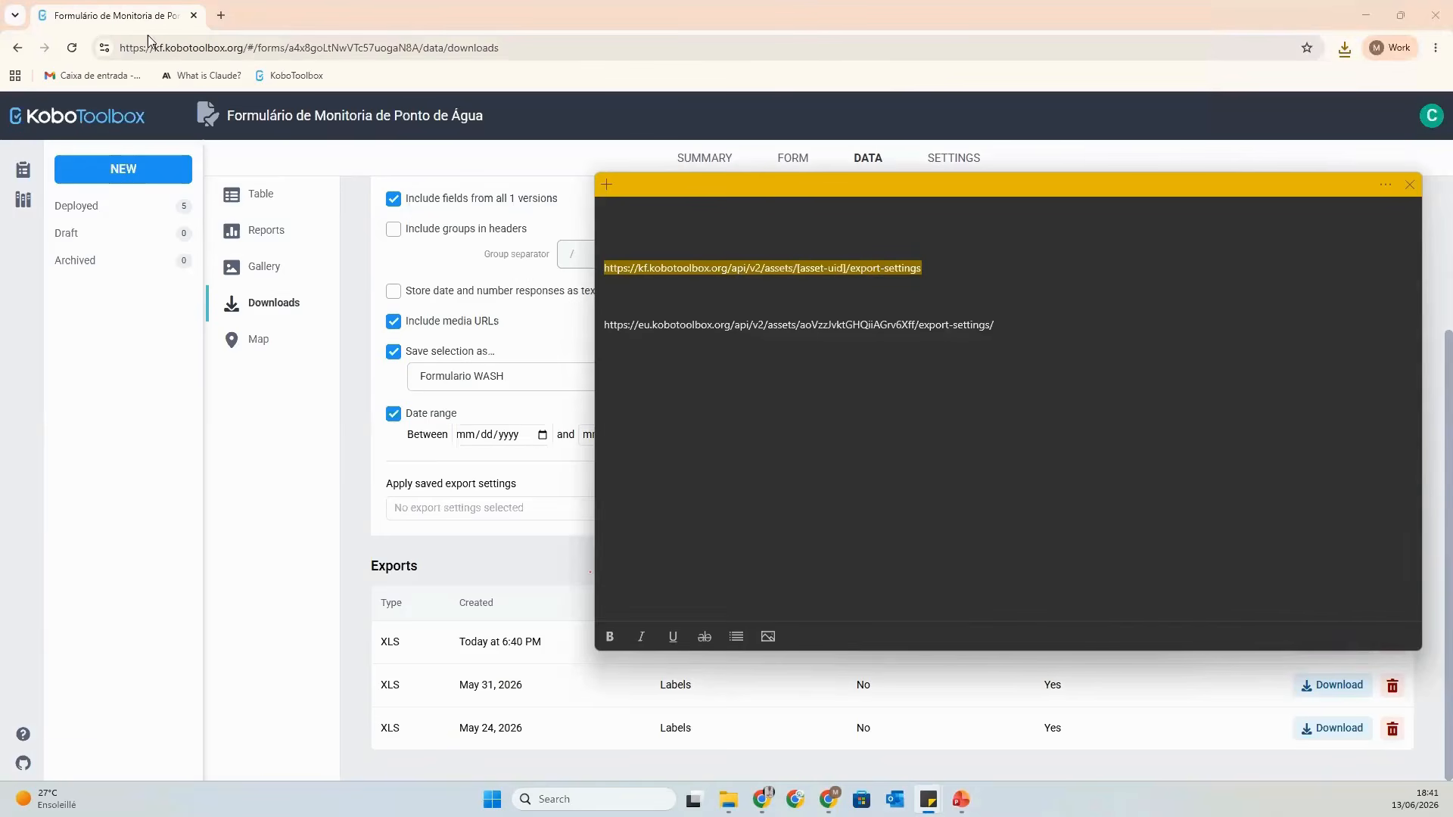
left_click(221, 16)
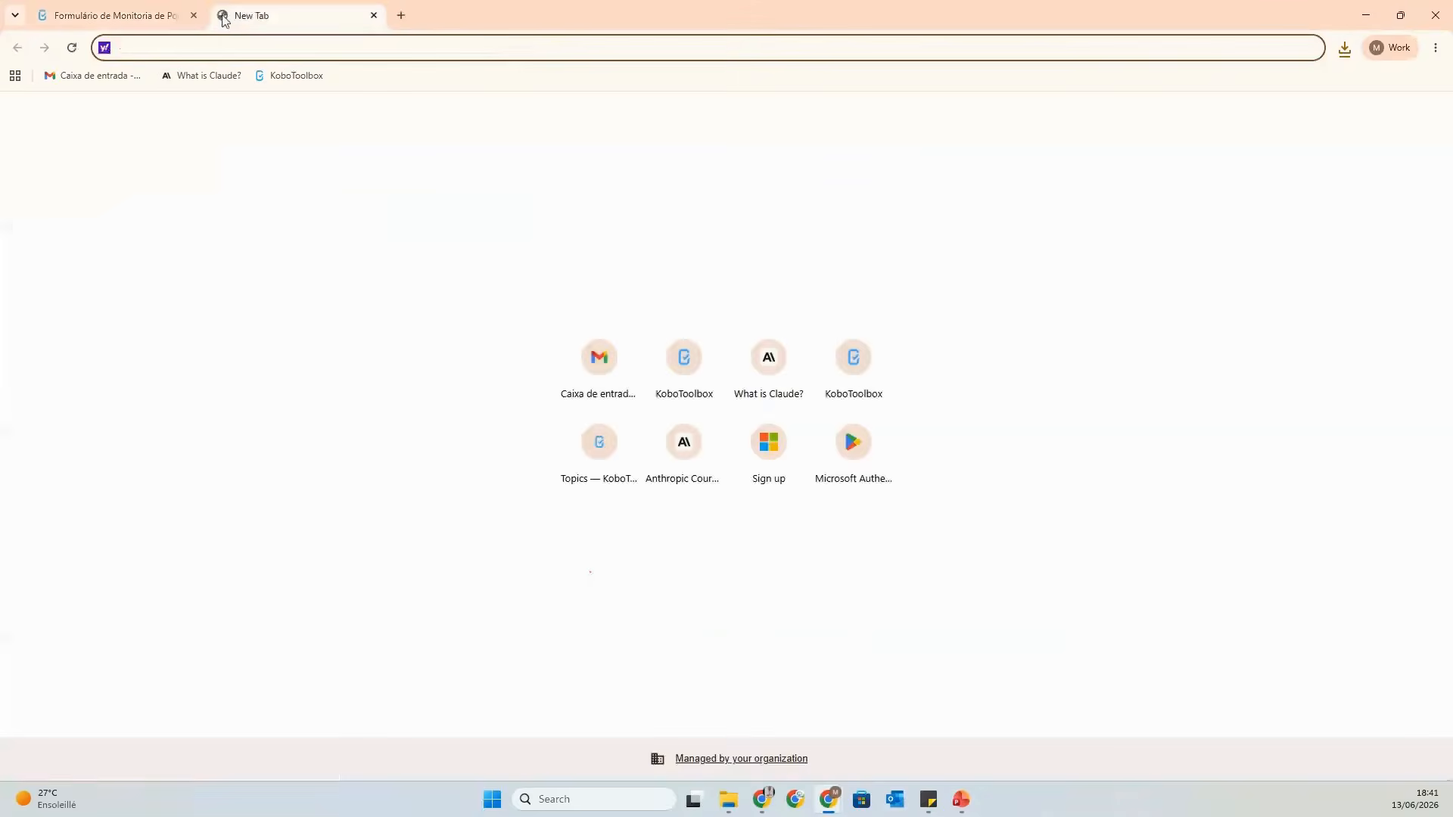
key("ctrl+v")
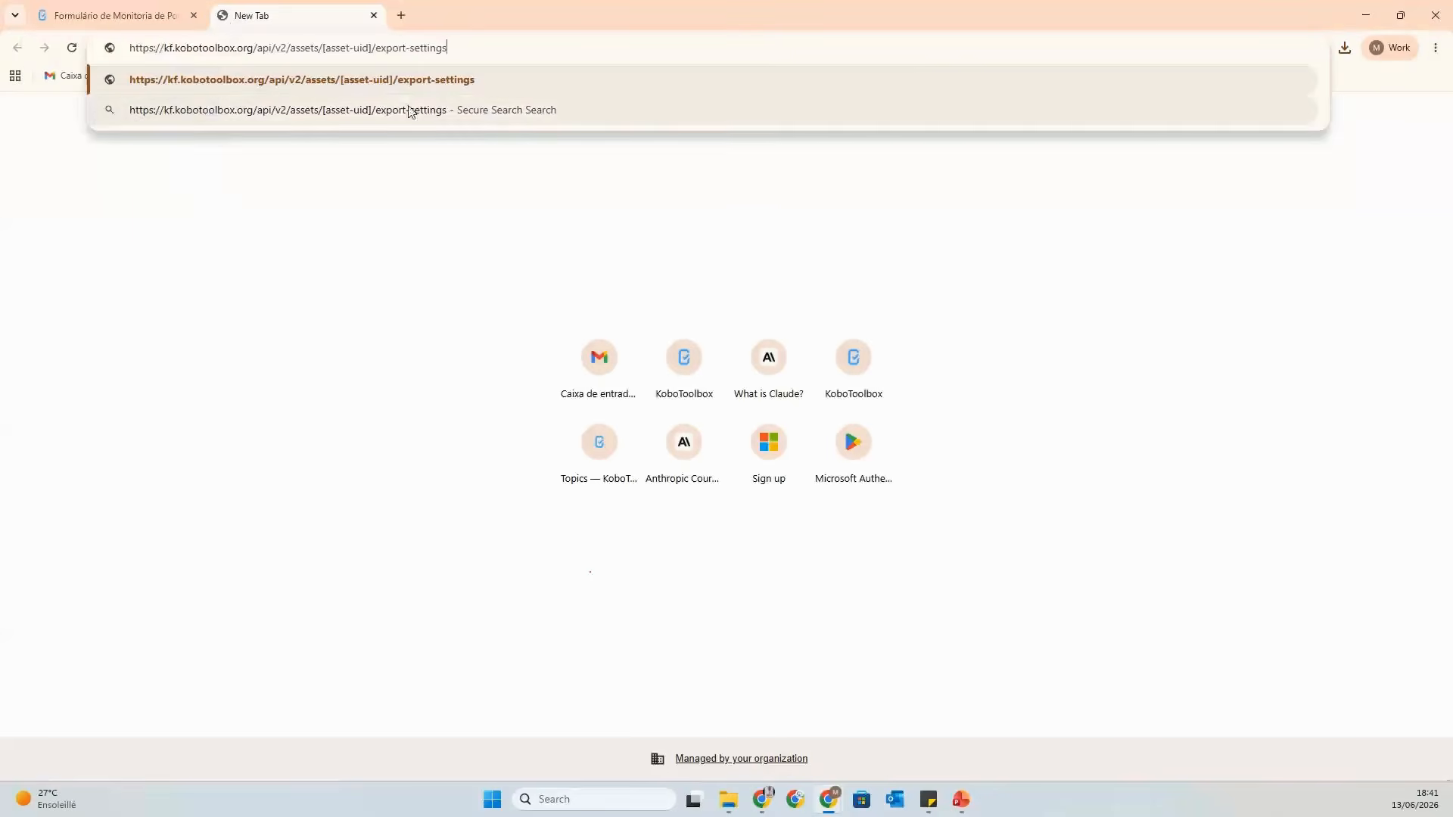
right_click(370, 49)
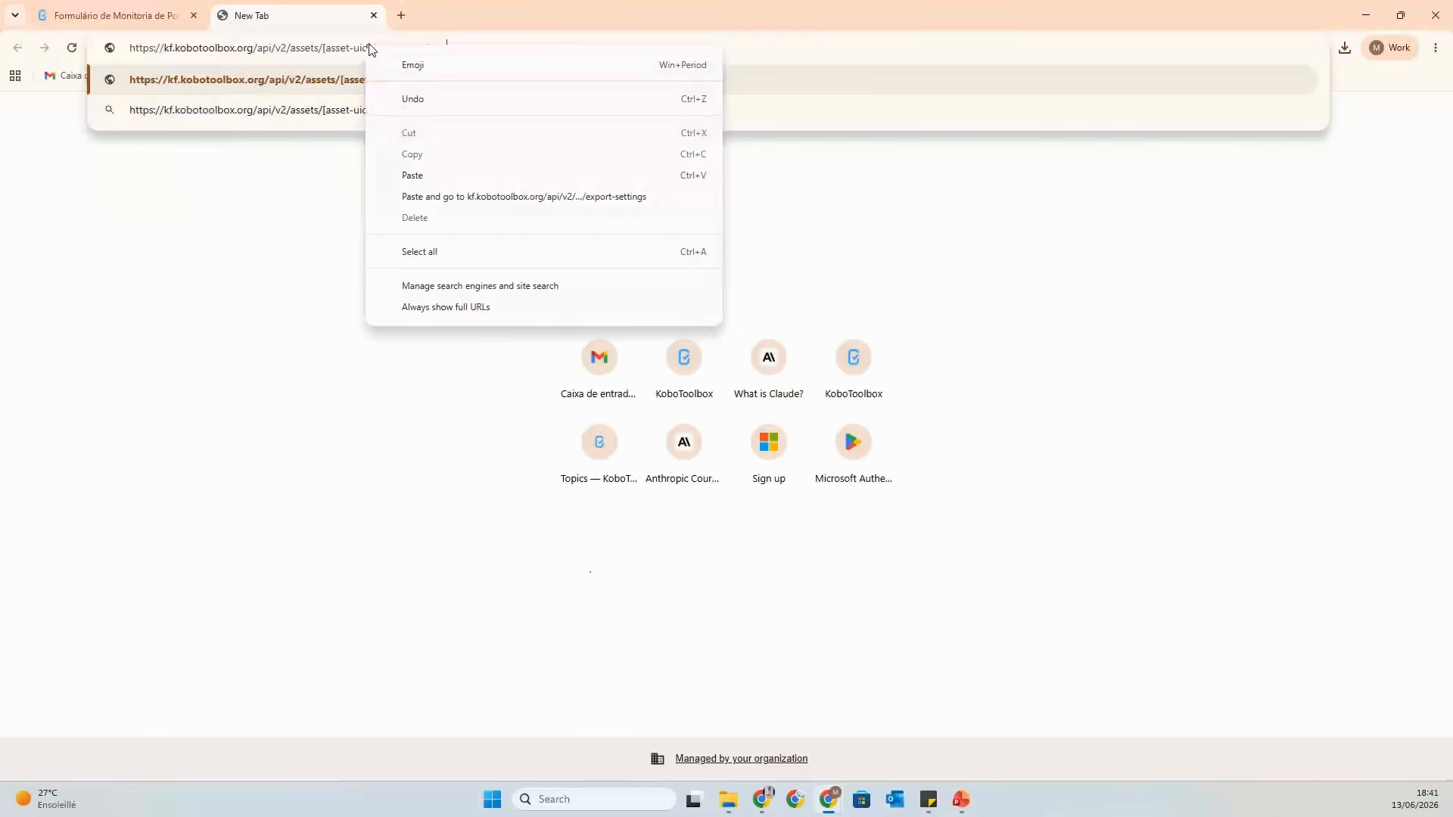
left_click(303, 23)
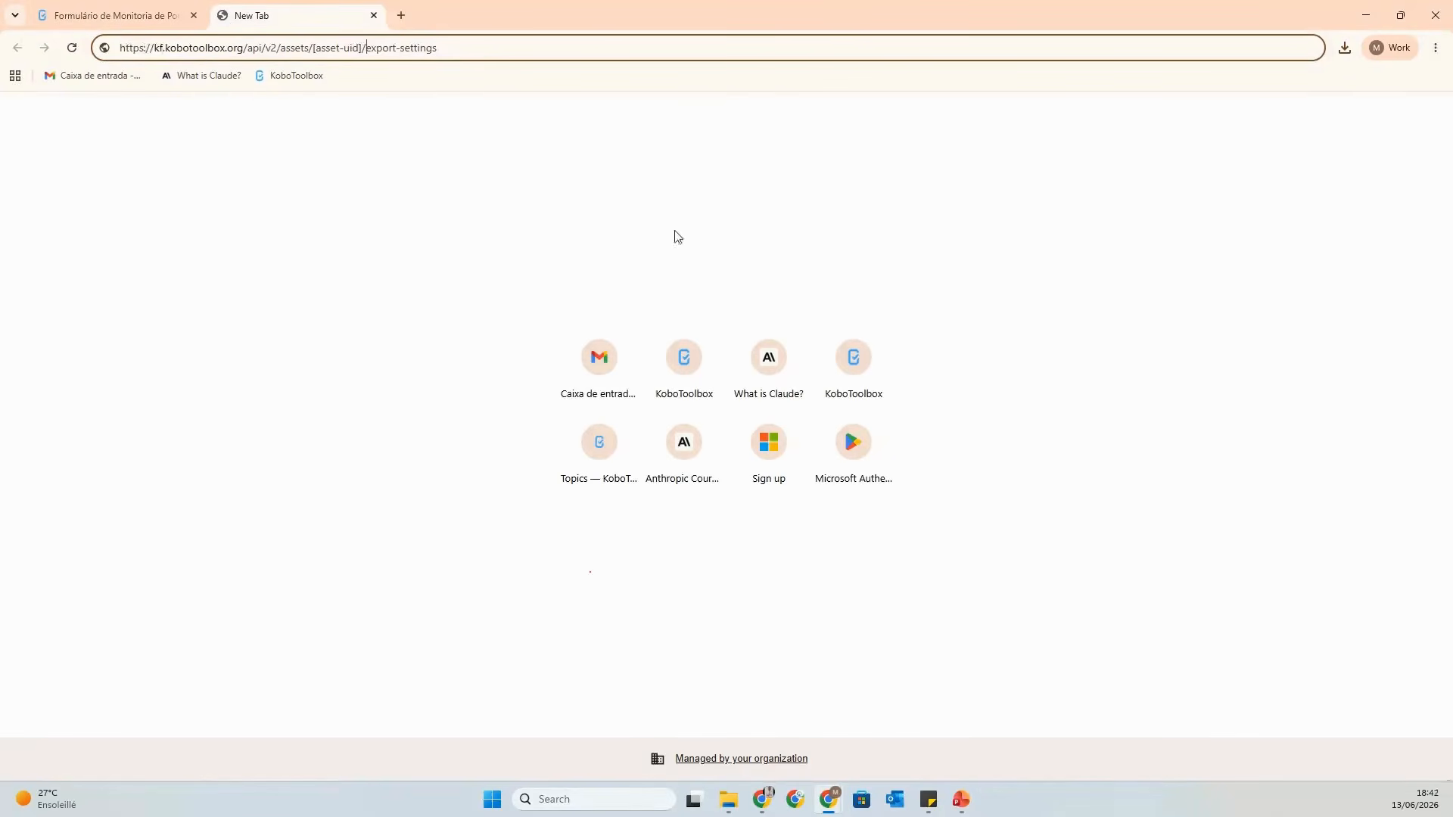
left_click(373, 15)
left_click(221, 15)
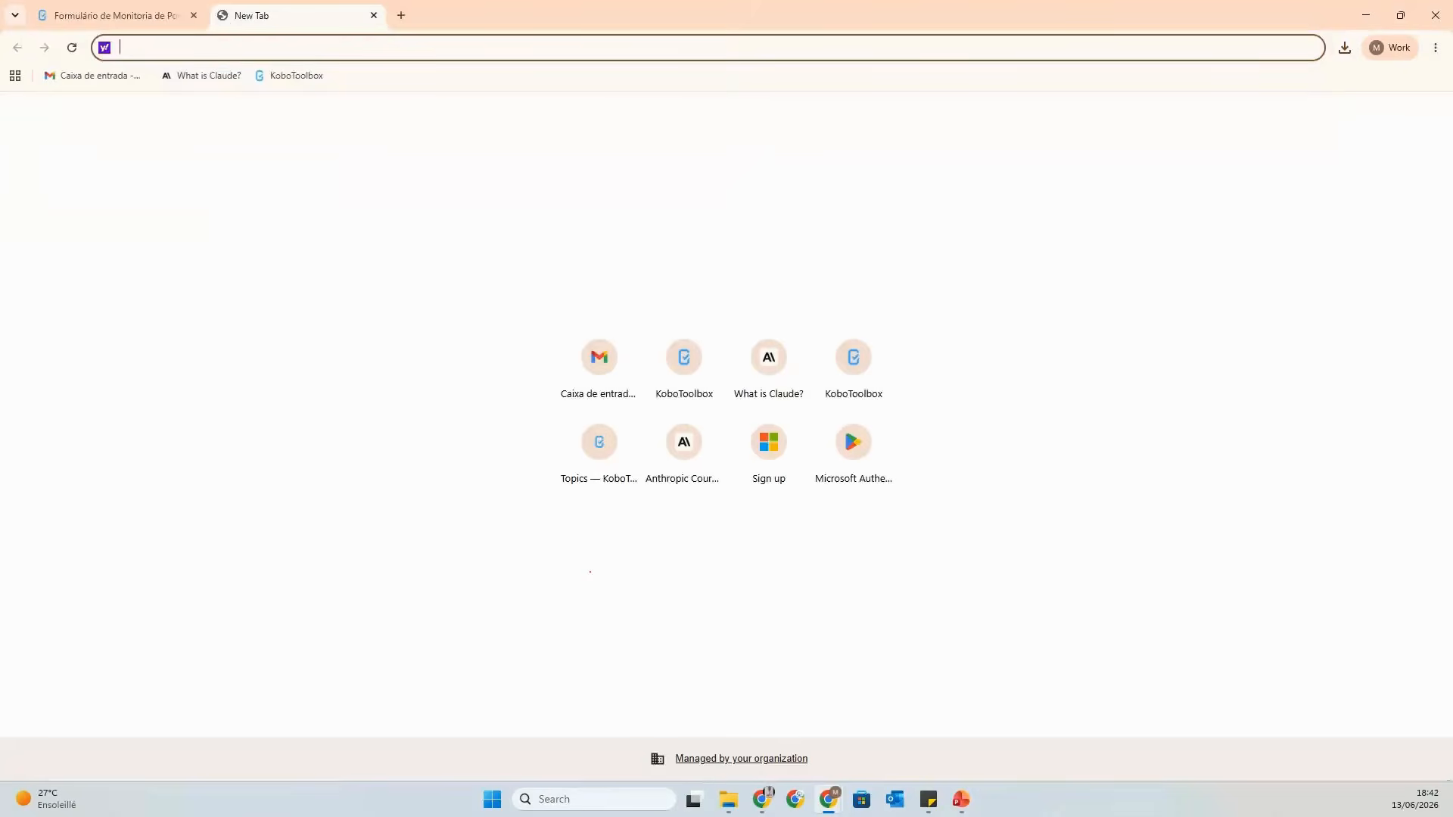
key("alt+Tab")
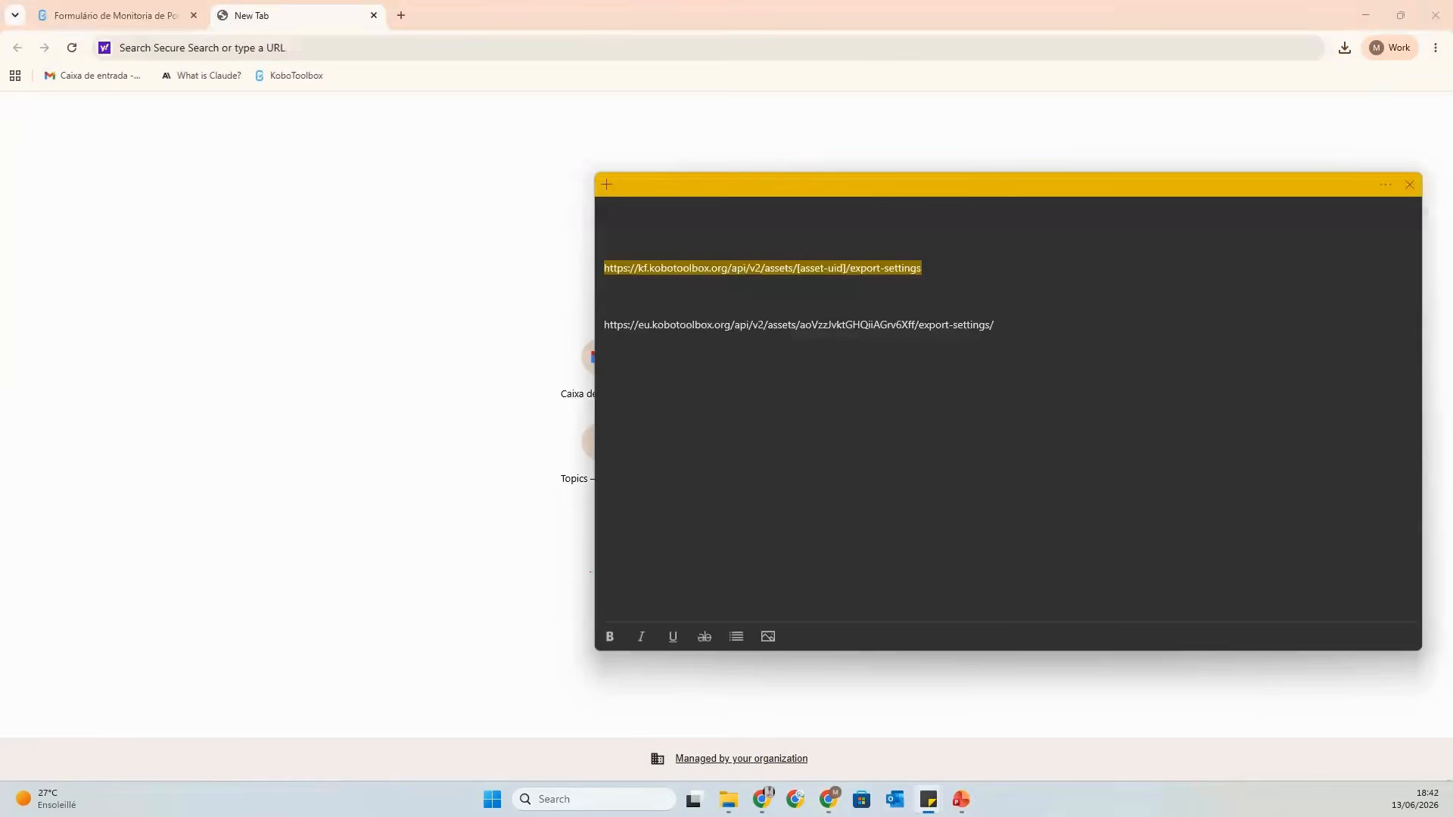
key("alt+Tab")
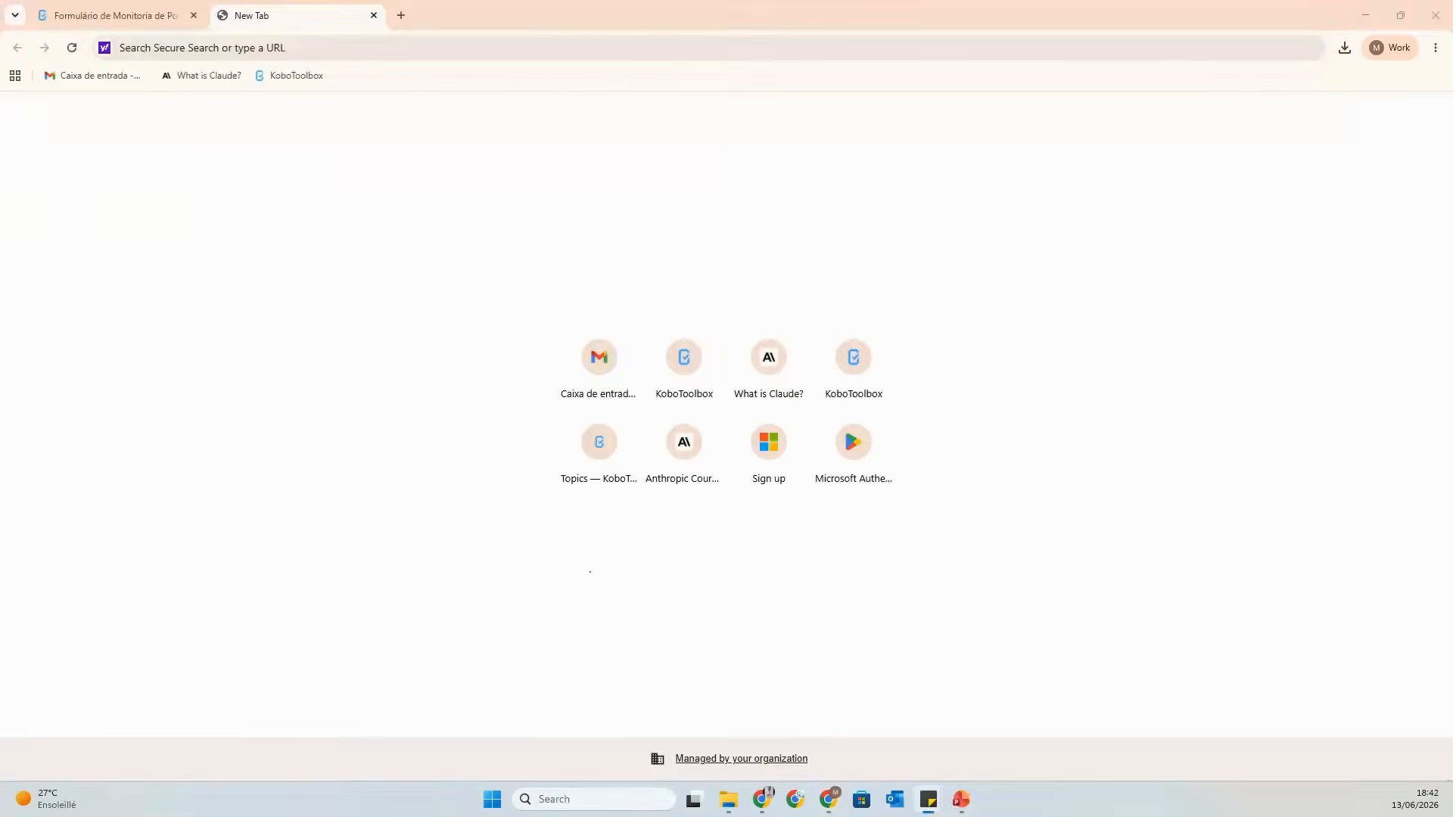
left_click_drag(0, 227, 0, 40)
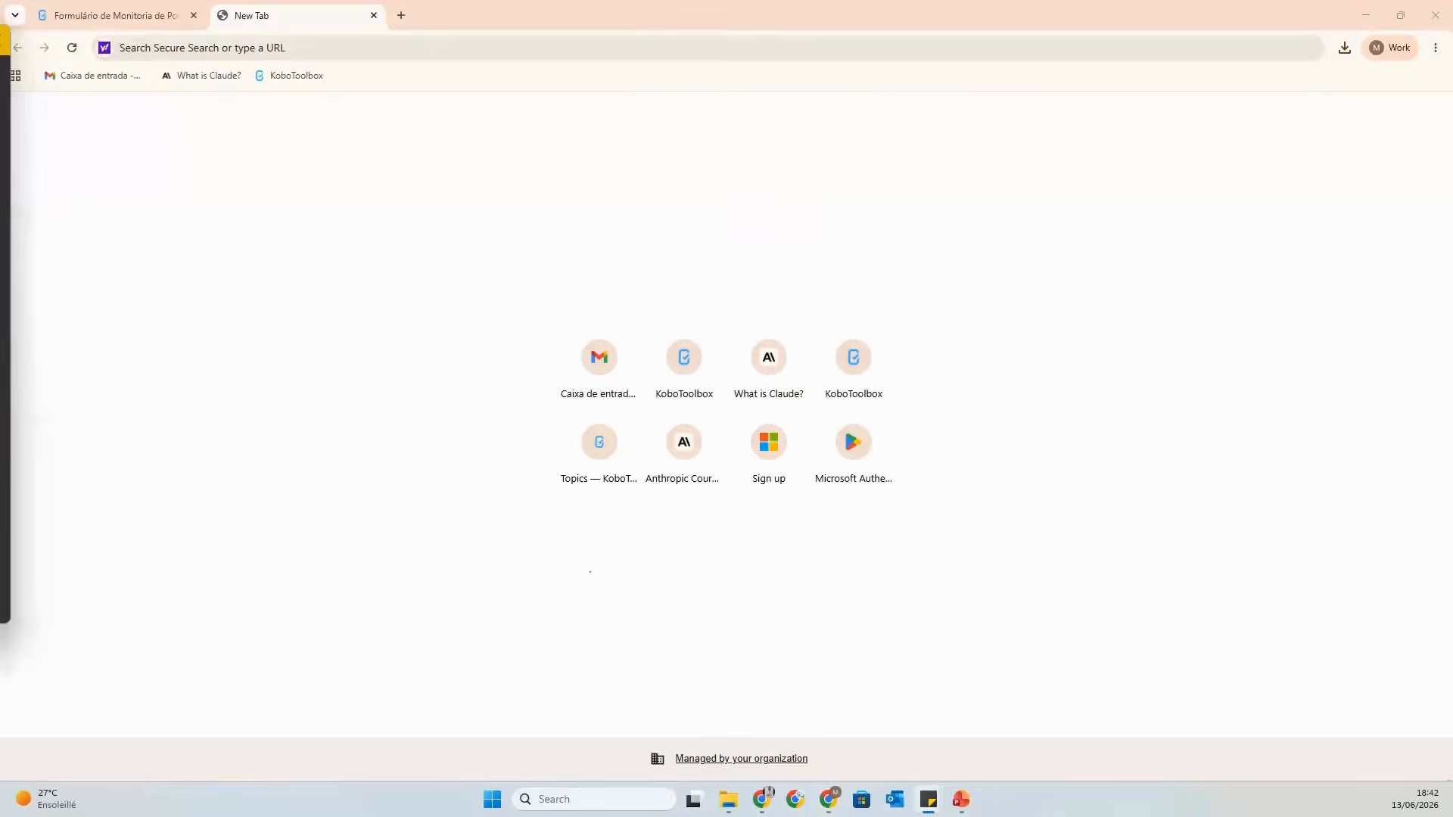
left_click(290, 47)
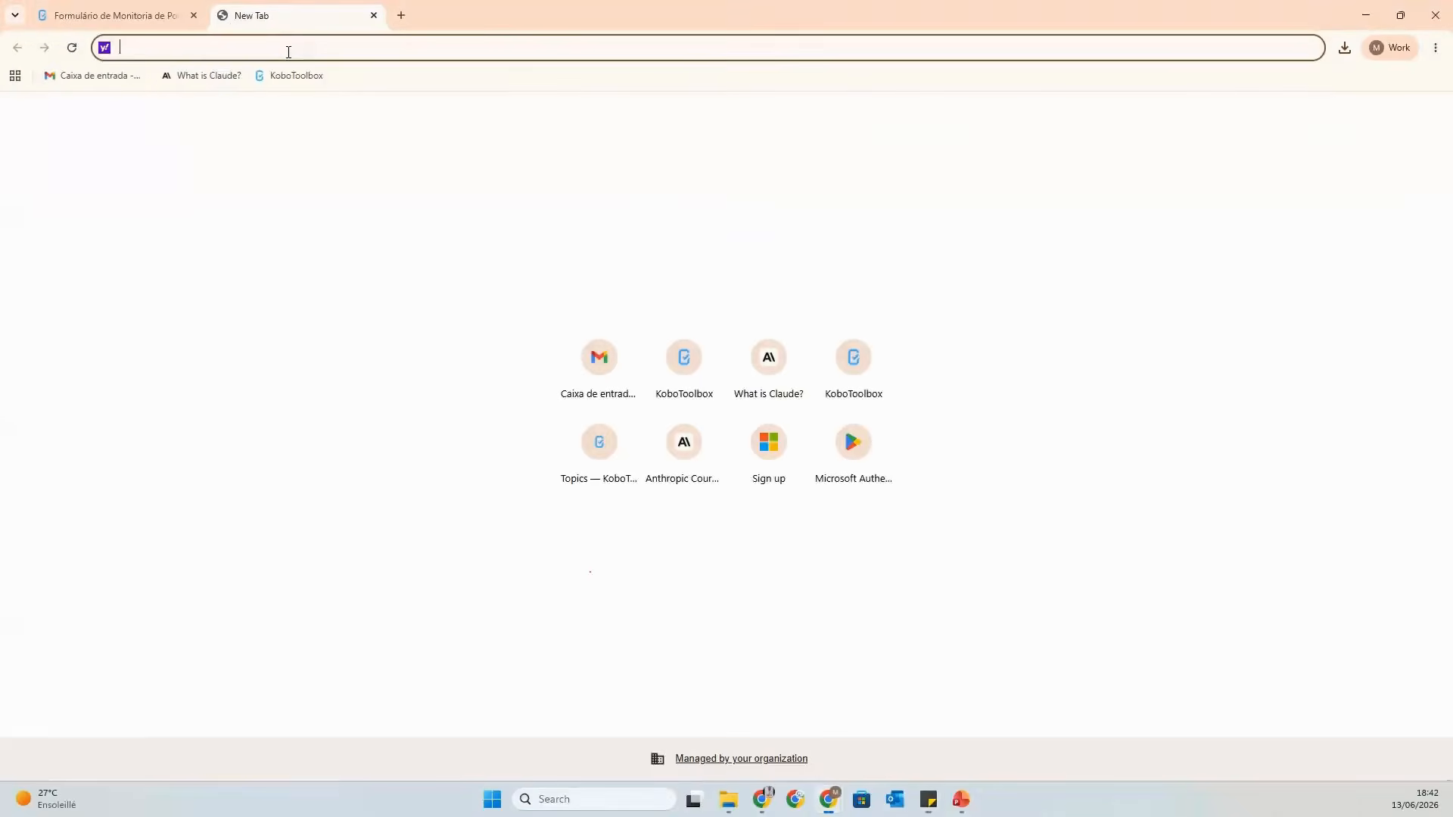
type("https://kf.kobotoolbox.org/api/v2/assets/aiKgmkntmC5HVzcyL3HMyX/export-settings")
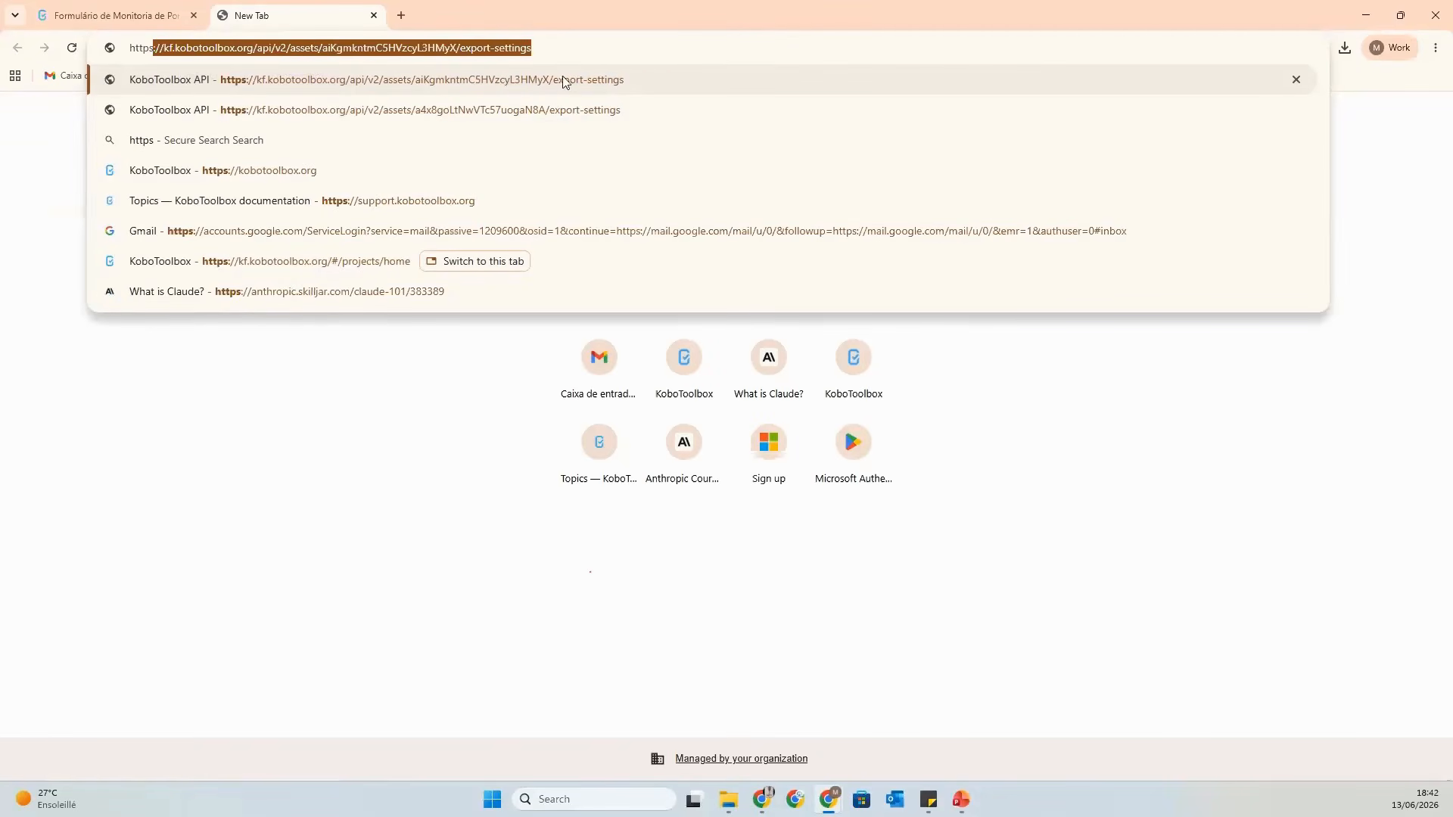
left_click(456, 48)
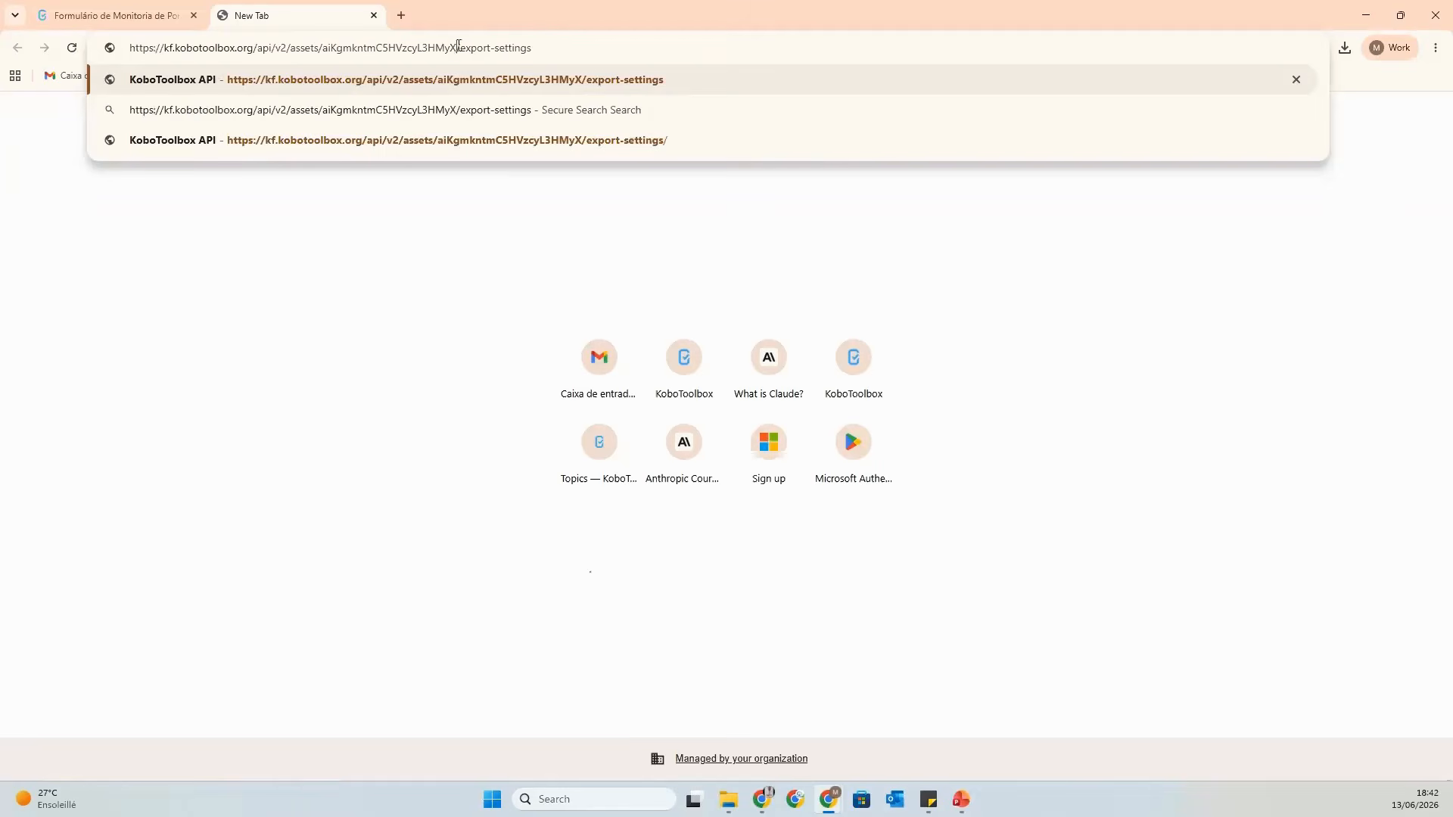
left_click_drag(458, 48, 322, 41)
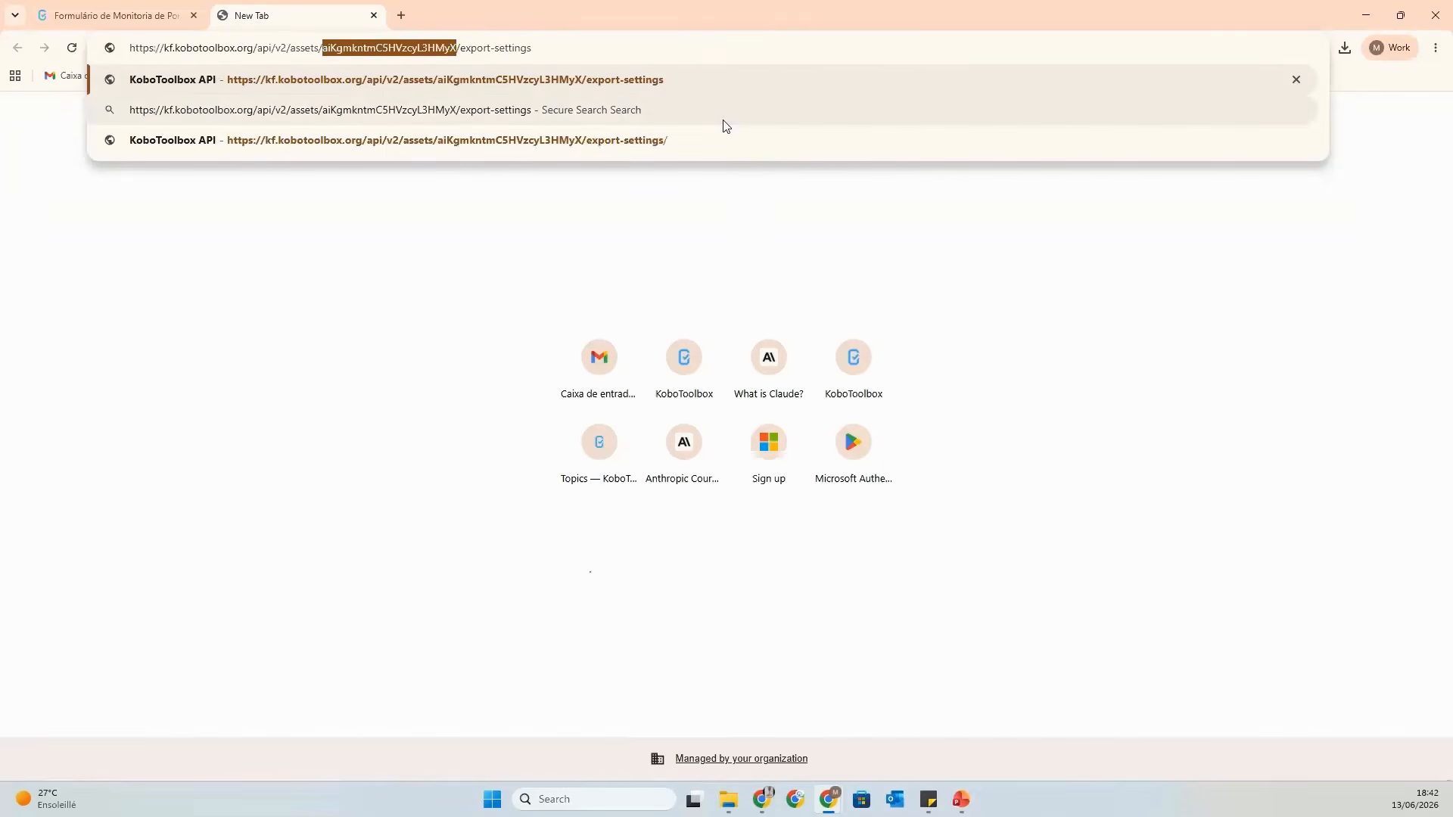
key("BackSpace")
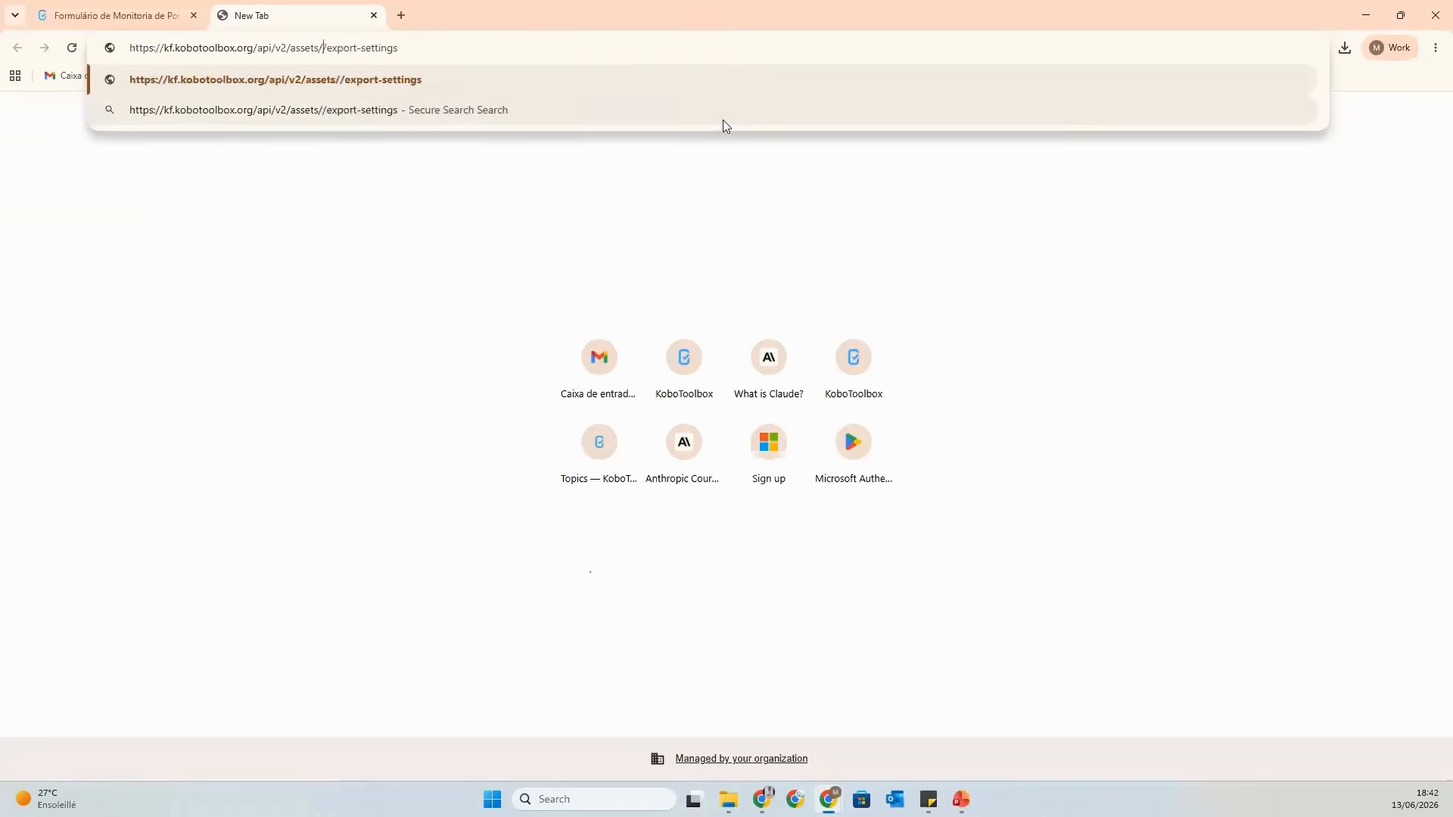
Copy the asset ID from the water point project's URL and insert it after assets/ in the export-settings address.
left_click(137, 6)
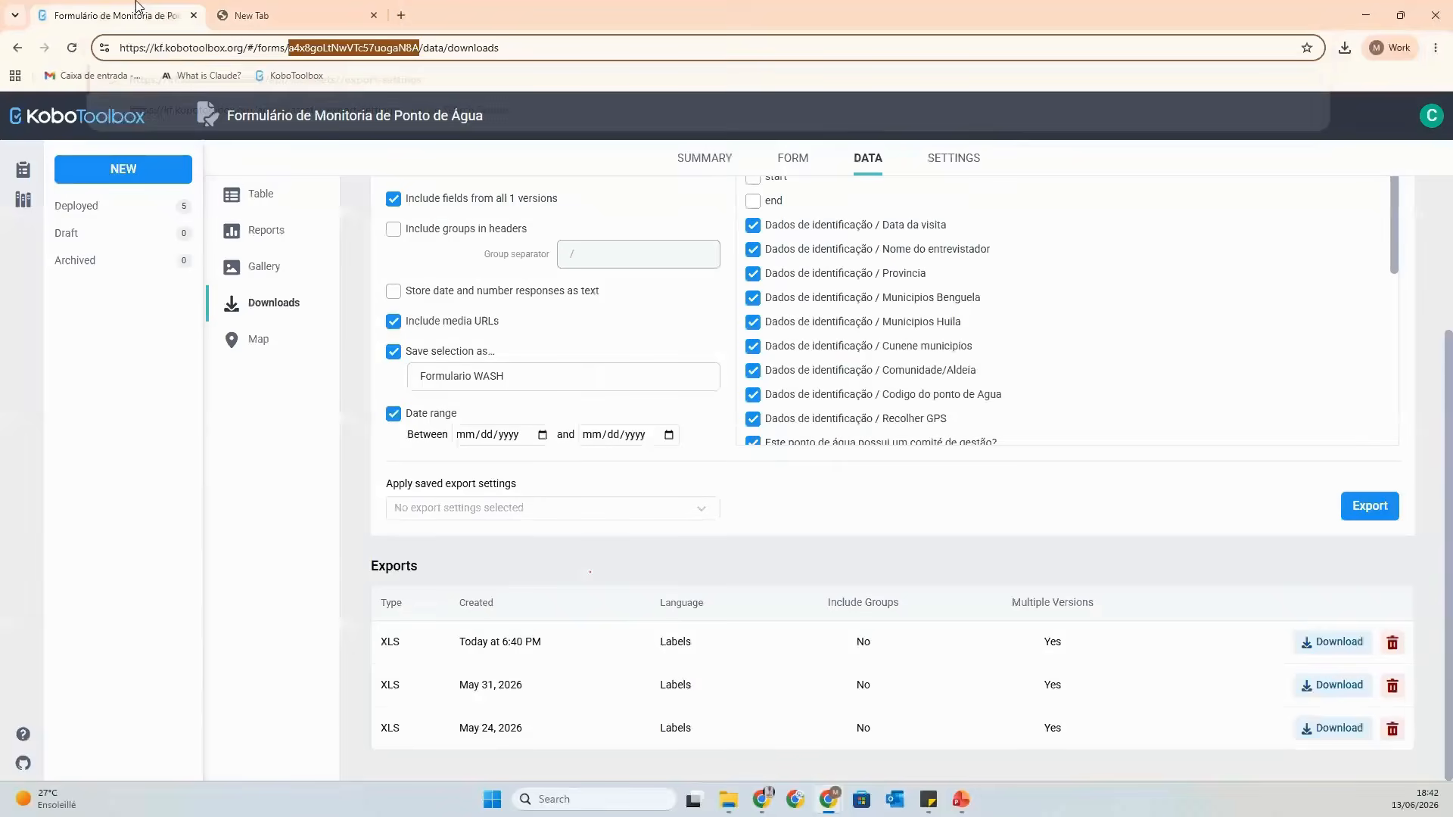
right_click(349, 51)
left_click(368, 190)
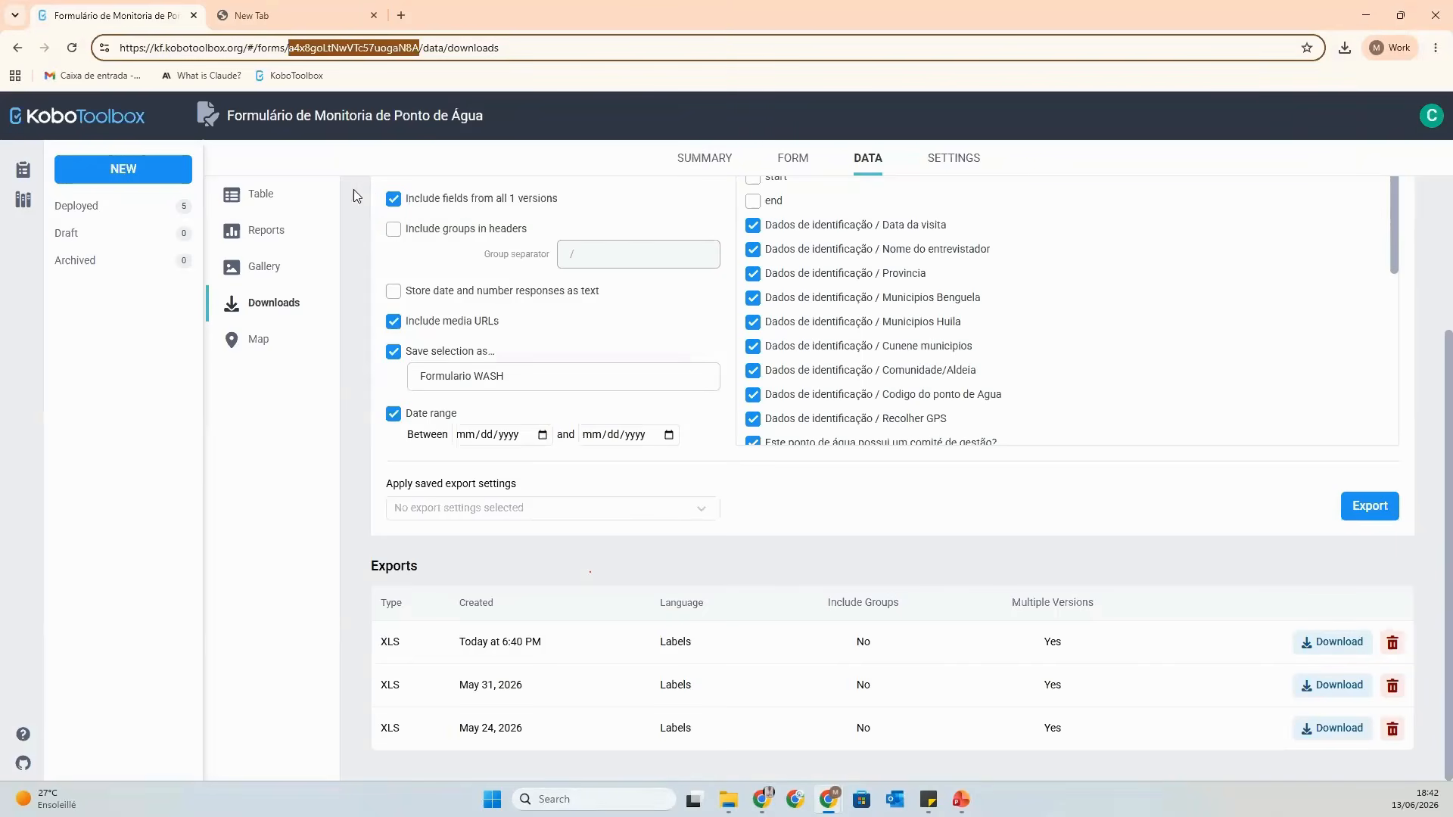
key("alt+Tab")
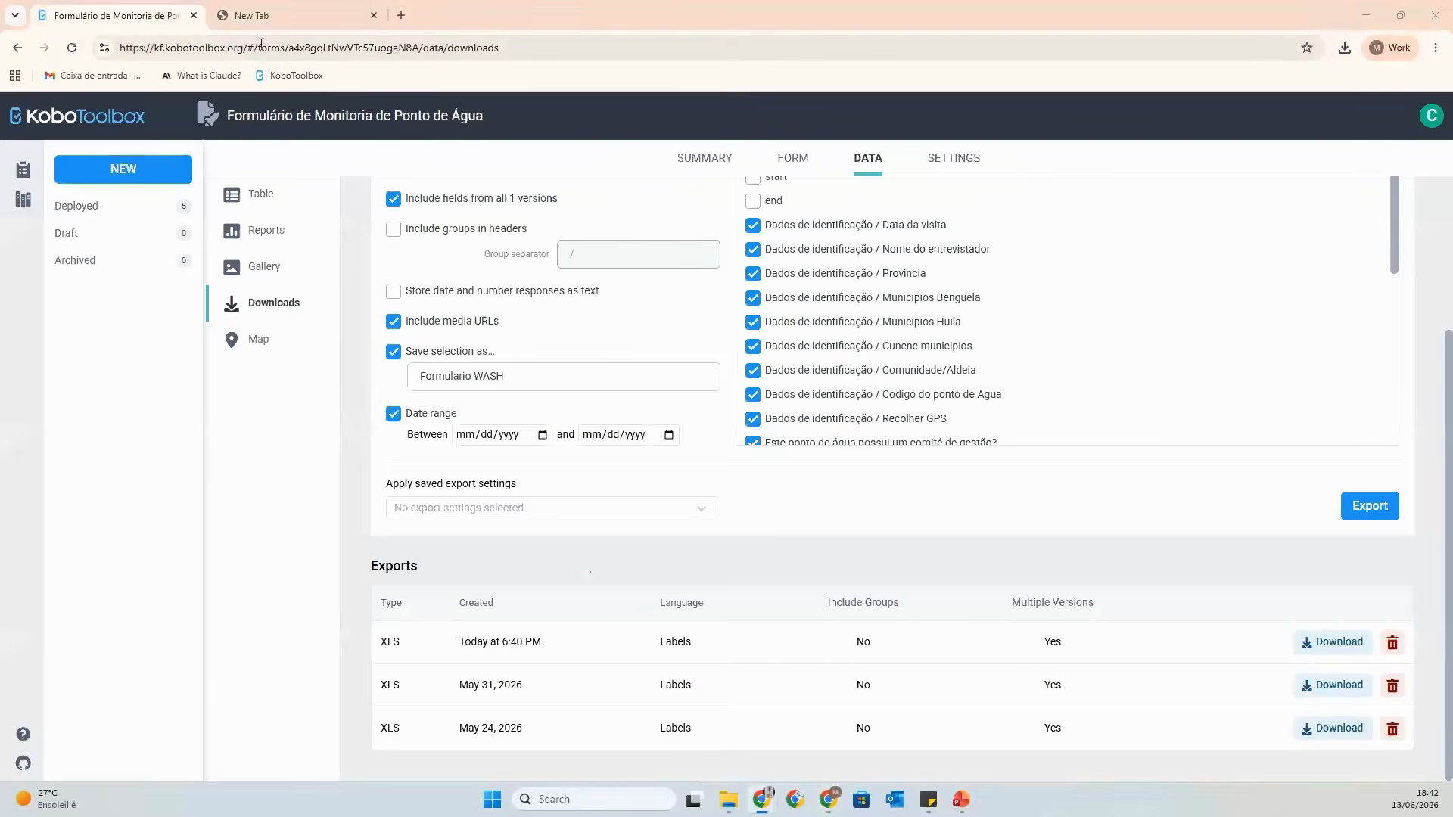
left_click(292, 16)
left_click(313, 48)
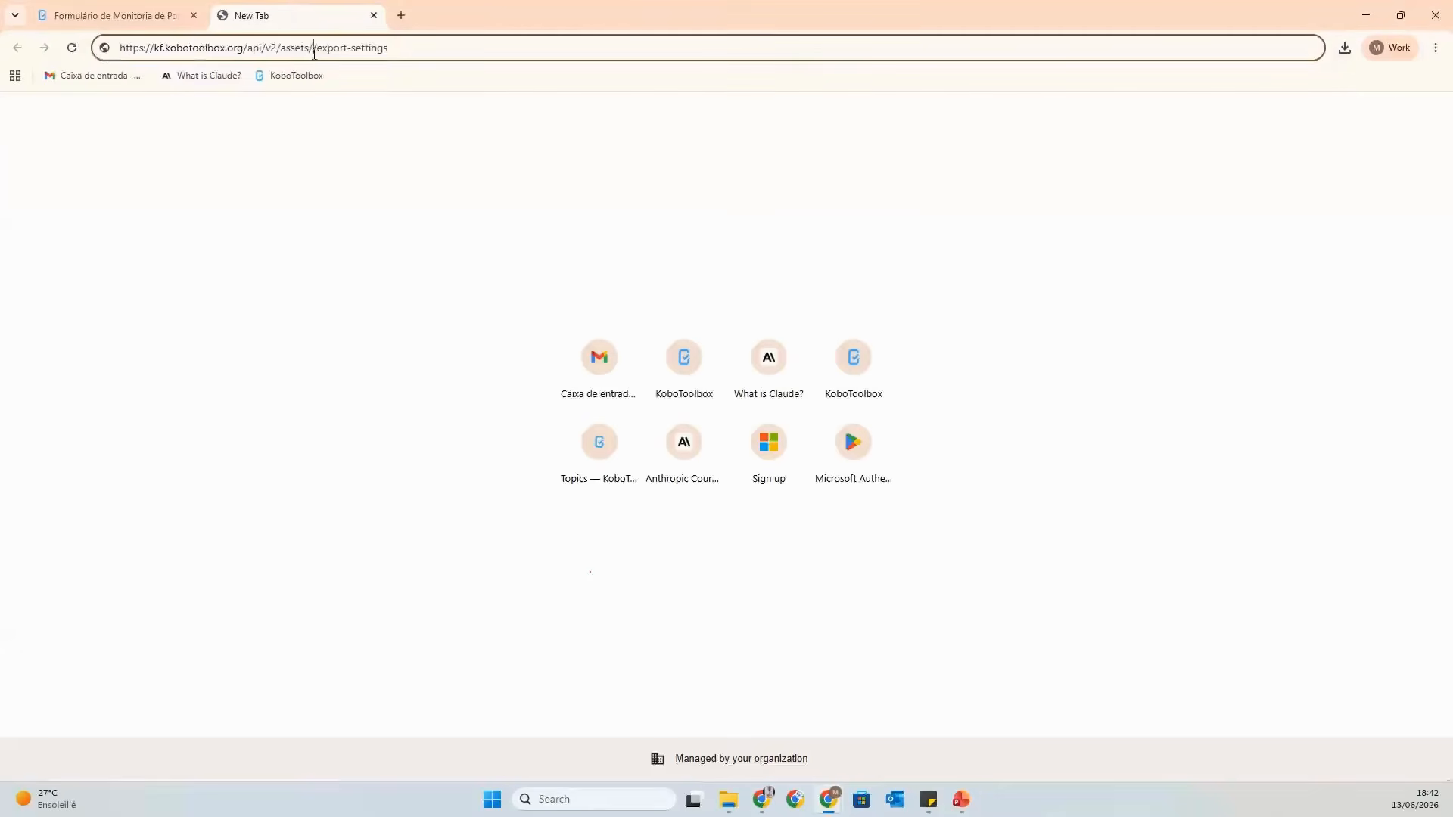
key("ctrl+v")
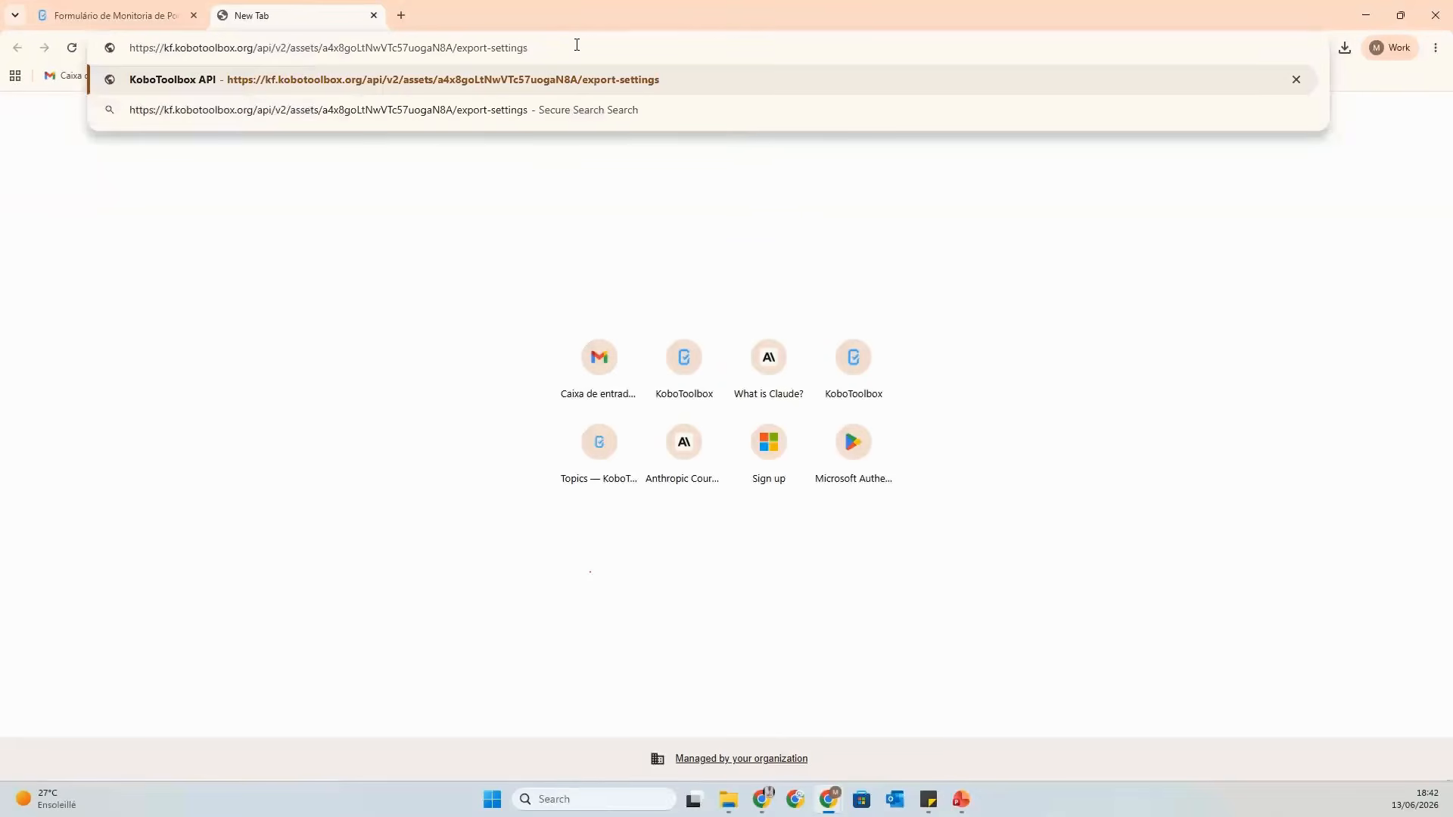
Load the export-settings API page and examine the Formulario WASH entry's exported fields and its CSV and XLSX data URLs.
key("Return")
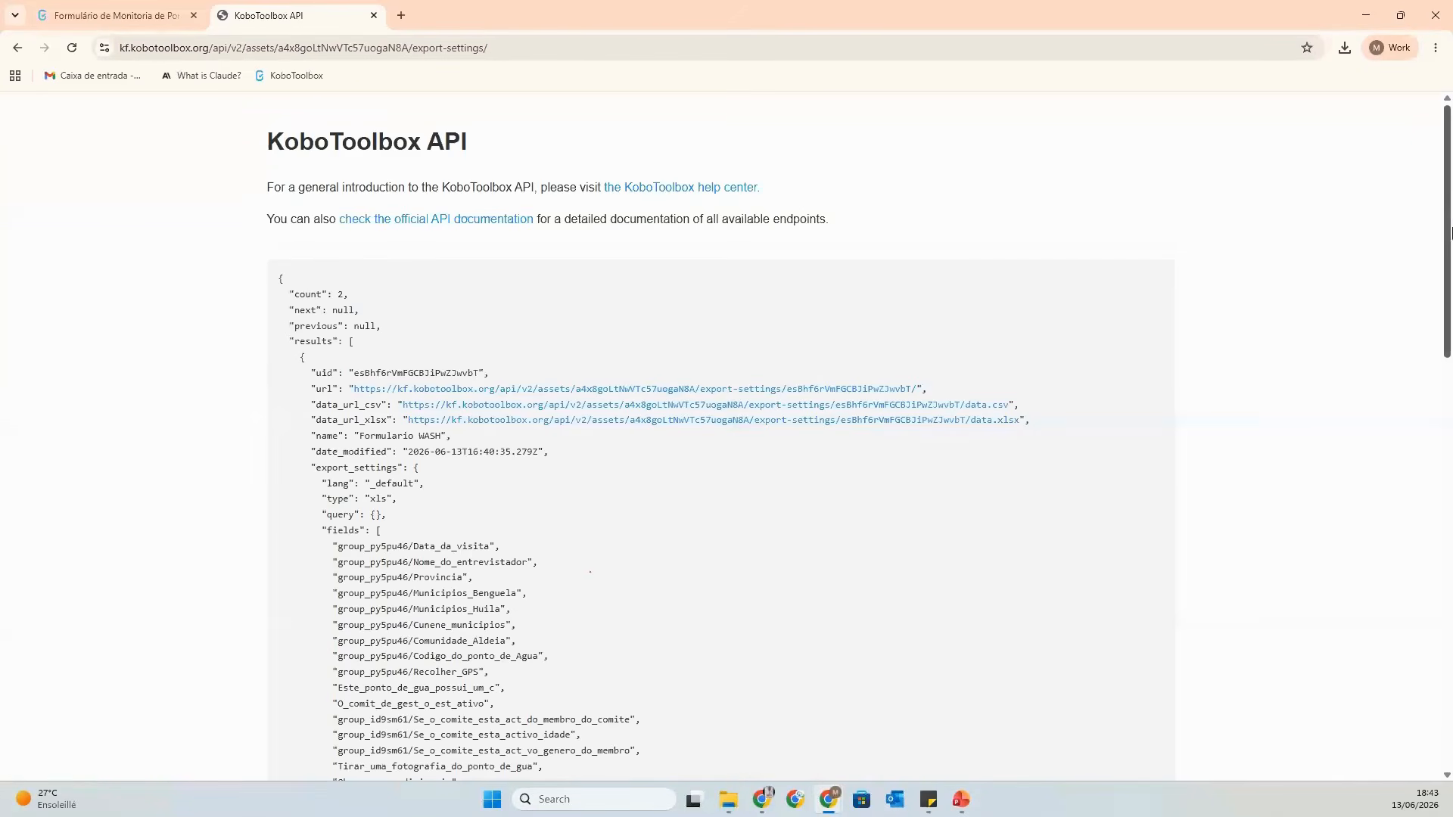
left_click_drag(1449, 231, 1362, 330)
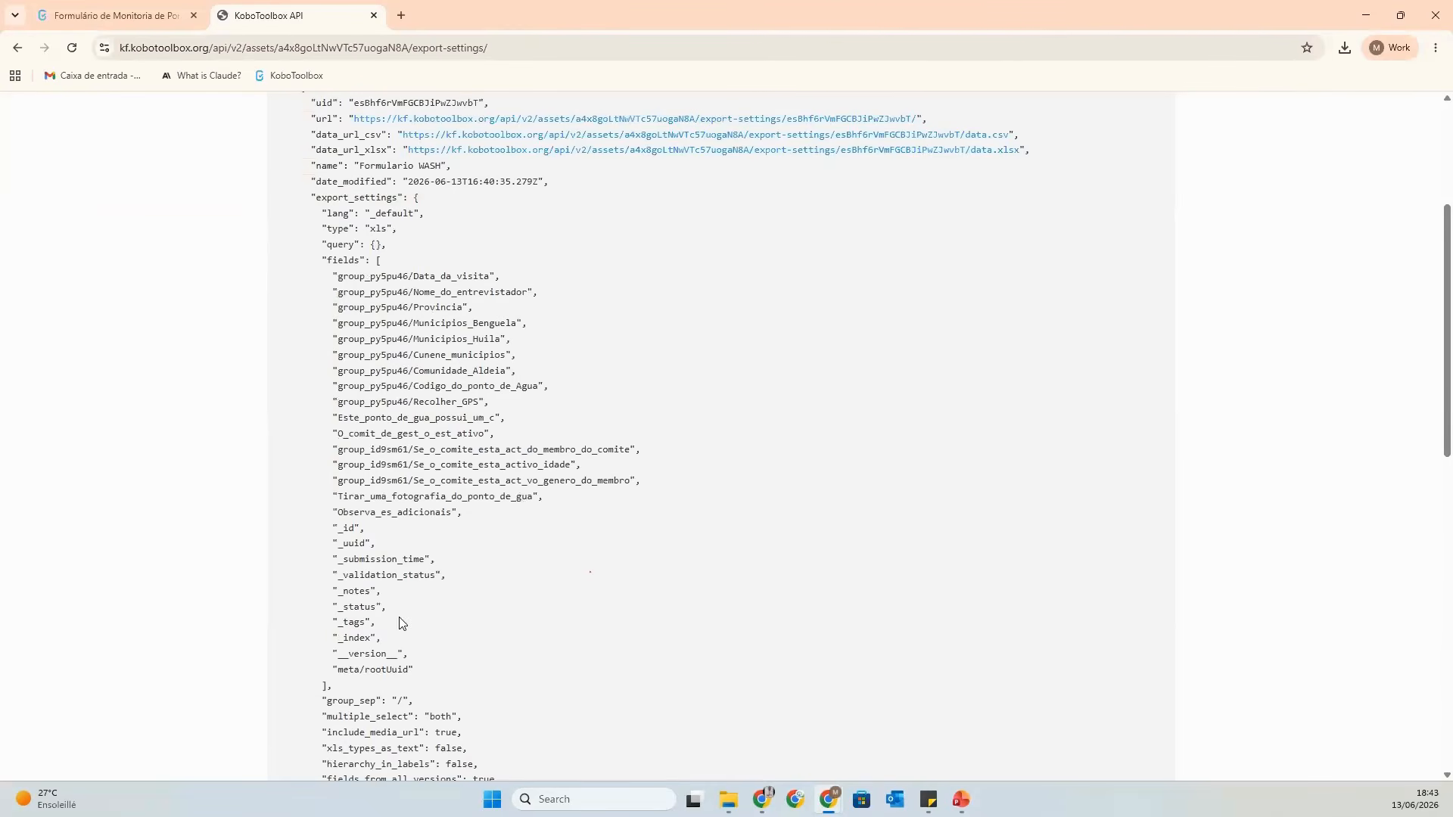
scroll(874, 411, "up", 1)
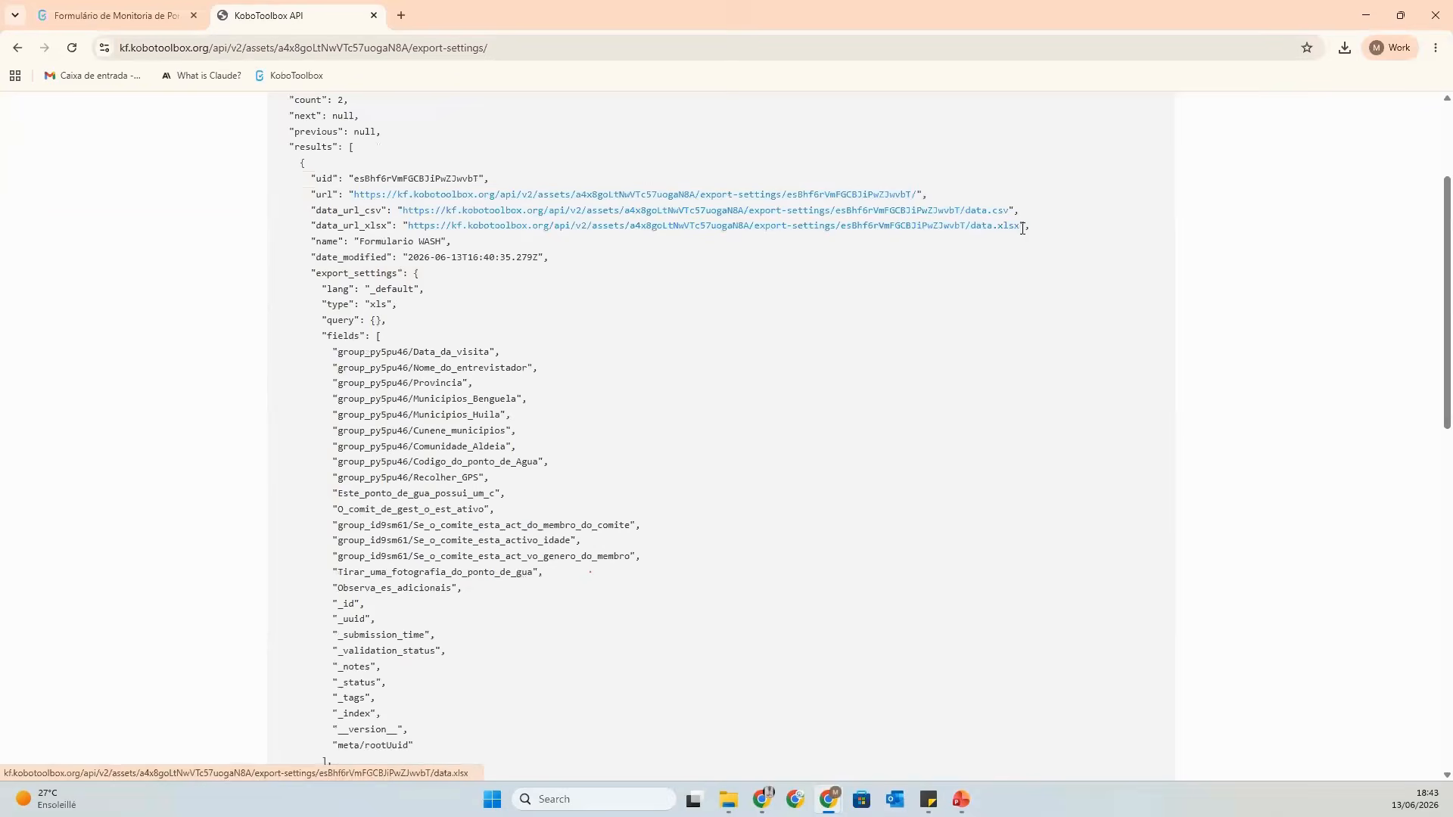
Copy the data_url_xlsx address of the Formulario WASH entry from the export-settings API page.
left_click_drag(1021, 225, 407, 231)
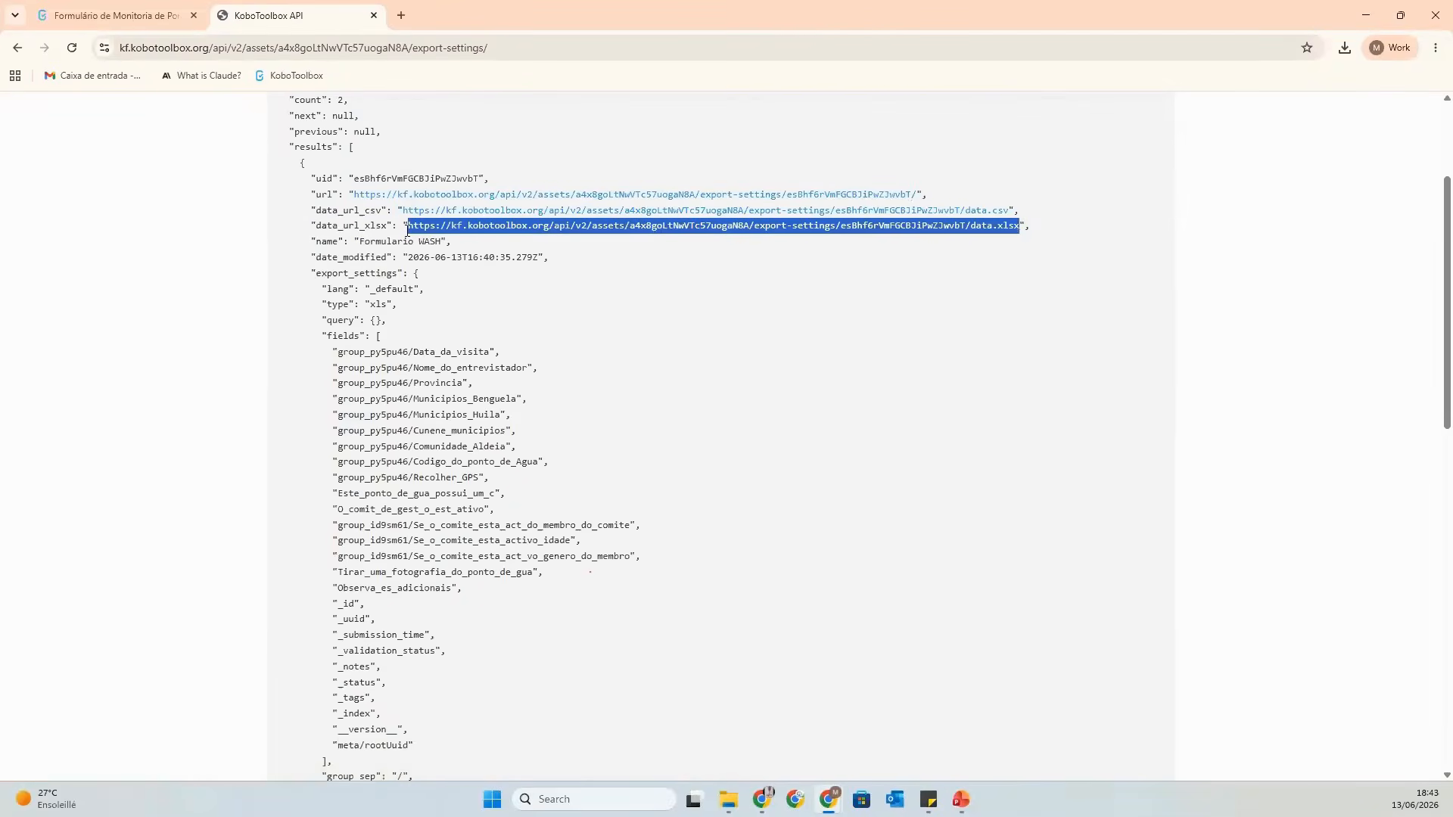
right_click(643, 229)
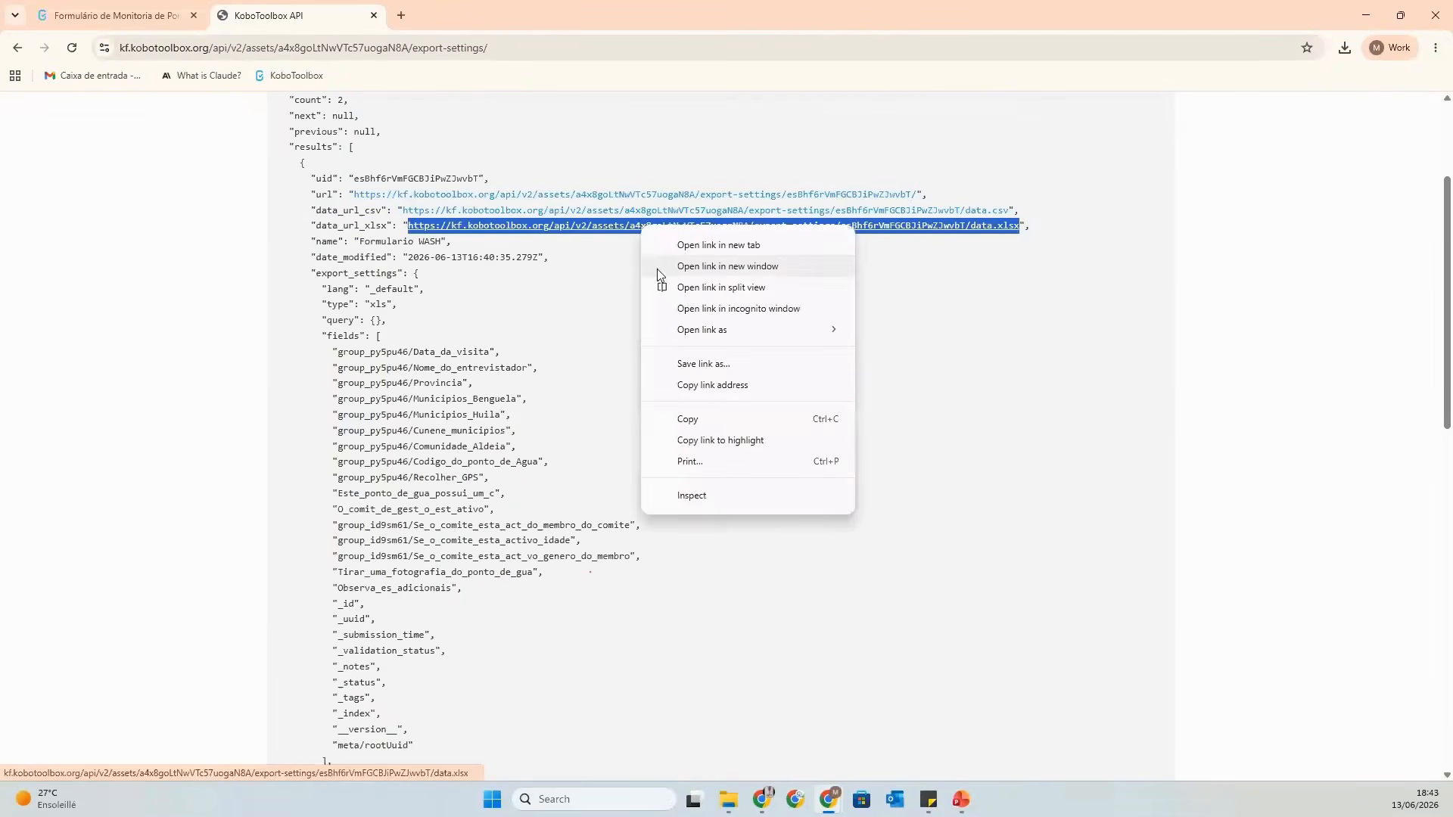
left_click(709, 418)
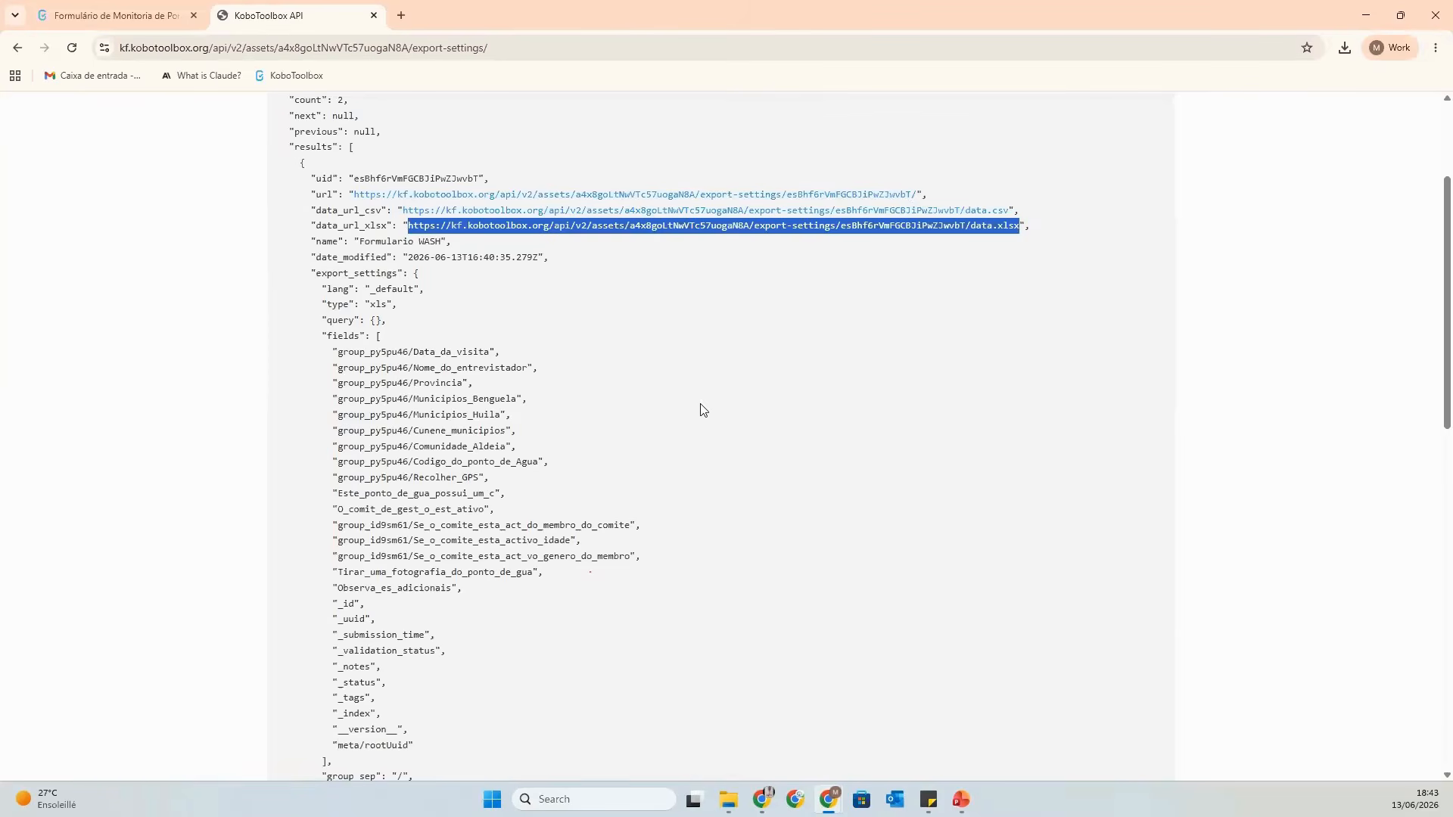
key("super")
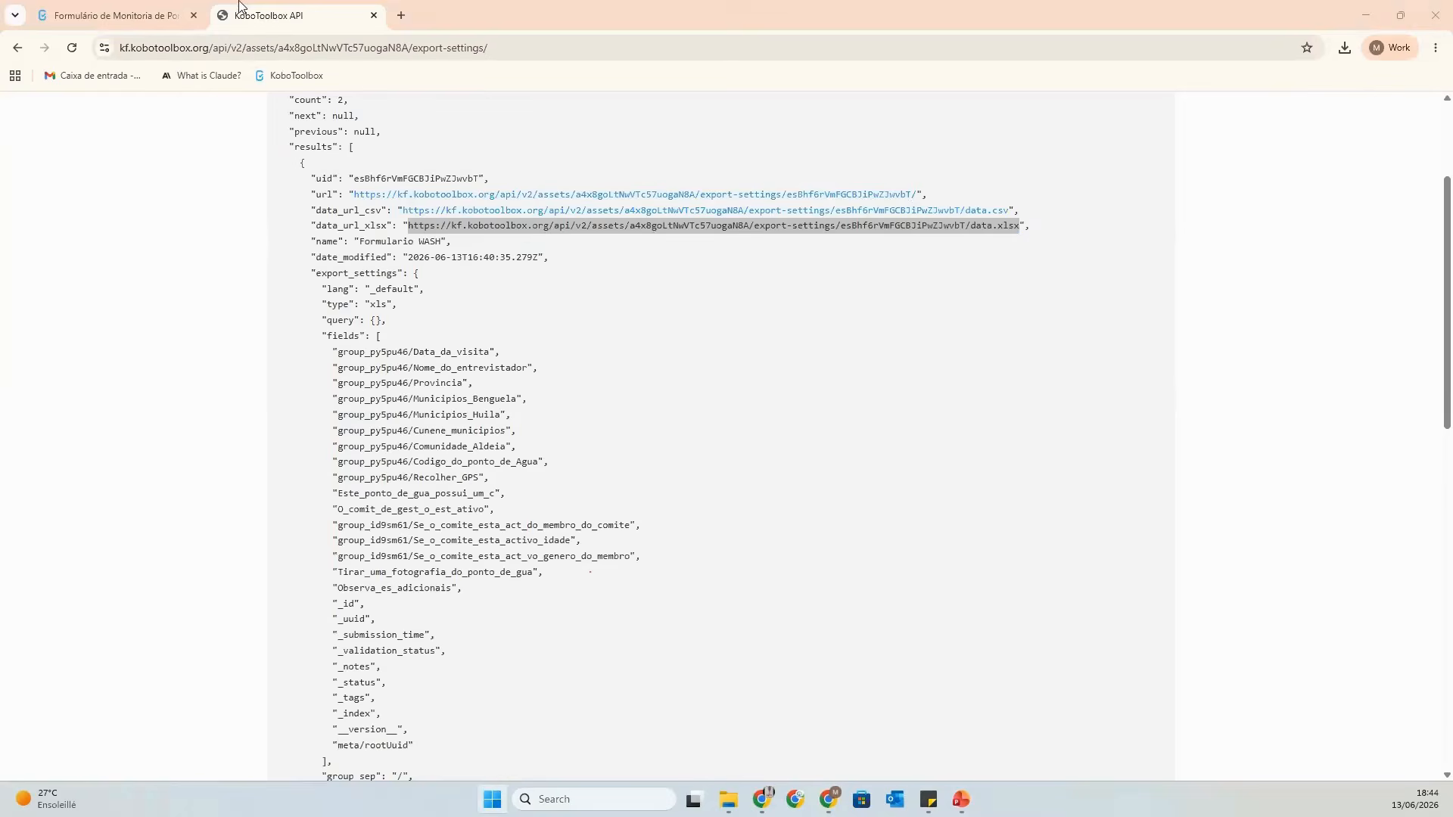
left_click(401, 13)
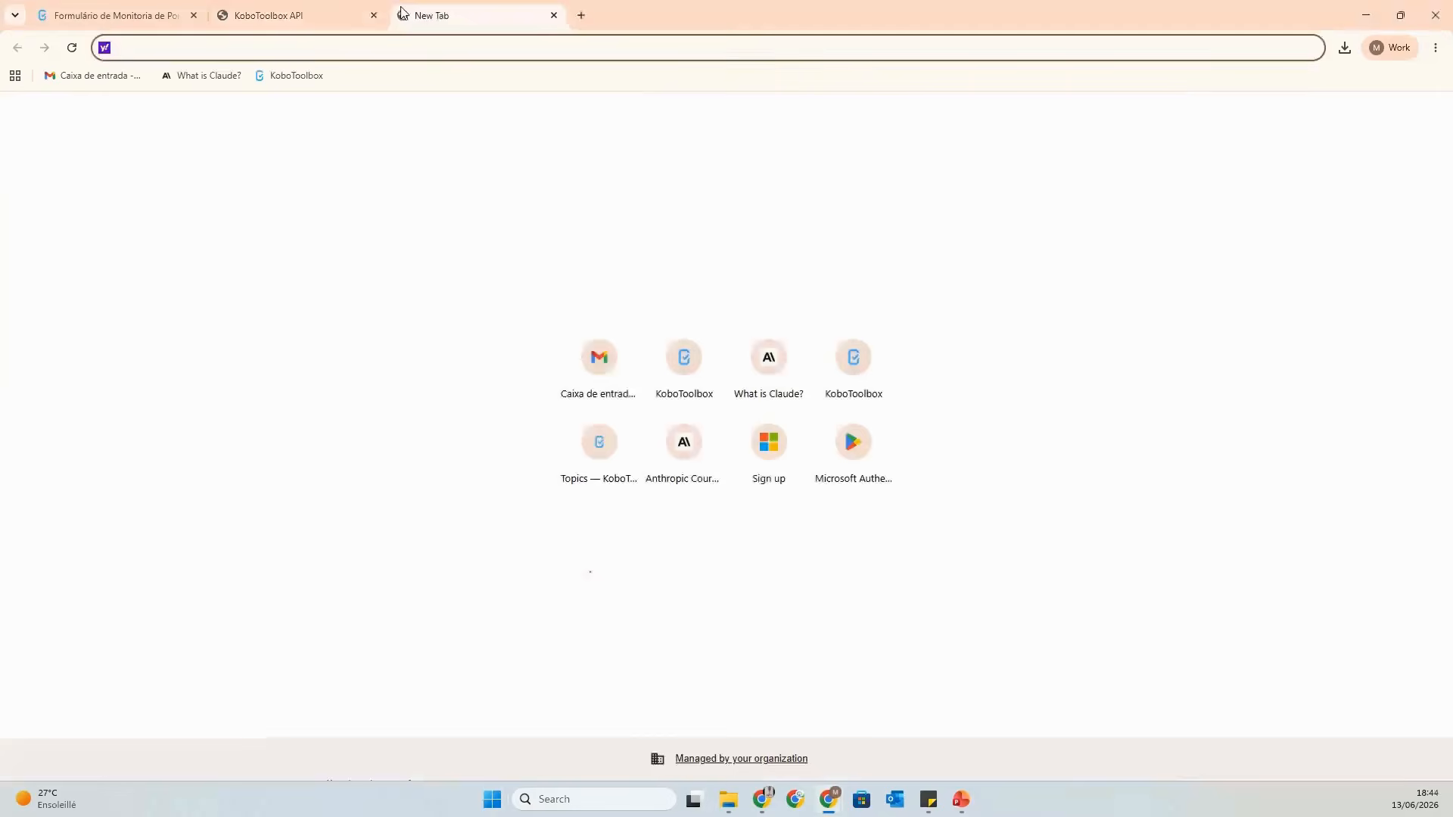
type("power")
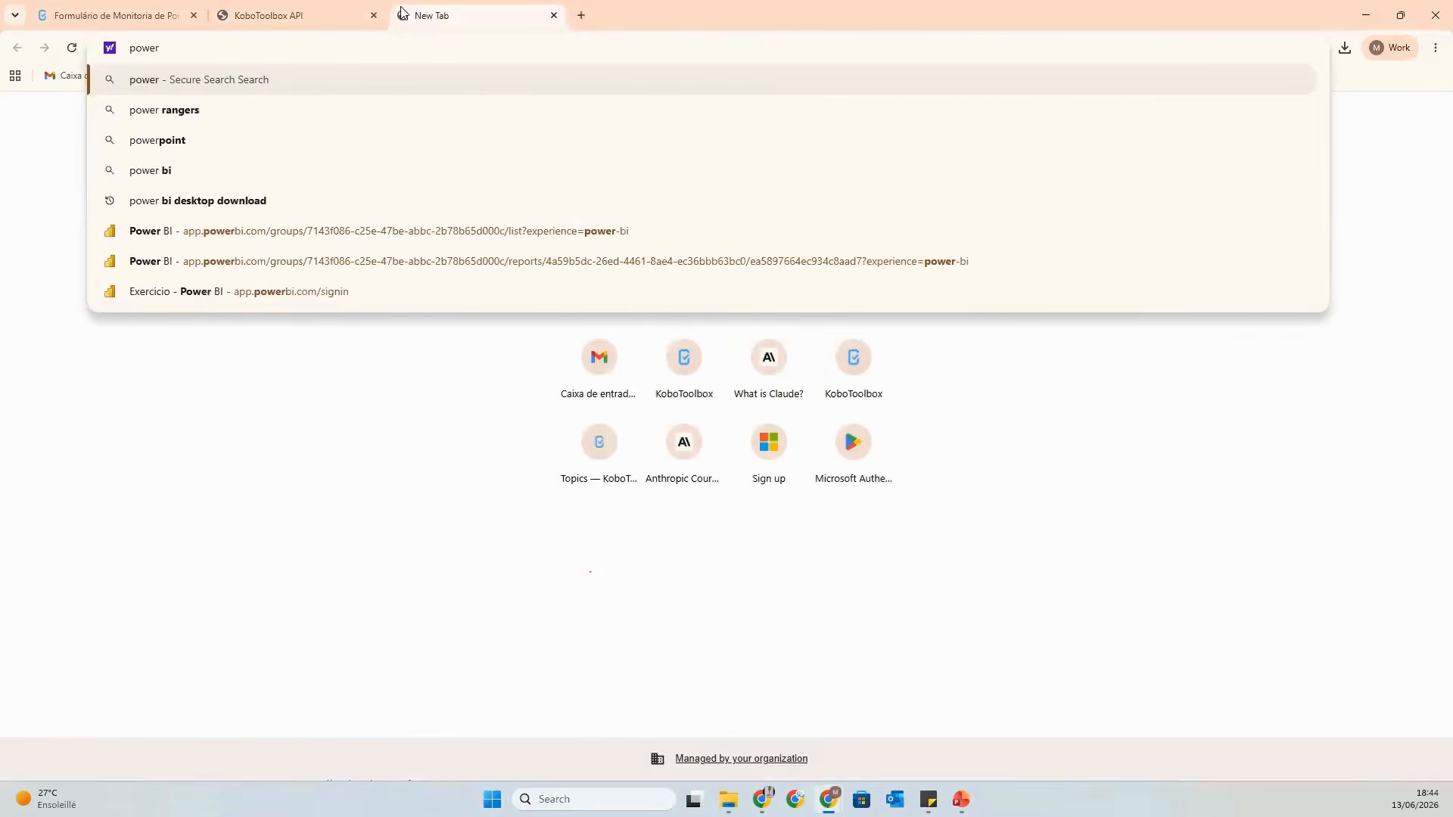
left_click(207, 201)
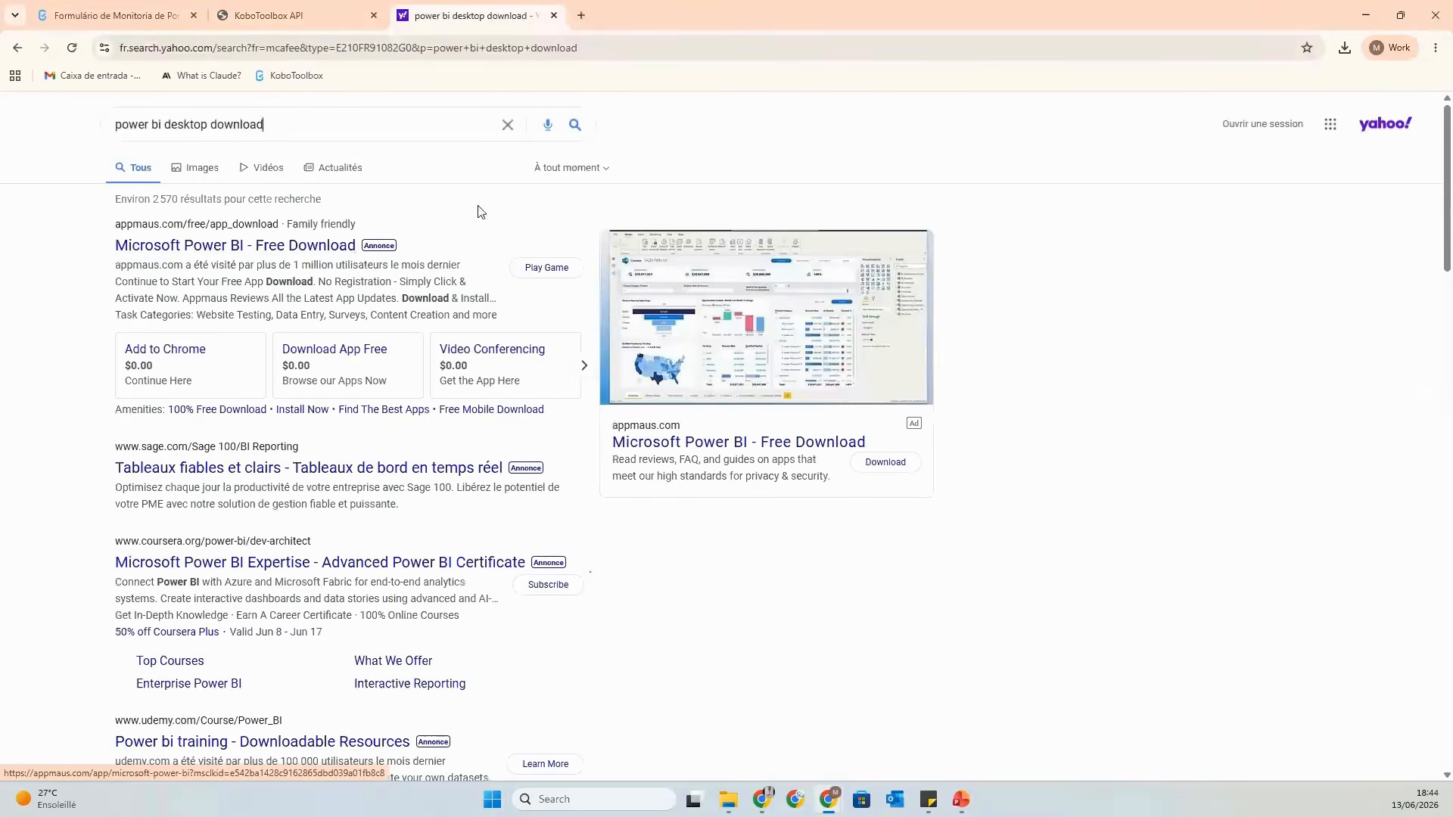
left_click(553, 17)
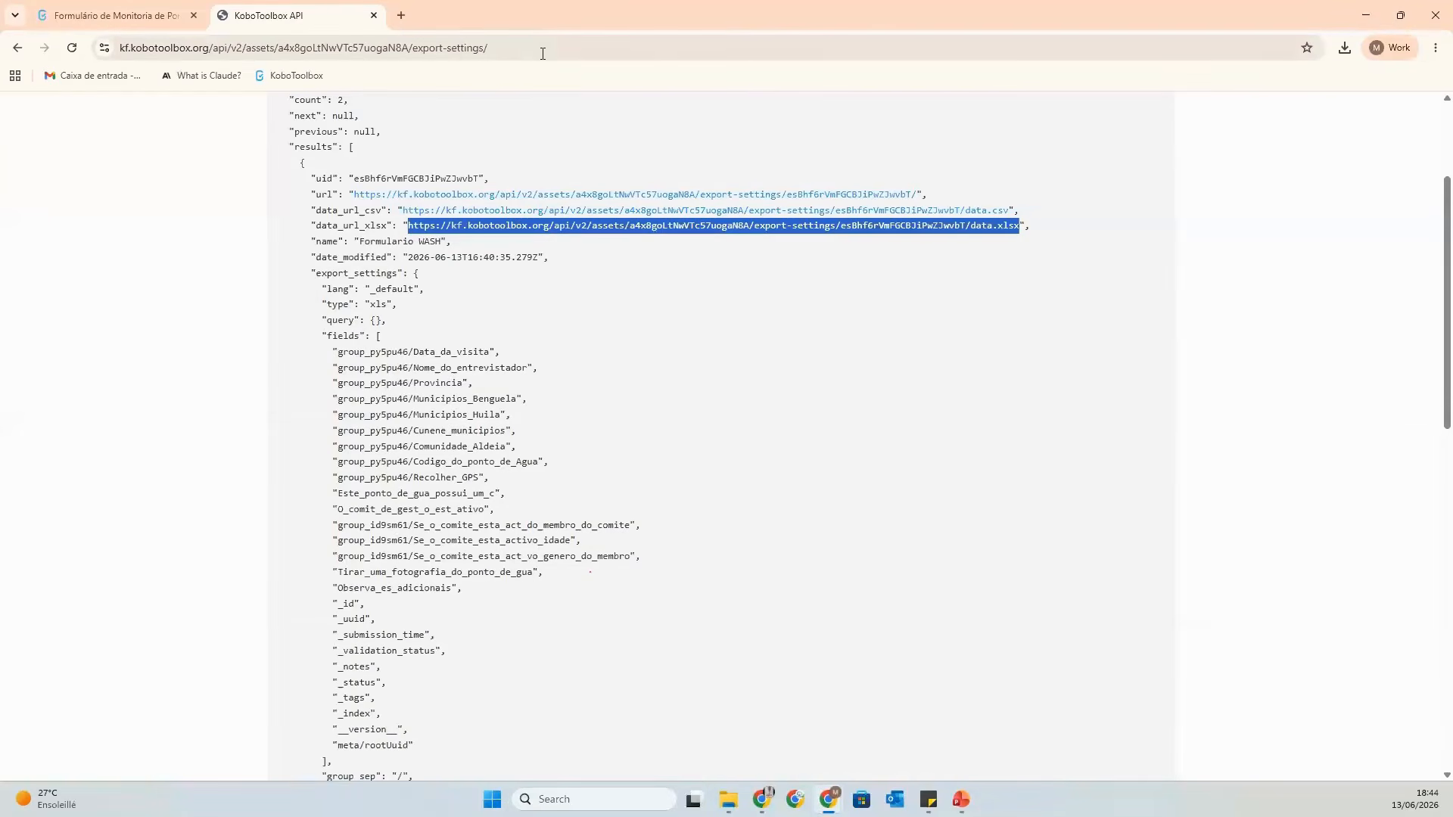
key("super")
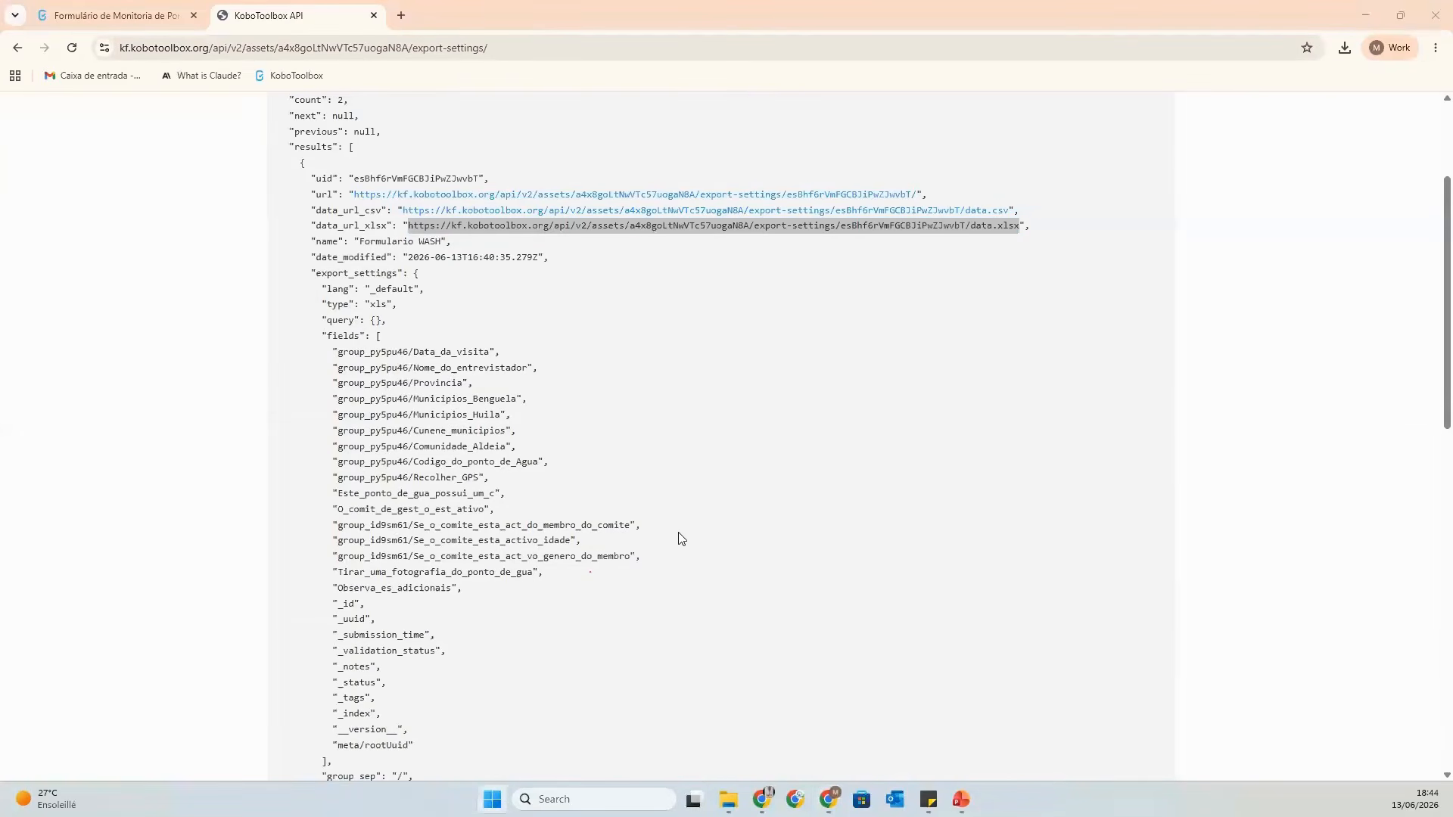
left_click(679, 533)
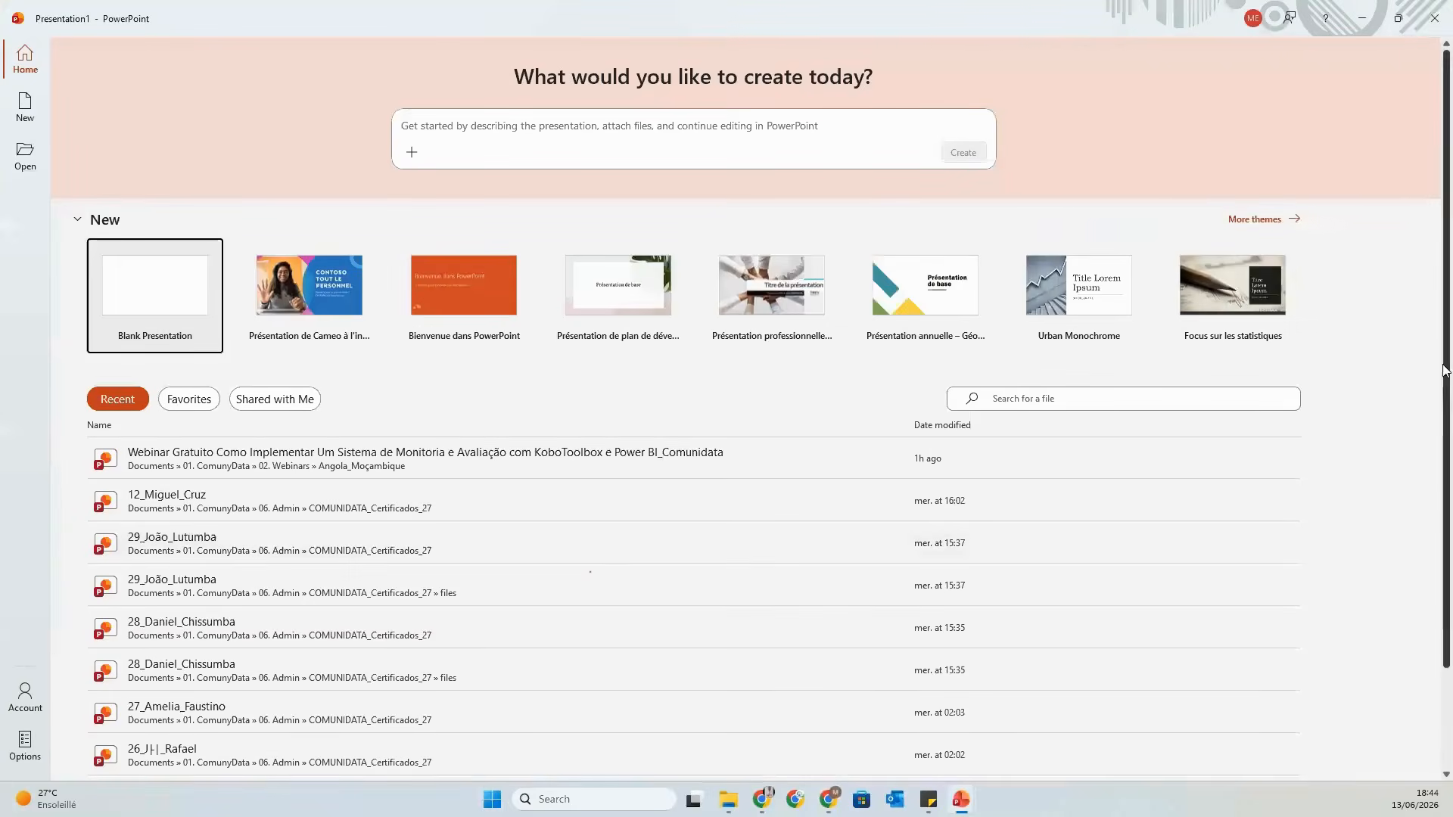
left_click(1434, 17)
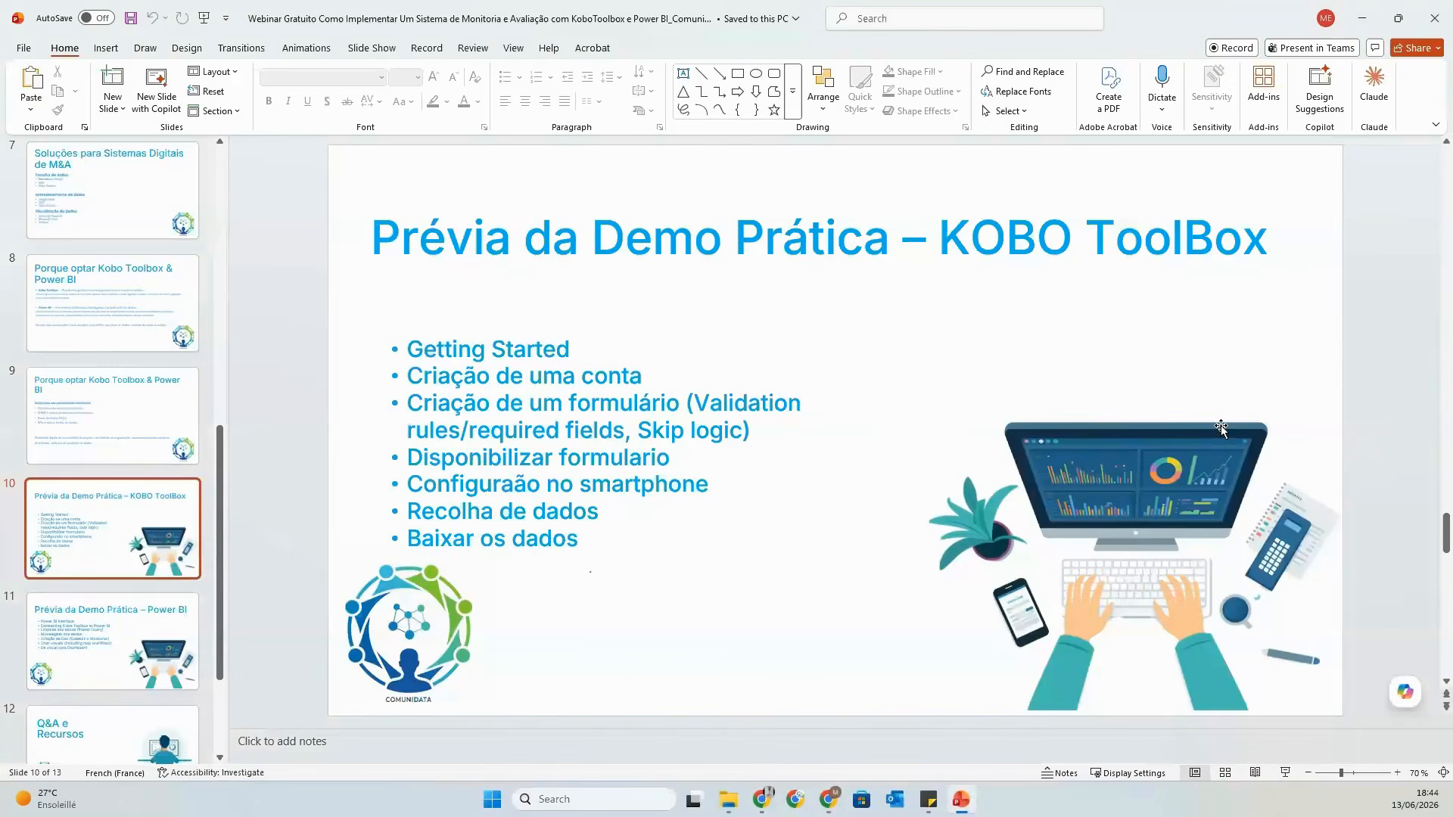
Switch to Power BI Desktop and create a blank report.
key("super")
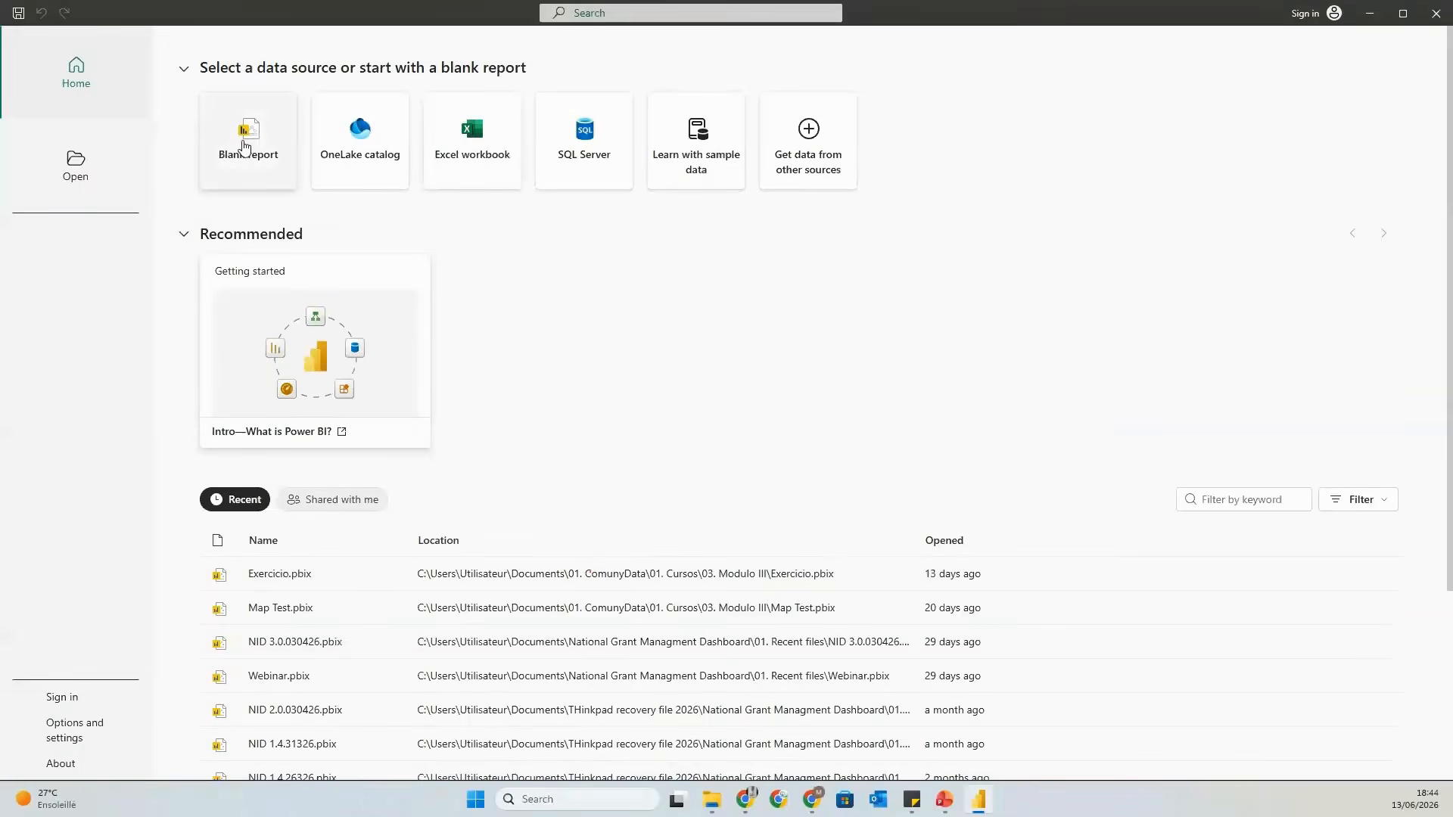
left_click(244, 146)
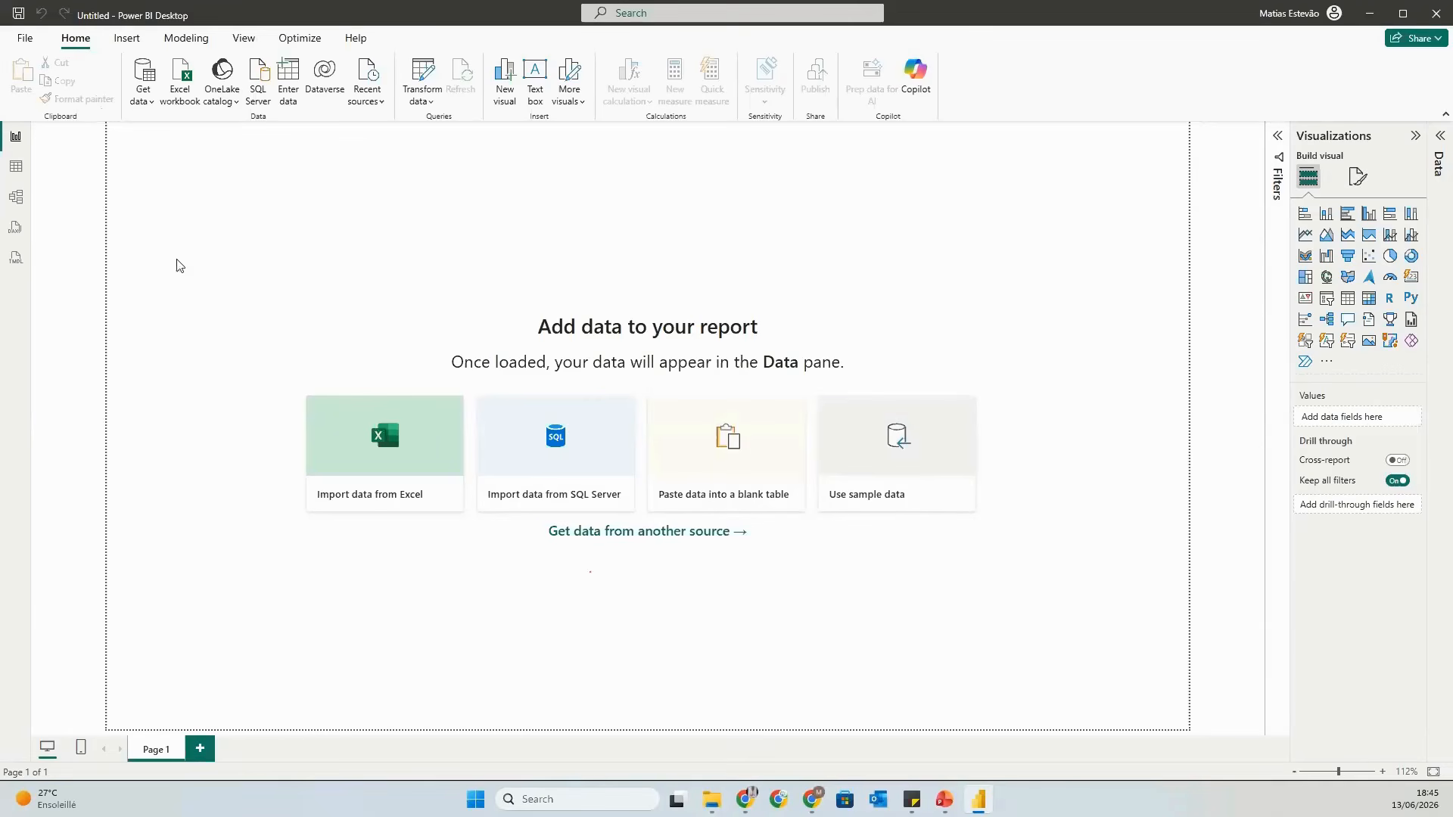
Look through the complete list of data source connectors available for import and close it without connecting.
left_click(147, 103)
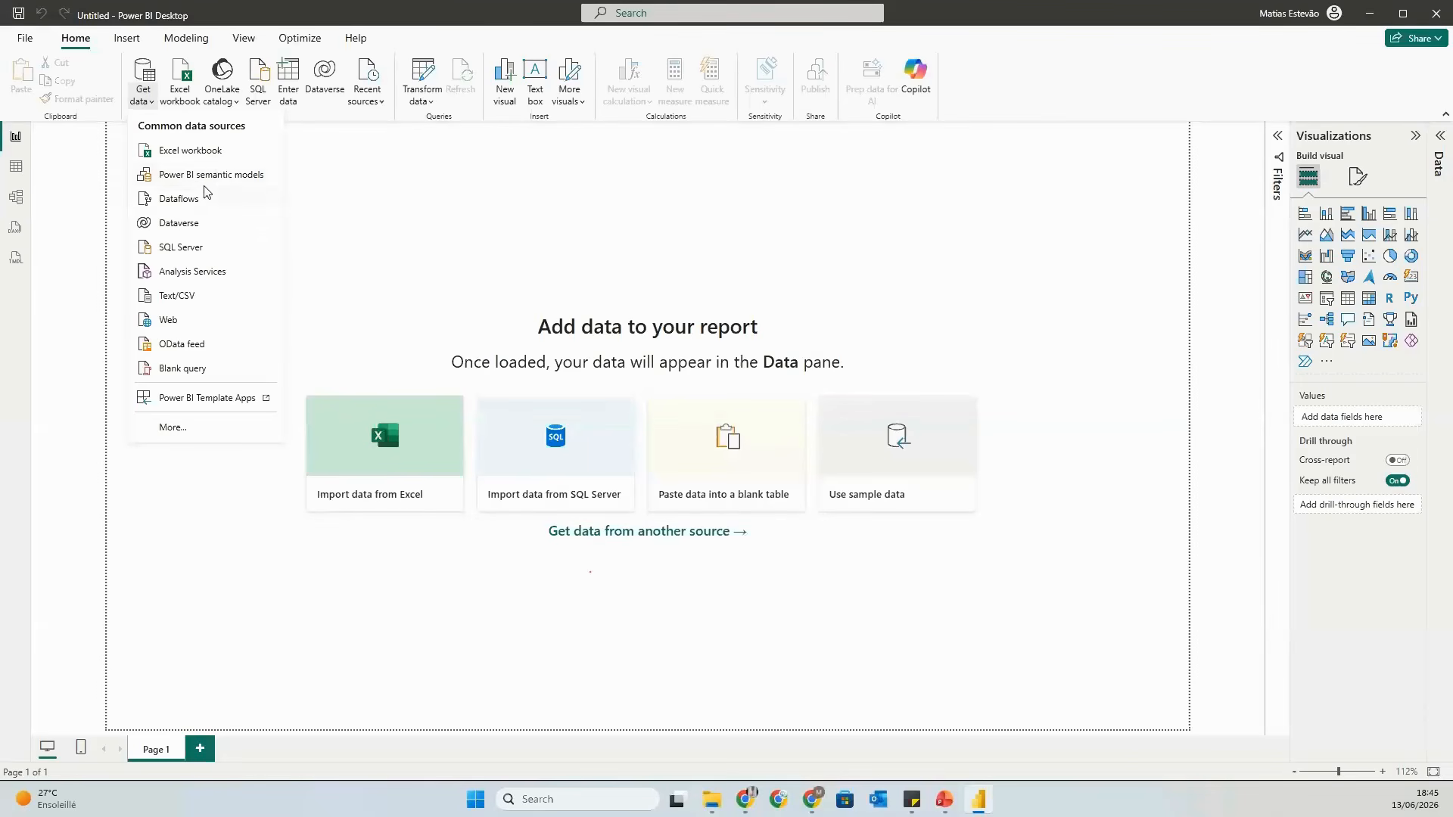
left_click(179, 429)
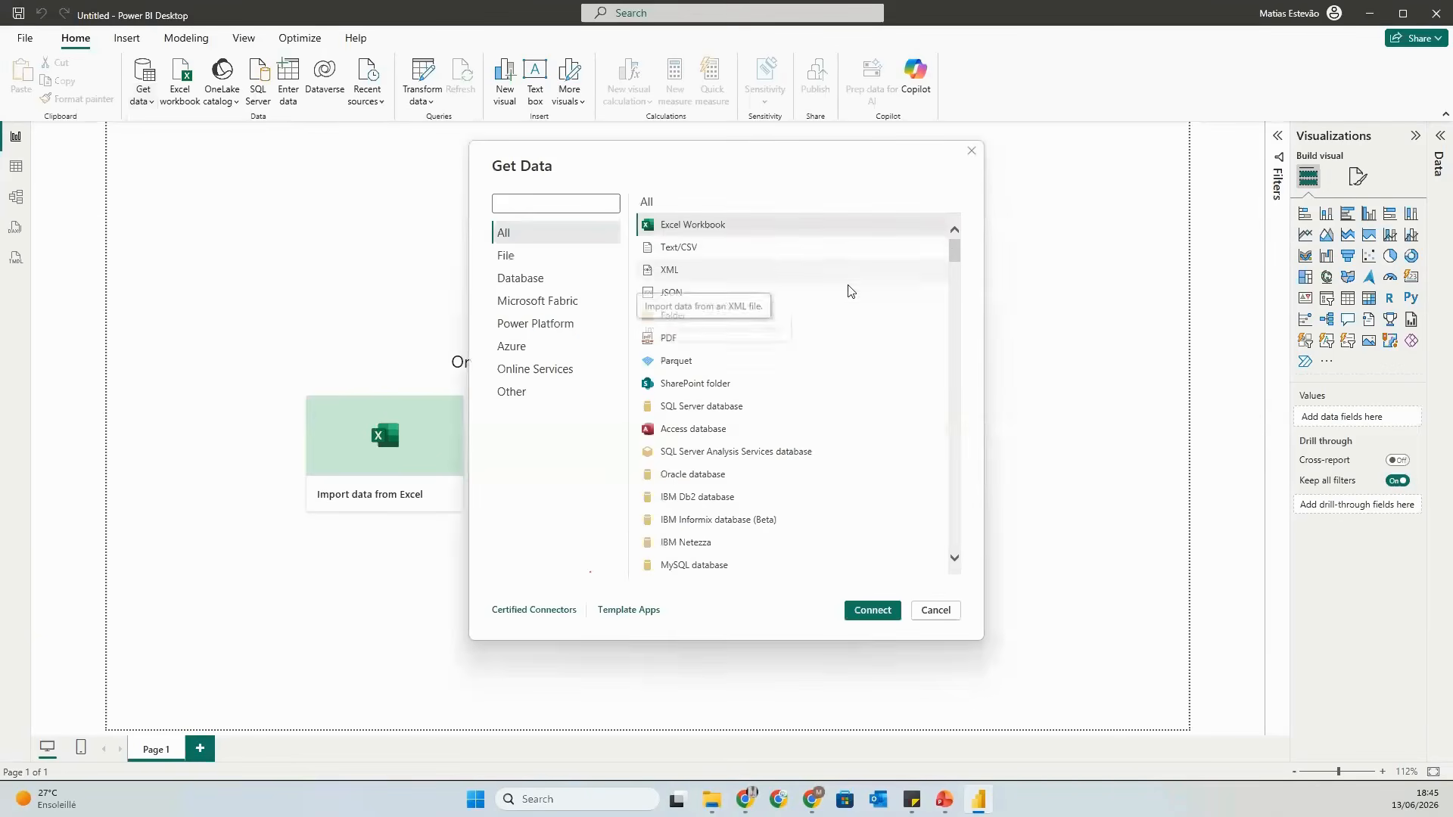
left_click_drag(952, 247, 922, 97)
left_click(972, 152)
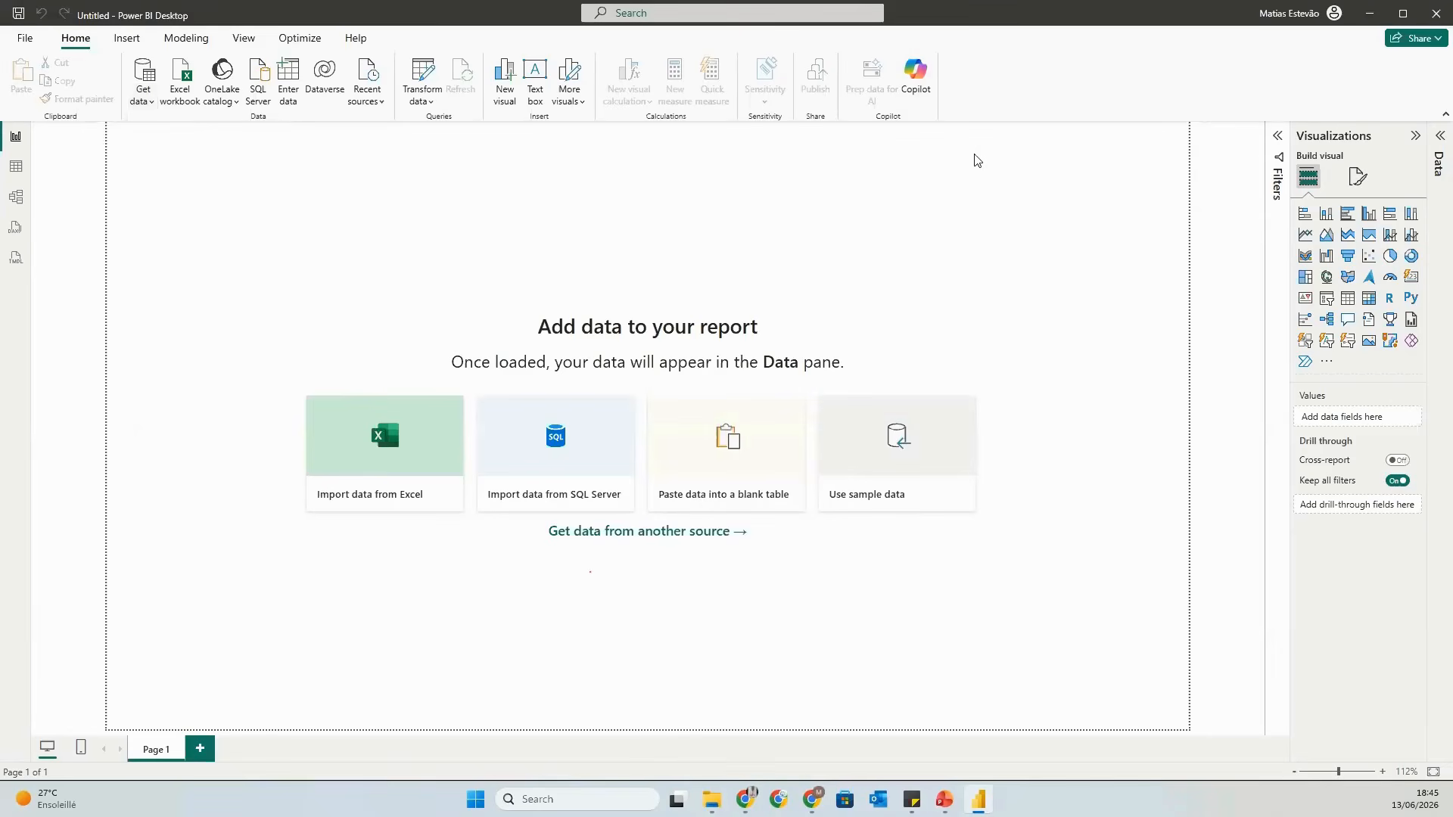
Connect to a Web data source using the copied KoboToolbox data.xlsx export URL with the Basic option.
left_click(151, 106)
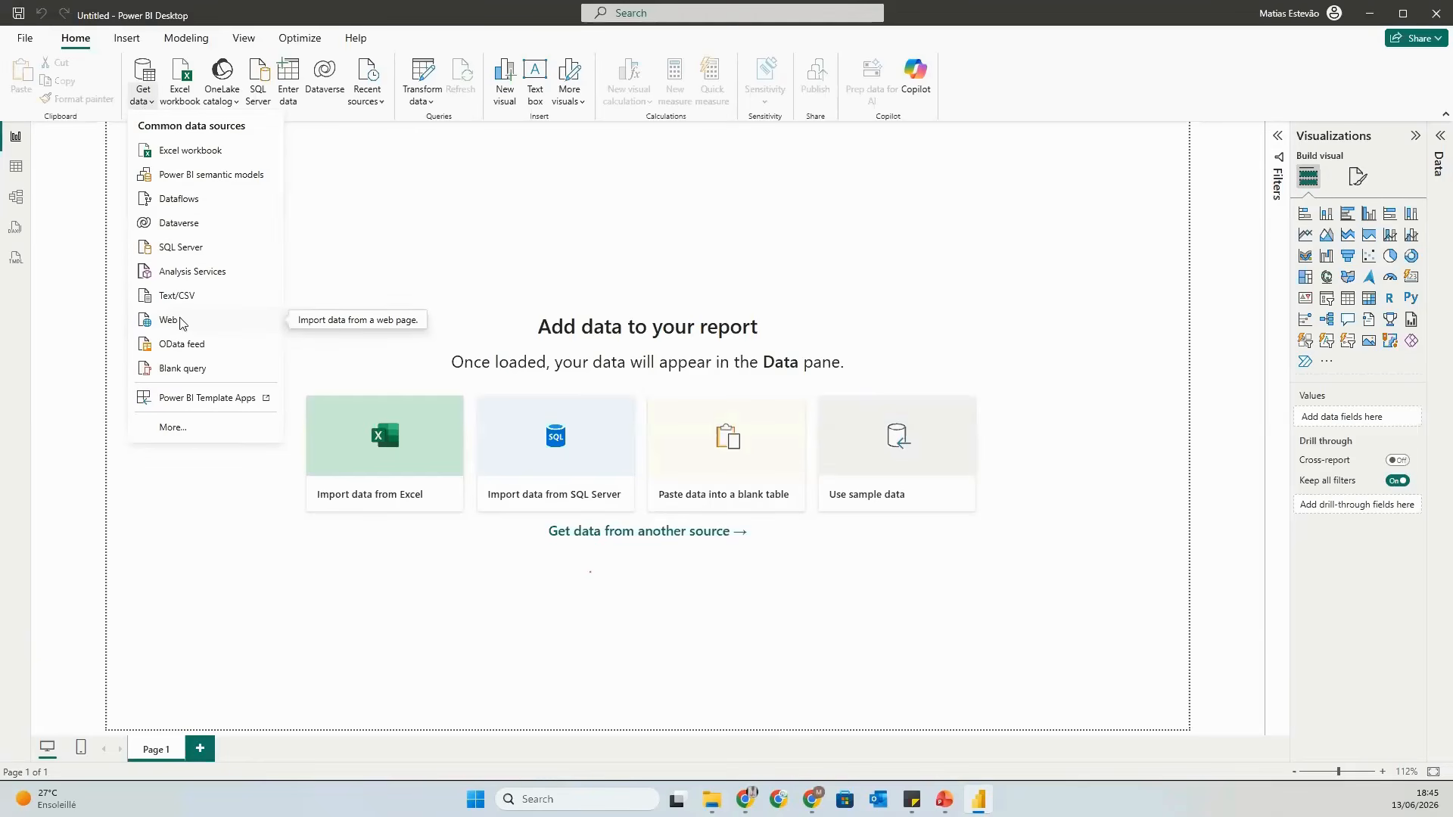
left_click(168, 321)
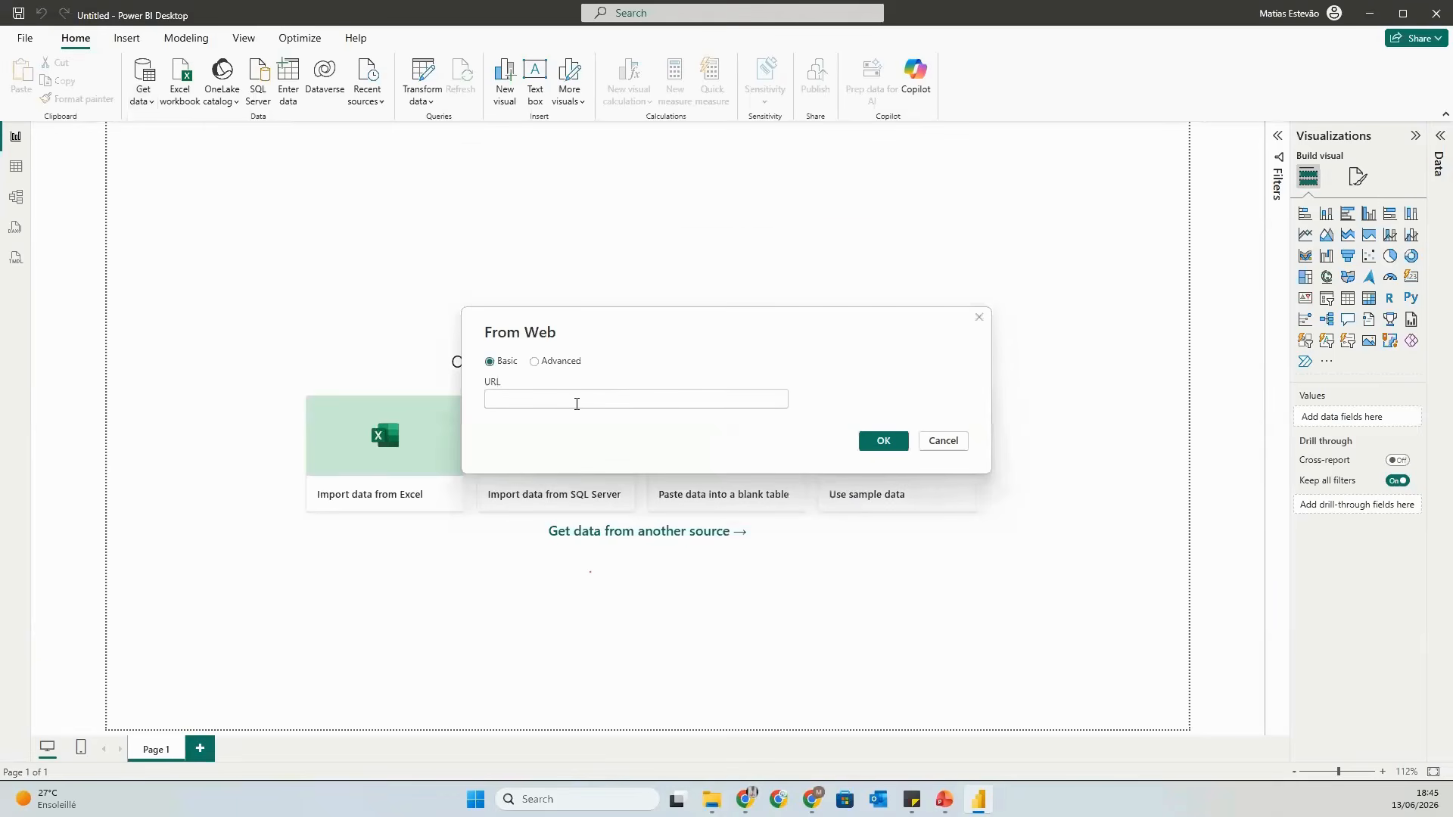
left_click(575, 402)
key("ctrl+v")
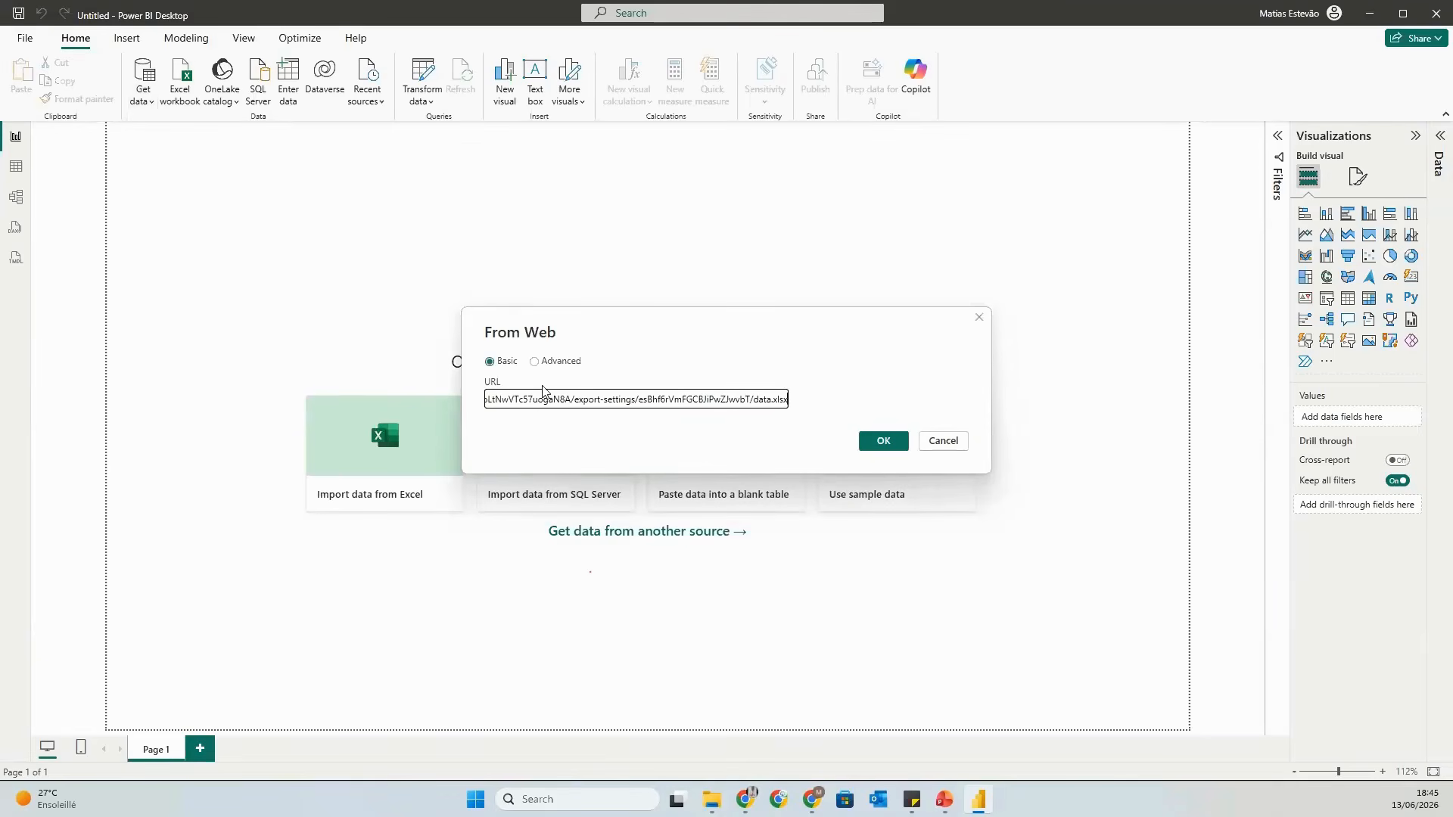
left_click(884, 444)
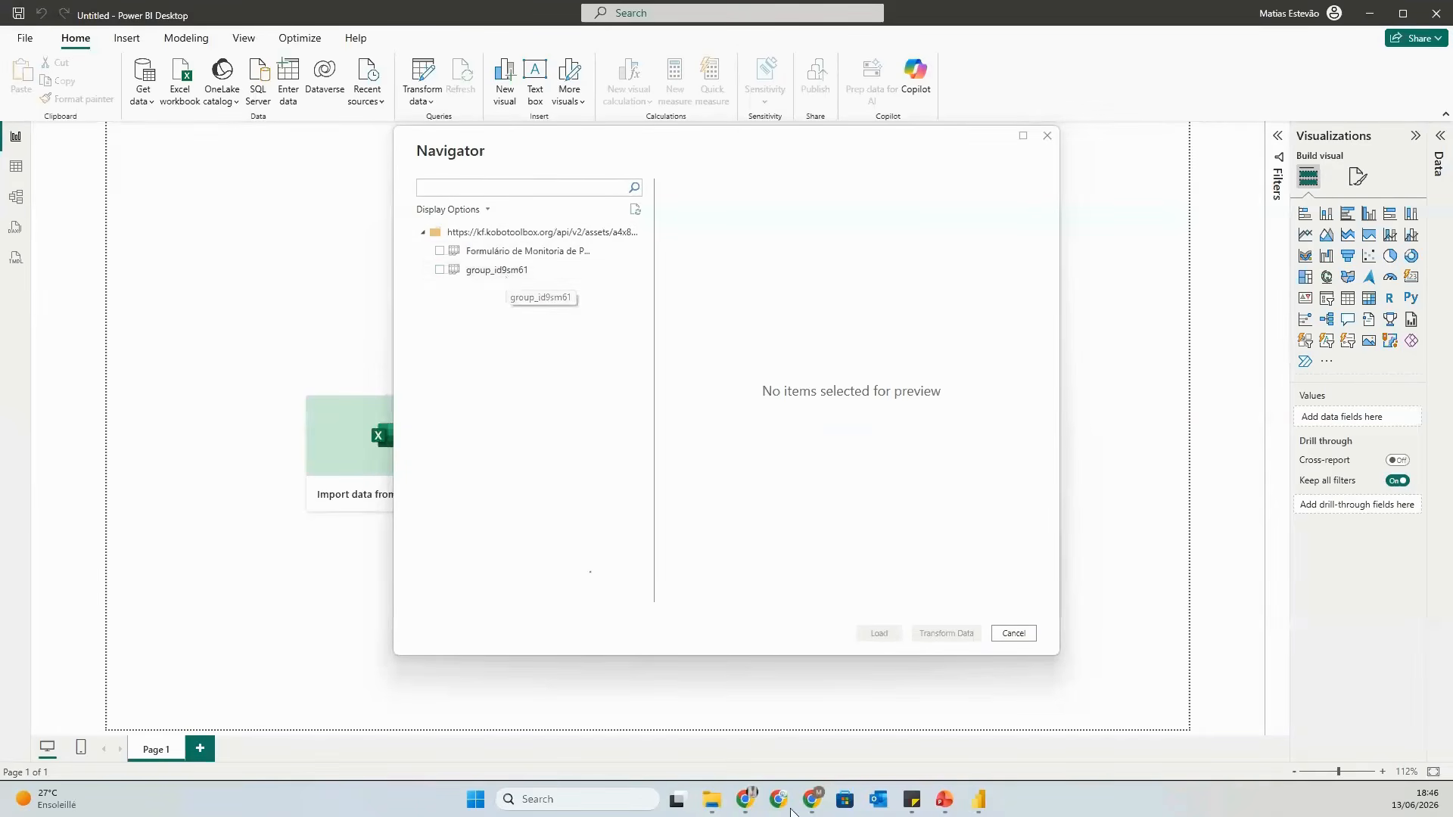
Switch to the KoboToolbox project's Downloads page in the browser, review the export options around Date range, and return to Power BI Desktop.
mouse_move(759, 805)
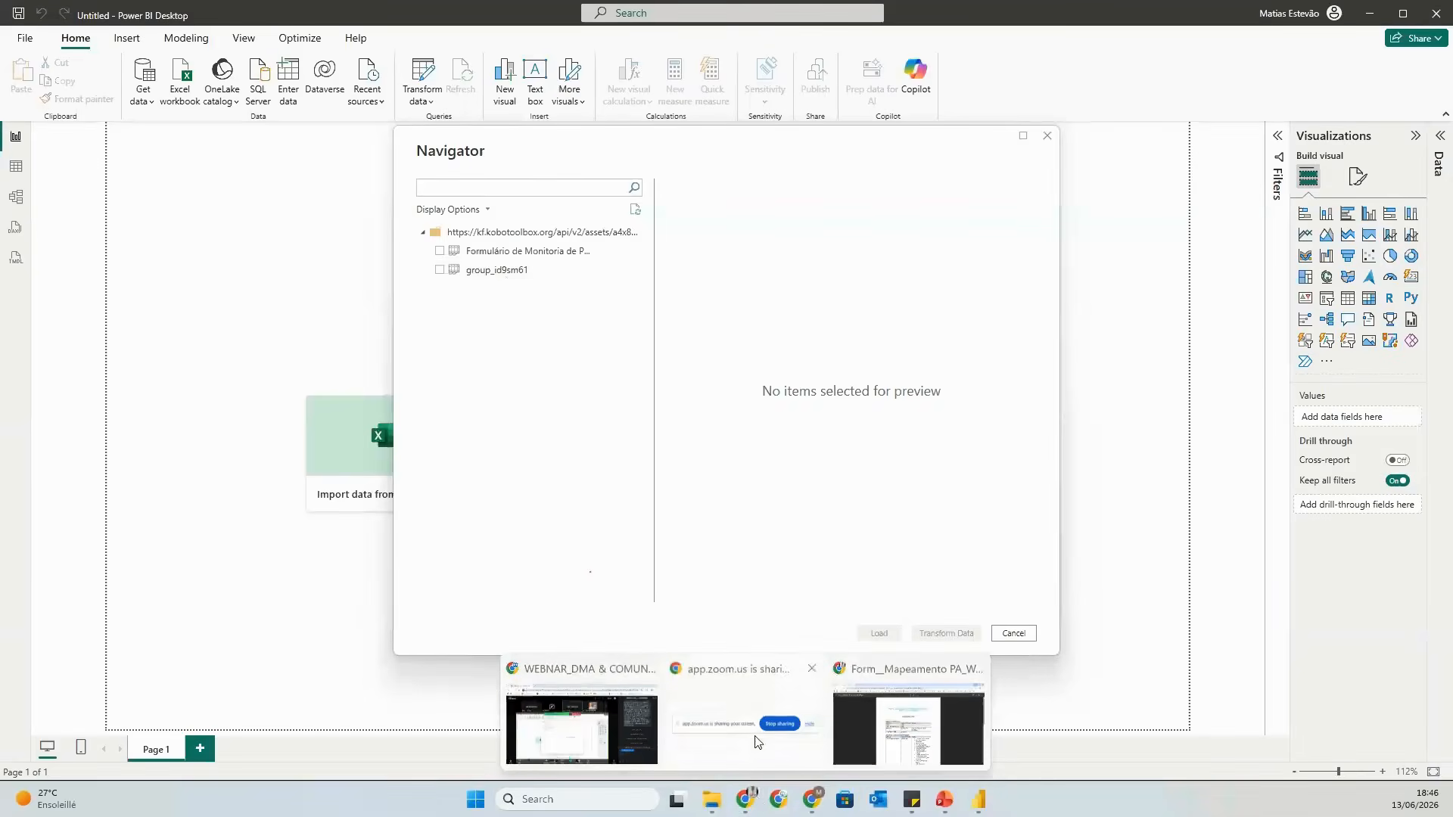
mouse_move(753, 693)
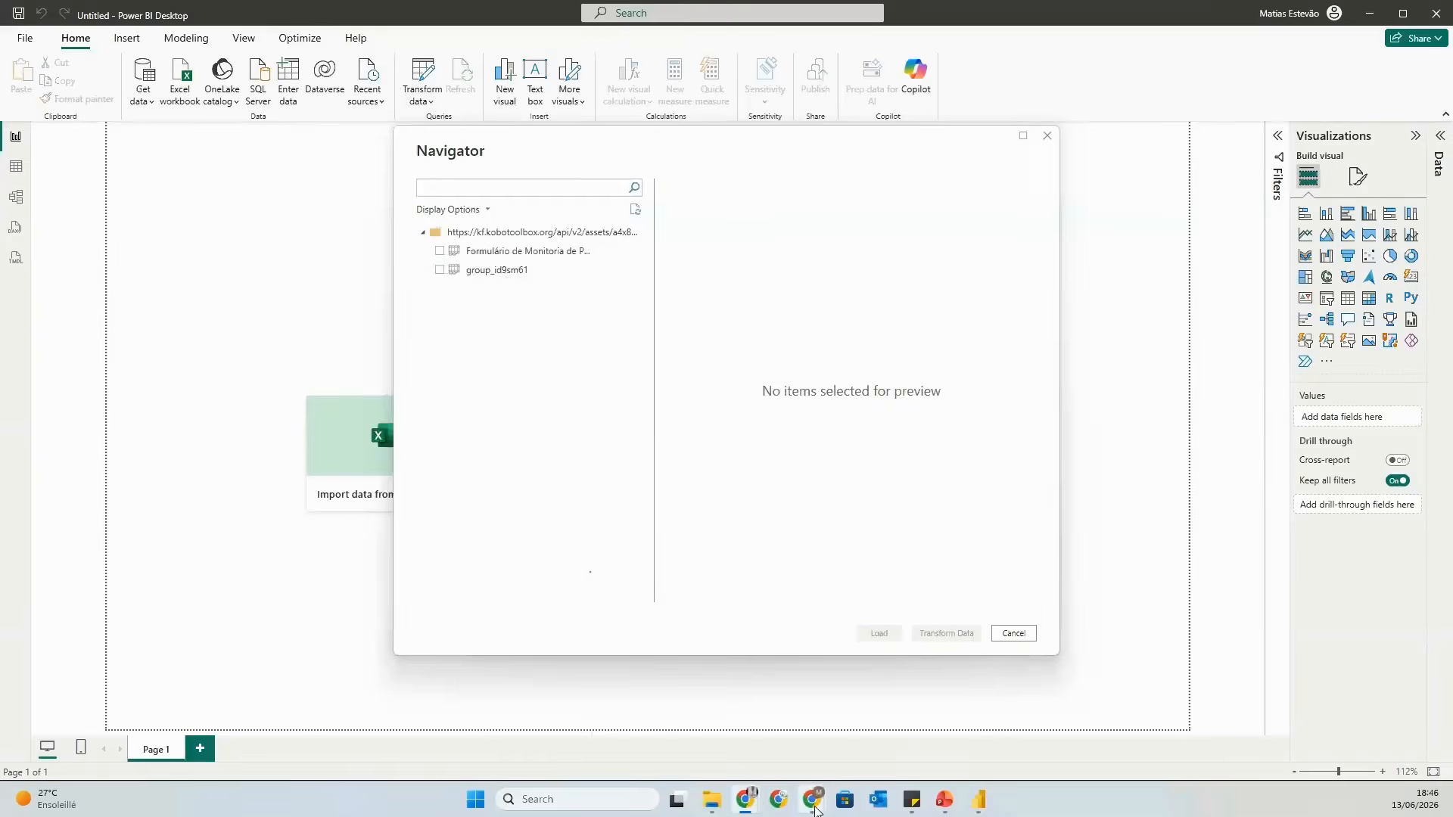
mouse_move(811, 791)
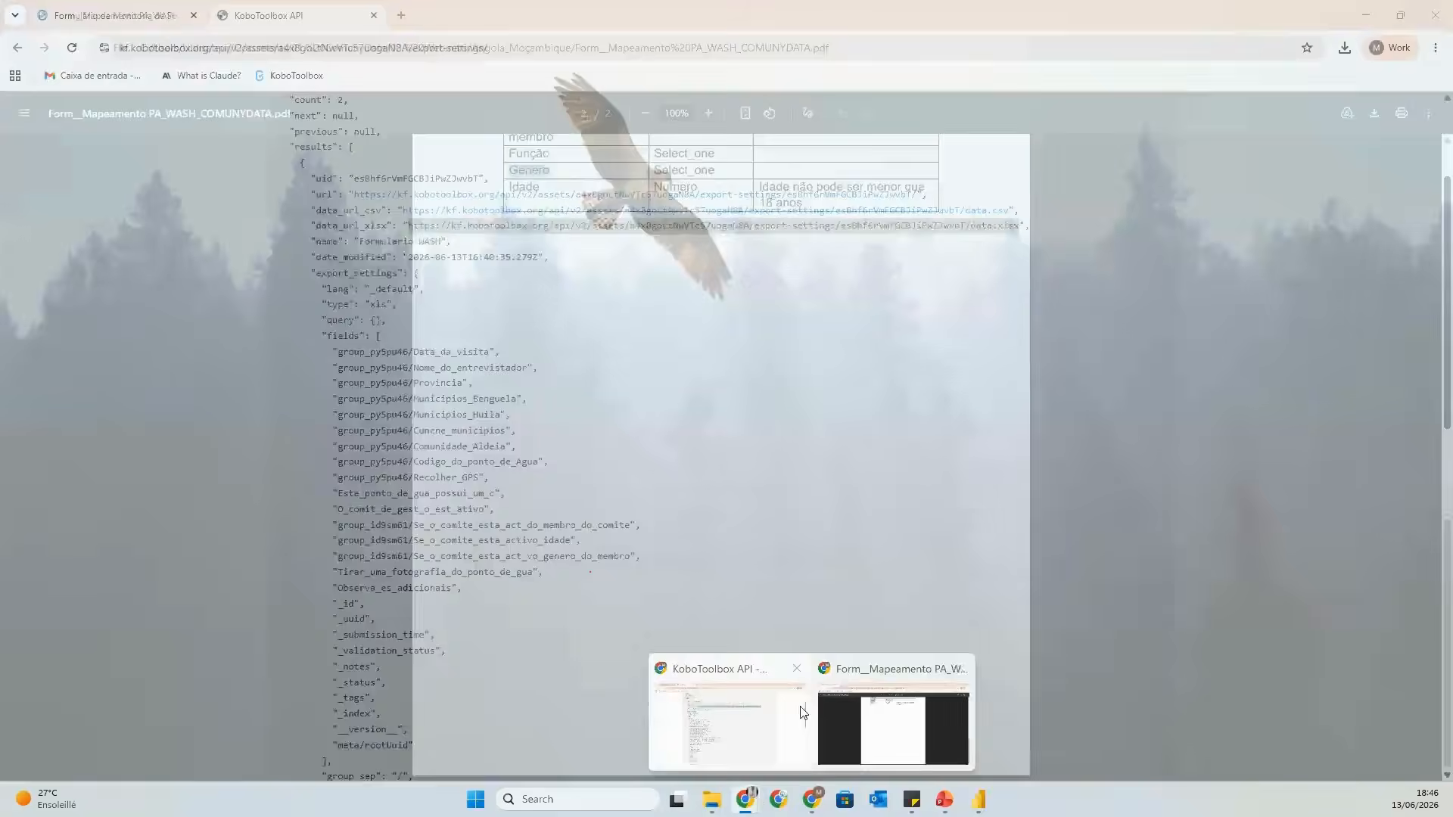
left_click(770, 711)
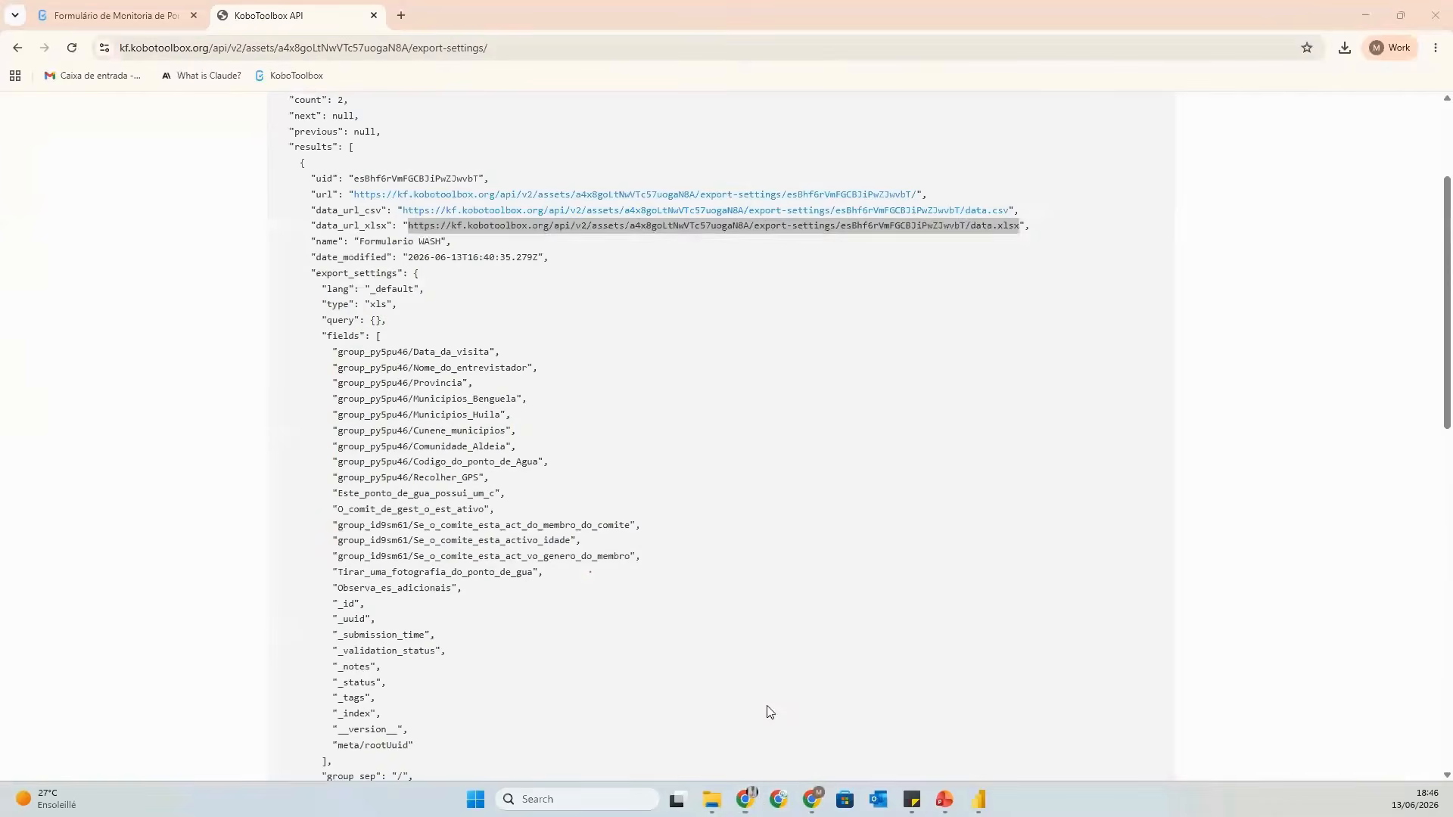
left_click(95, 11)
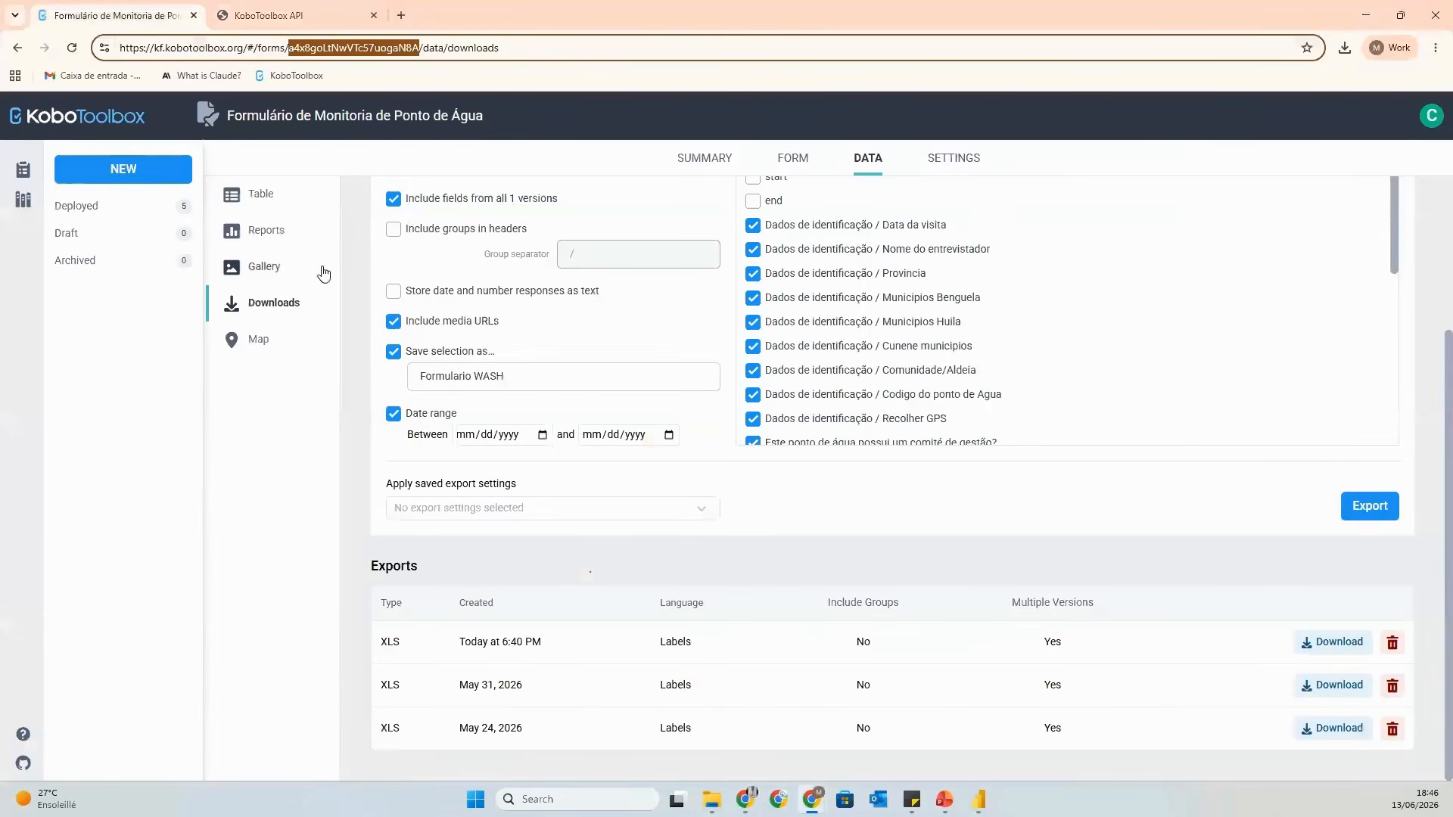
left_click(395, 416)
key("alt+Tab")
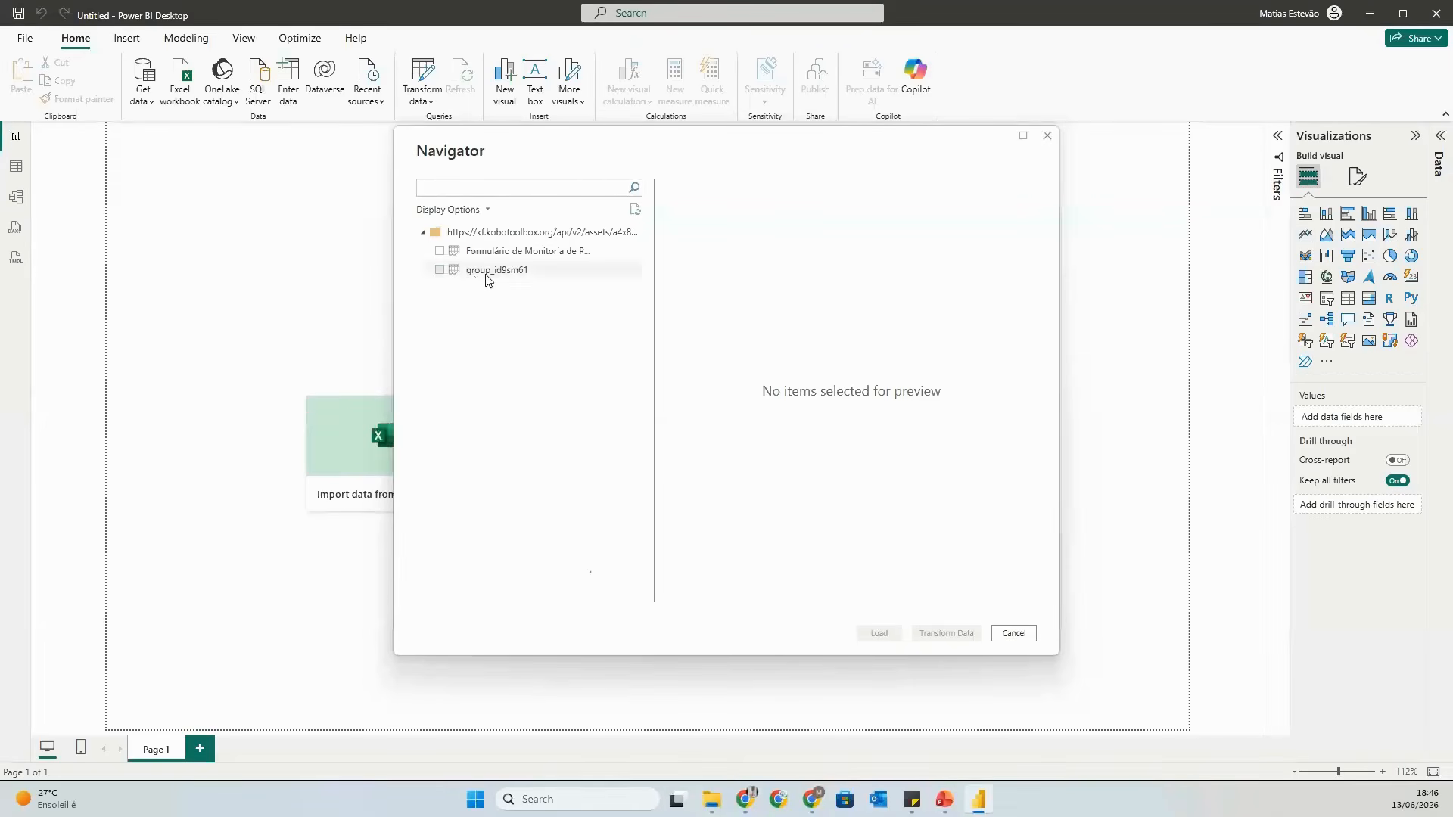
Select the Formulário de Monitoria and group_id9sm61 tables and open both in Power Query Editor for transformation.
left_click(440, 252)
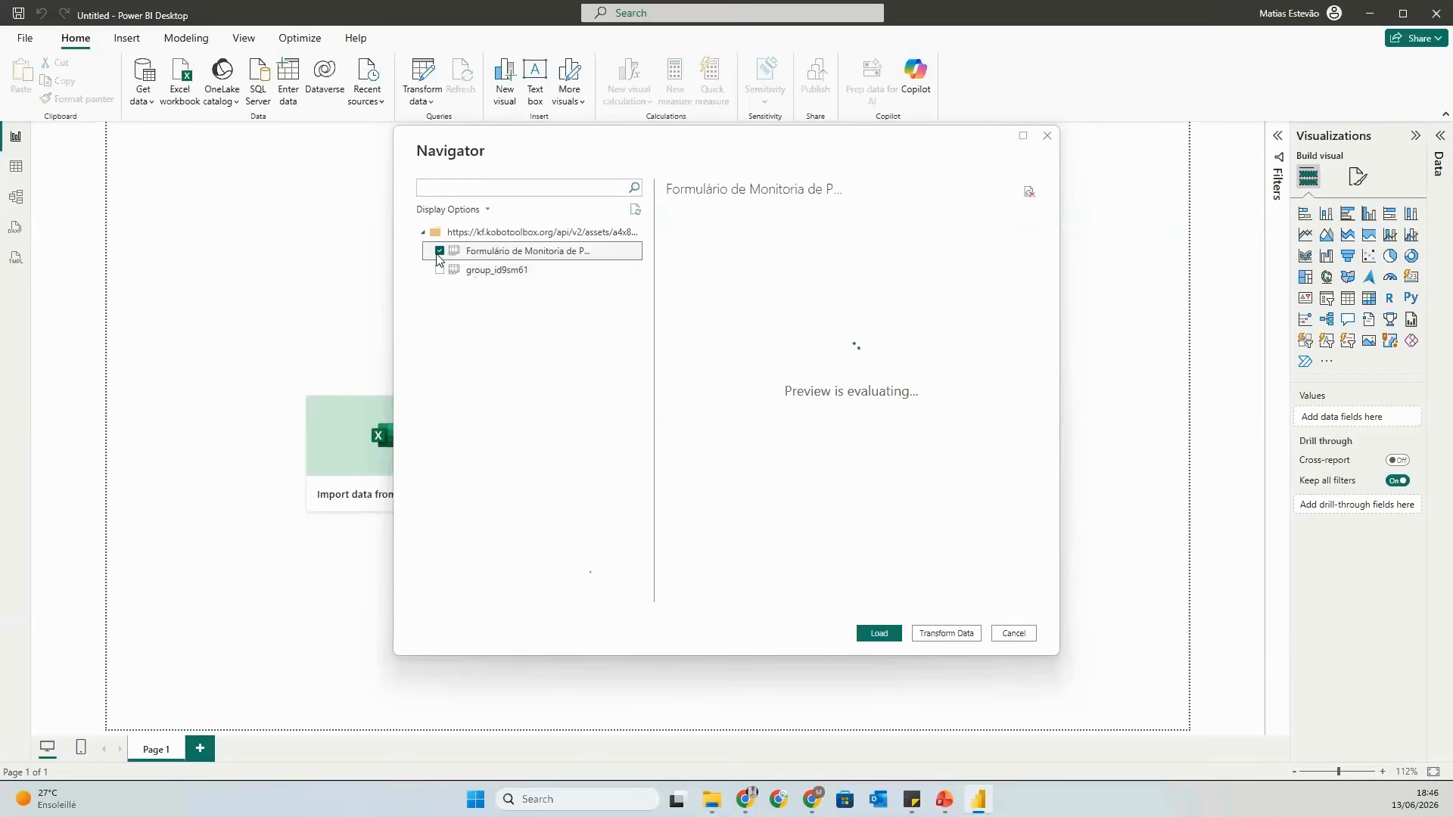
left_click(441, 271)
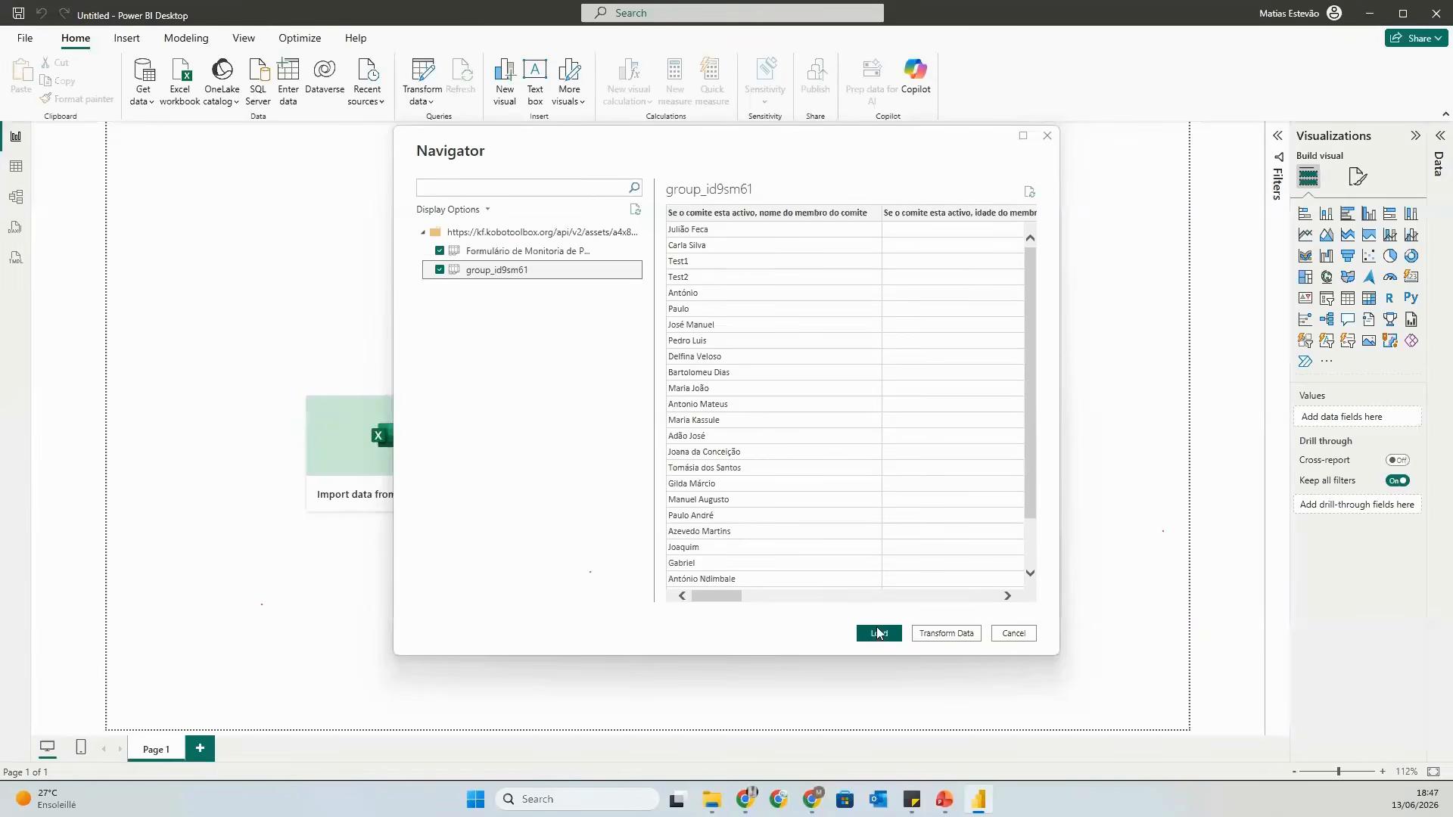
left_click(950, 636)
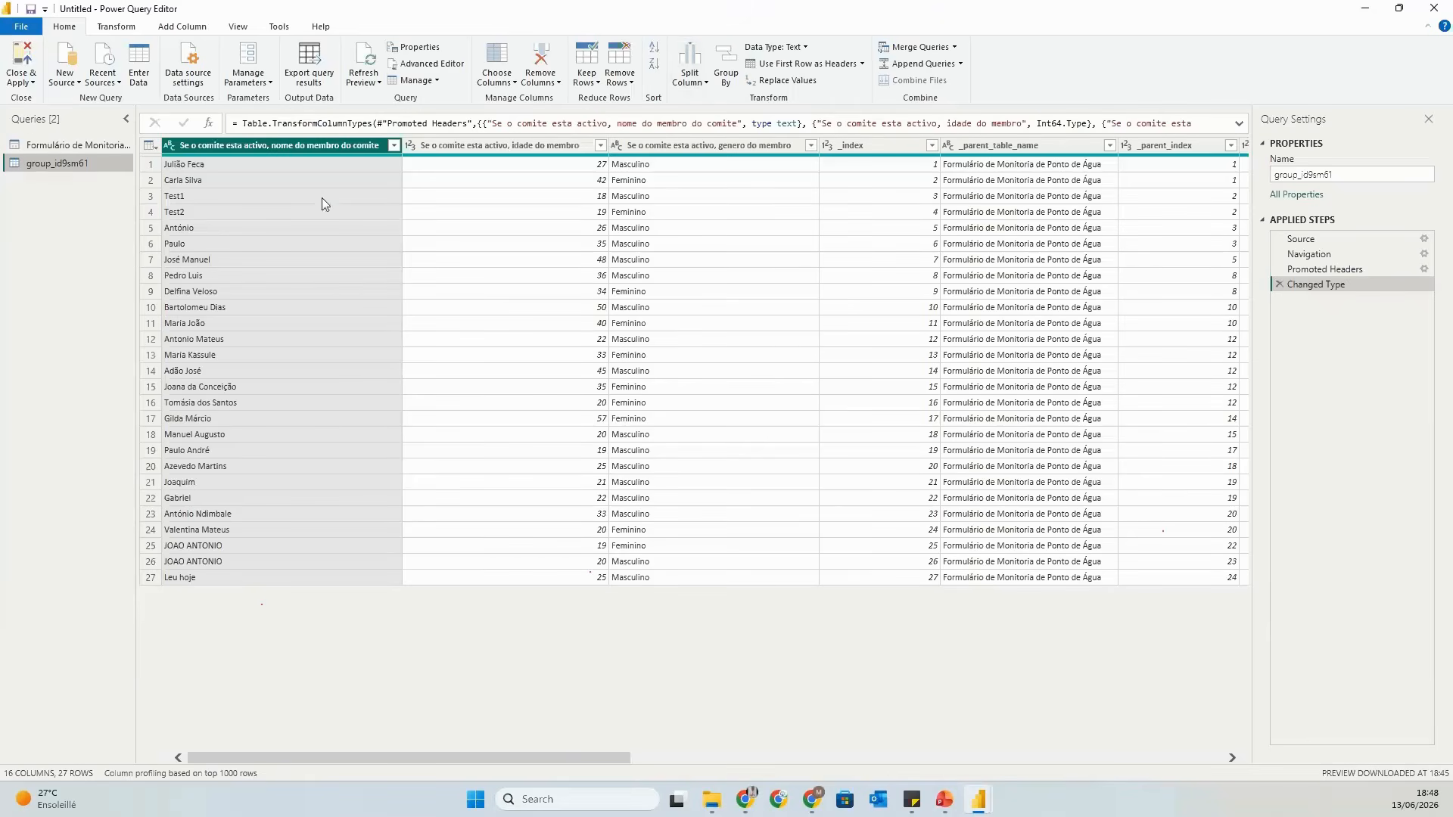
Rename the committee member name column of the group_id9sm61 query as "Nome do membro".
double_click(312, 147)
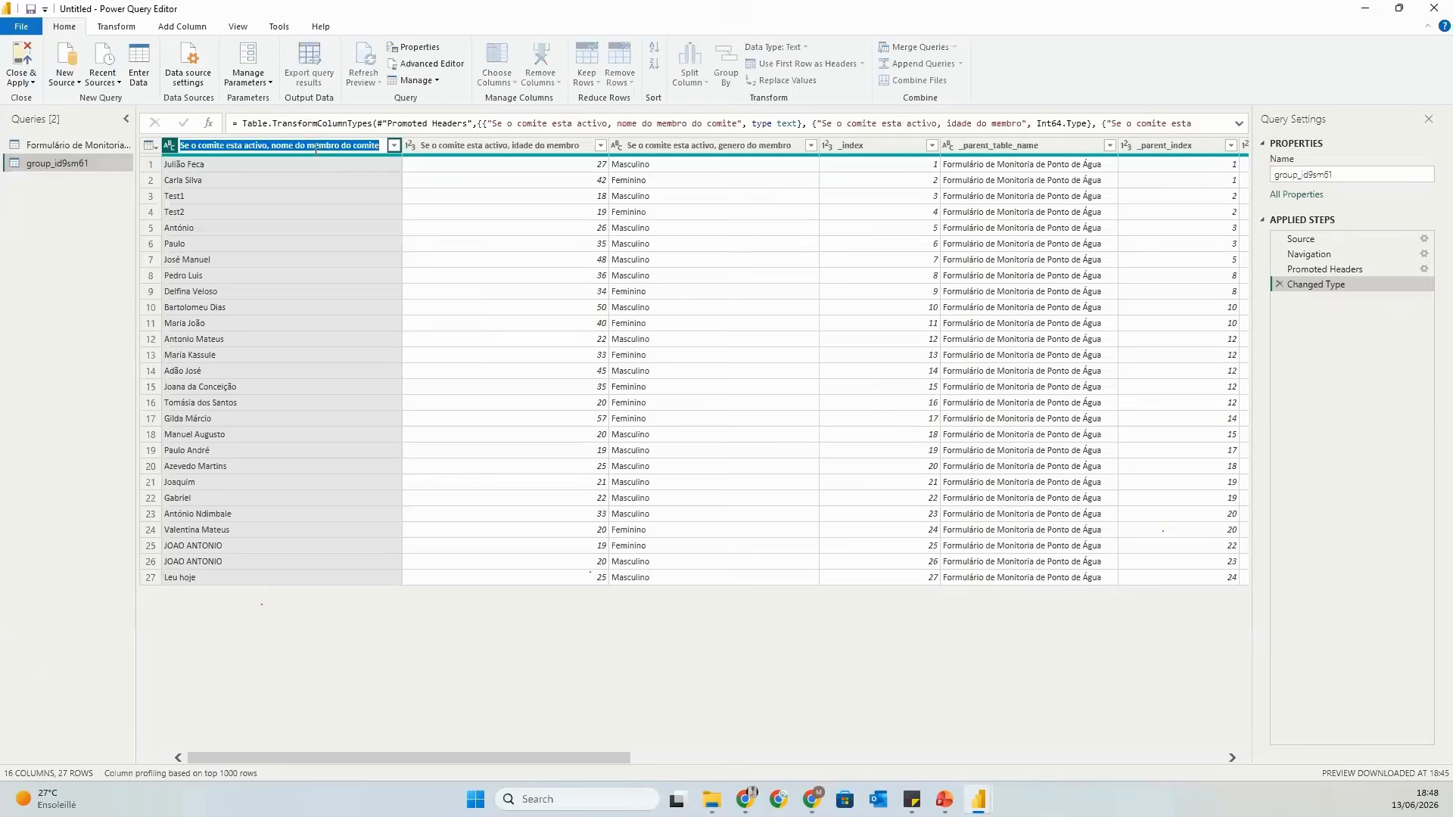
type("Nome")
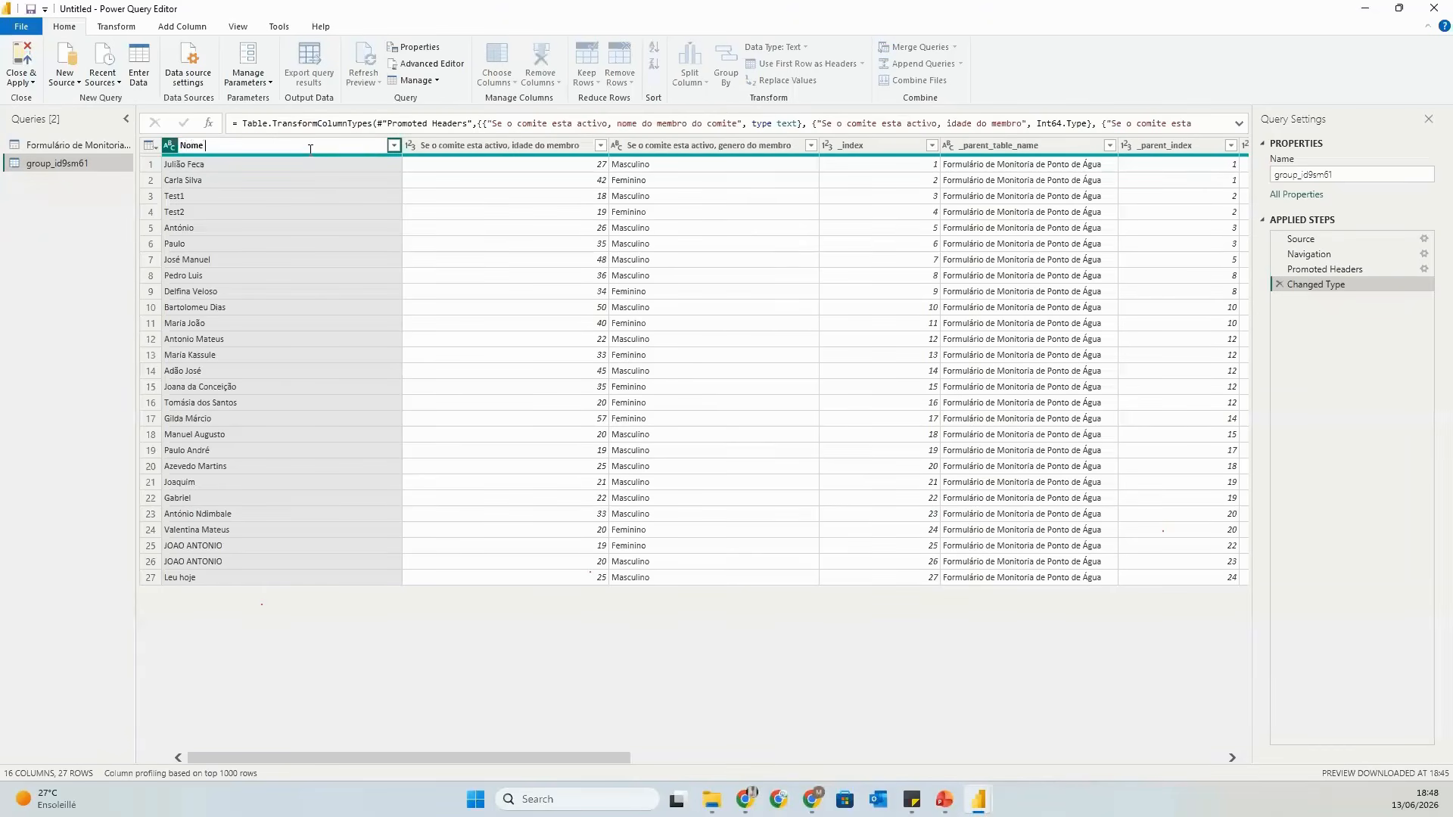
type(" do membro")
key("Return")
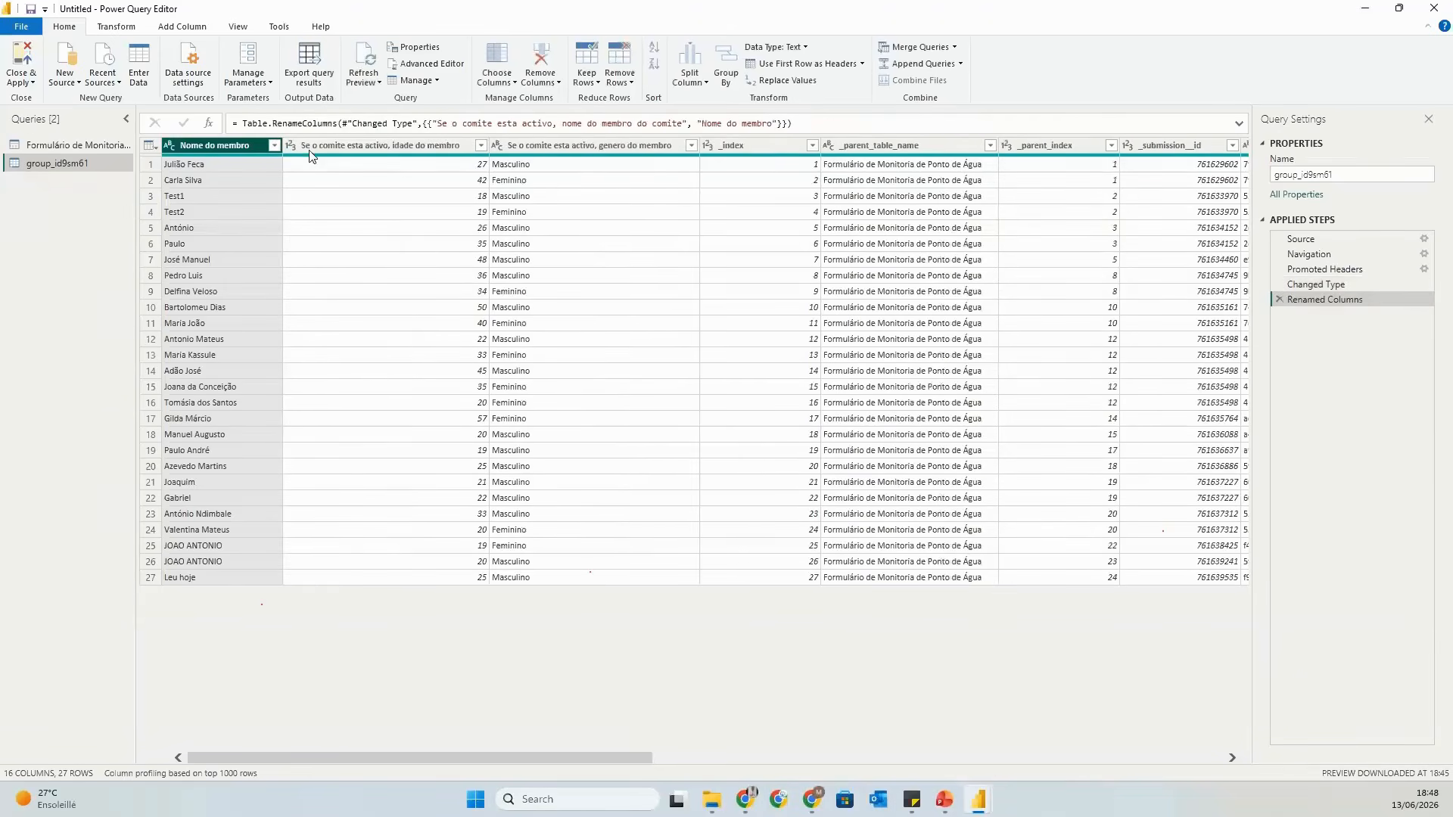
Rename the committee member age column of the group_id9sm61 query as "Idade do membro".
left_click(323, 146)
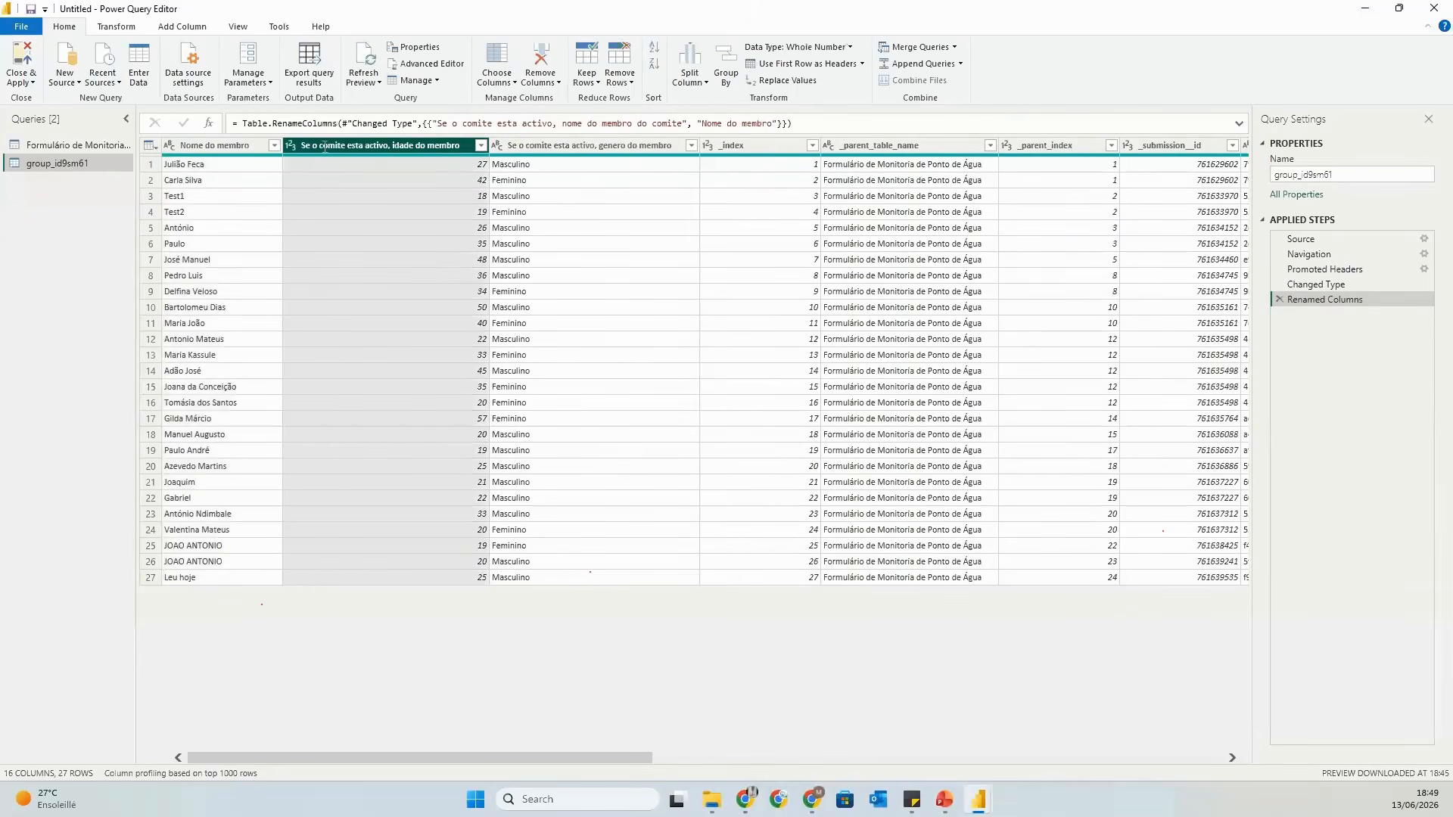
double_click(324, 146)
key("BackSpace")
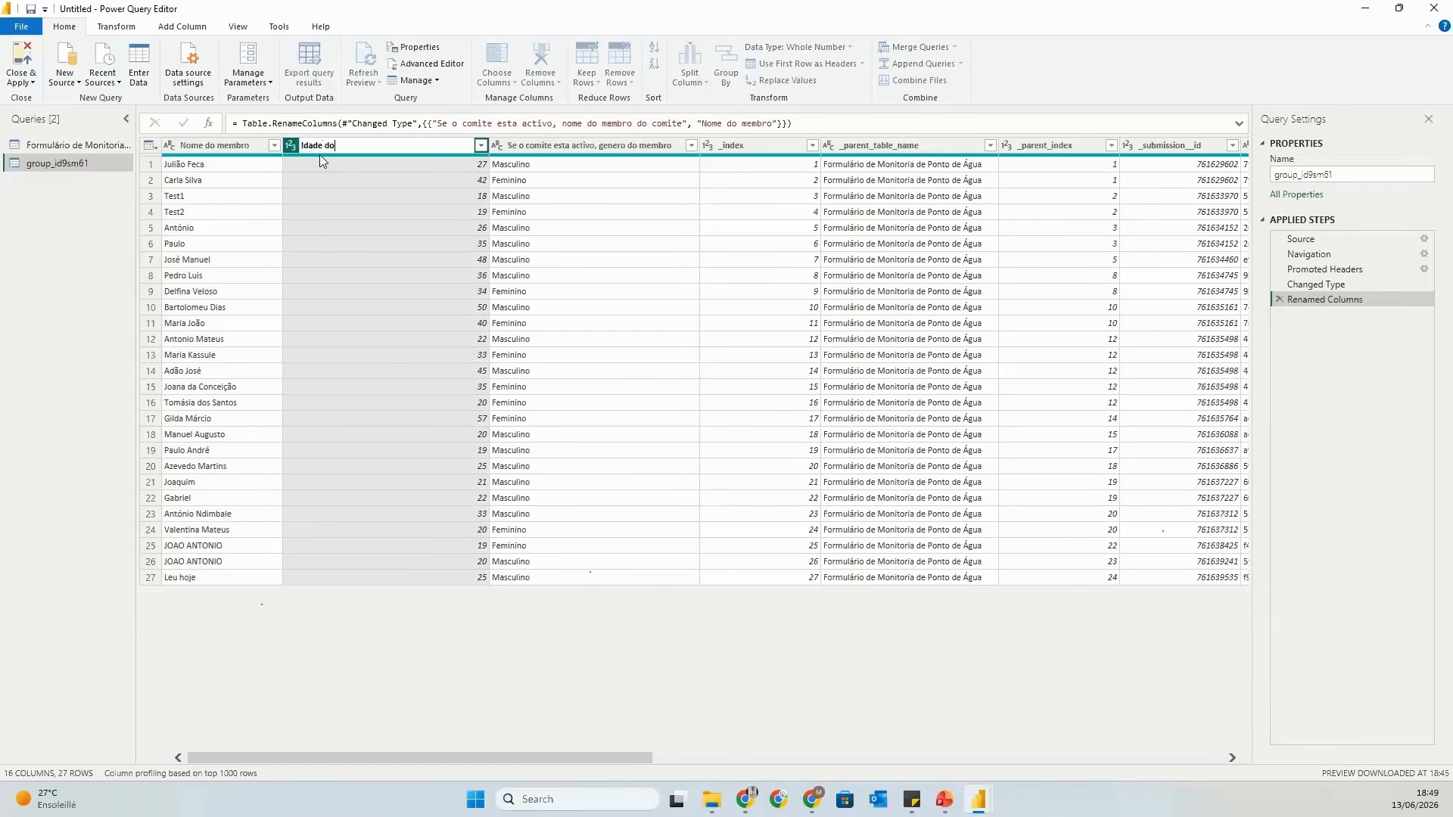
type("Idade do membro")
key("Return")
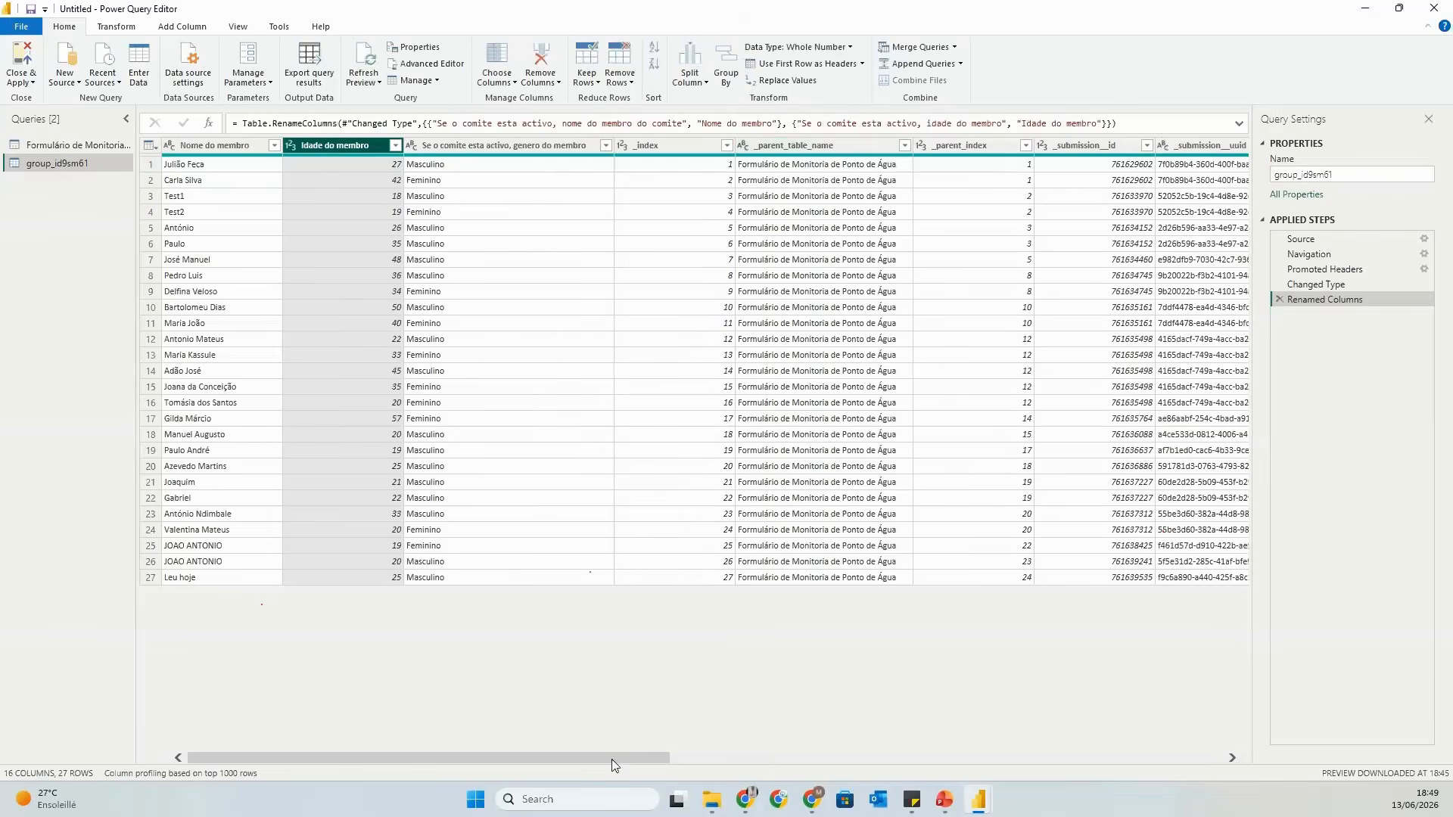
Remove the _submission__notes column from the group_id9sm61 query.
left_click_drag(613, 760, 1259, 758)
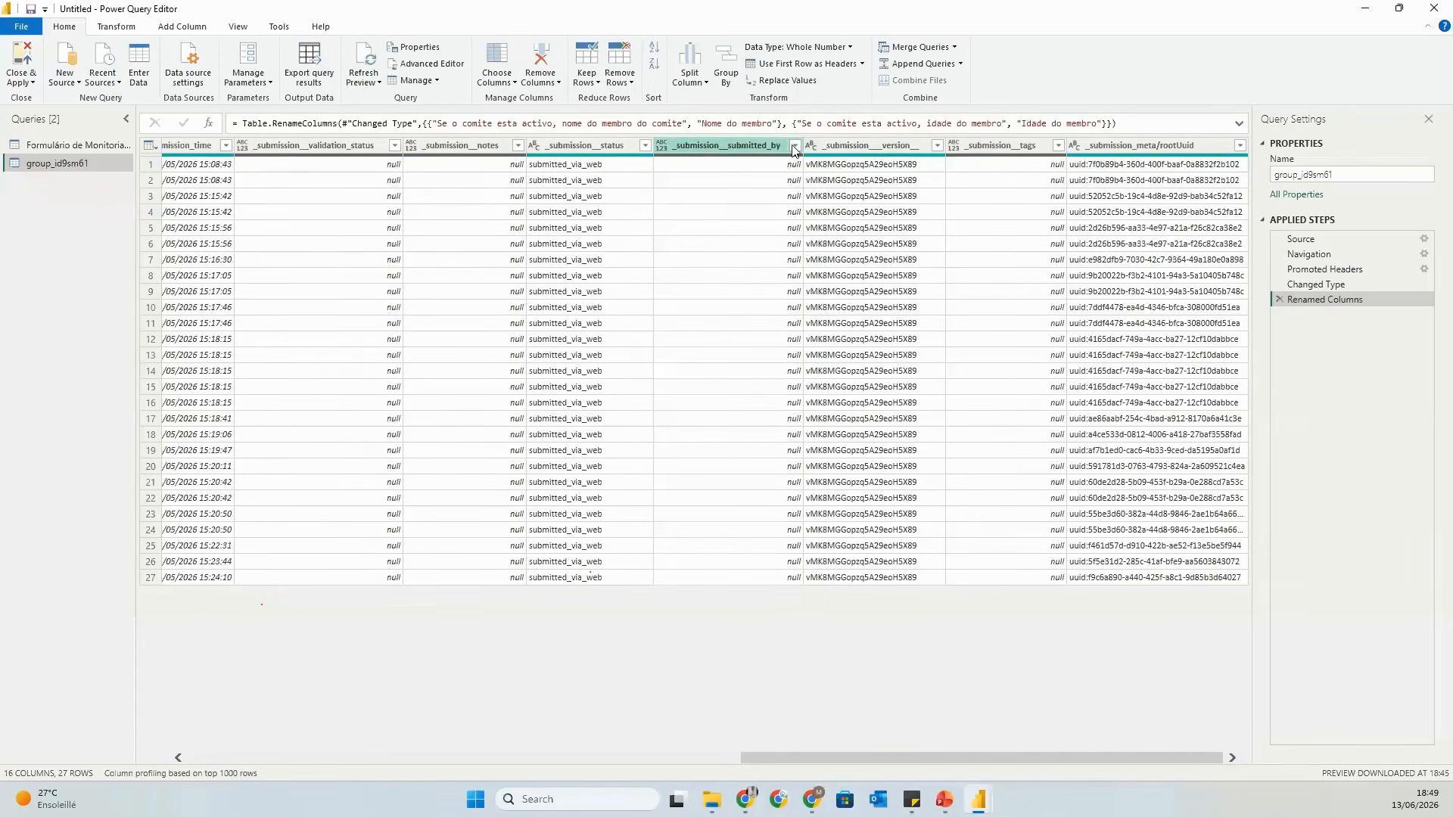
left_click(581, 151)
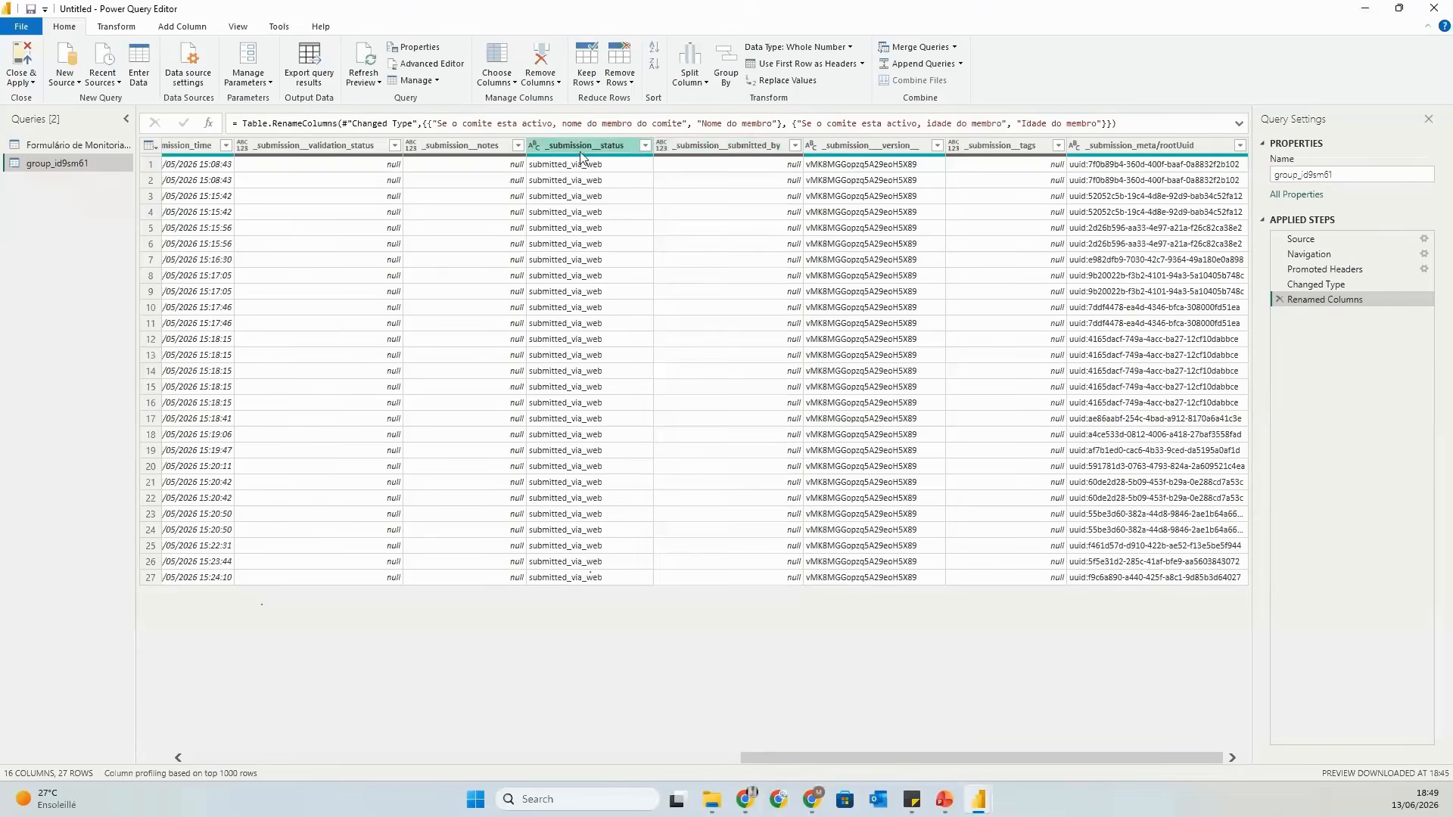
left_click(473, 147)
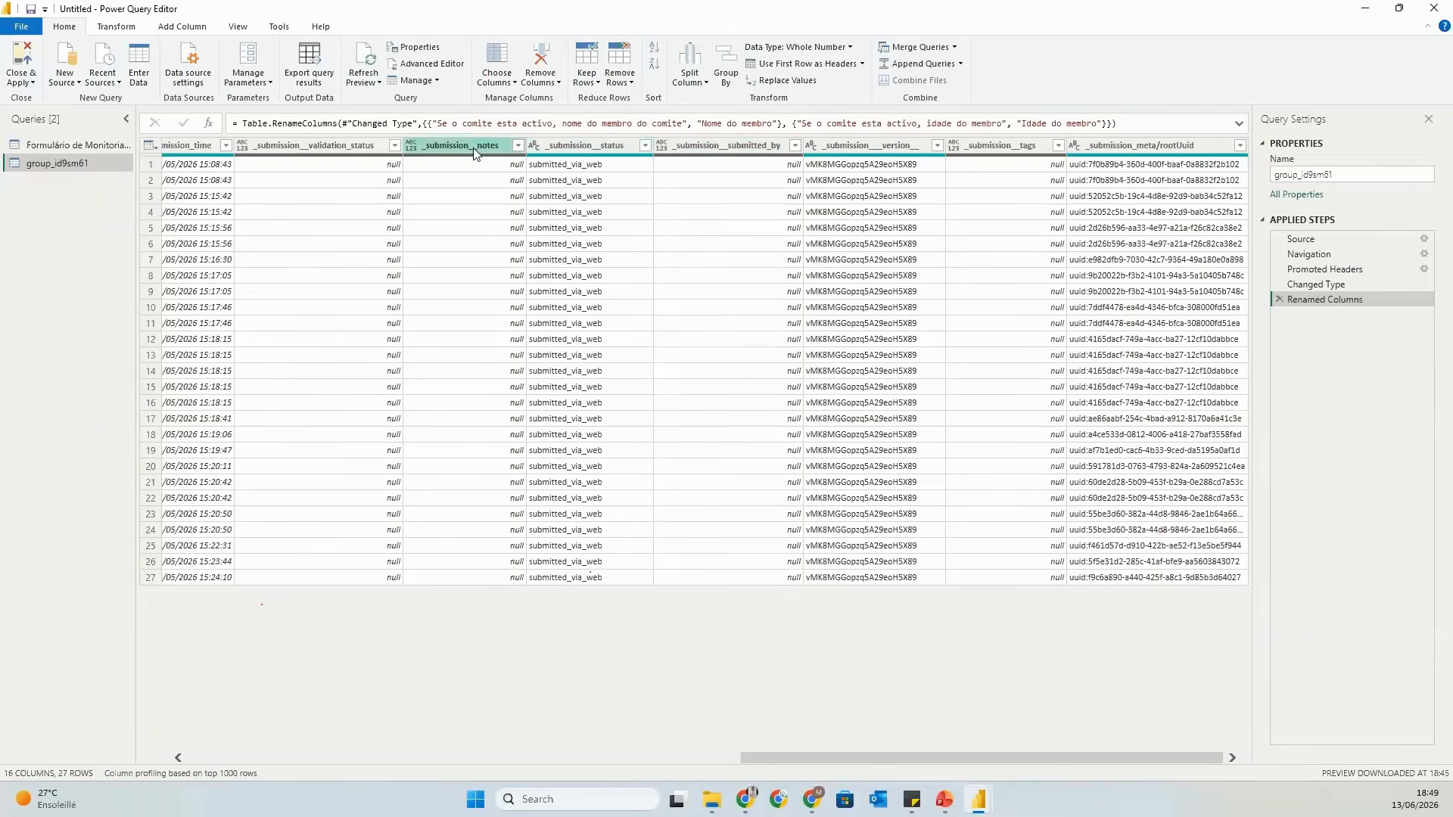
right_click(474, 147)
left_click(499, 180)
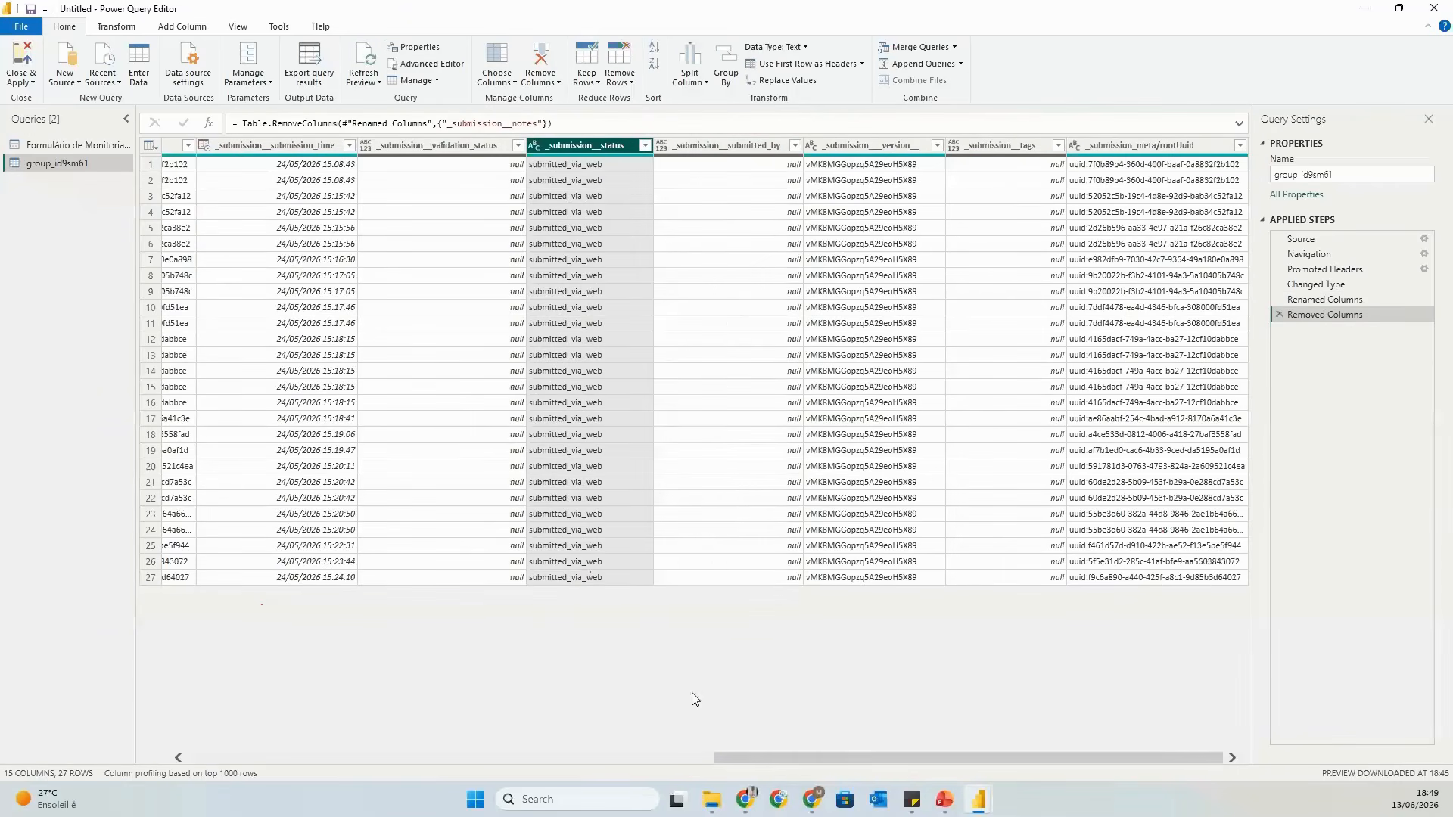
Replace the value "Masculino" with "F" in the committee member gender column.
left_click_drag(844, 751, 351, 787)
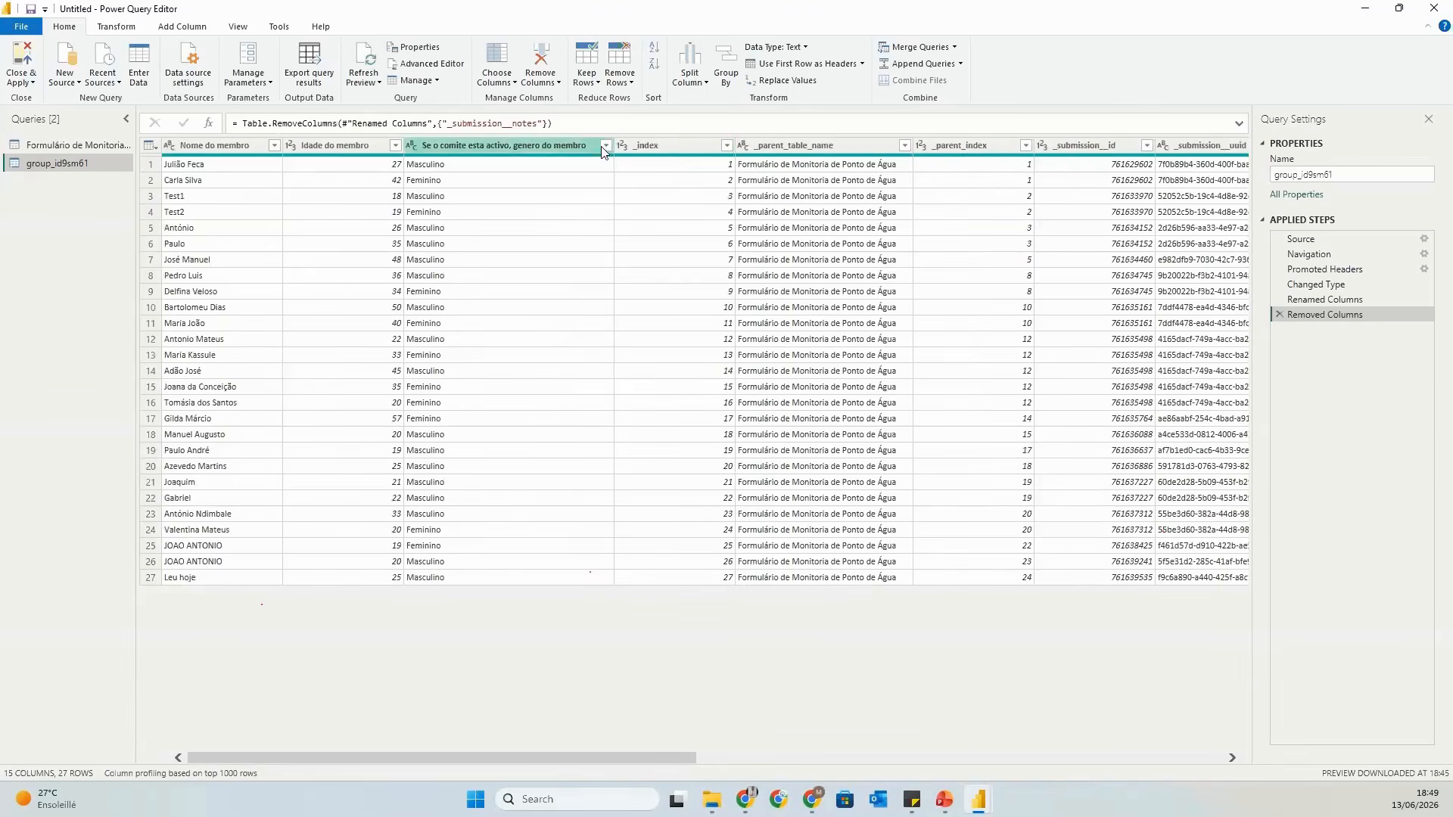
right_click(524, 144)
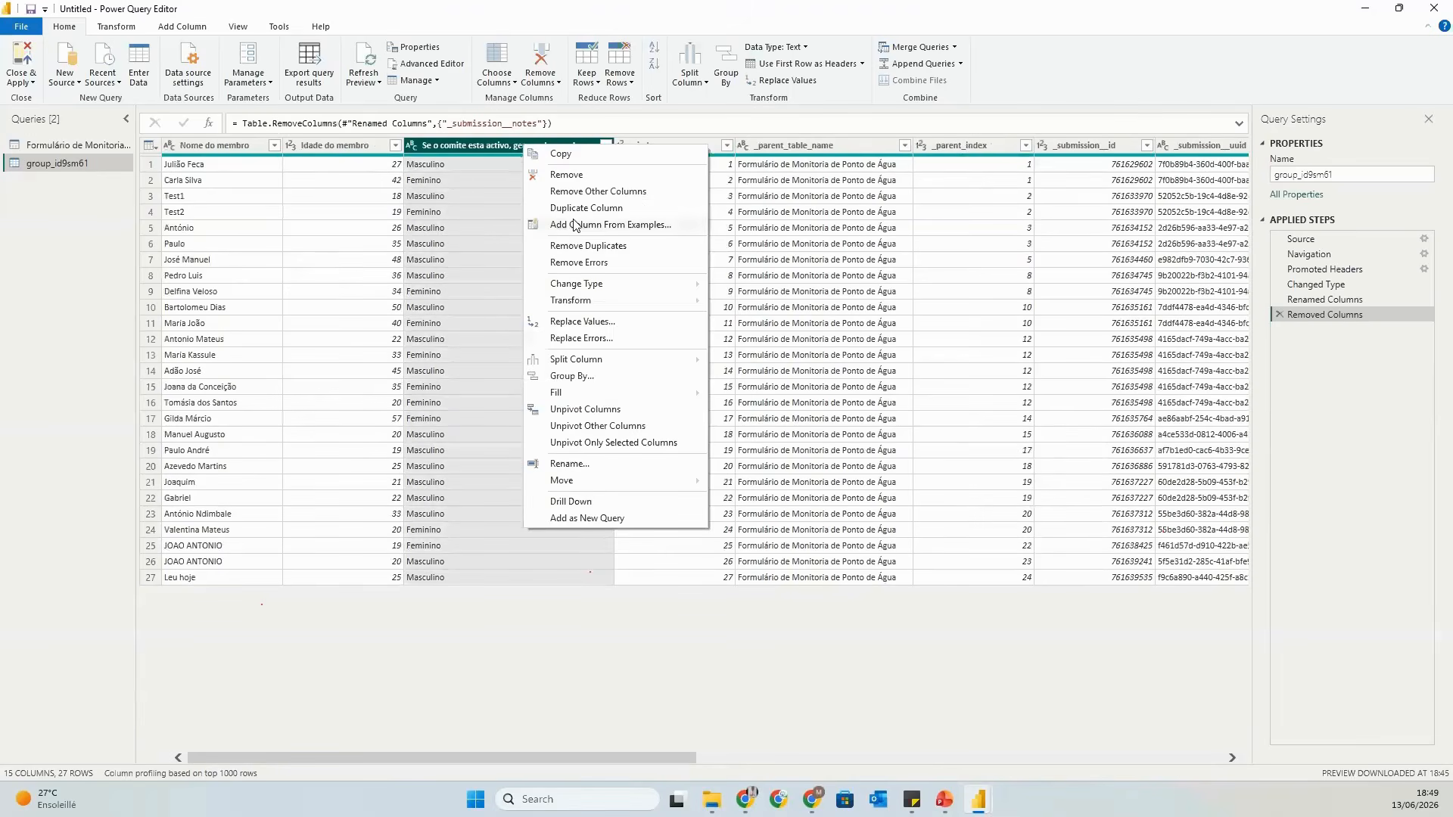
left_click(563, 320)
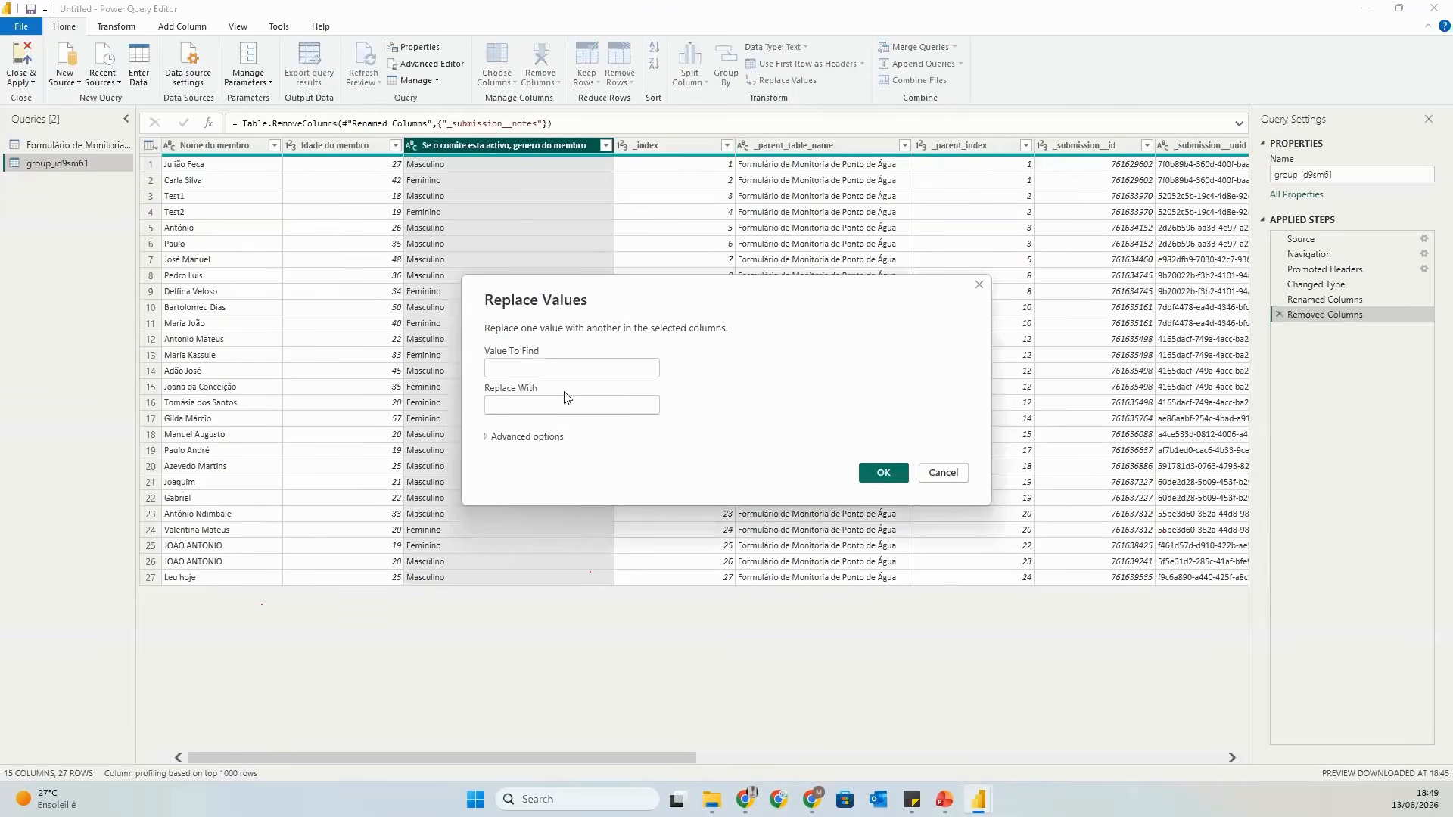
type("Masculo")
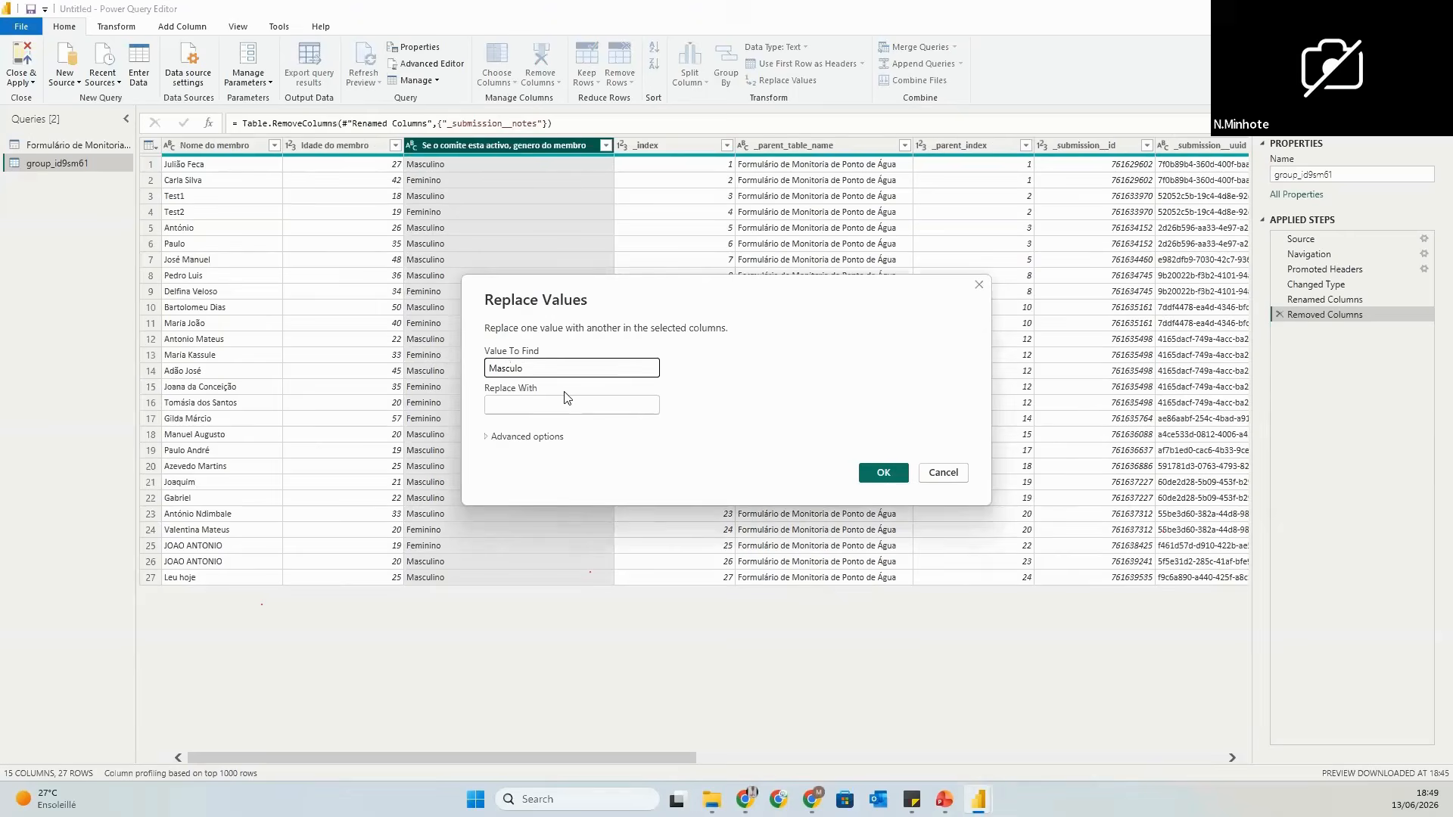
key("BackSpace")
type("ino")
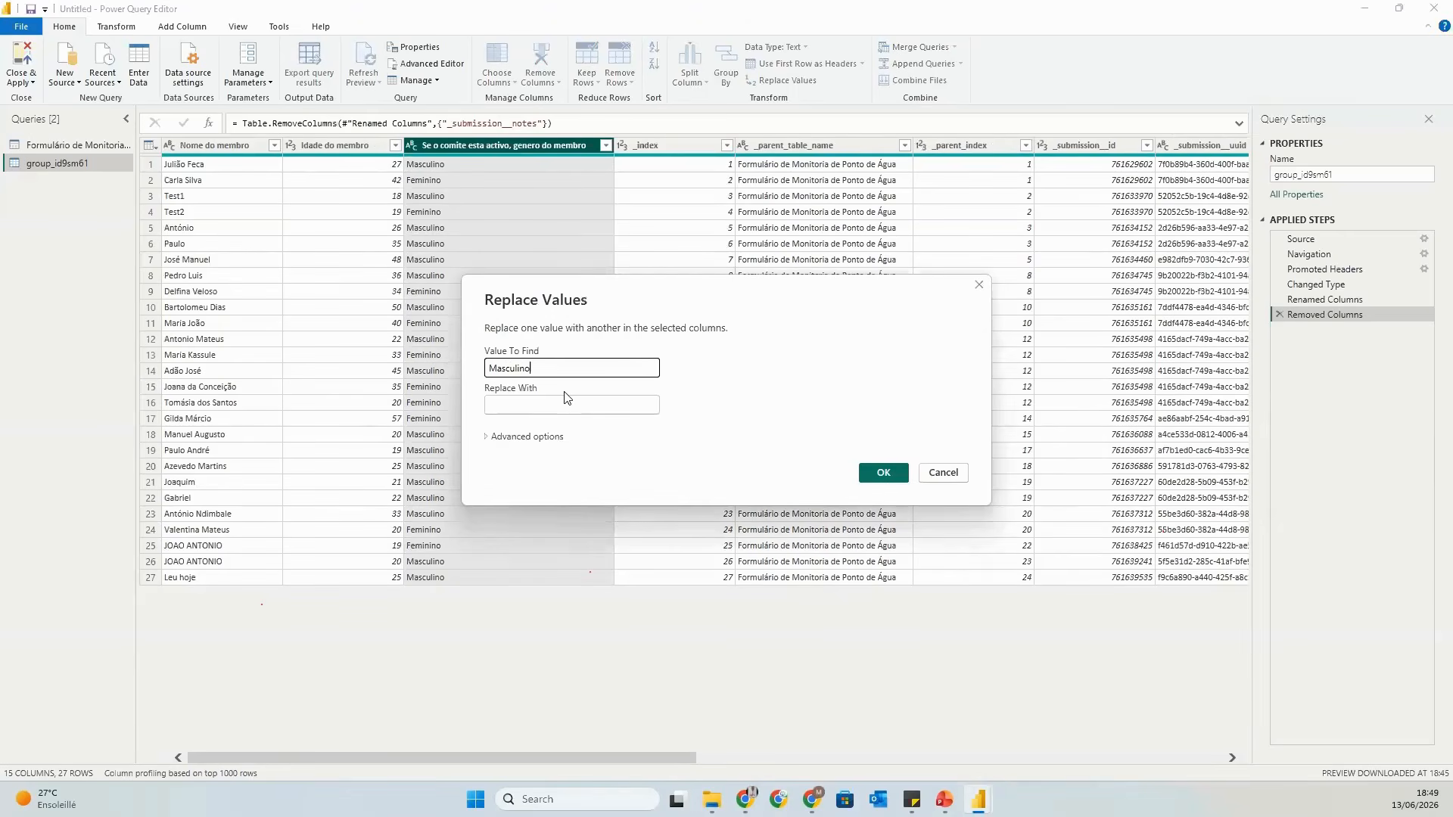
left_click(564, 405)
type("F")
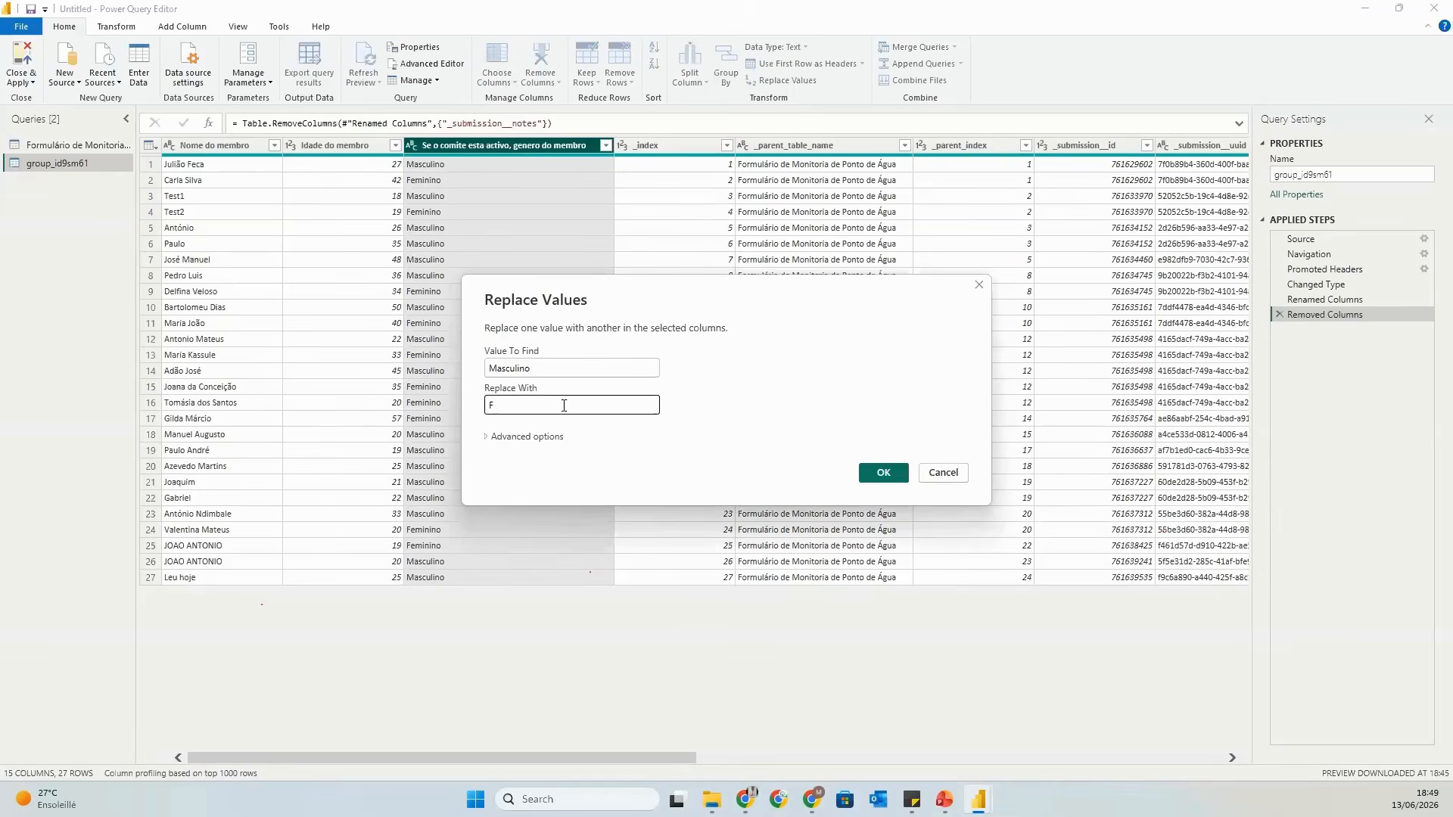
left_click(883, 473)
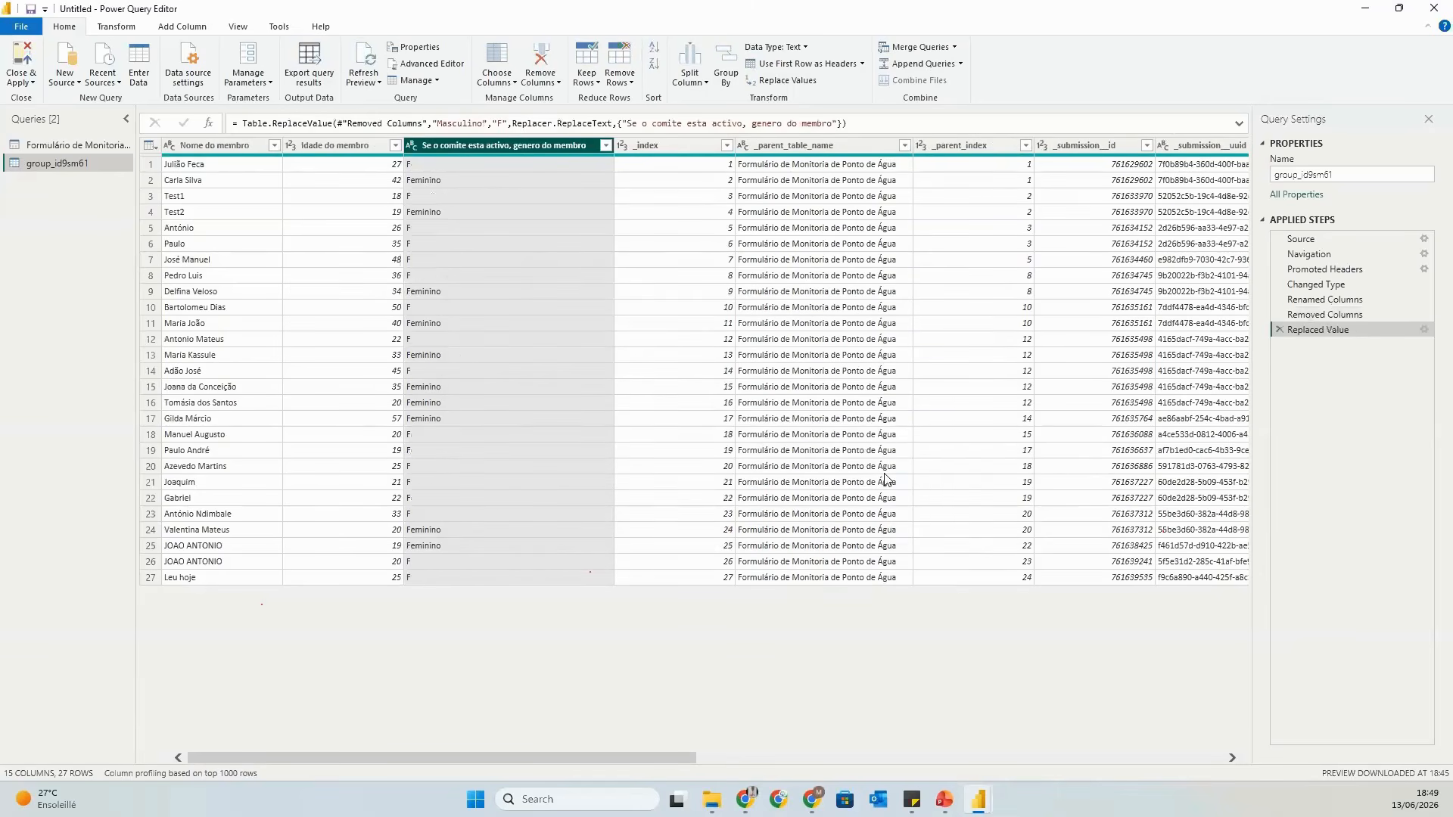
Replace the value "F" with "M" in the committee member gender column.
left_click(605, 146)
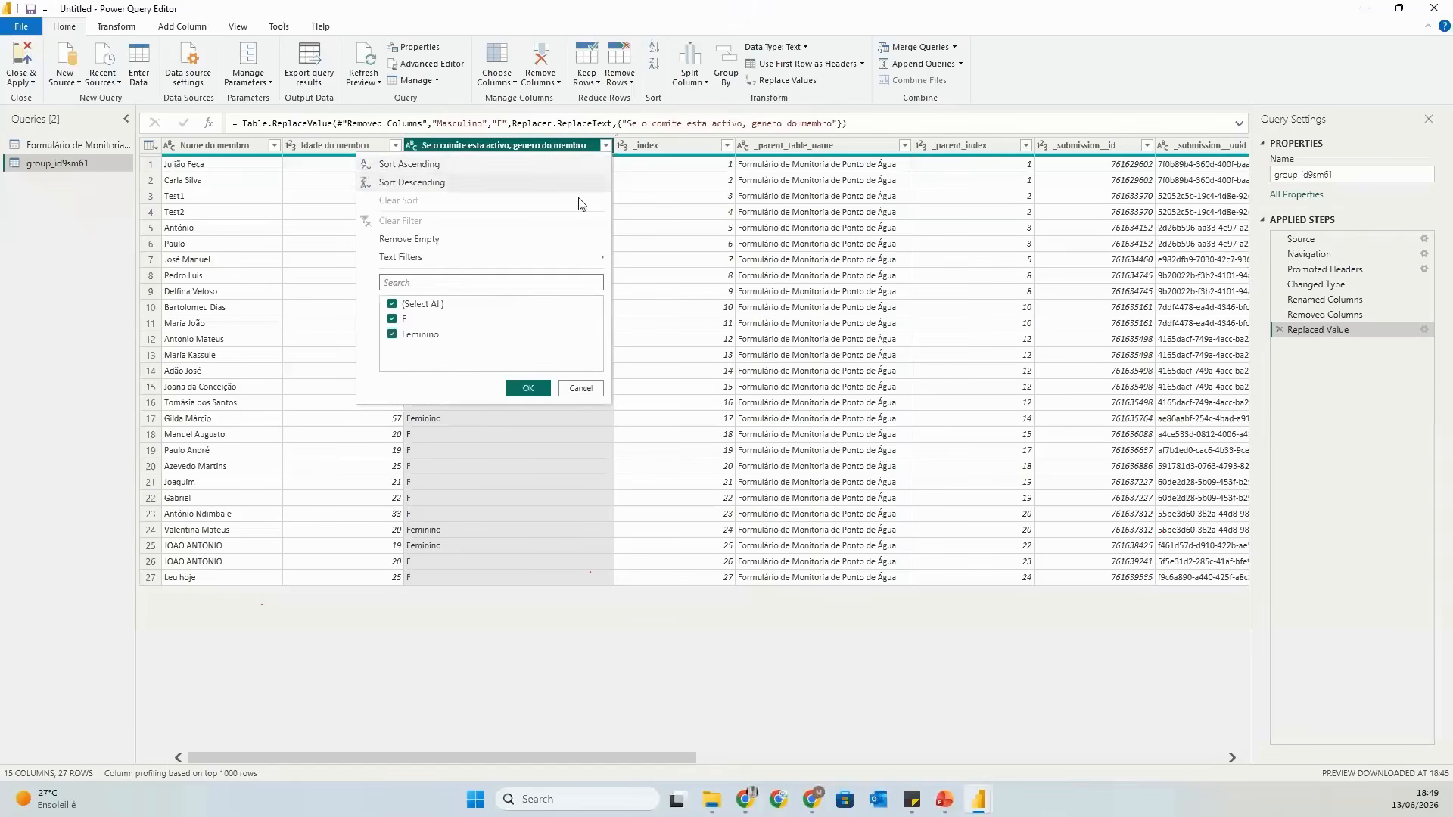
left_click(582, 388)
right_click(486, 145)
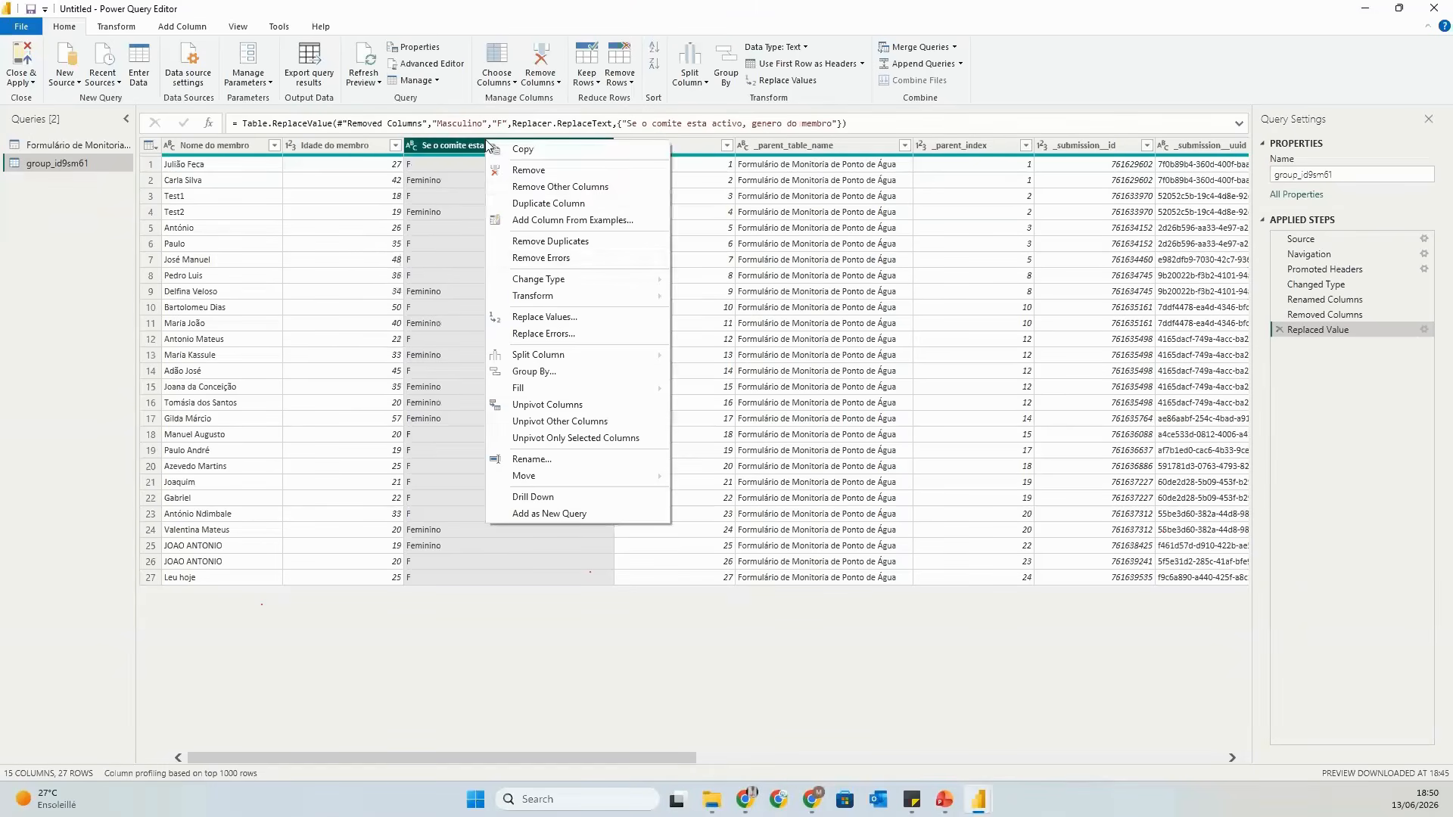
left_click(538, 317)
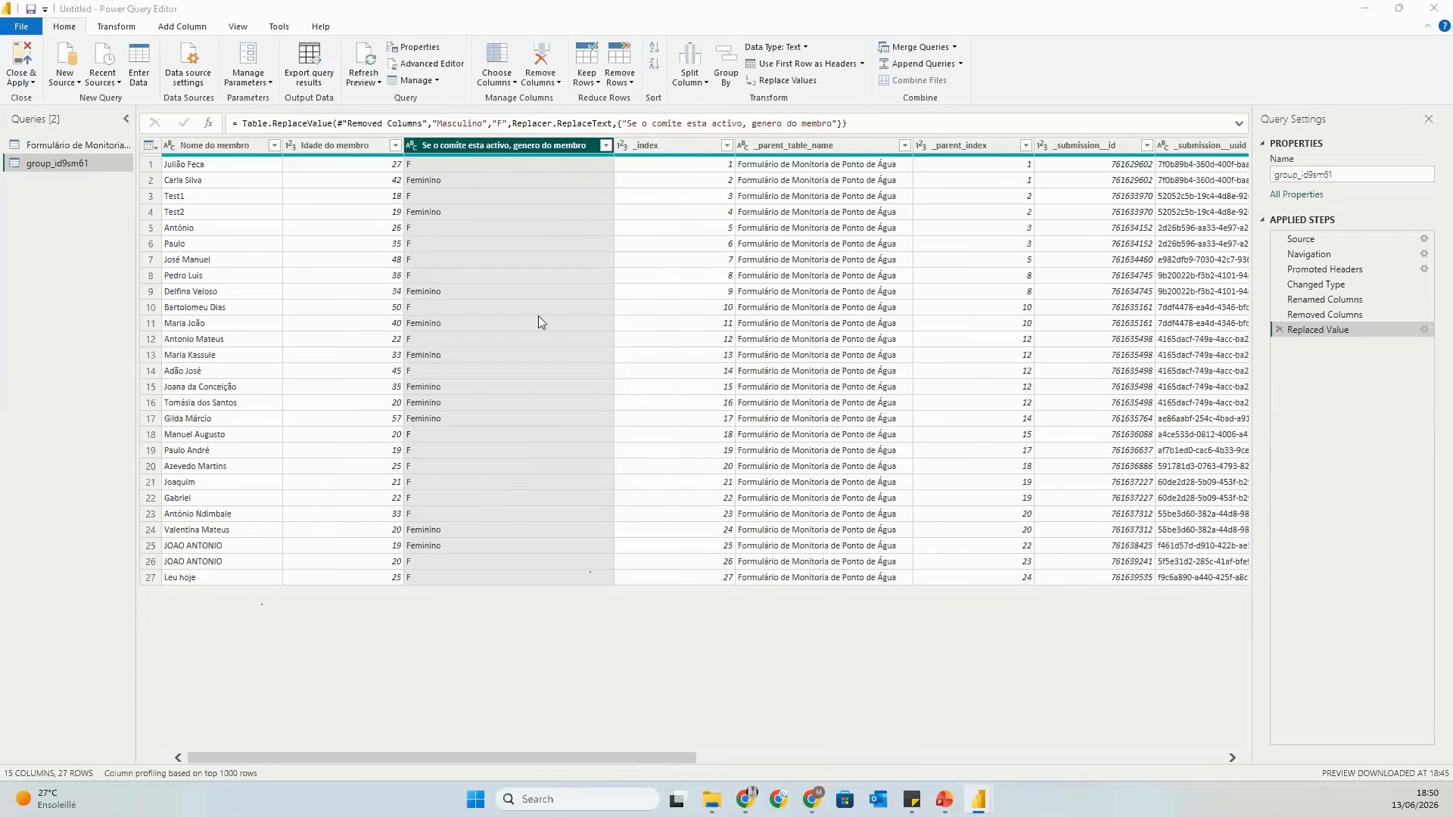
type("F")
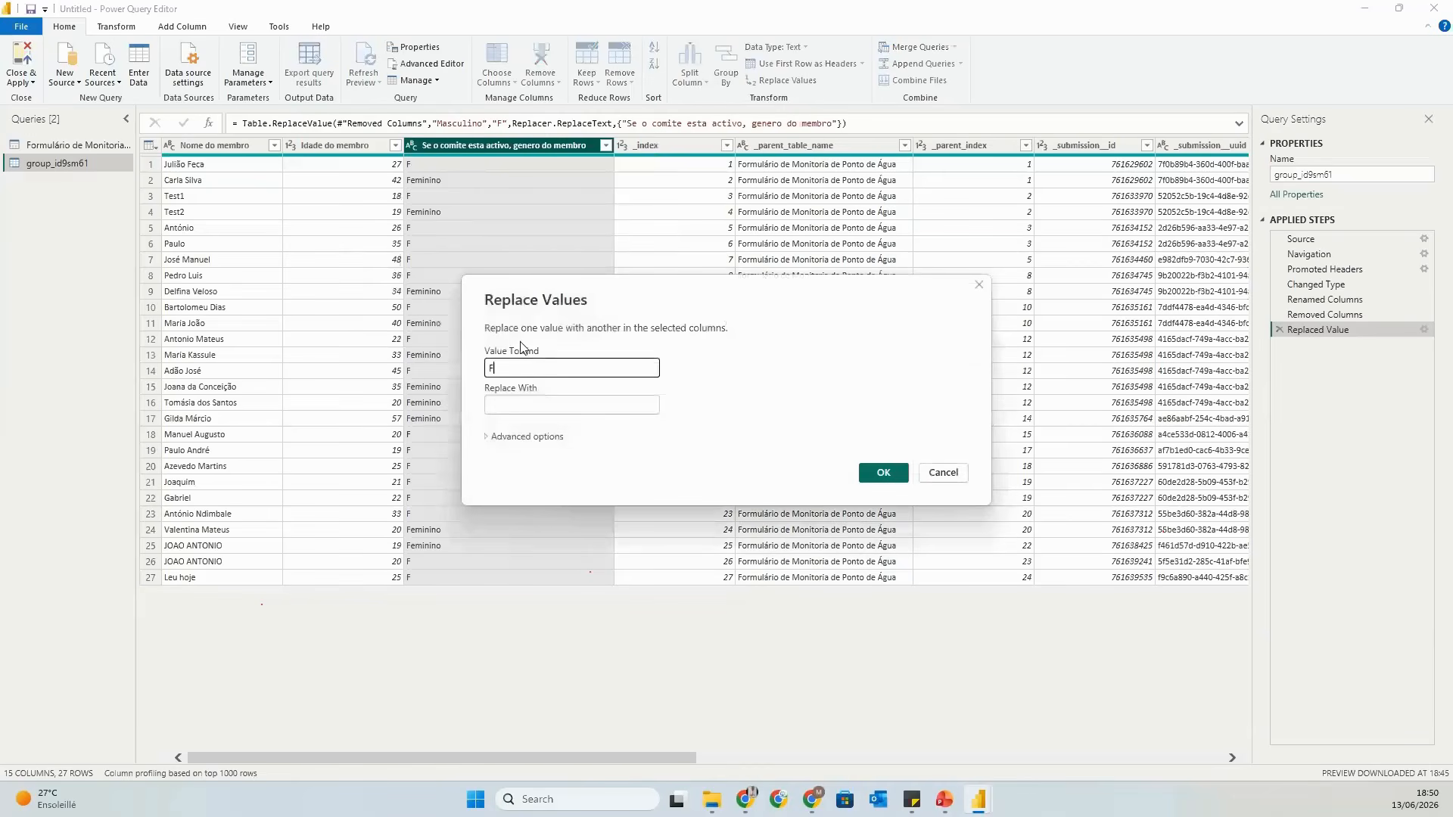
left_click(518, 402)
type("M")
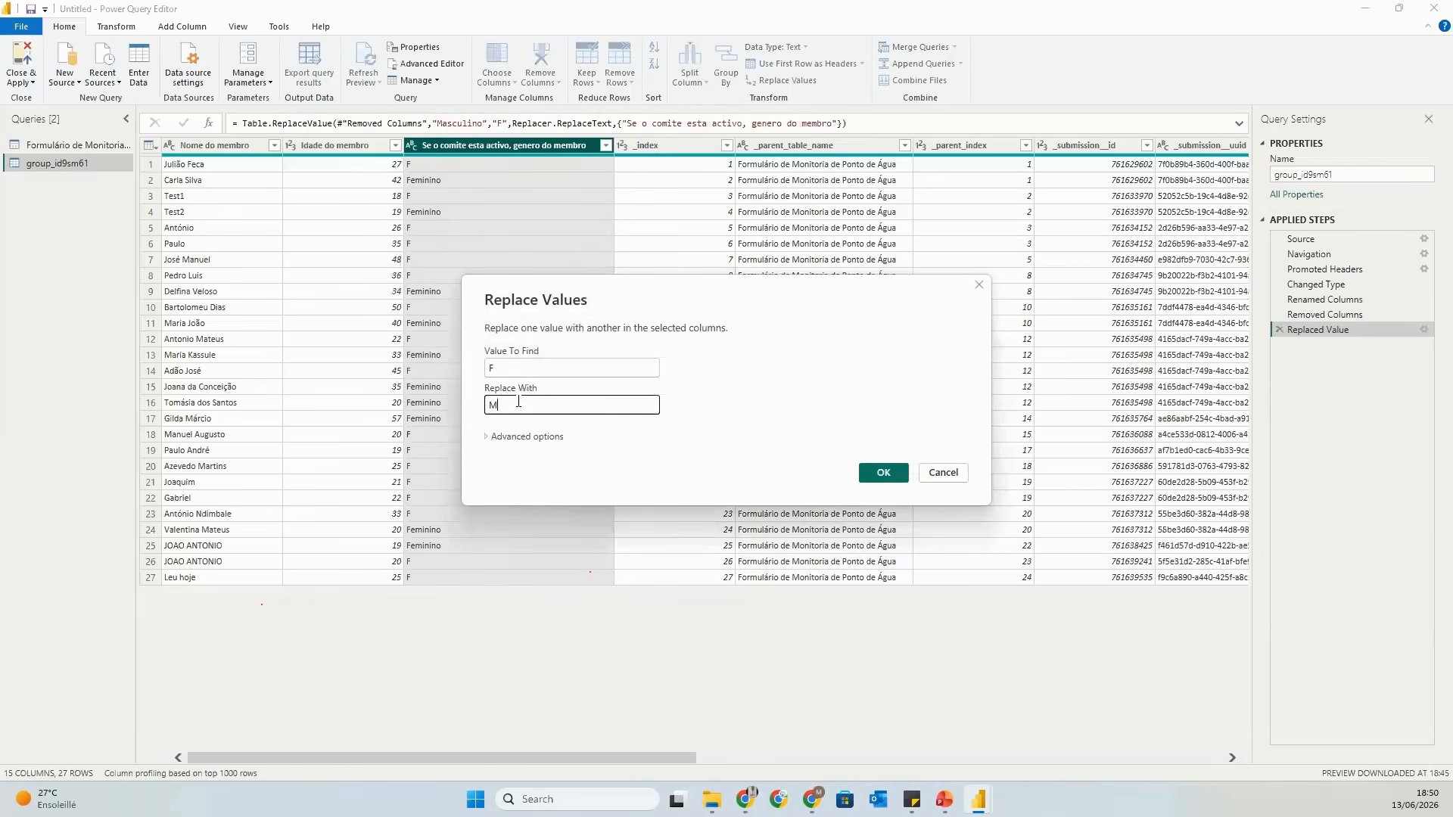
left_click(886, 473)
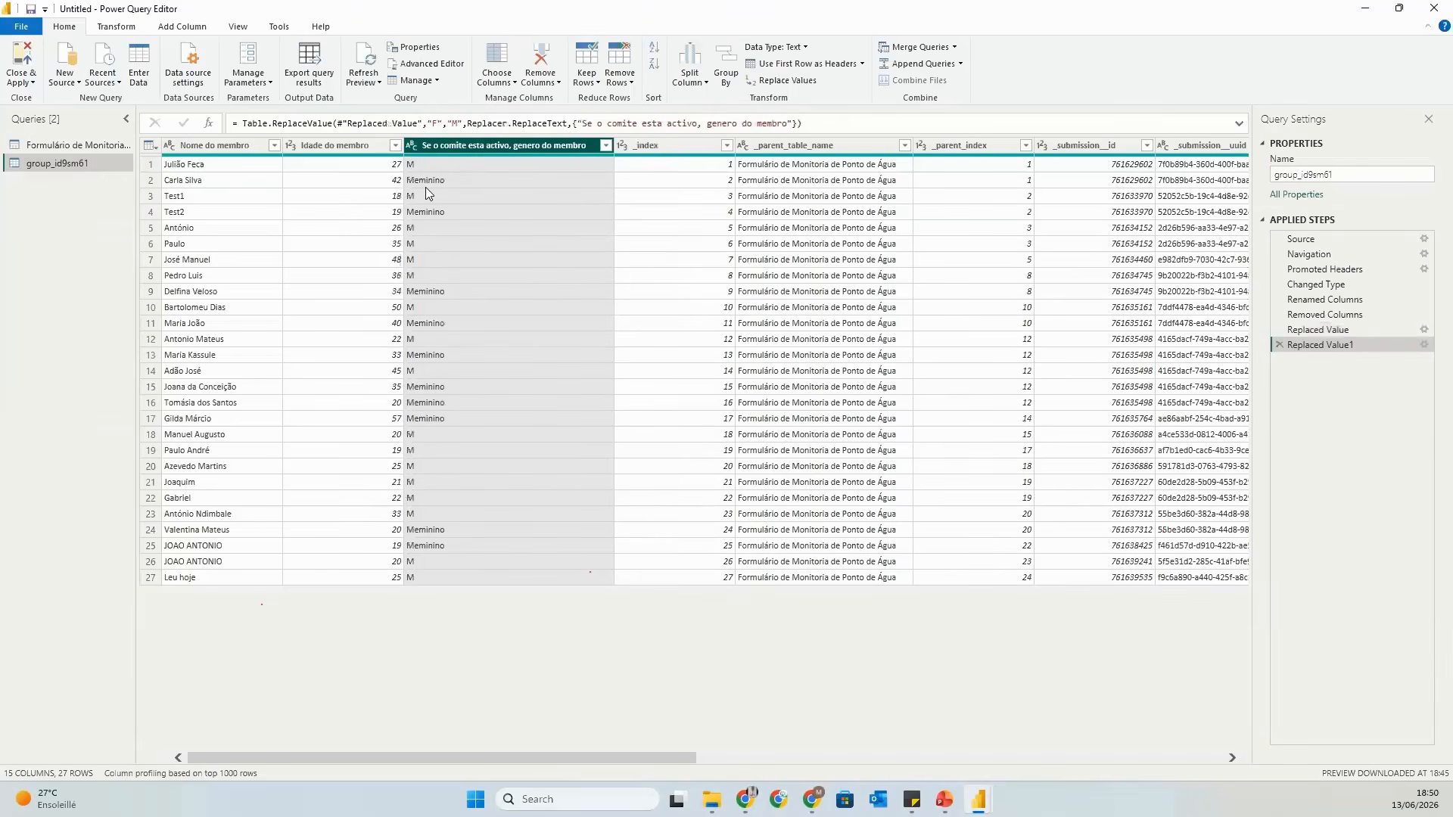
Try to replace the value "Meminimo" with "F" in the committee member gender column.
right_click(608, 148)
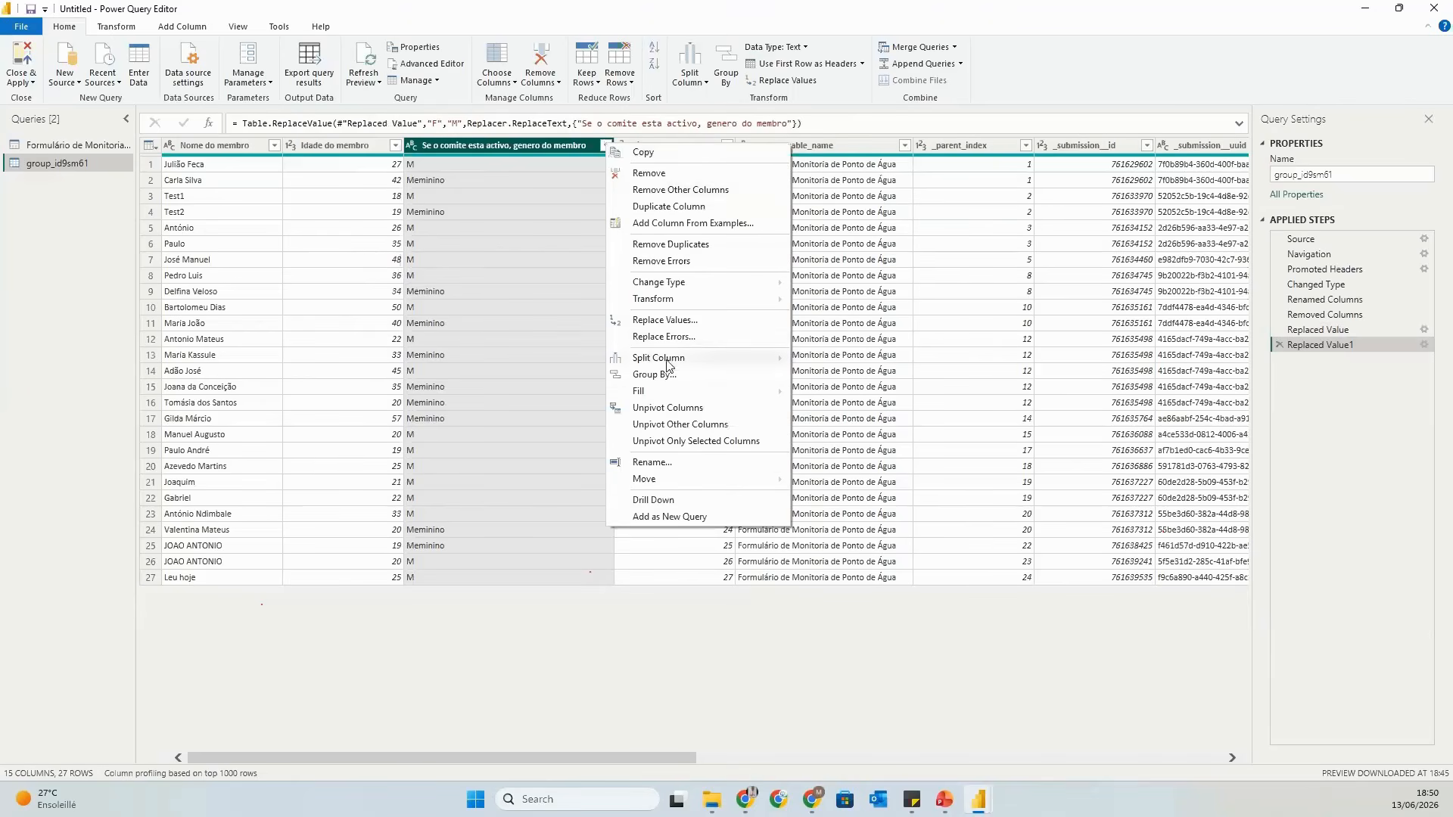
left_click(665, 320)
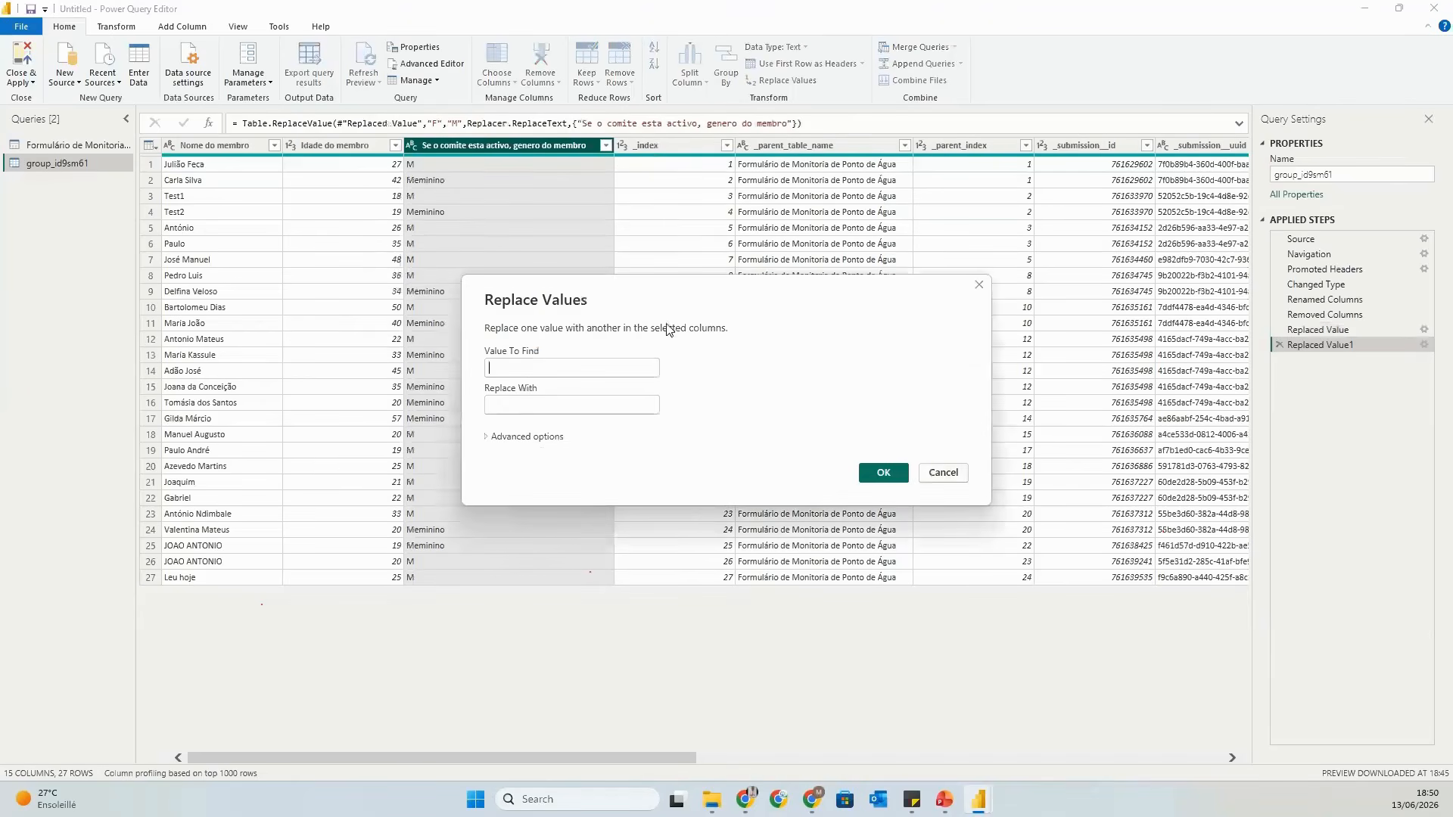
left_click(502, 361)
type("Me")
type("ninin")
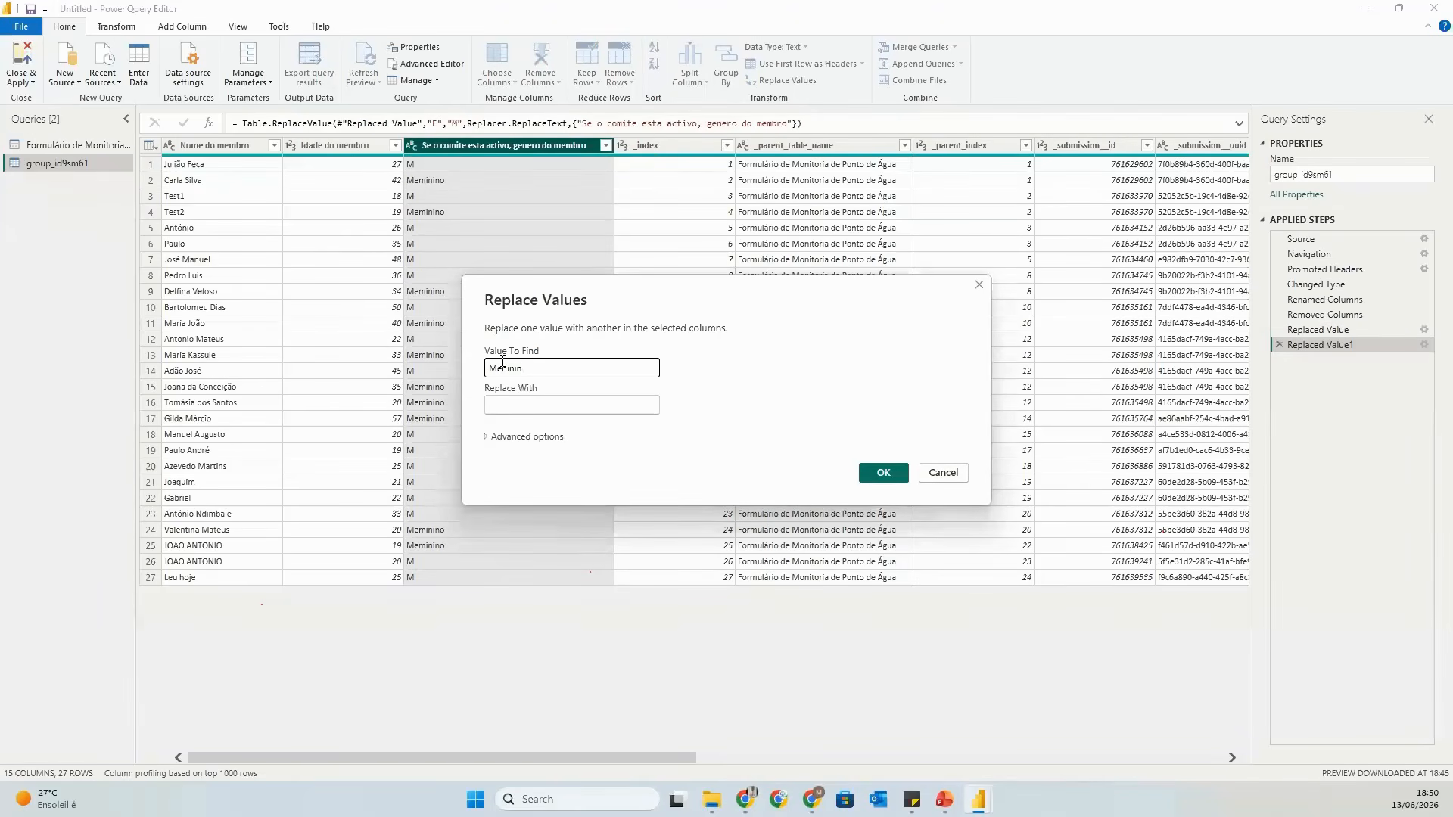
type("m")
left_click(504, 401)
left_click(521, 367)
key("BackSpace")
key("BackSpace")
left_click(505, 367)
type("m")
left_click(611, 406)
type("F")
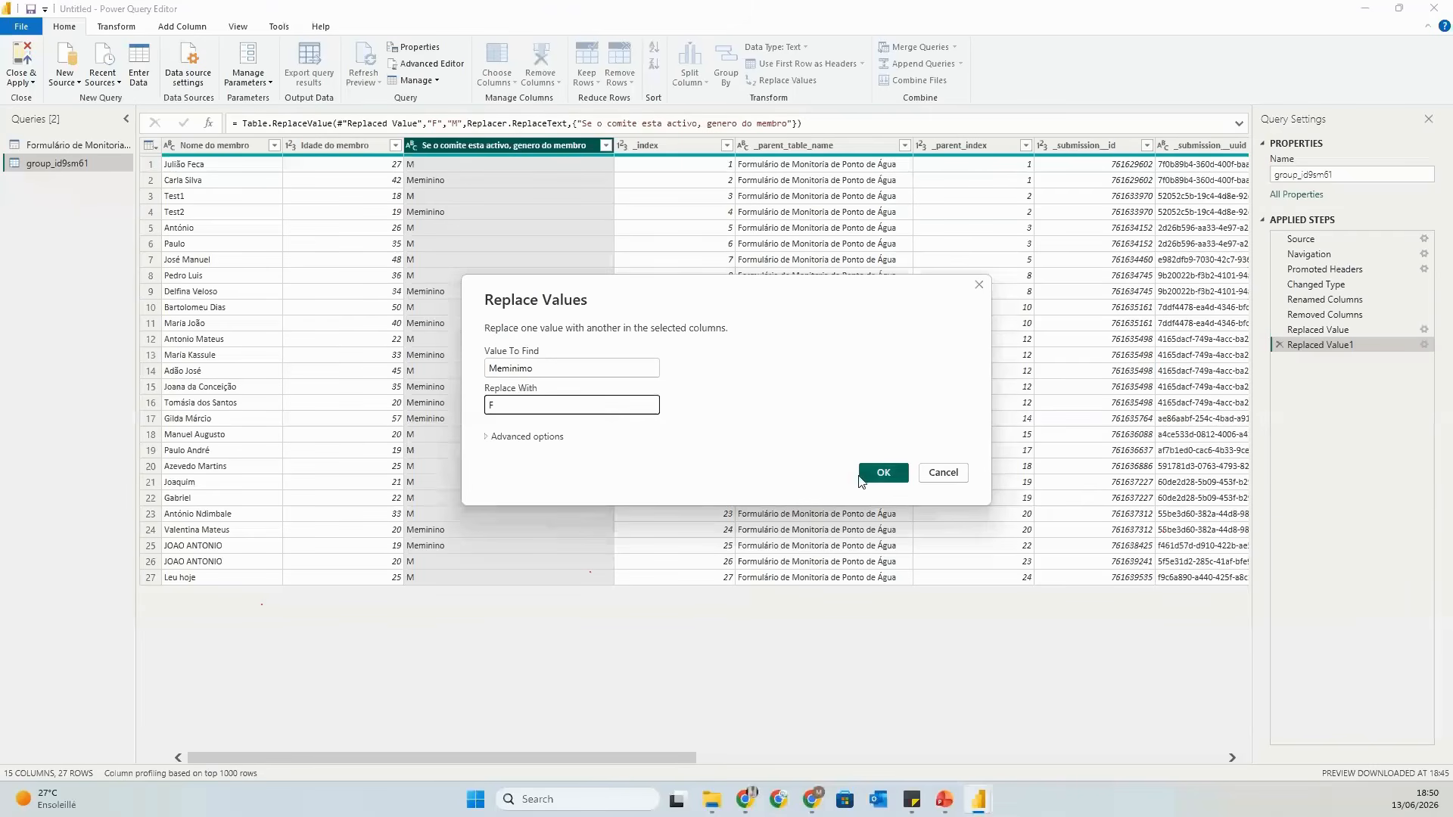
left_click(882, 472)
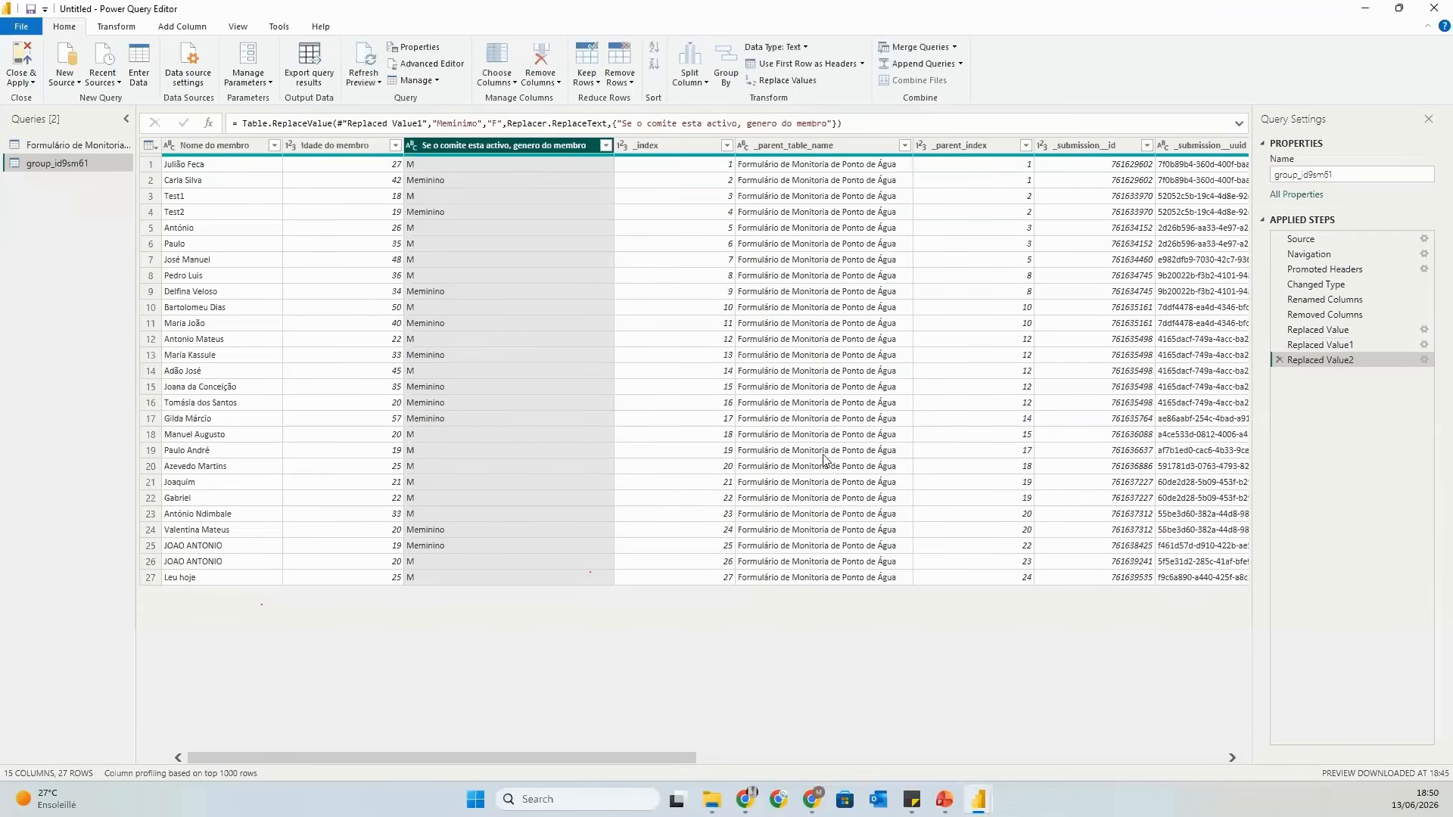
Copy the value "Meminino" from a gender column cell and replace it with "F" throughout that column.
right_click(545, 147)
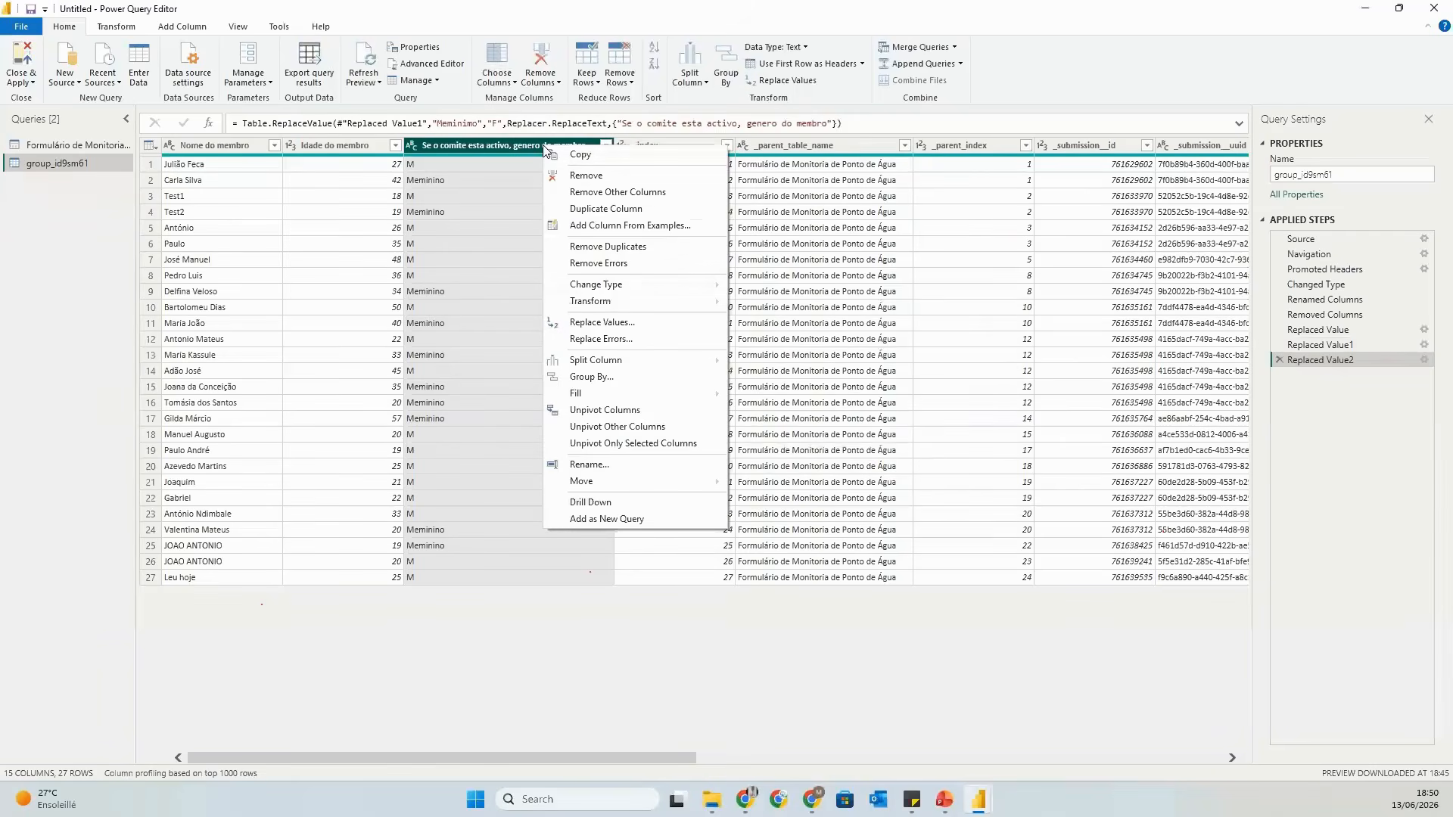
left_click(461, 192)
left_click(445, 180)
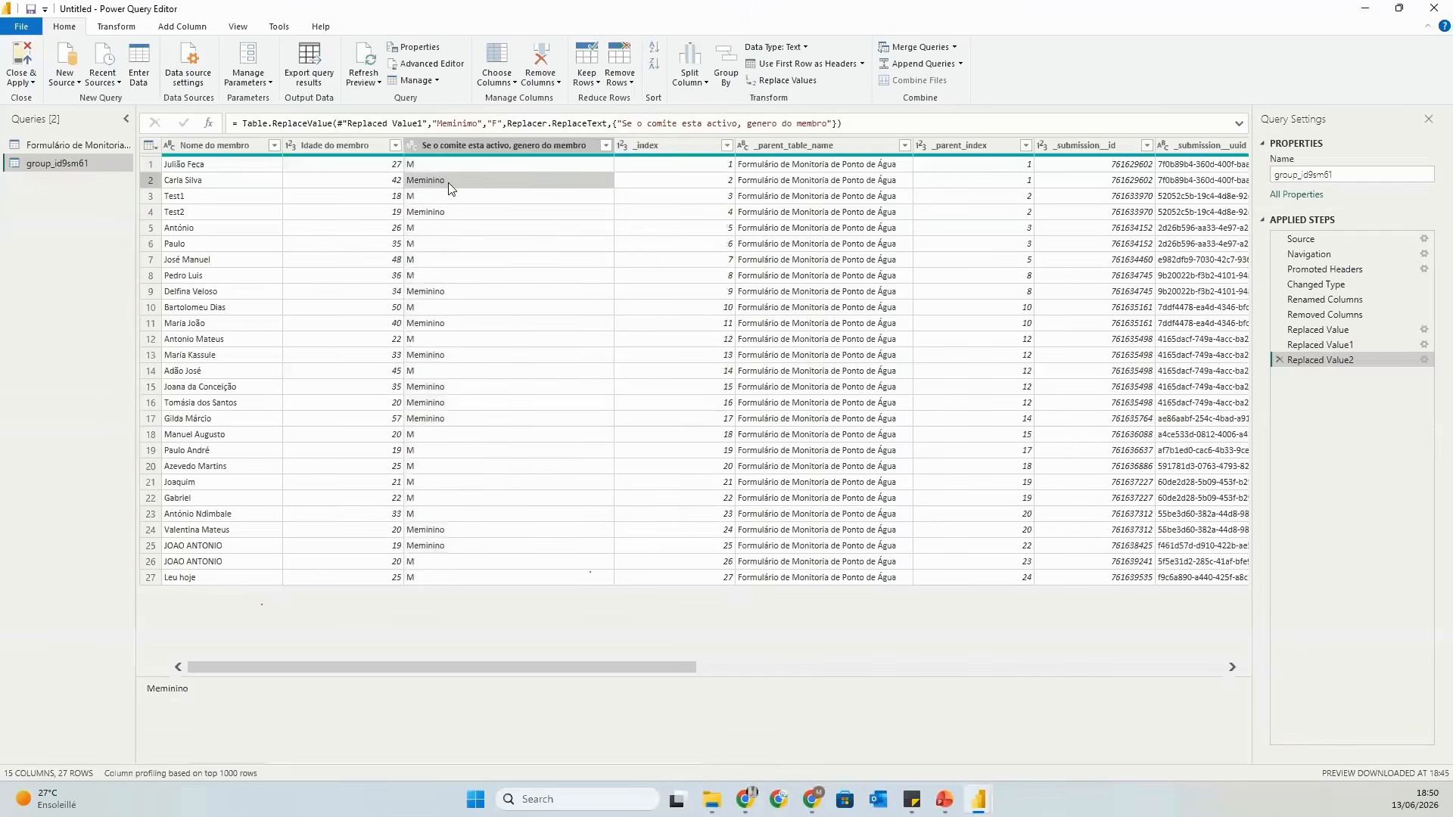
right_click(449, 186)
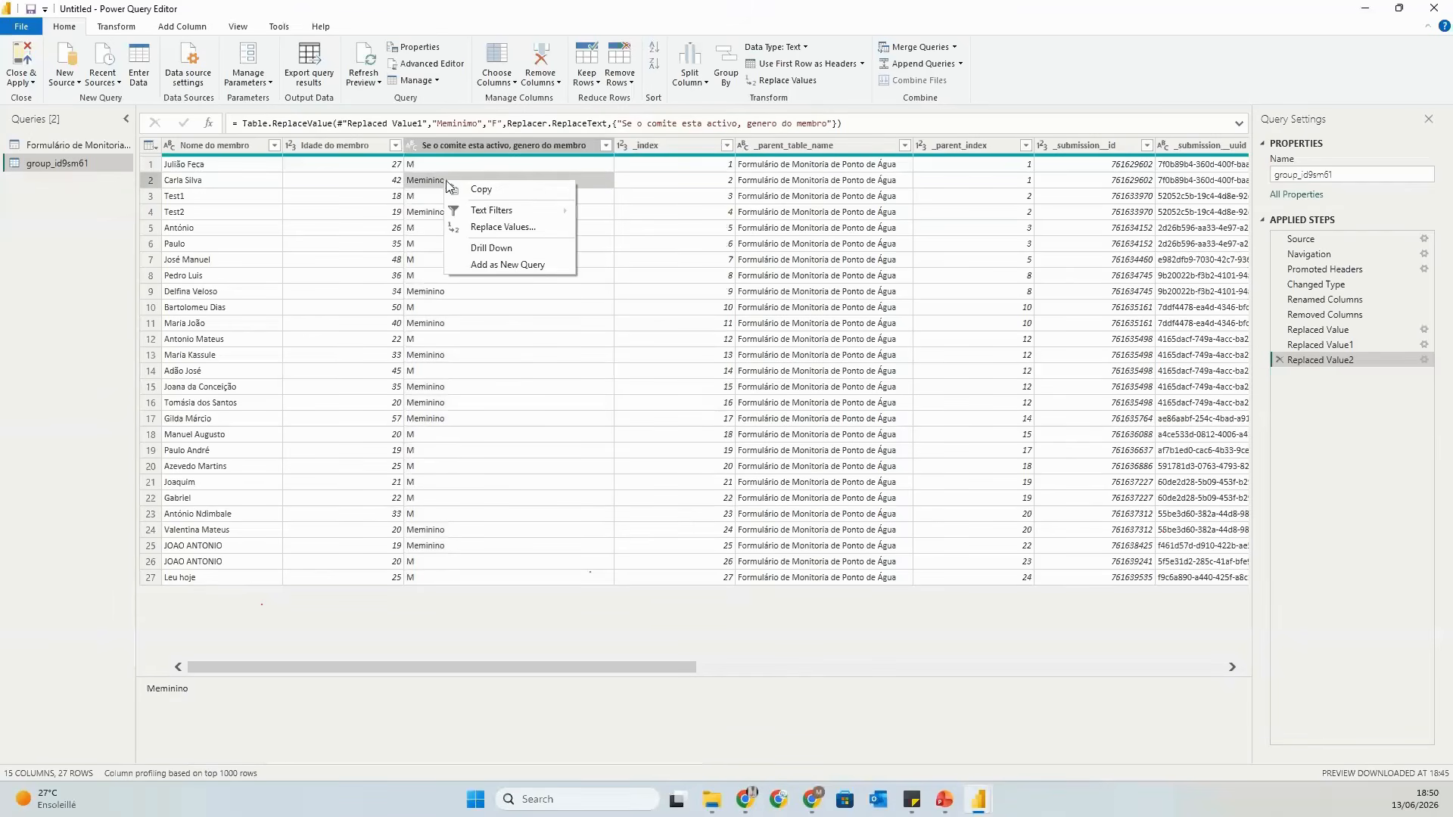
left_click(493, 195)
right_click(524, 144)
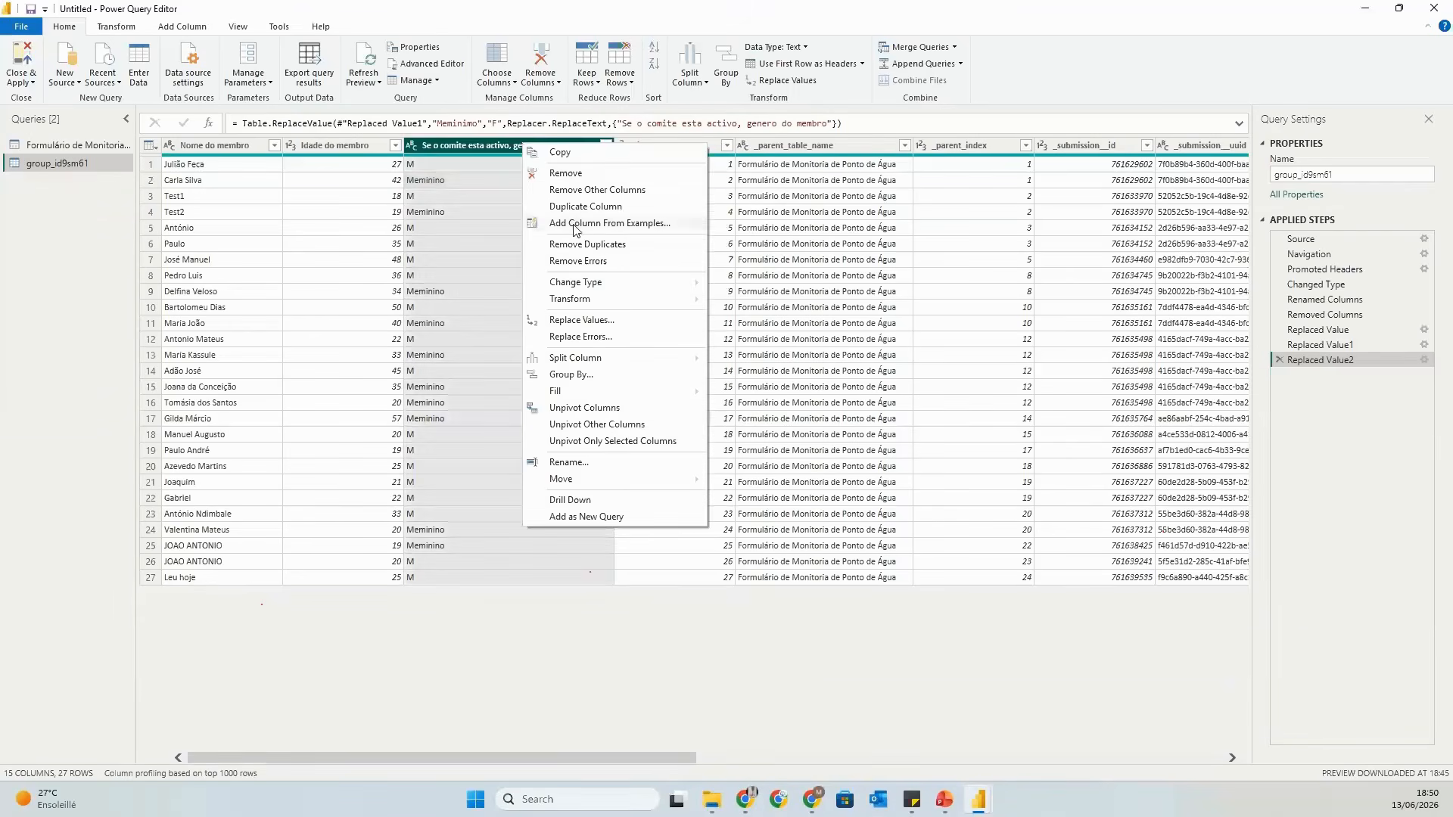
left_click(572, 320)
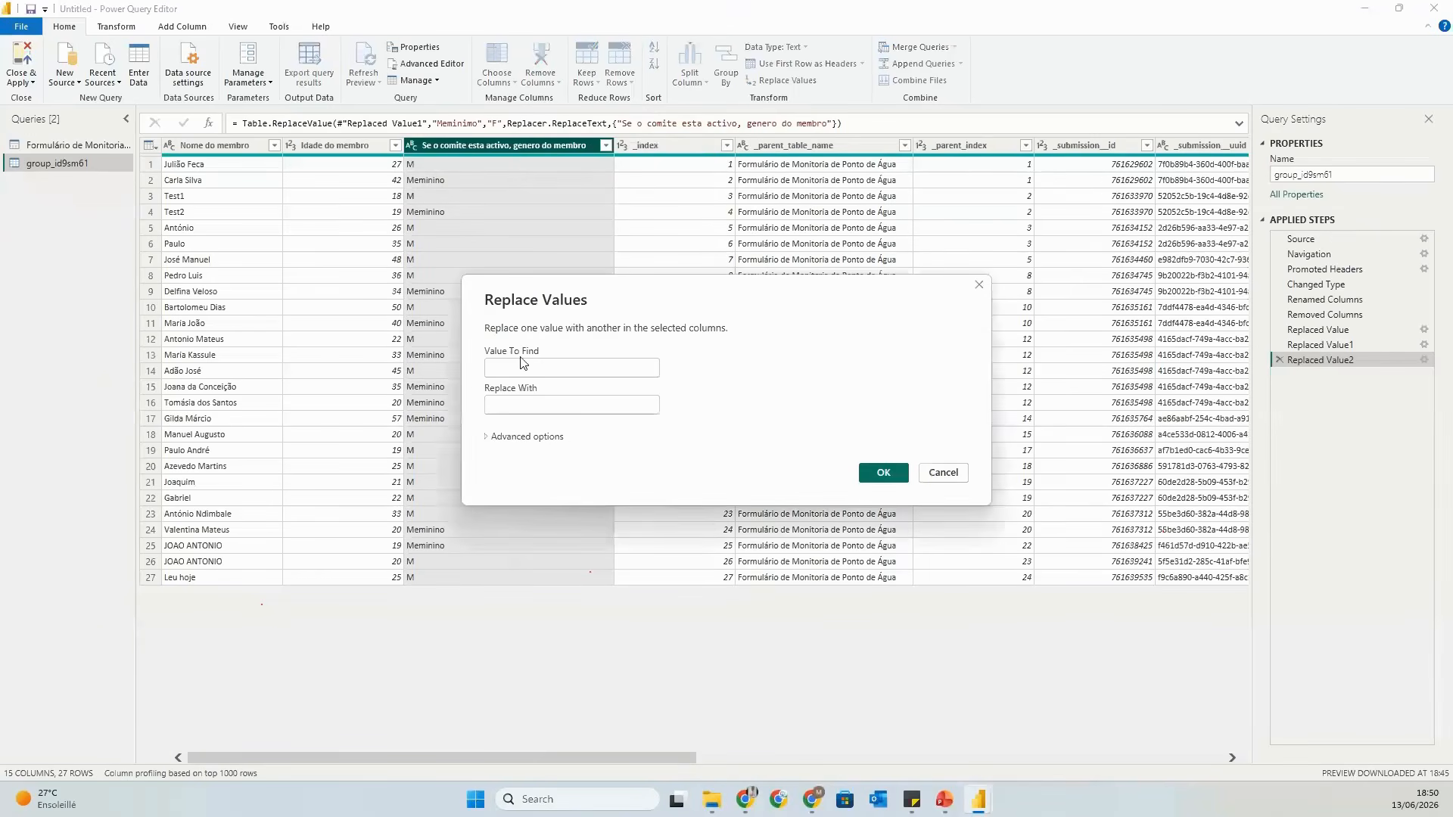
left_click(507, 368)
key("ctrl+v")
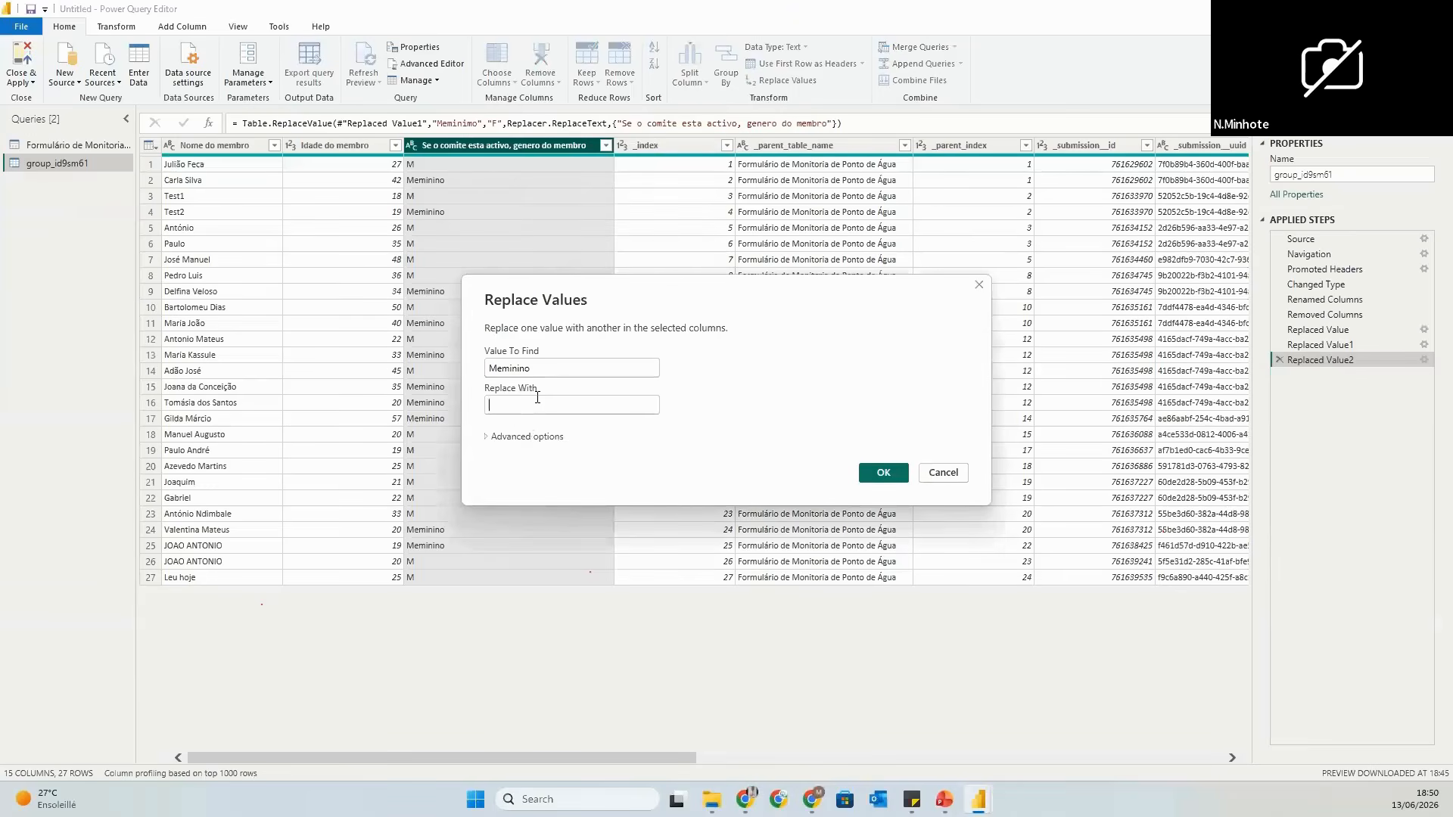
left_click(535, 404)
type("F")
left_click(883, 473)
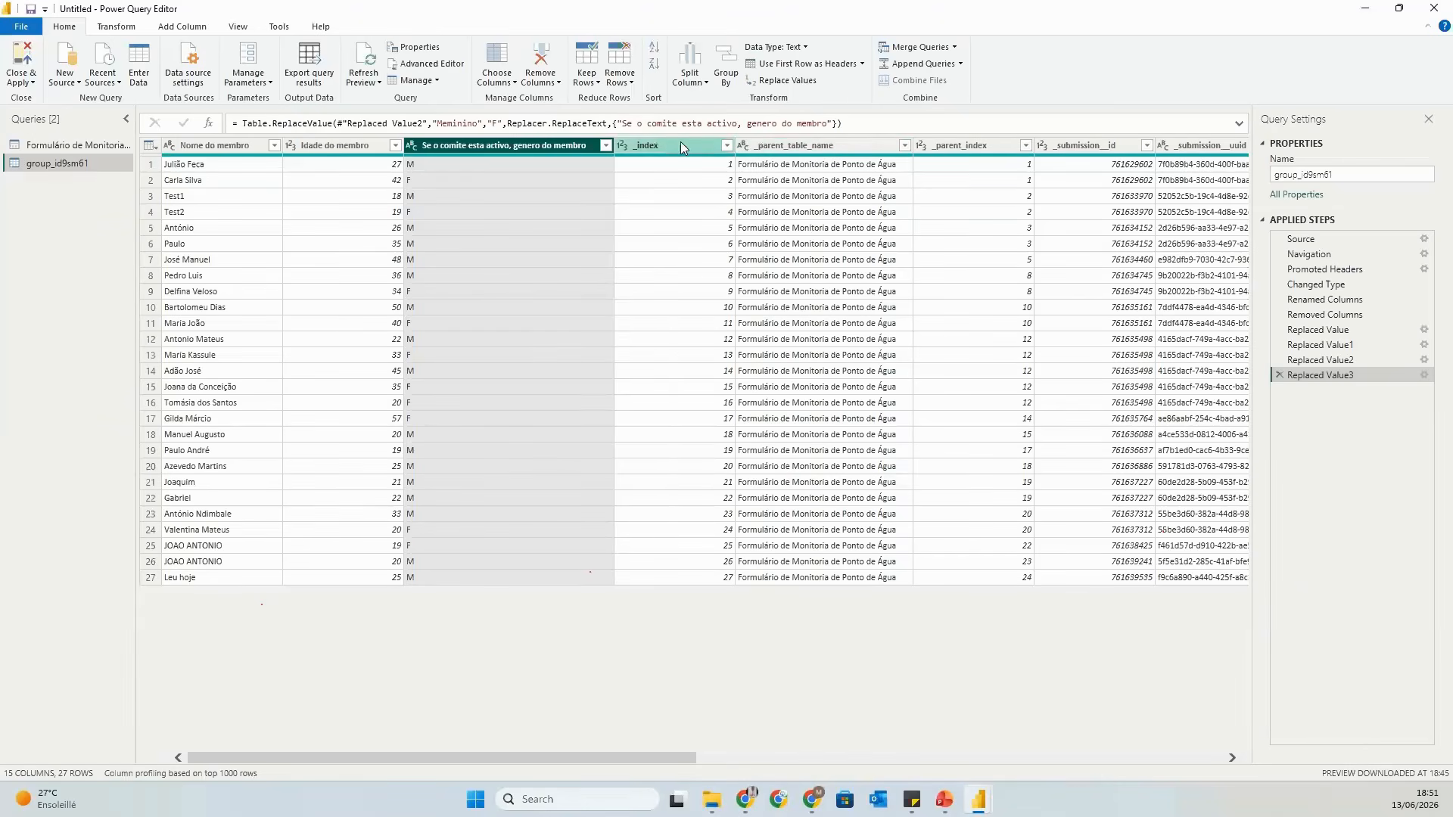
Review the data types that can be assigned to the _index column.
right_click(622, 151)
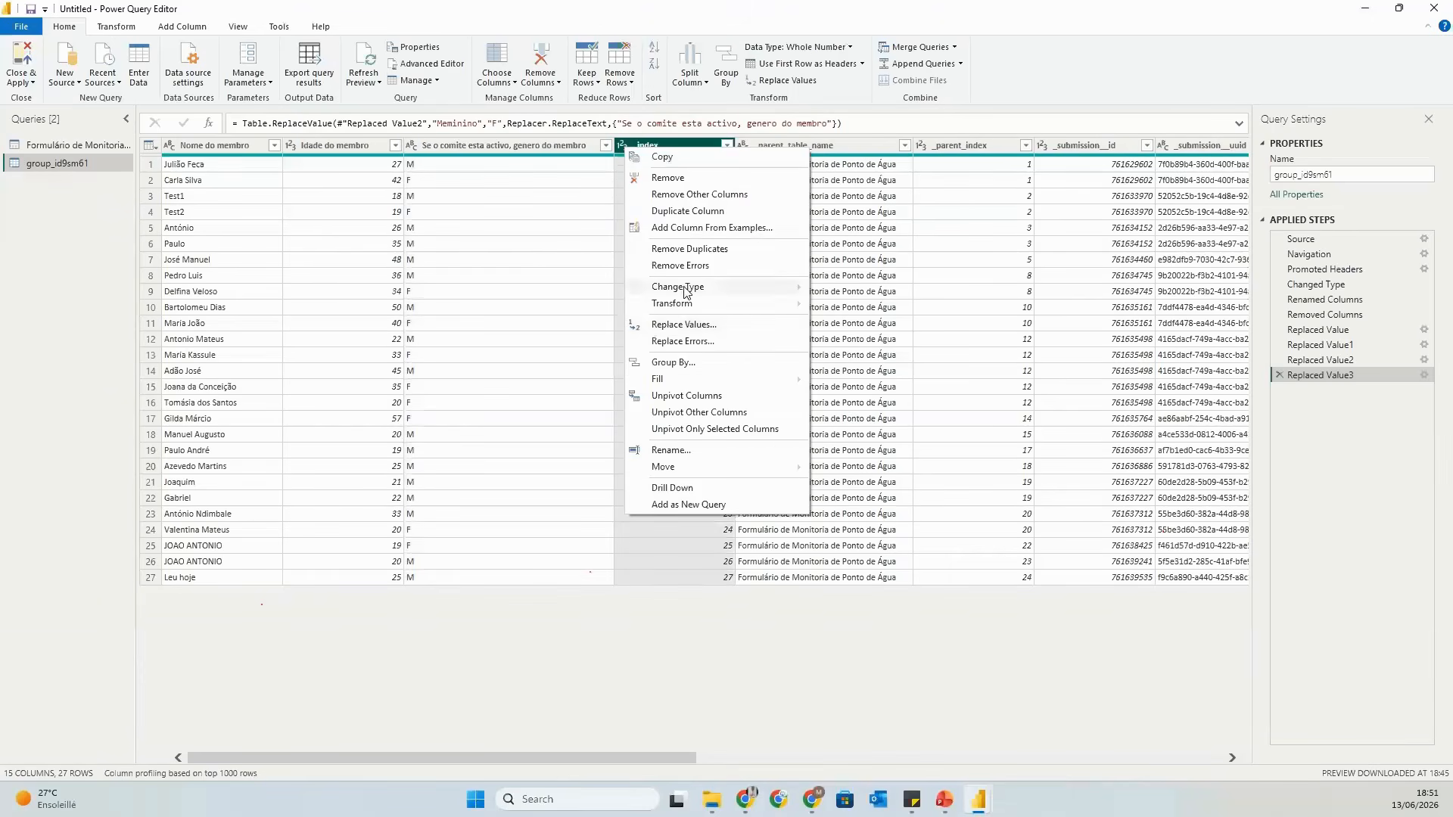
mouse_move(687, 288)
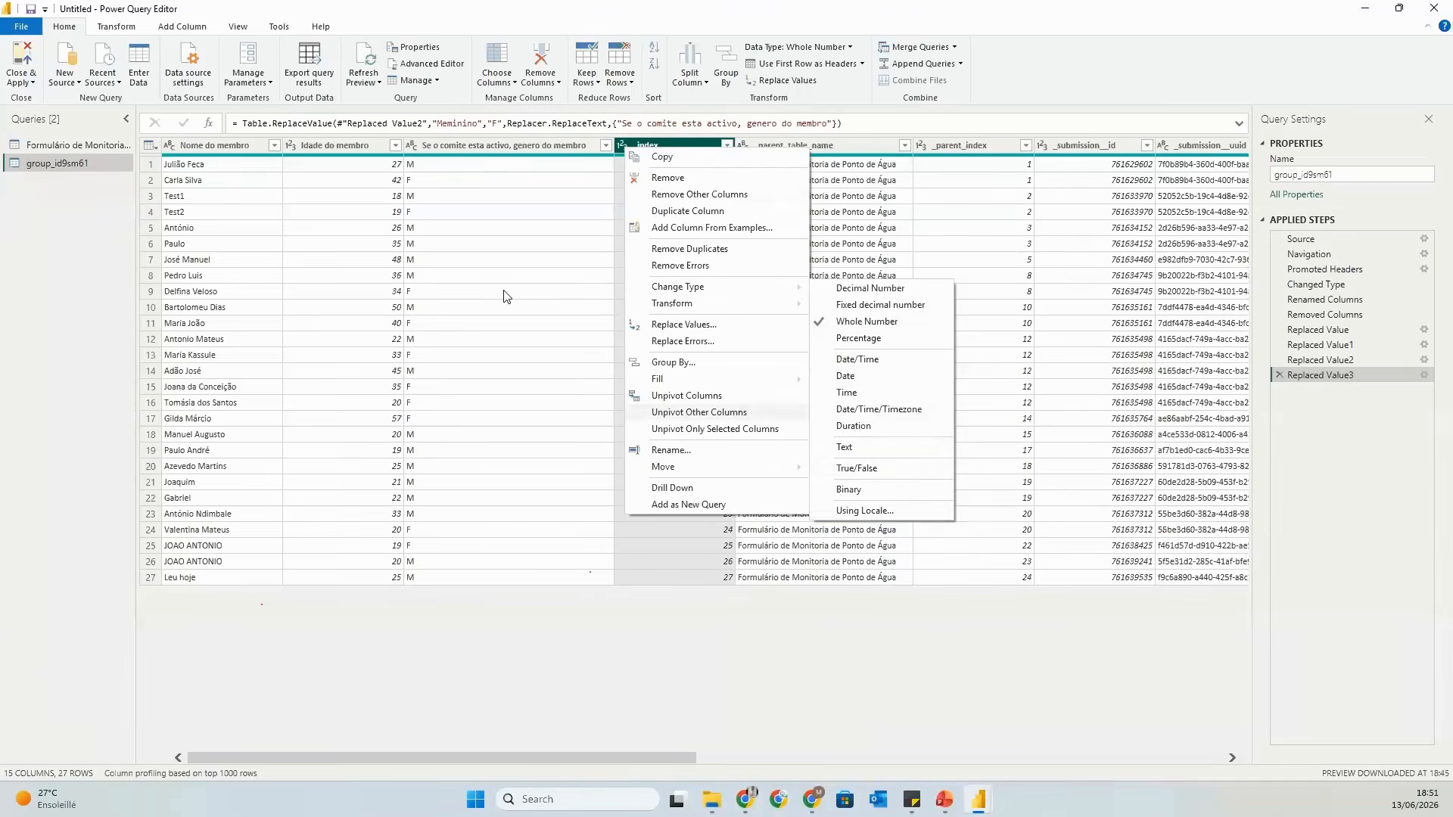
left_click(745, 634)
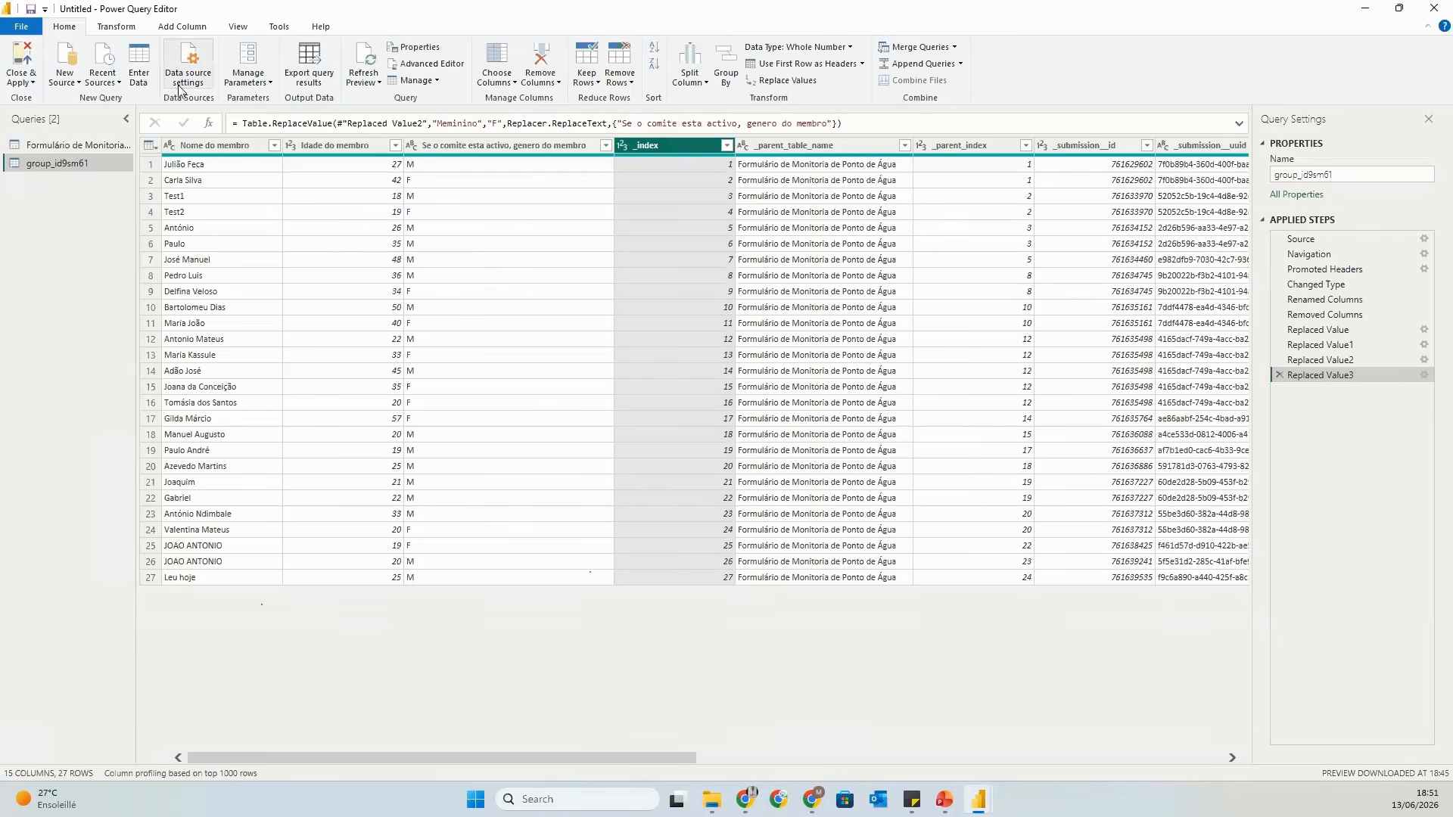
Delete the Replaced Value3 entry from the applied steps of the group_id9sm61 query.
left_click(23, 80)
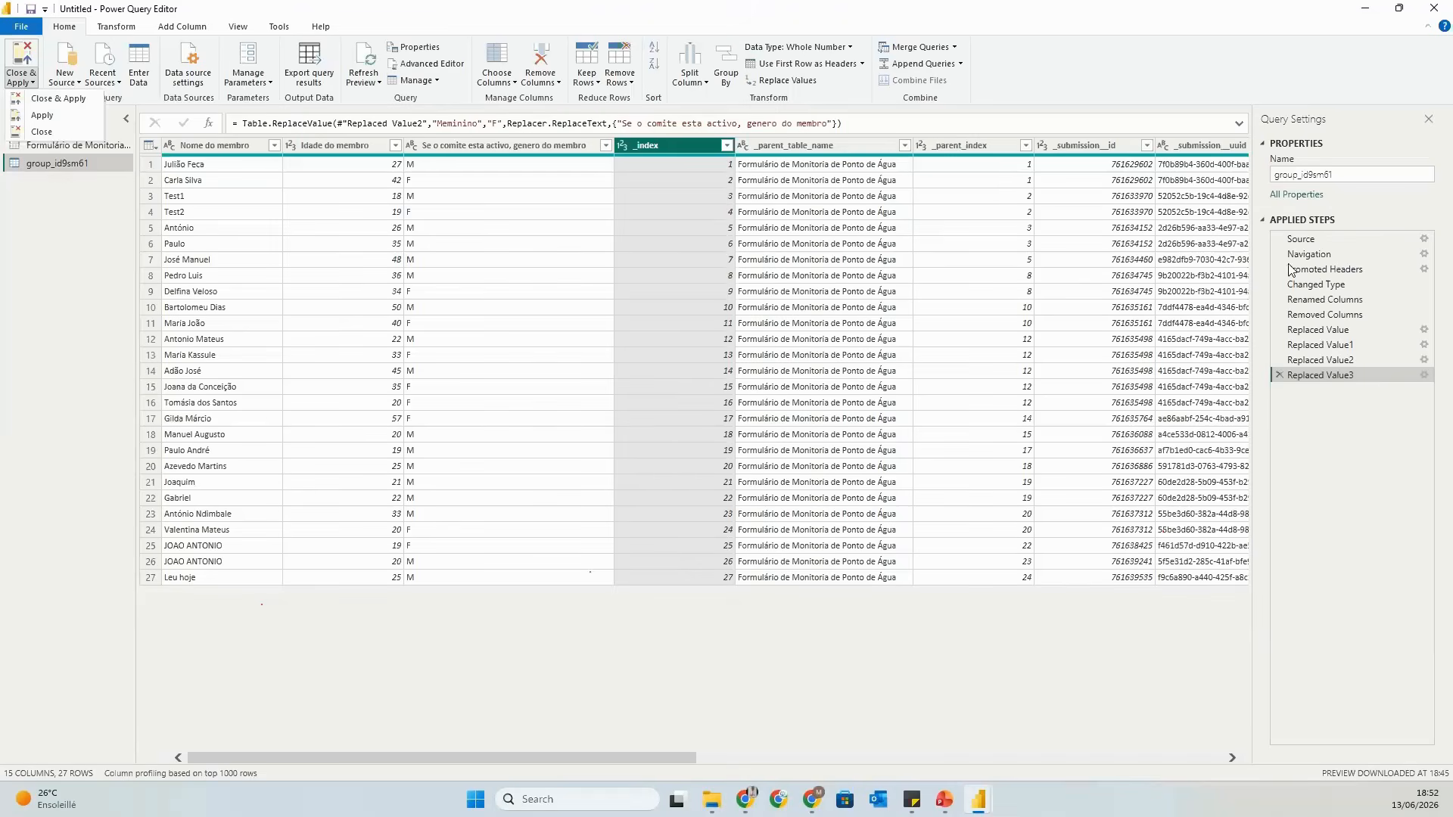
left_click(1312, 344)
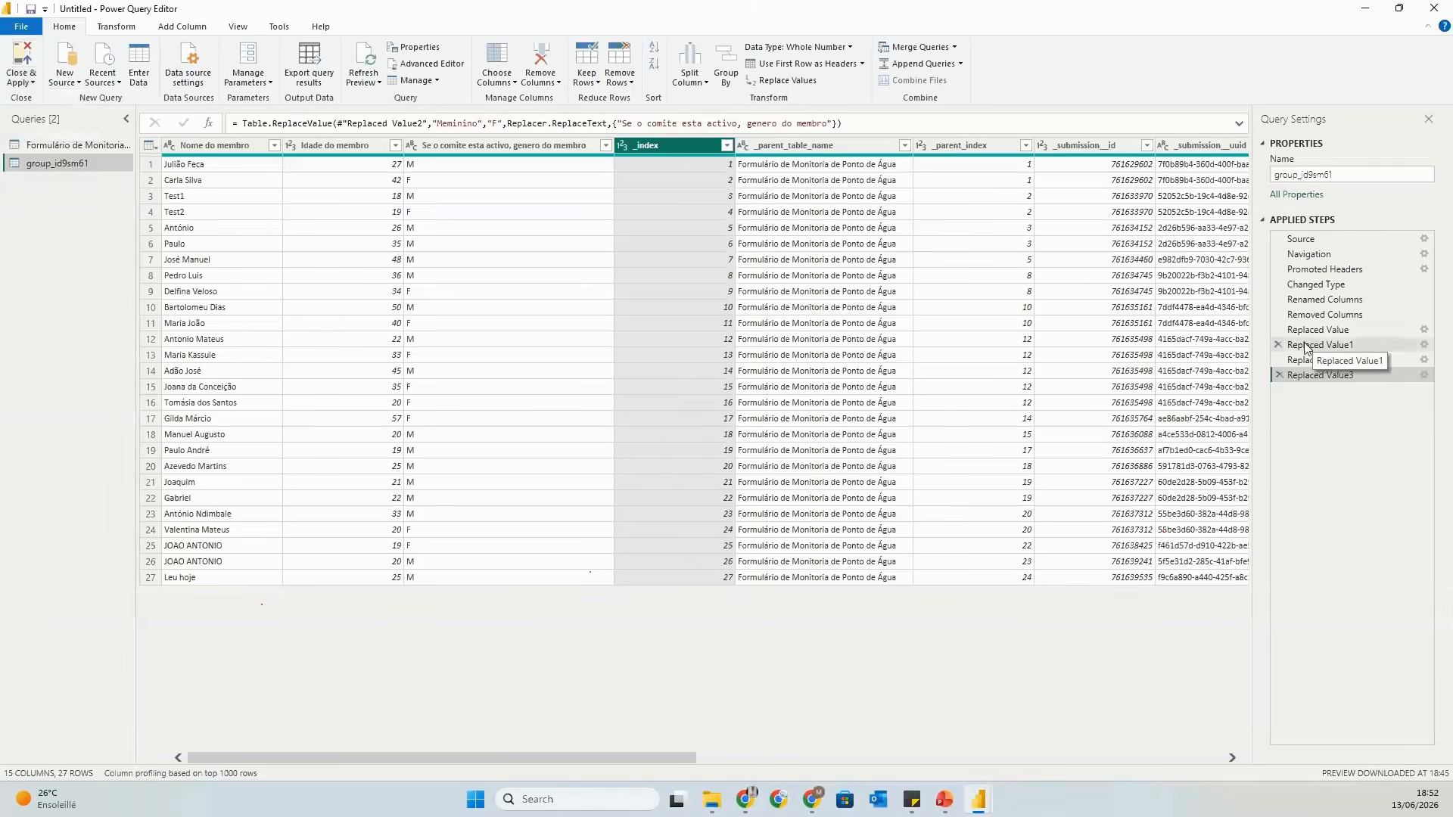
left_click(1279, 376)
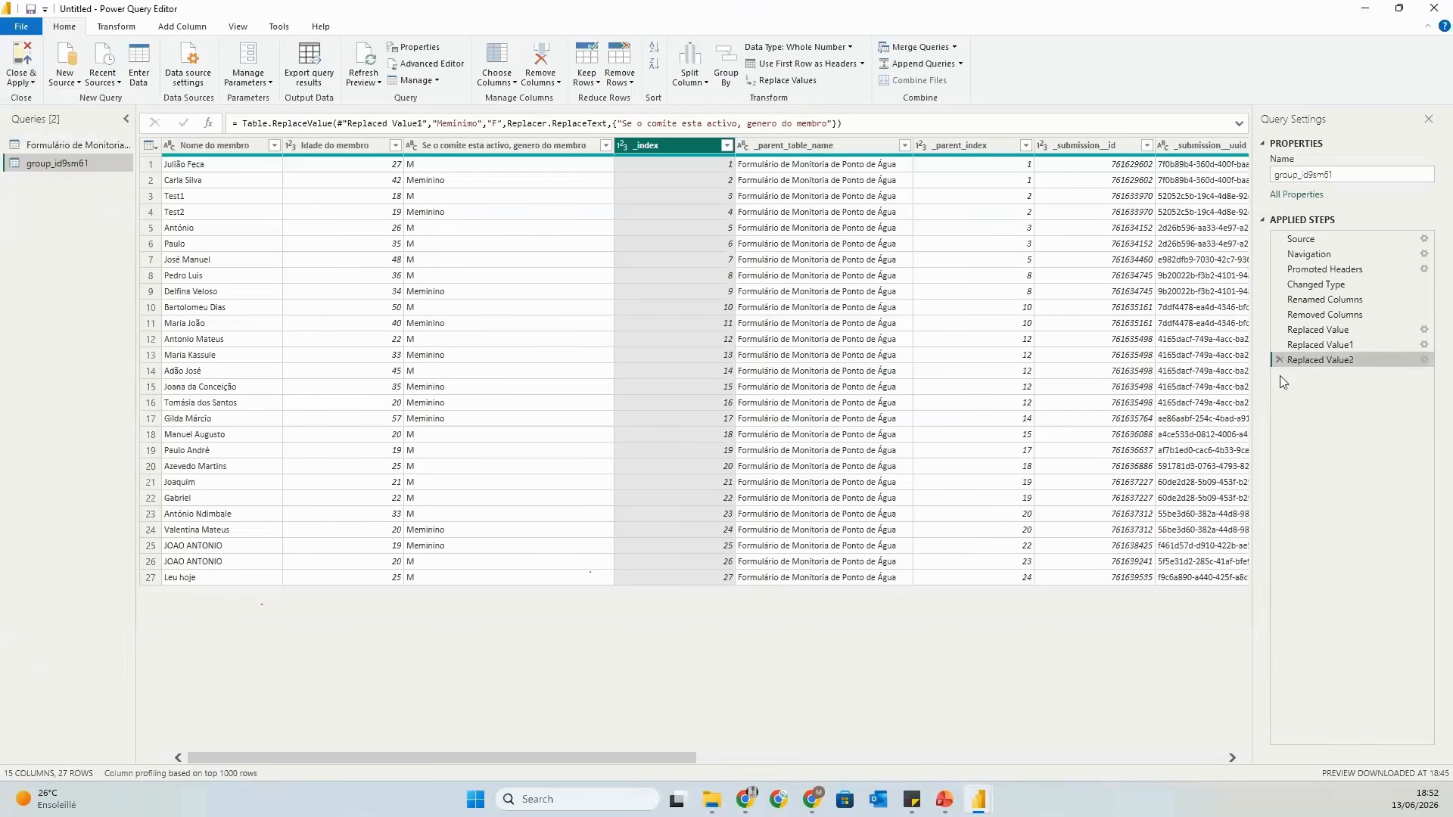
Delete the Replaced Value2, Replaced Value1 and Replaced Value steps of group_id9sm61, and close the Power Query Editor with the changes applied.
left_click(1279, 360)
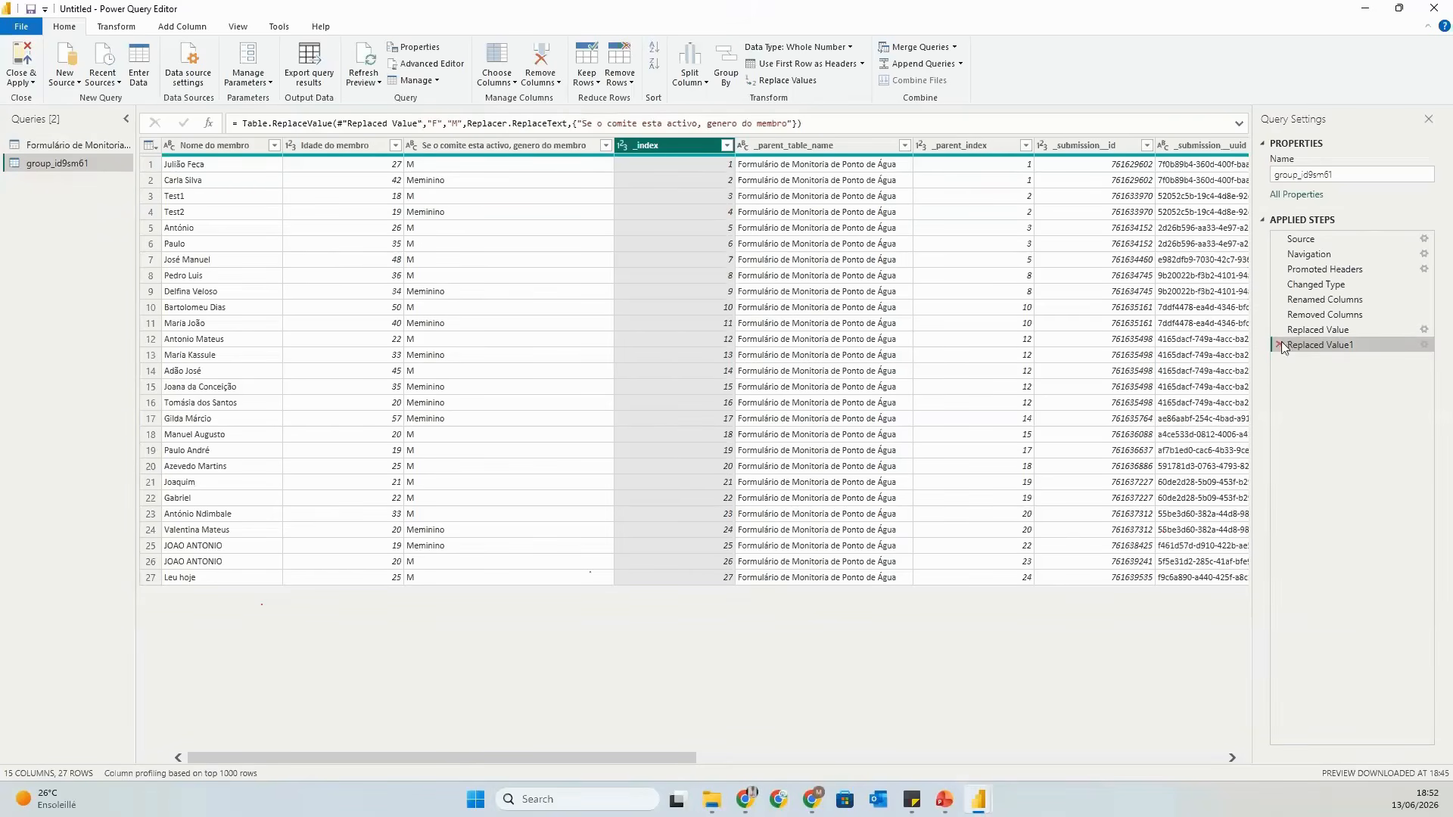
left_click(1280, 345)
left_click(1279, 329)
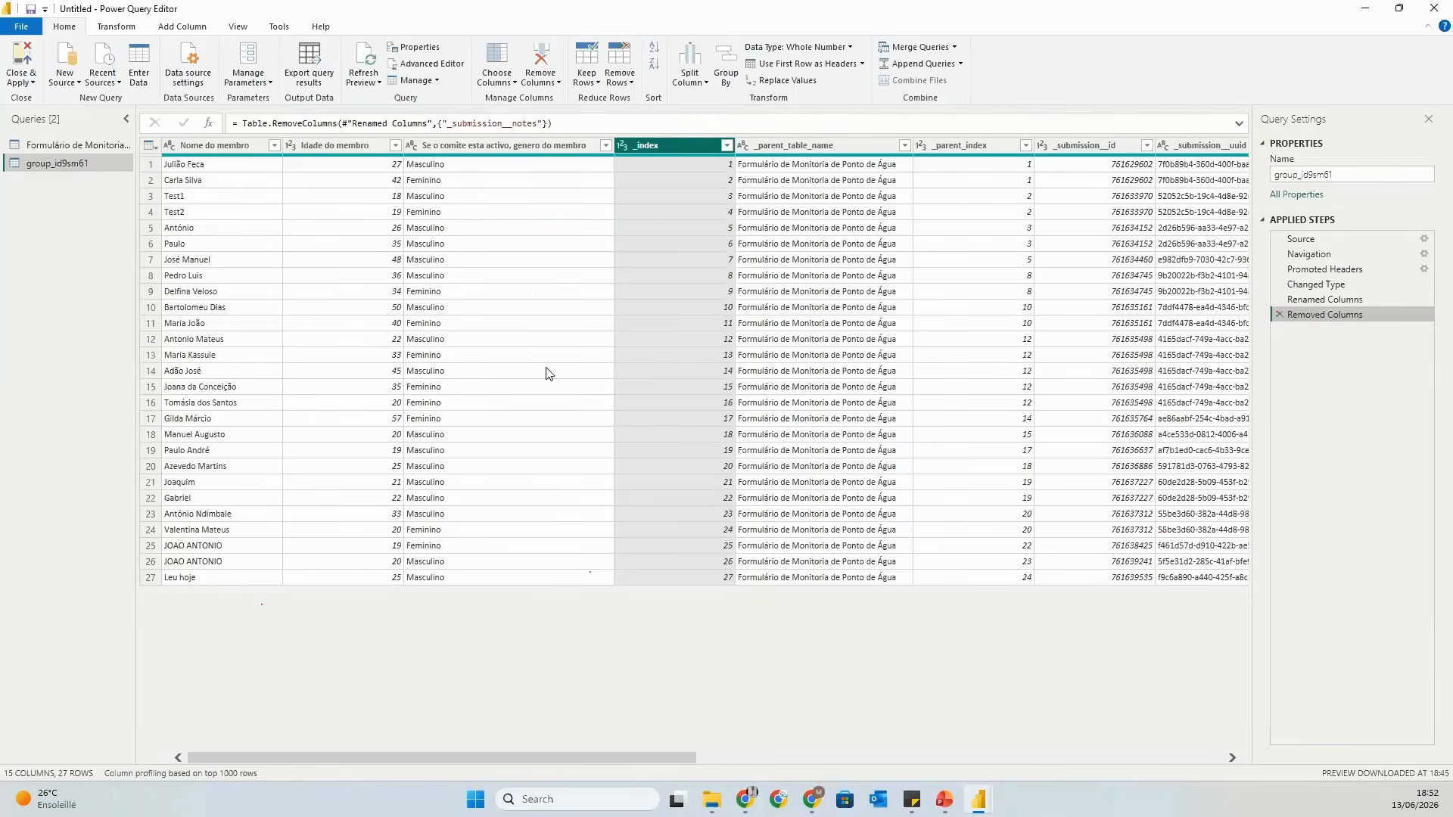
left_click(22, 83)
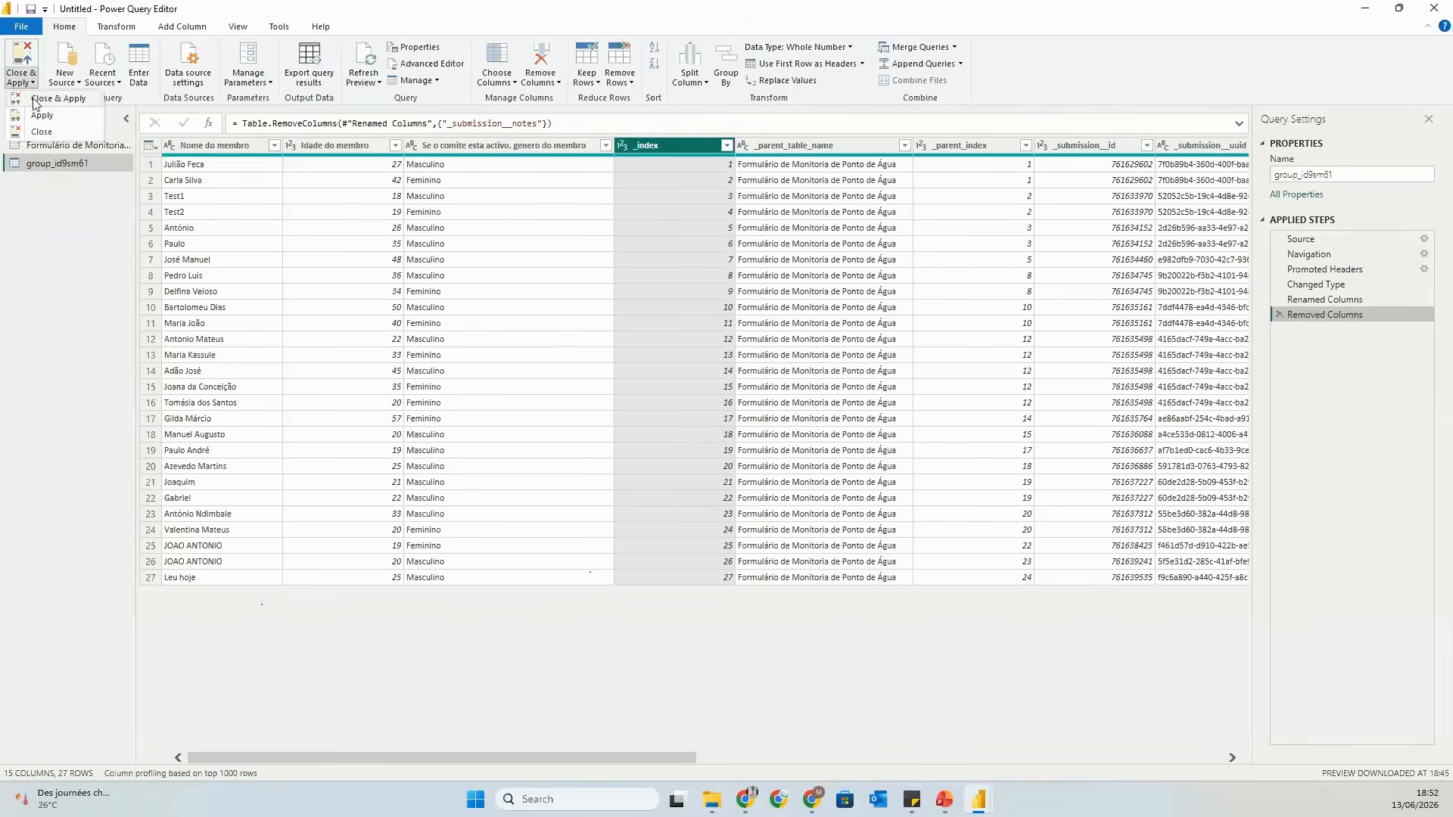
left_click(39, 132)
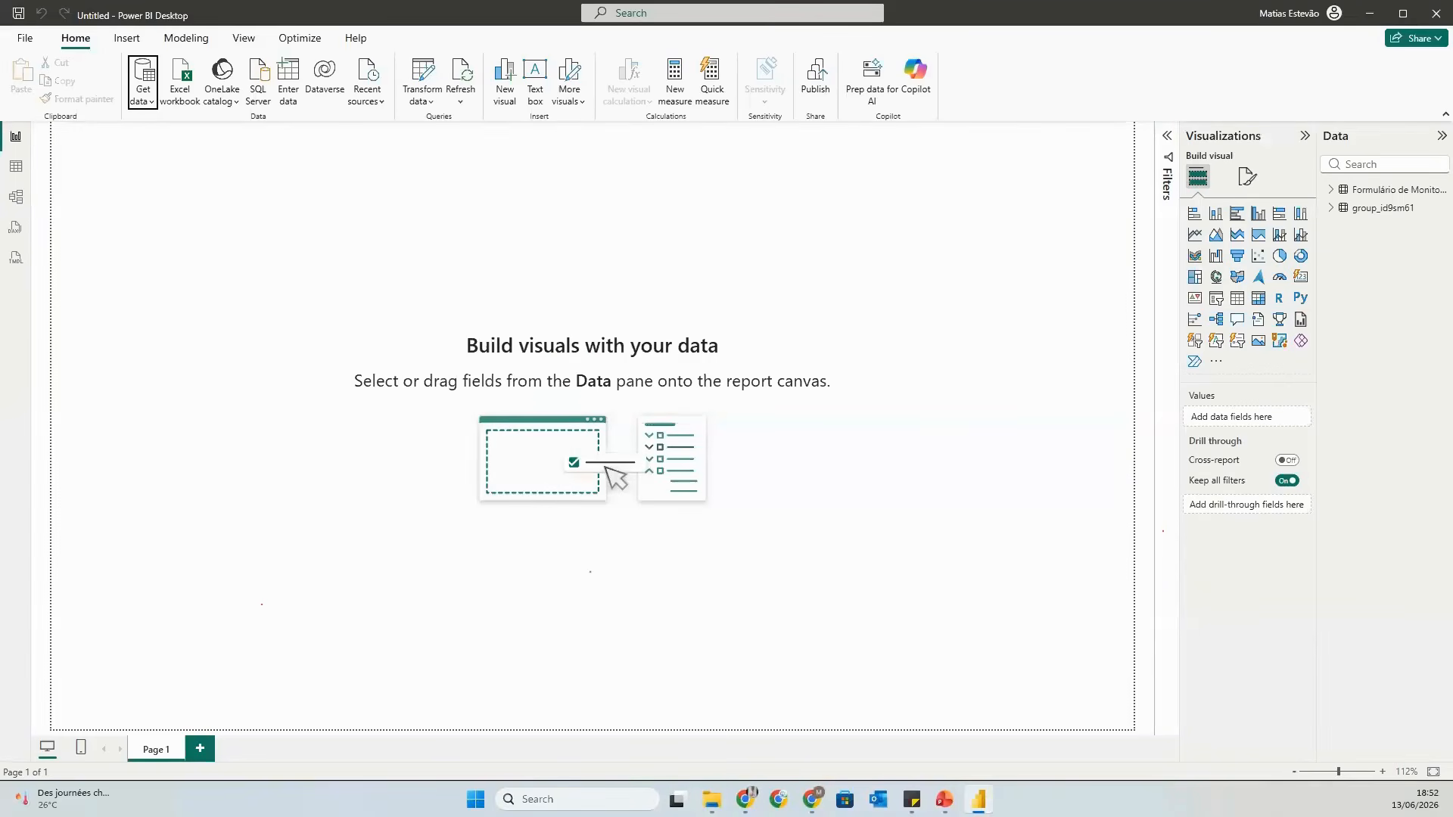
Expand the Formulário de Monitoria de P and group_id9sm61 tables in a widened field list and review their fields.
left_click(1337, 193)
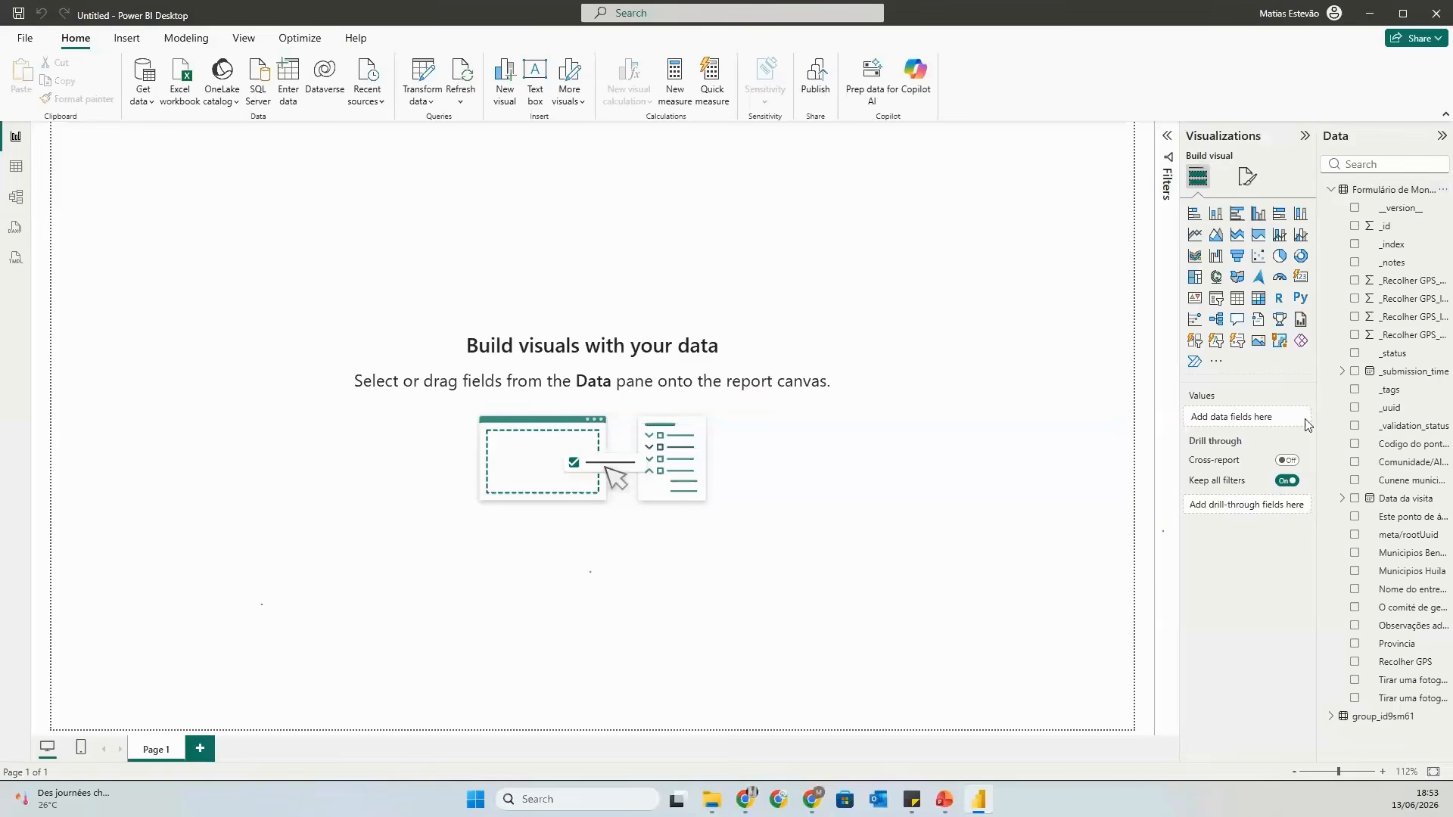
left_click_drag(1316, 399, 1200, 398)
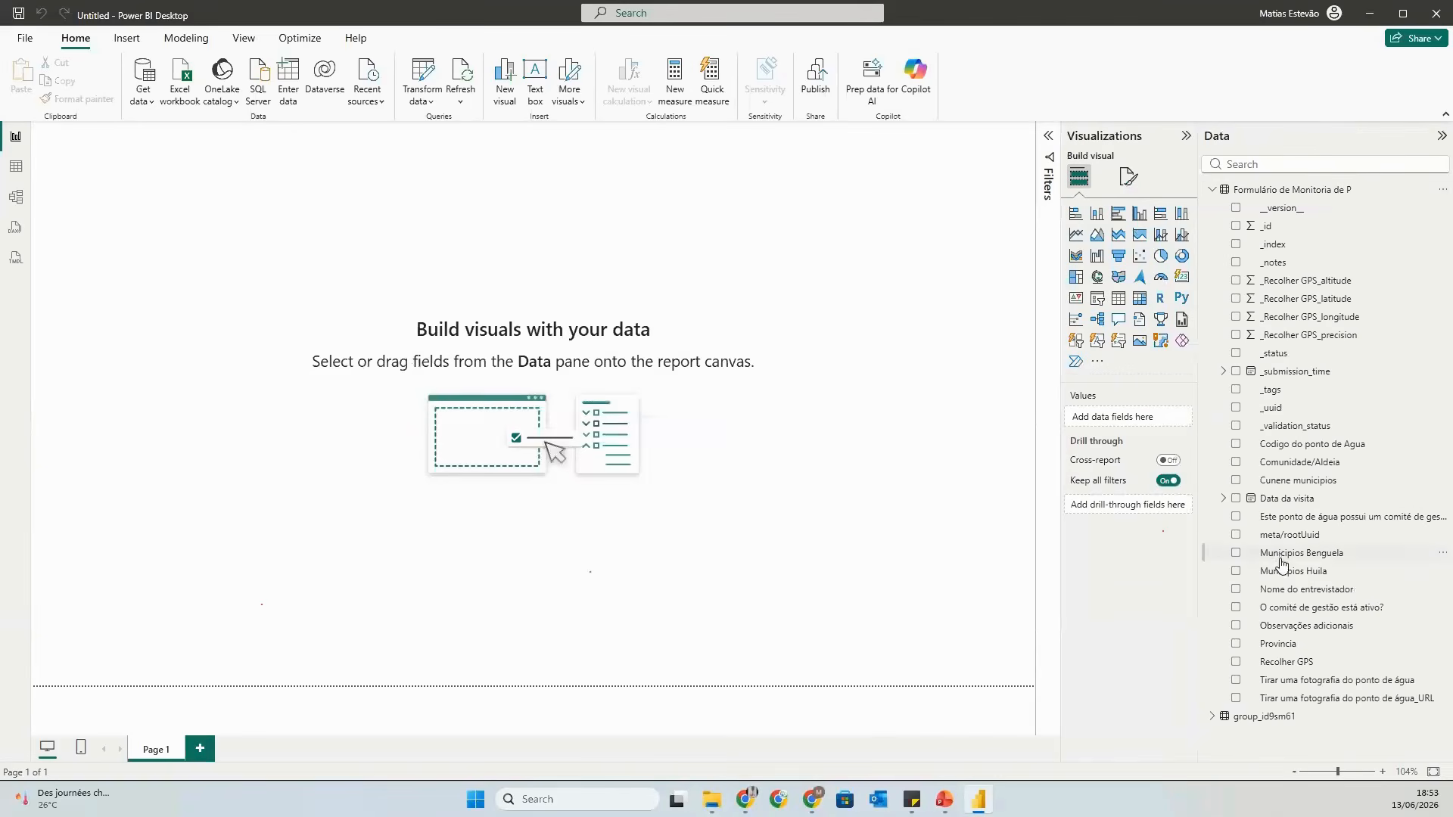
left_click(1222, 719)
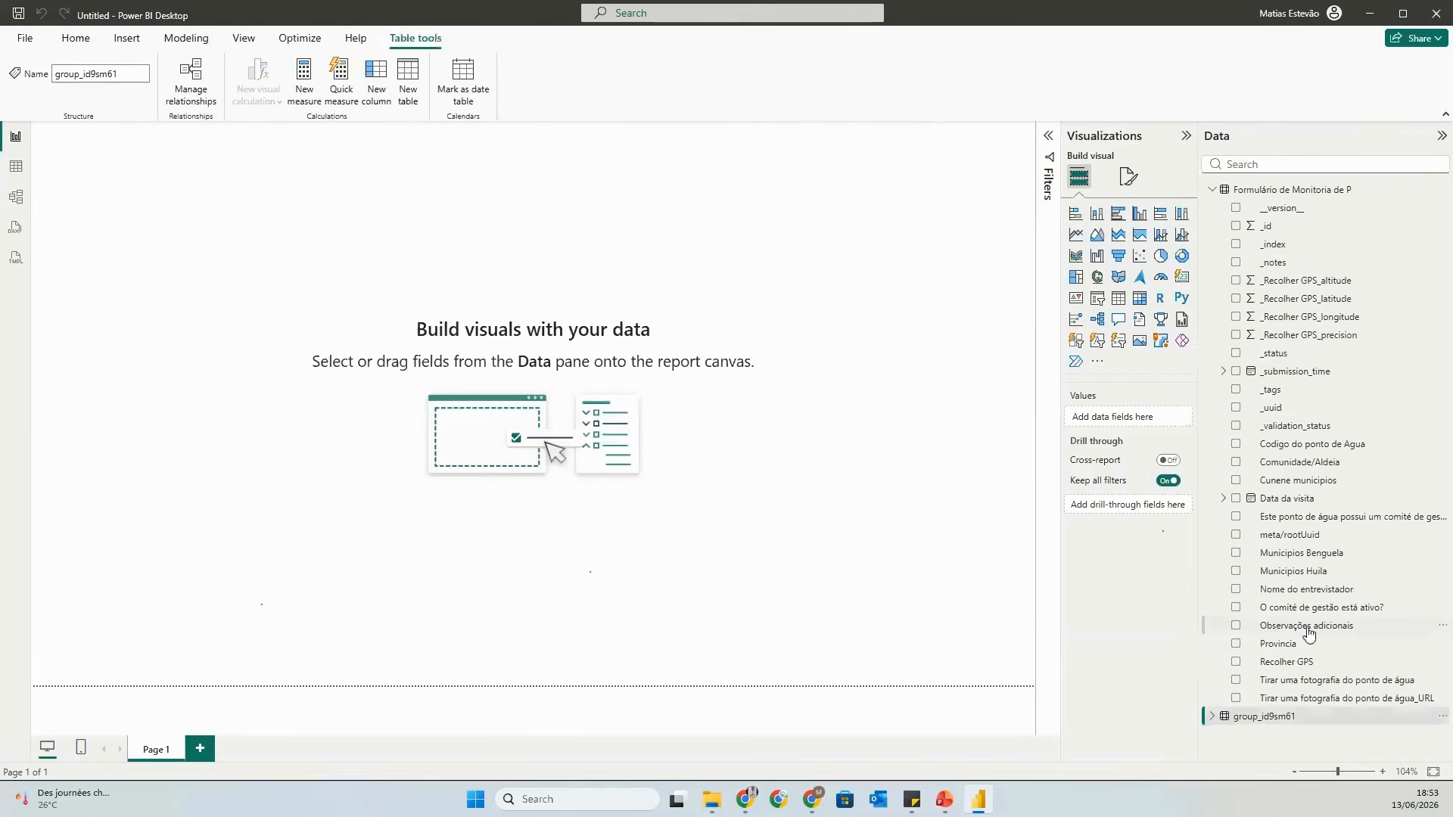
left_click(1215, 717)
scroll(1248, 681, "down", 3)
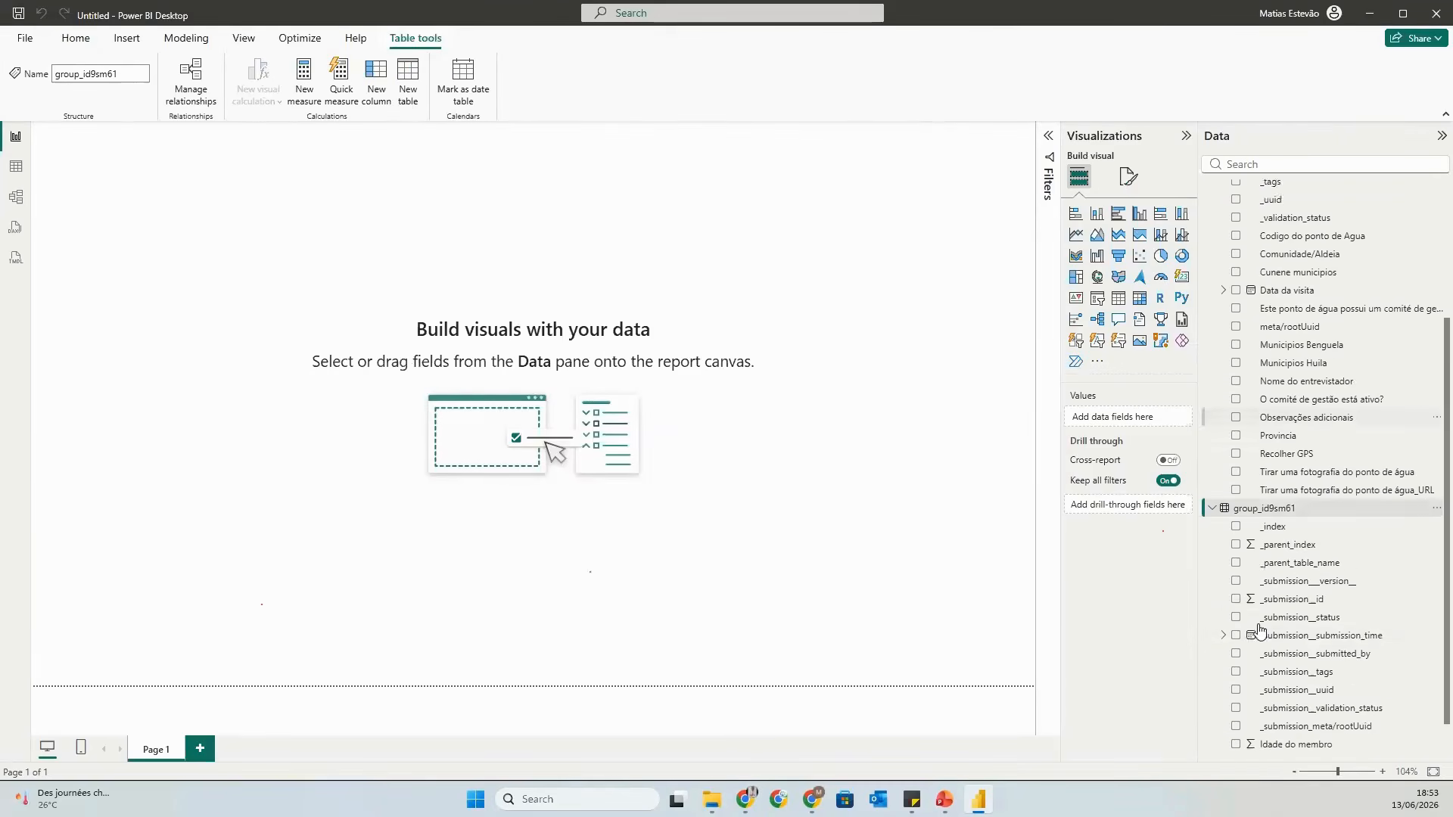
scroll(1257, 636, "up", 1)
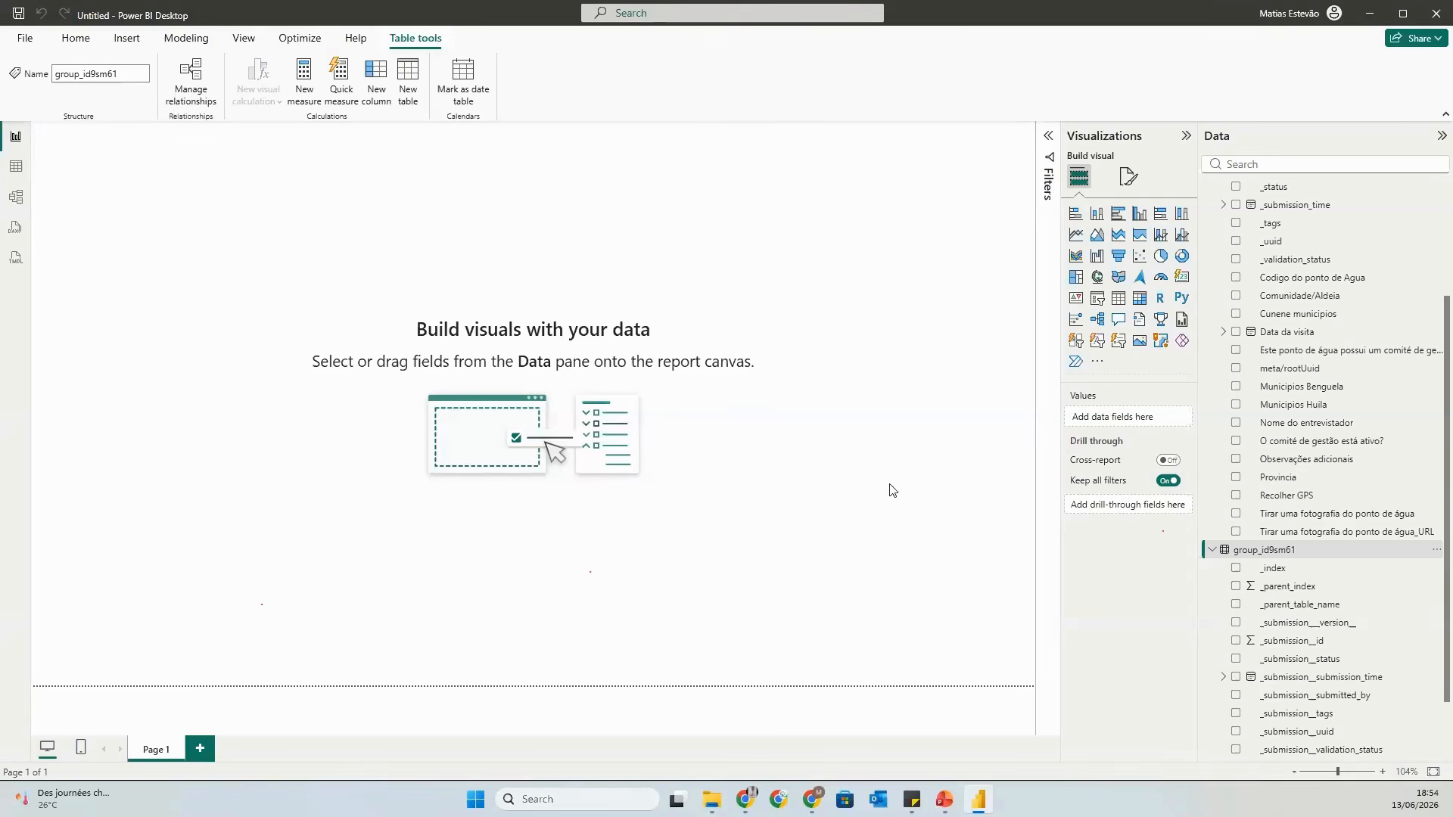
Inspect the loaded rows of Formulário de Monitoria de P and group_id9sm61 in Table view and return to Report view.
left_click(17, 168)
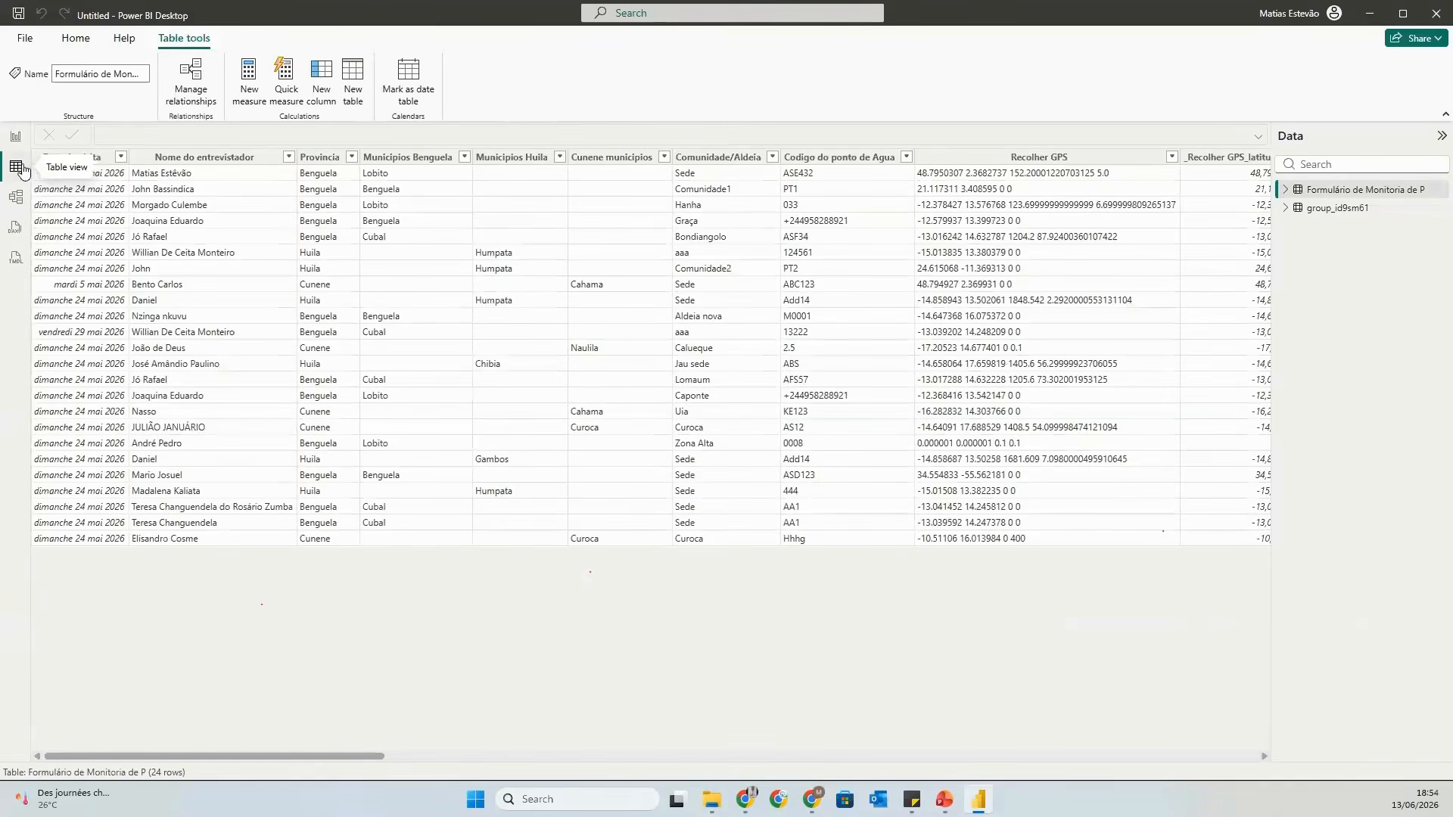
left_click(1330, 210)
left_click_drag(789, 755, 431, 684)
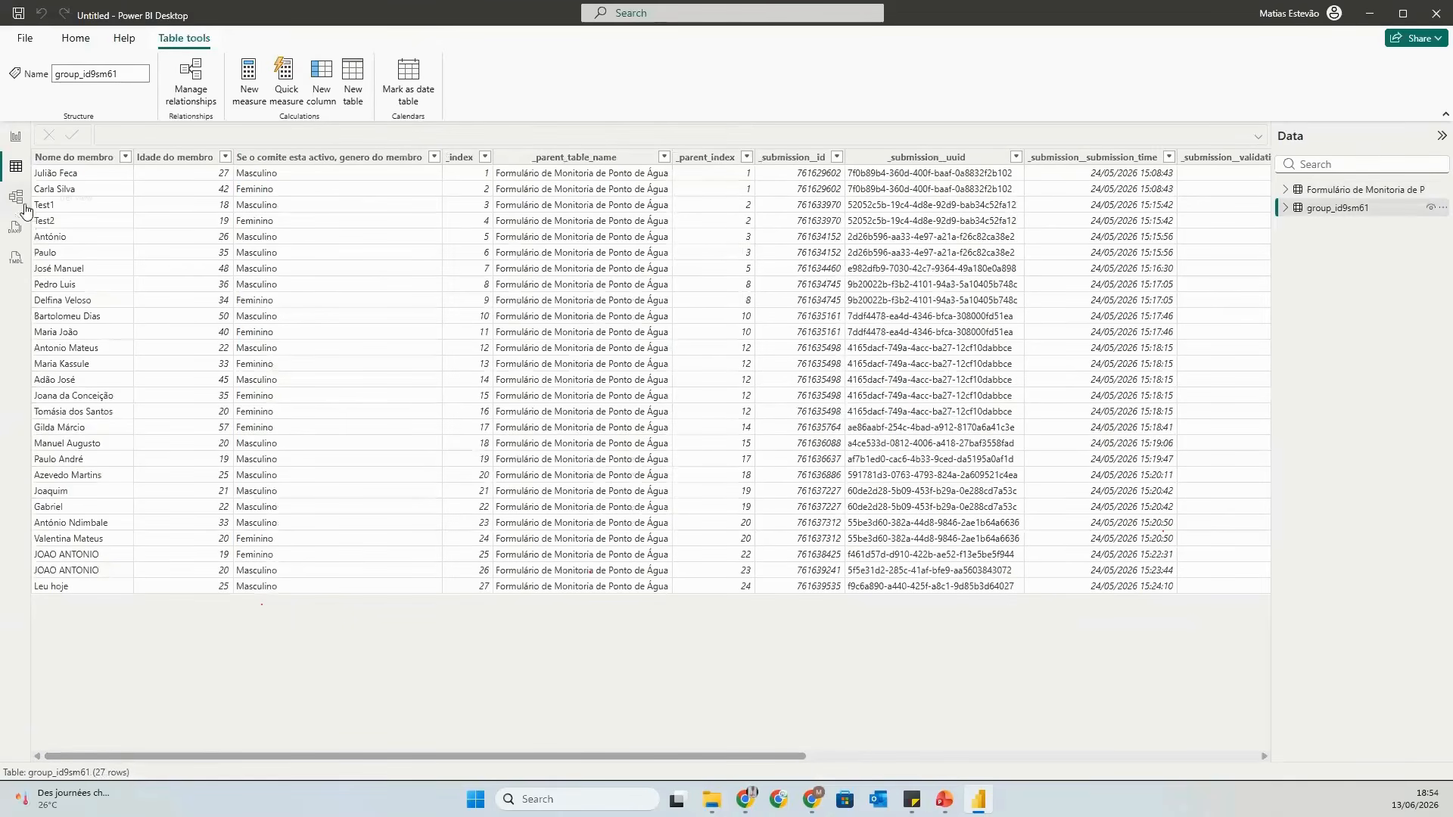
left_click(19, 137)
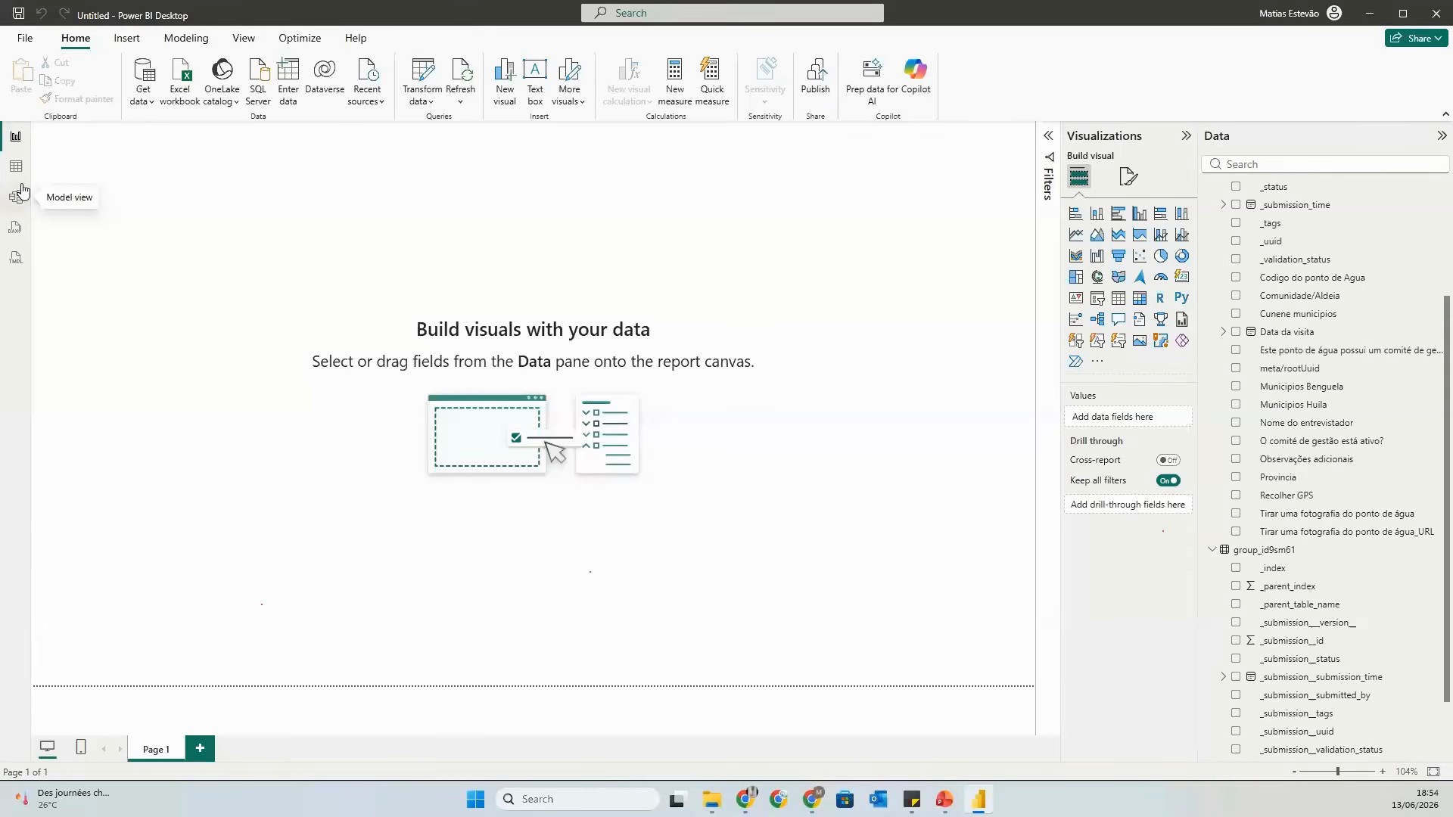
Open Model view and spread the two table cards apart so their relationship line can be followed.
left_click(19, 195)
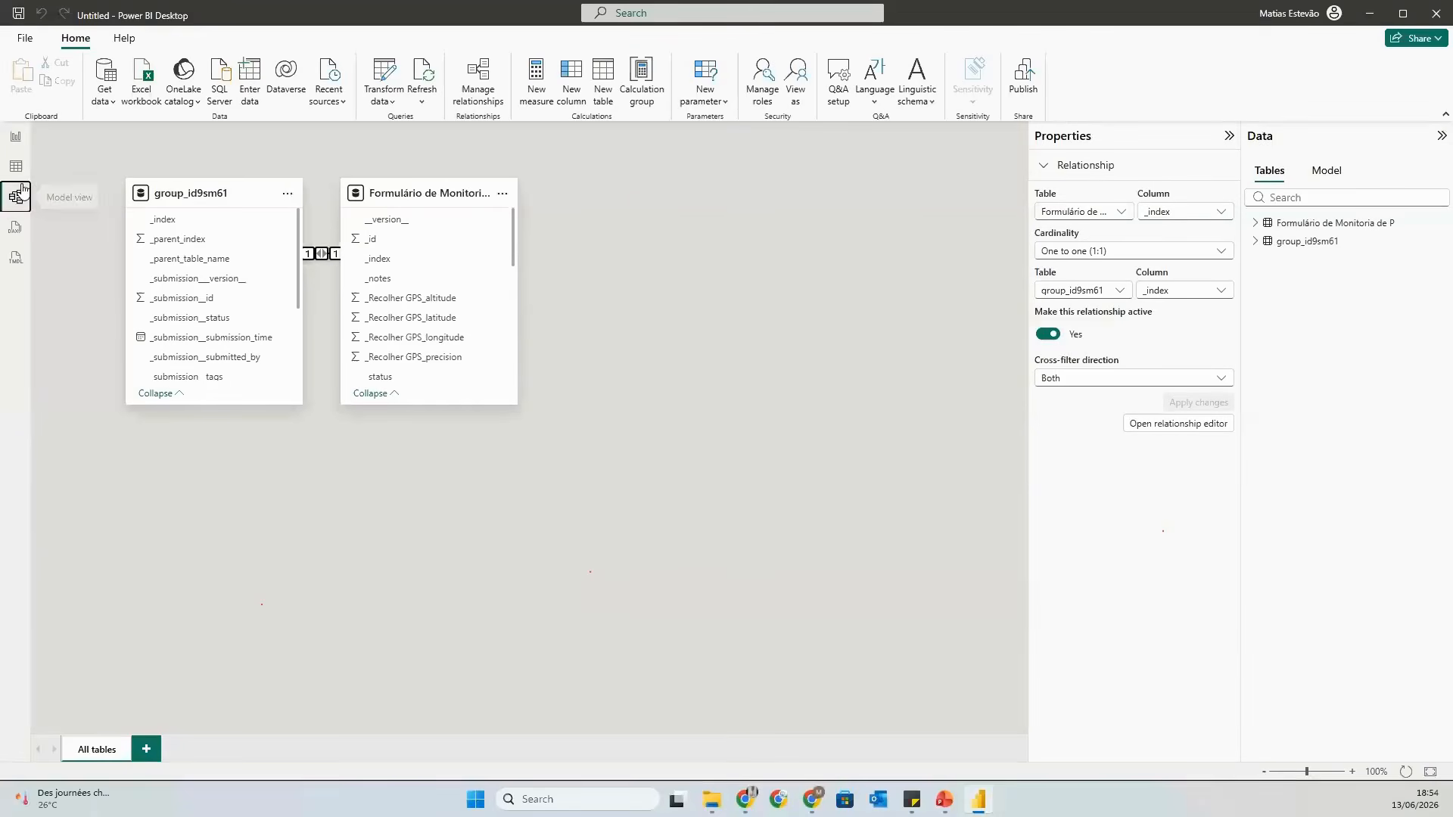
left_click_drag(413, 188, 781, 373)
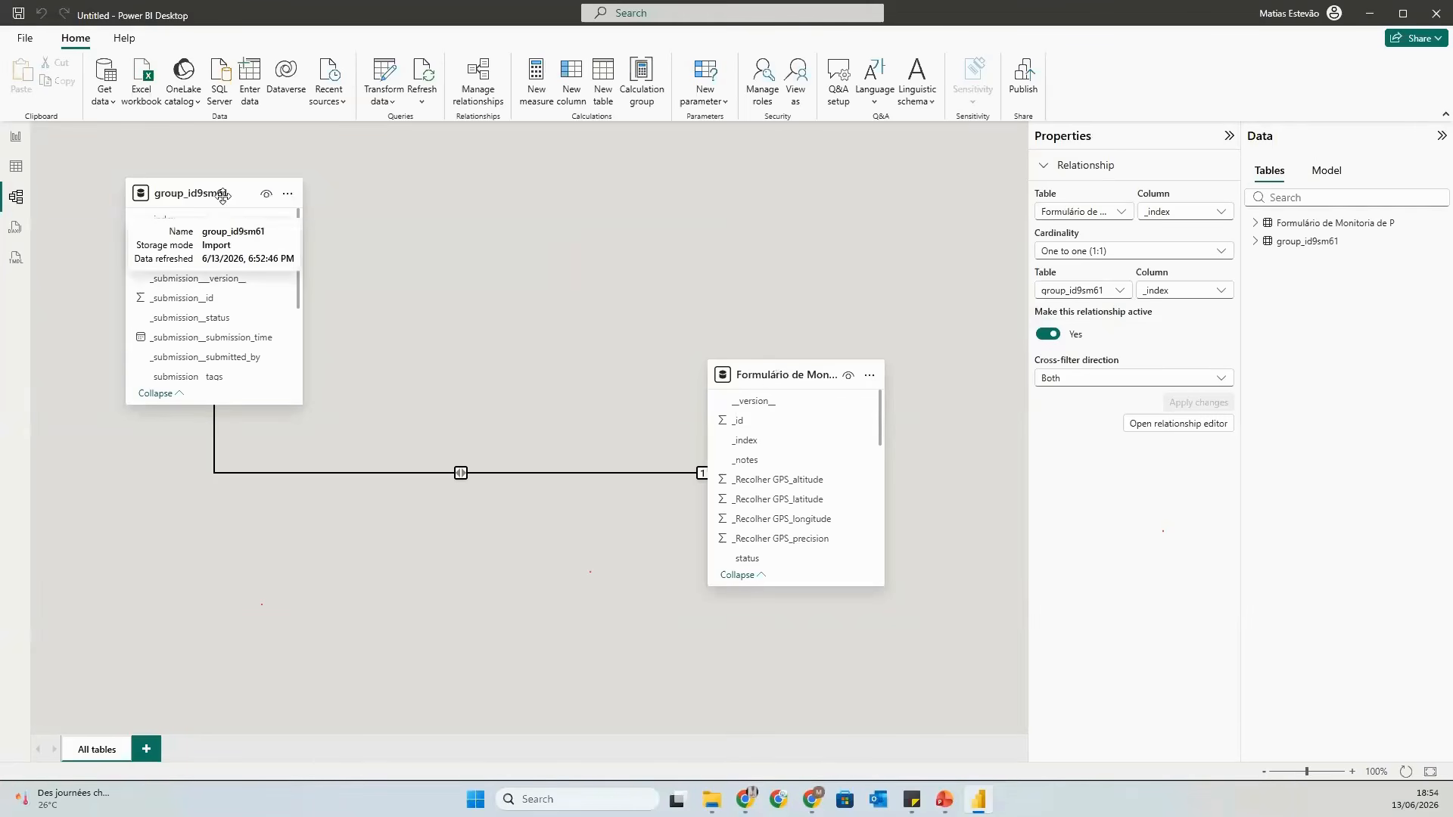
left_click_drag(230, 196, 212, 314)
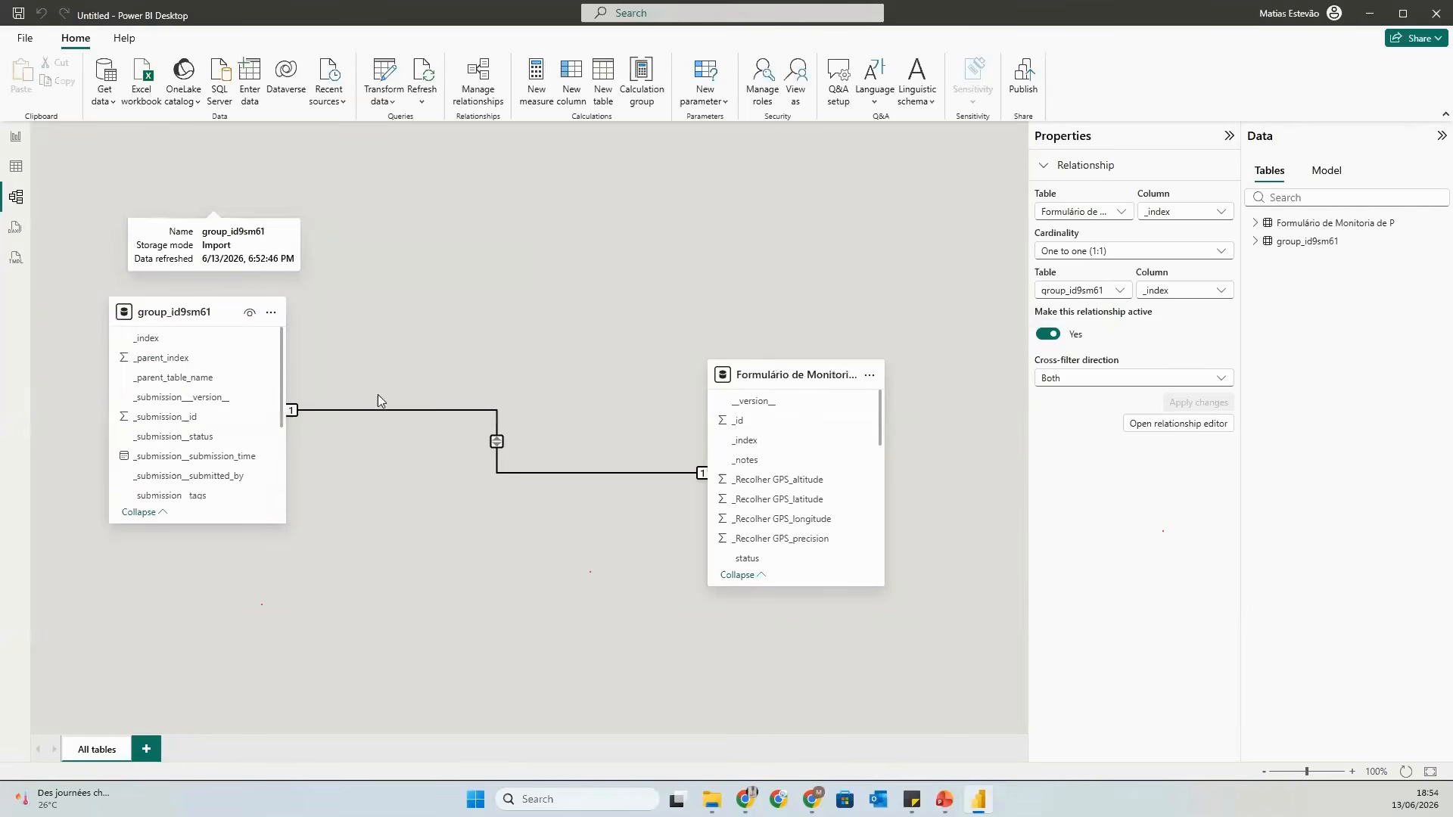
Delete the one-to-one relationship between group_id9sm61 and Formulário de Monitoria de P.
right_click(703, 477)
left_click(723, 485)
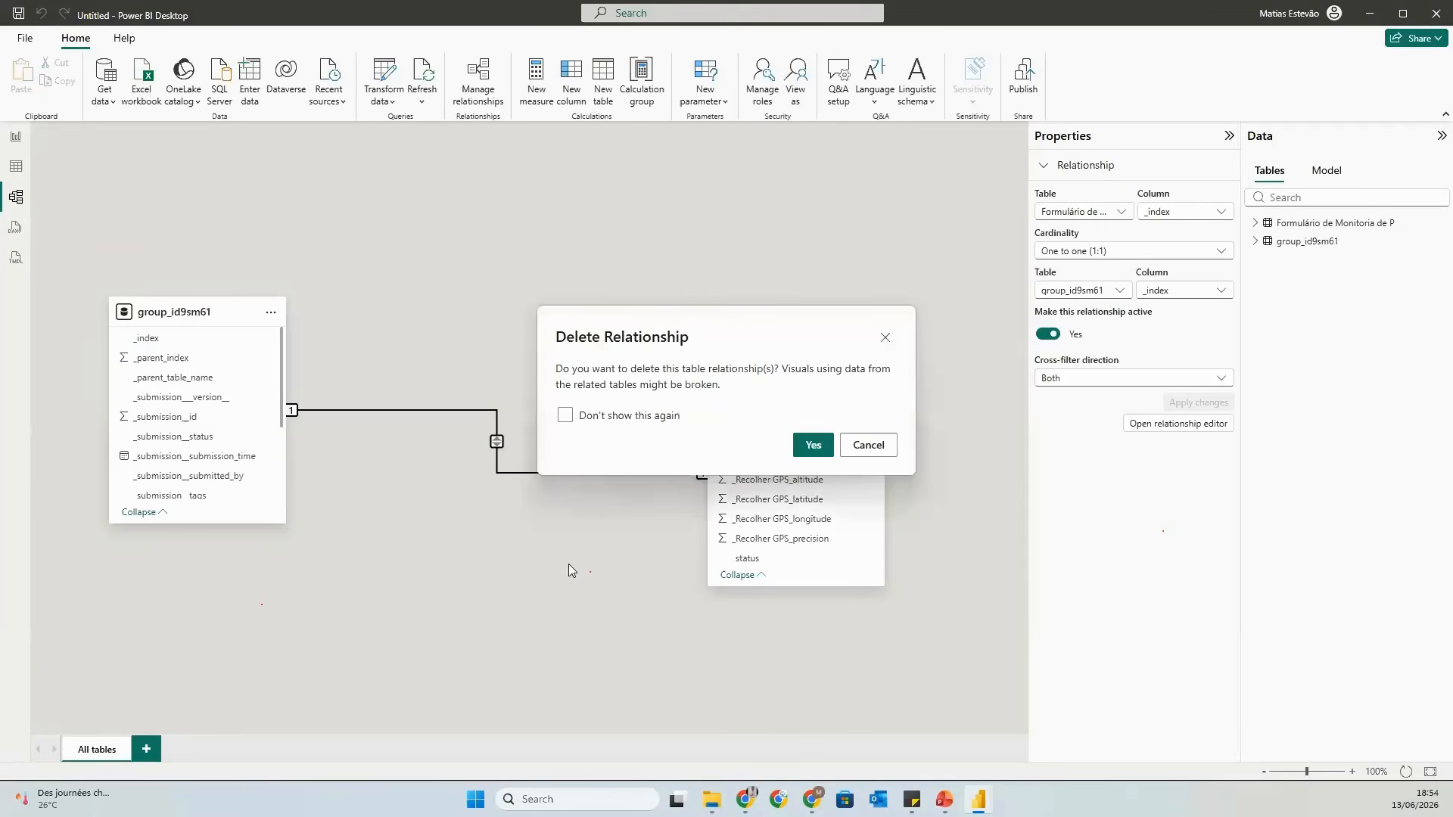
left_click(814, 453)
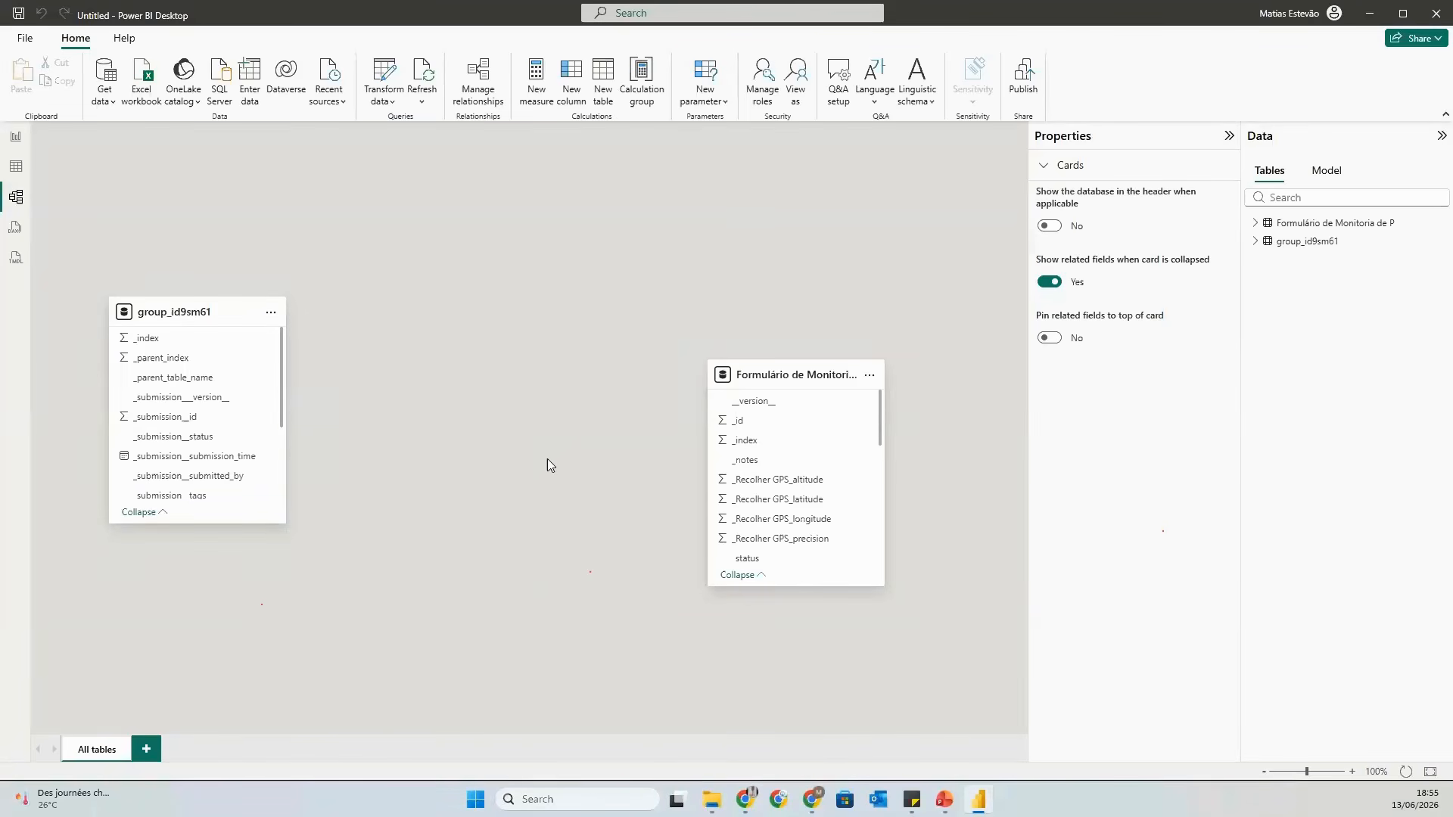
Start a new relationship from the Formulário de Monitoria de P table to the group_id9sm61 table.
left_click(483, 76)
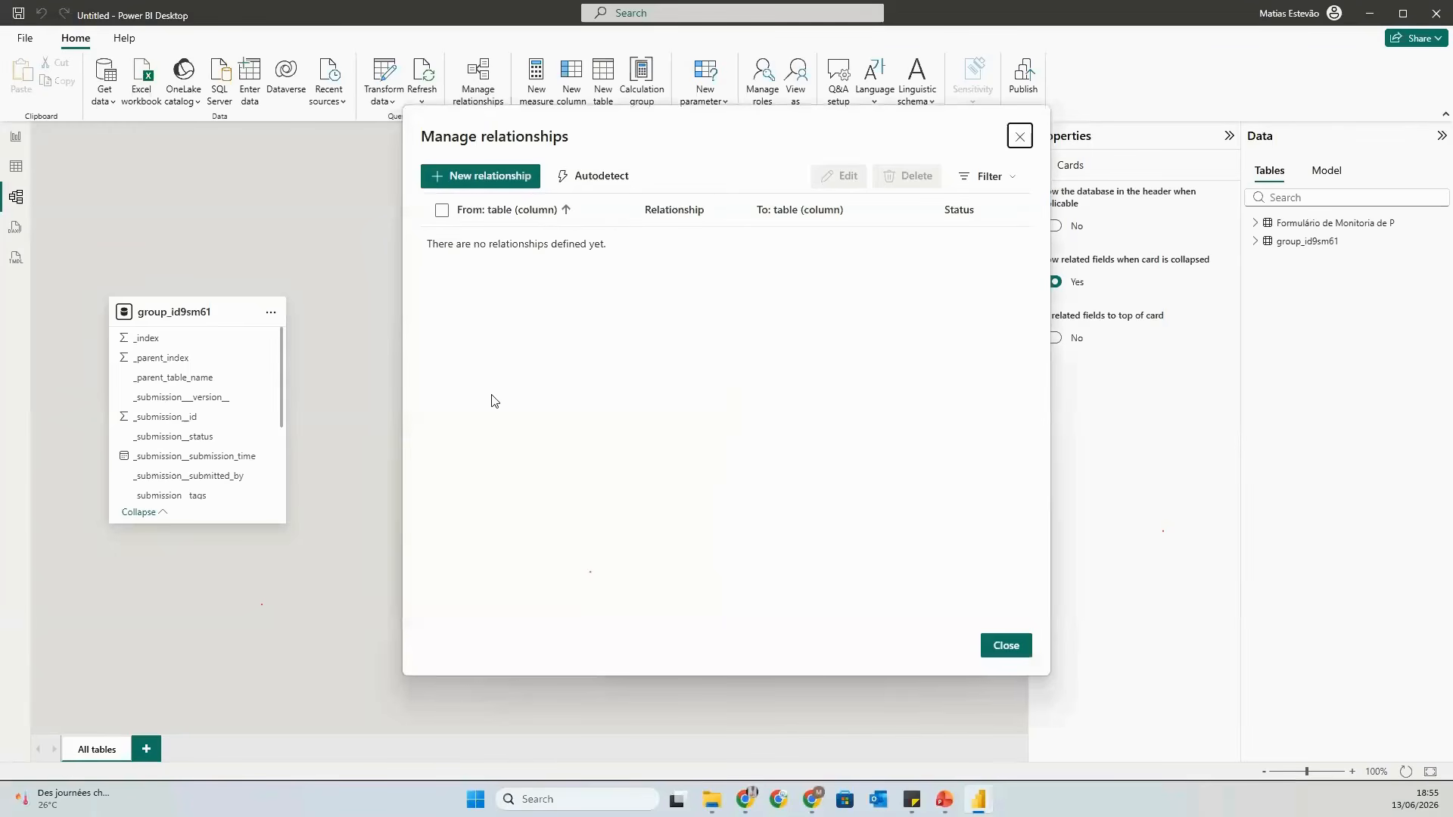
left_click(480, 177)
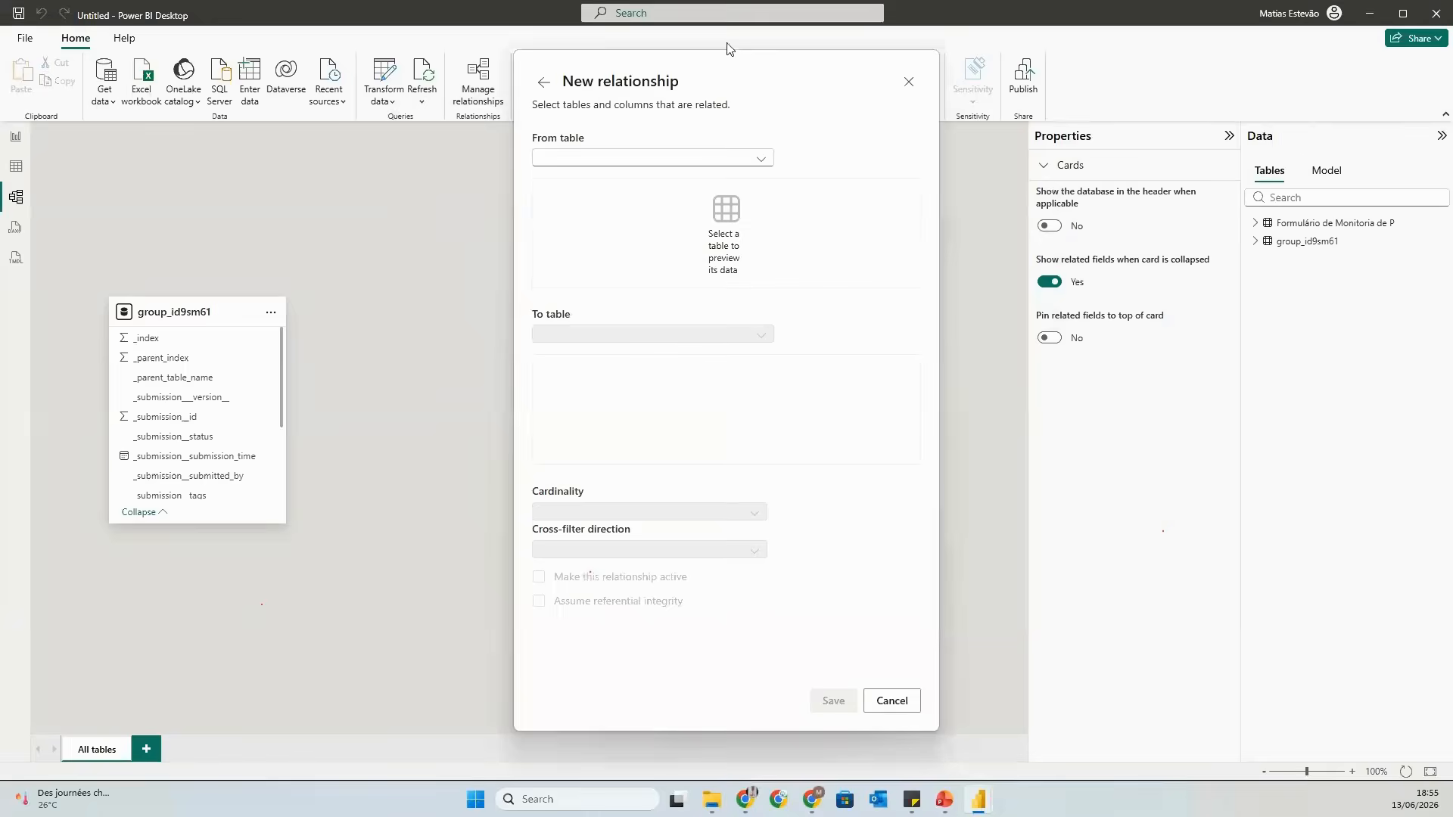
left_click_drag(727, 70, 1026, 28)
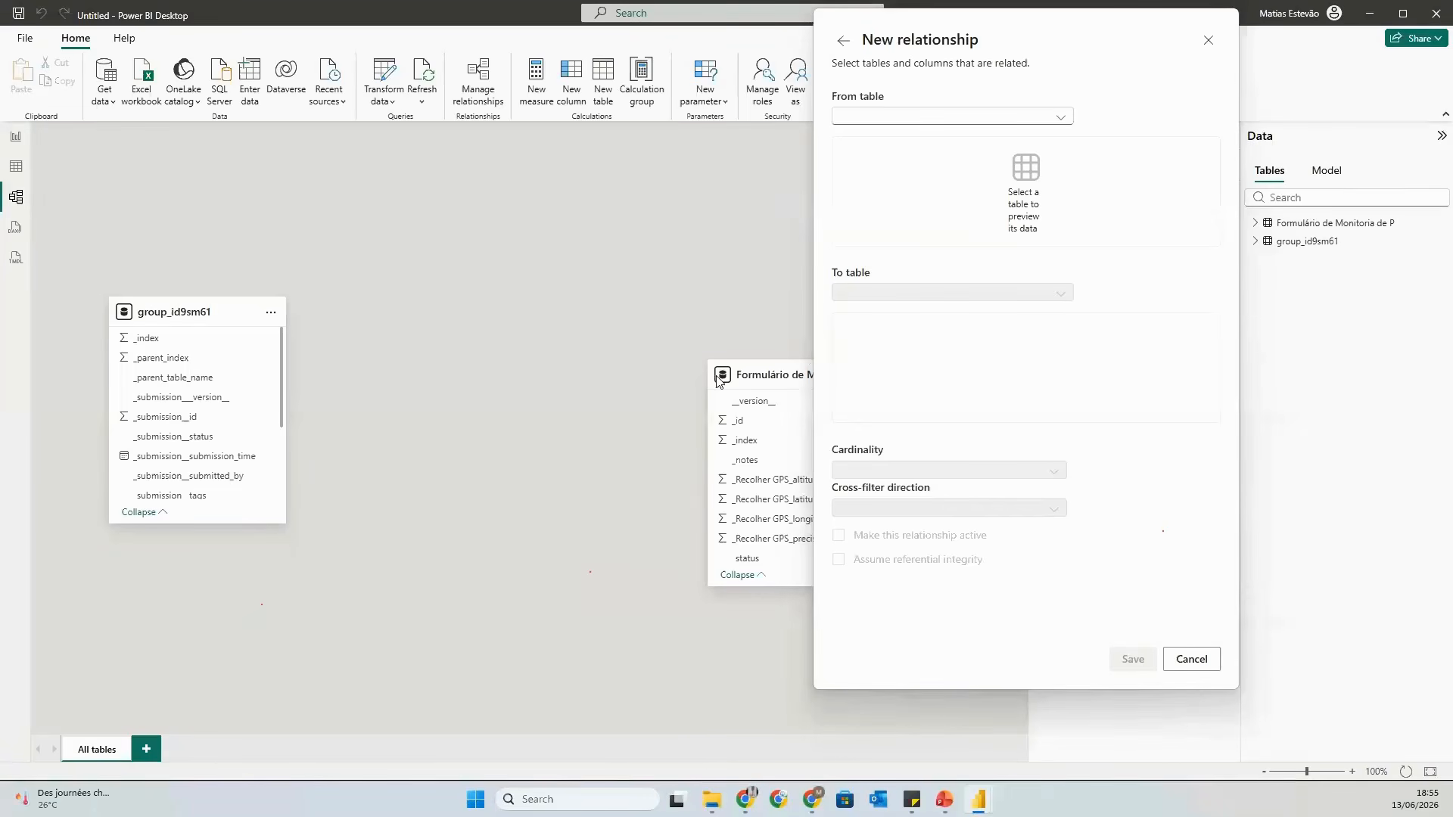
left_click(934, 120)
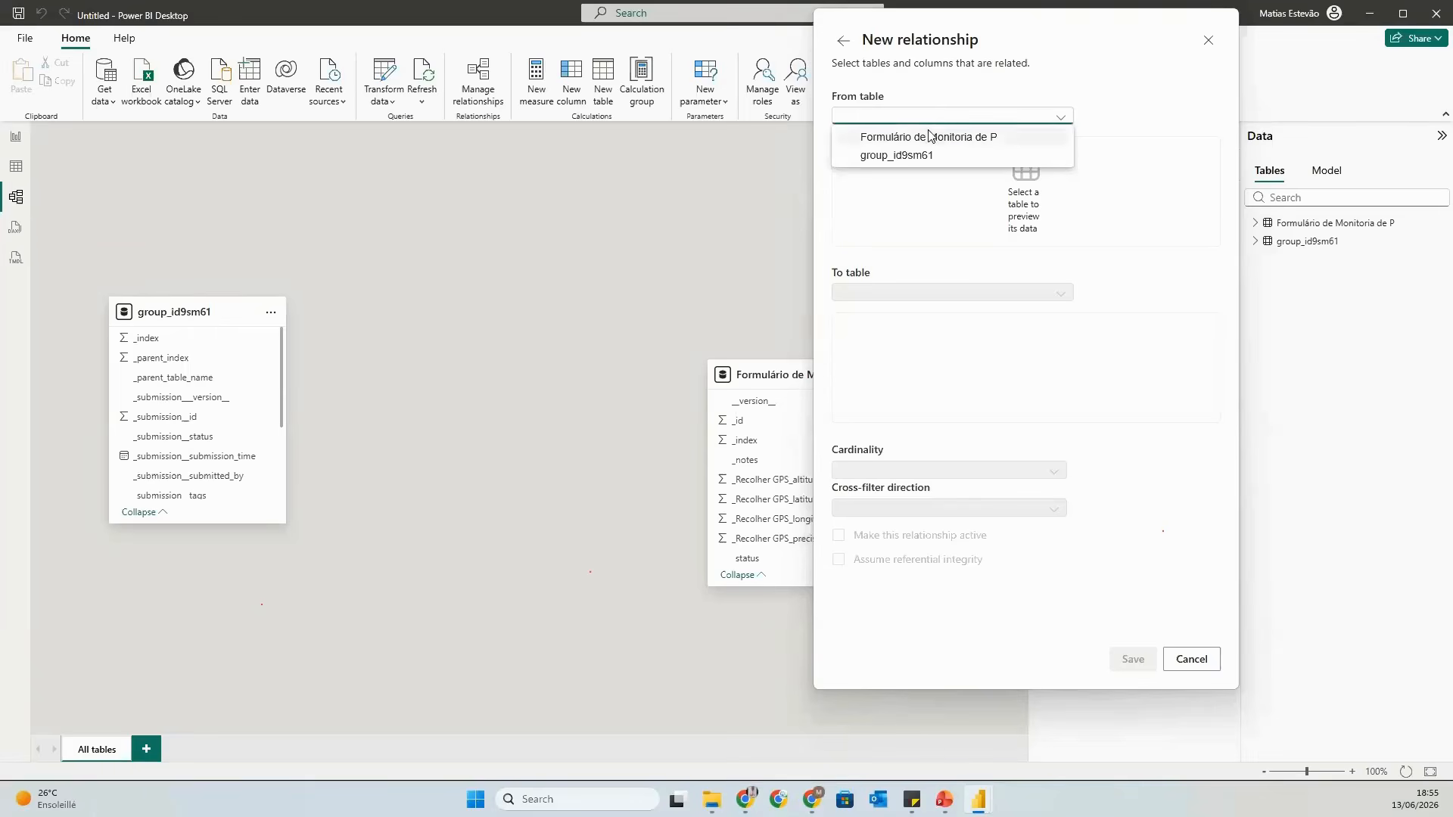
left_click(930, 136)
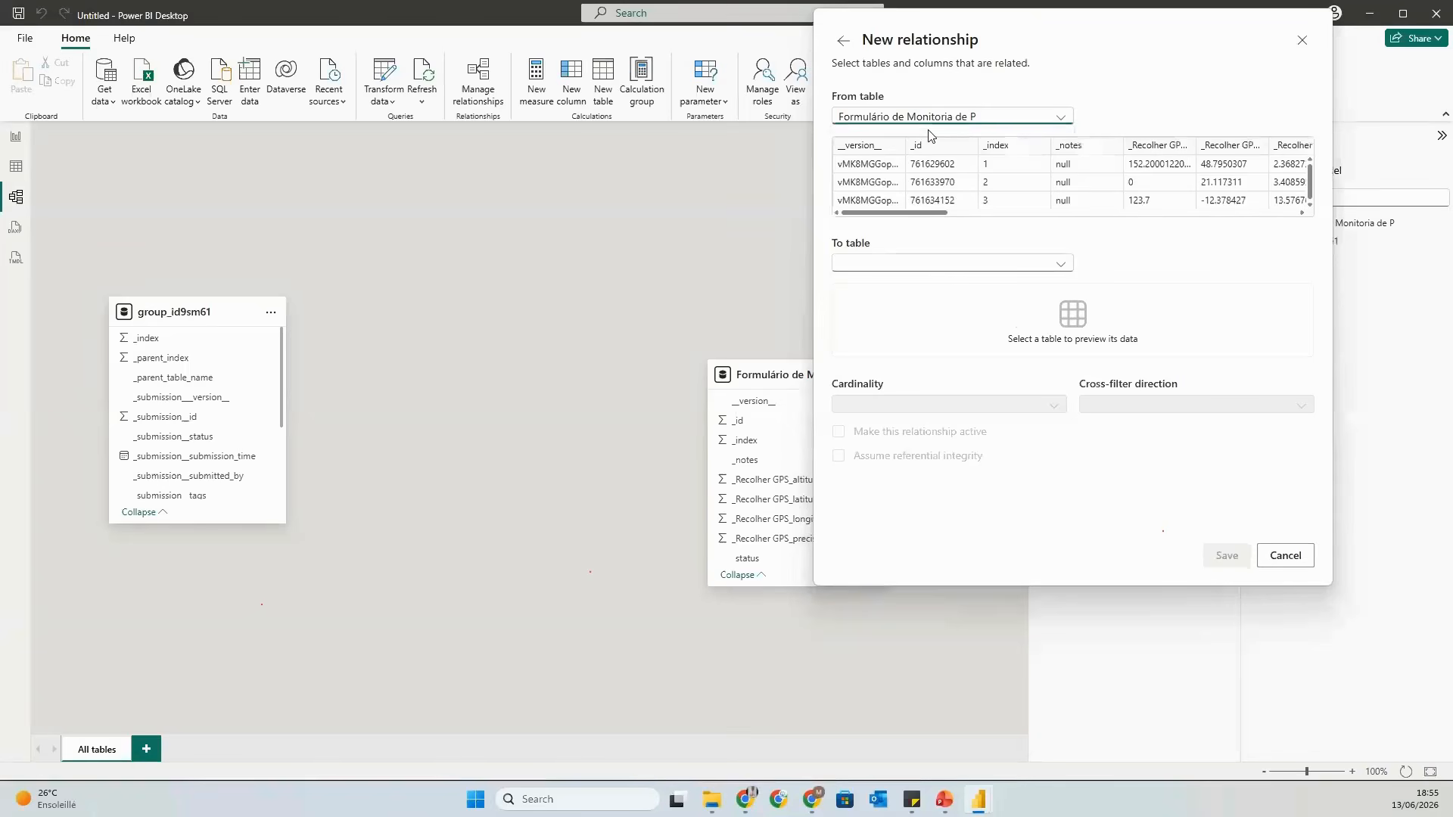
left_click(907, 266)
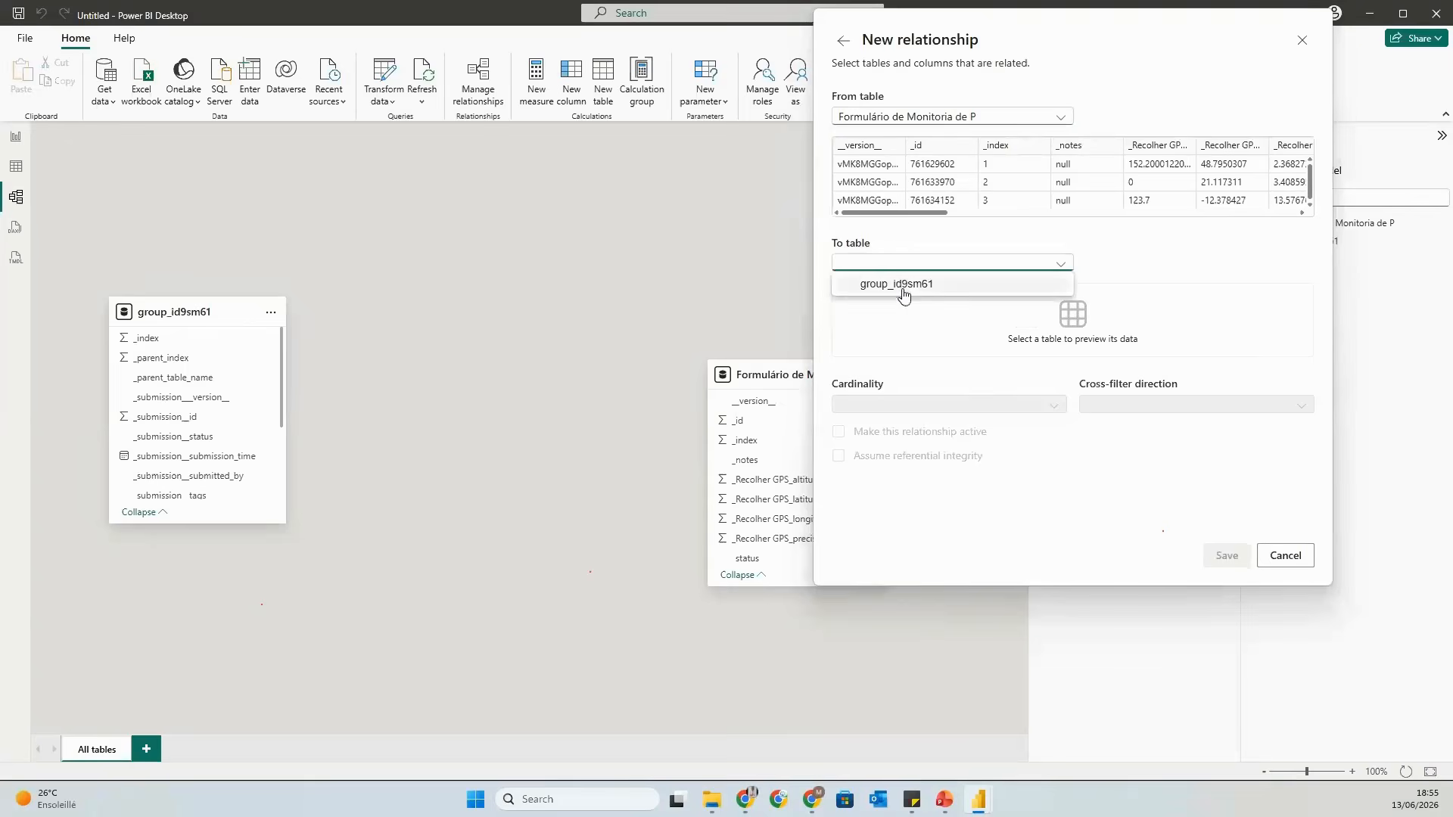
left_click(903, 285)
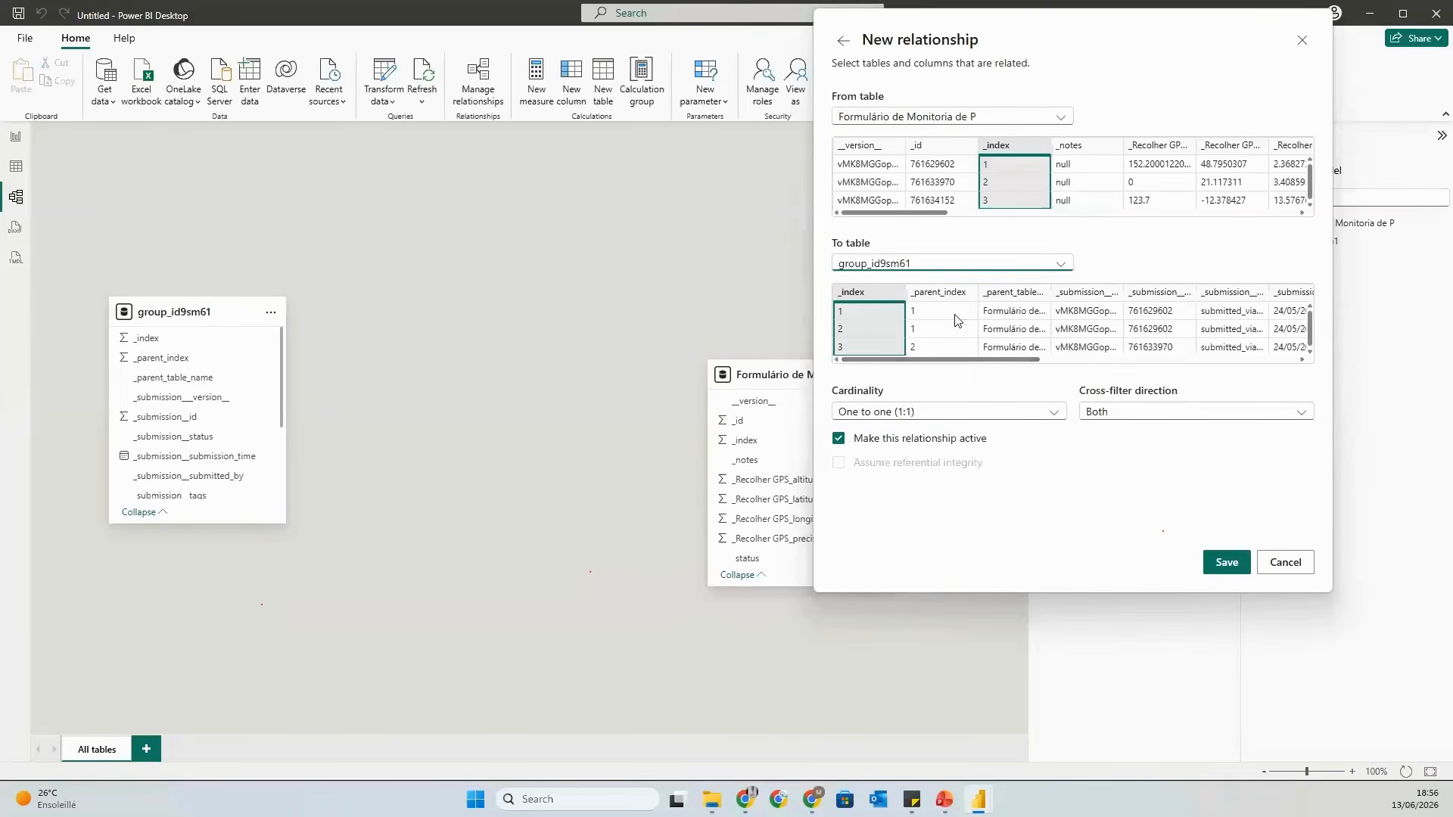
Relate _index to _parent_index of group_id9sm61 with One to many cardinality and Single cross-filter direction, and save the relationship.
left_click_drag(936, 359, 863, 365)
left_click_drag(893, 211, 766, 211)
left_click(938, 299)
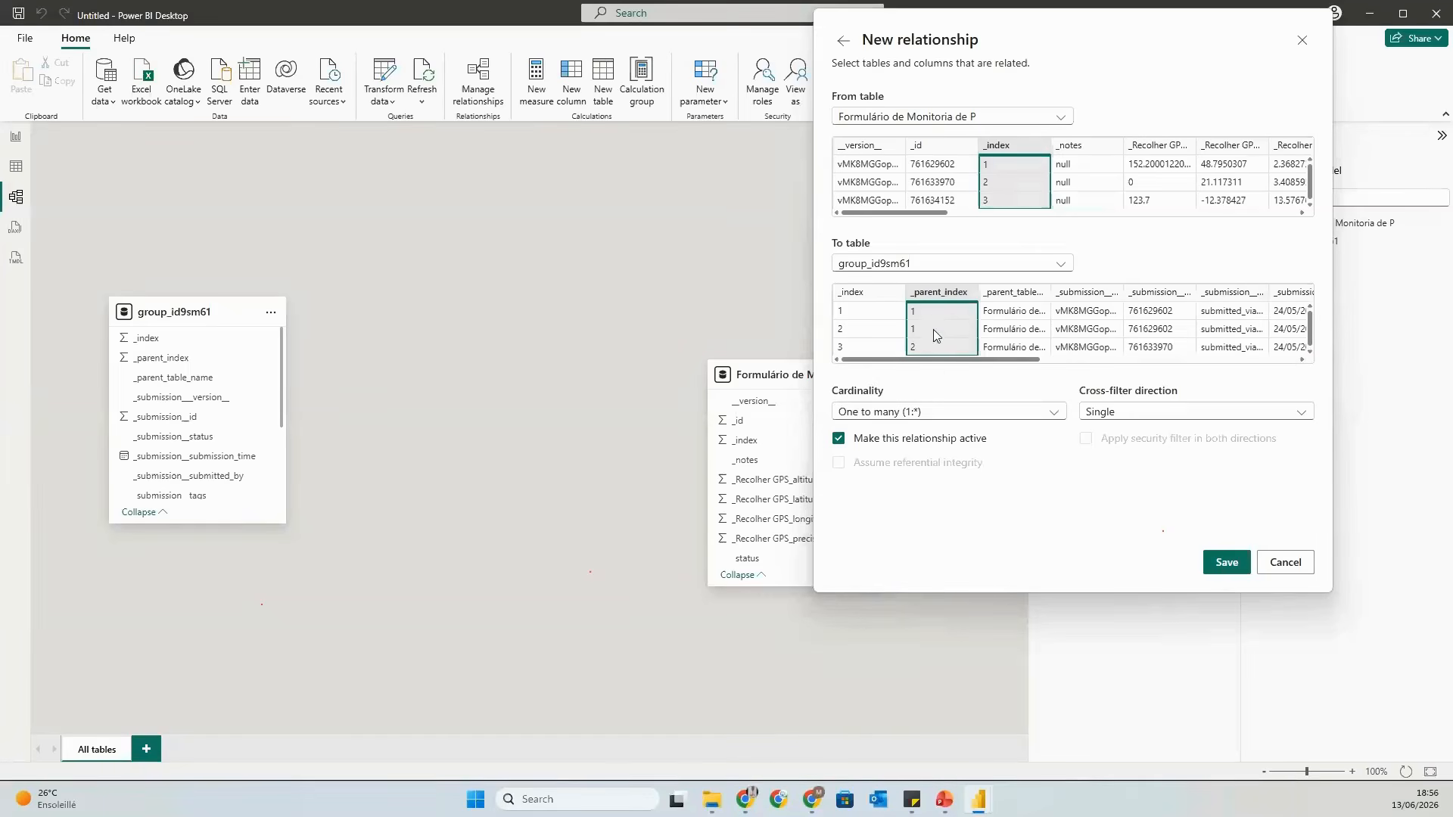
left_click(933, 413)
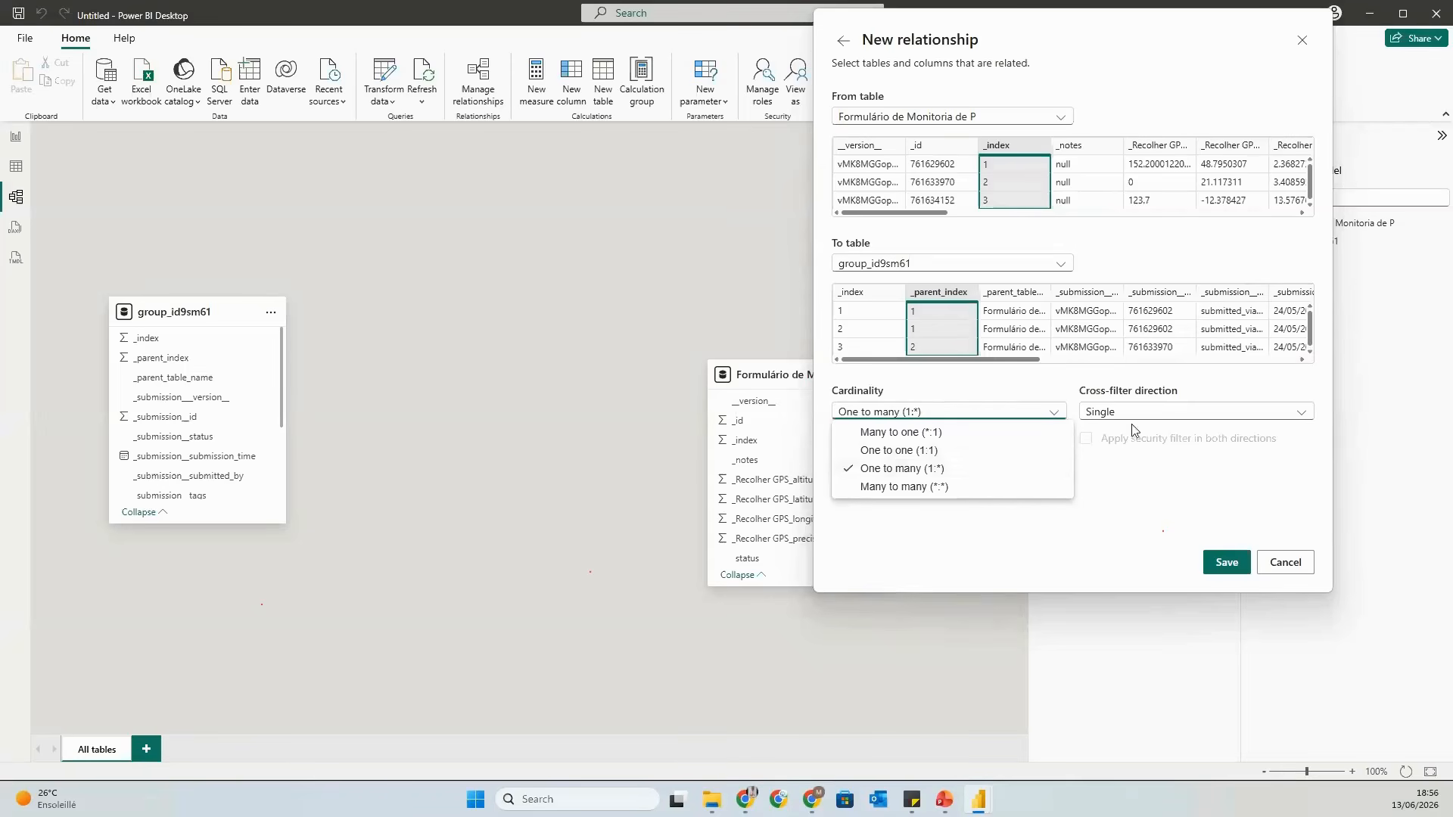
left_click(1217, 447)
left_click(1219, 412)
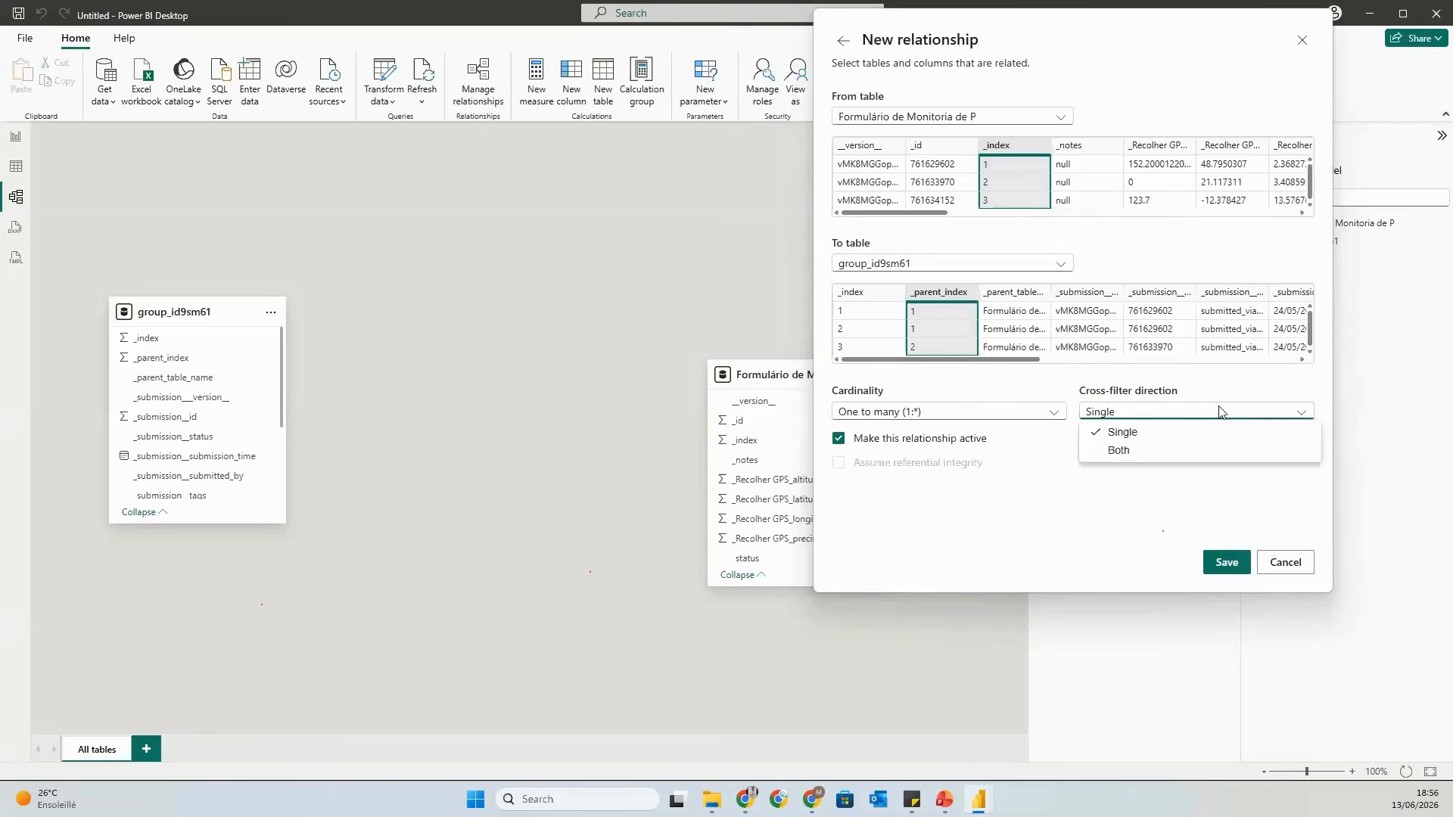
left_click(1207, 432)
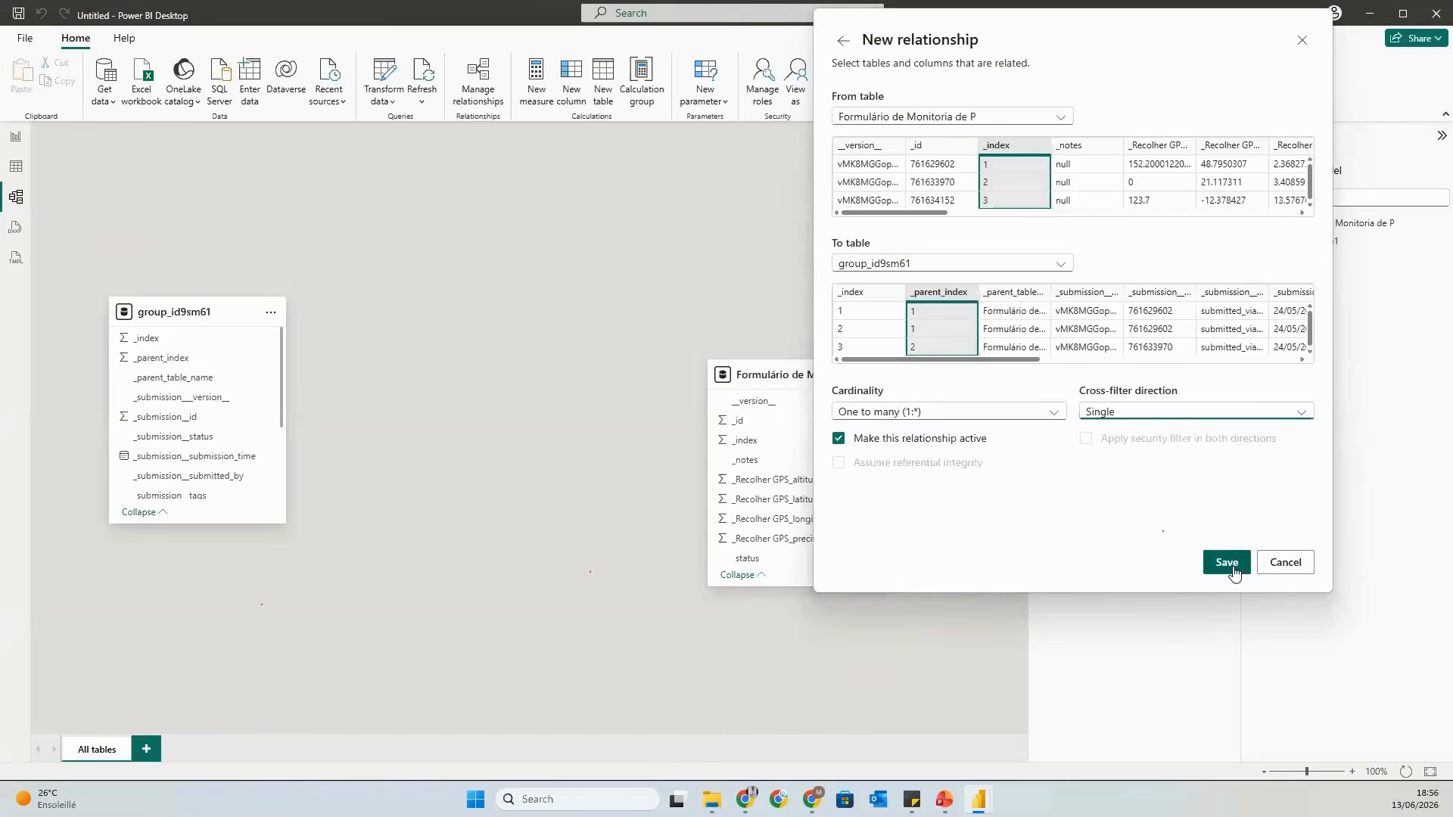
left_click(1227, 562)
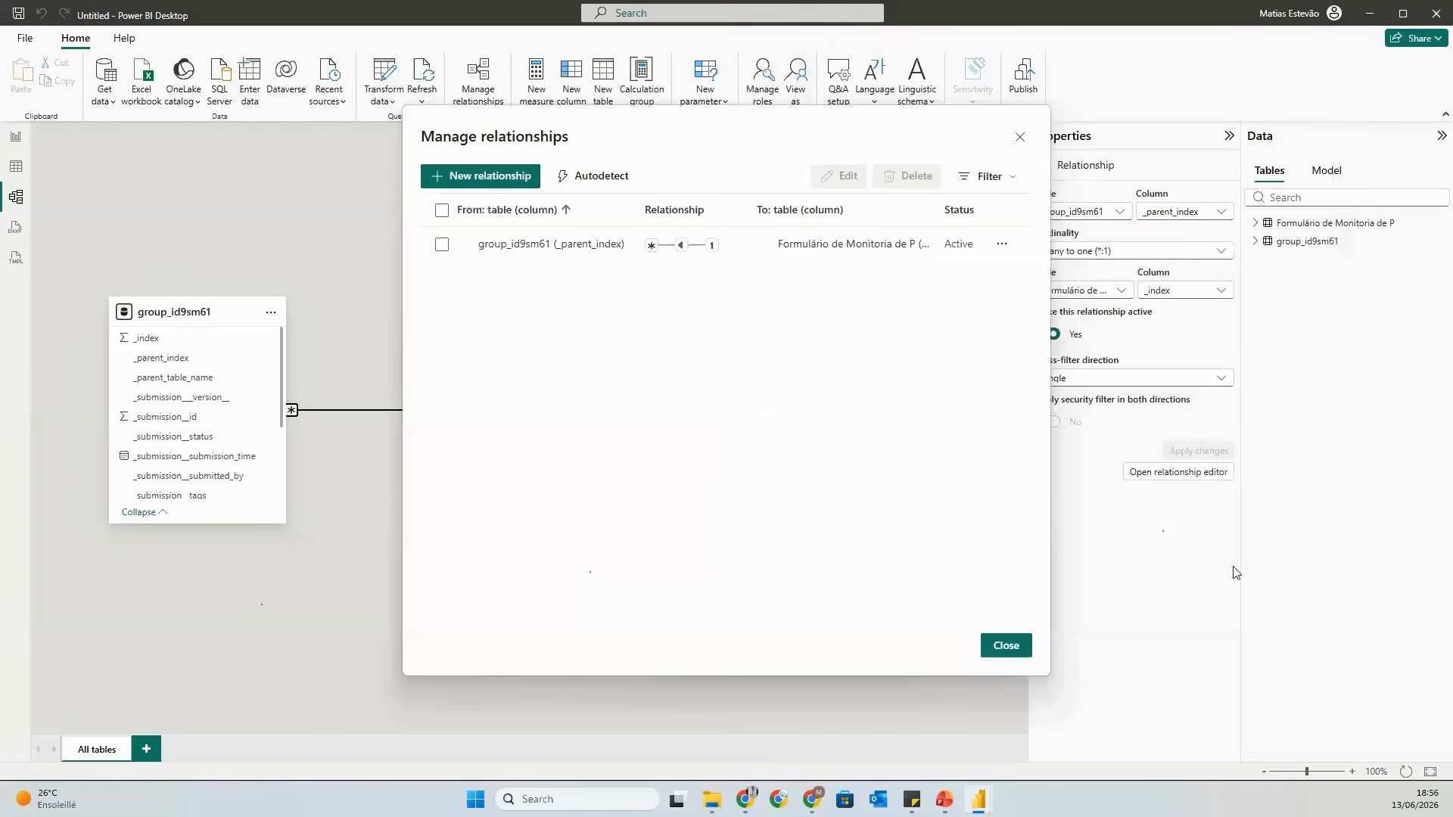
left_click(1010, 648)
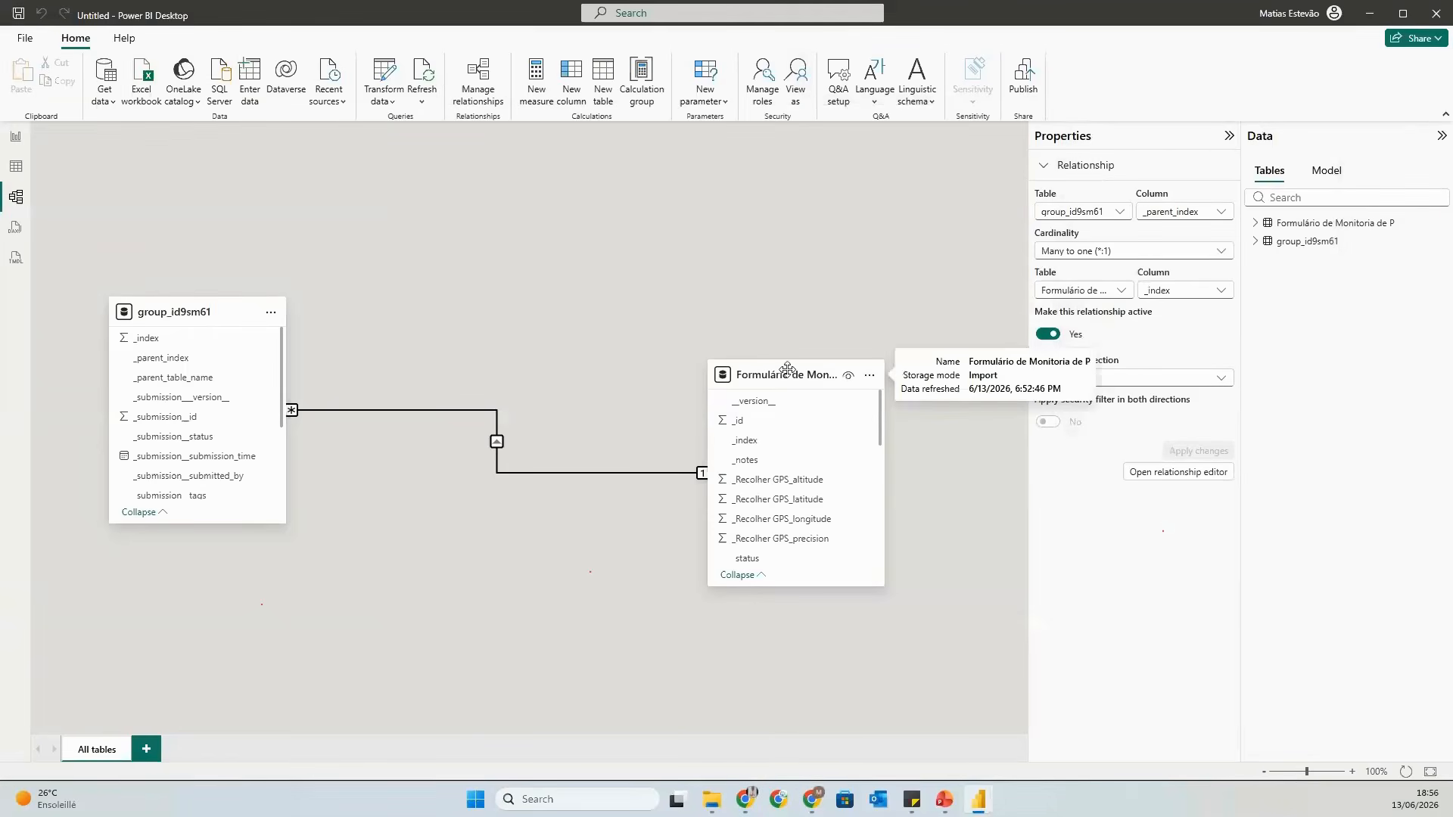
Rearrange the model diagram with the Formulário de Monitoria de P card to the left of and above the group_id9sm61 card.
left_click_drag(787, 369, 168, 207)
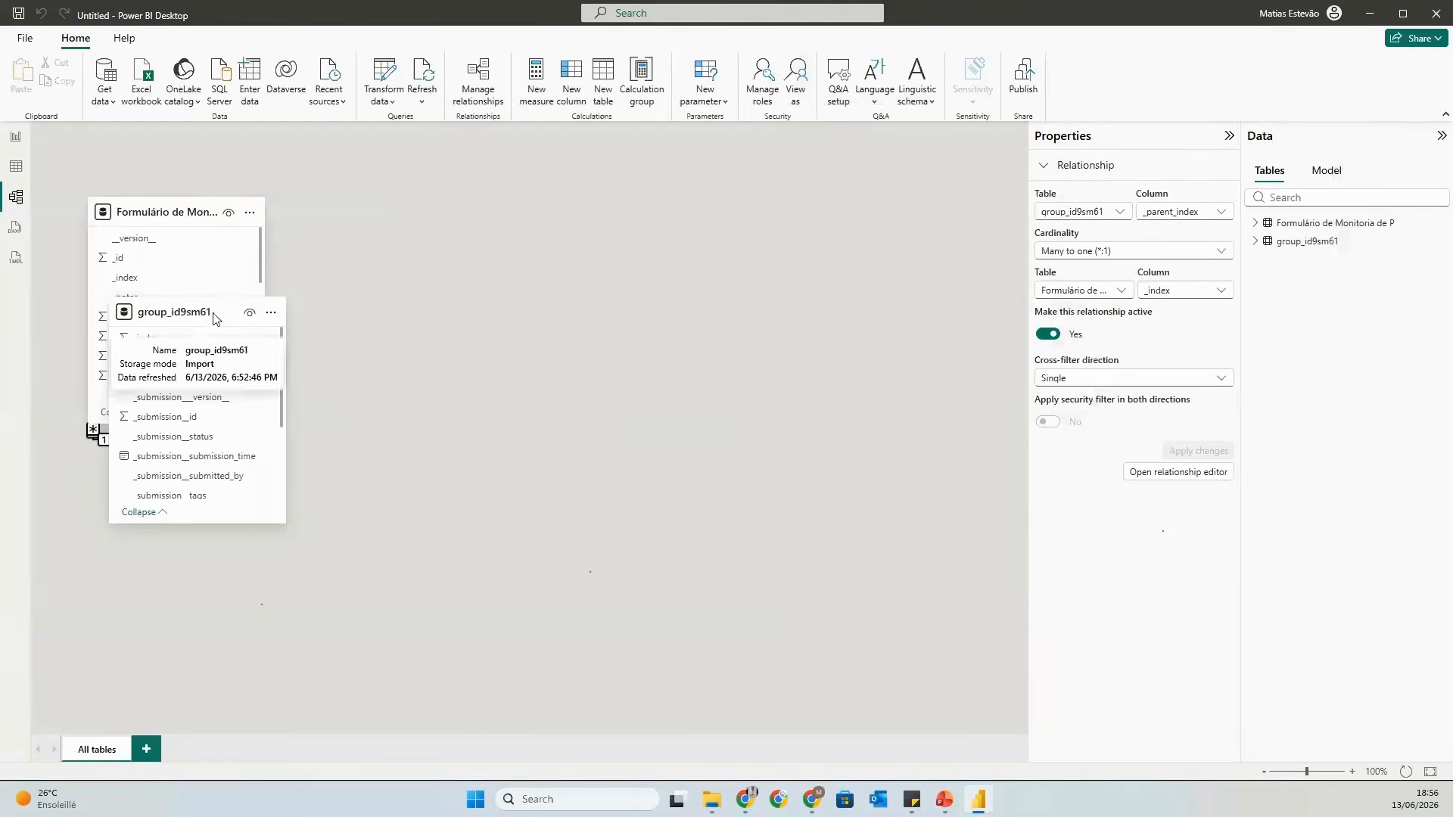
left_click_drag(214, 317, 671, 404)
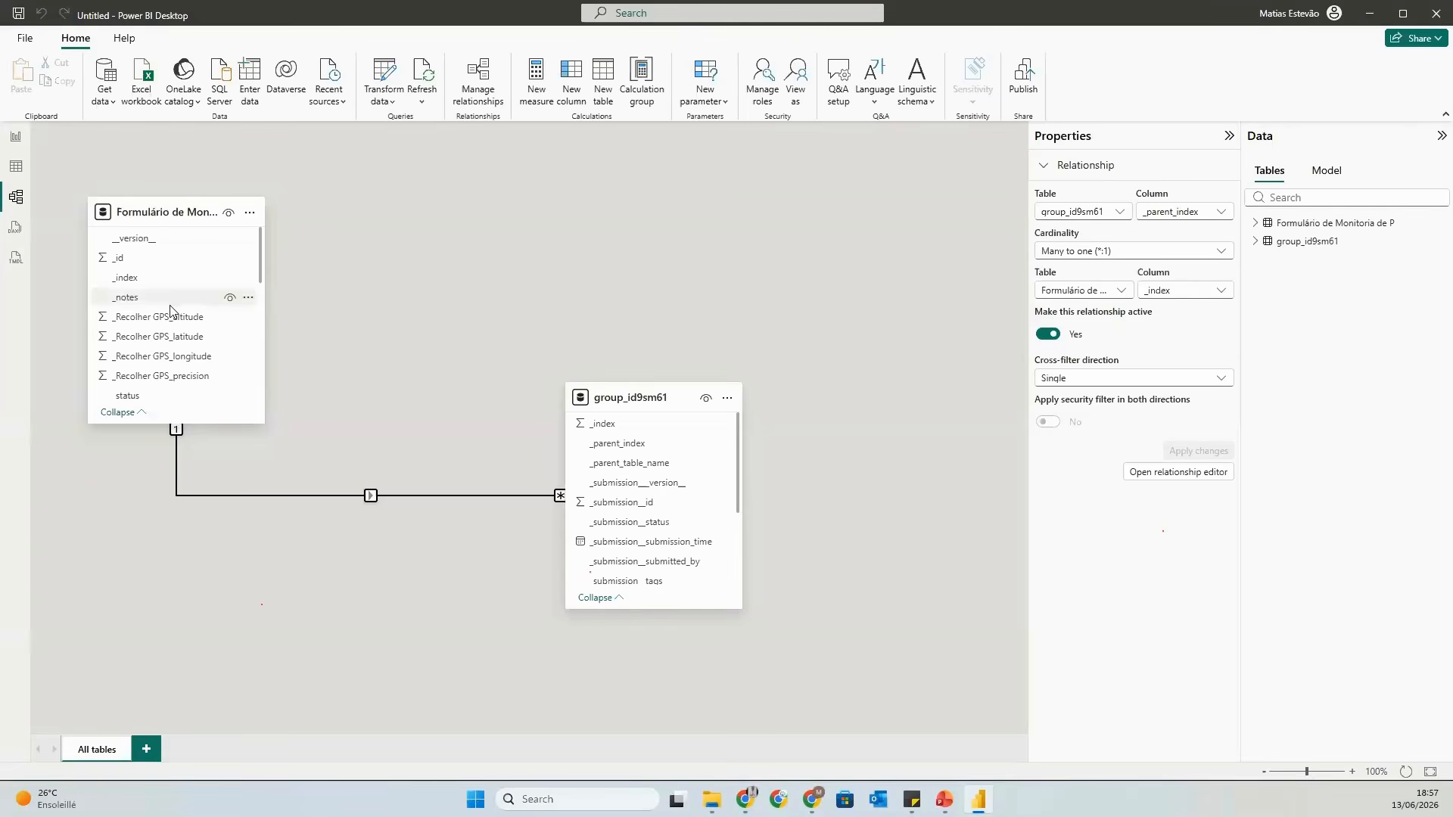
Return to Report view and look through the fields of both tables available for building visuals.
left_click(16, 137)
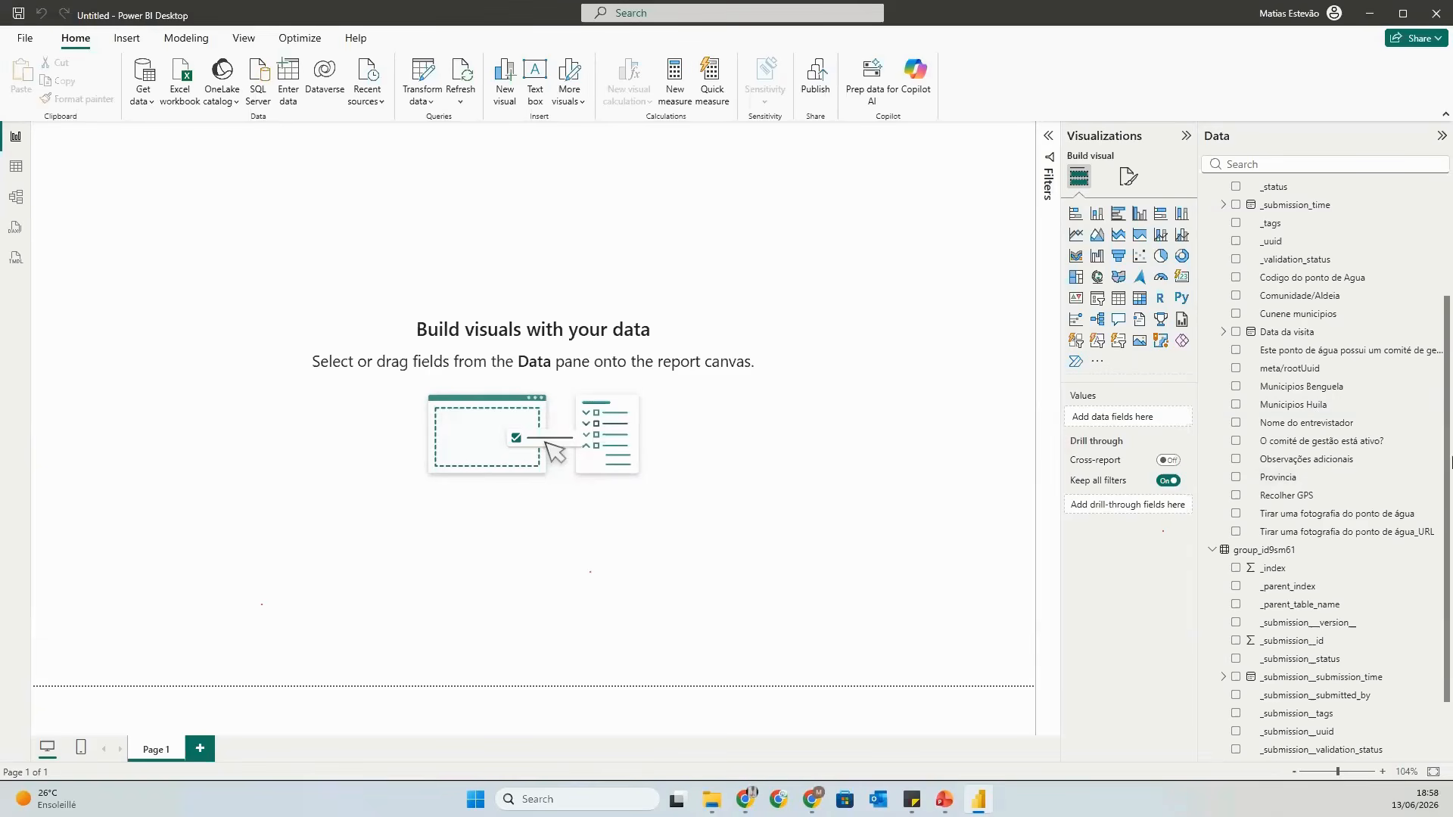
scroll(1430, 530, "down", 1)
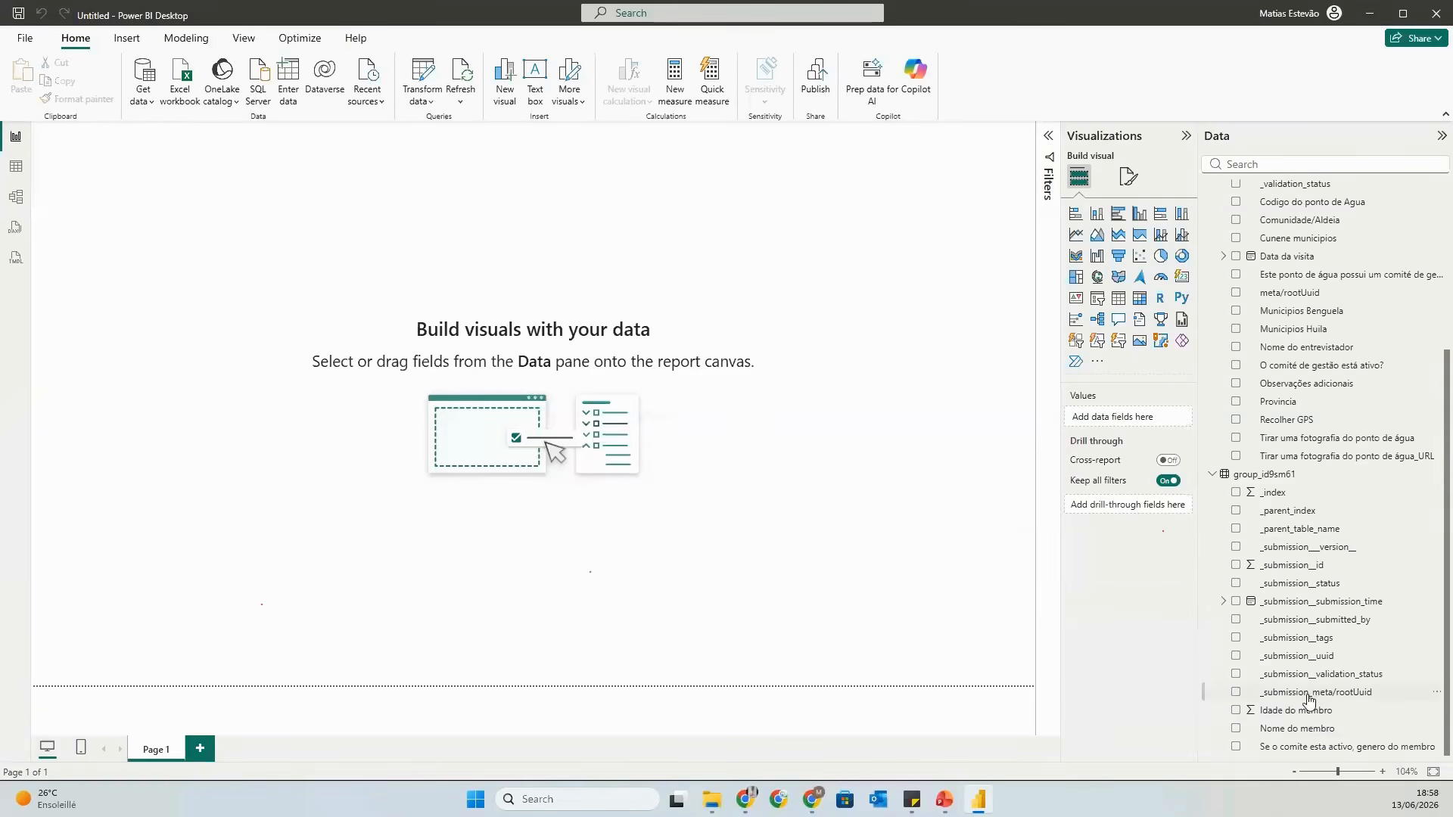
scroll(1309, 699, "up", 3)
scroll(1309, 700, "down", 2)
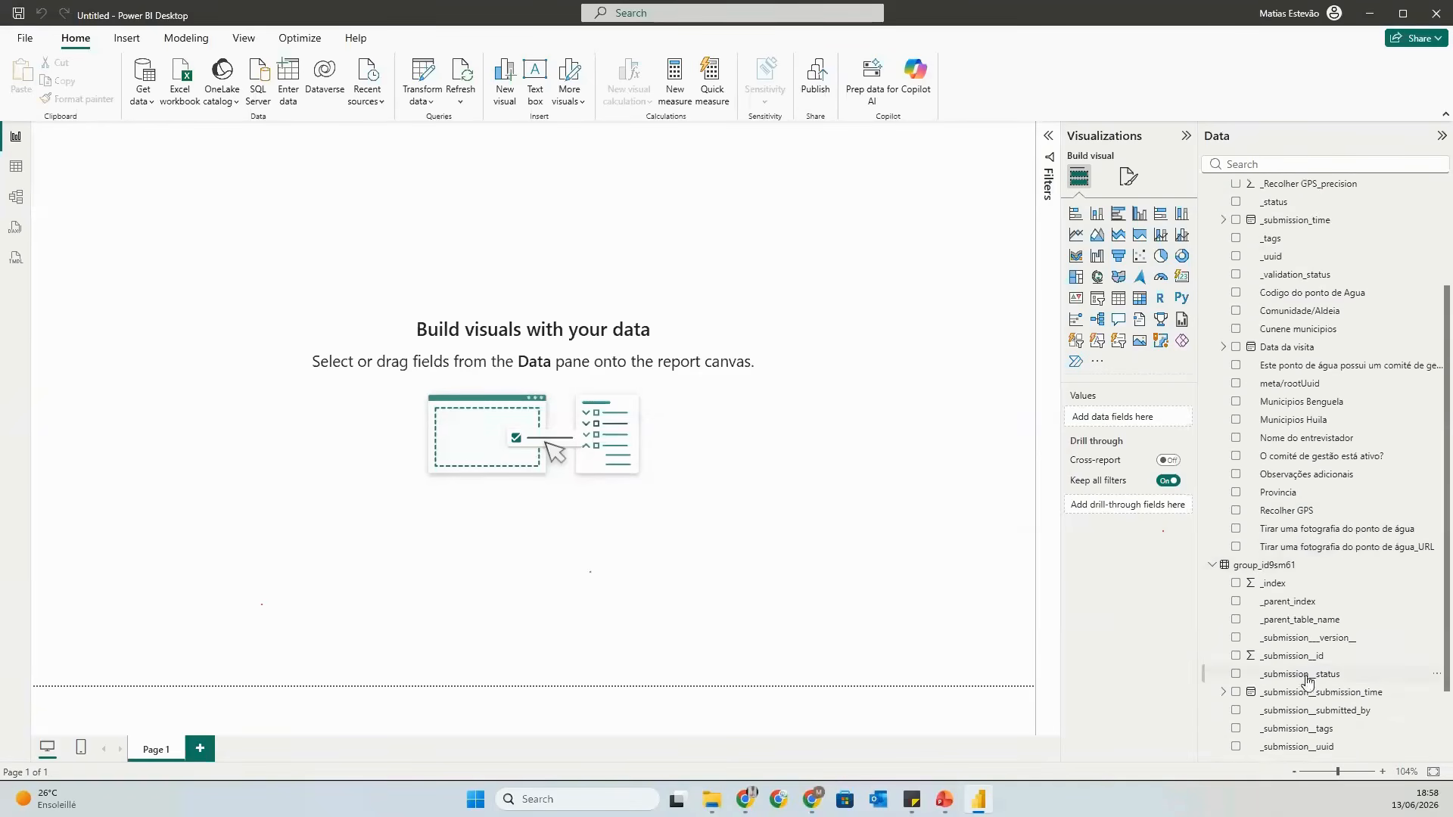
Create a new measure in the group_id9sm61 table and name it Total dos membros.
scroll(1448, 520, "down", 2)
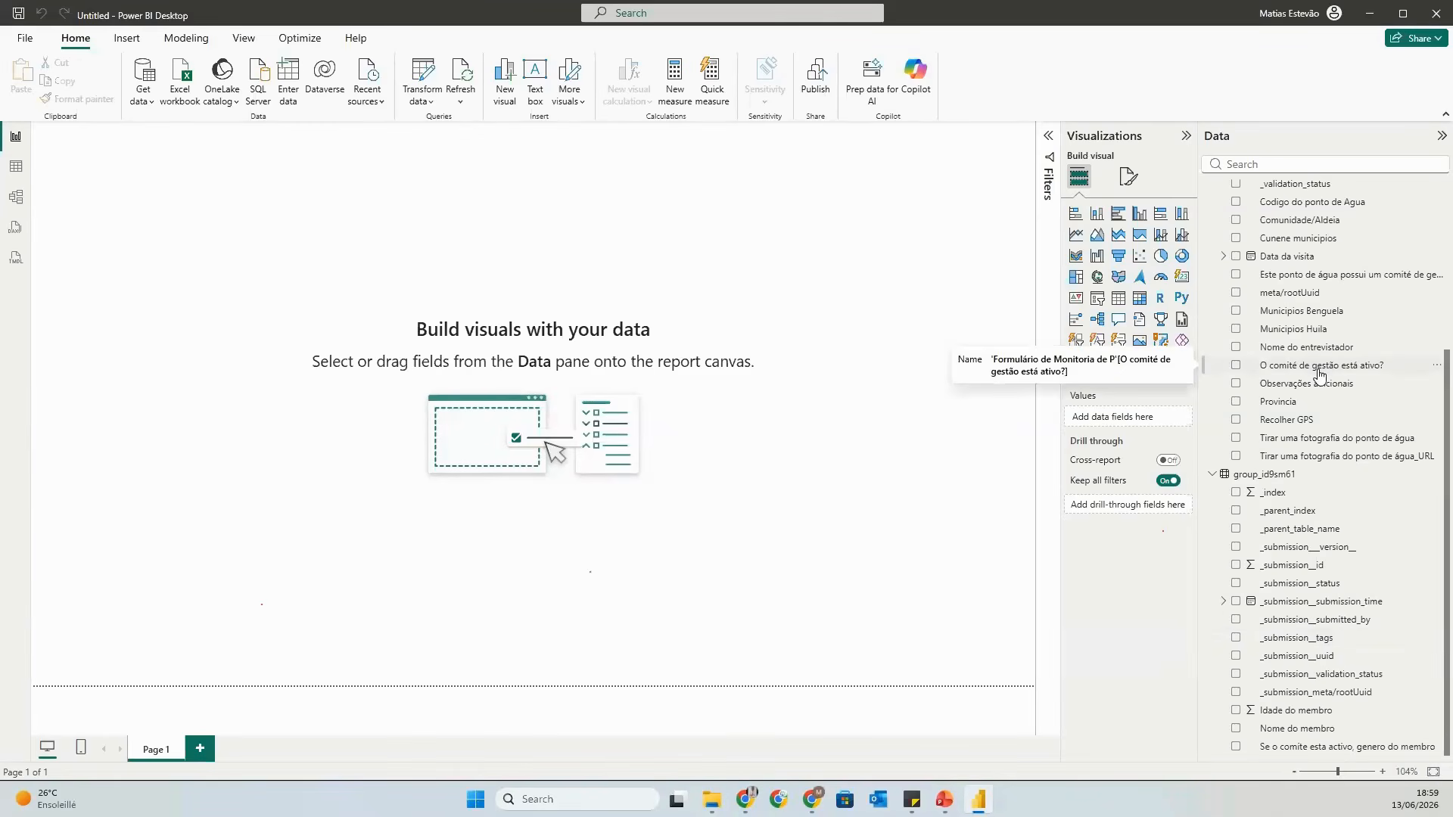
right_click(1297, 713)
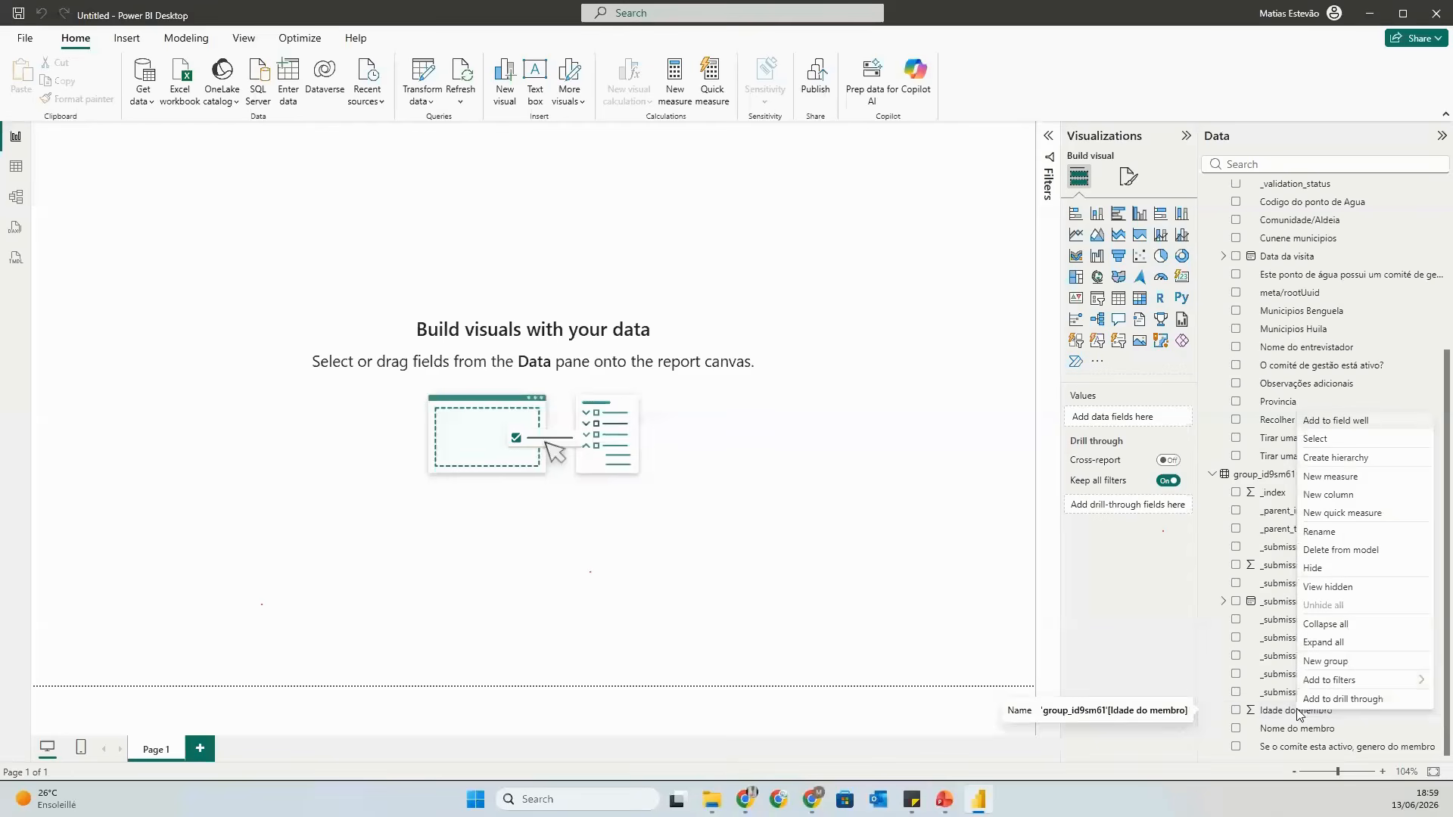
left_click(1330, 477)
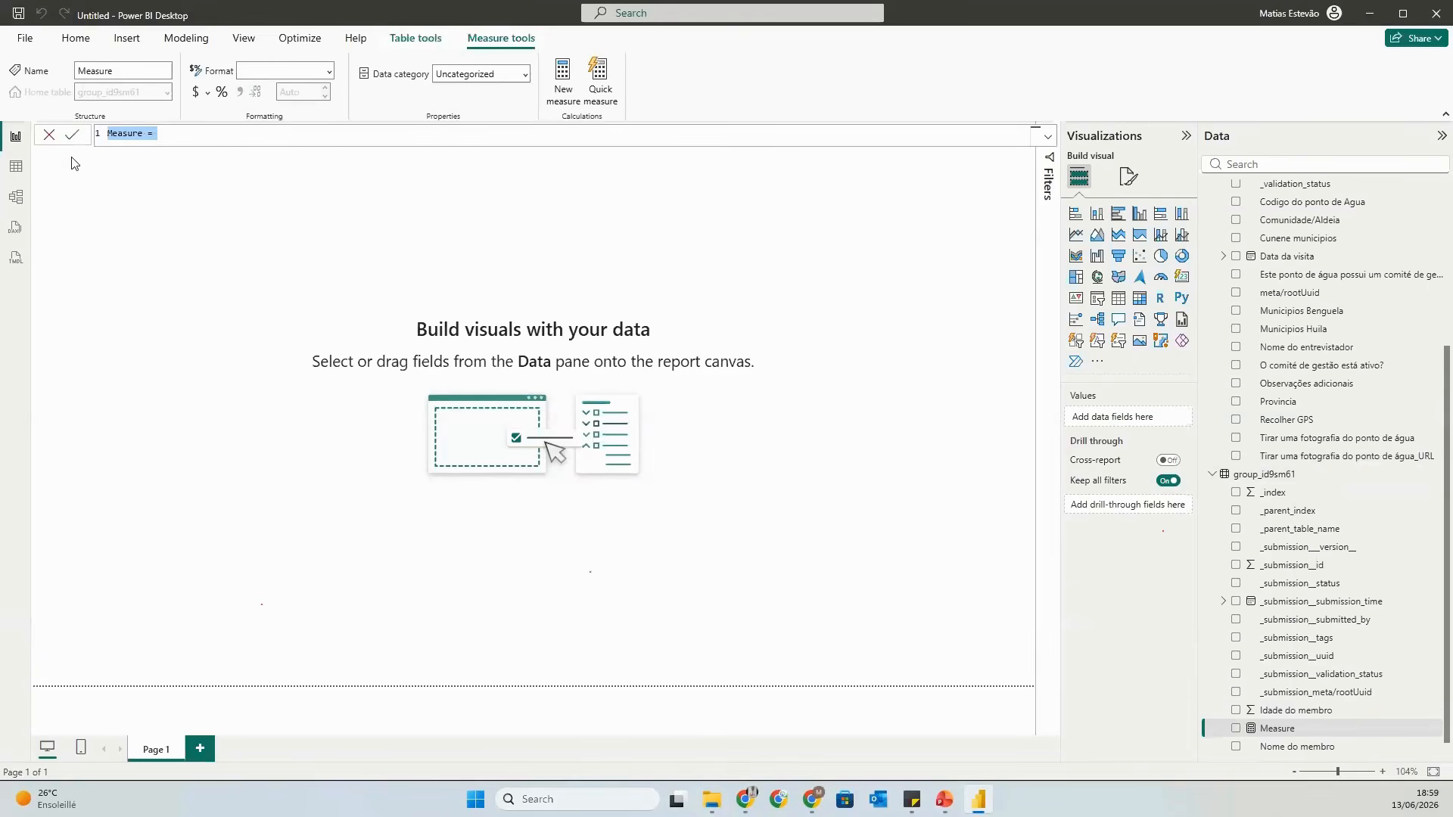
left_click(200, 140)
key("BackSpace")
key("BackSpace")
key("BackSpace")
key("BackSpace")
key("BackSpace")
key("BackSpace")
key("BackSpace")
type("Total dos membros")
type("cou")
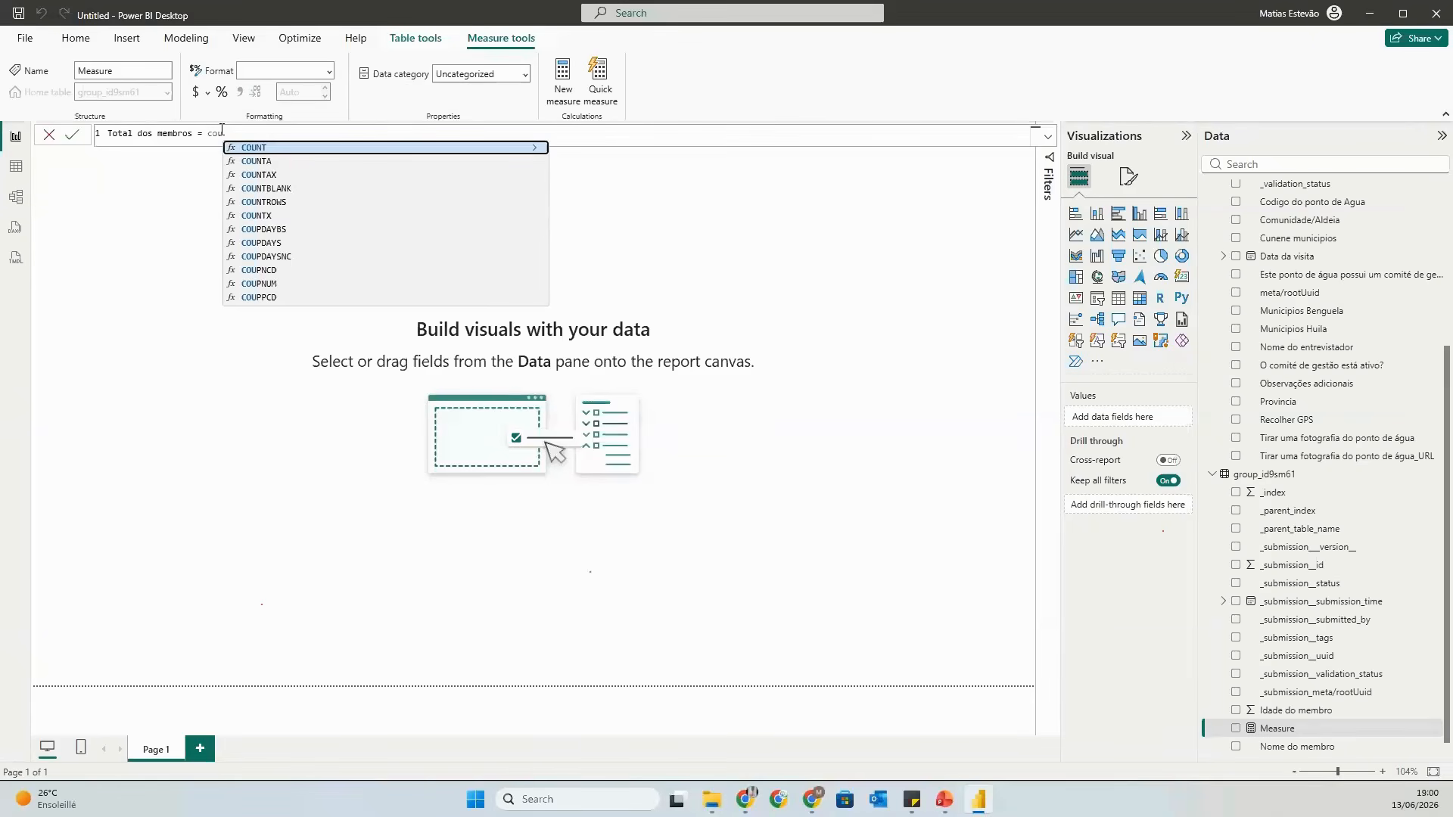
key("BackSpace")
key("BackSpace")
key("BackSpace")
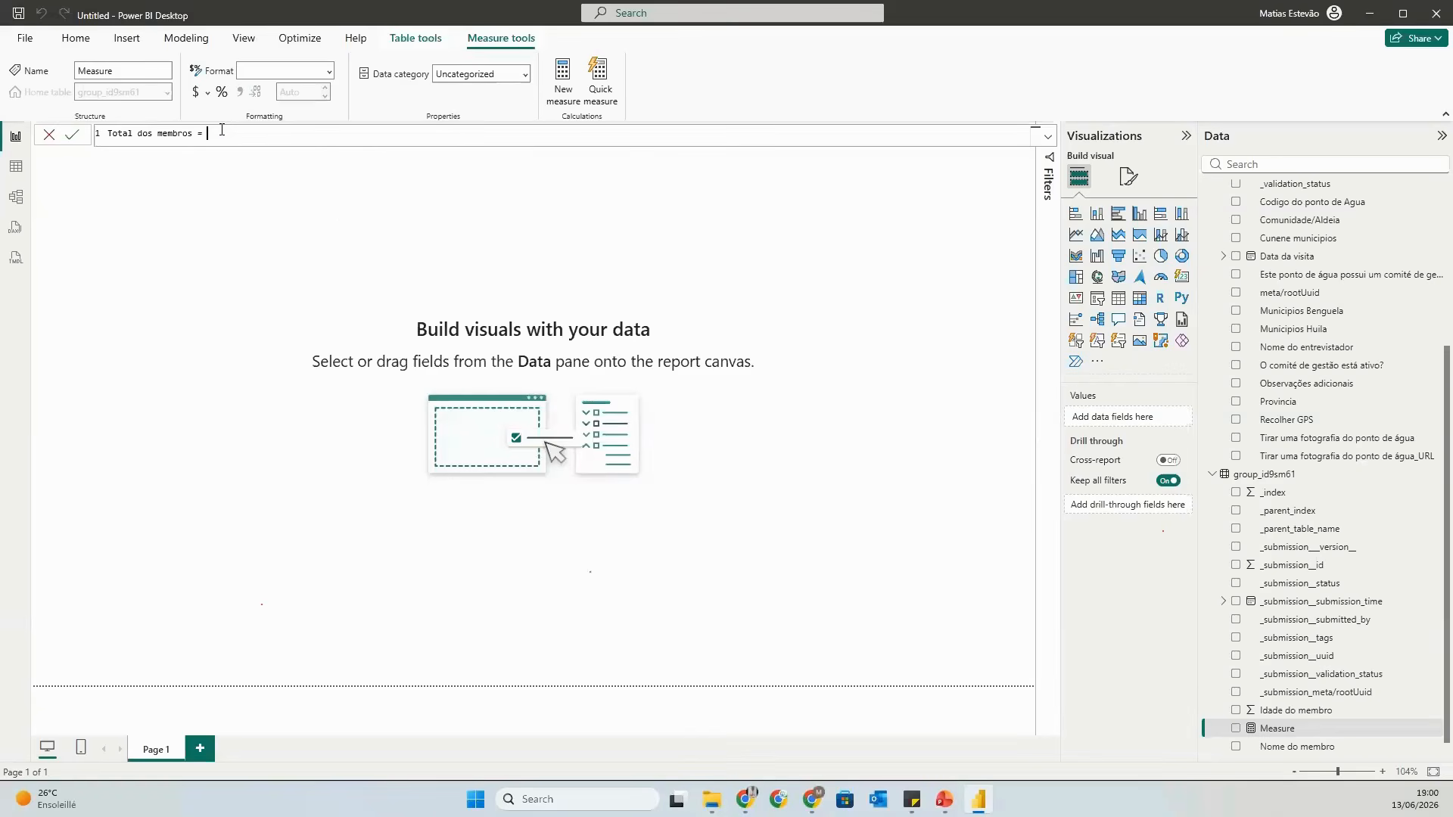
type("sum")
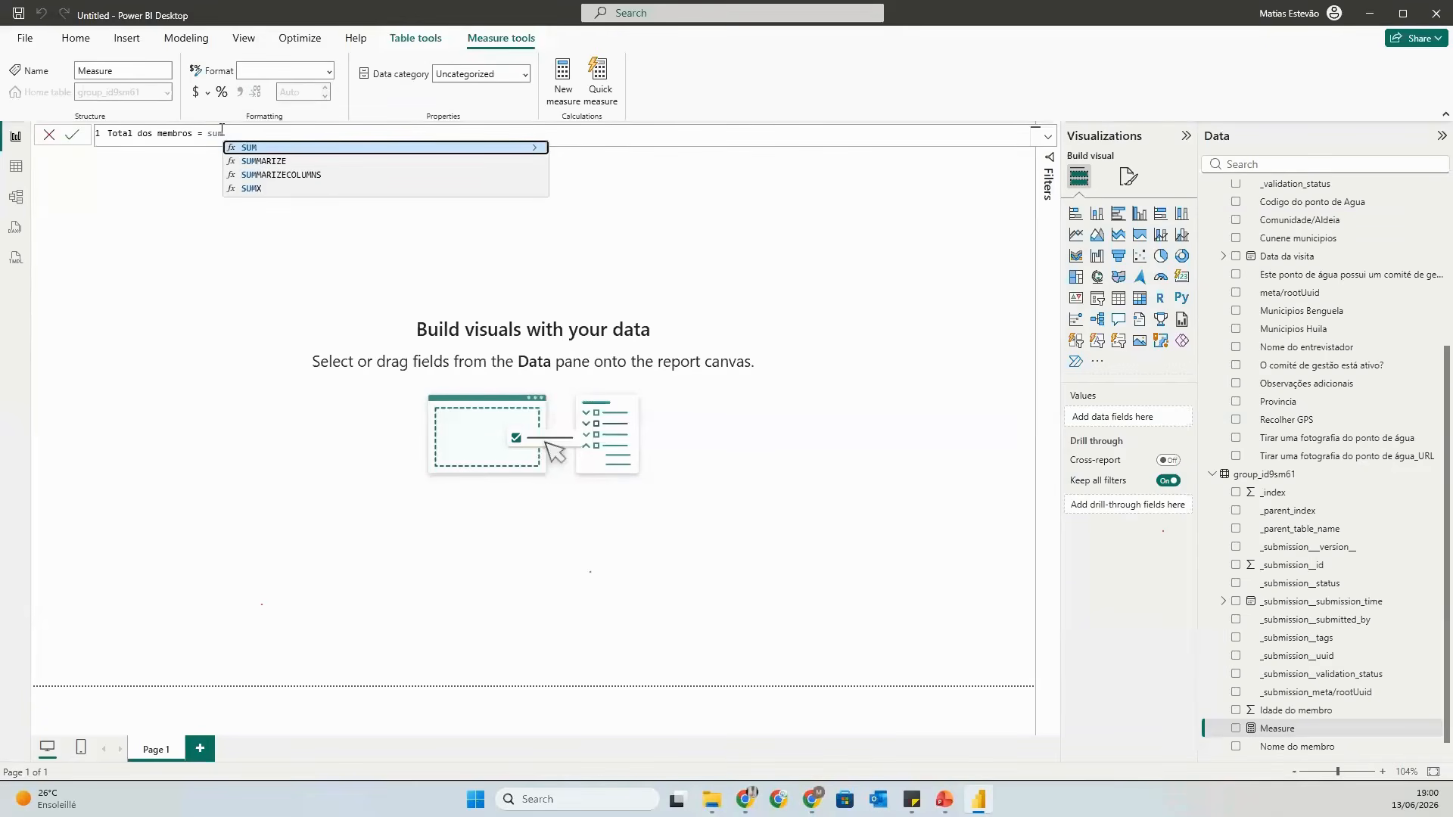
key("BackSpace")
key("BackSpace")
key("BackSpace")
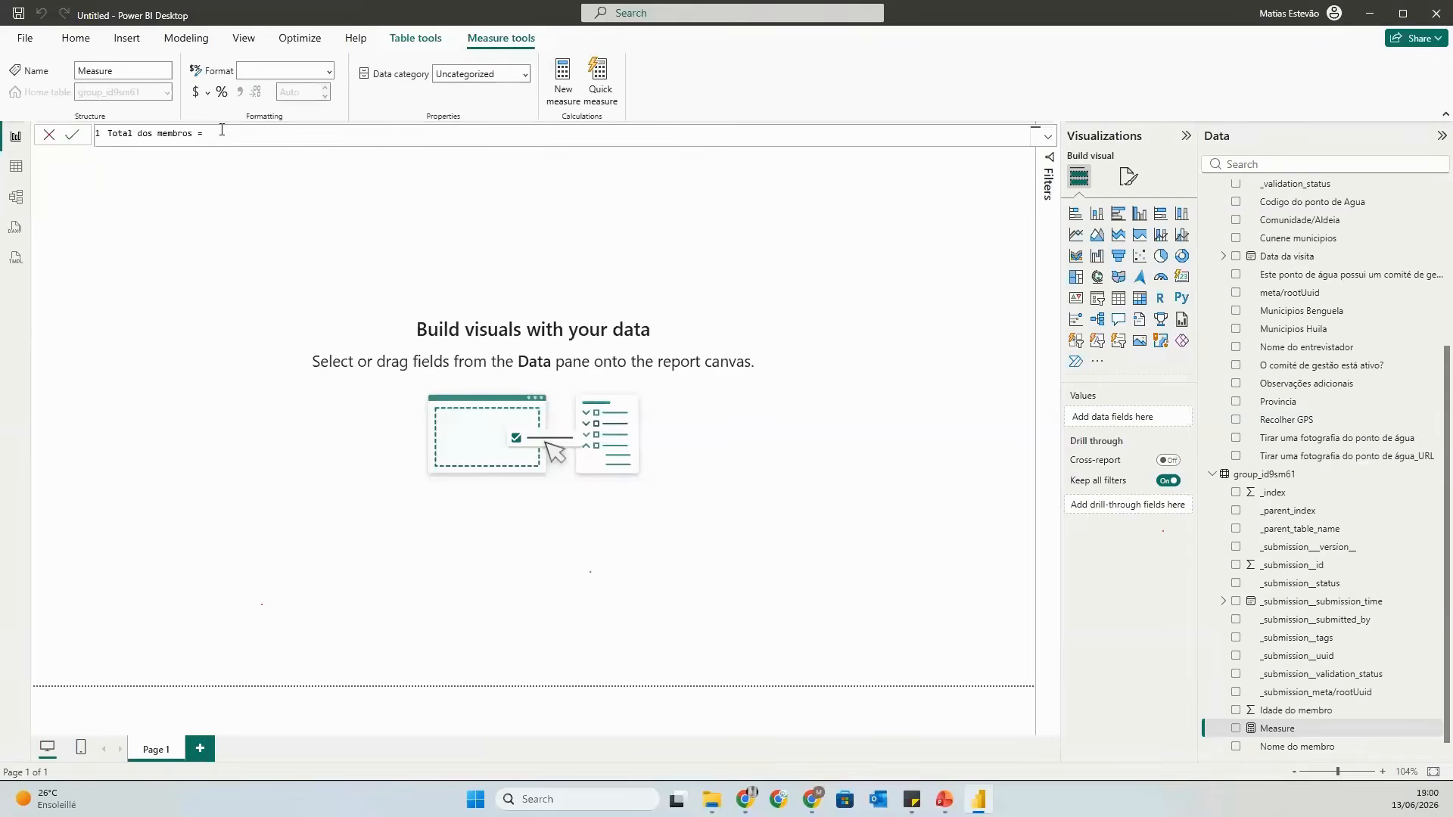
type("ava")
key("BackSpace")
type("e")
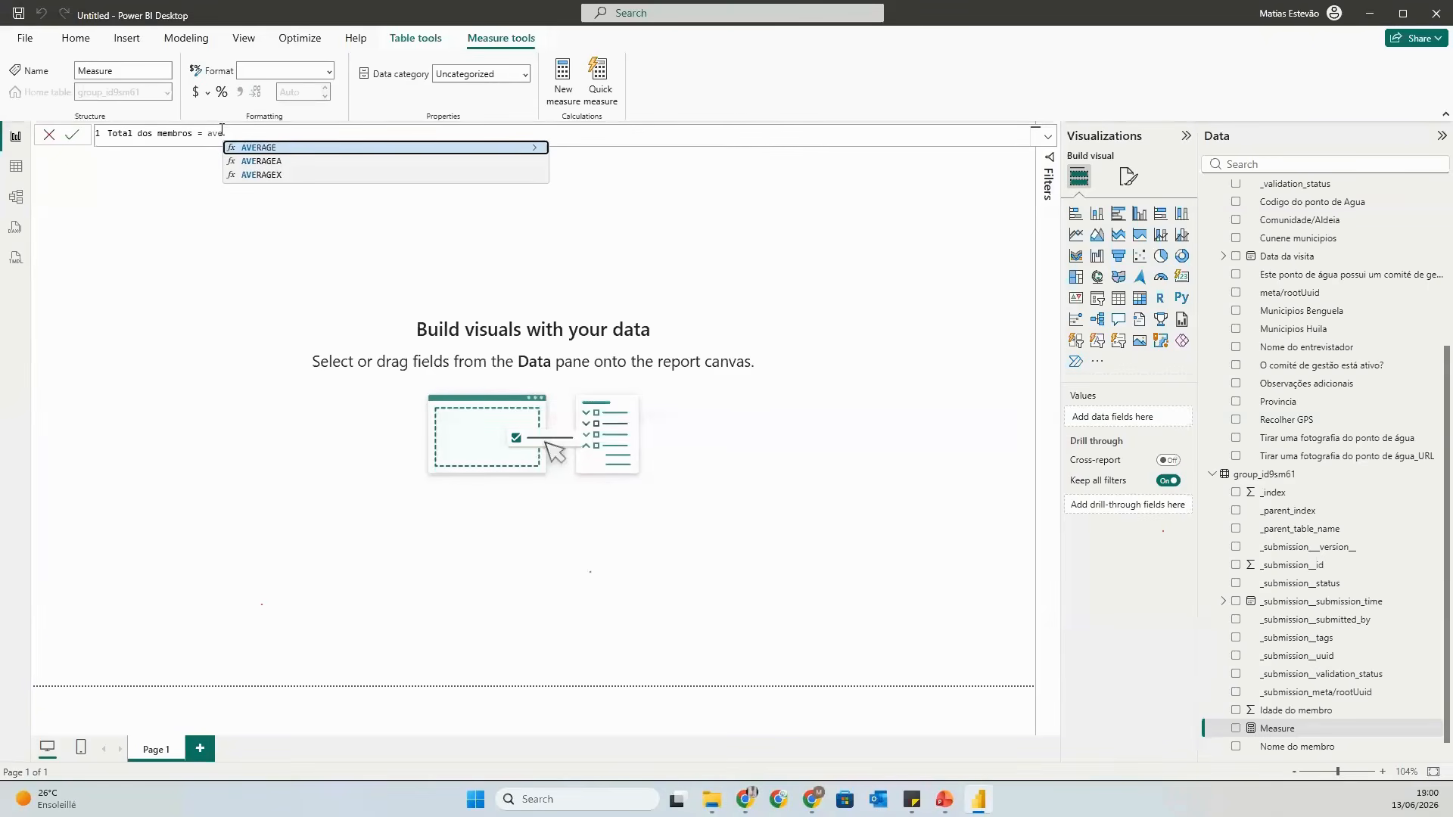
key("BackSpace")
key("BackSpace")
key("BackSpace")
Define the Total dos membros measure as COUNT(group_id9sm61[Idade do membro]) and commit the formula.
type("count")
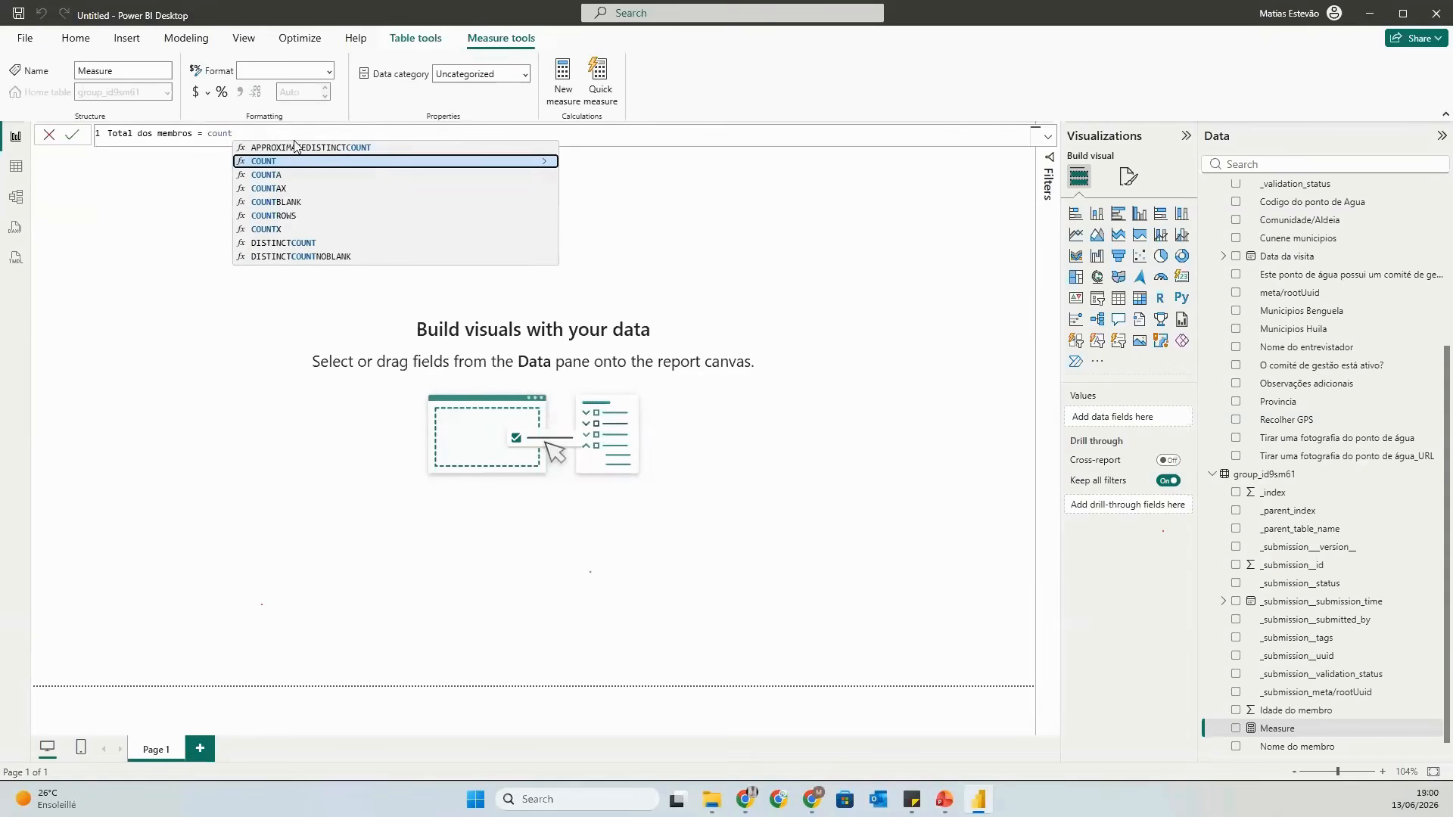
left_click(269, 161)
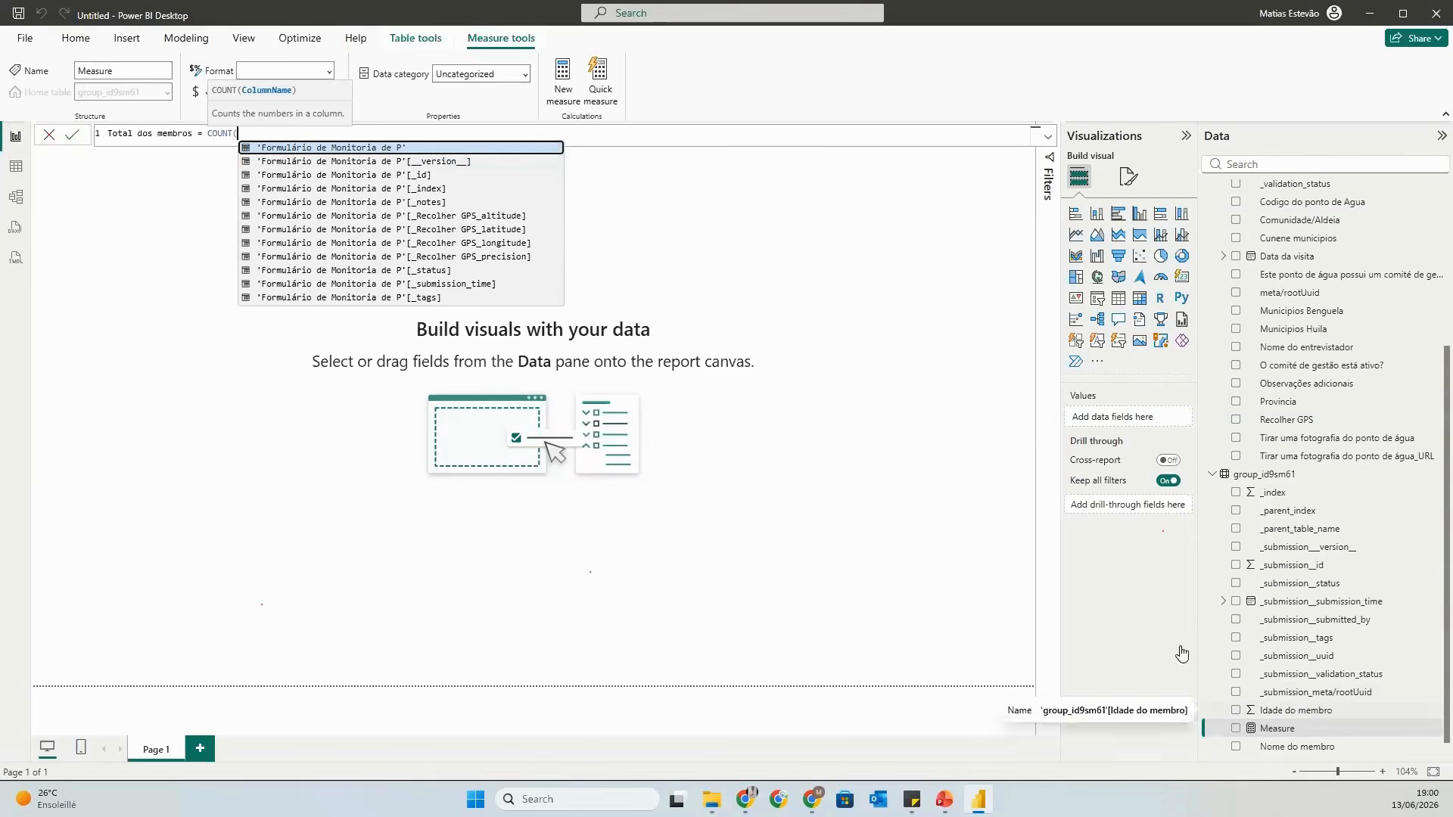
type("idad")
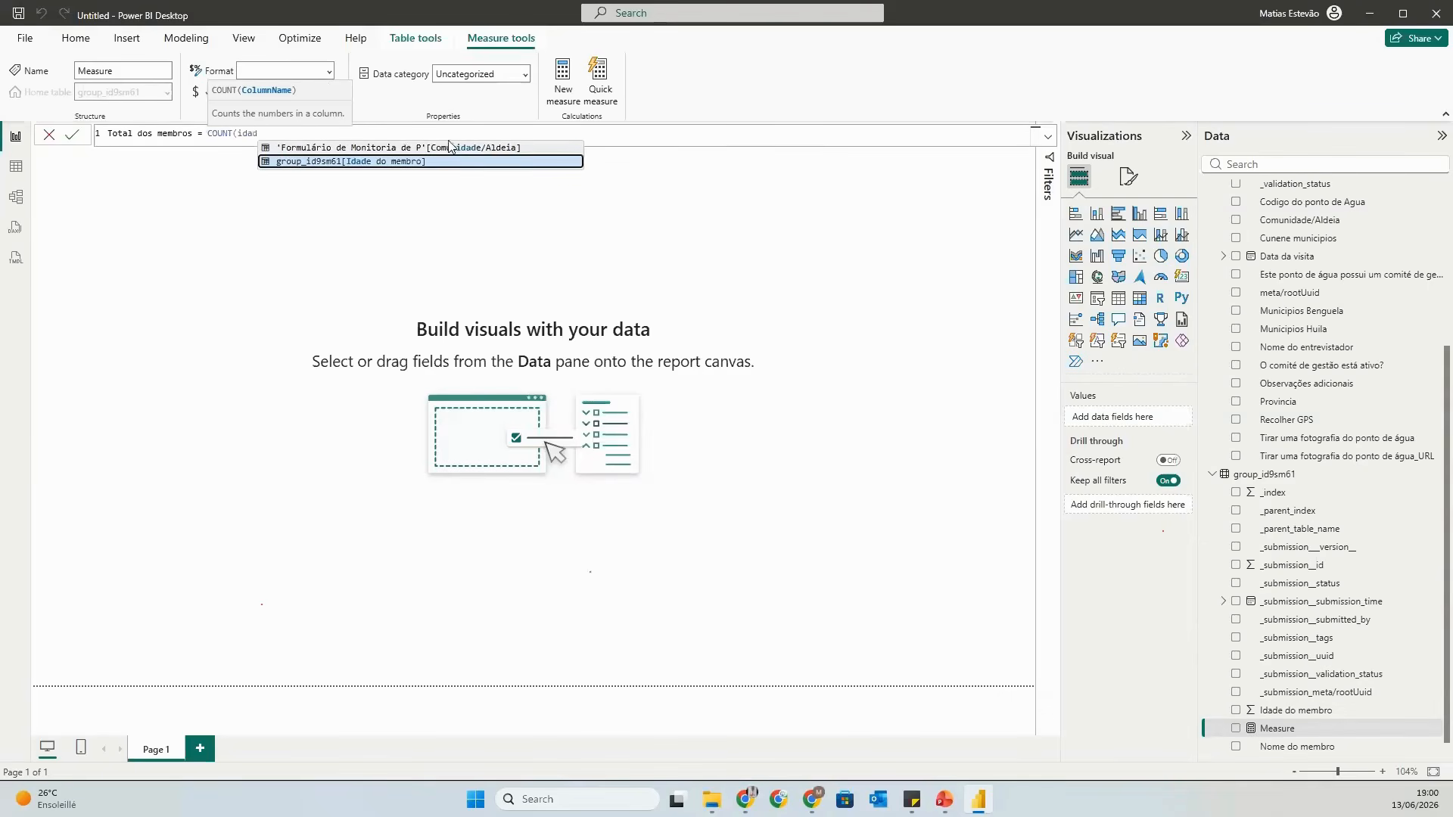
left_click(393, 161)
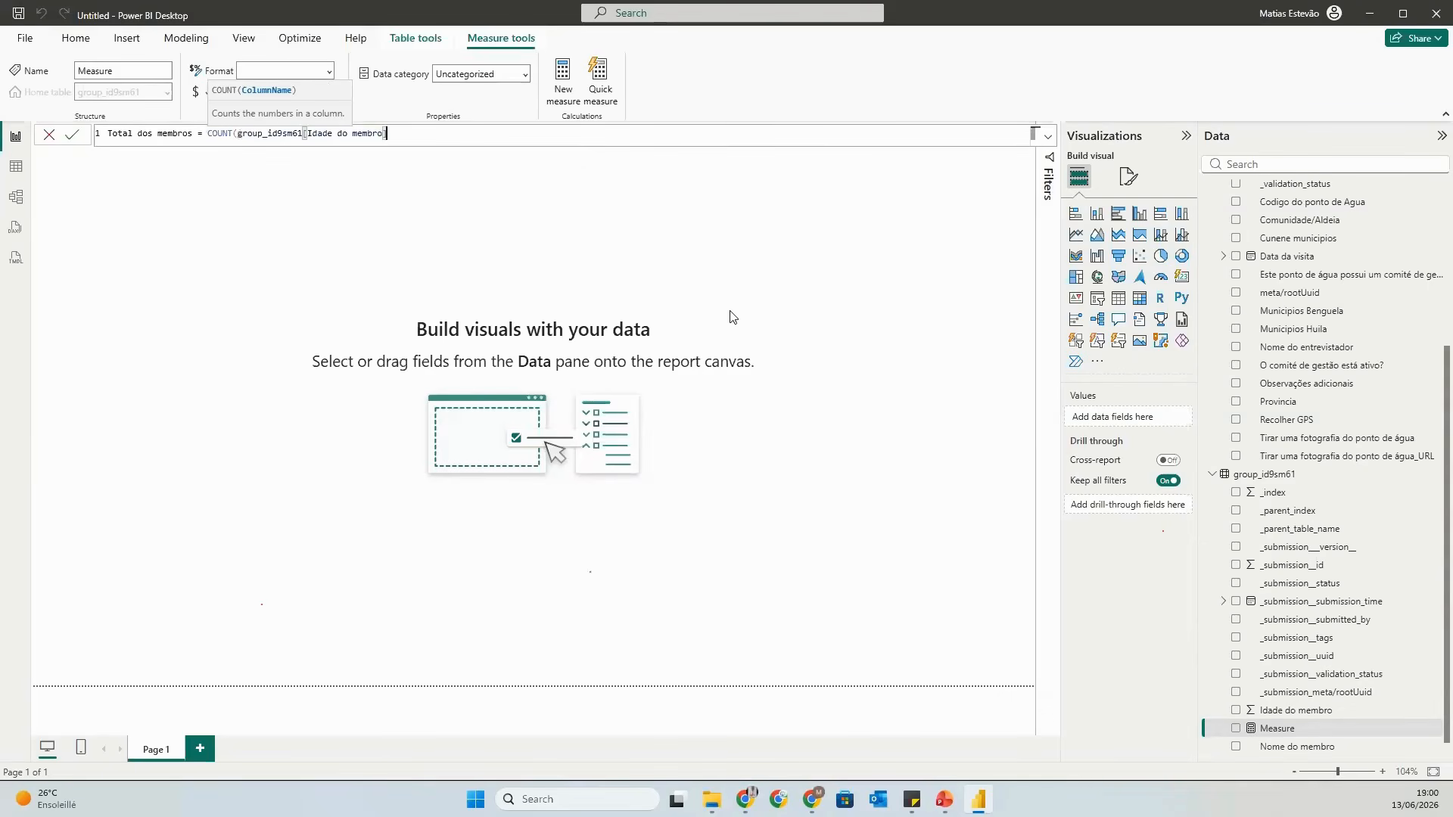
type(")")
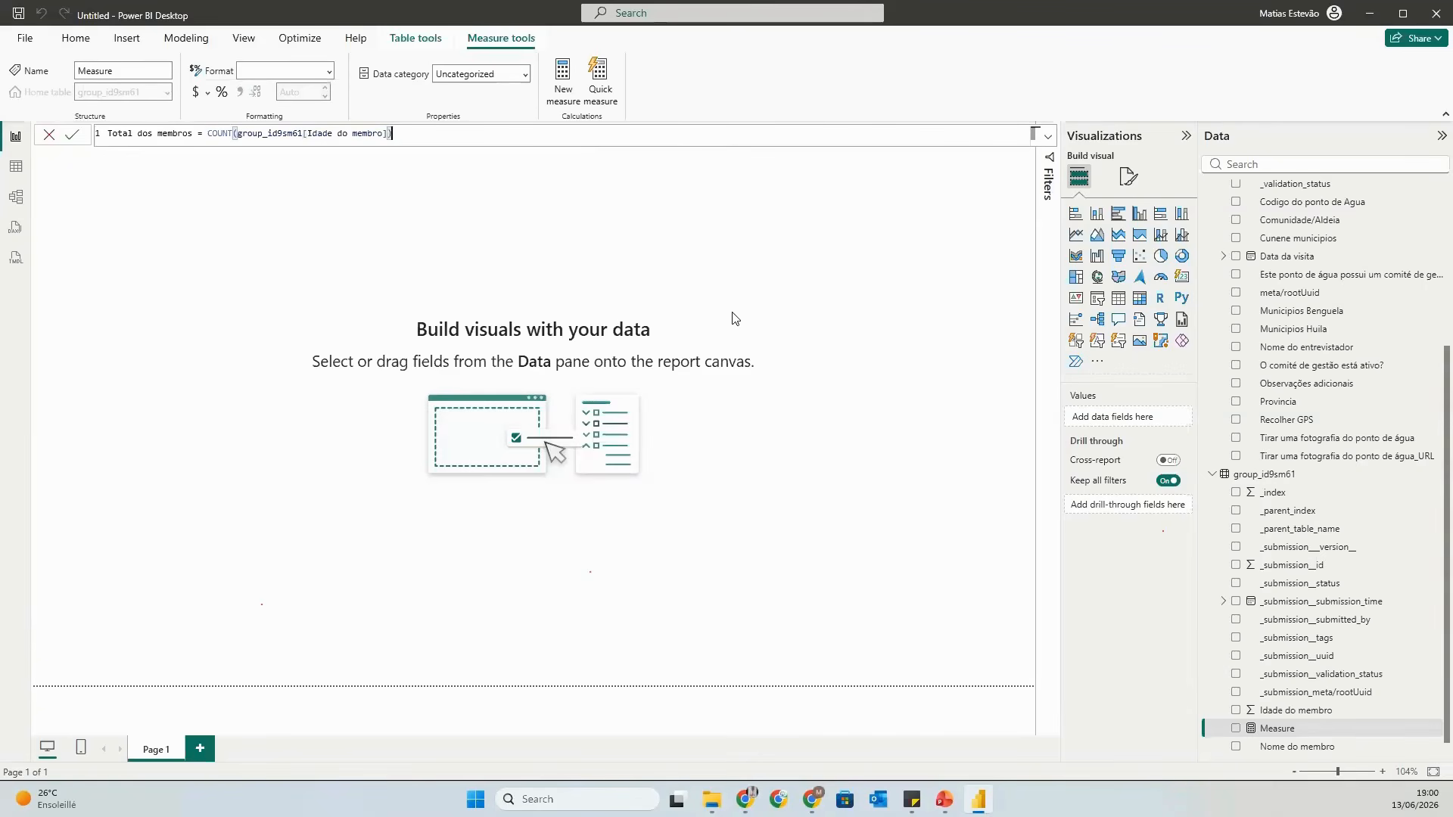
key("Return")
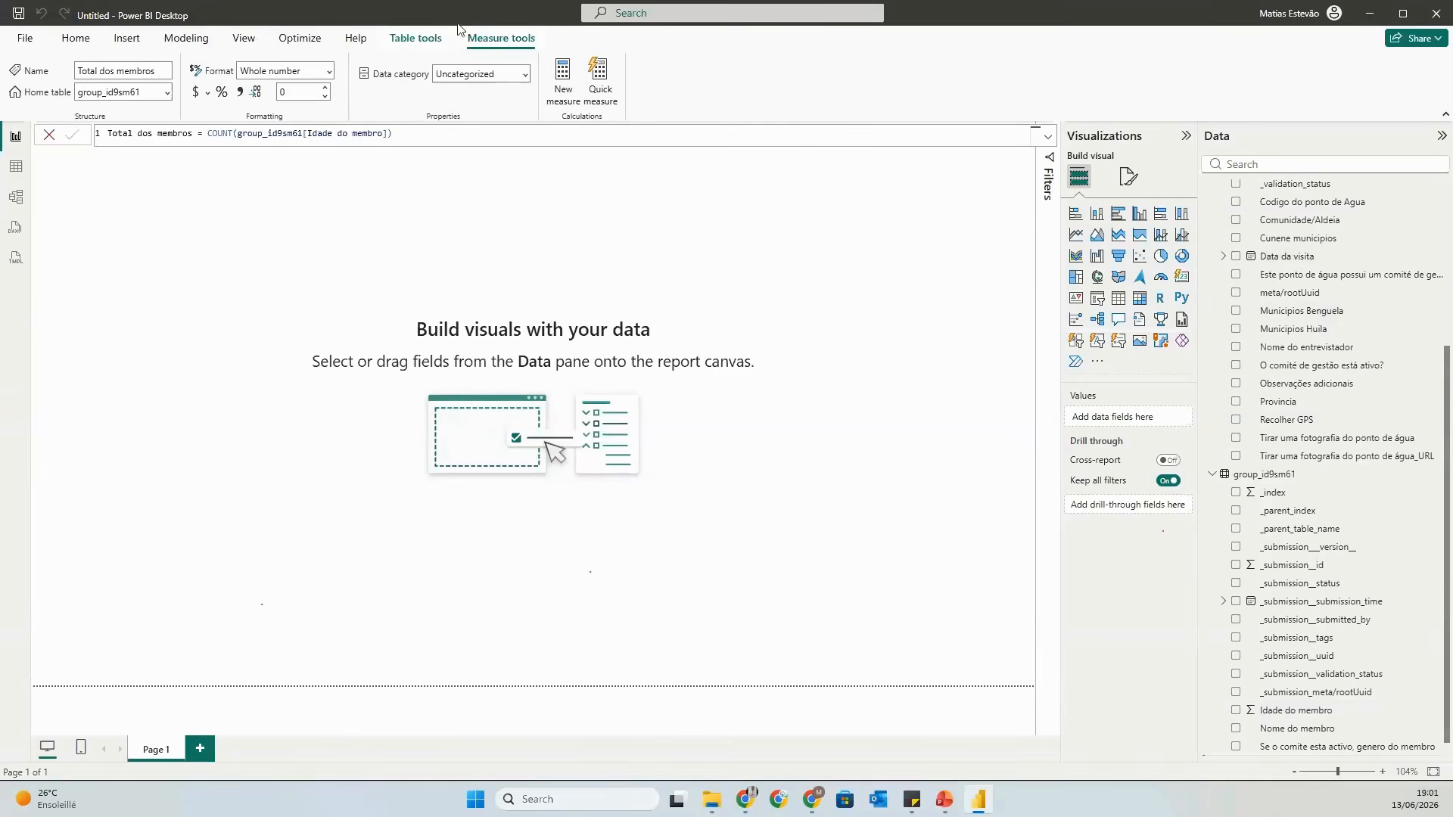
Examine the Formulário de Monitoria de P query through its _index column in Power Query Editor, then apply and return to the report.
left_click(79, 38)
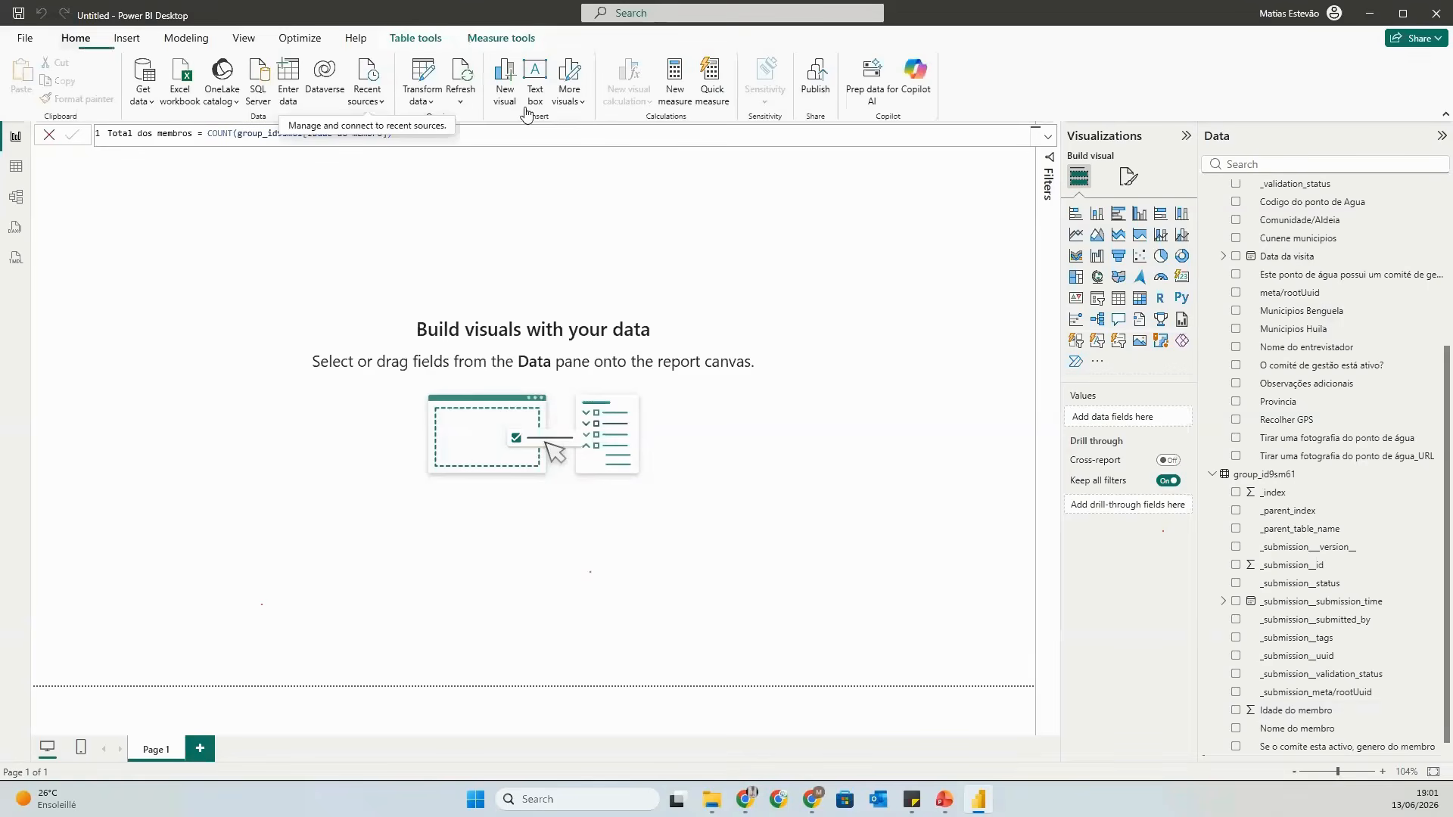
left_click(424, 71)
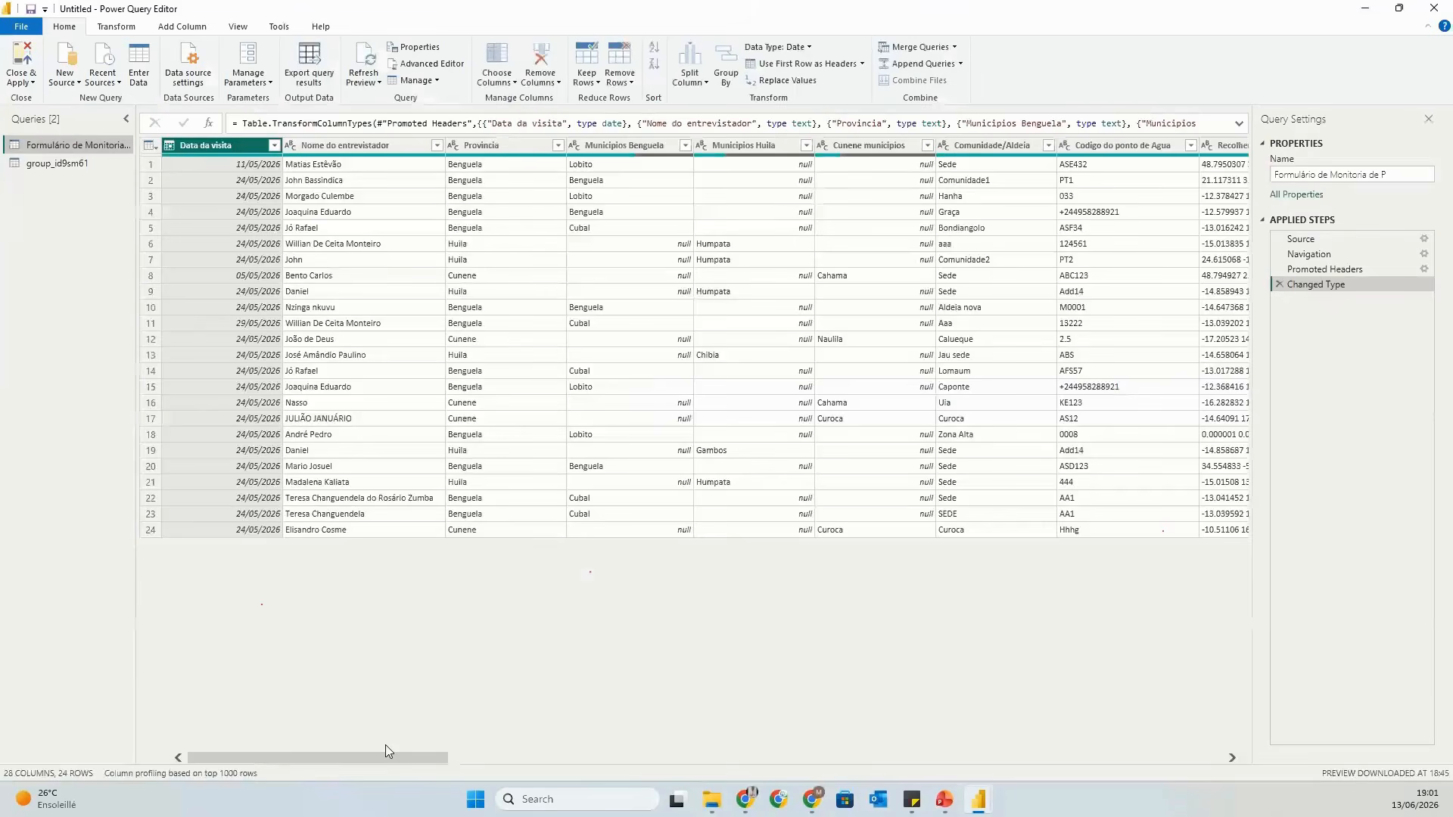
left_click_drag(384, 752, 1163, 702)
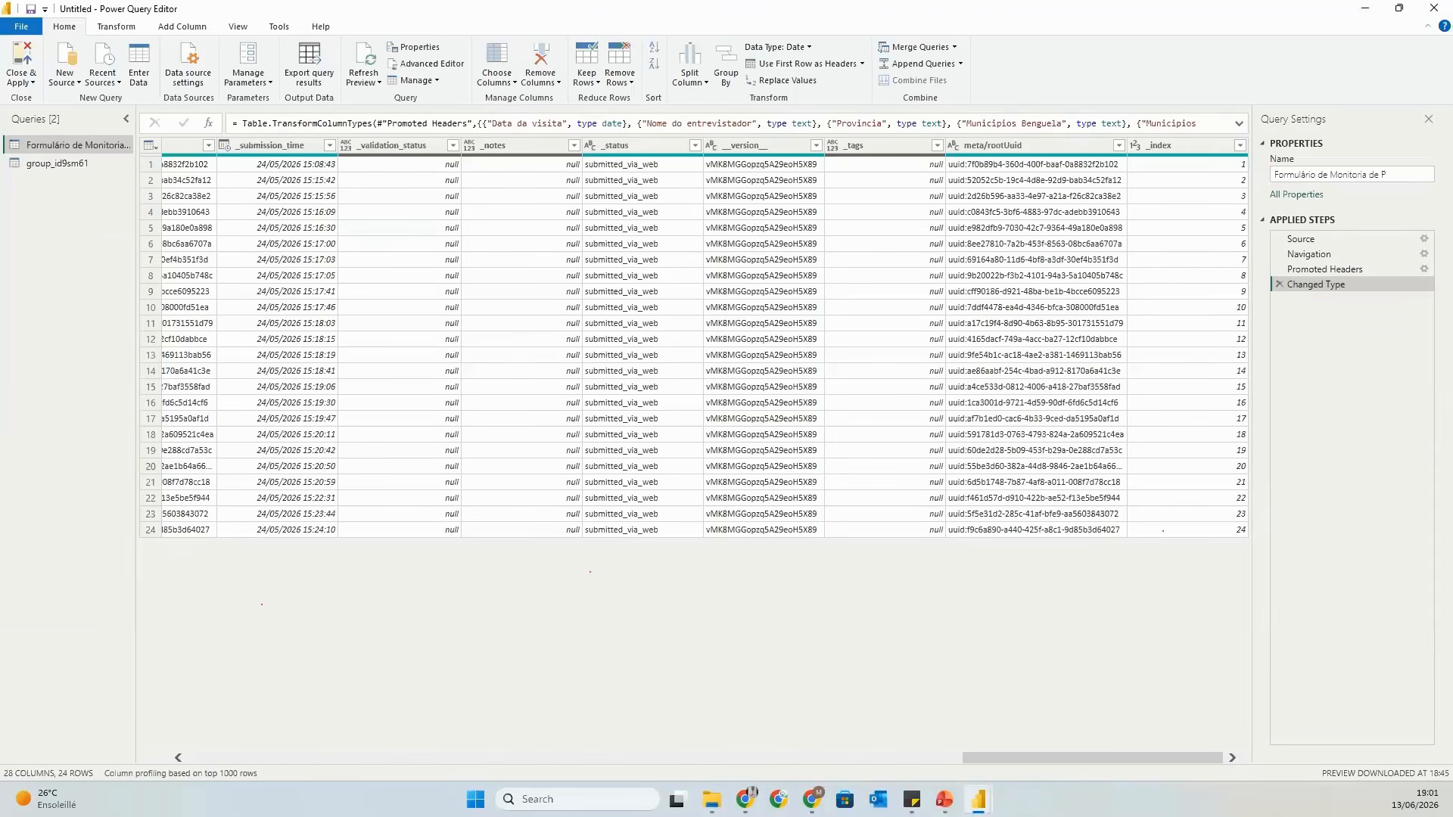
left_click(21, 80)
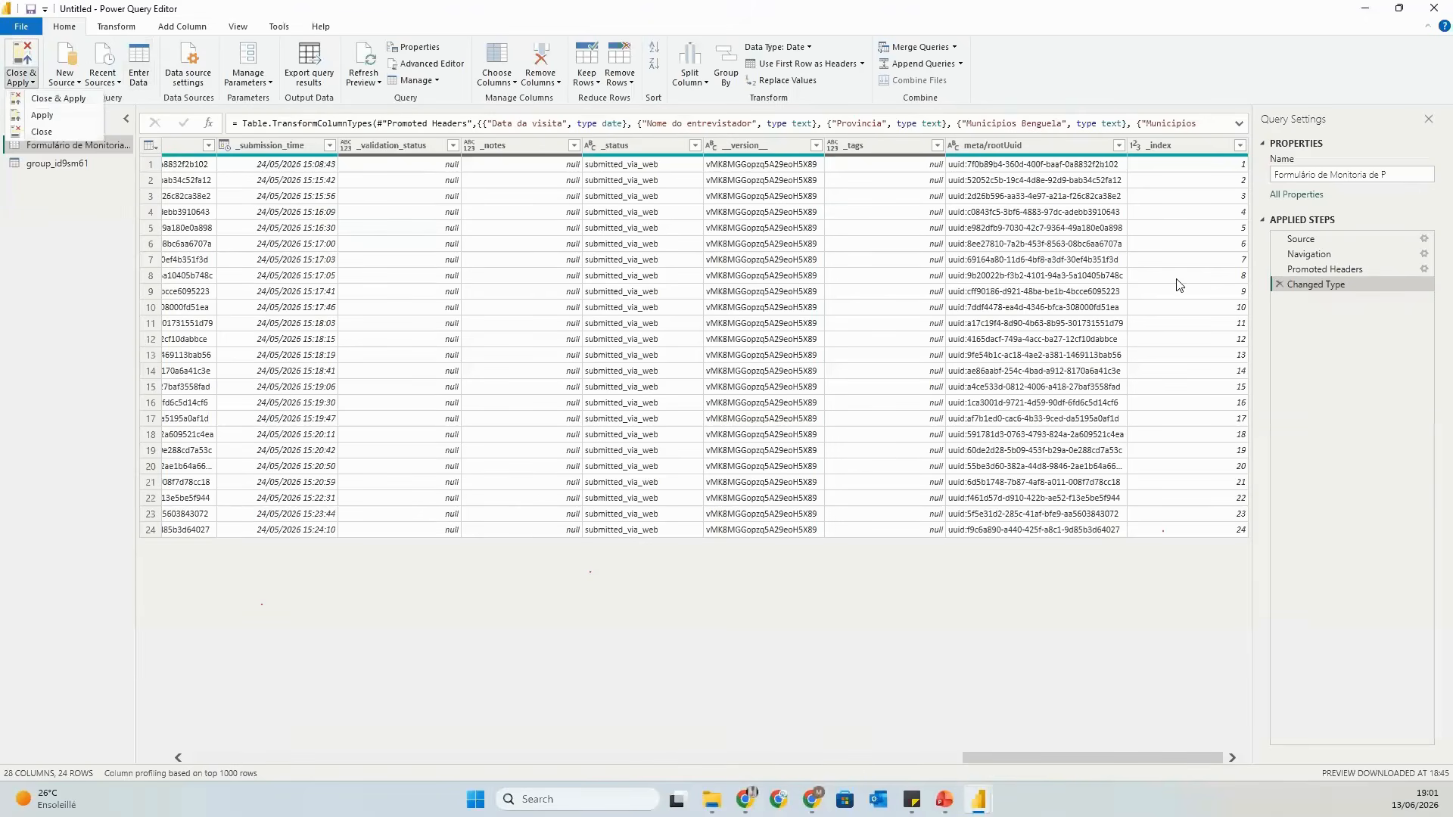
left_click(39, 117)
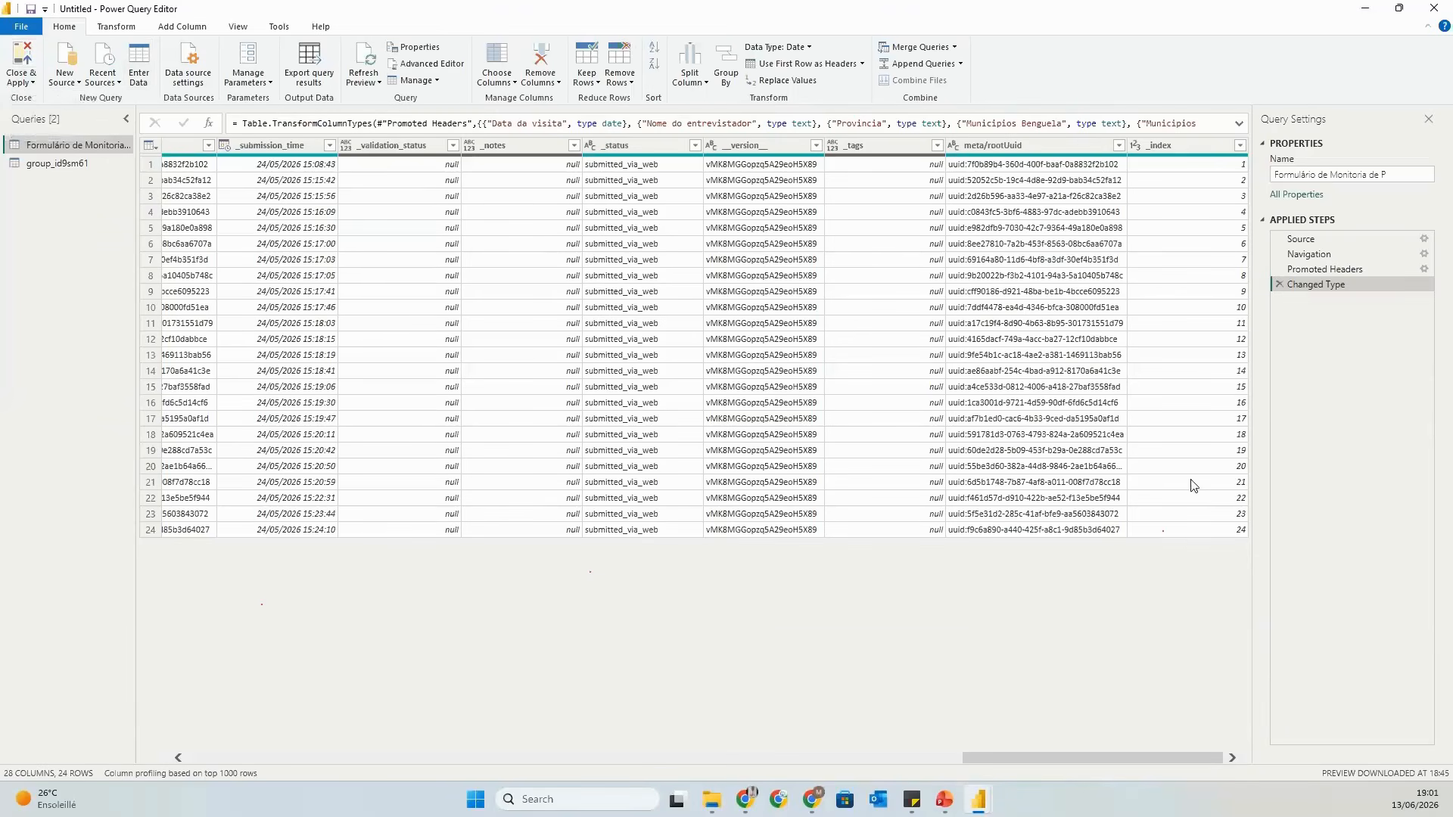
left_click(23, 79)
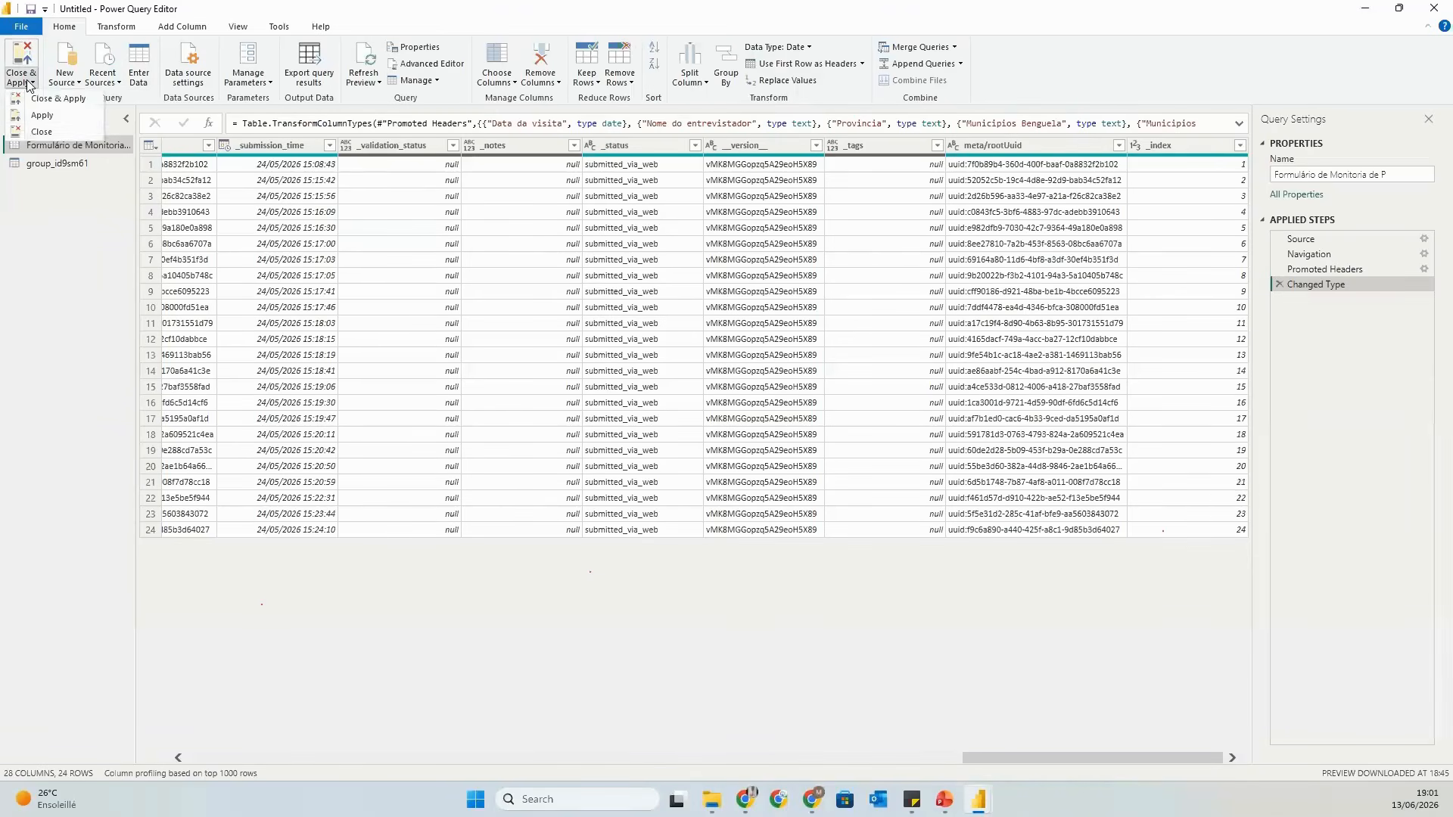
left_click(25, 98)
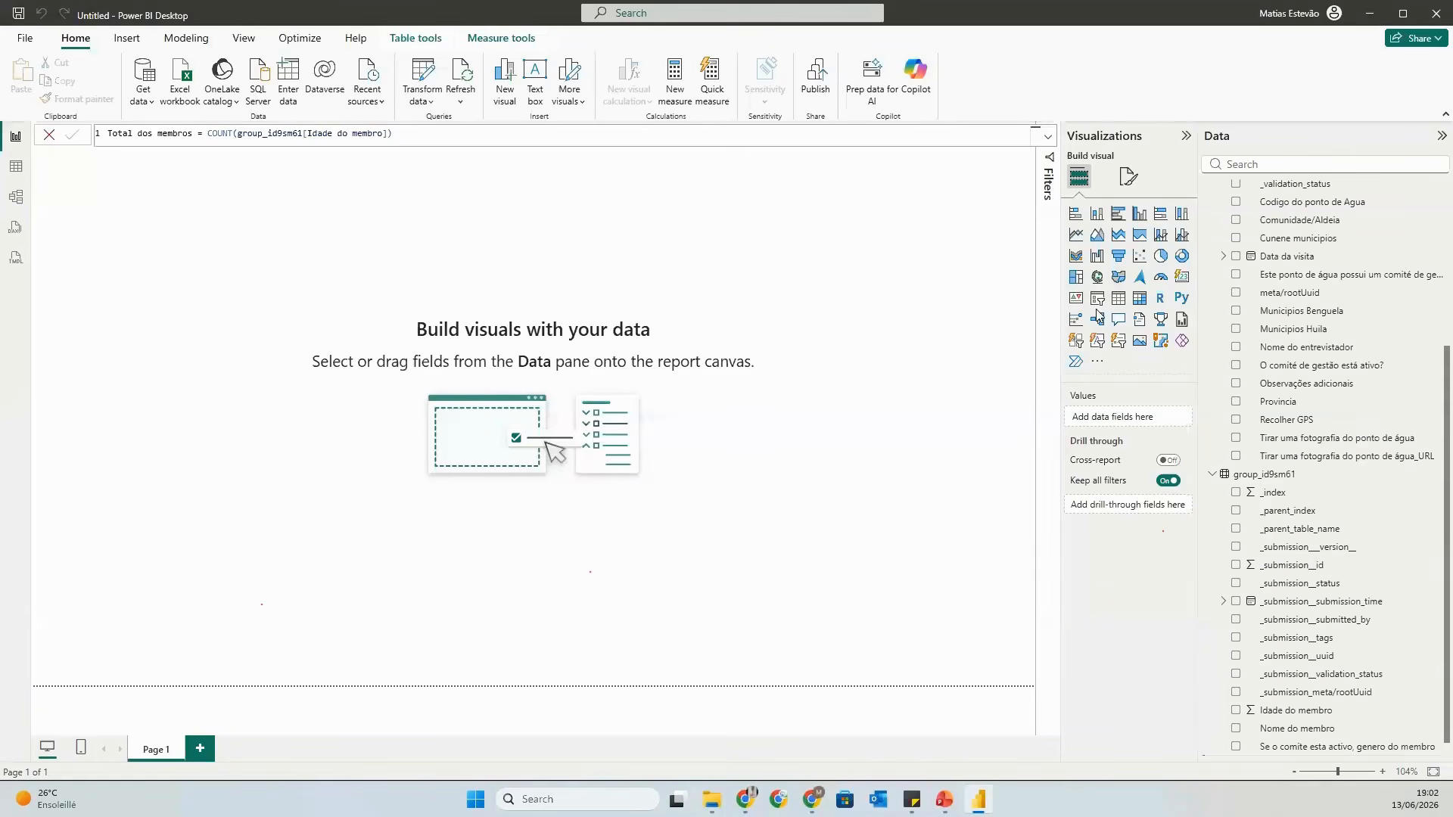
Add a card visual to Page 1, offset it from the page corner and shrink it to about half its size.
left_click(1182, 277)
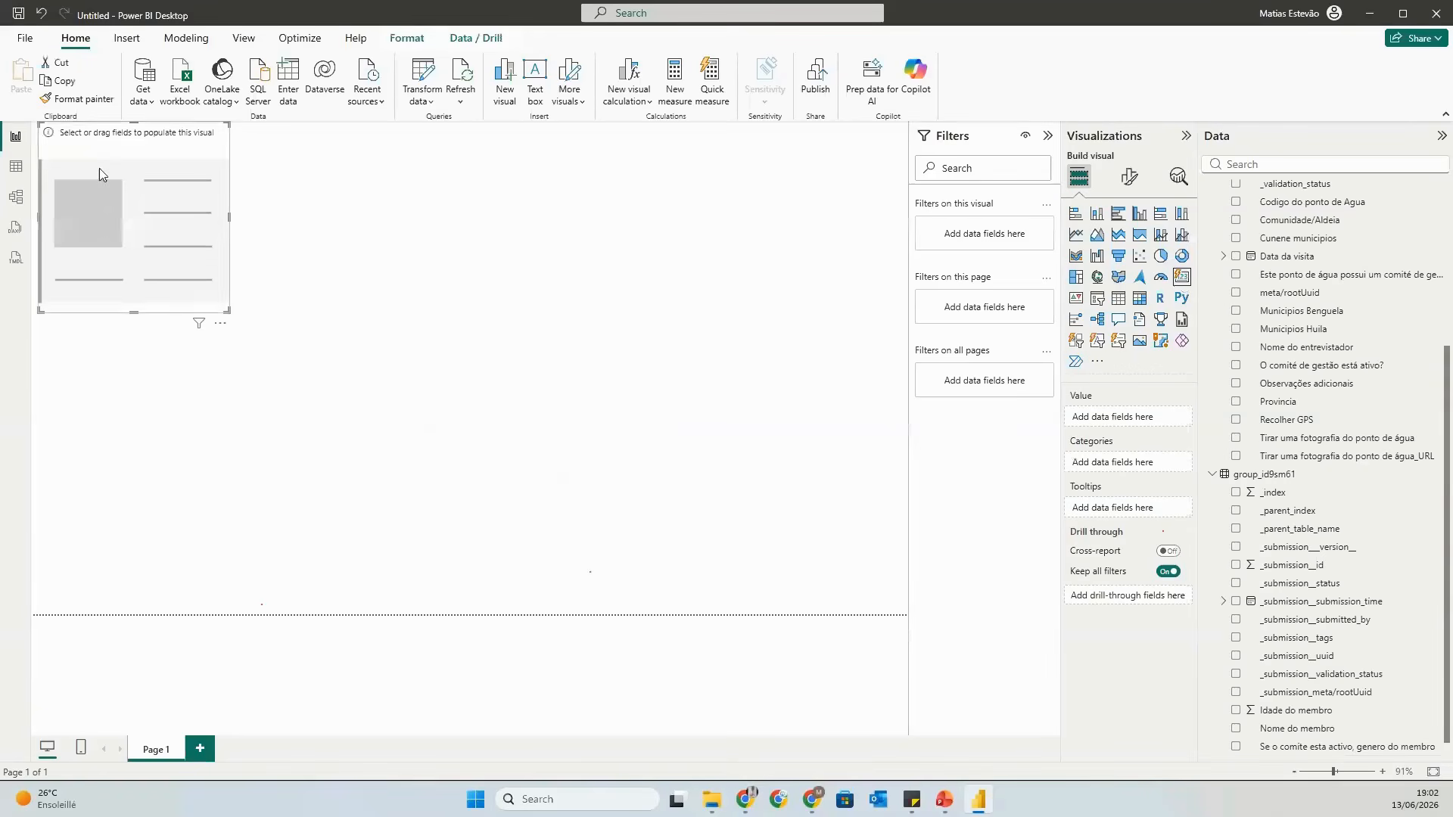
left_click_drag(99, 173, 255, 214)
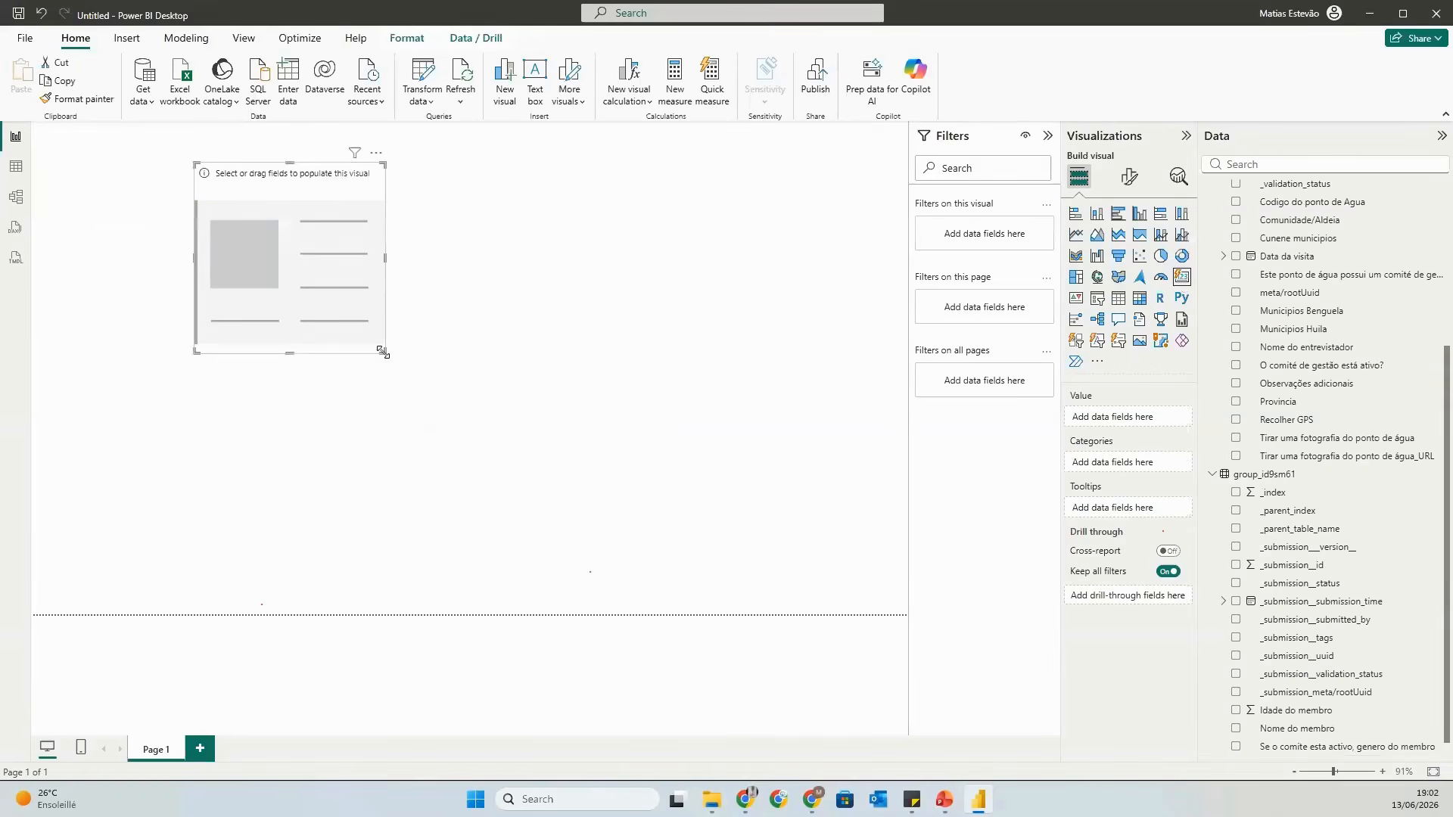
left_click_drag(383, 352, 296, 252)
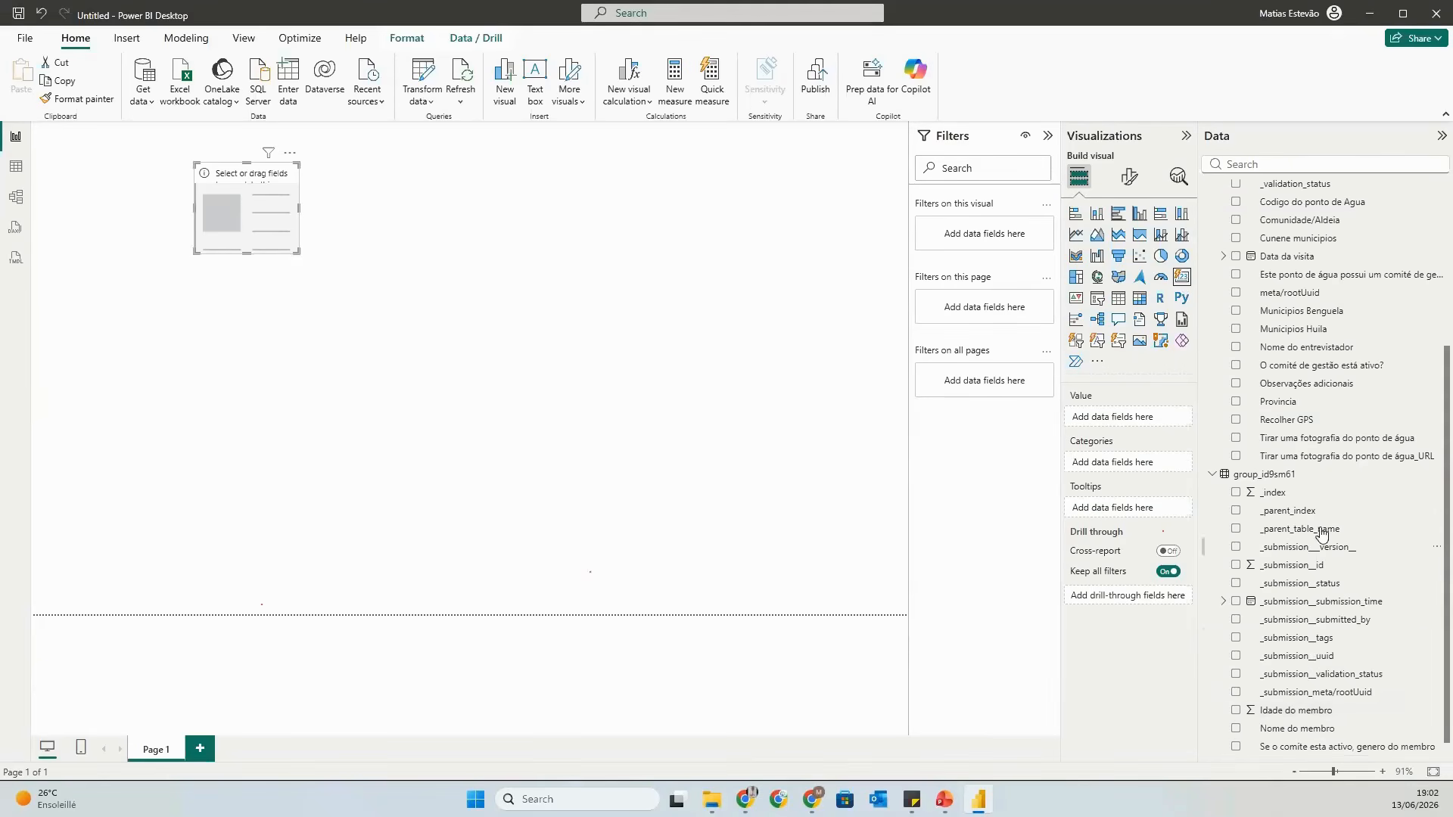
Use Idade do membro as the card's value, aggregated by Count, and shift the card slightly down and to the right.
scroll(1328, 647, "down", 1)
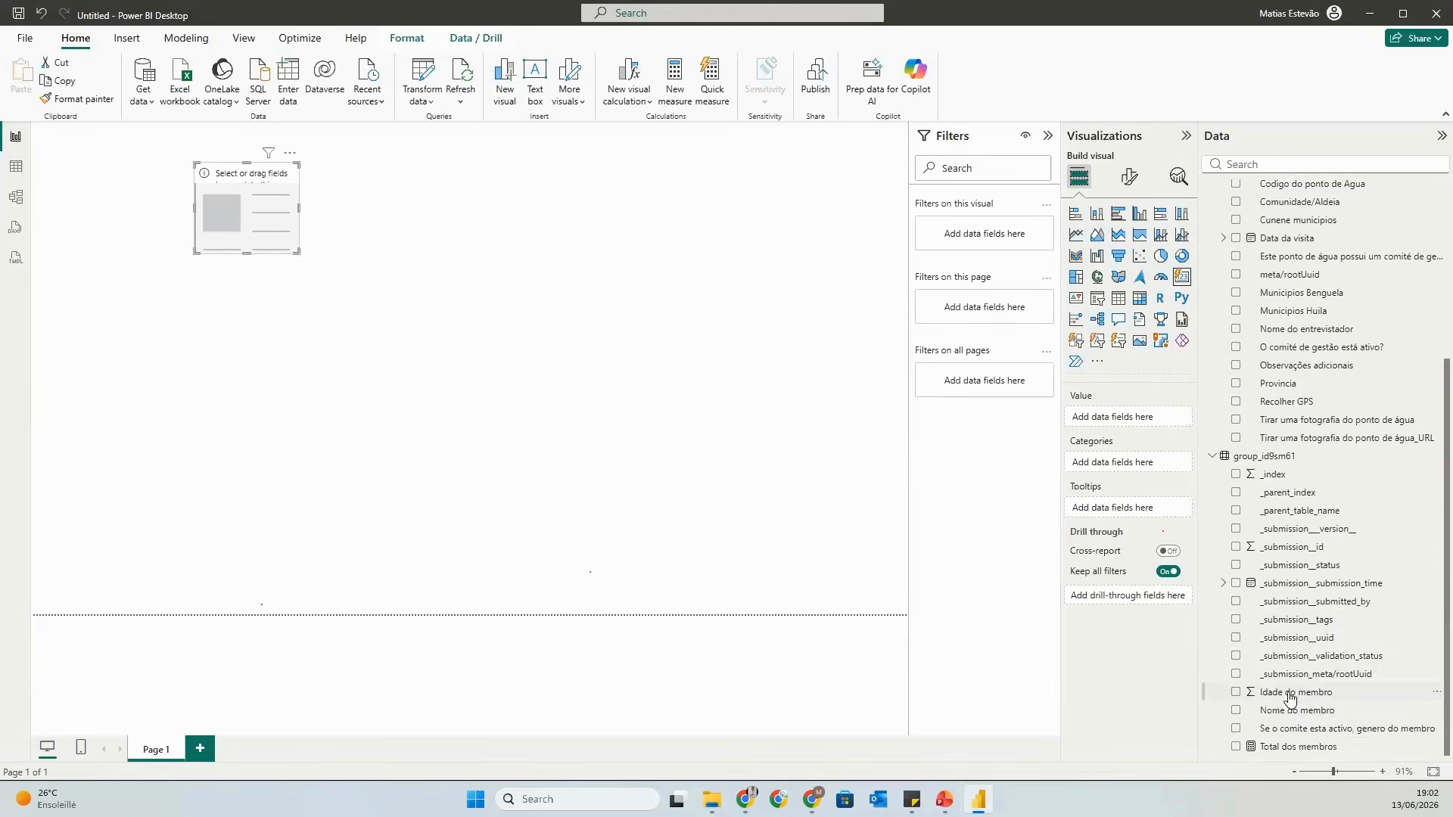
left_click_drag(1290, 696, 1118, 422)
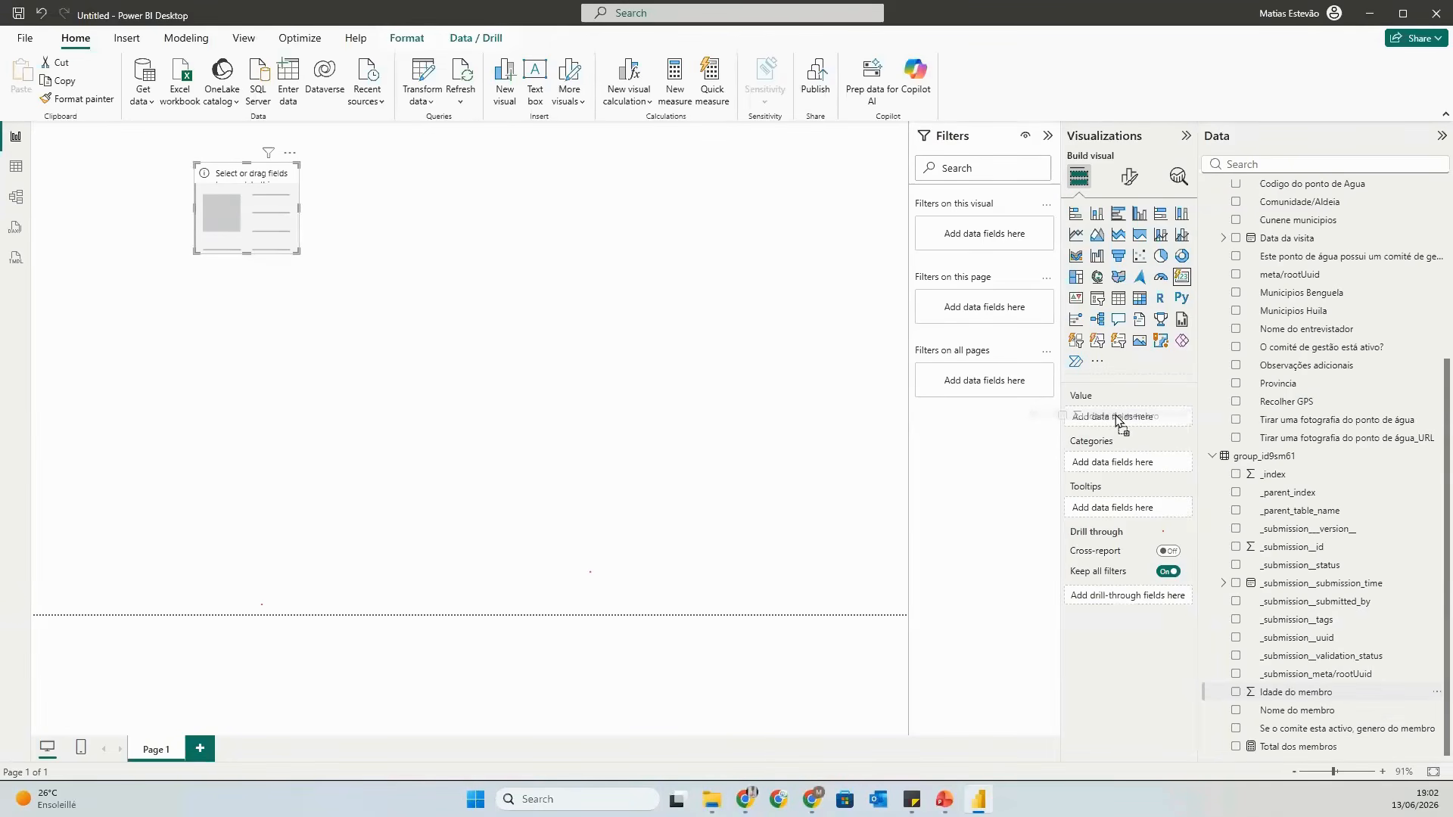
left_click_drag(1117, 421, 1117, 422)
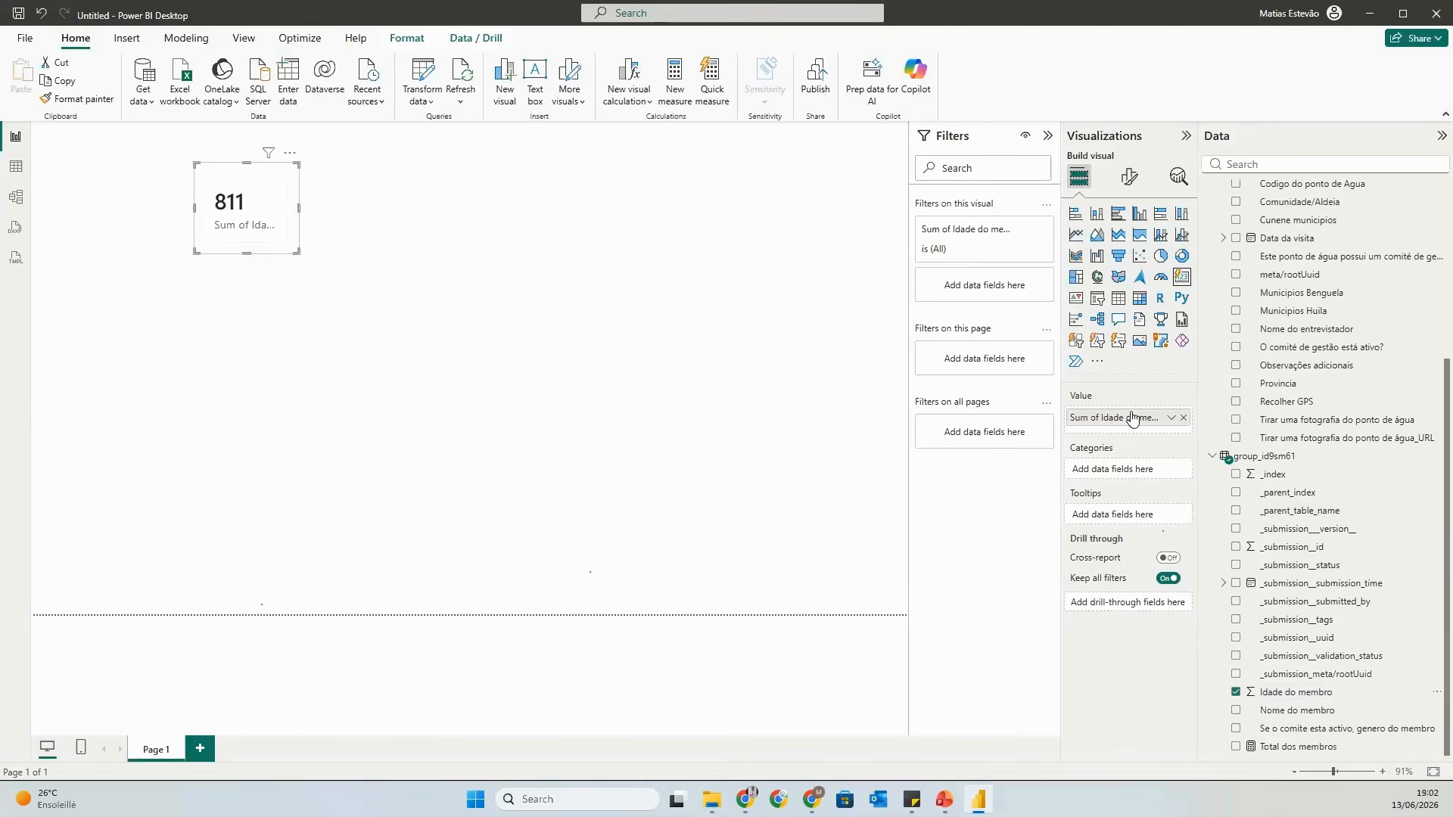
left_click(1171, 419)
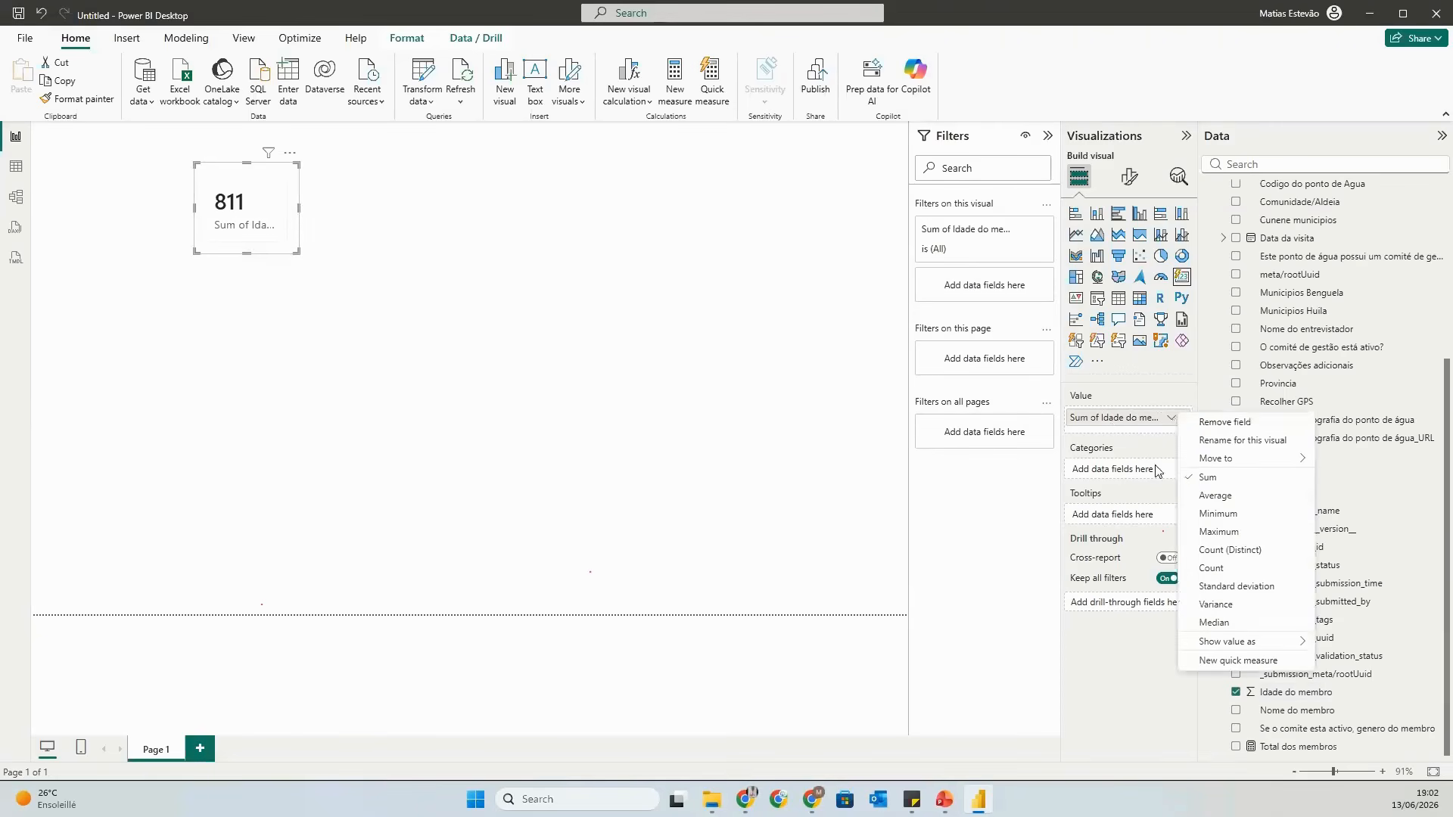
left_click(1232, 568)
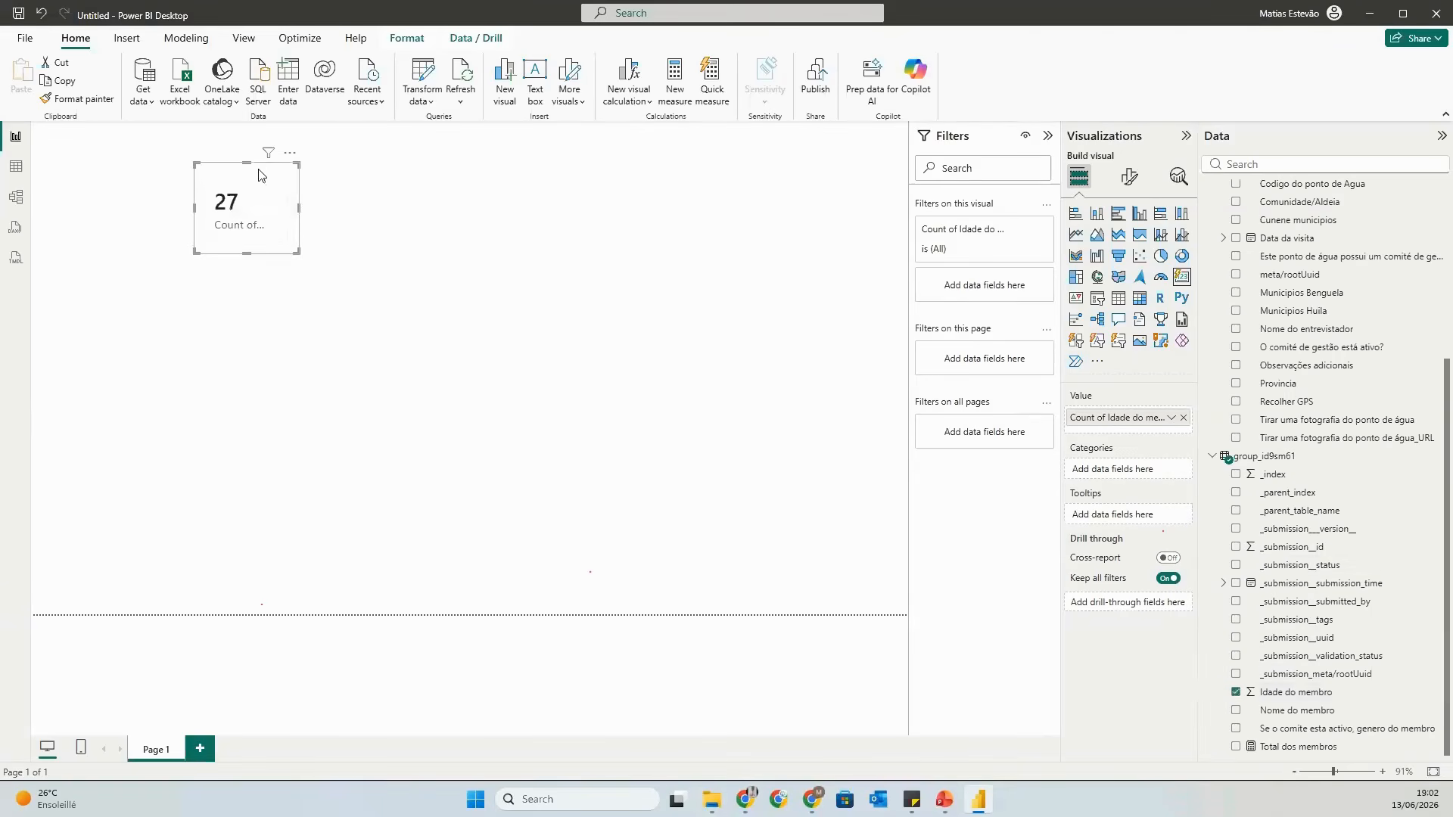
left_click_drag(258, 175, 283, 210)
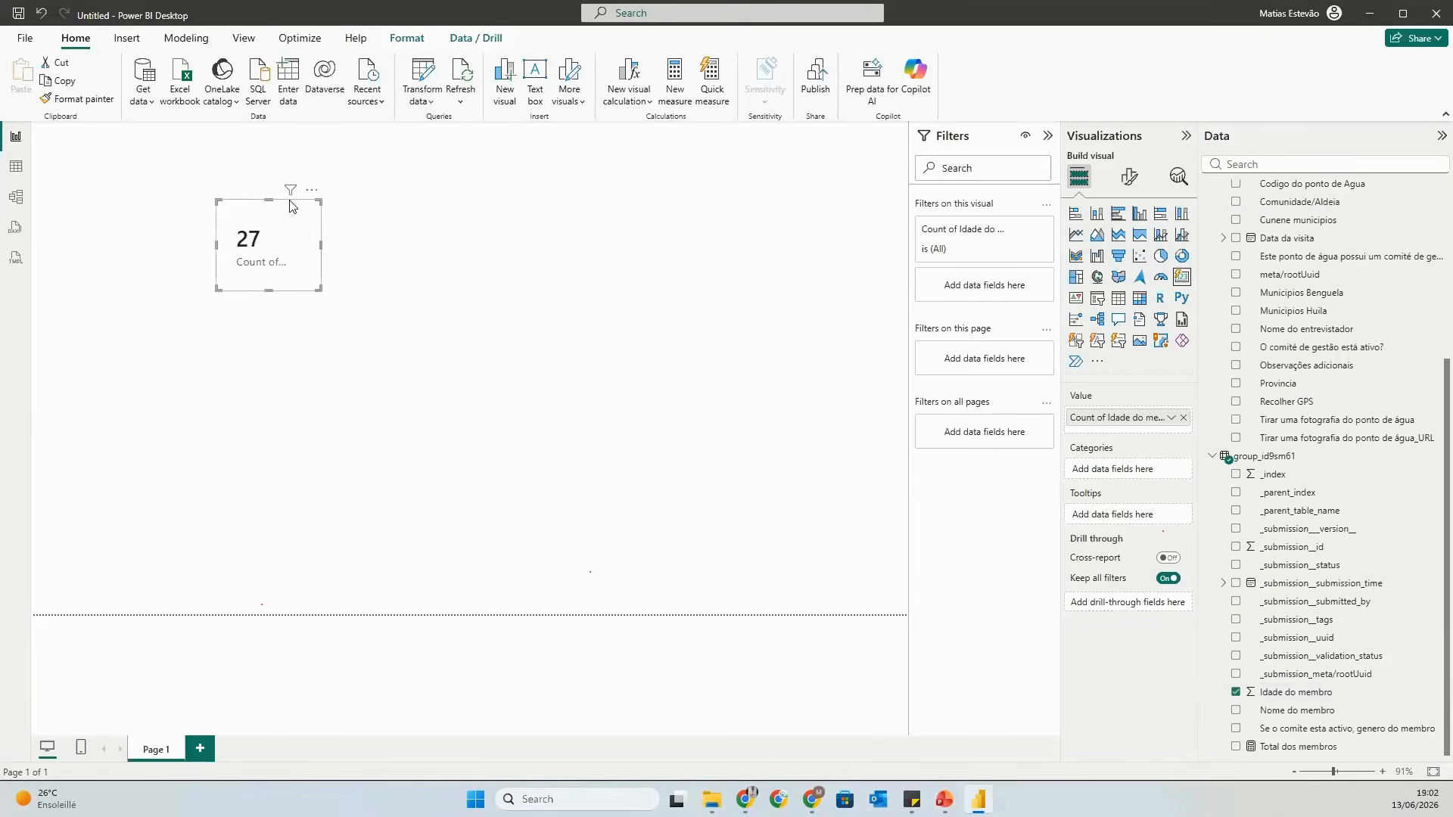
left_click(392, 214)
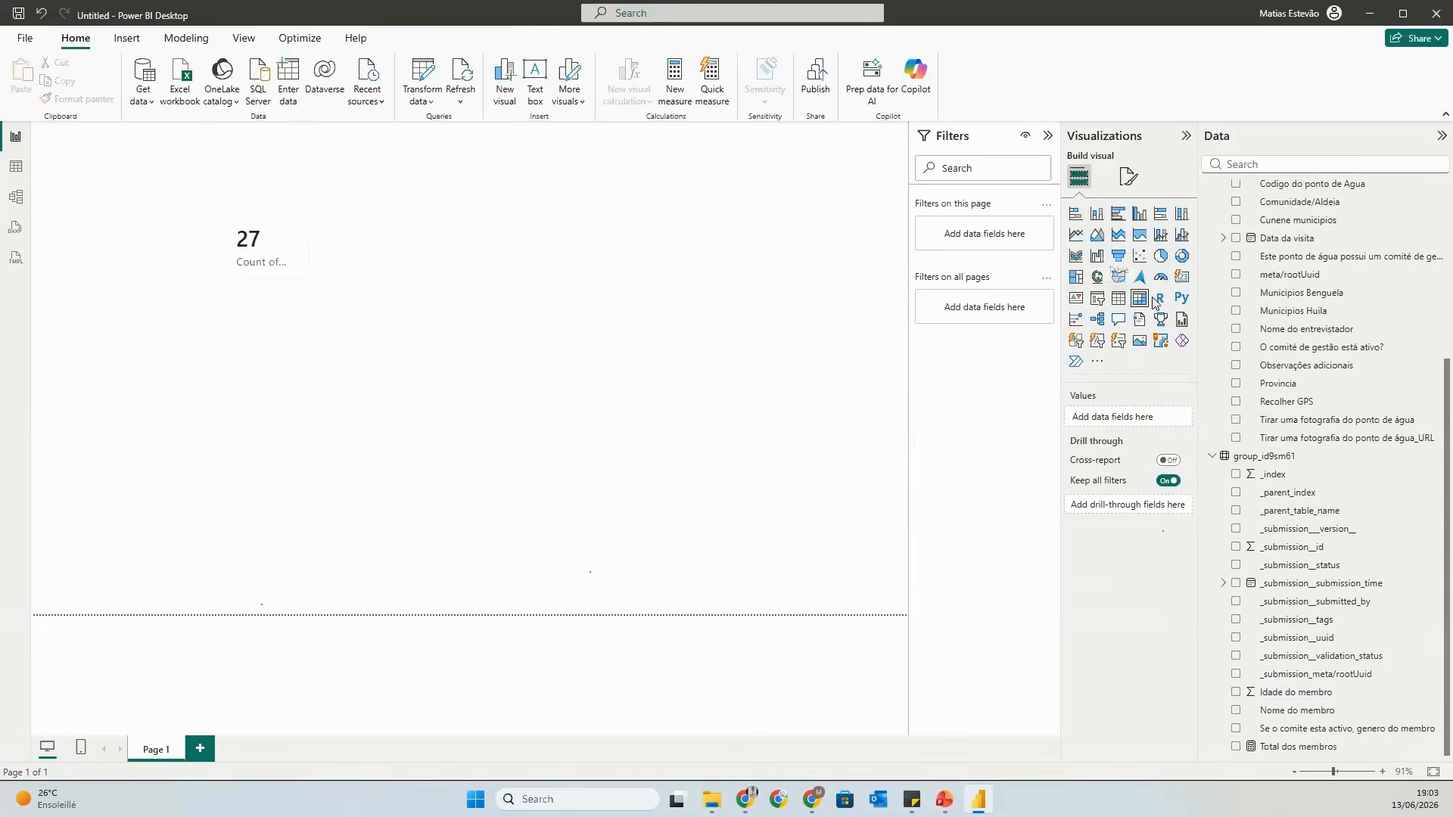
Add a second card visual, shrink it to about the first card's size and align it to the right of that card.
left_click(1181, 277)
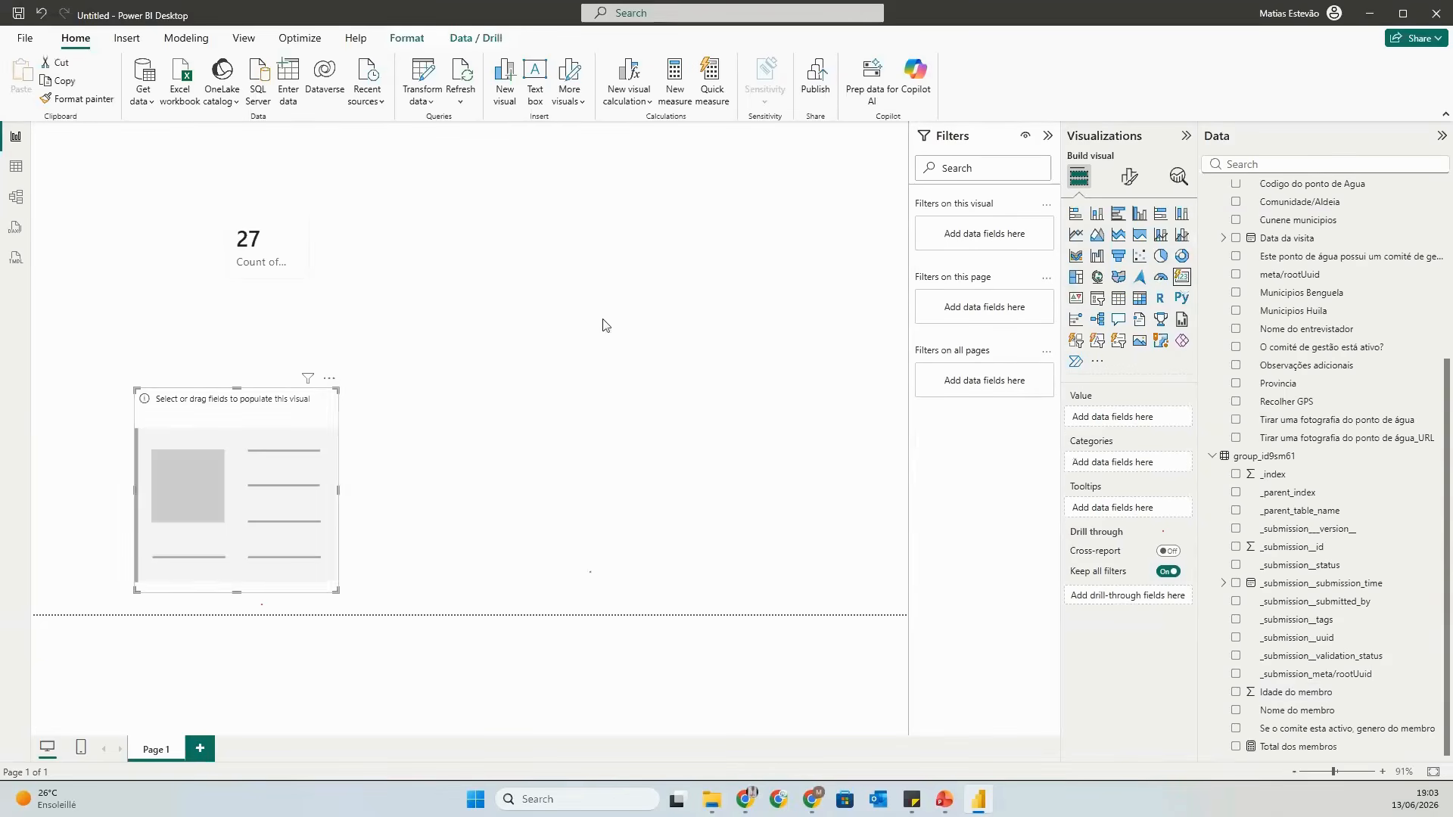
left_click_drag(313, 415, 539, 216)
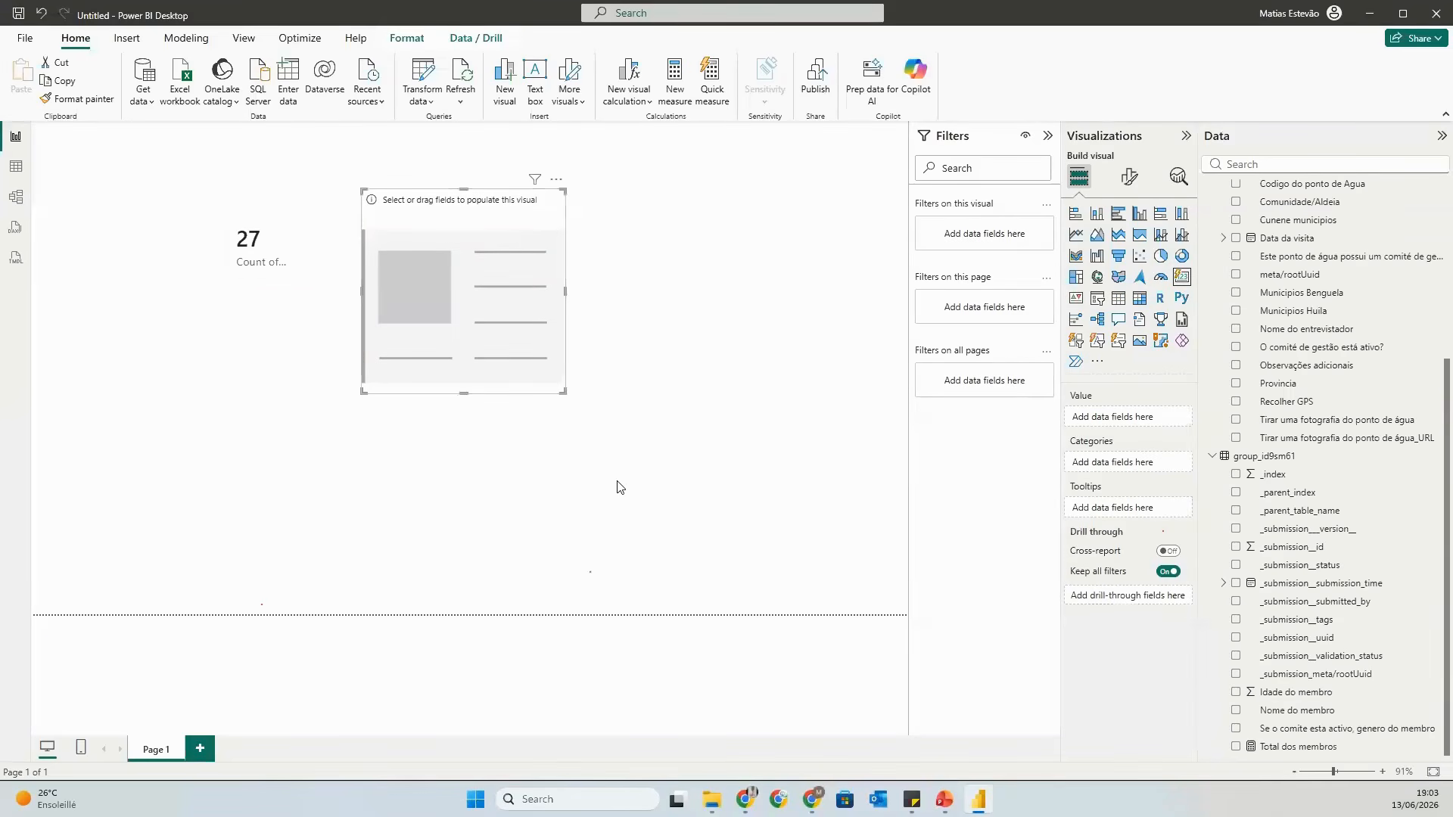
left_click_drag(561, 391, 483, 279)
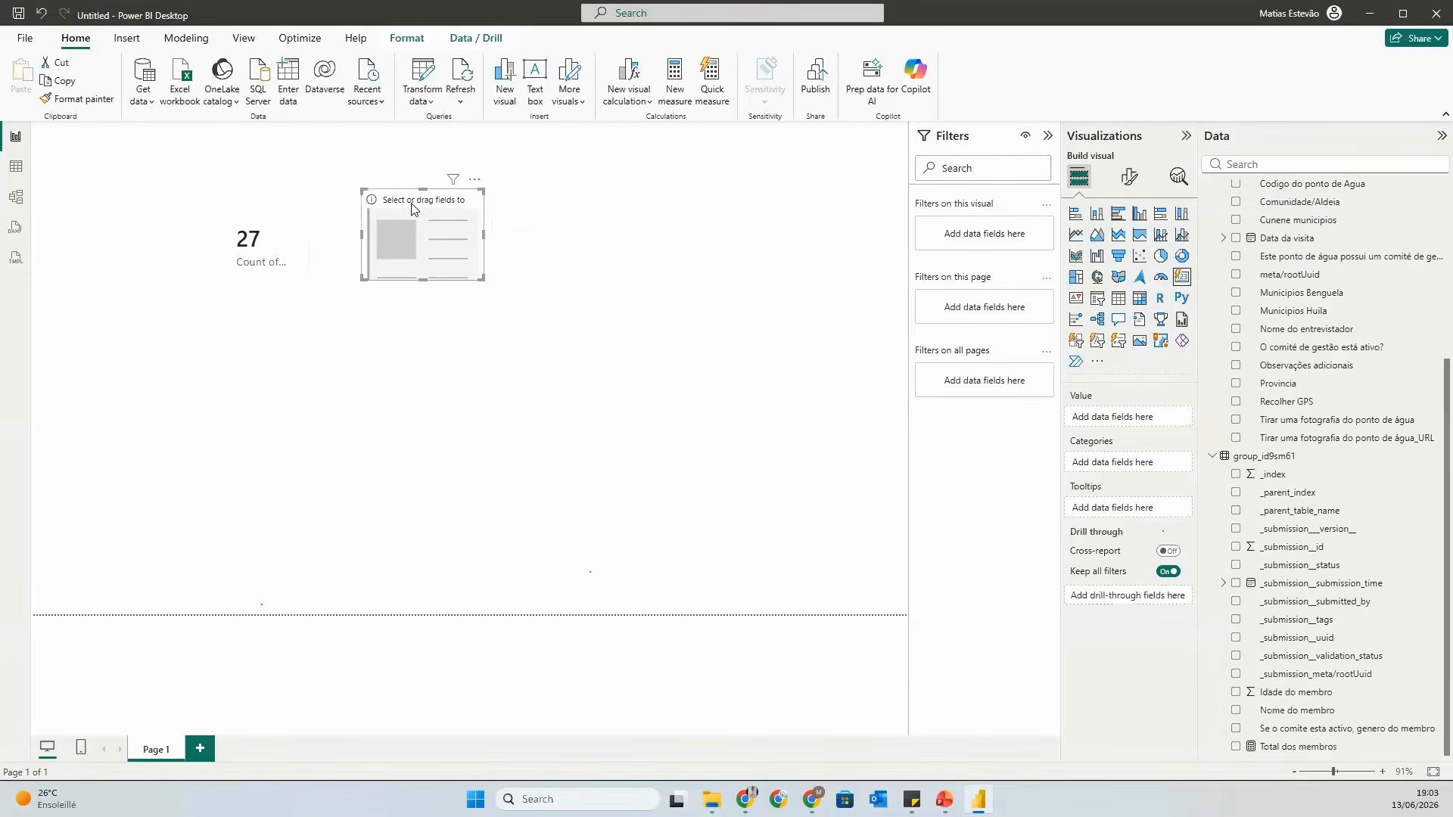
left_click_drag(412, 209, 413, 219)
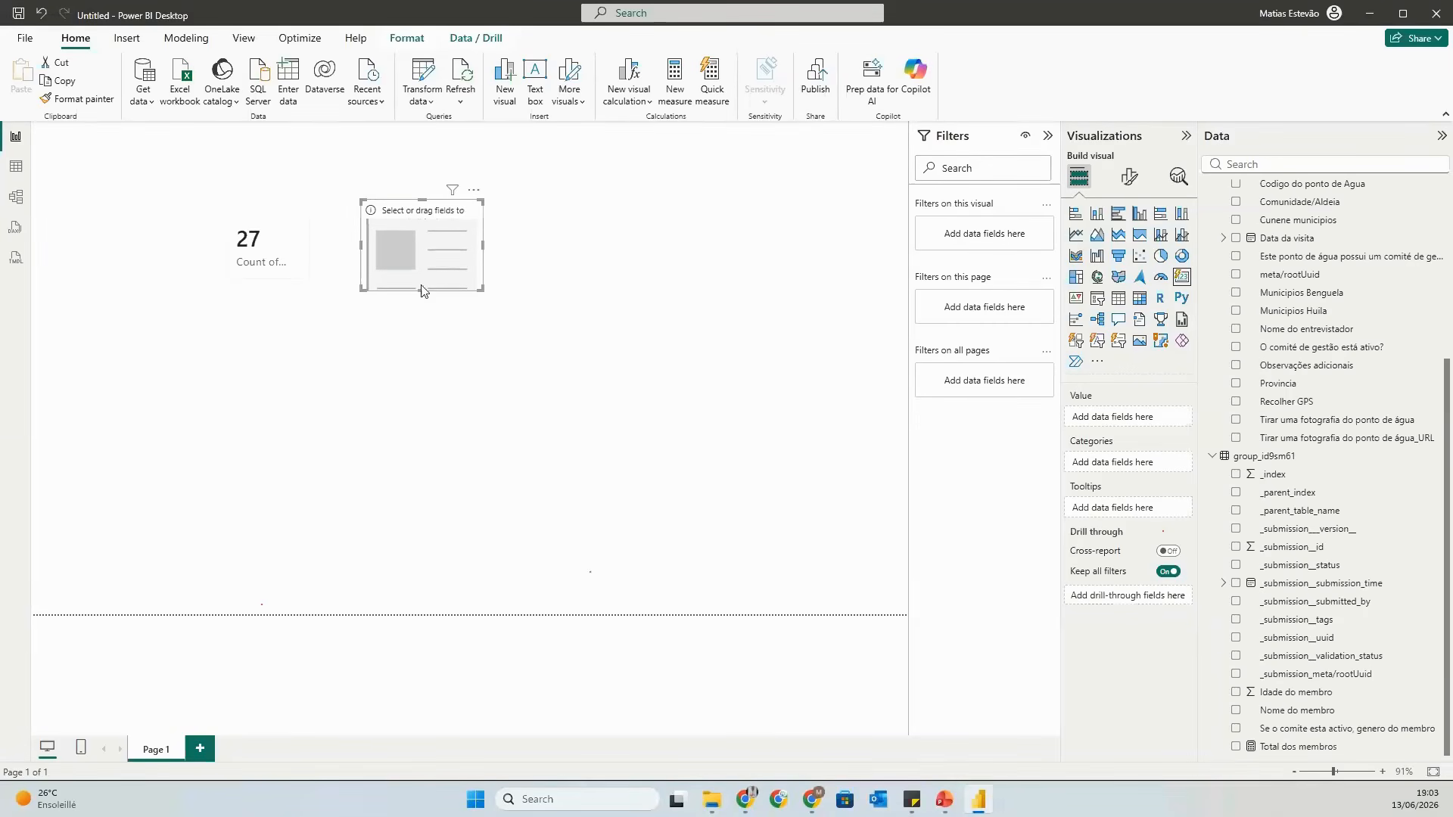
Trim the second card's height slightly and use Codigo do ponto de Agua as its value, aggregated by Count.
left_click_drag(422, 291, 422, 282)
left_click_drag(422, 200, 422, 209)
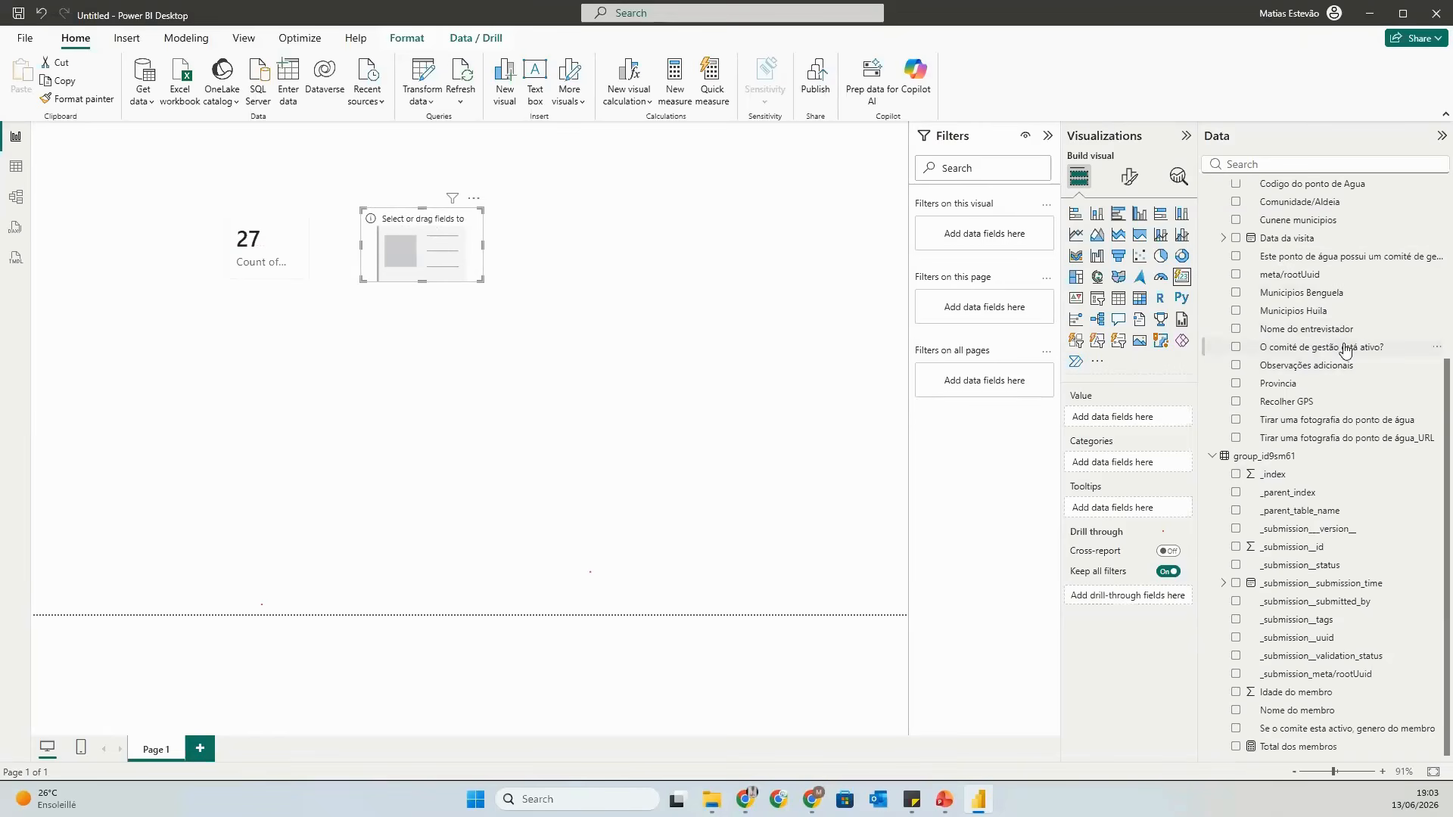
scroll(1351, 353, "up", 2)
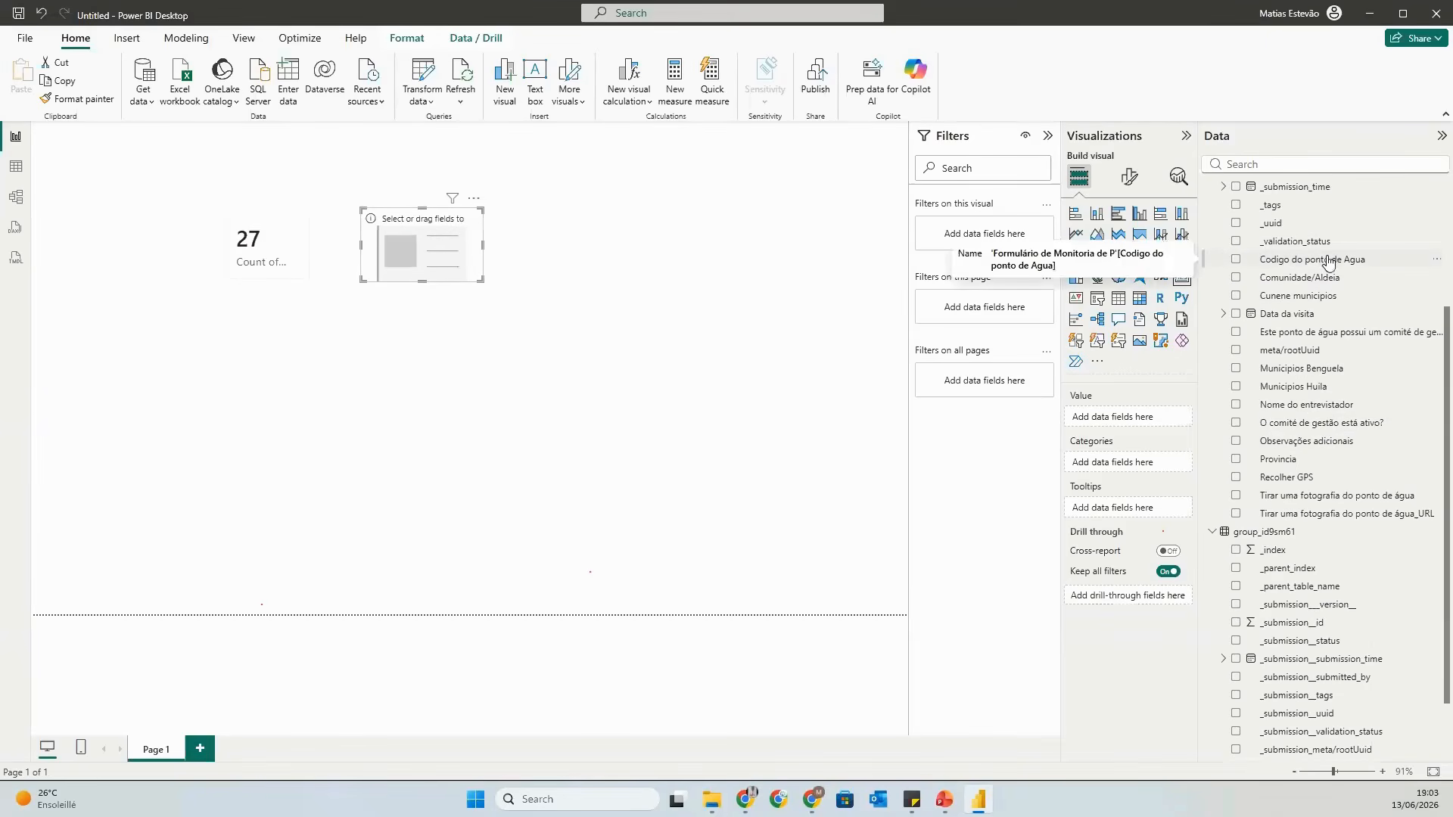
left_click_drag(1328, 261, 1128, 417)
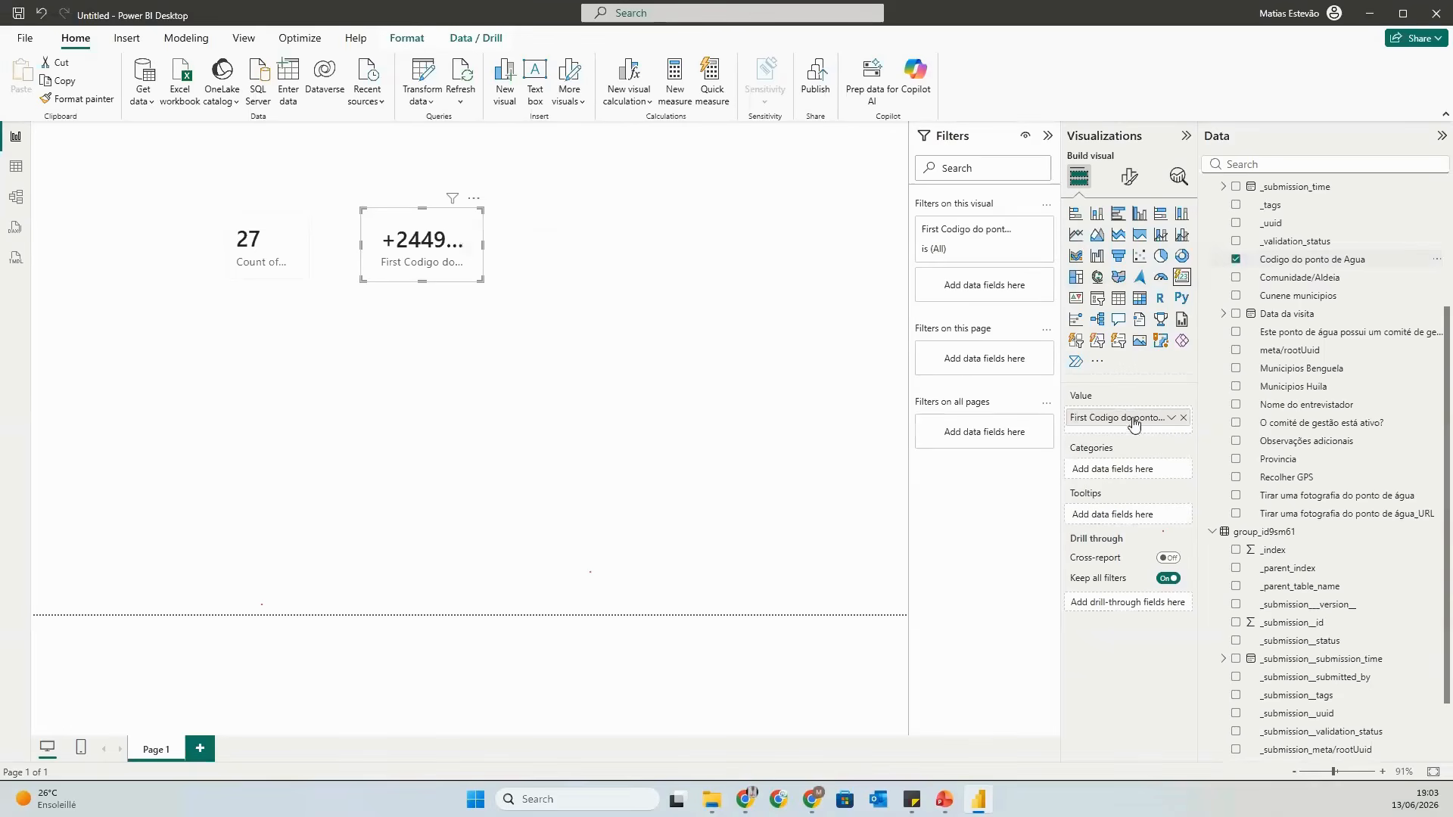
left_click(1172, 418)
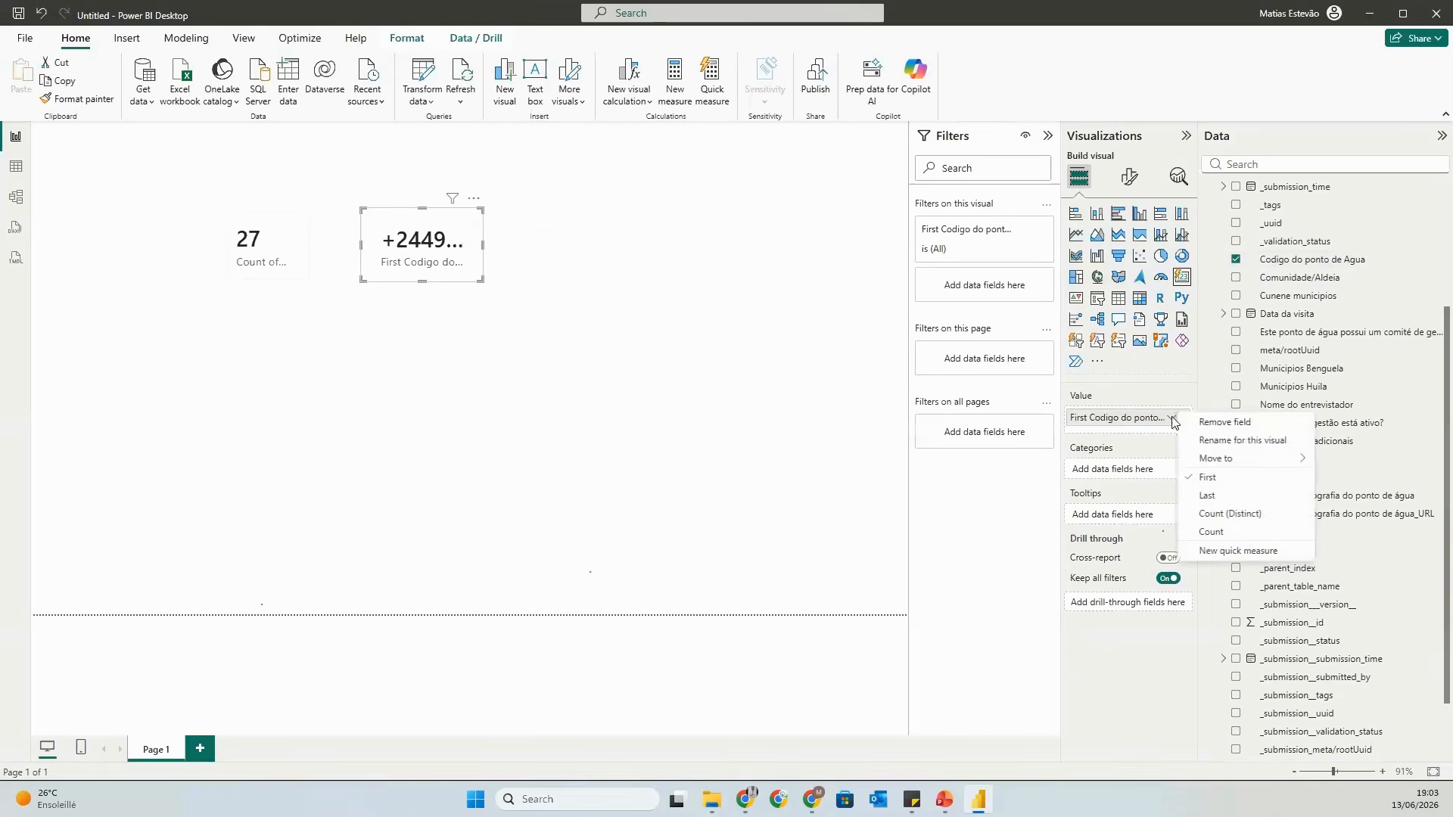
left_click(1211, 533)
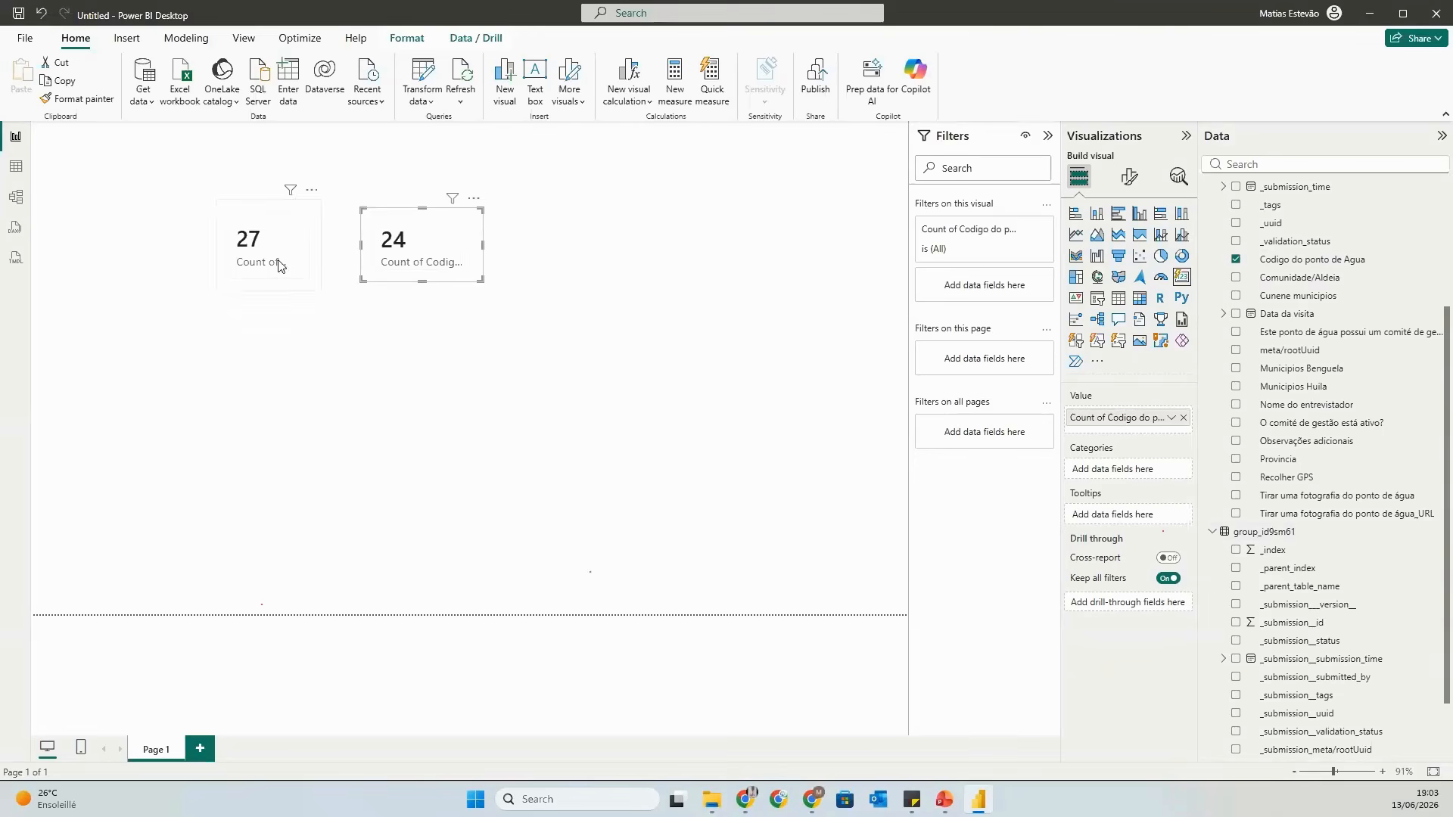
left_click(649, 223)
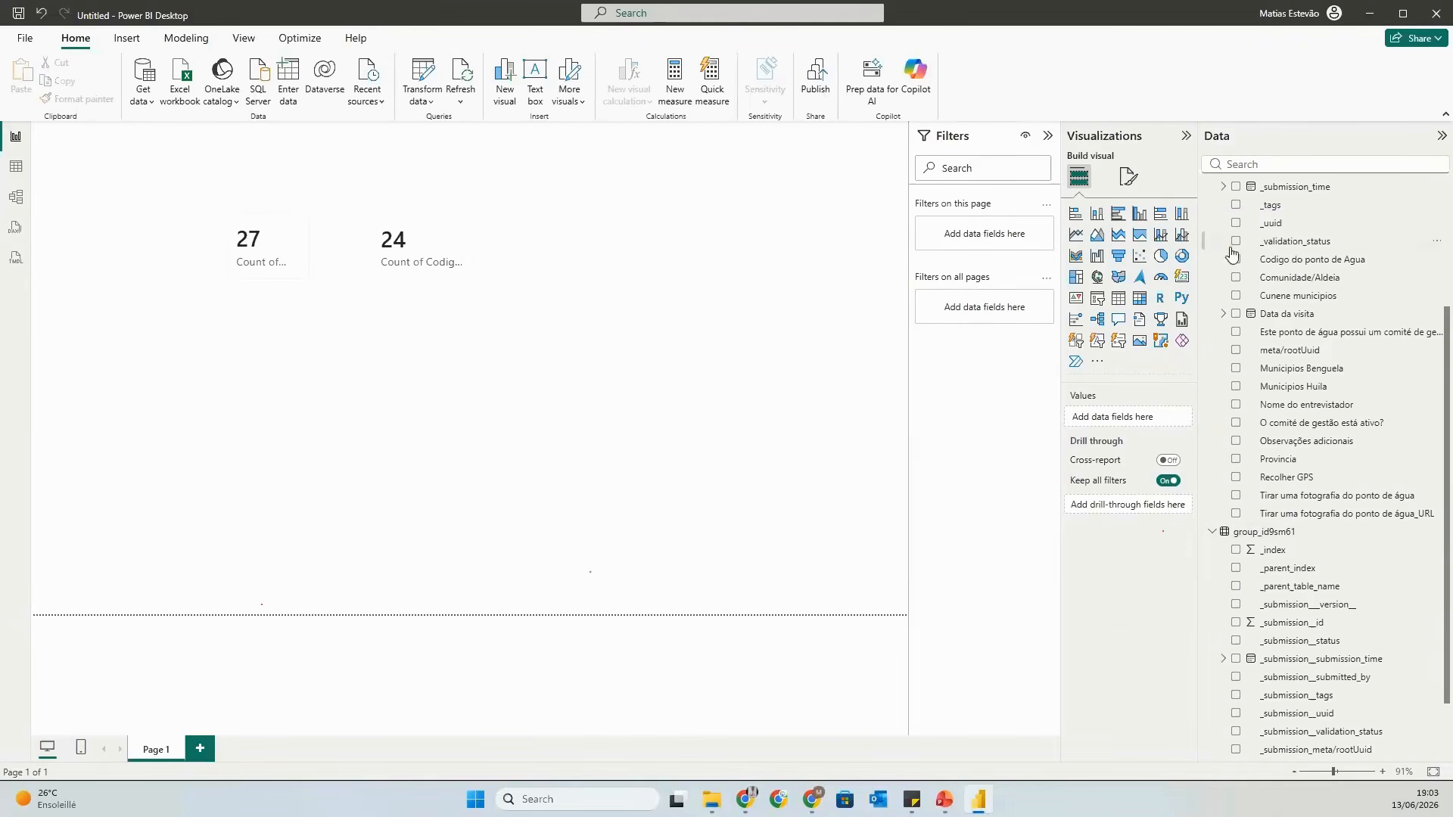
Try to build a filled map with _Recolher GPS_latitude as latitude and _Recolher GPS_longitude as longitude.
left_click(1118, 277)
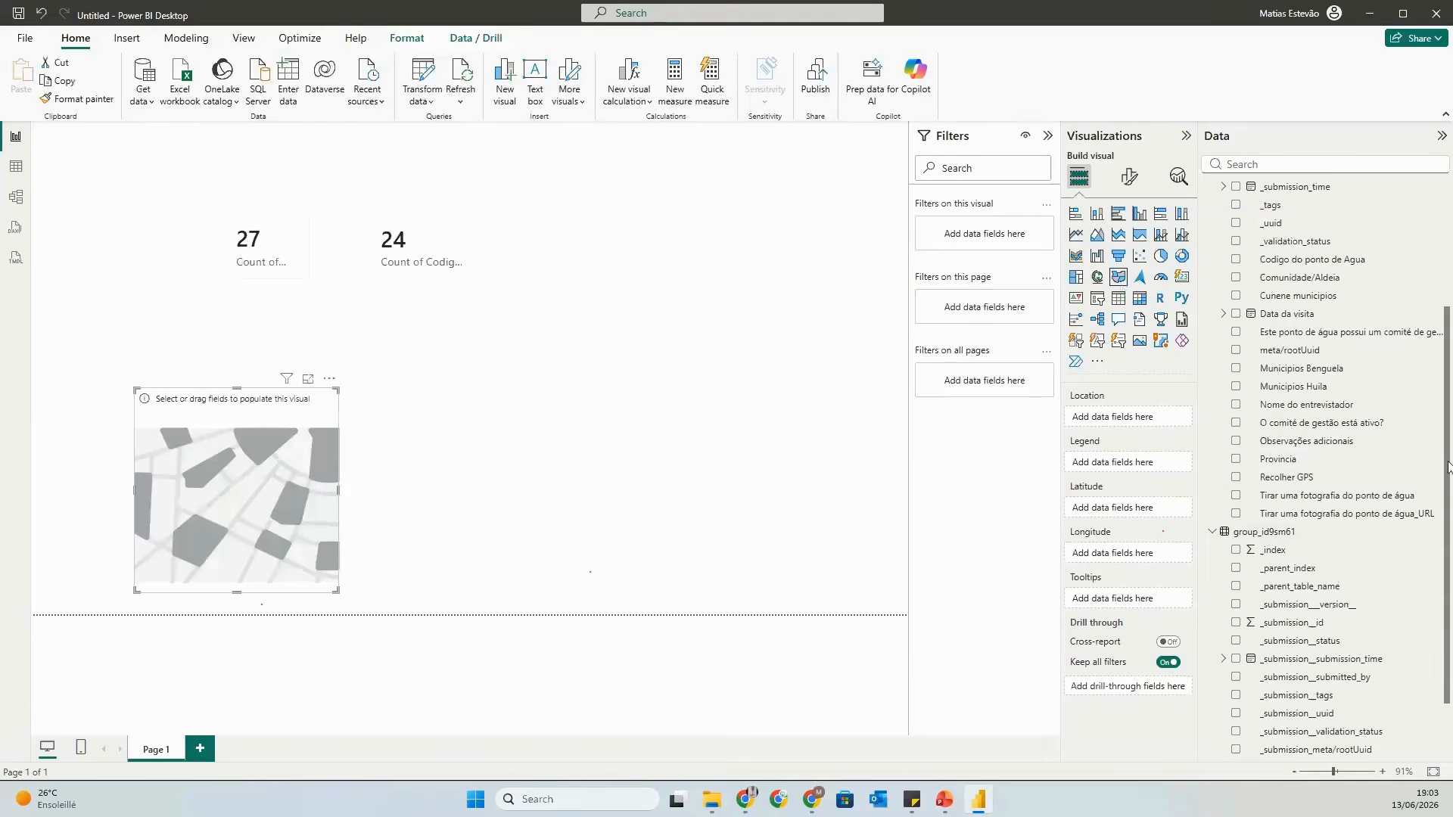
left_click_drag(1448, 467, 1429, 321)
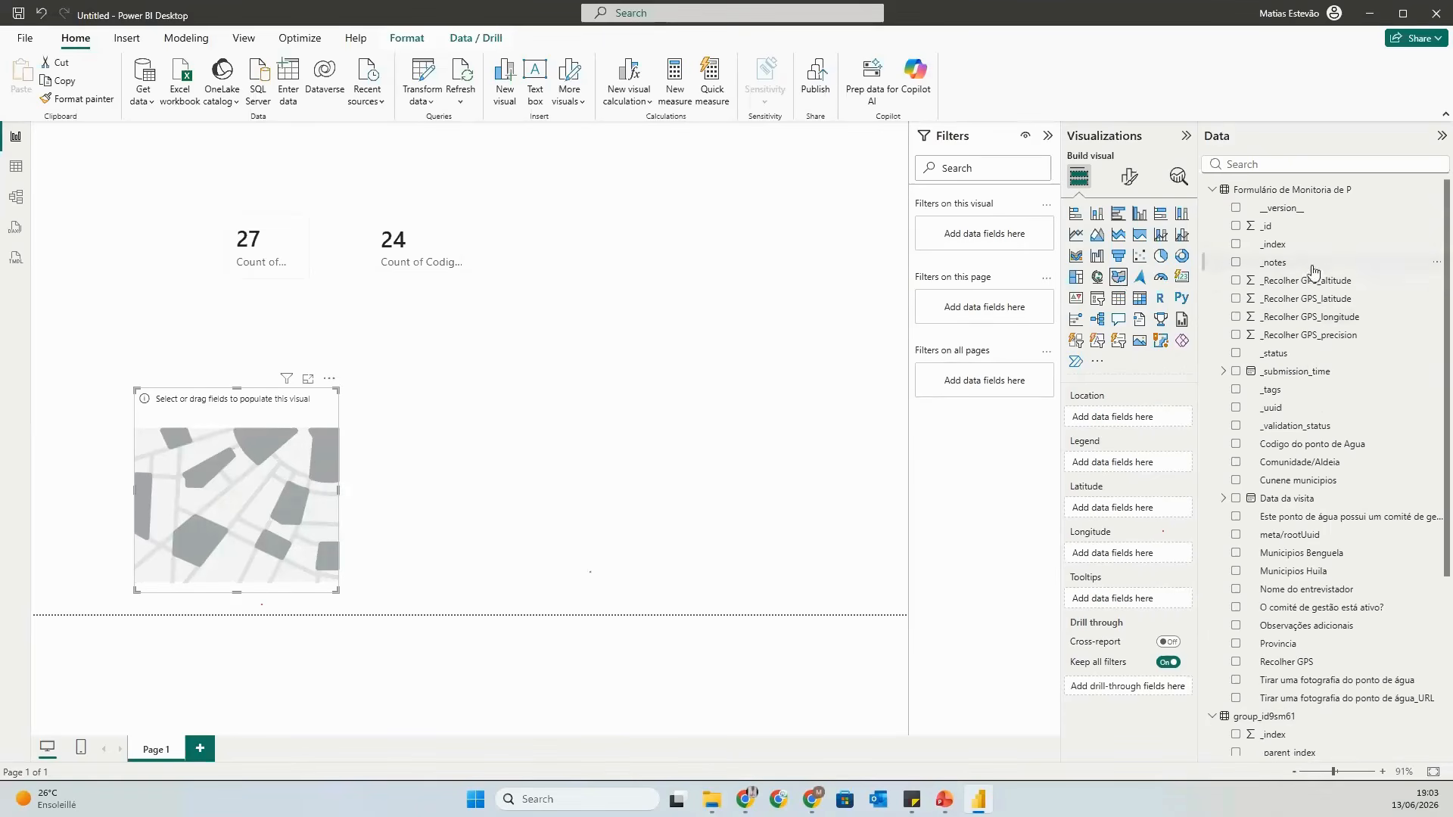
left_click_drag(1308, 304, 1118, 518)
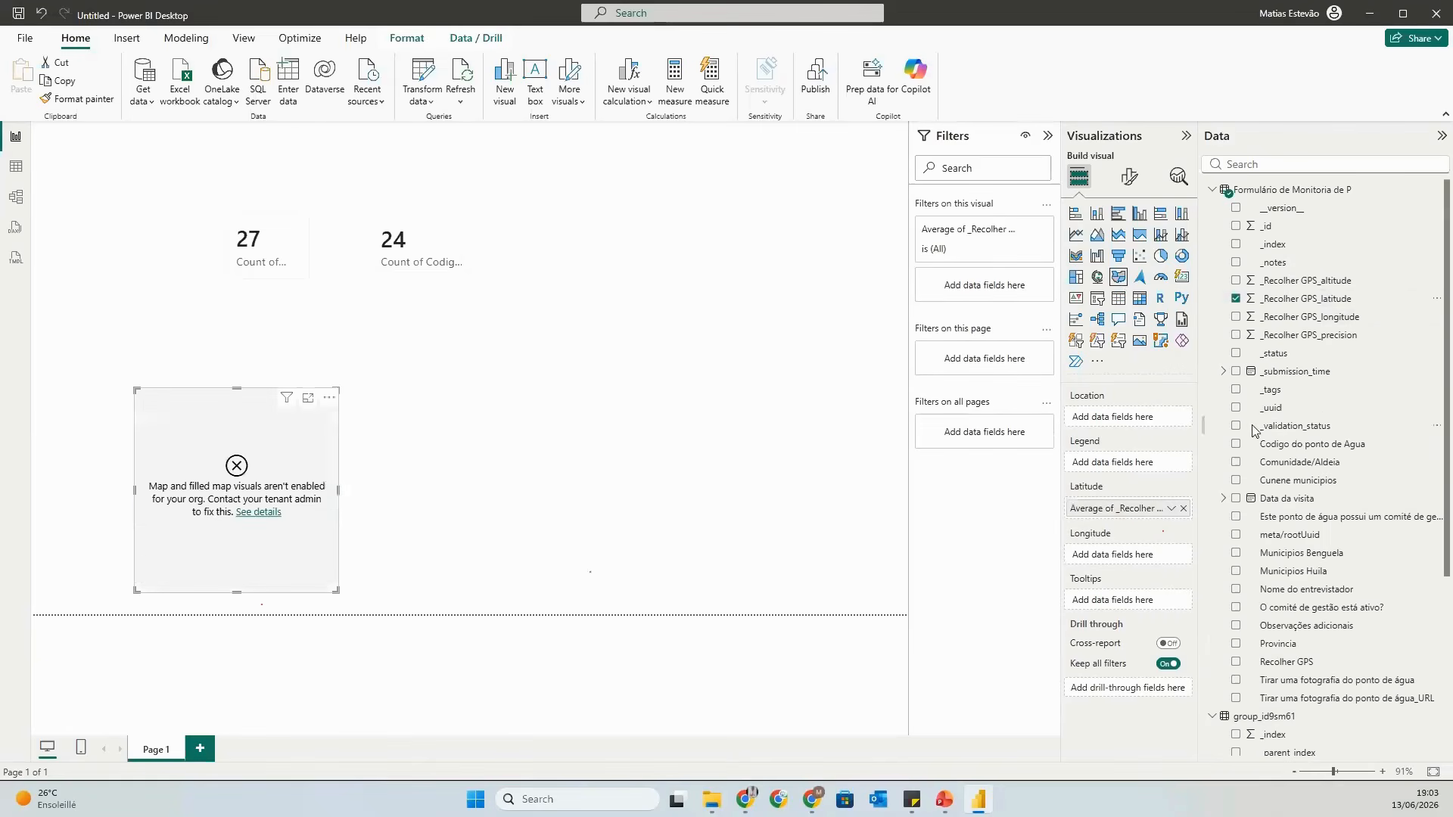
left_click_drag(1320, 318, 1136, 561)
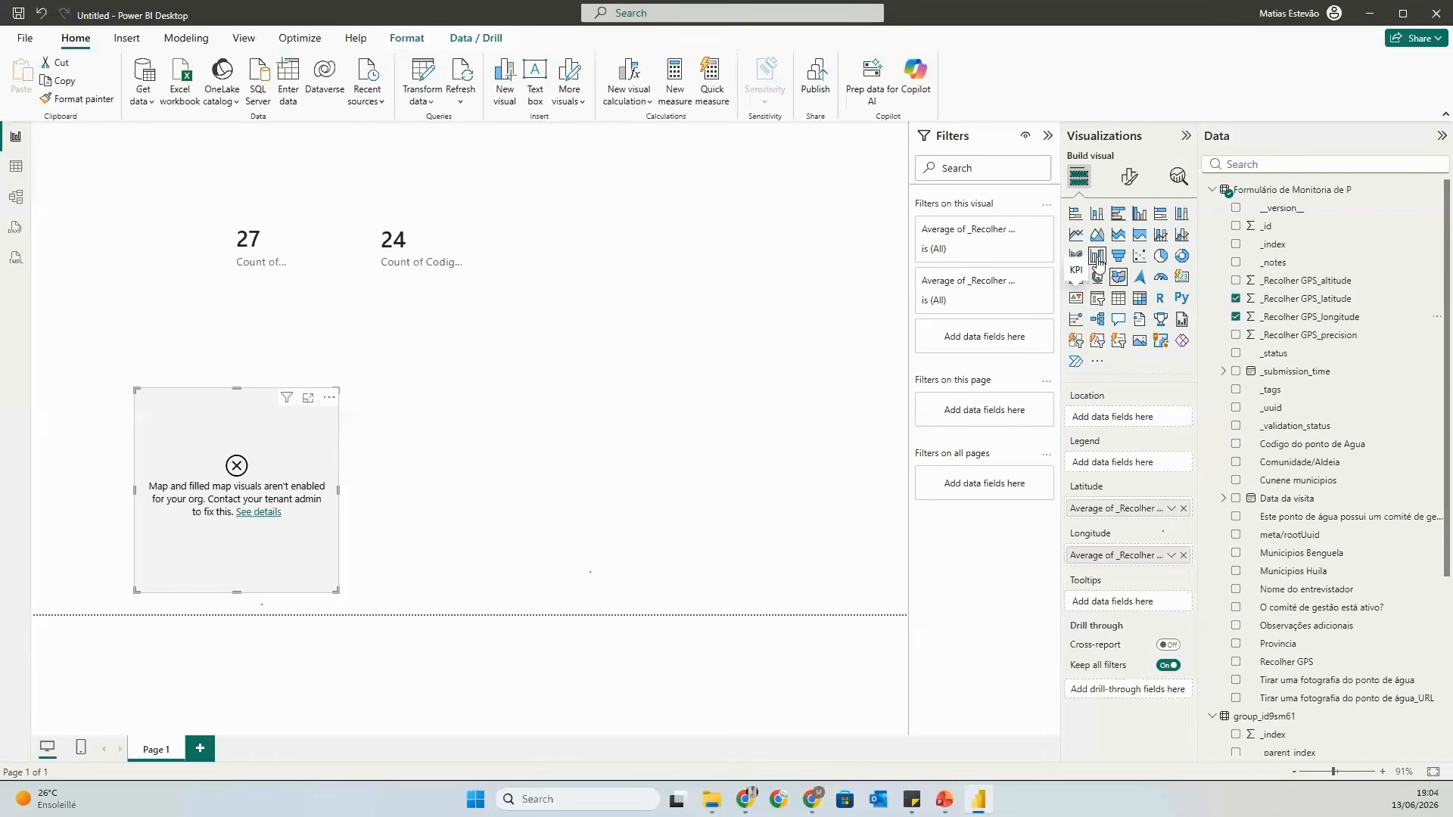
Try the regular map type with latitude and longitude set to Don't summarize, and delete the map visual.
left_click(1096, 277)
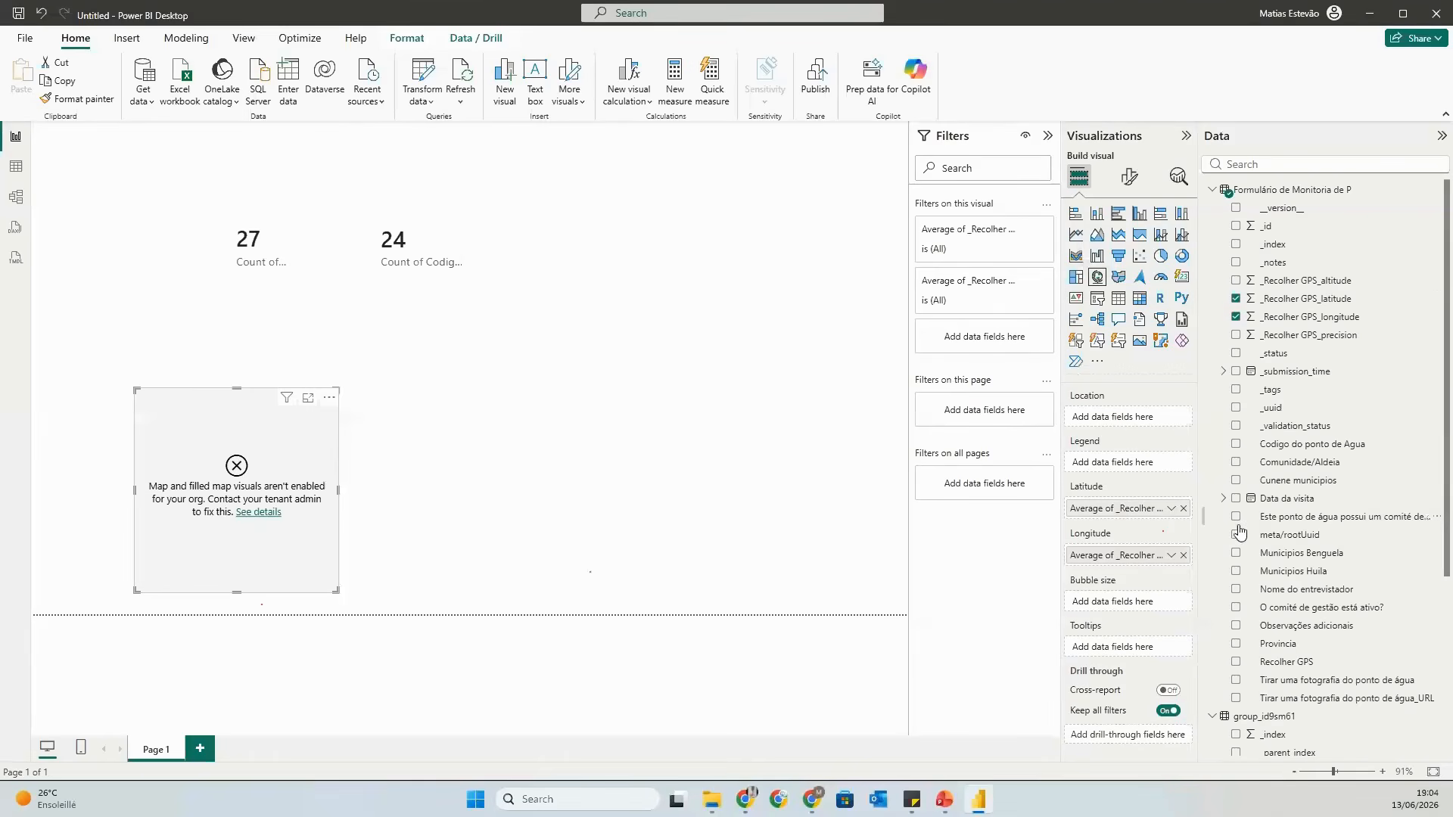
left_click(1170, 508)
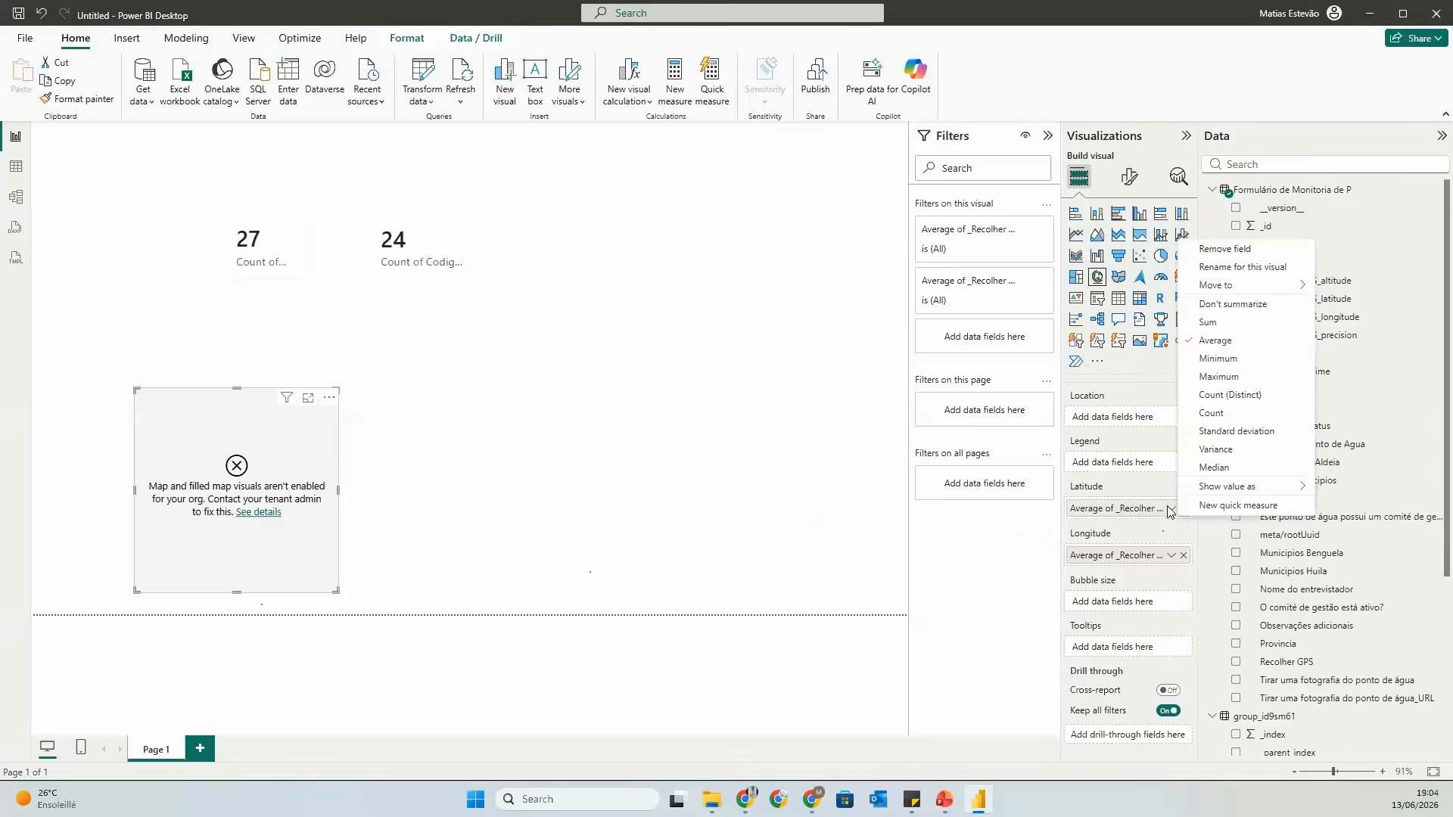
left_click(1231, 303)
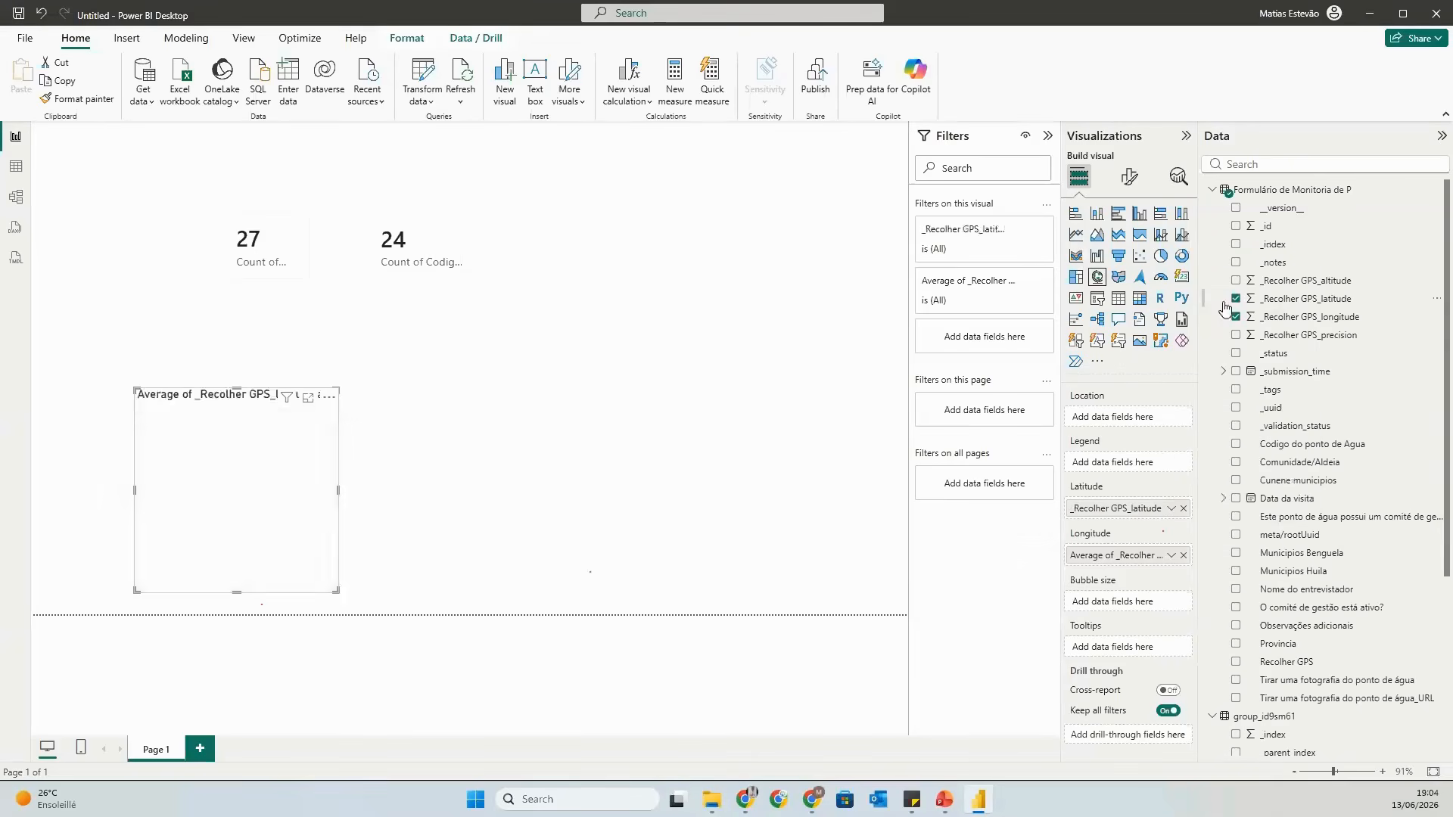
left_click(1171, 556)
left_click(1211, 351)
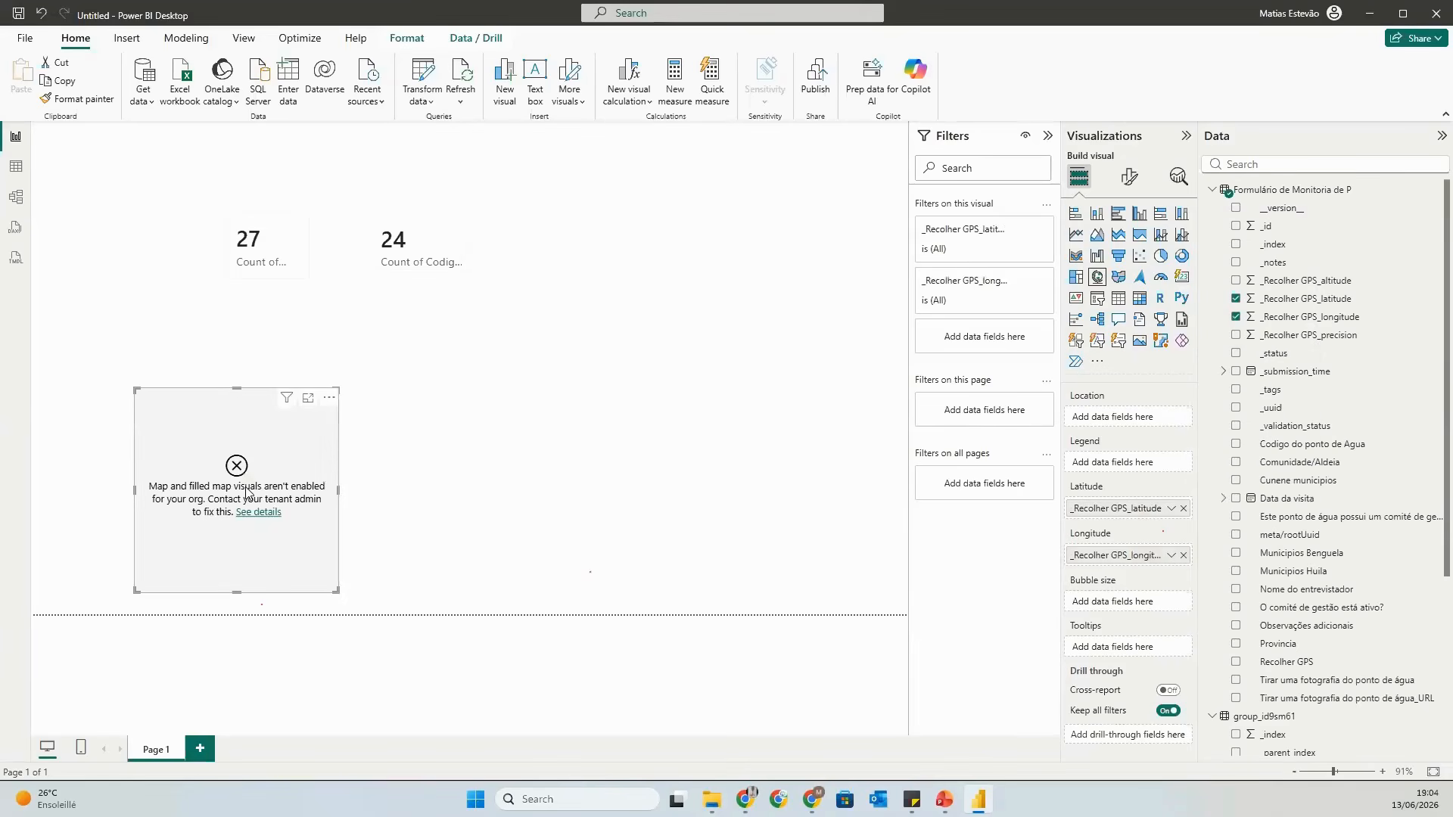
key("Delete")
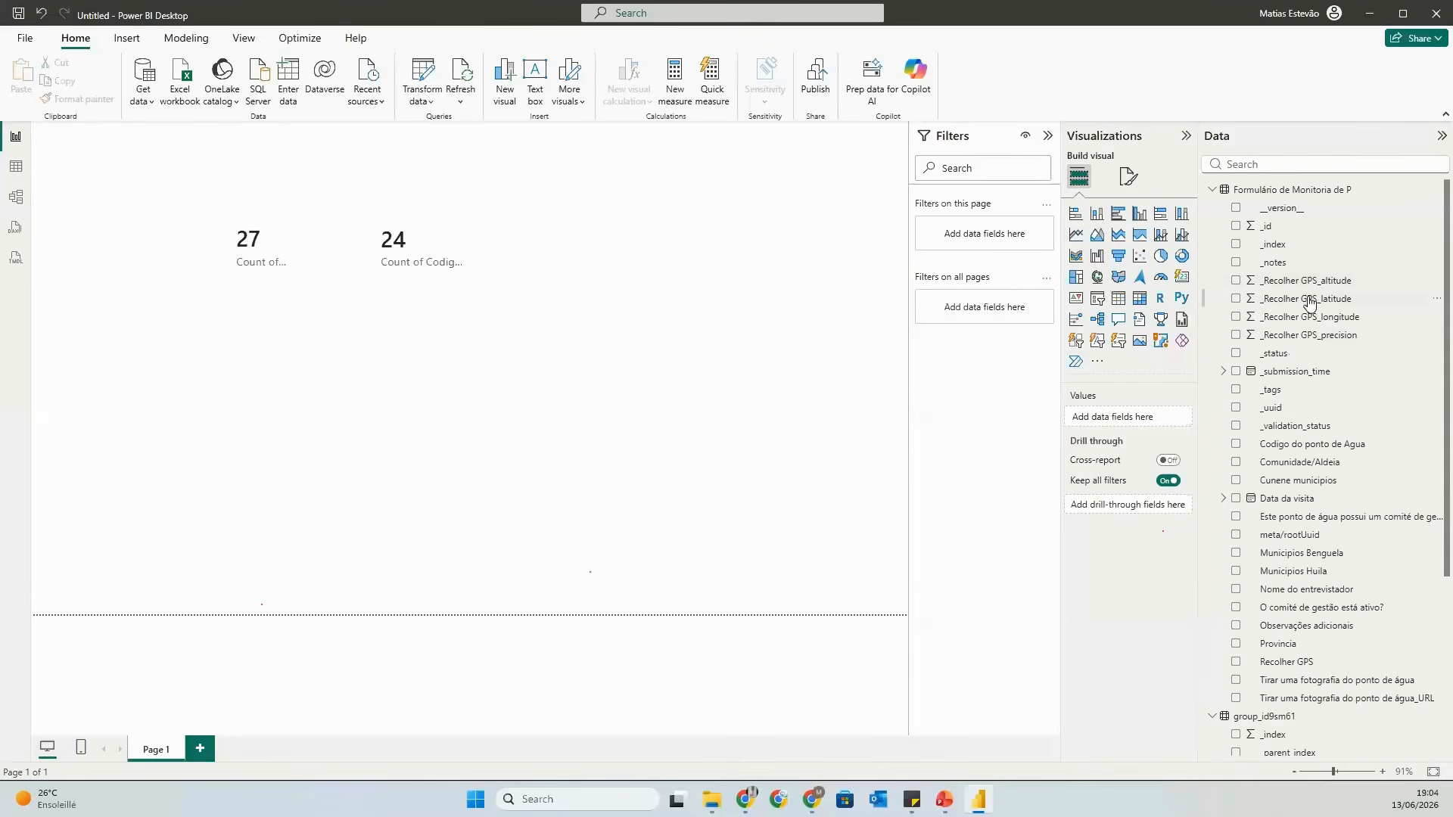
Add a clustered bar chart with Provincia on the Y-axis and the count of Nome do membro on the X-axis.
left_click(1123, 218)
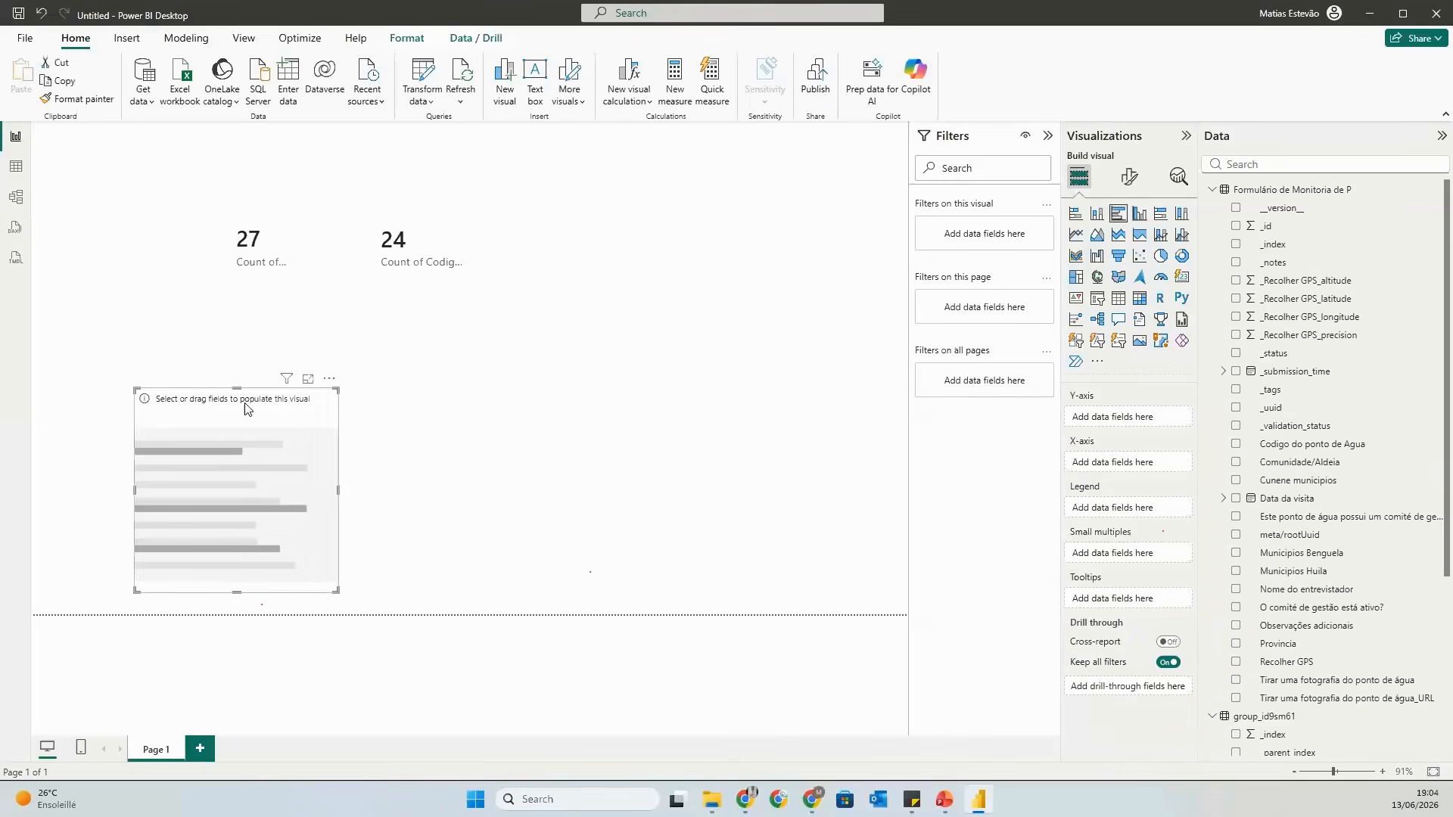
left_click_drag(245, 408, 619, 320)
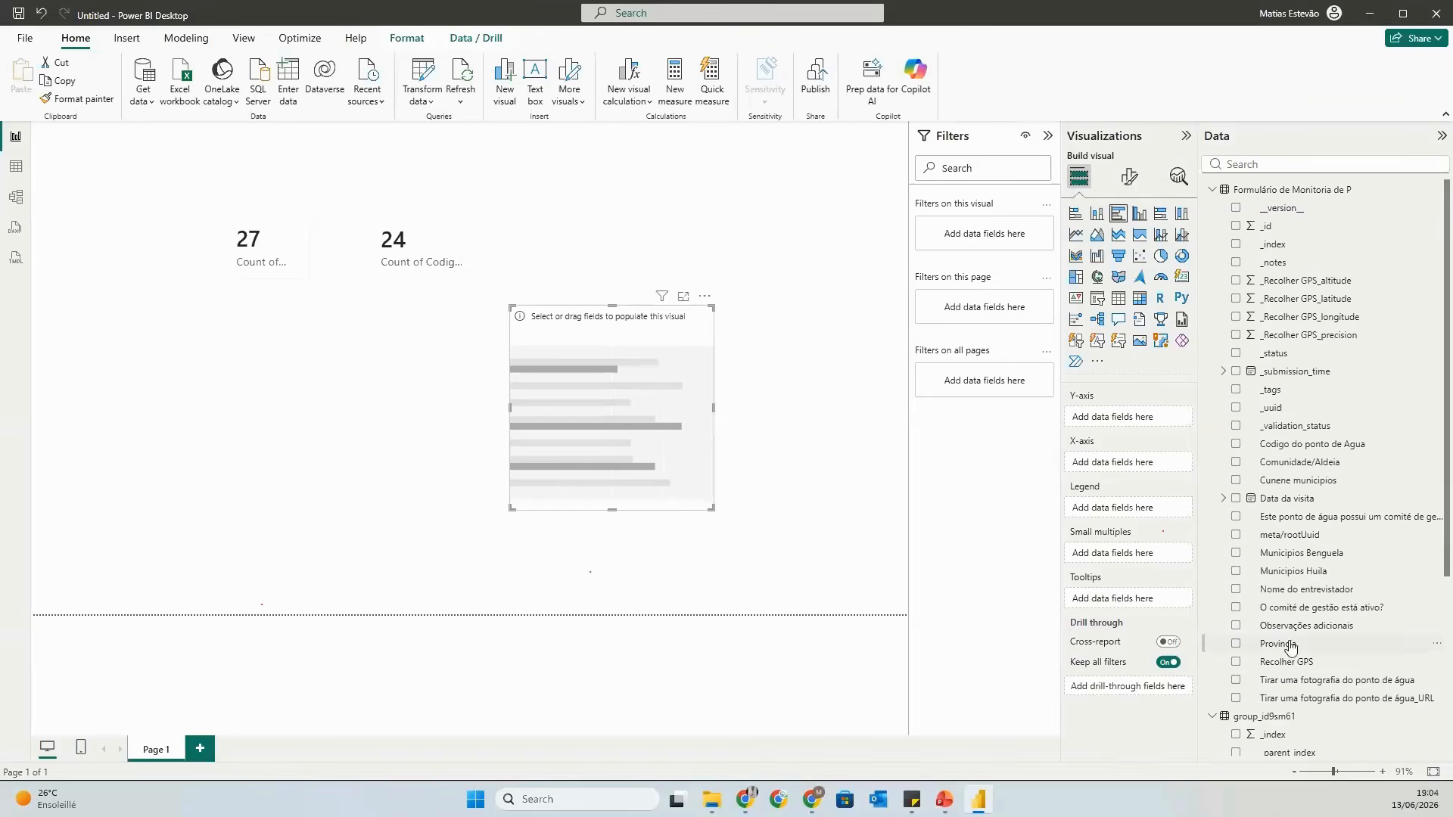
left_click_drag(1289, 648, 1123, 421)
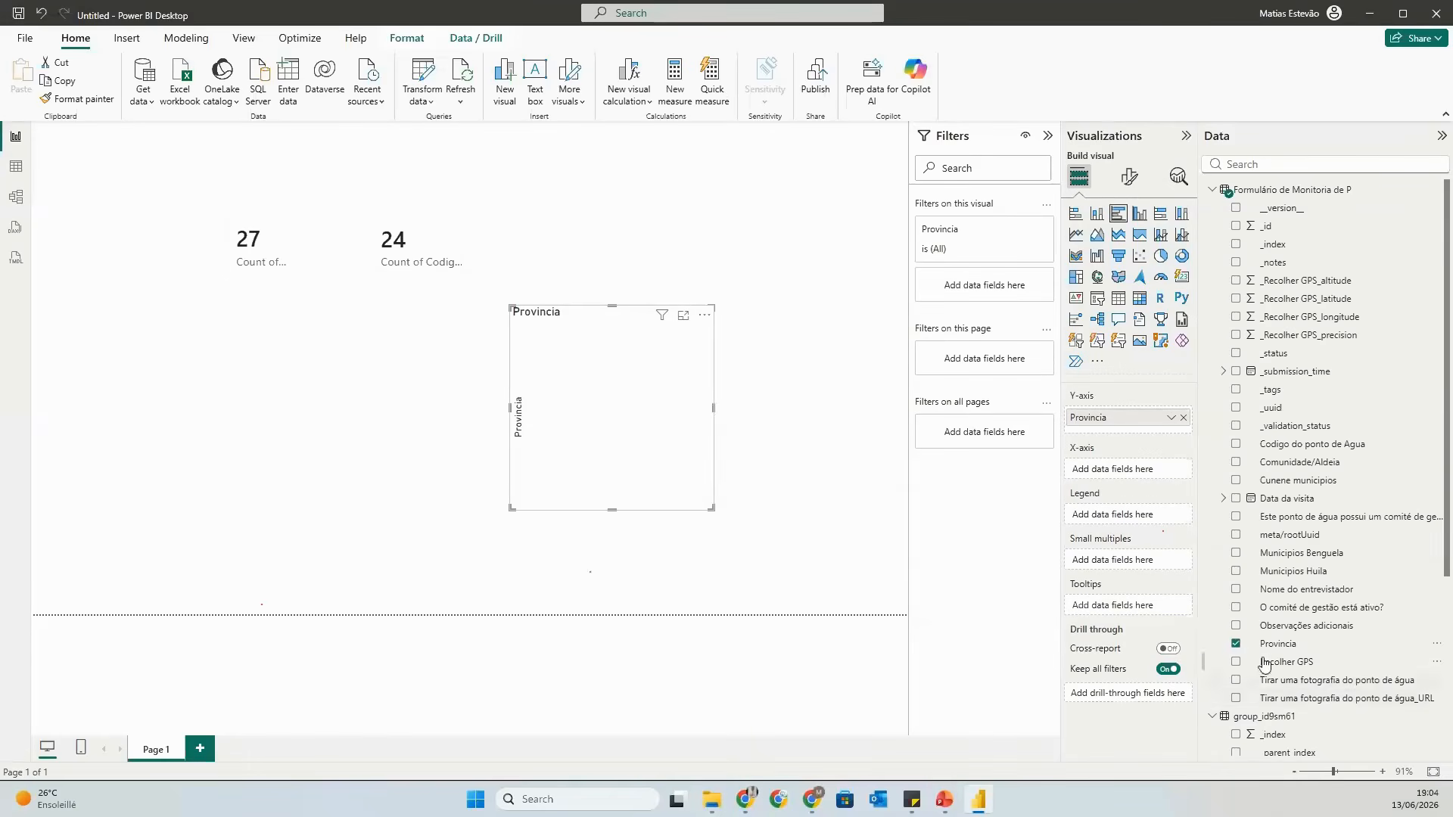
scroll(1330, 574, "down", 3)
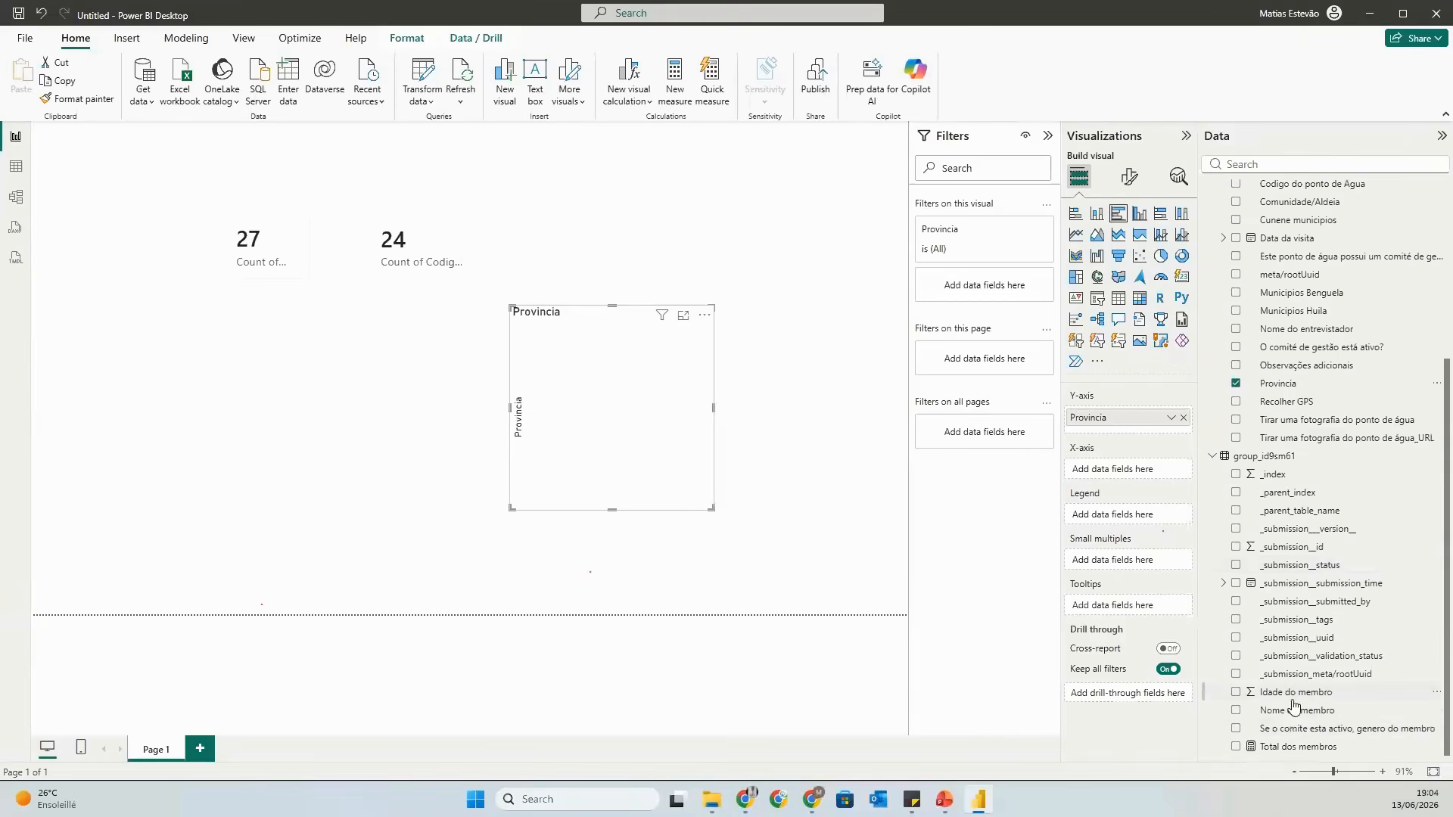
left_click_drag(1148, 534, 1122, 467)
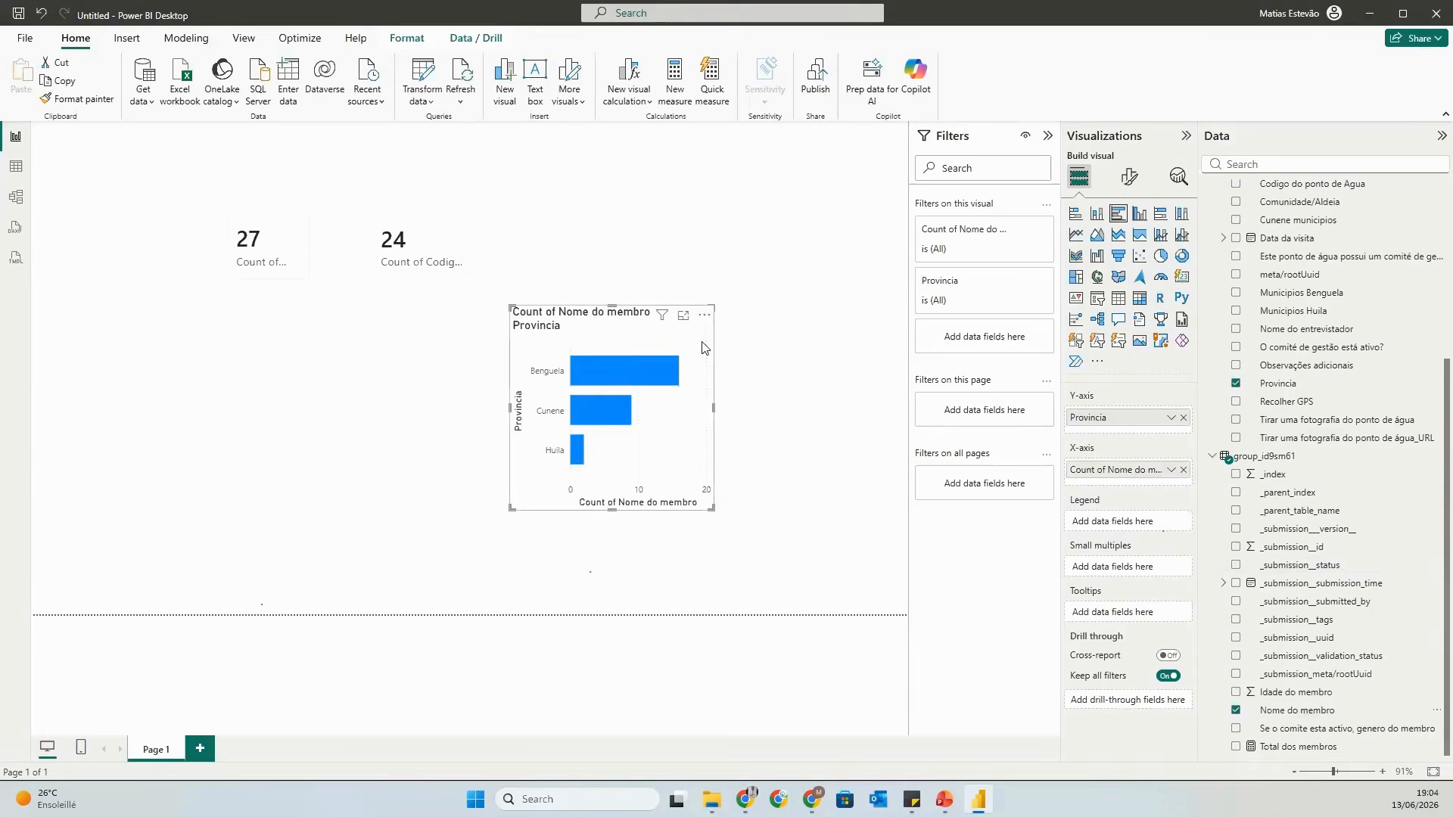
Resize the member count by Provincia bar chart to a compact rectangle and place it below the two cards.
left_click_drag(713, 406, 870, 433)
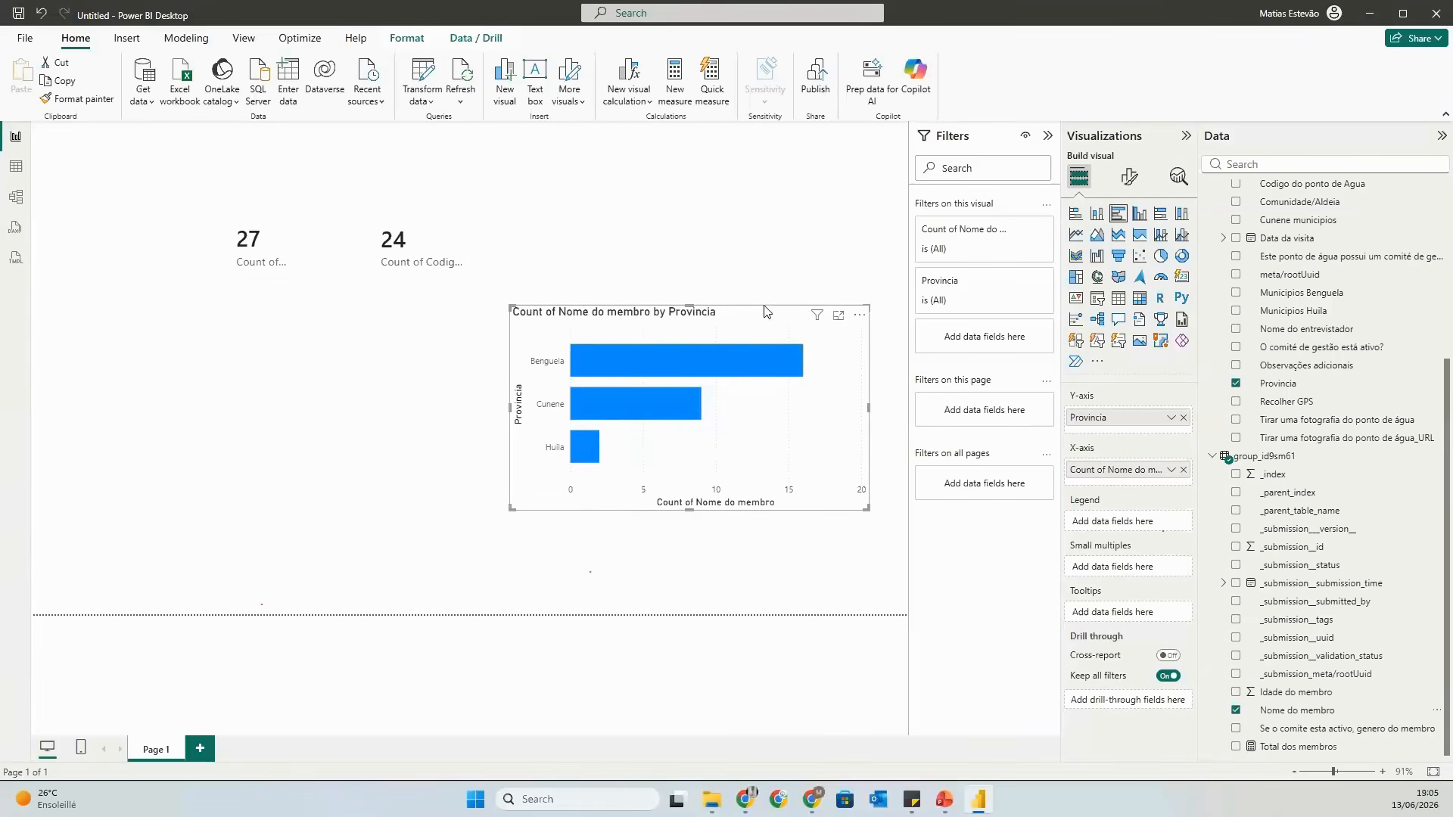
left_click_drag(764, 310, 357, 349)
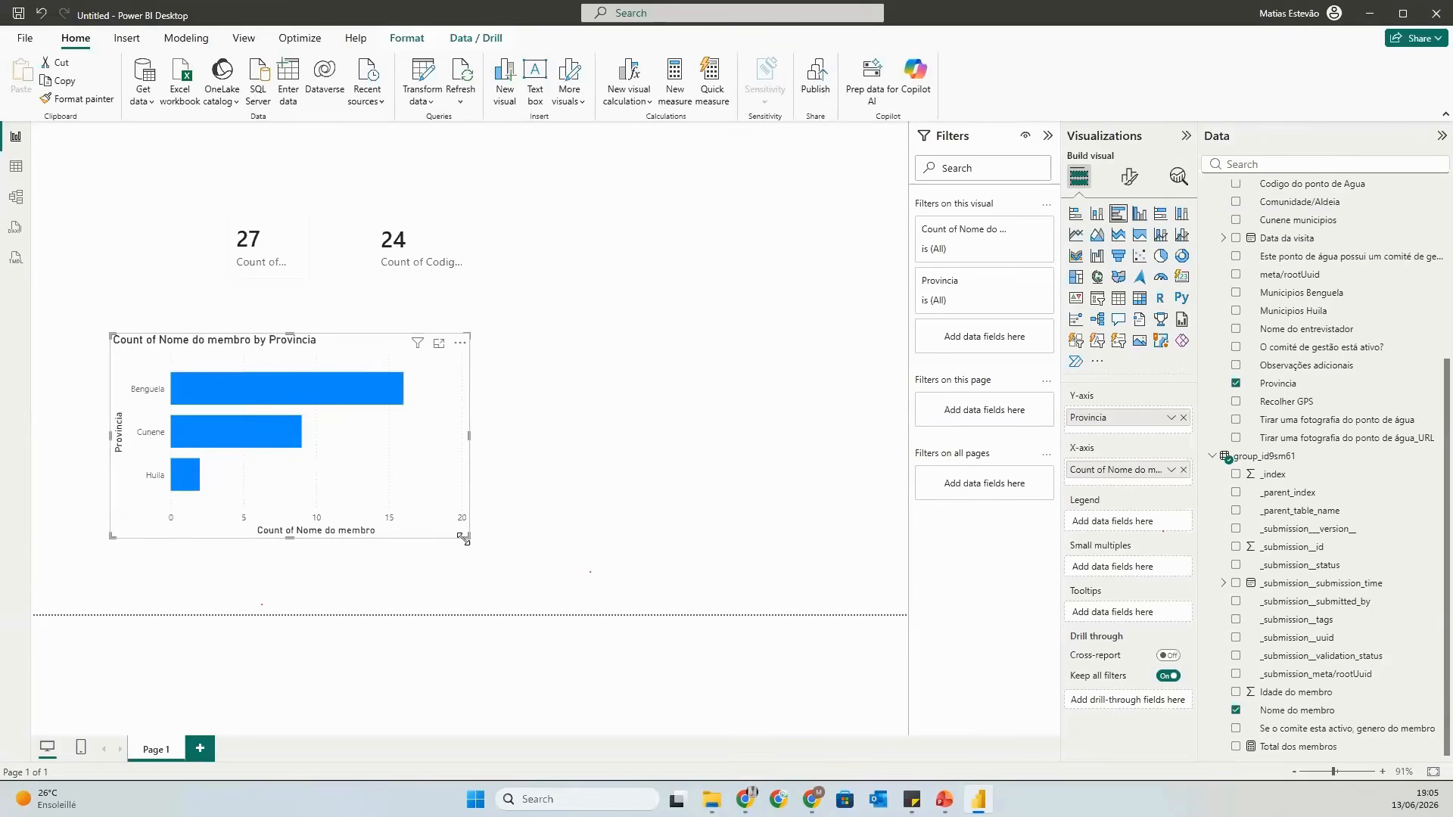
left_click_drag(465, 538, 360, 509)
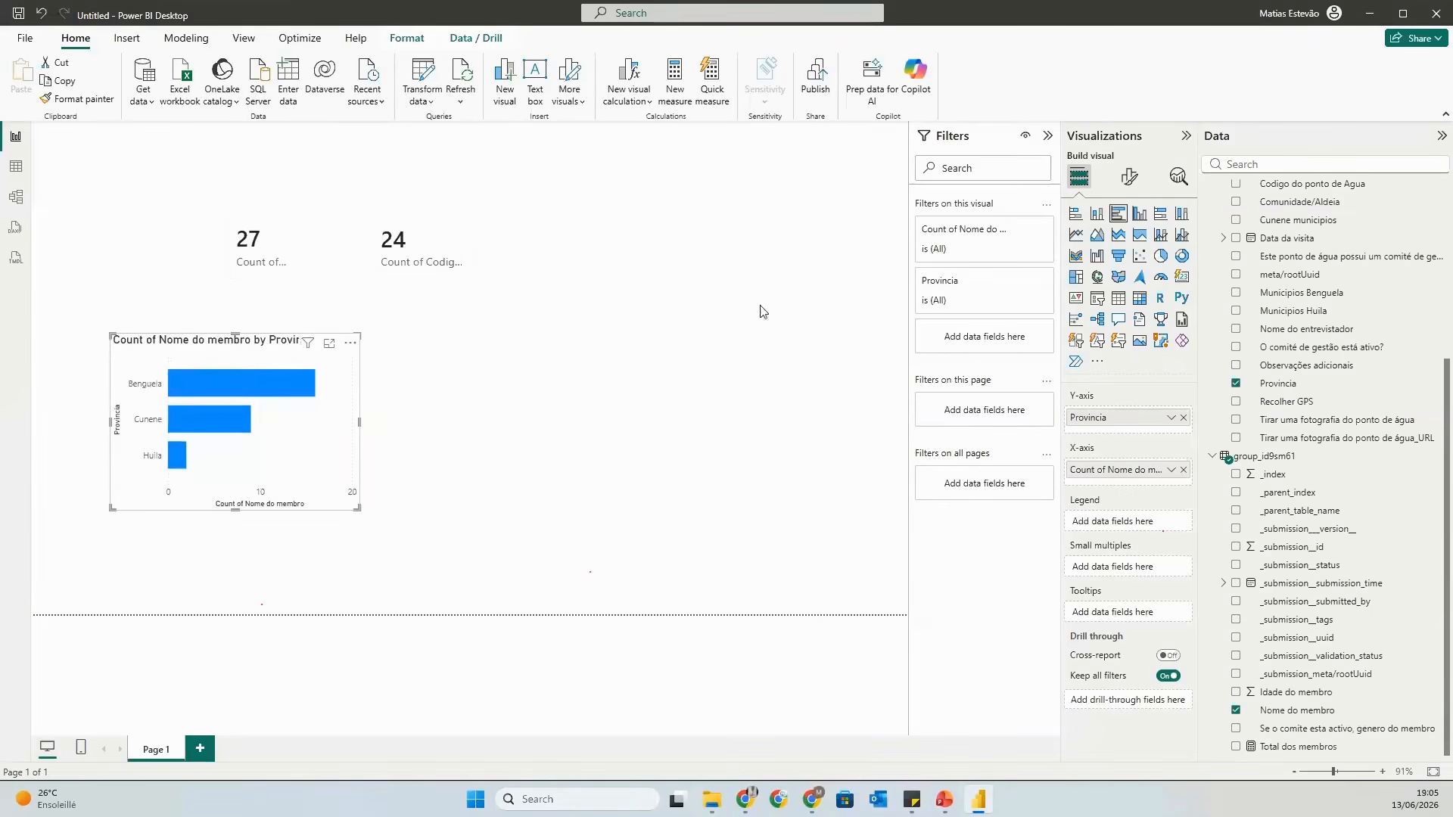
left_click(613, 383)
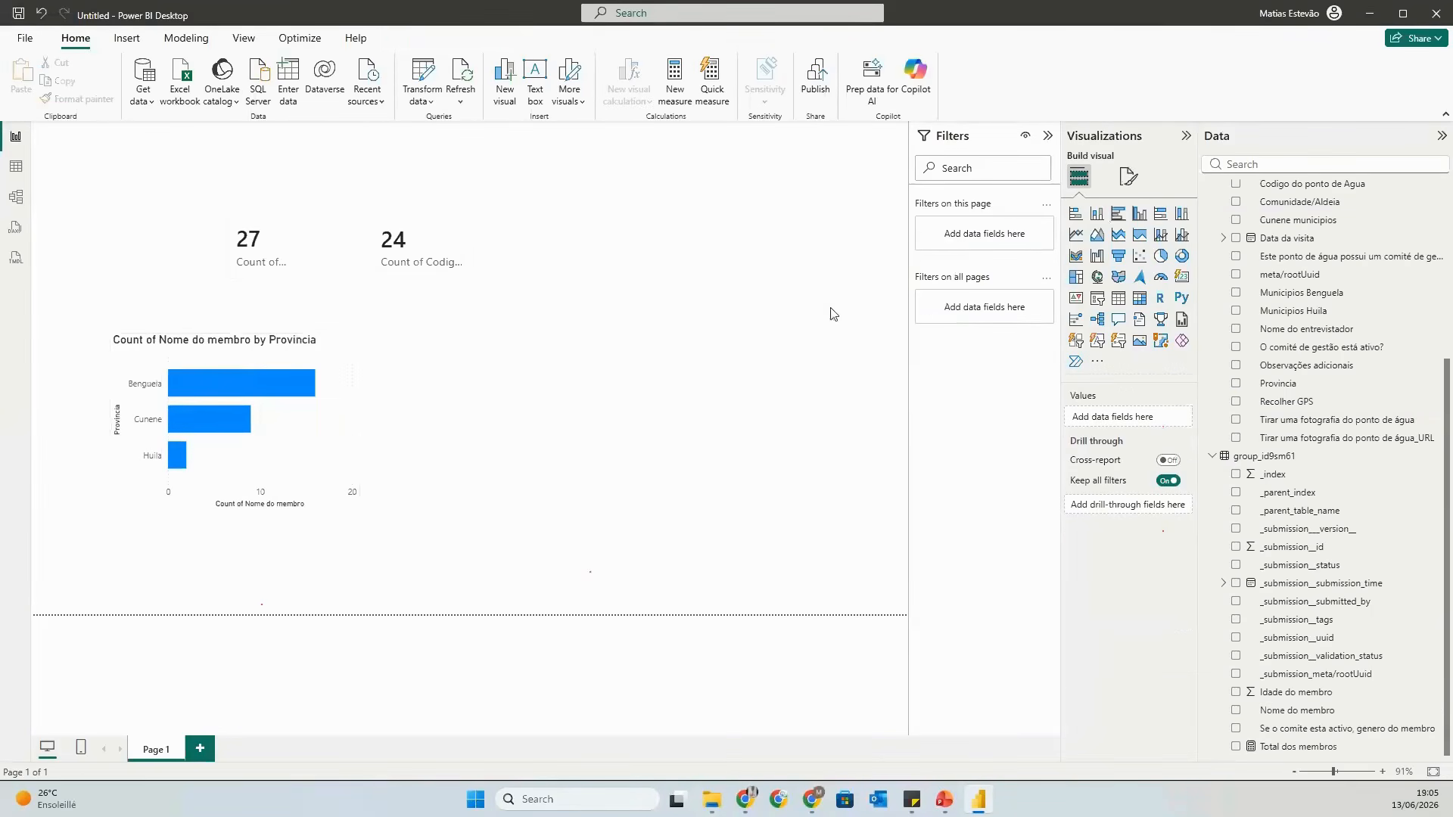
Add a clustered column chart to the right of the bar chart, enlarge it and convert it to a line chart.
left_click(1140, 215)
left_click_drag(180, 552, 615, 379)
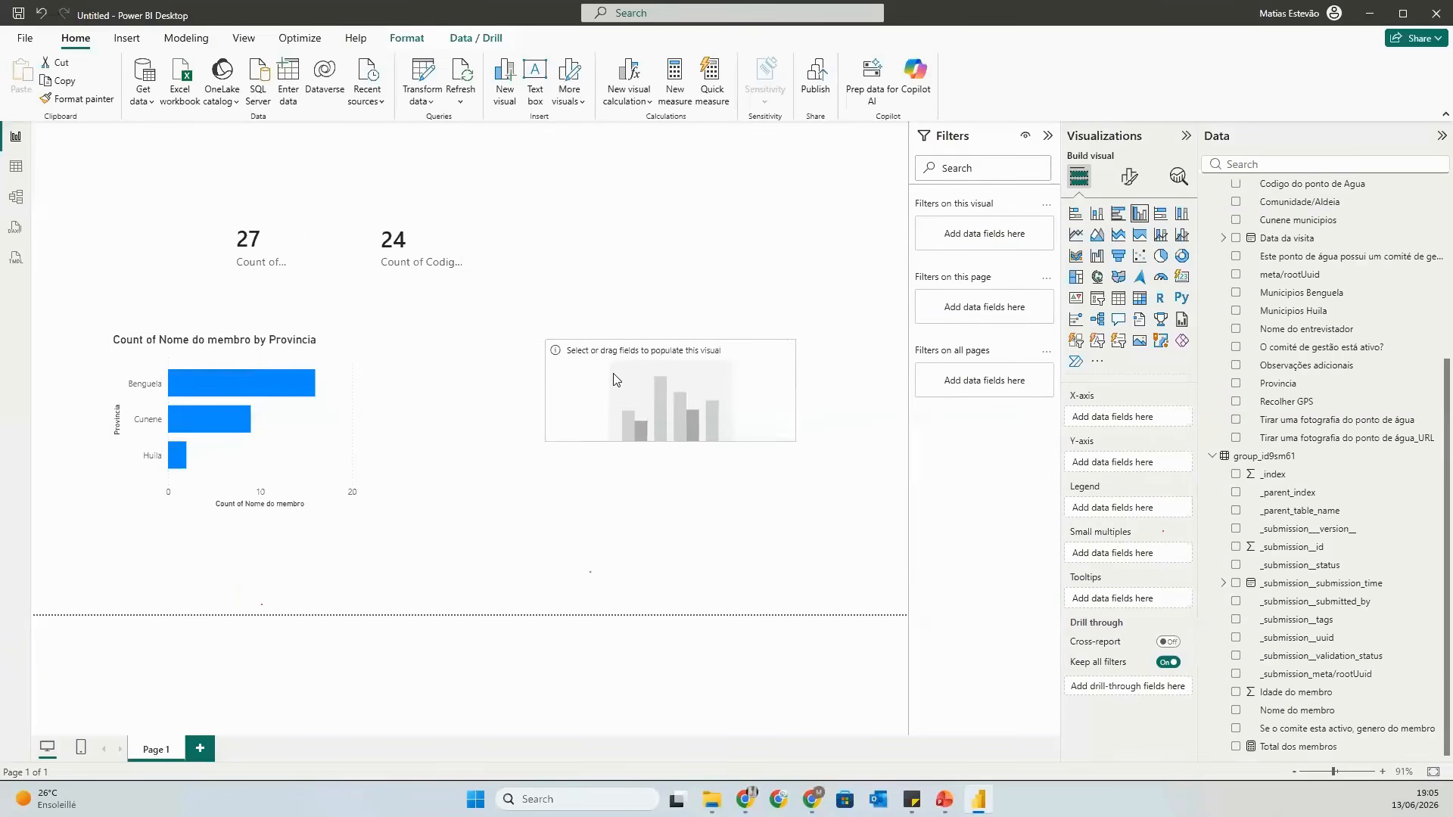
left_click_drag(795, 440, 855, 552)
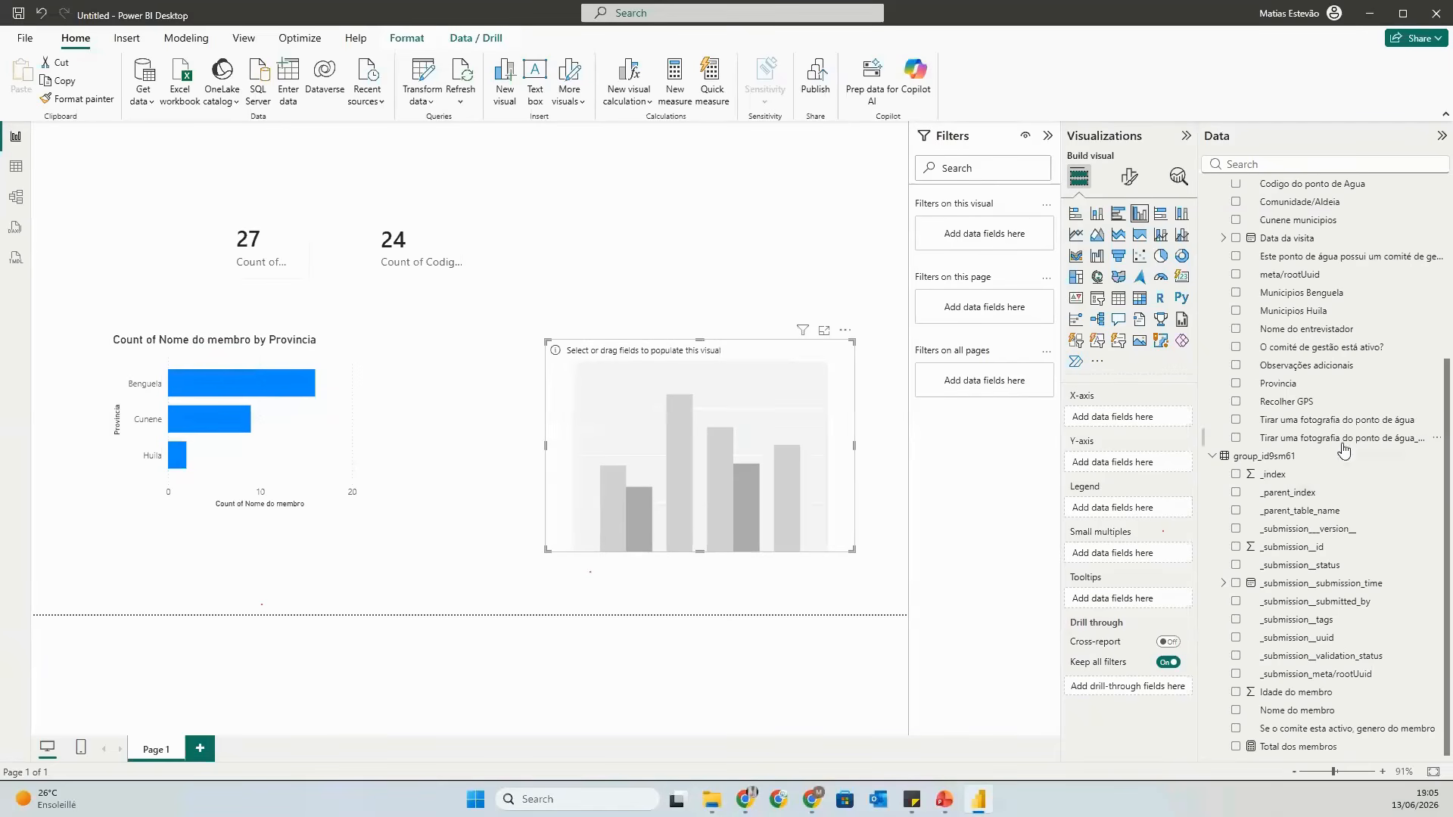
left_click_drag(1220, 415, 1322, 412)
left_click(1074, 235)
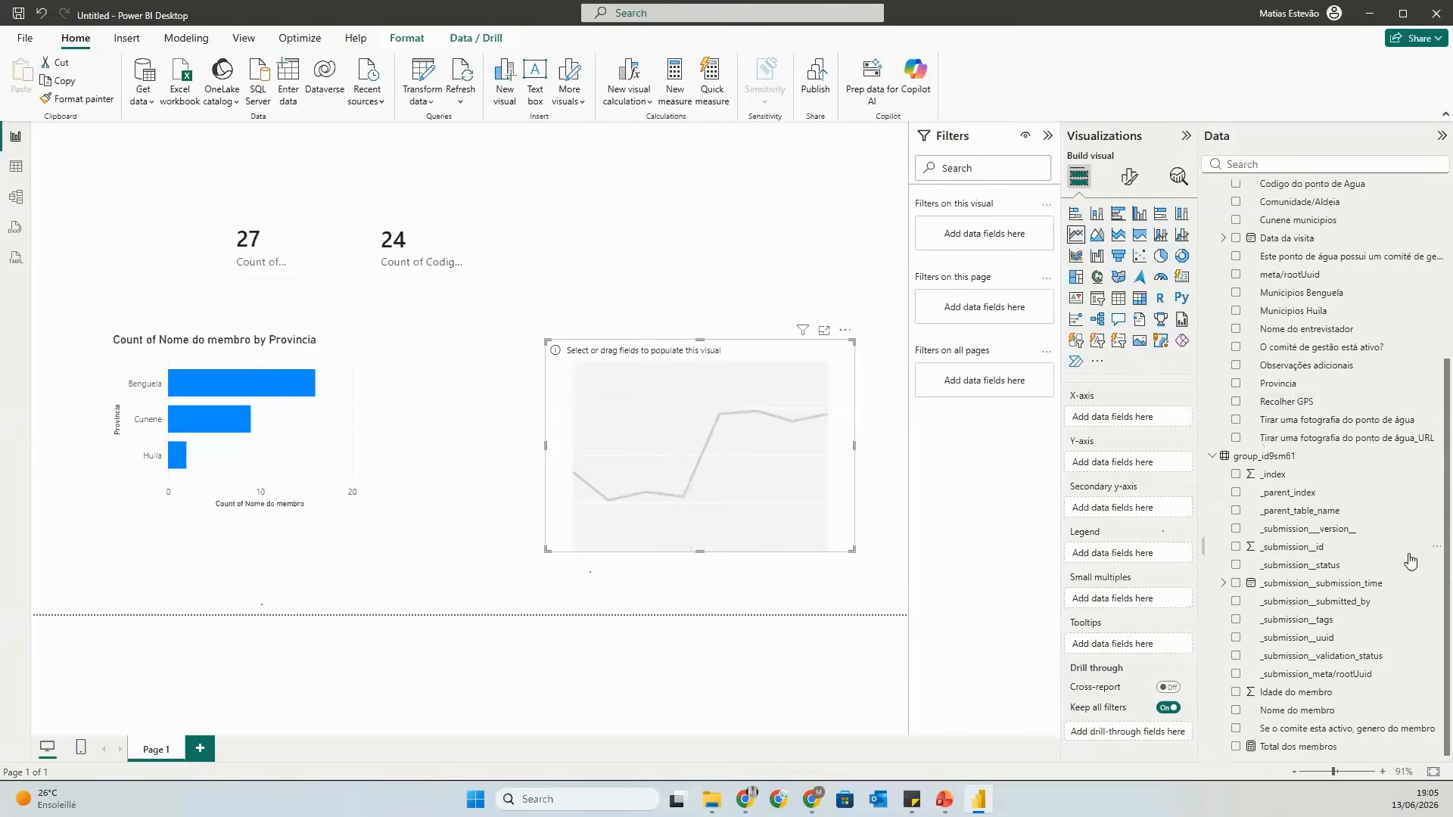
Set the line chart's X-axis to Data da visita and its Y-axis to the count of Nome do membro.
left_click_drag(1446, 507, 1450, 326)
scroll(1450, 305, "down", 1)
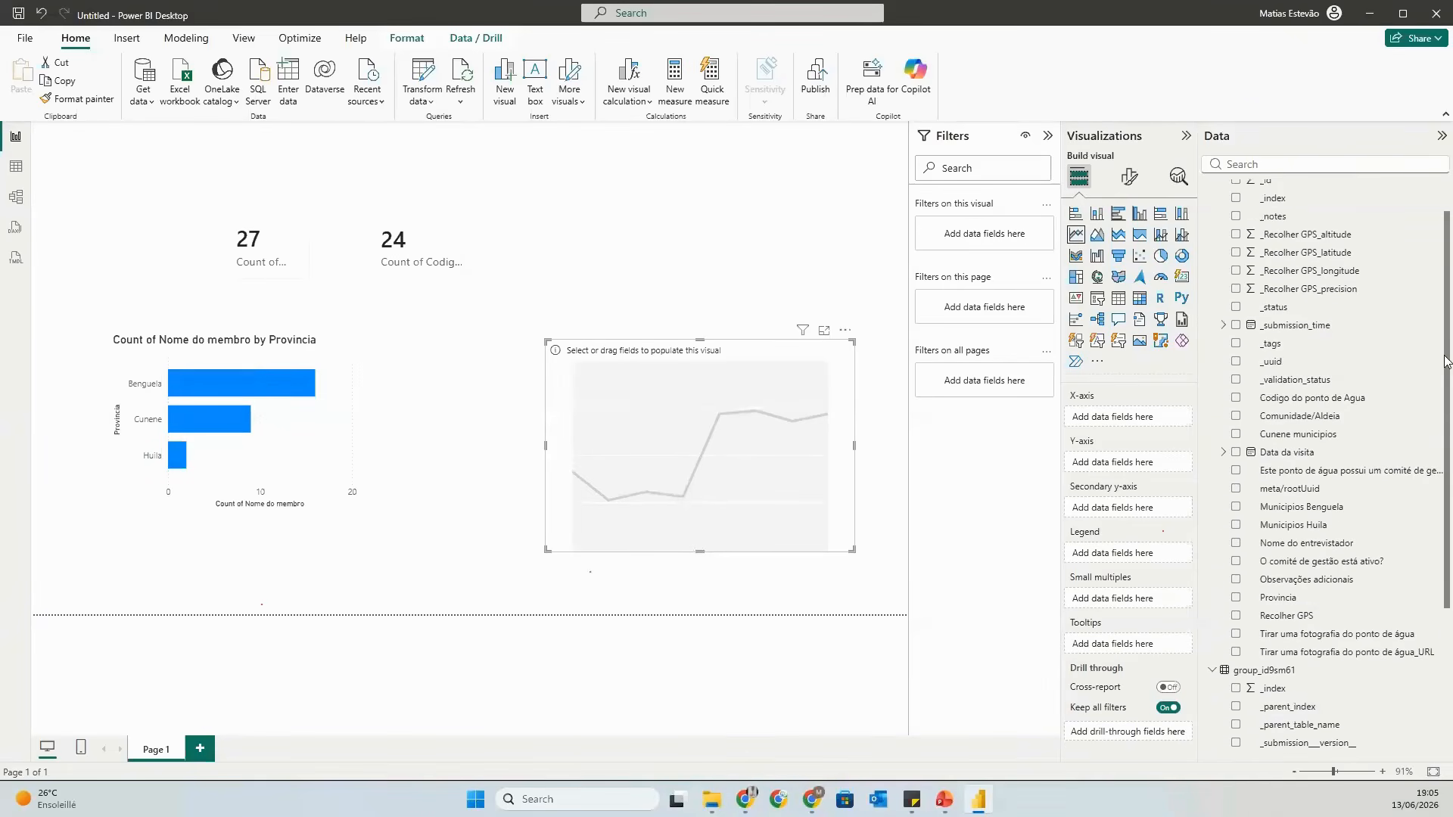
left_click_drag(1290, 452, 1105, 418)
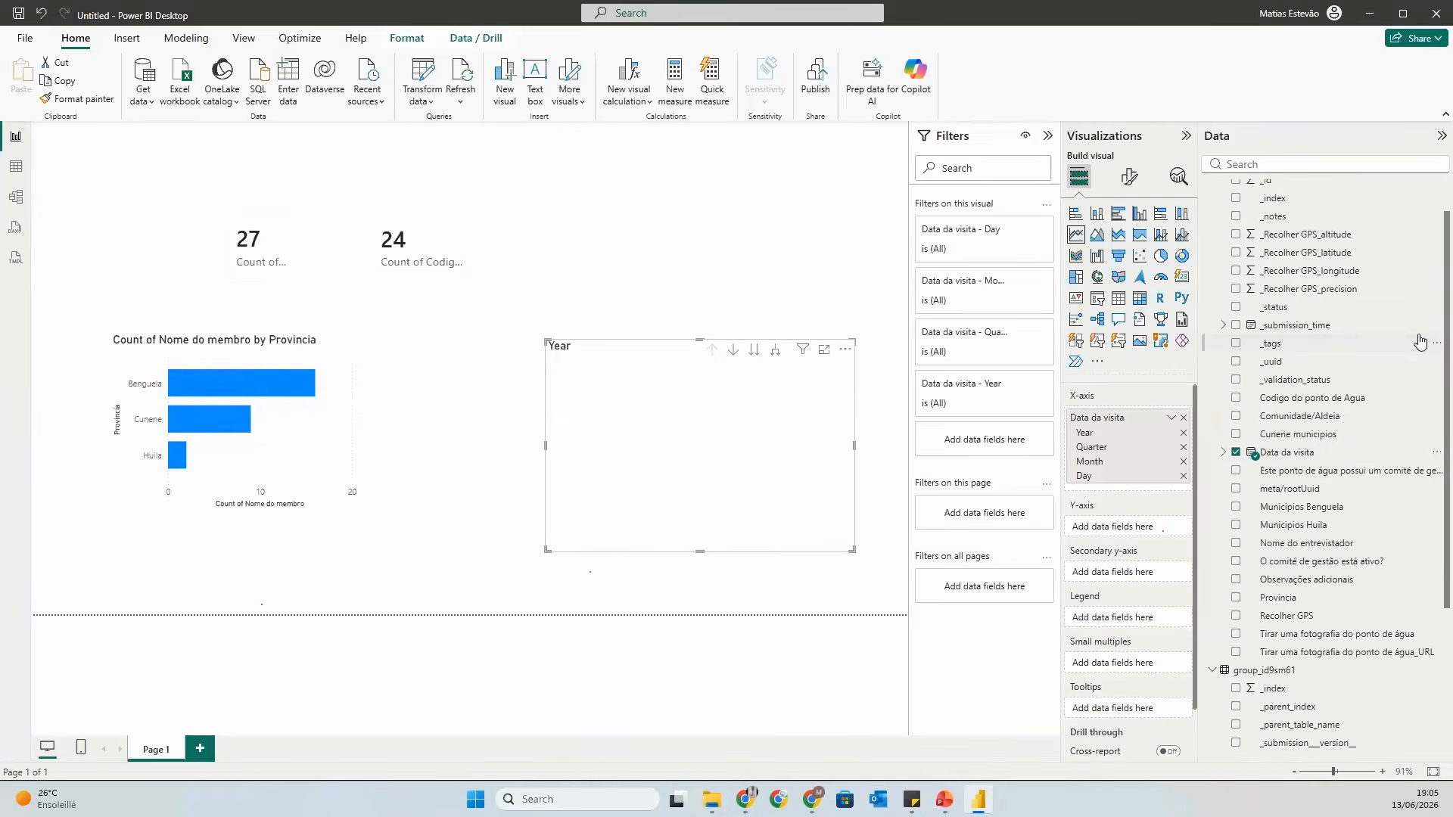
left_click_drag(1449, 333, 1451, 545)
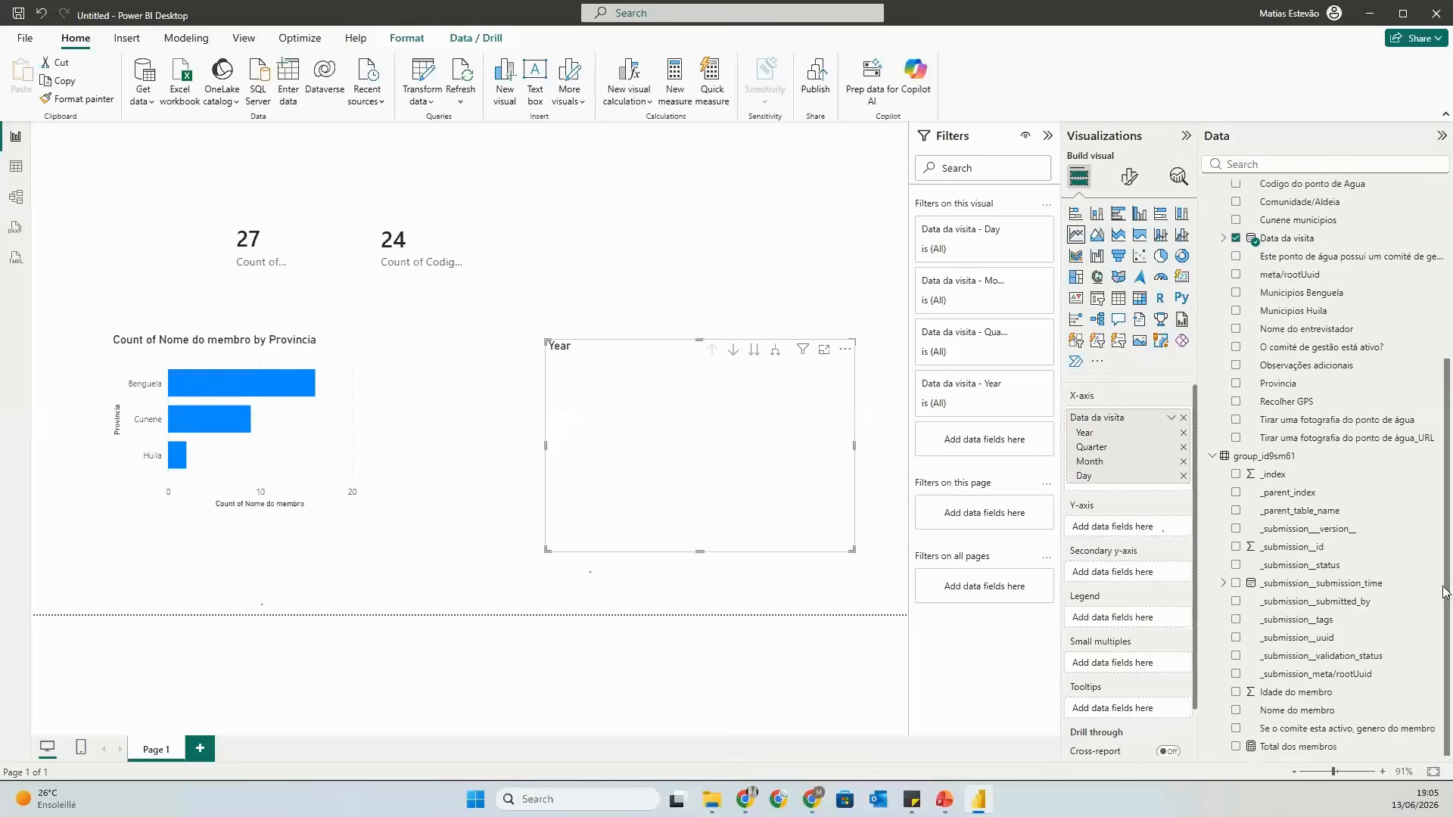
left_click_drag(1302, 712, 1108, 529)
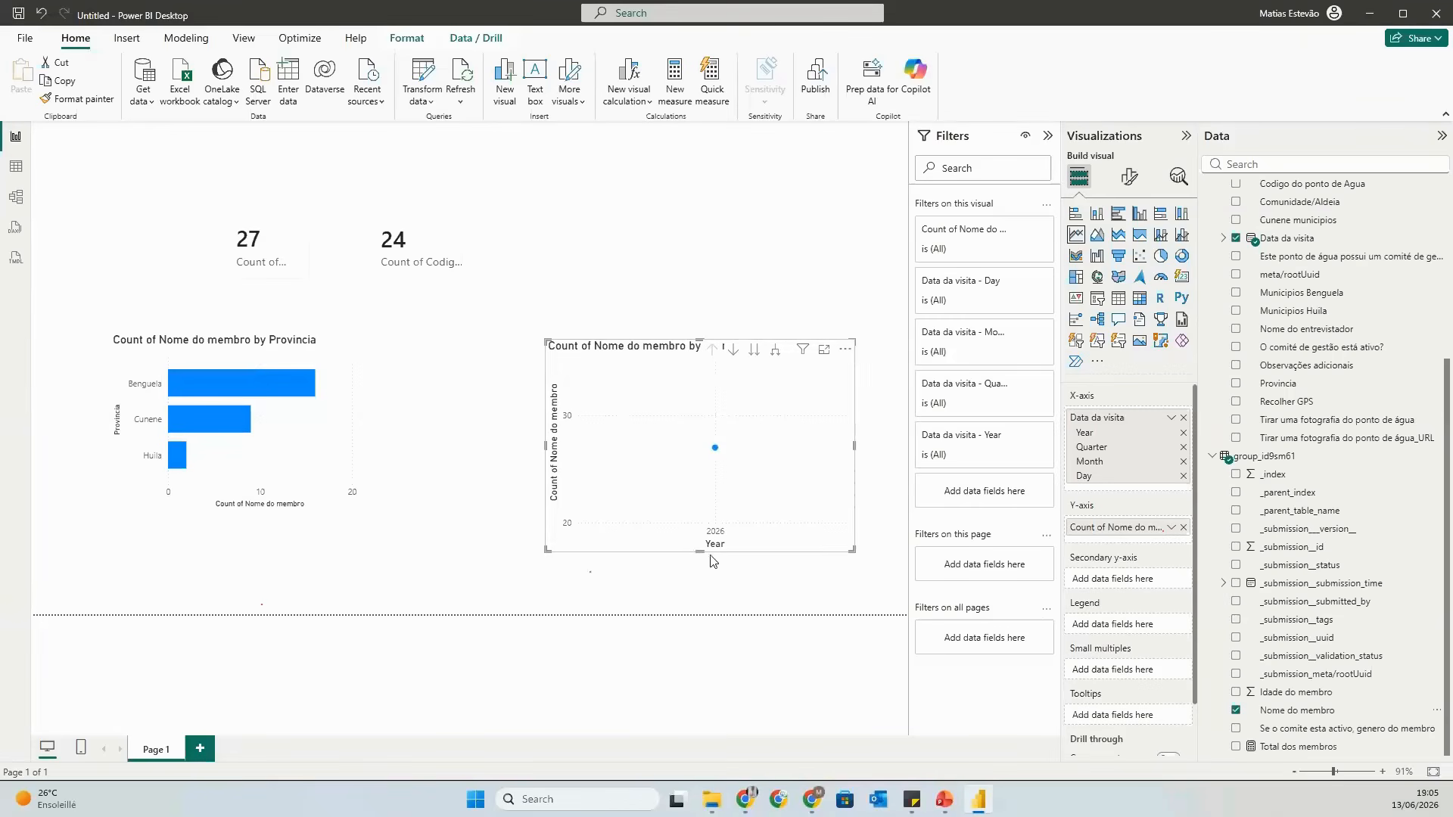
Move the line chart's date hierarchy down from Year to the Day level and widen the chart to near the page edge.
left_click(753, 350)
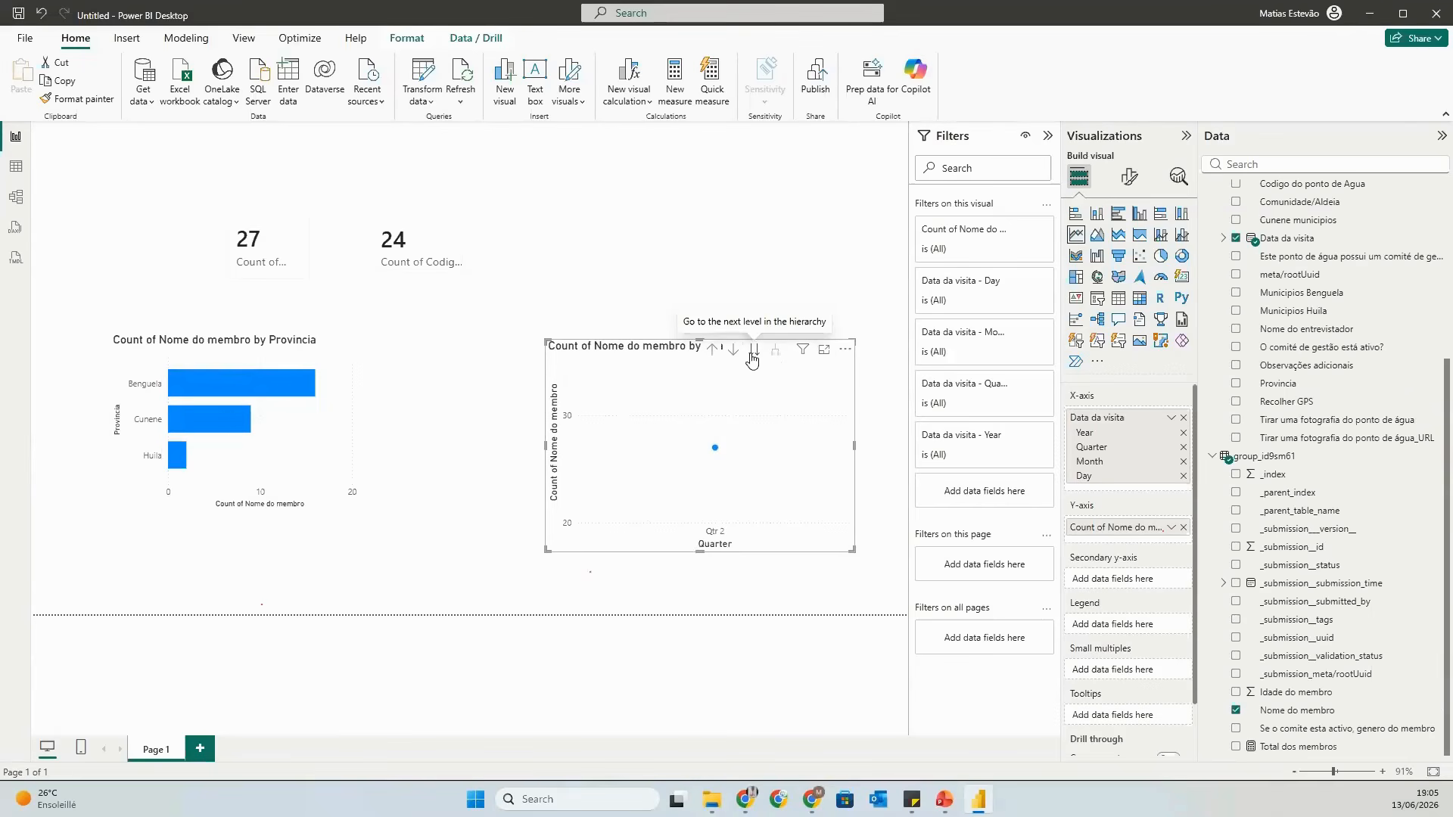
left_click(753, 350)
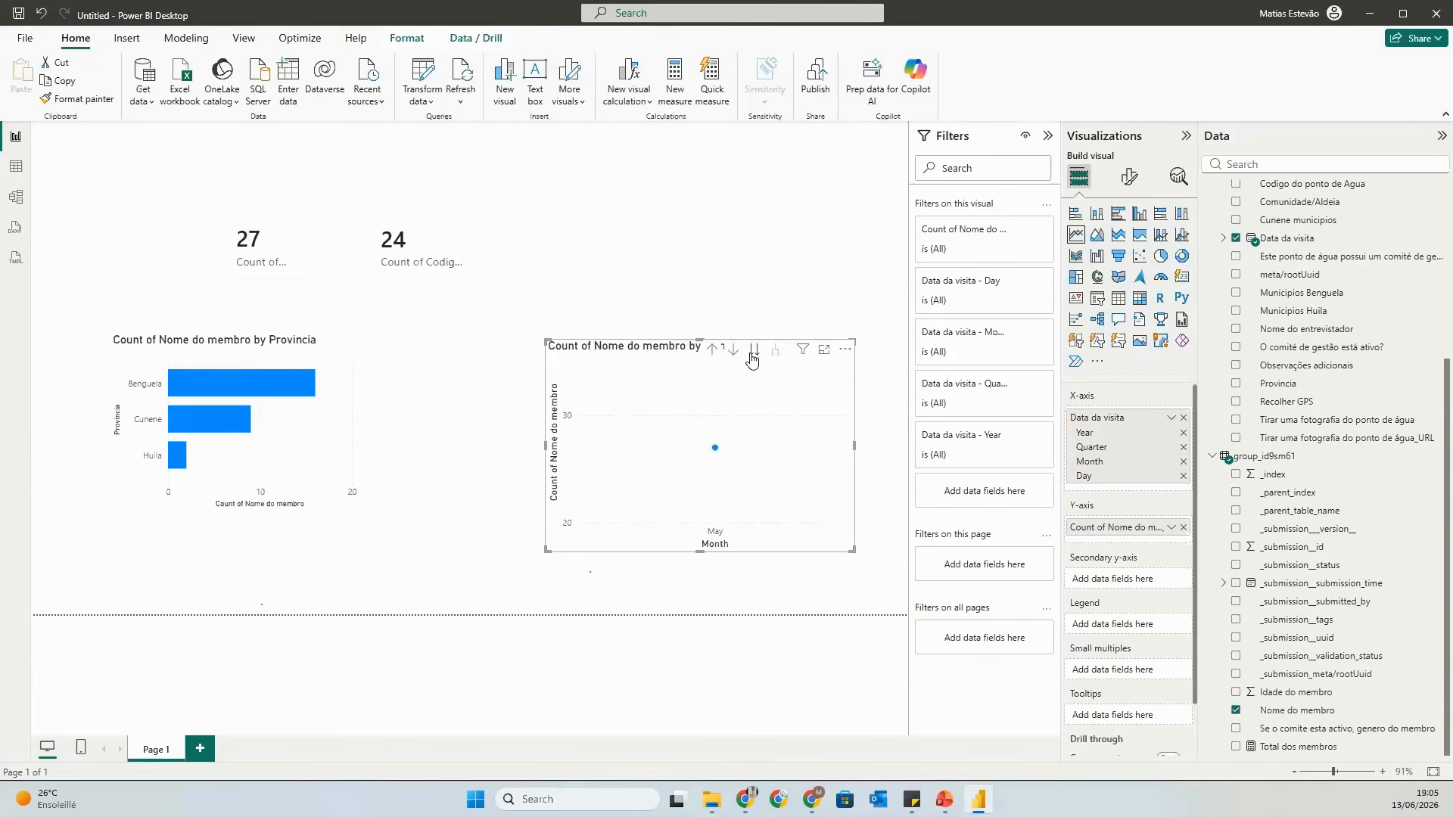
left_click(753, 352)
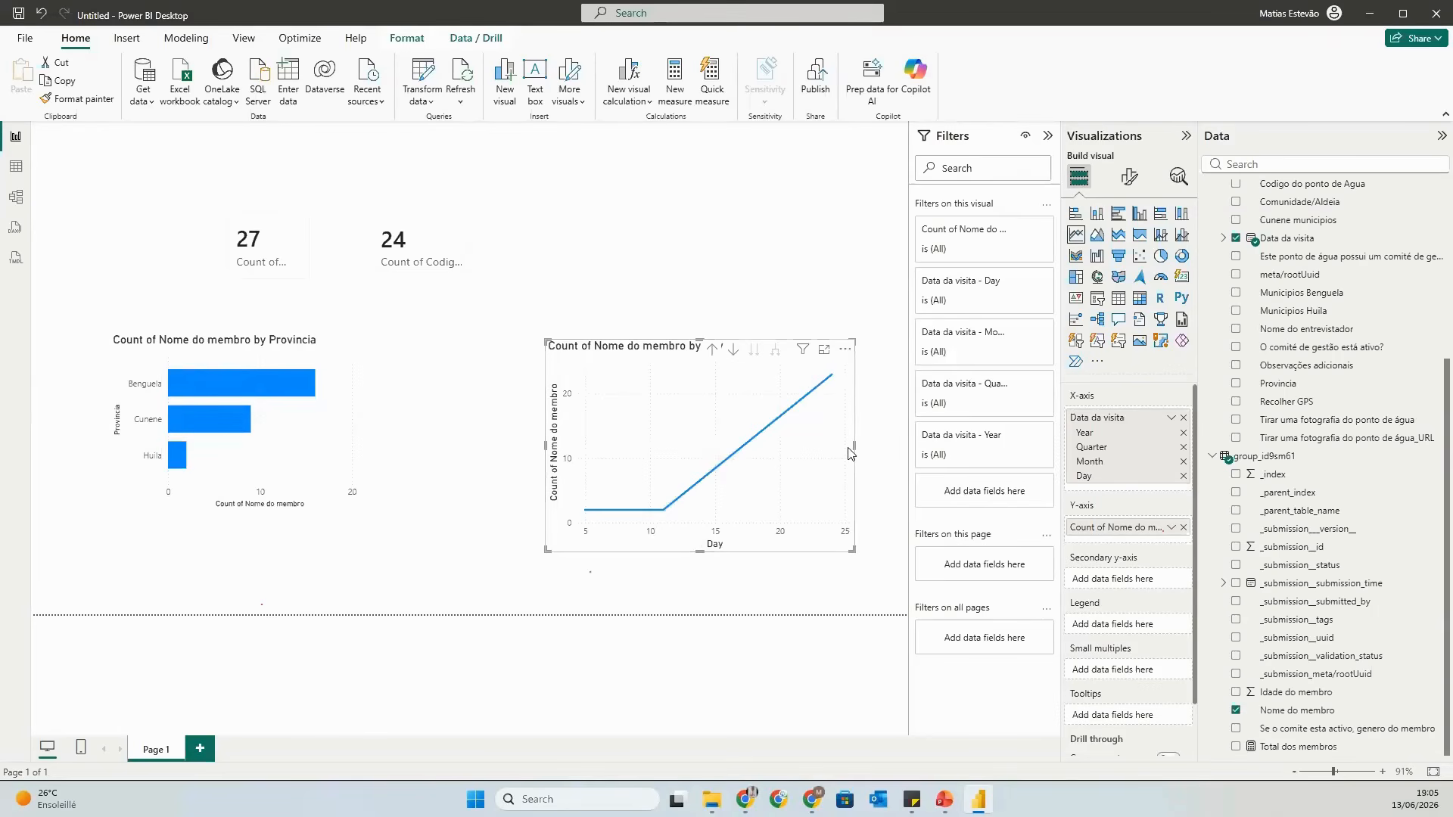
left_click_drag(854, 447, 901, 447)
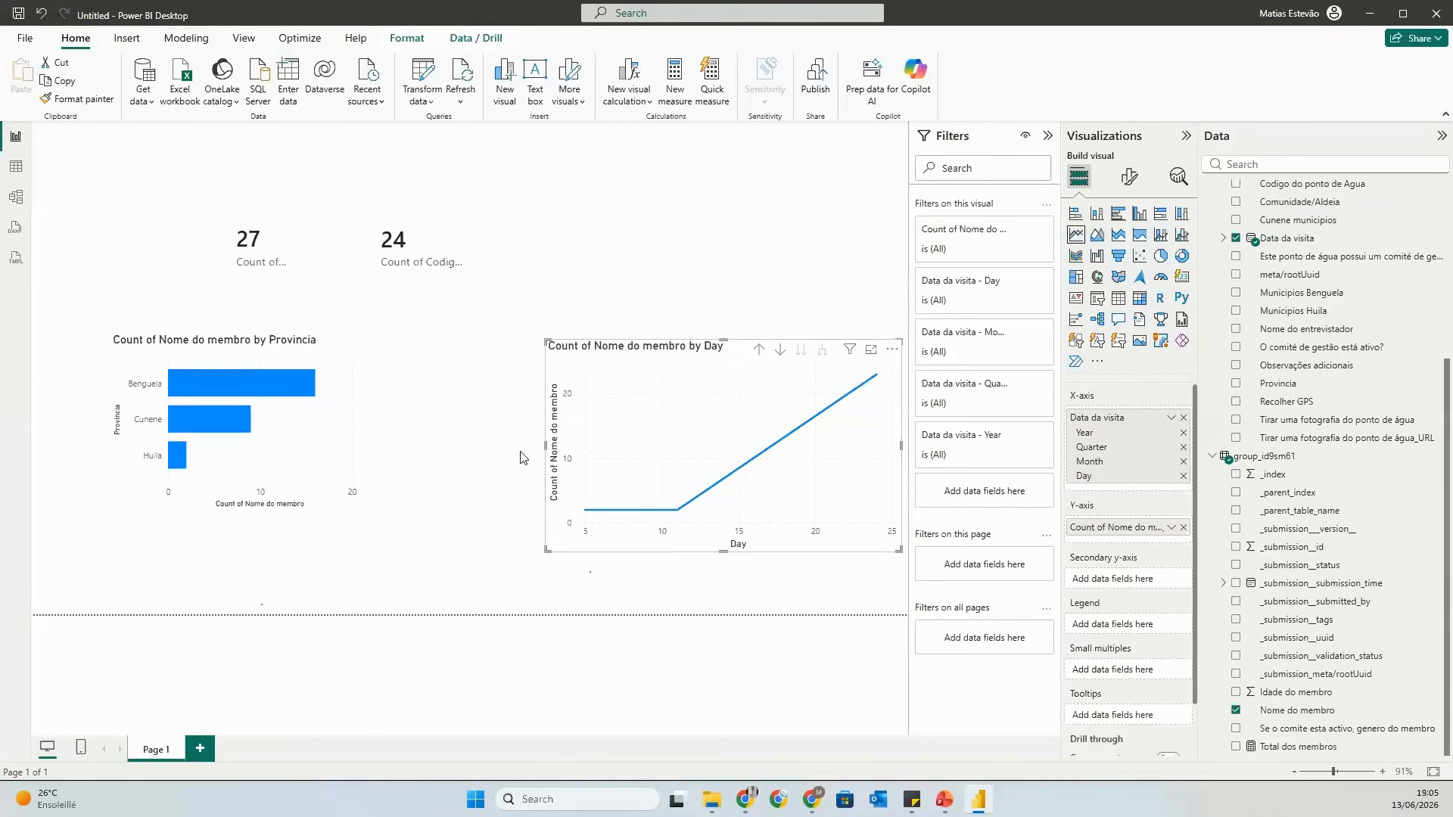
Shrink the line chart beside the province bar chart, and shift the cards and both charts up the page.
left_click_drag(736, 361, 588, 351)
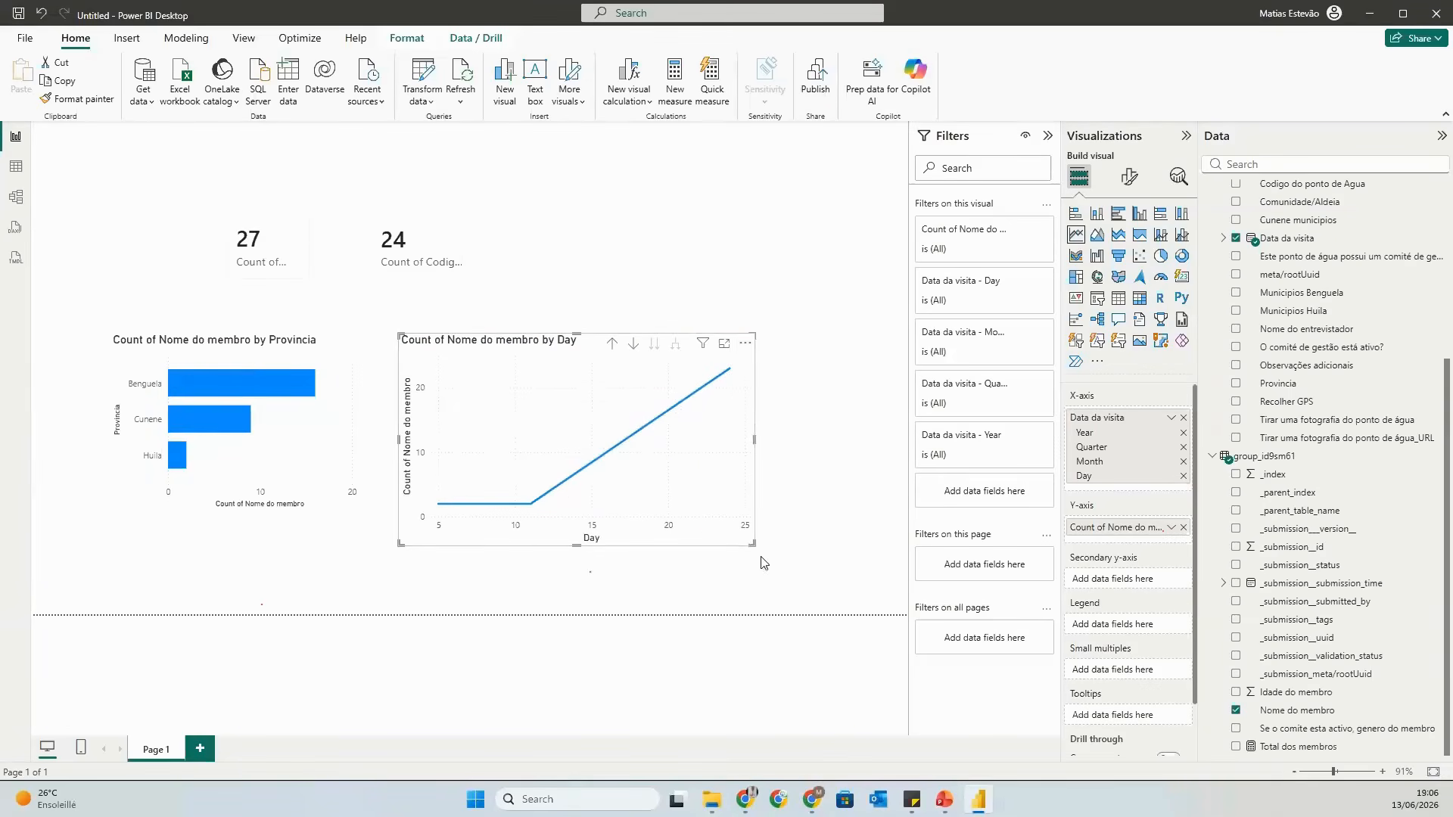
left_click_drag(751, 542, 637, 498)
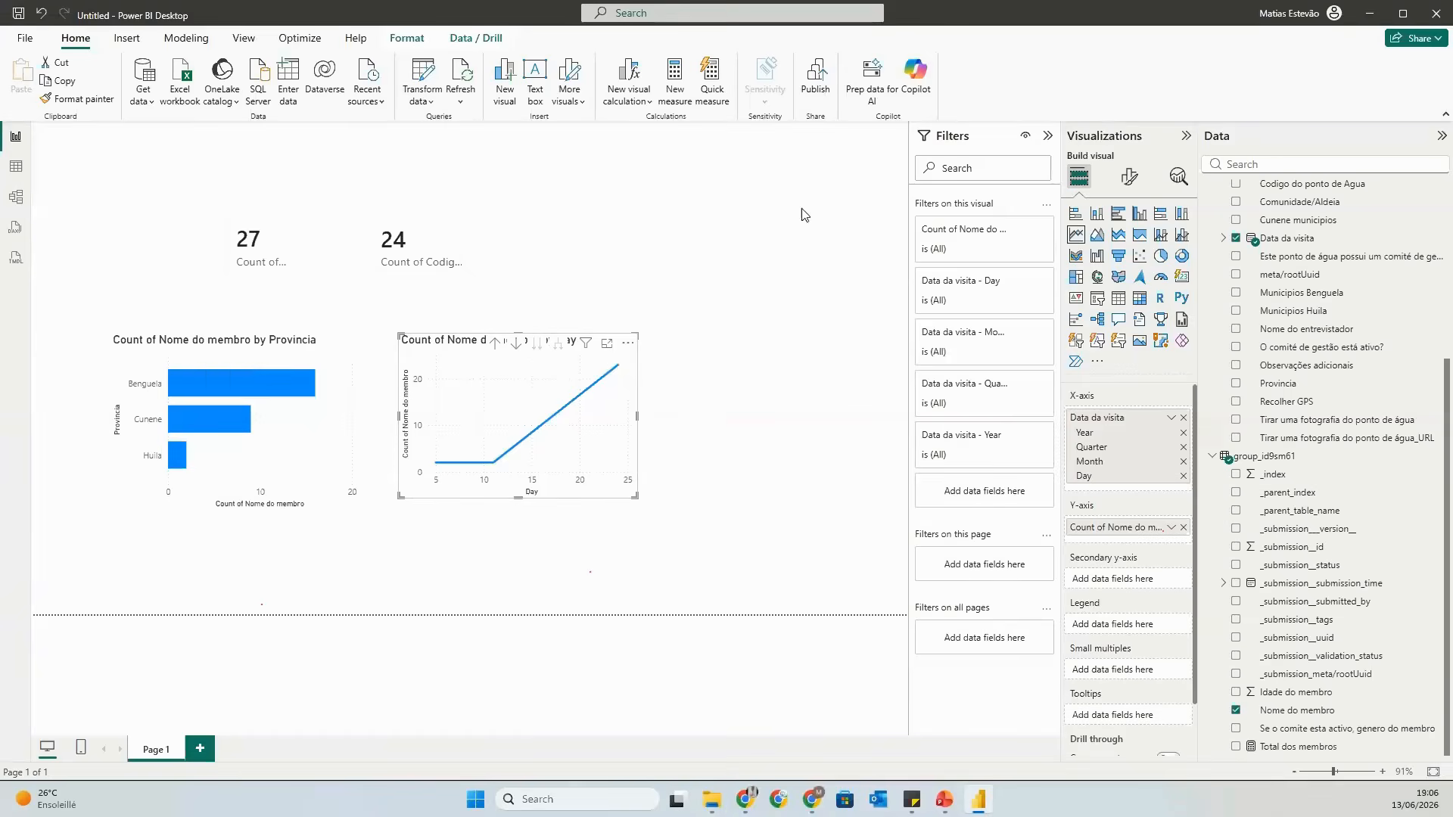
left_click_drag(849, 222, 47, 337)
left_click_drag(128, 182, 623, 376)
left_click_drag(449, 249, 454, 171)
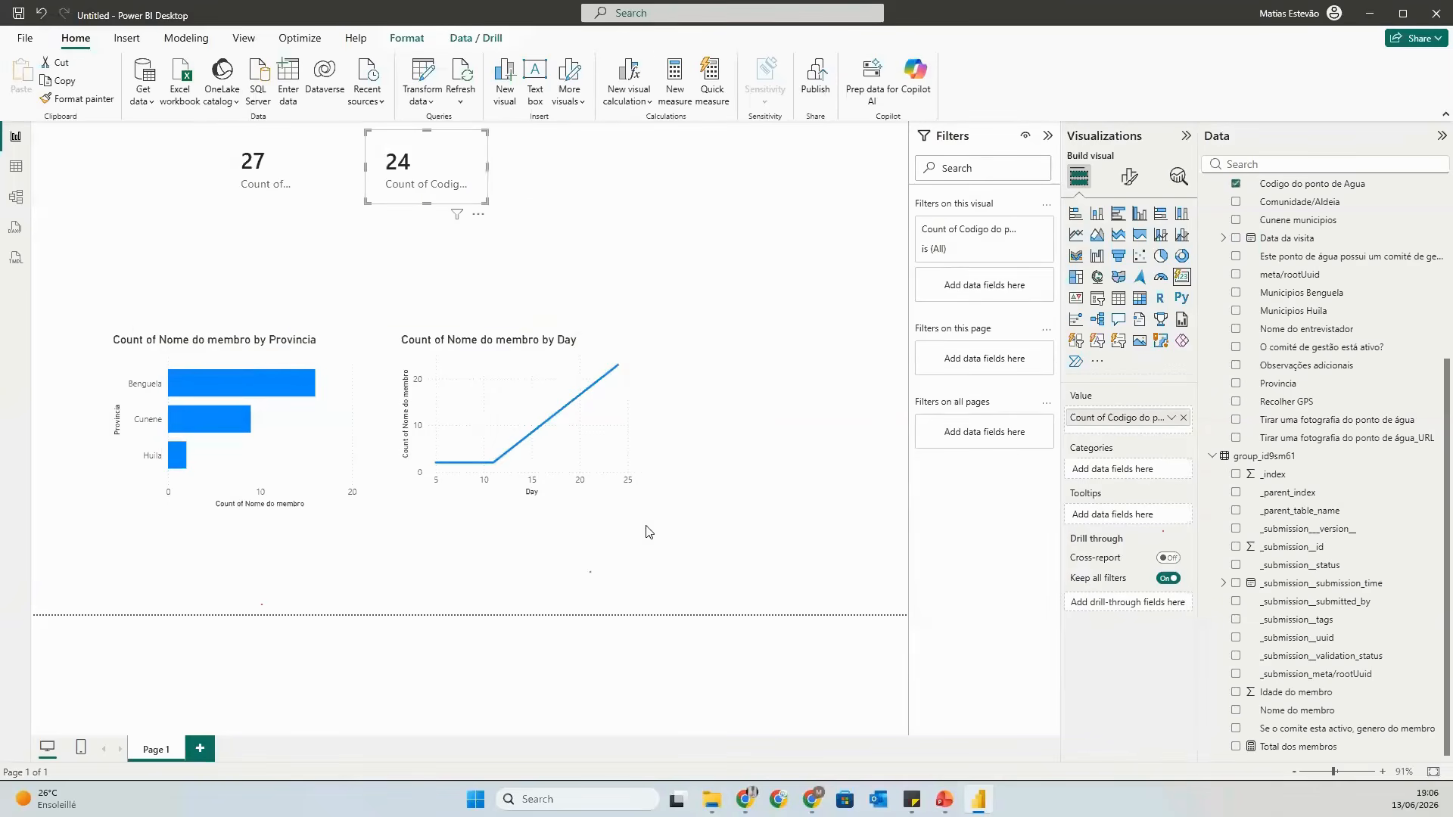
left_click_drag(715, 577, 41, 290)
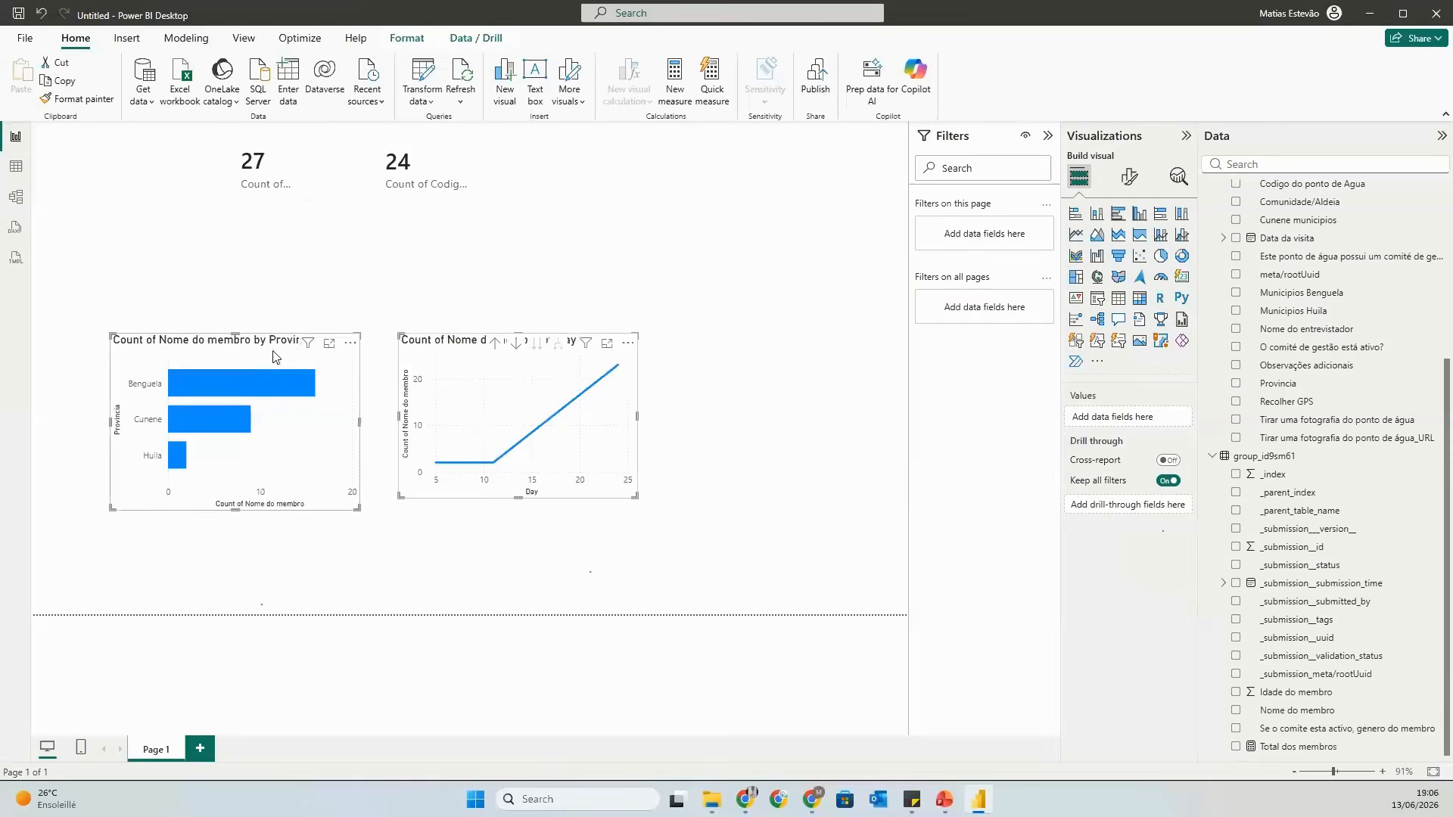
left_click_drag(273, 356, 274, 272)
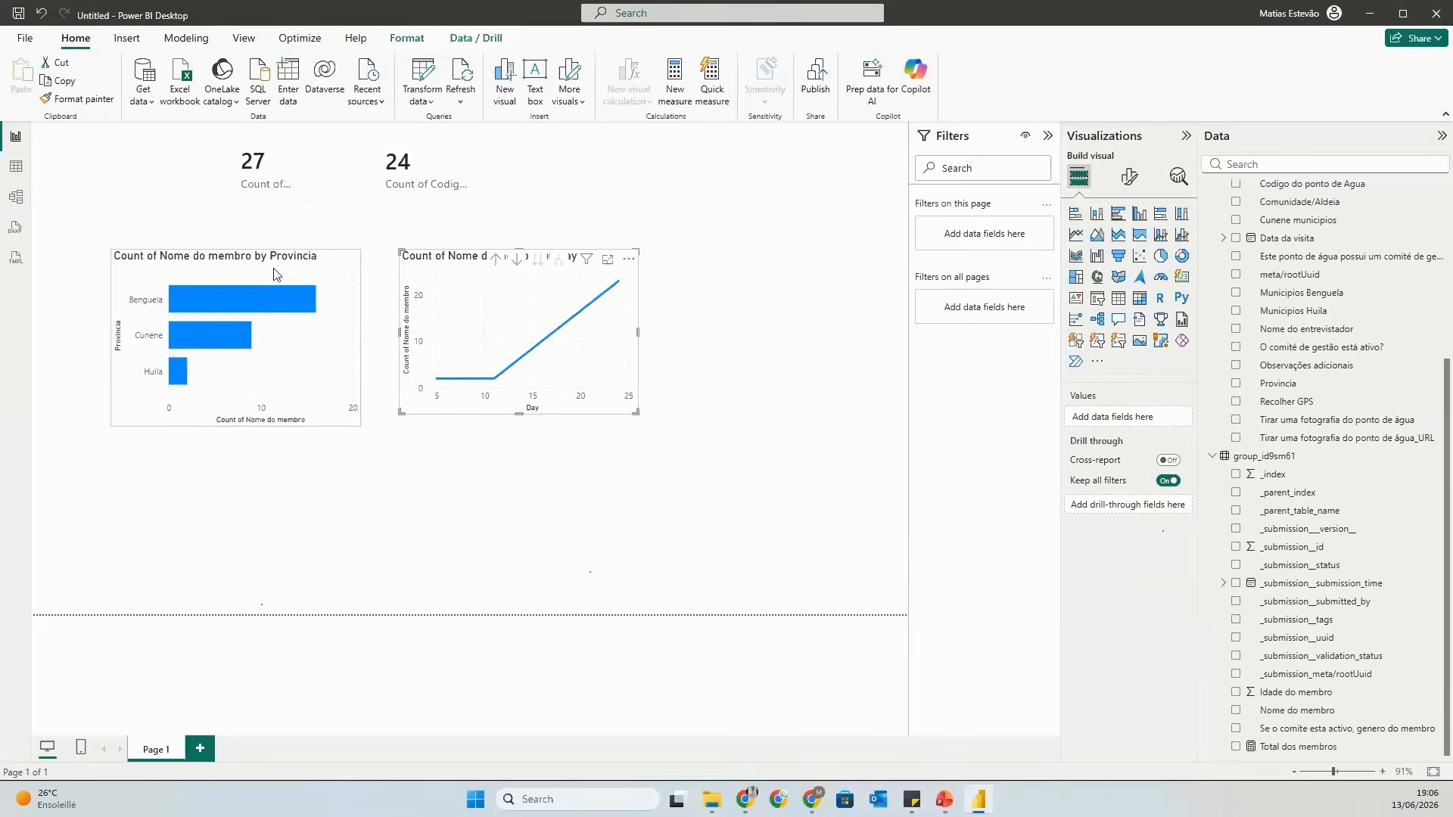
Insert a matrix beneath the two charts, widened across both, with Provincia as its rows.
left_click(781, 422)
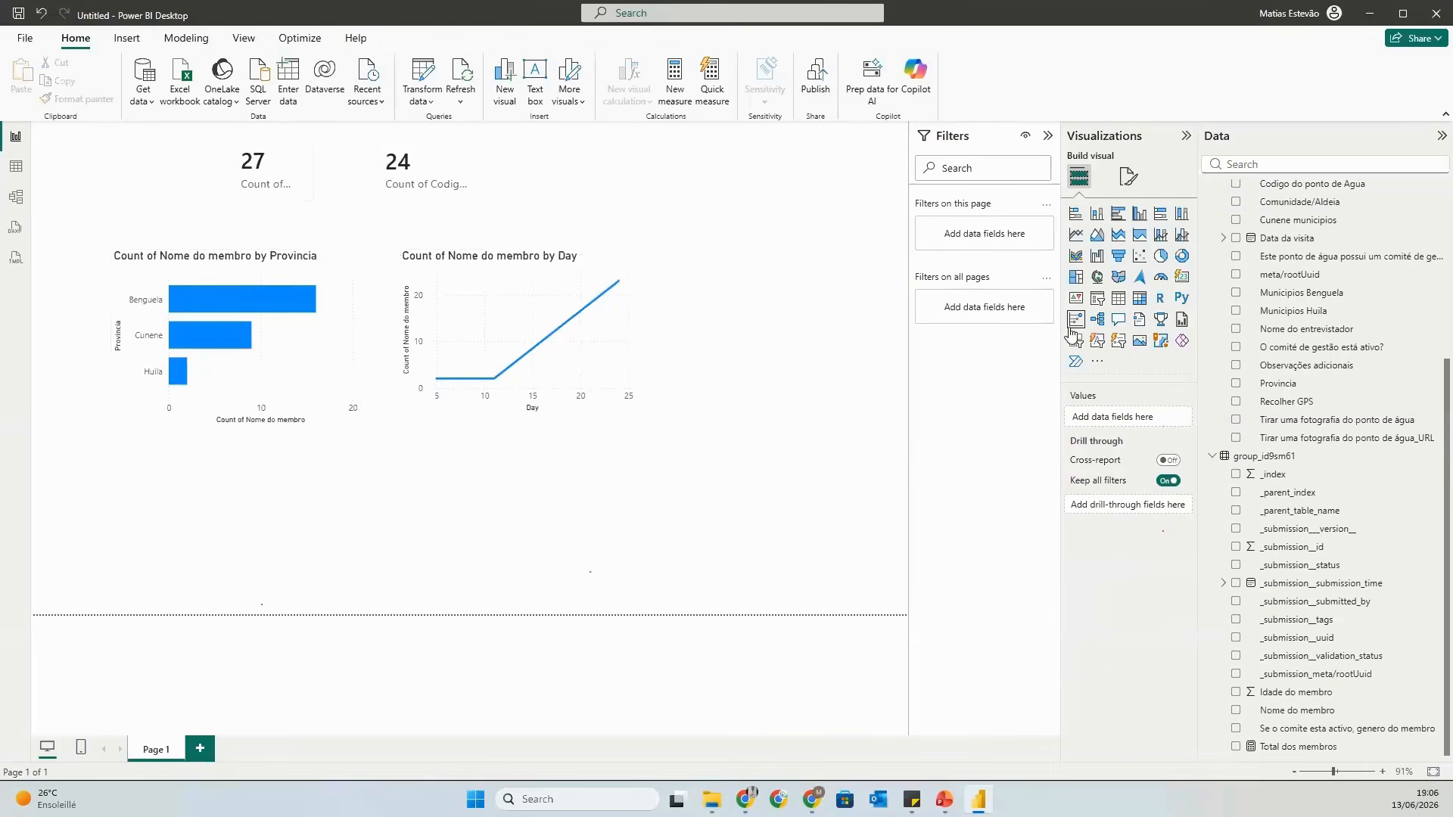
left_click(1138, 299)
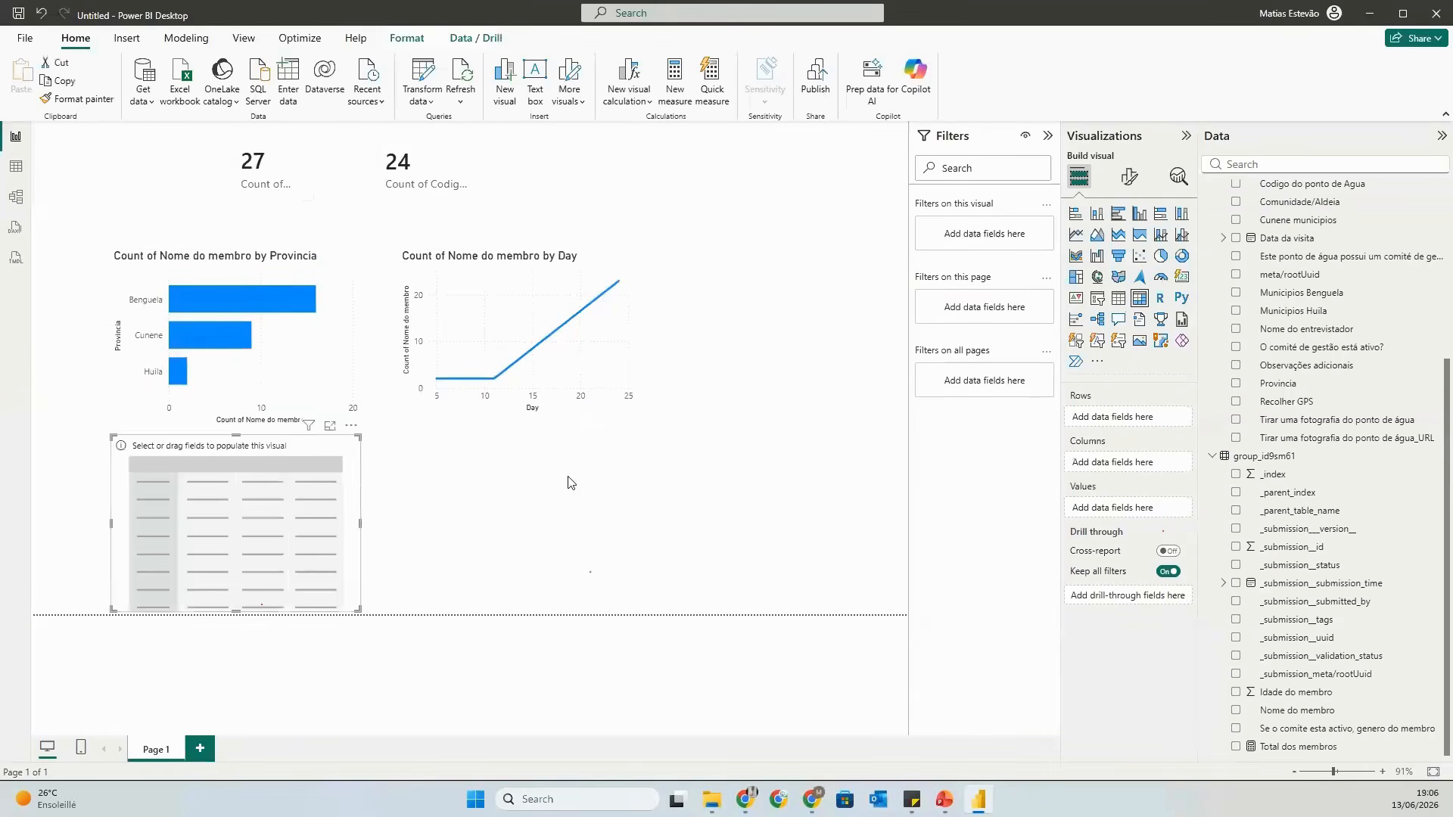
left_click(362, 525)
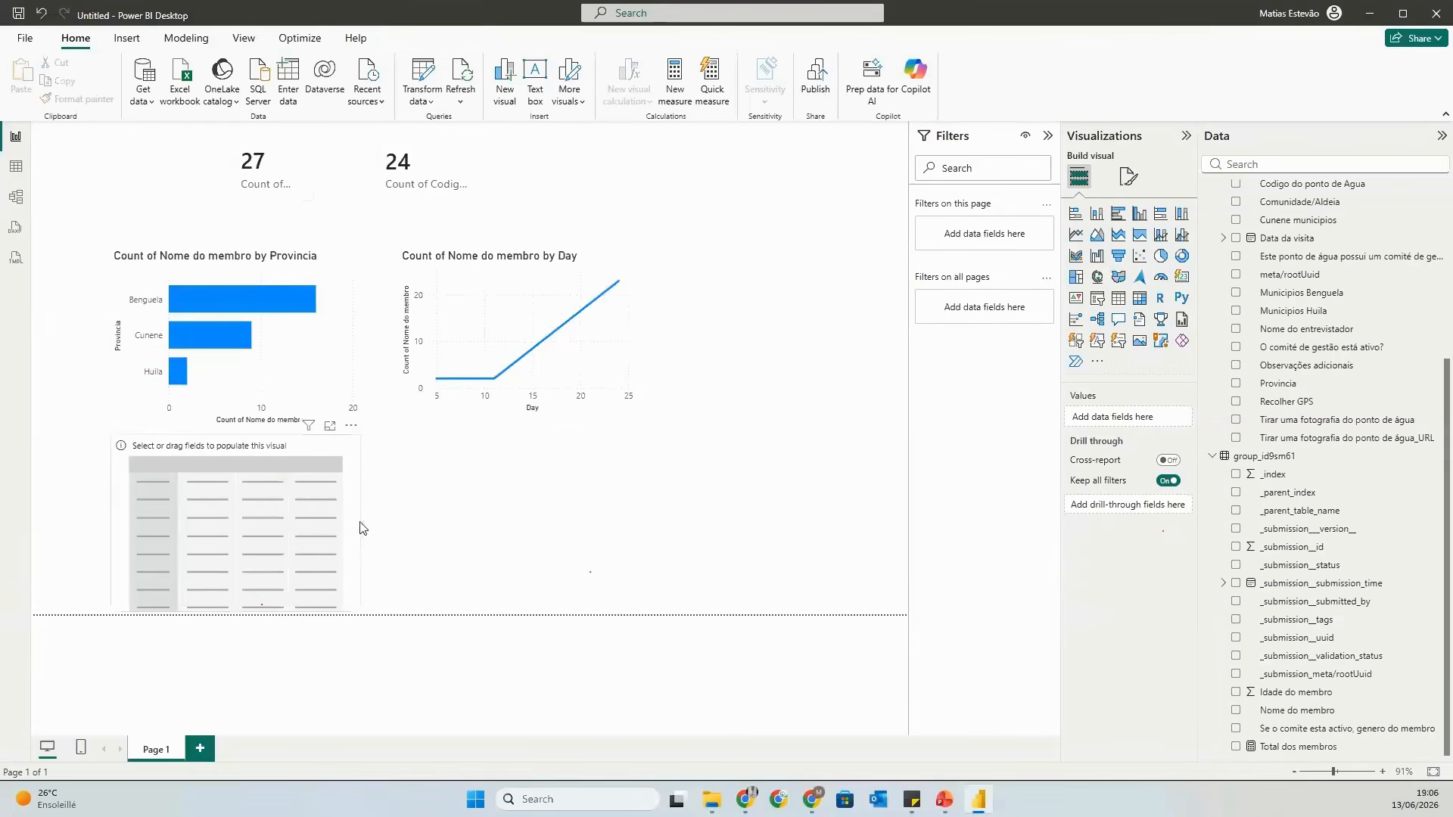
left_click(359, 528)
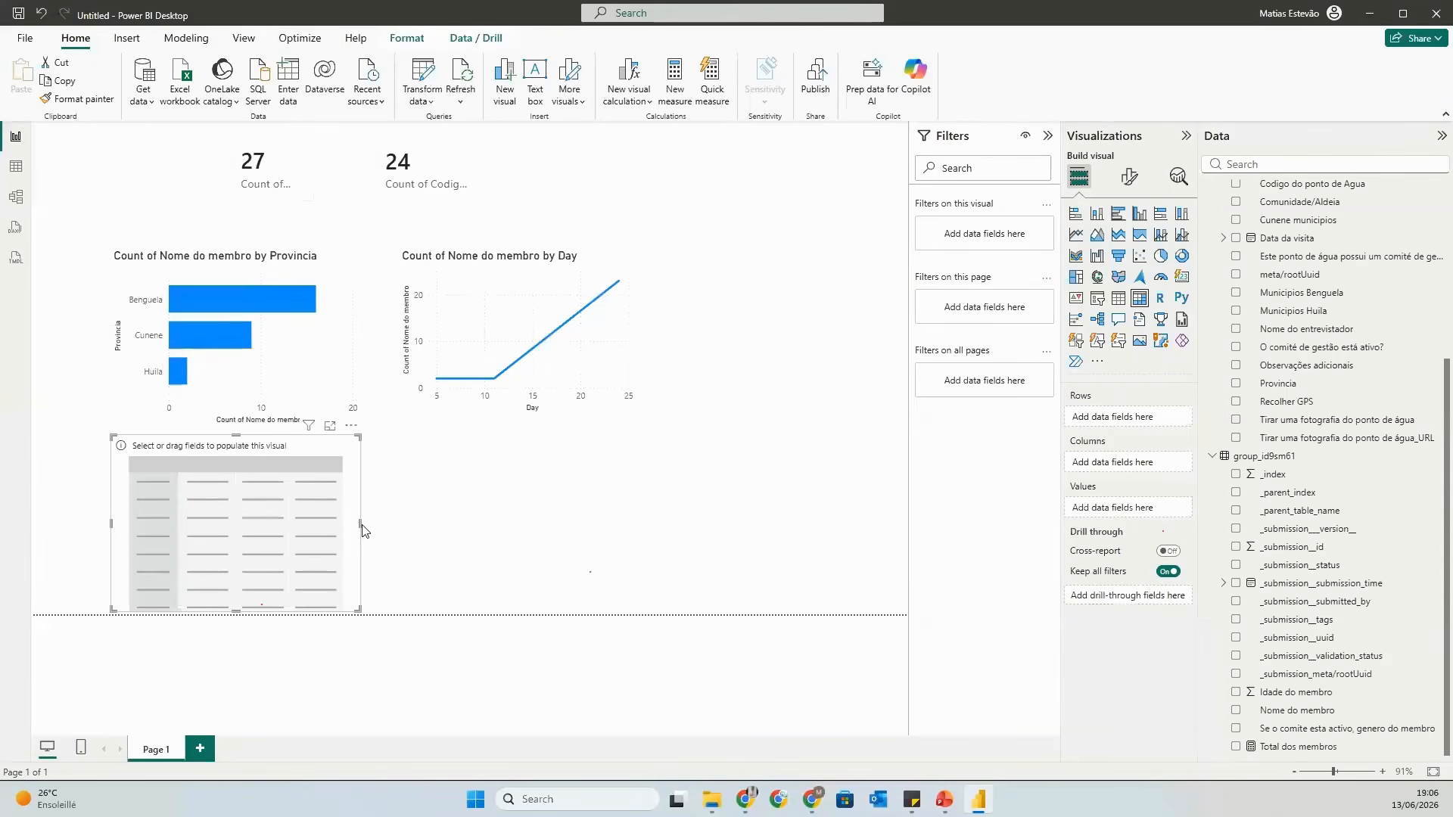
left_click_drag(359, 527, 719, 522)
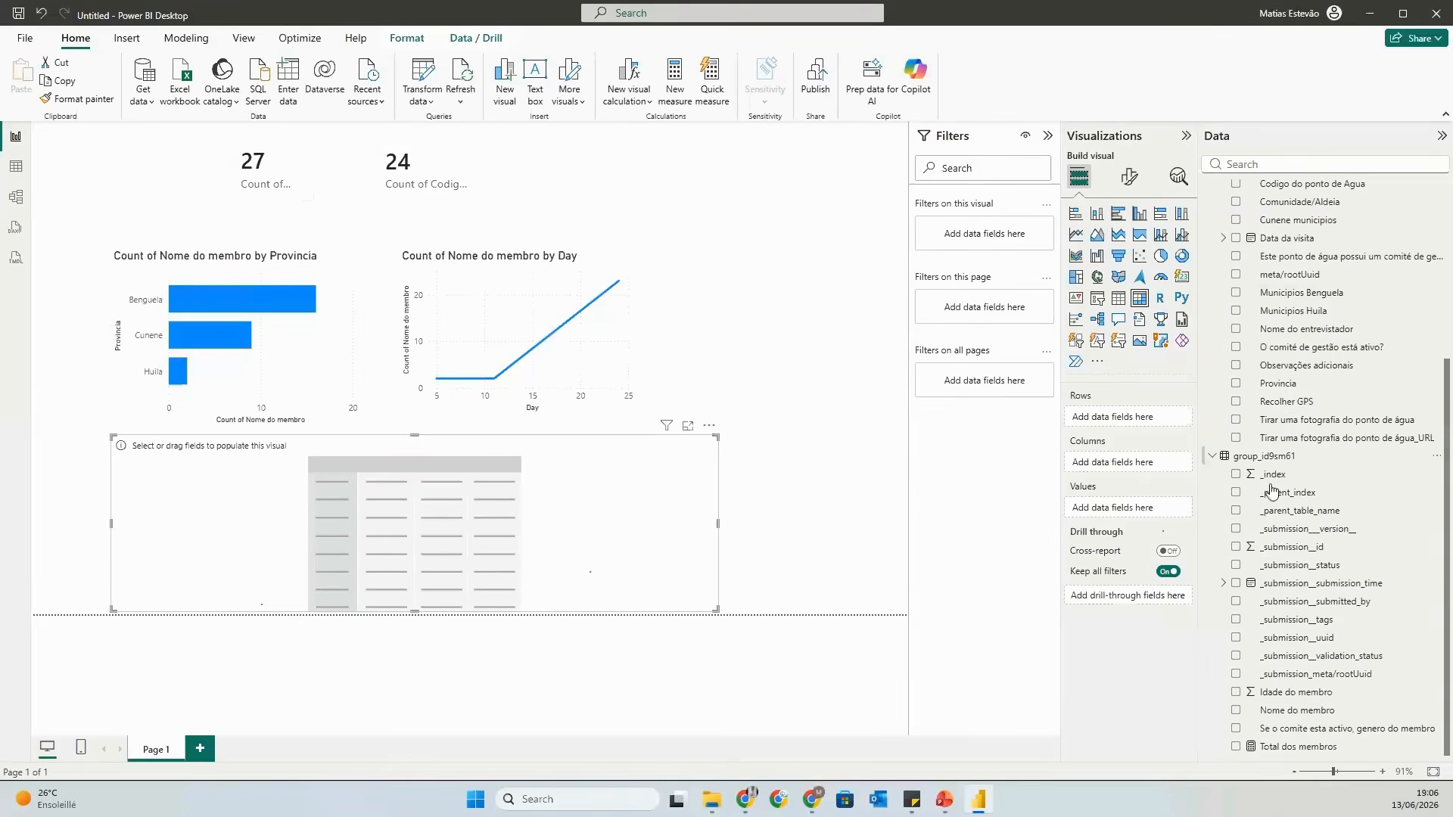
left_click_drag(1279, 386, 1119, 419)
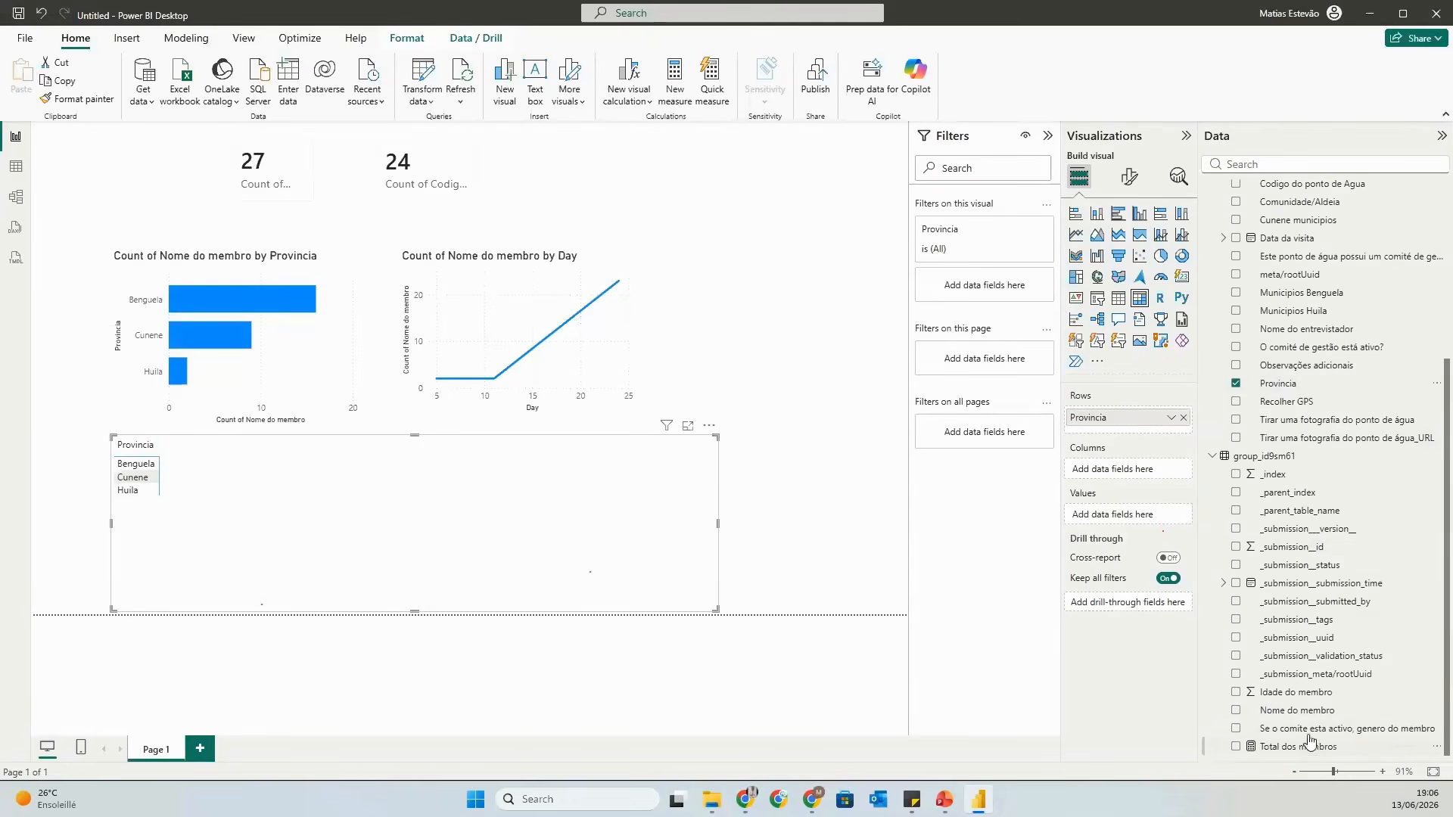
Try using the member gender field as the matrix's columns.
left_click_drag(1305, 729, 1094, 470)
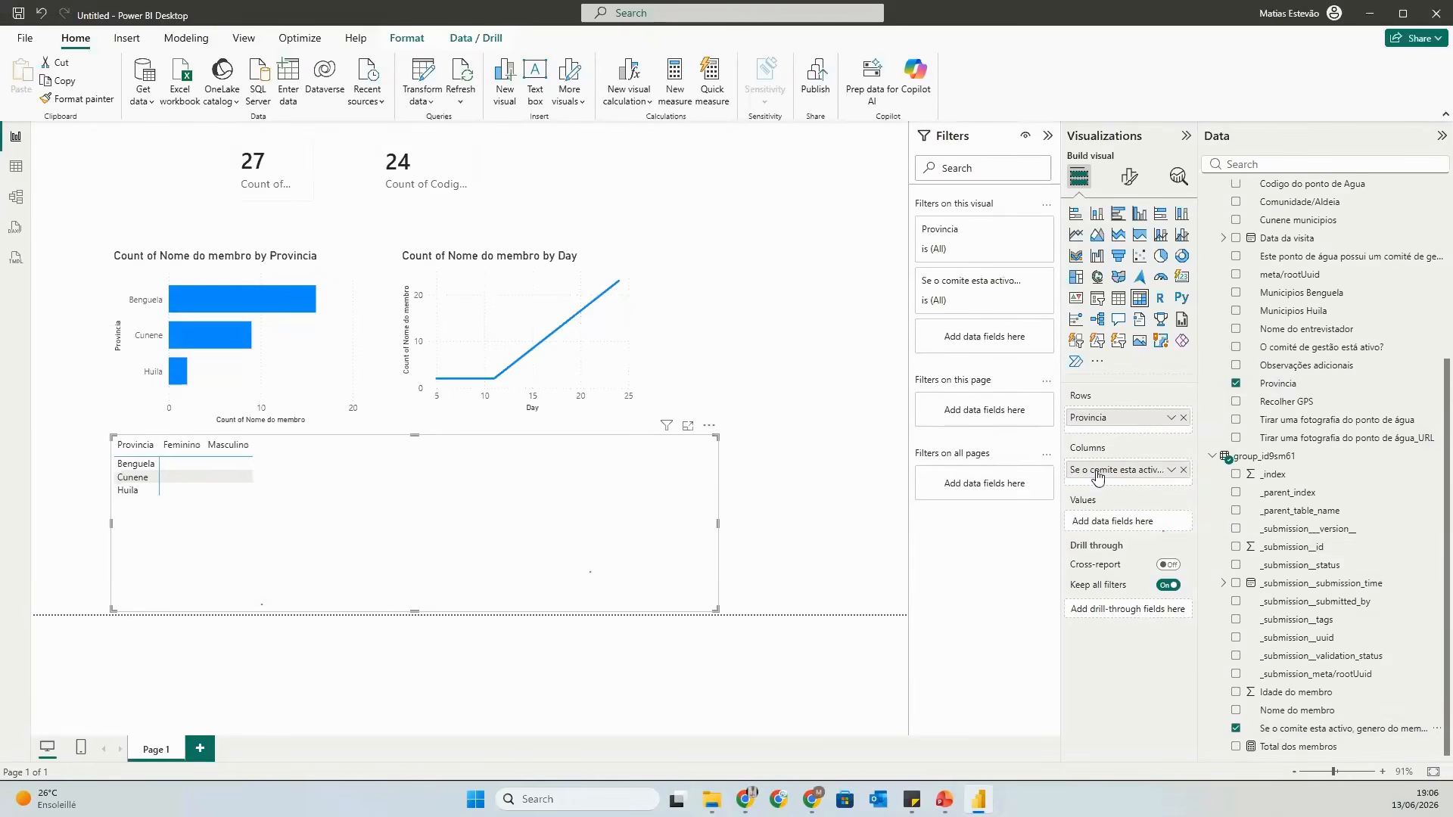
left_click(1184, 470)
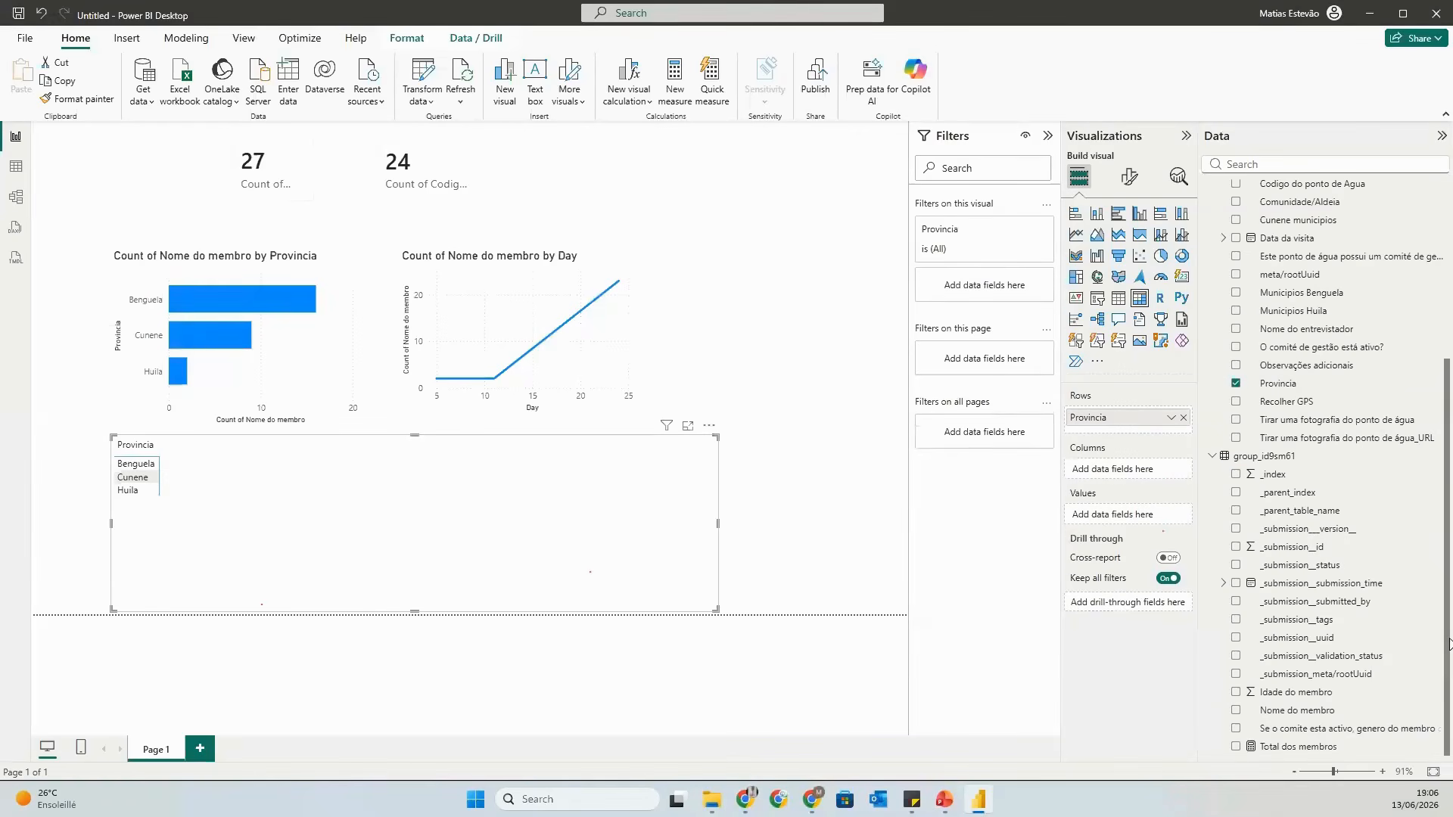
left_click_drag(1303, 730, 1146, 472)
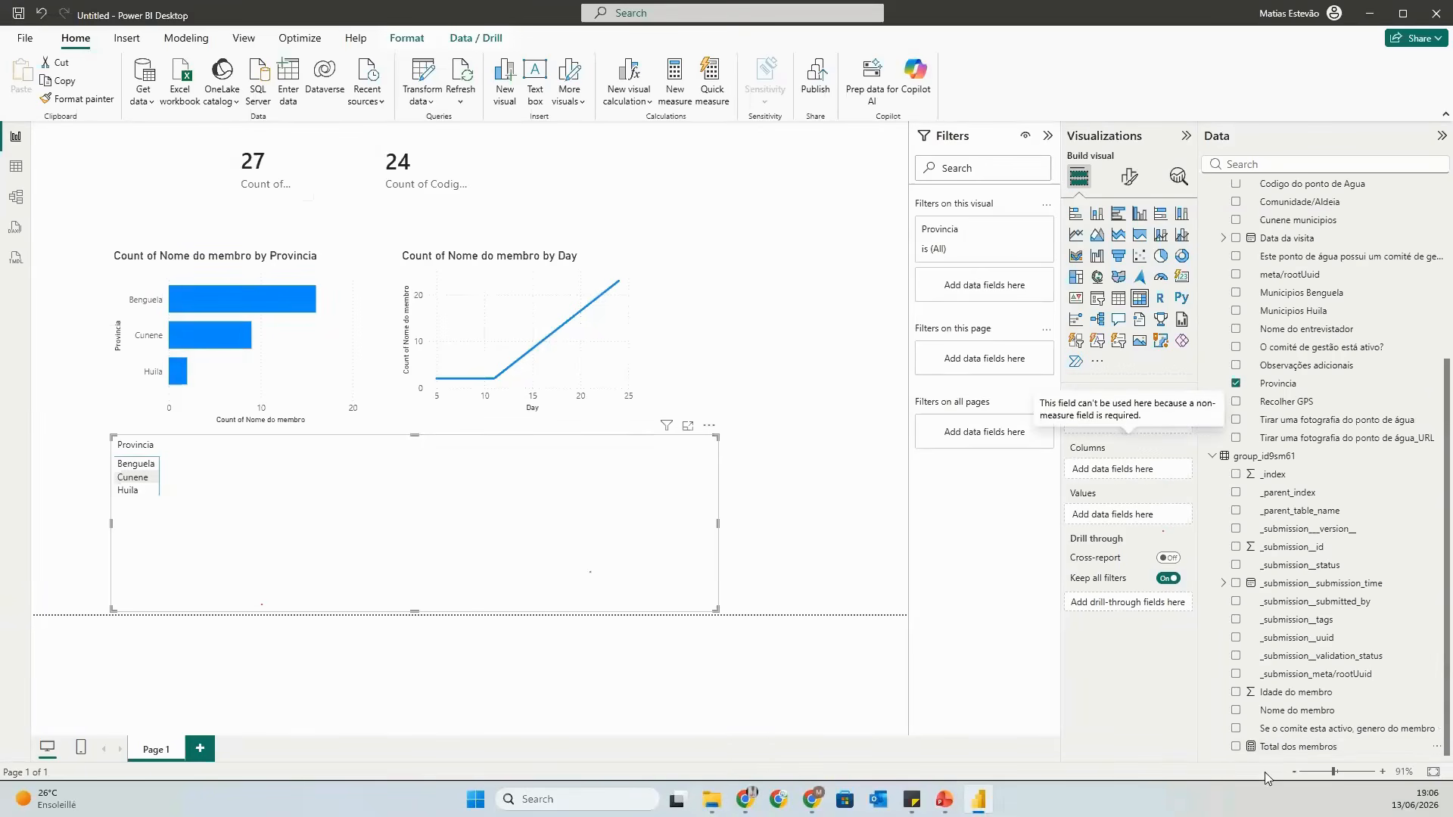
Add the Total dos membros measure as the matrix's values and narrow the matrix to fit below the bar chart.
left_click_drag(1293, 749, 1112, 516)
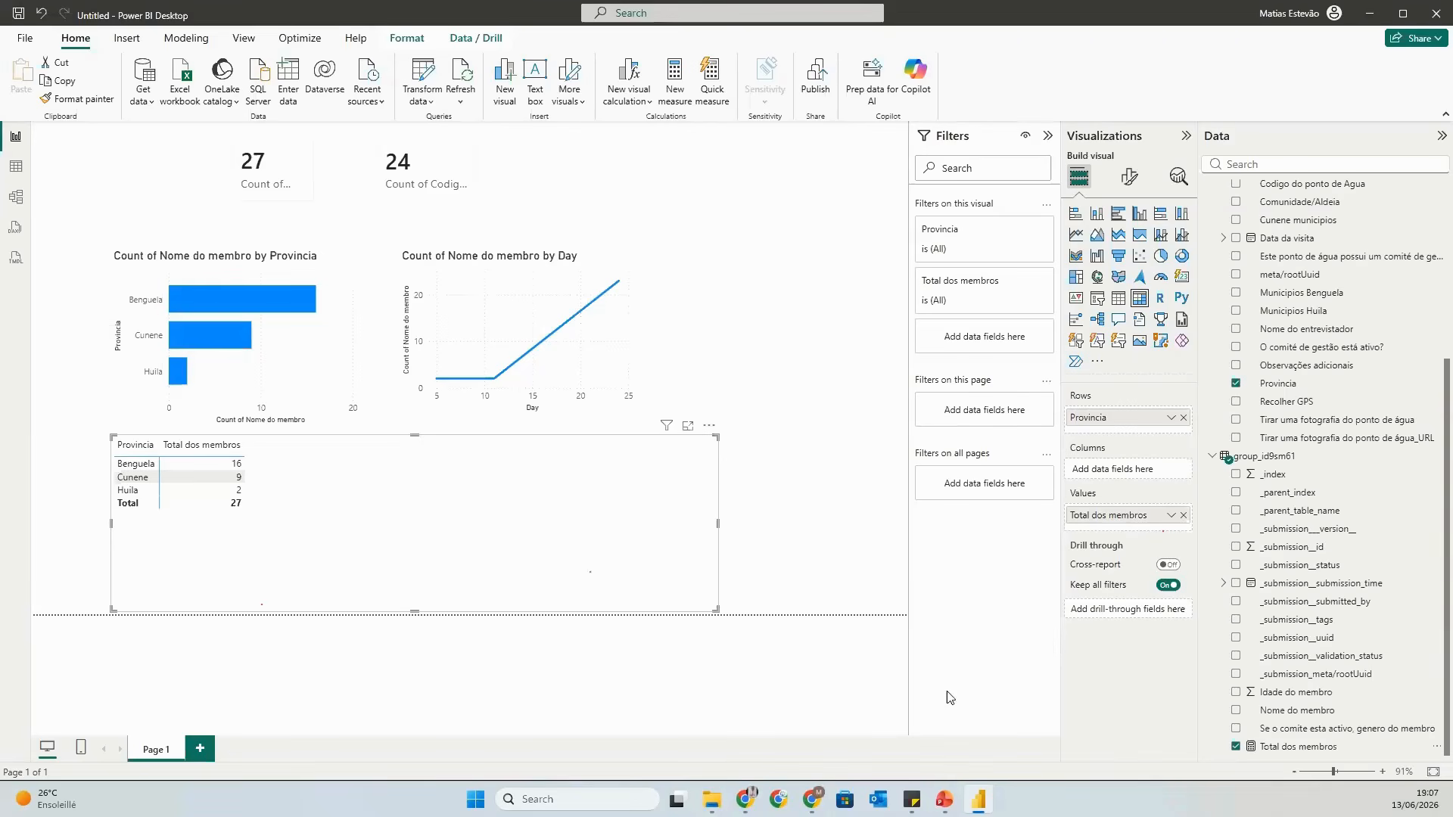
left_click_drag(717, 523, 318, 524)
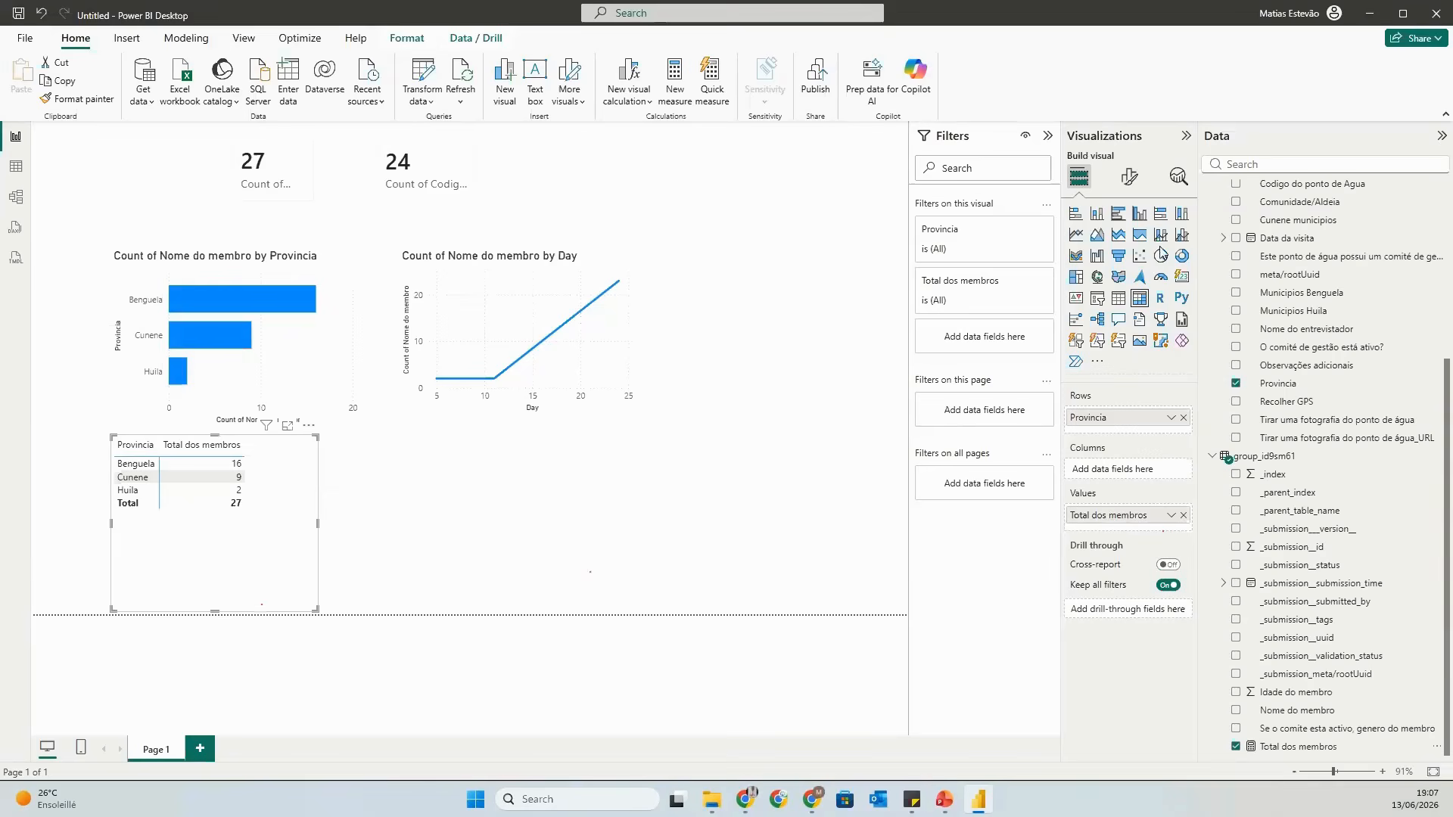
Insert a pie chart, move it below and to the right of the line chart, and make it smaller.
left_click(830, 334)
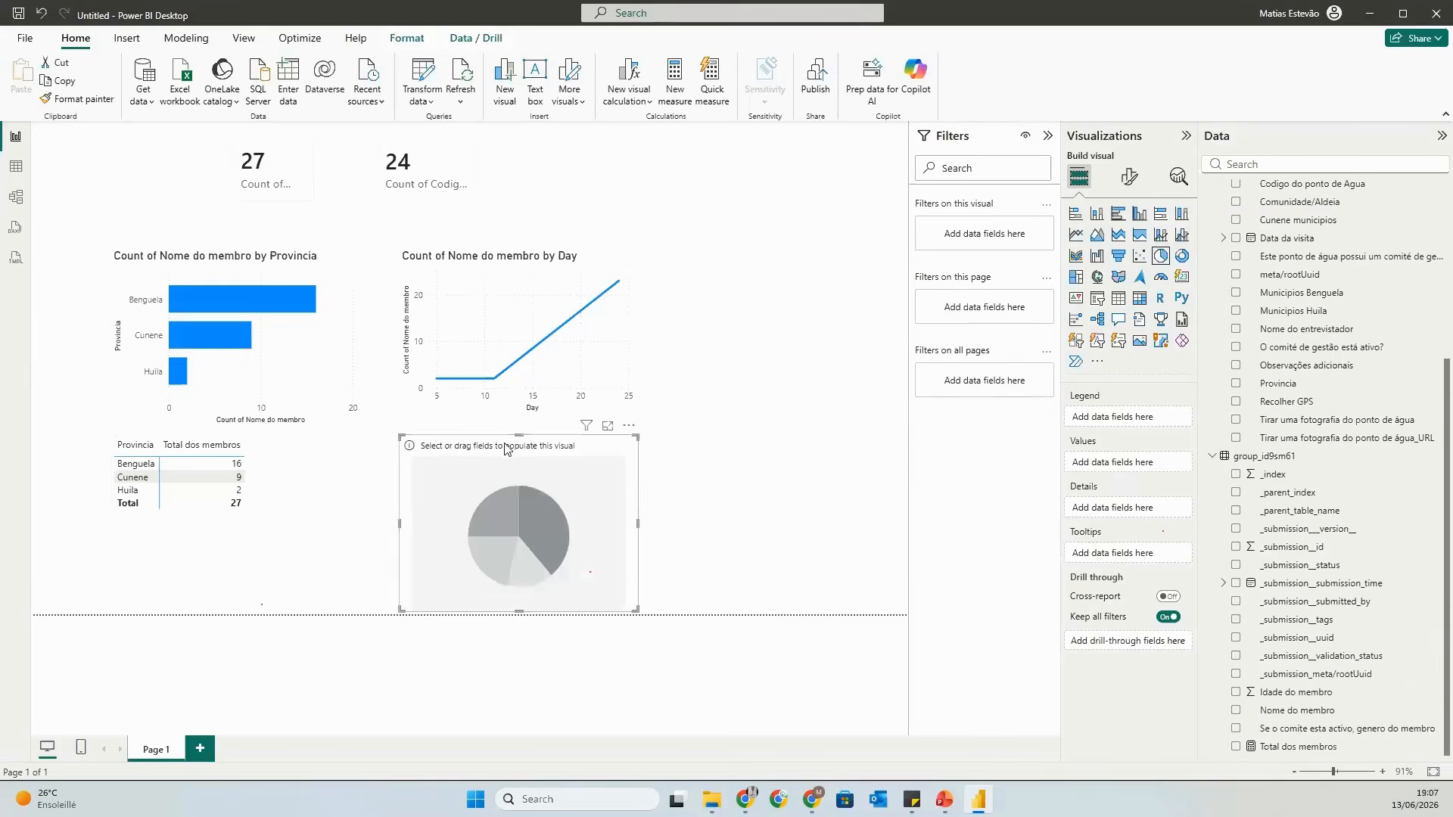
left_click_drag(515, 451, 769, 386)
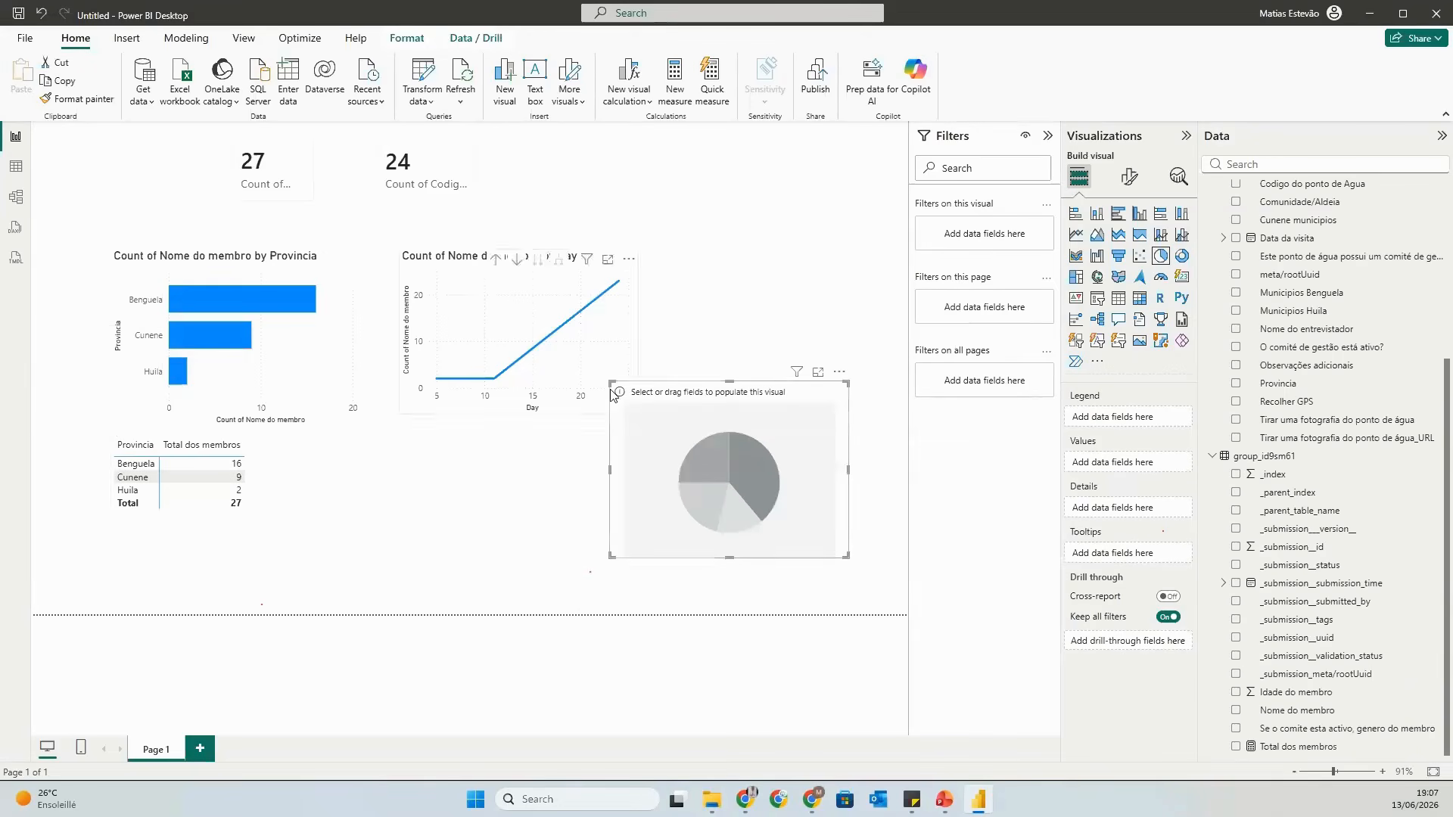
left_click_drag(611, 384, 689, 415)
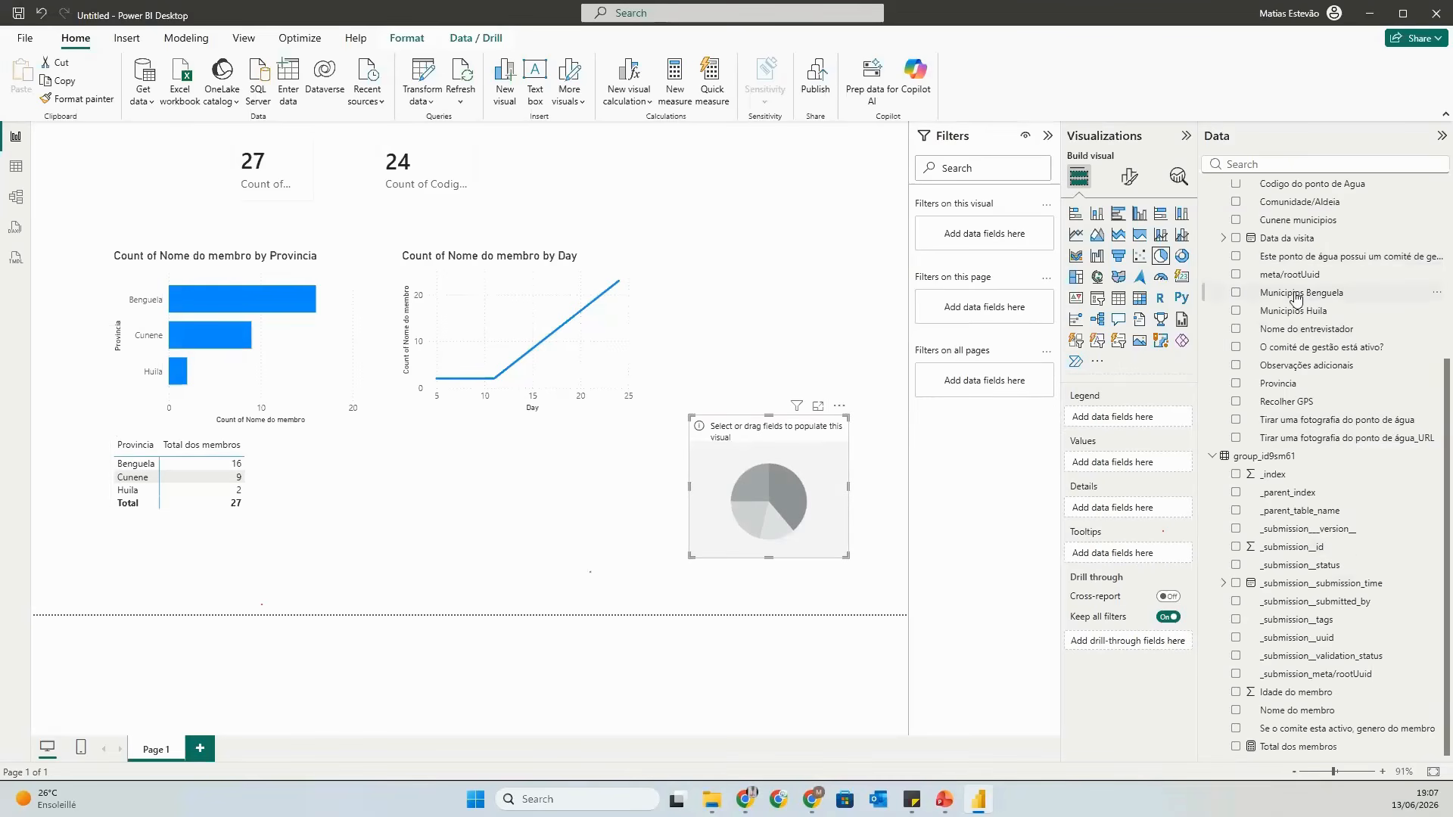
Set the pie chart's values to the counts of Municipios Benguela, Municipios Huila and Cunene municipios.
left_click_drag(1296, 298, 1109, 465)
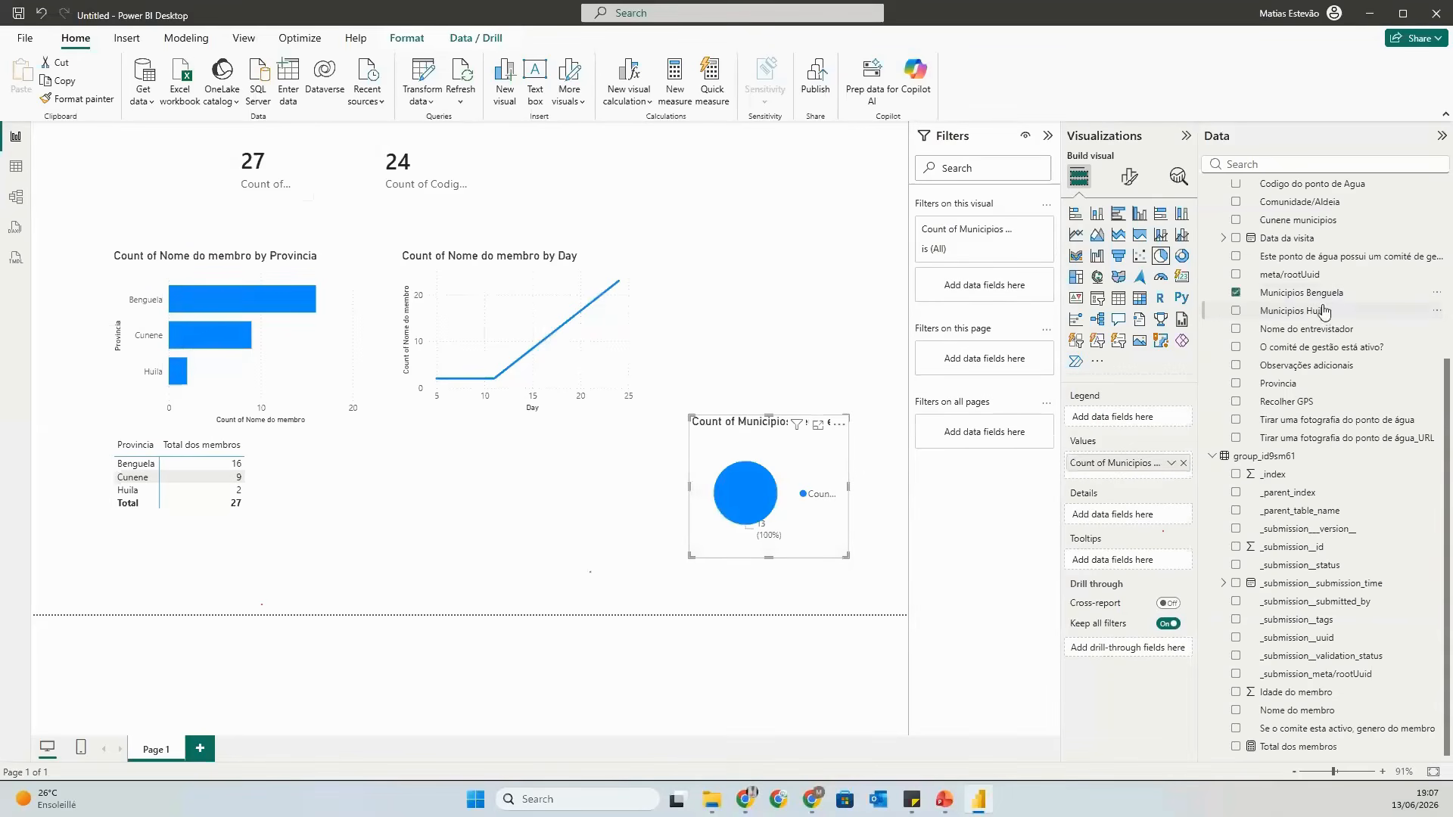
left_click_drag(1320, 316, 1153, 475)
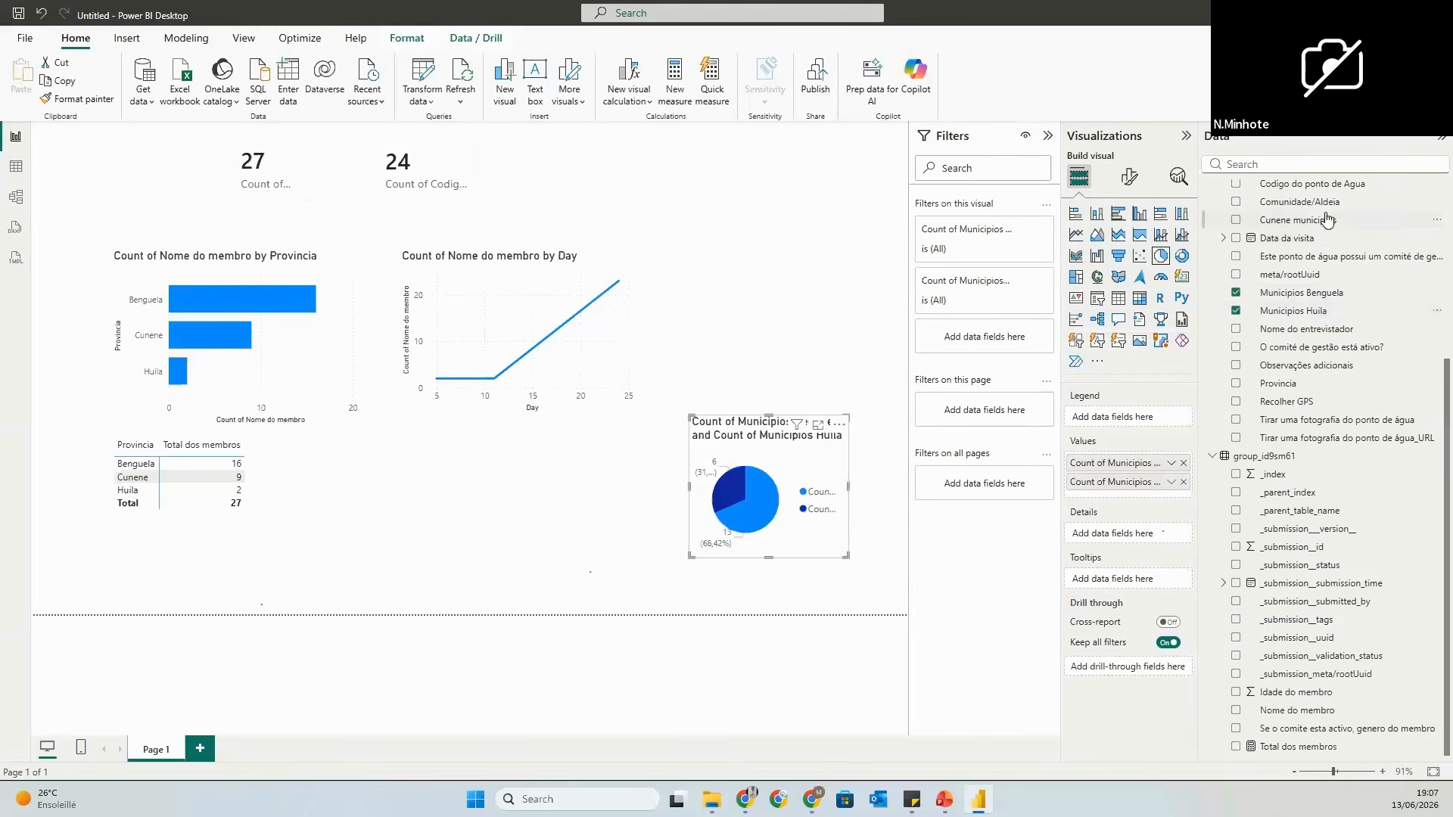
left_click_drag(1313, 219, 1130, 496)
Enlarge the pie chart and place it in the lower right corner of the report page.
left_click_drag(718, 461, 688, 336)
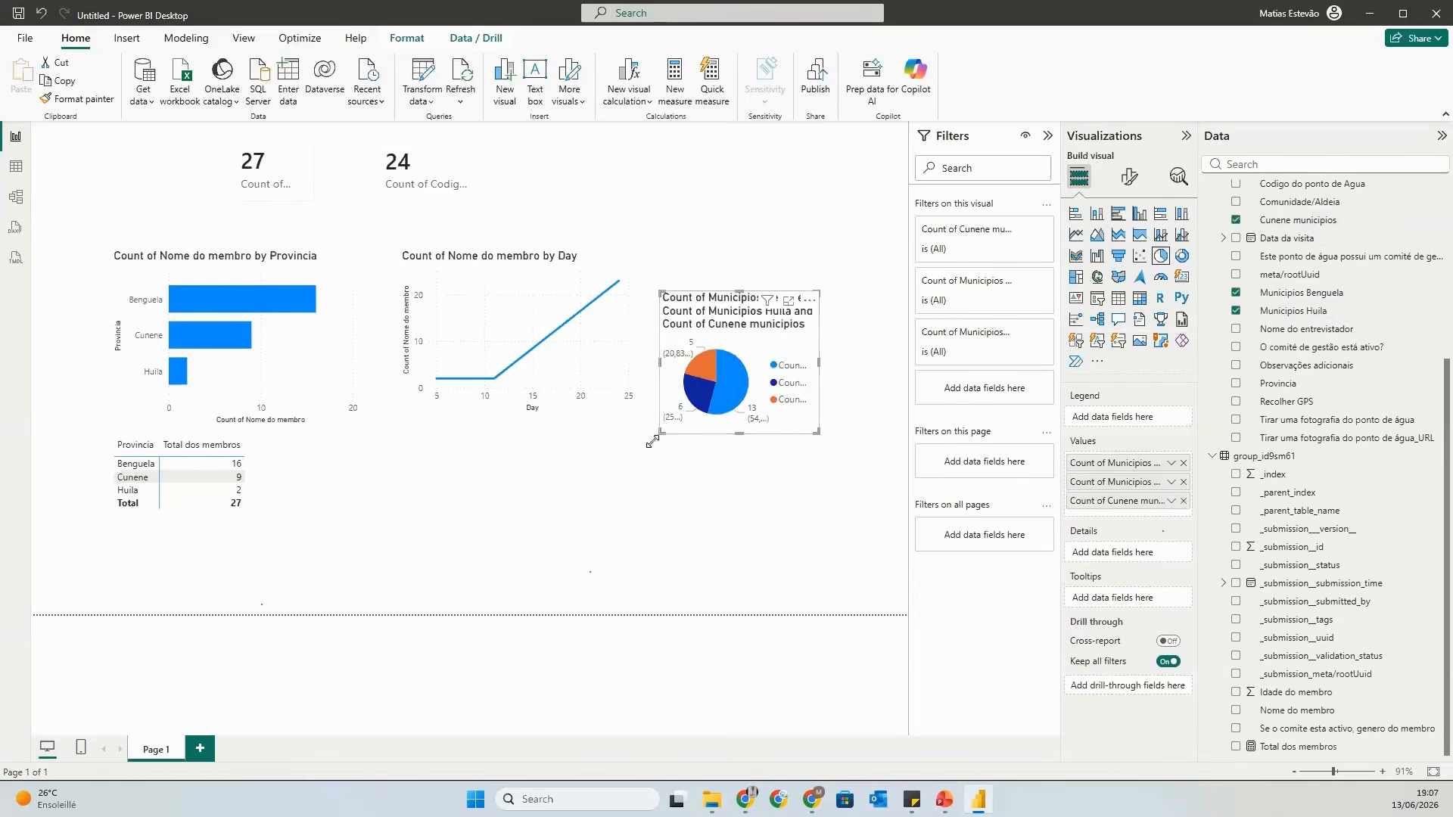
left_click_drag(652, 442, 572, 530)
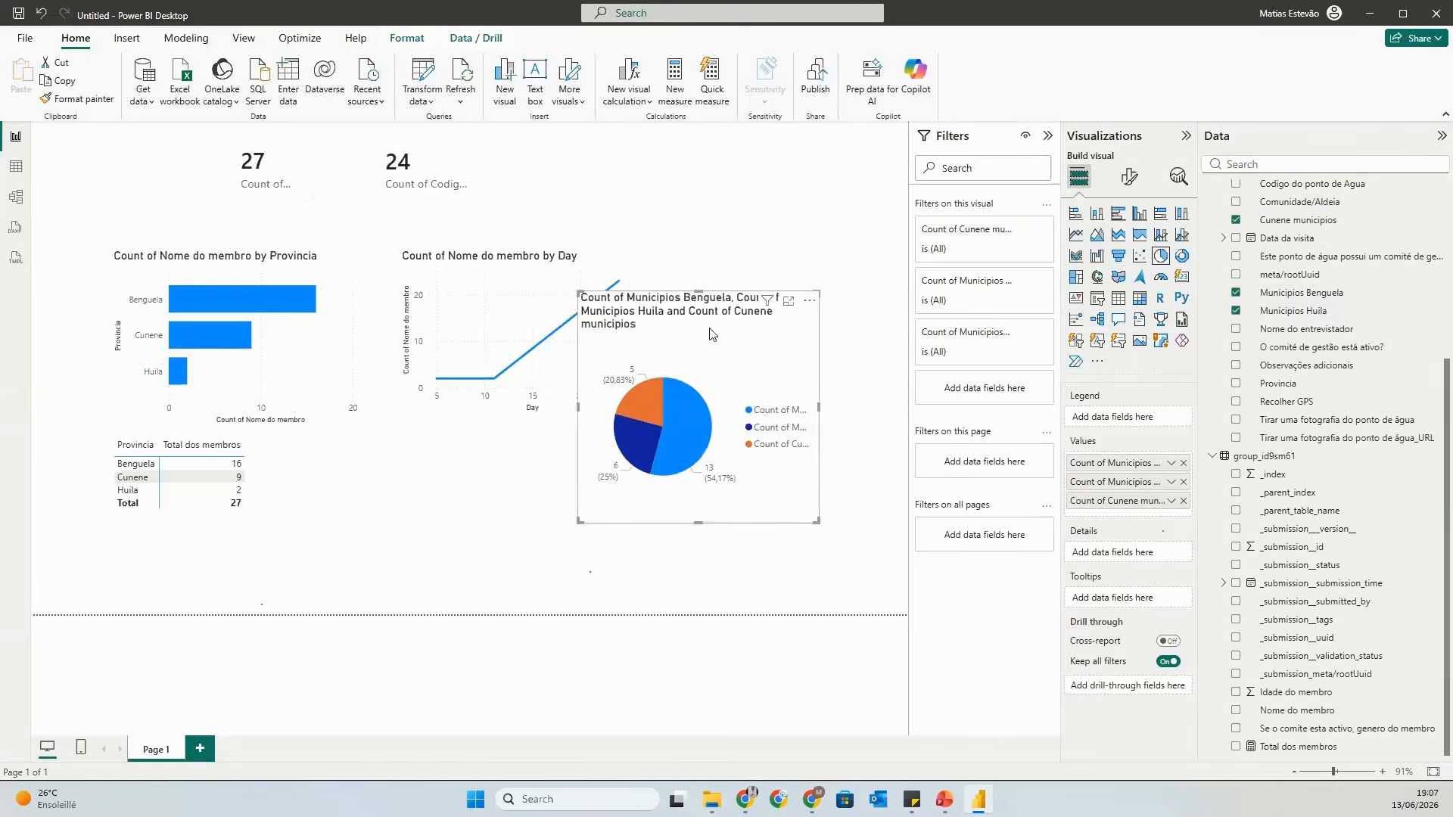
left_click_drag(710, 334, 777, 428)
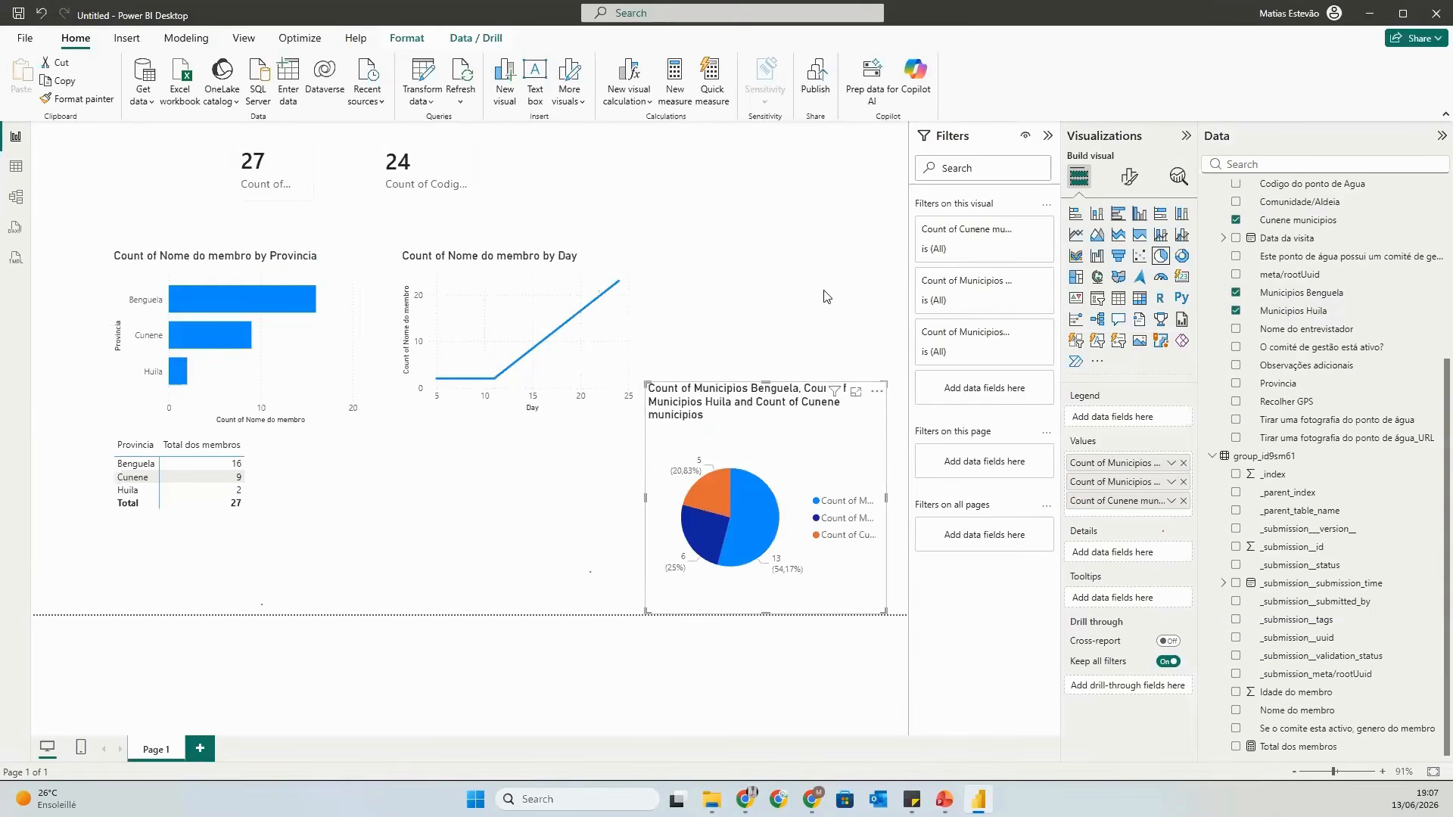
Add a compact slicer for Provincia in the upper right area of the page, above the pie chart.
left_click(613, 180)
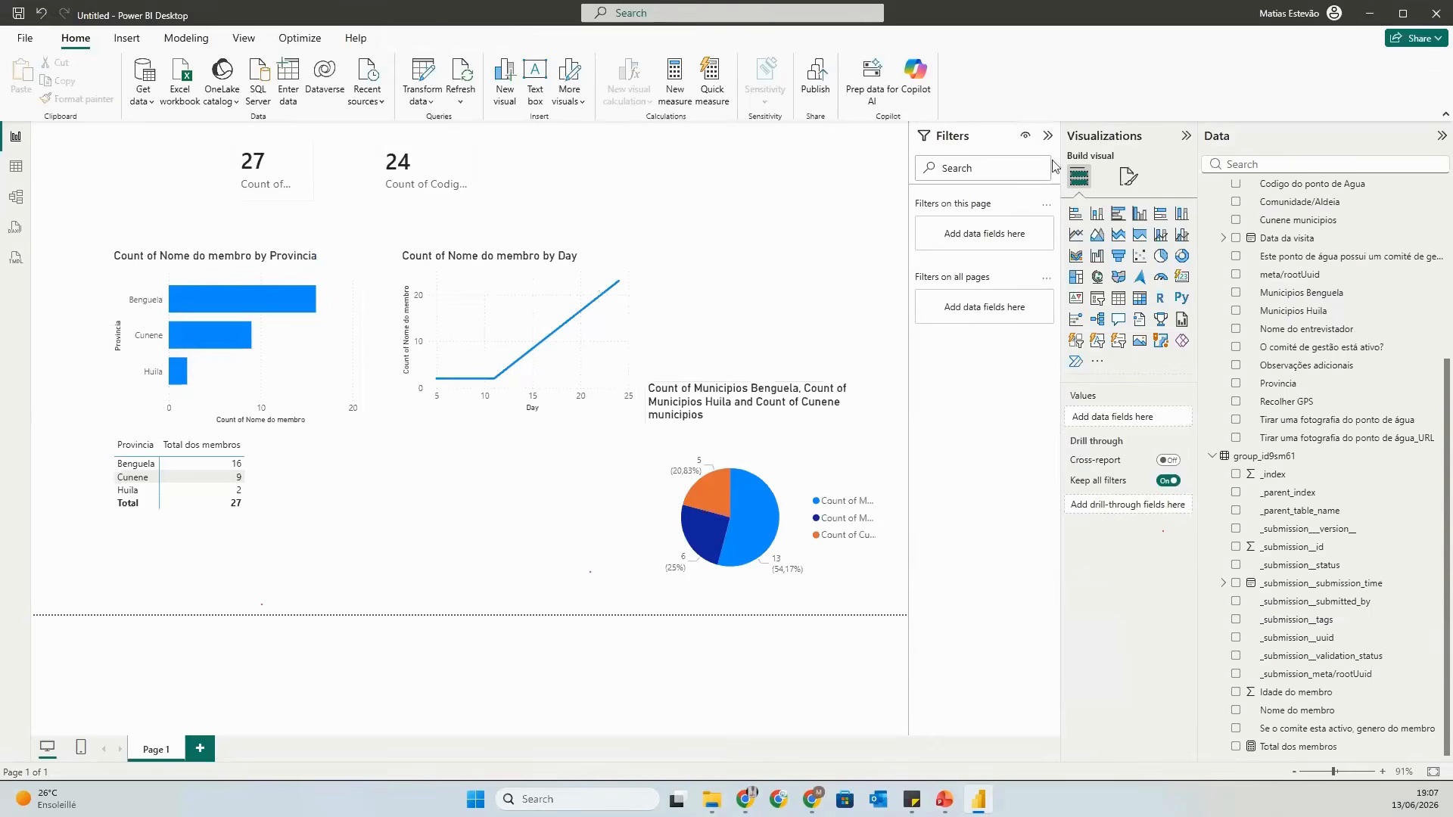
left_click(1098, 300)
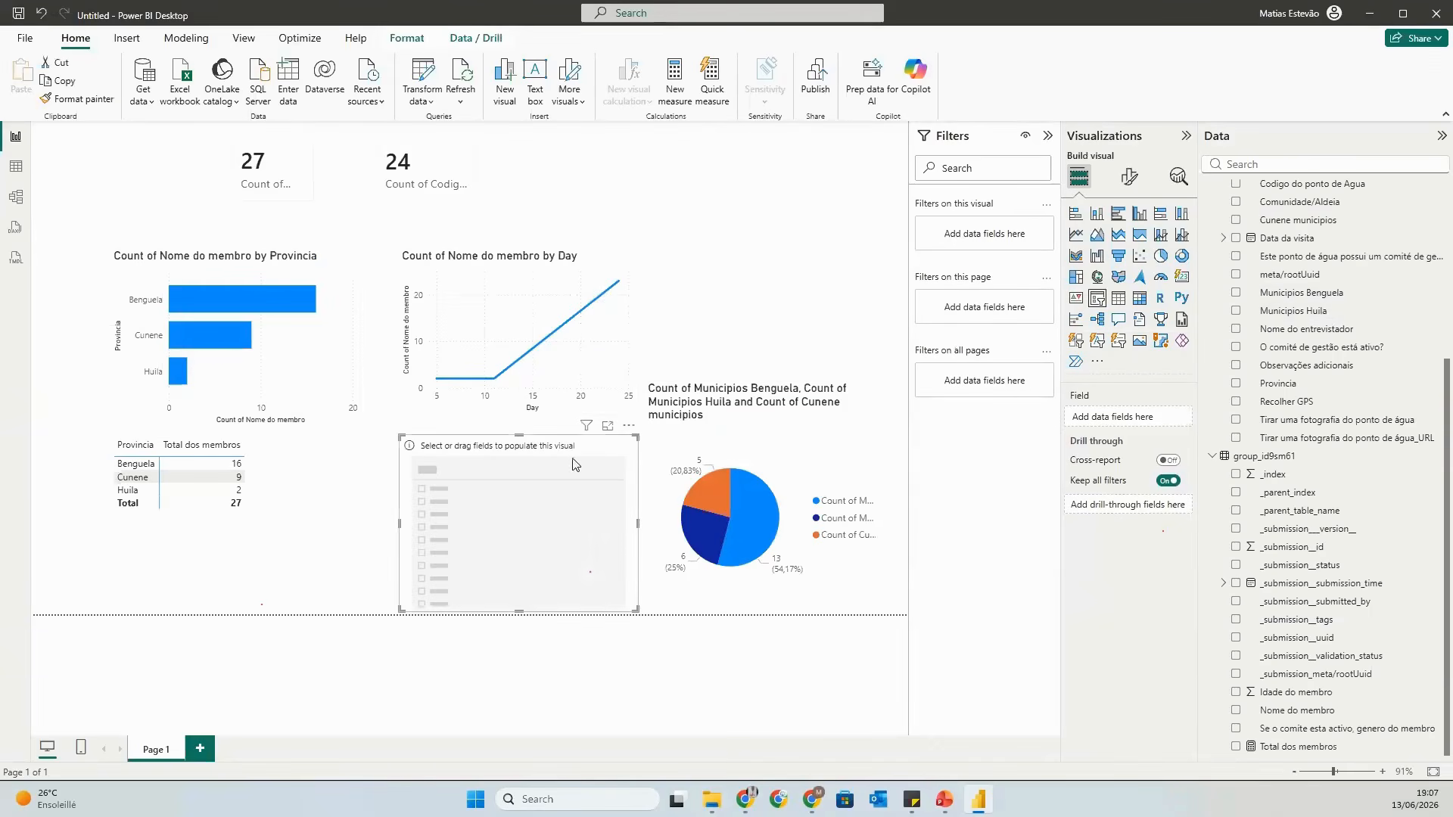
left_click_drag(589, 447, 860, 158)
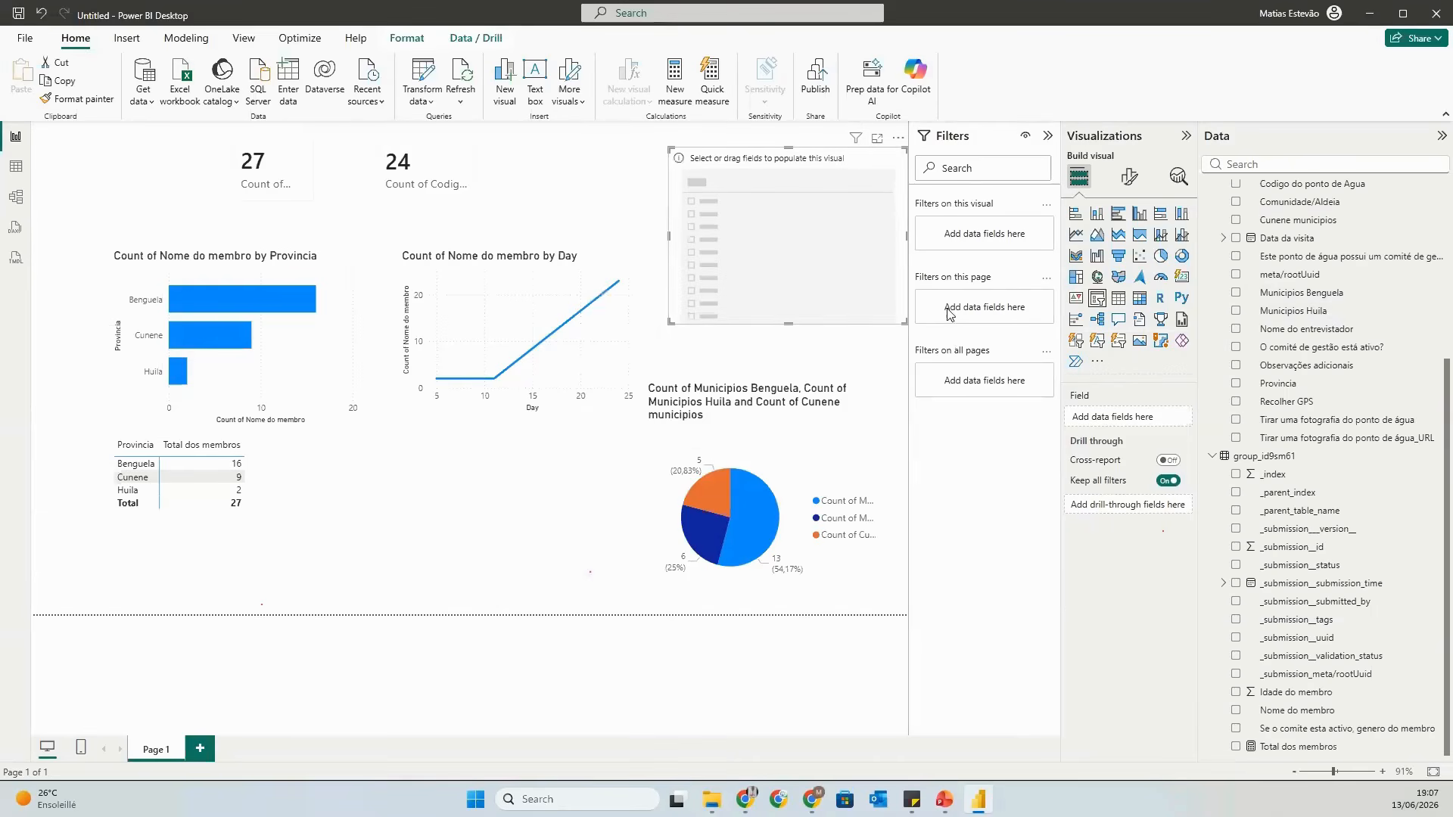
left_click_drag(910, 323, 810, 266)
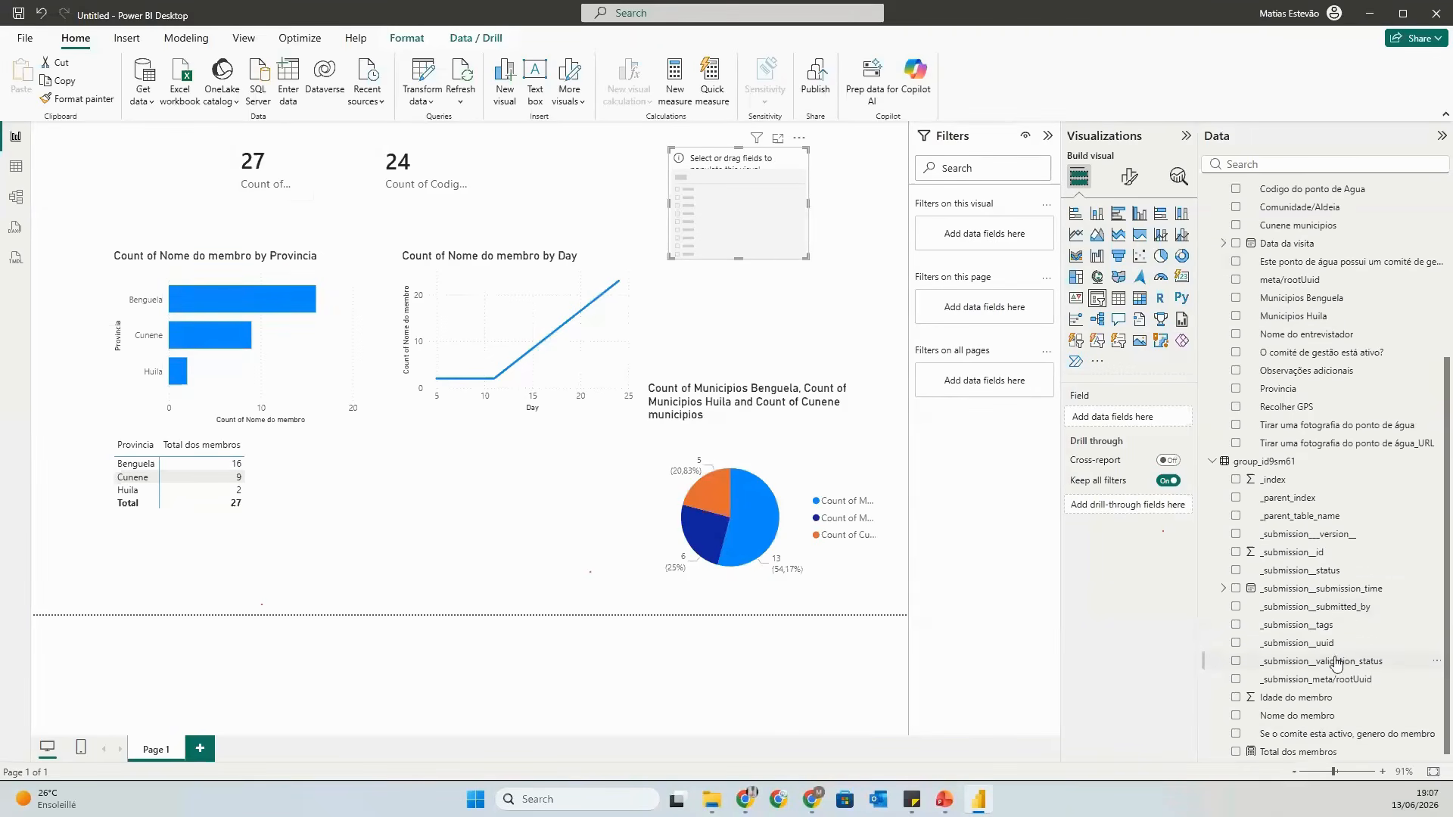
scroll(1336, 663, "up", 2)
scroll(1335, 663, "up", 4)
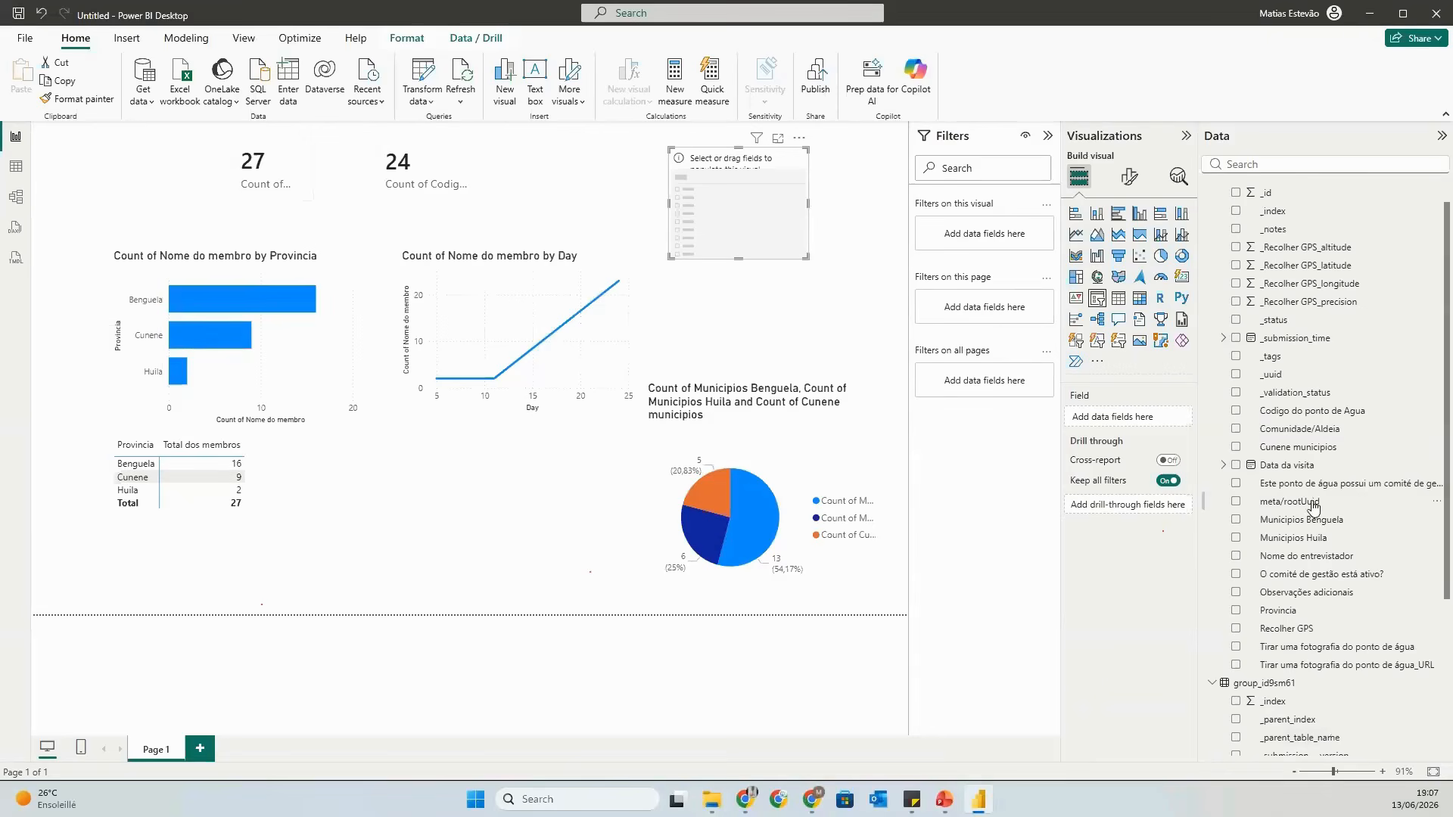
left_click_drag(1295, 613, 1110, 418)
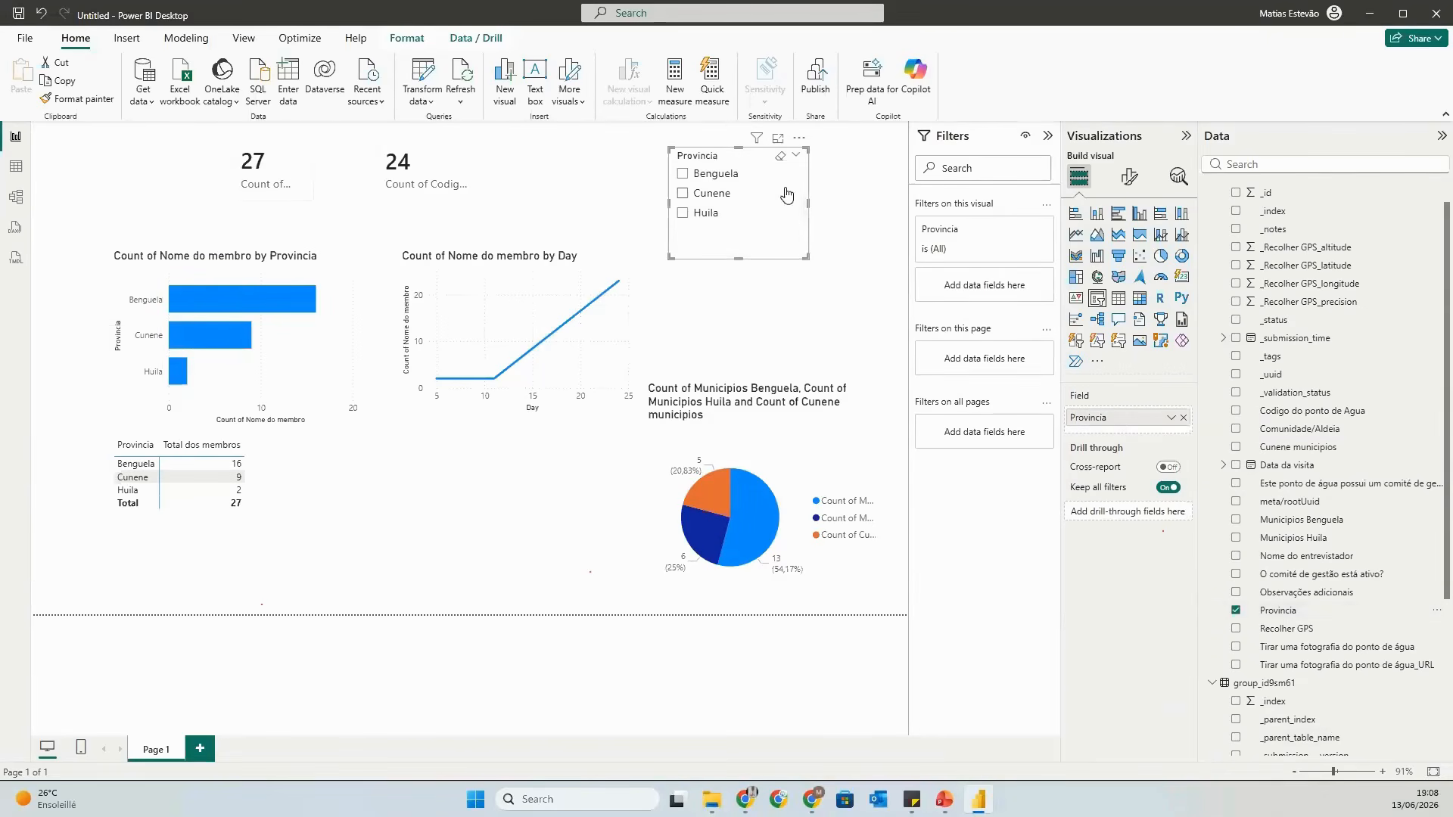
Filter the report by Benguela, Cunene and Huila in turn with the Provincia slicer, and clear the selection.
left_click(683, 174)
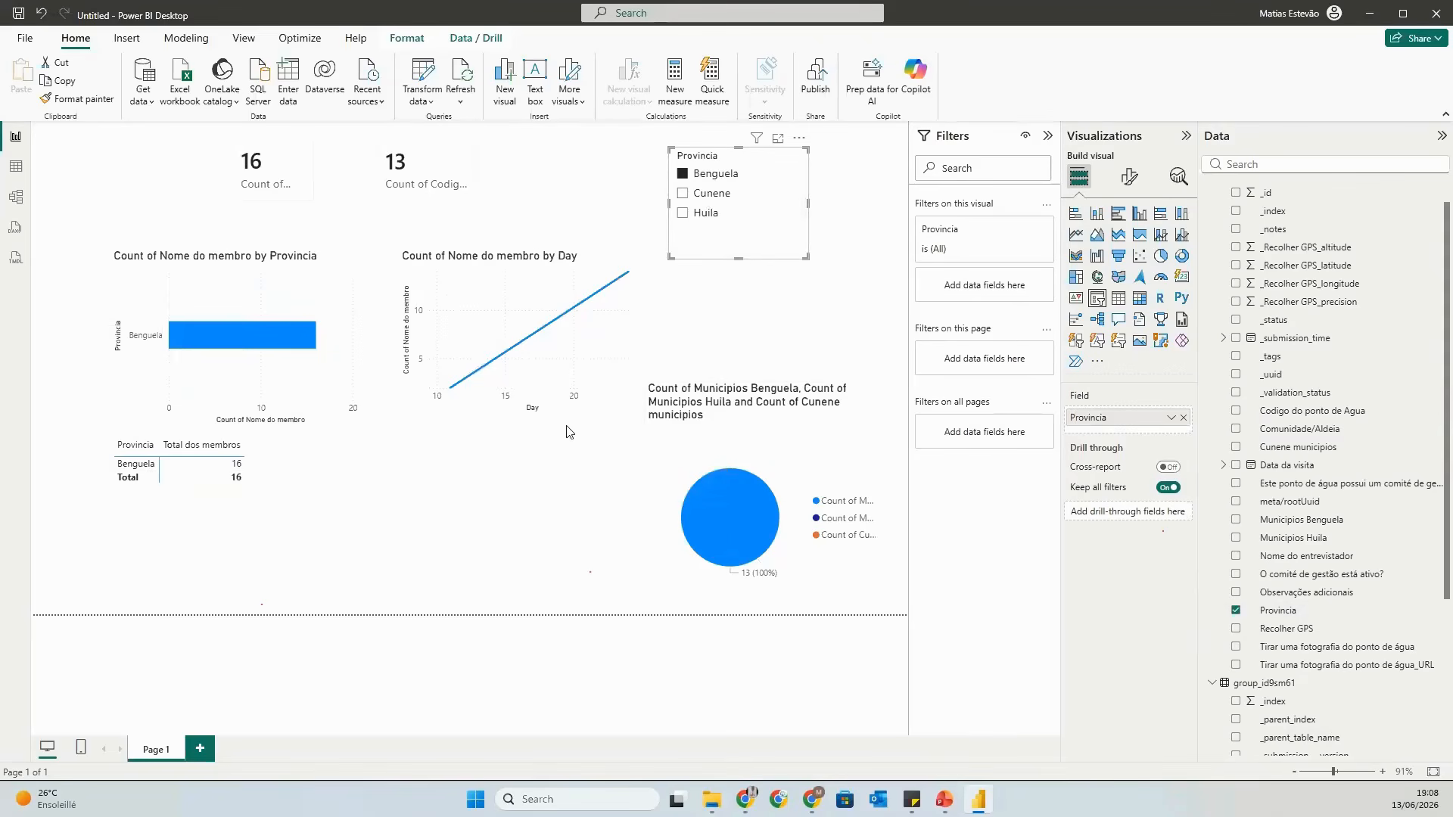
left_click(689, 199)
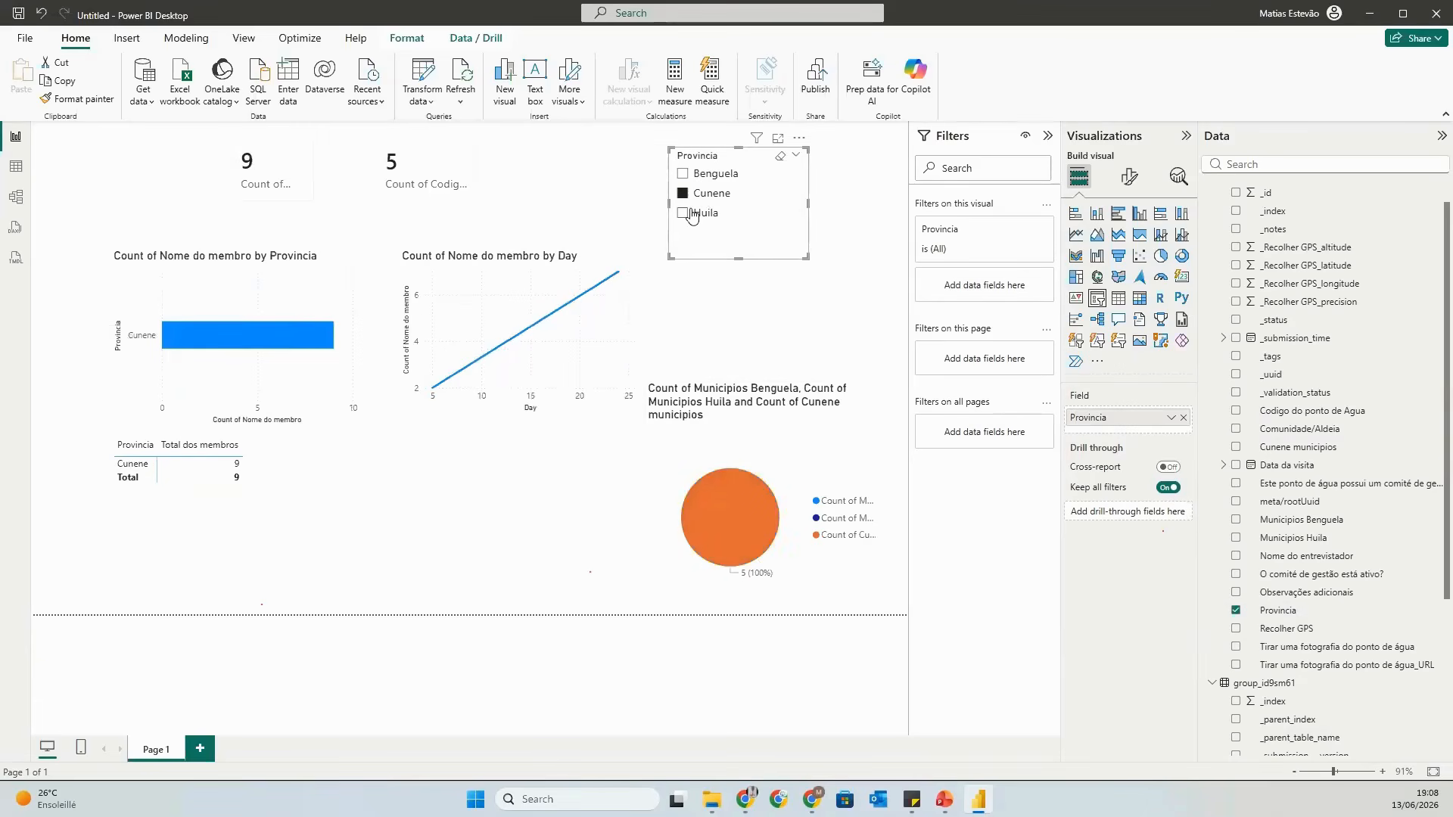
left_click(693, 219)
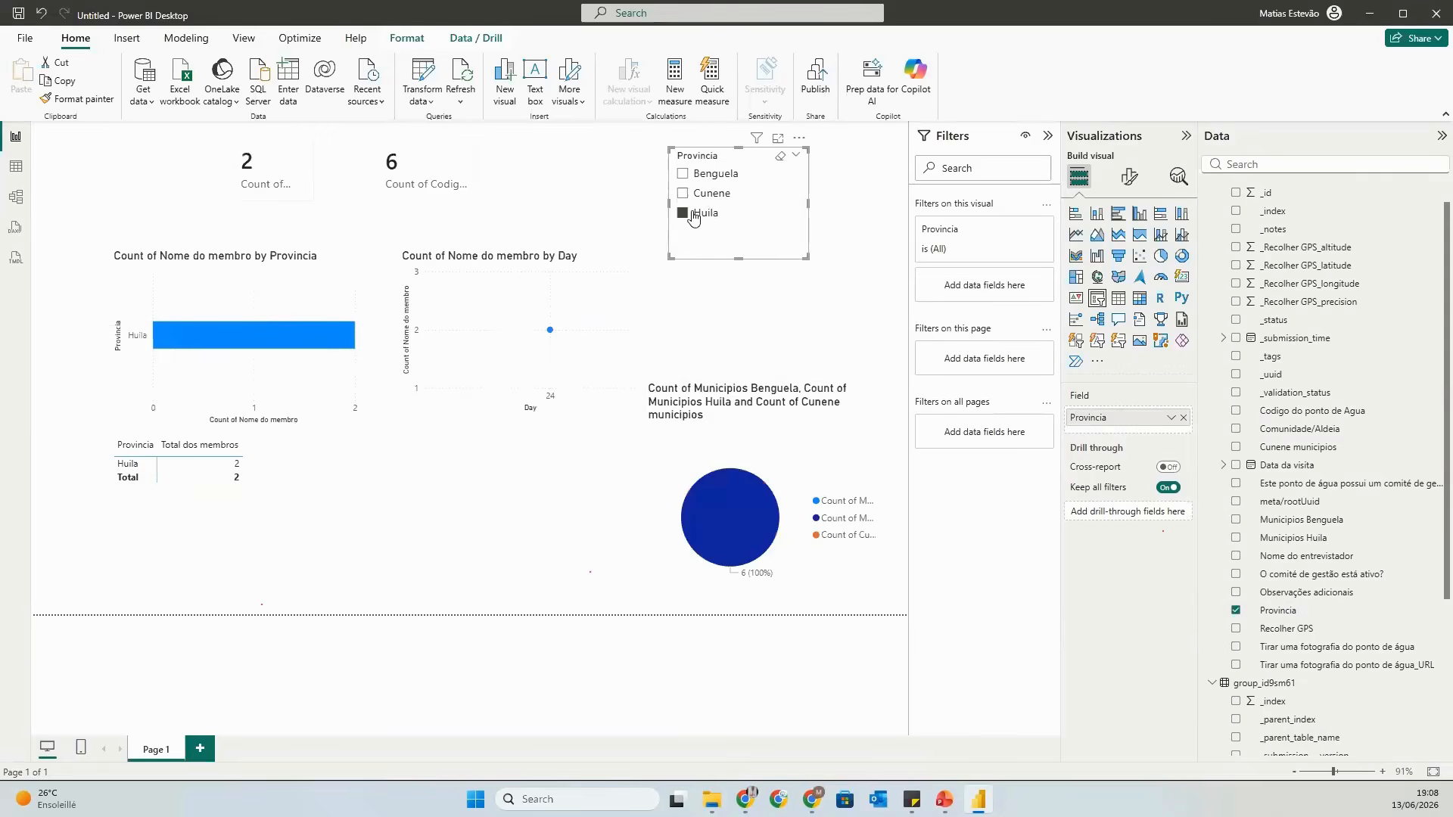
left_click(693, 215)
left_click(703, 288)
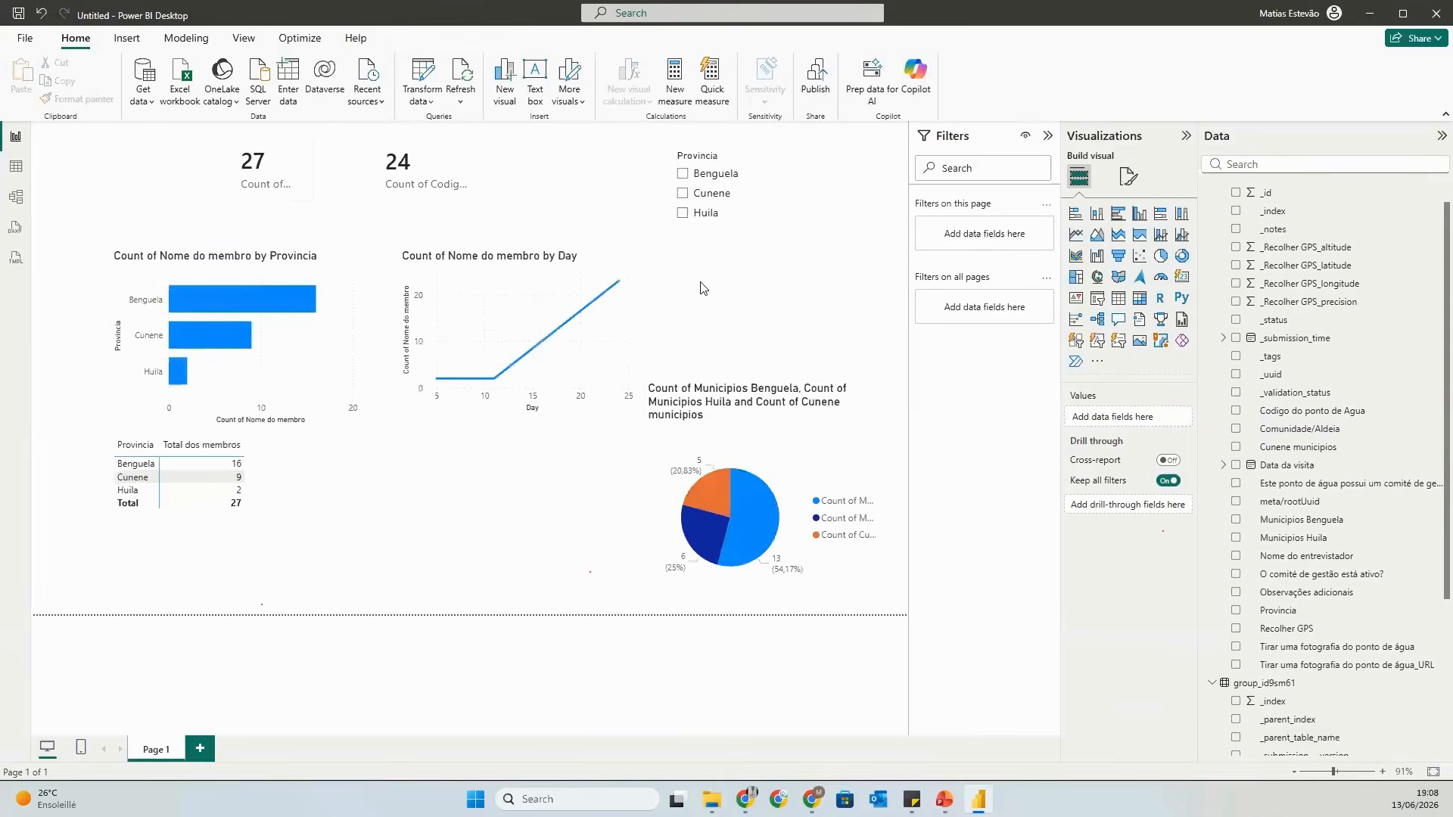
Add a slicer for Data da visita from the Formulário de Monitoria table to the report page.
left_click(1098, 301)
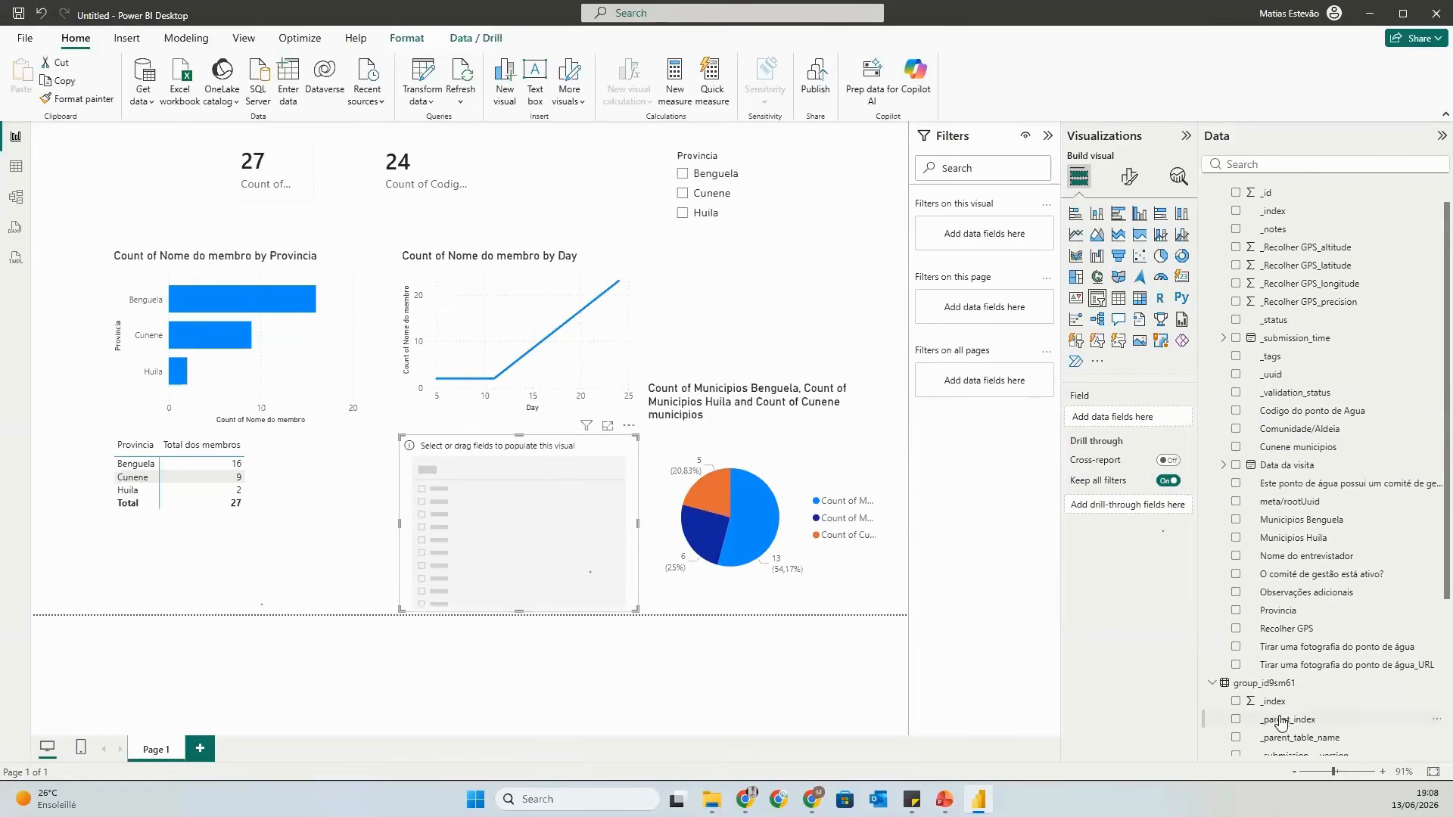
scroll(1278, 261, "up", 1)
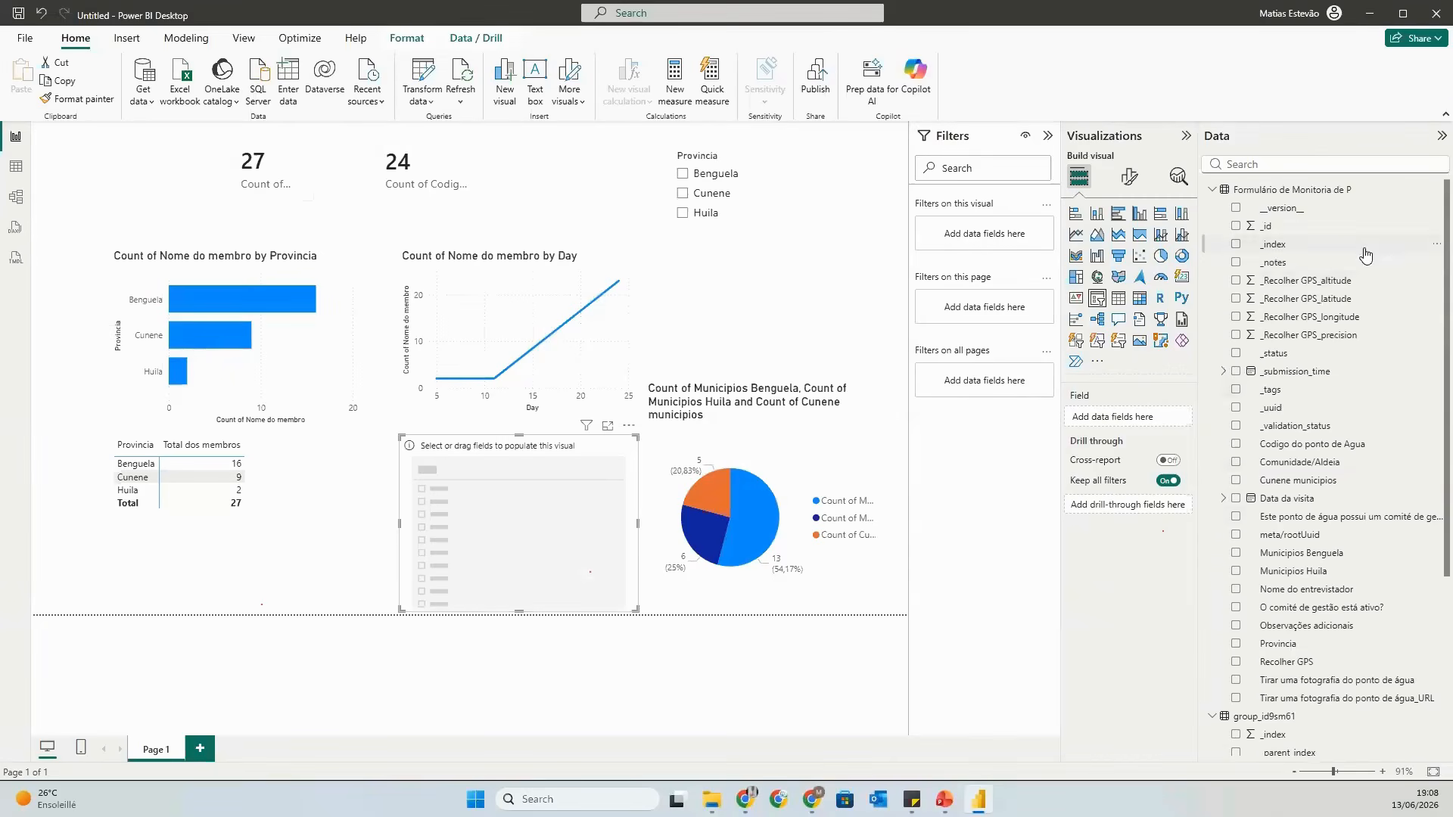
scroll(1324, 268, "down", 3)
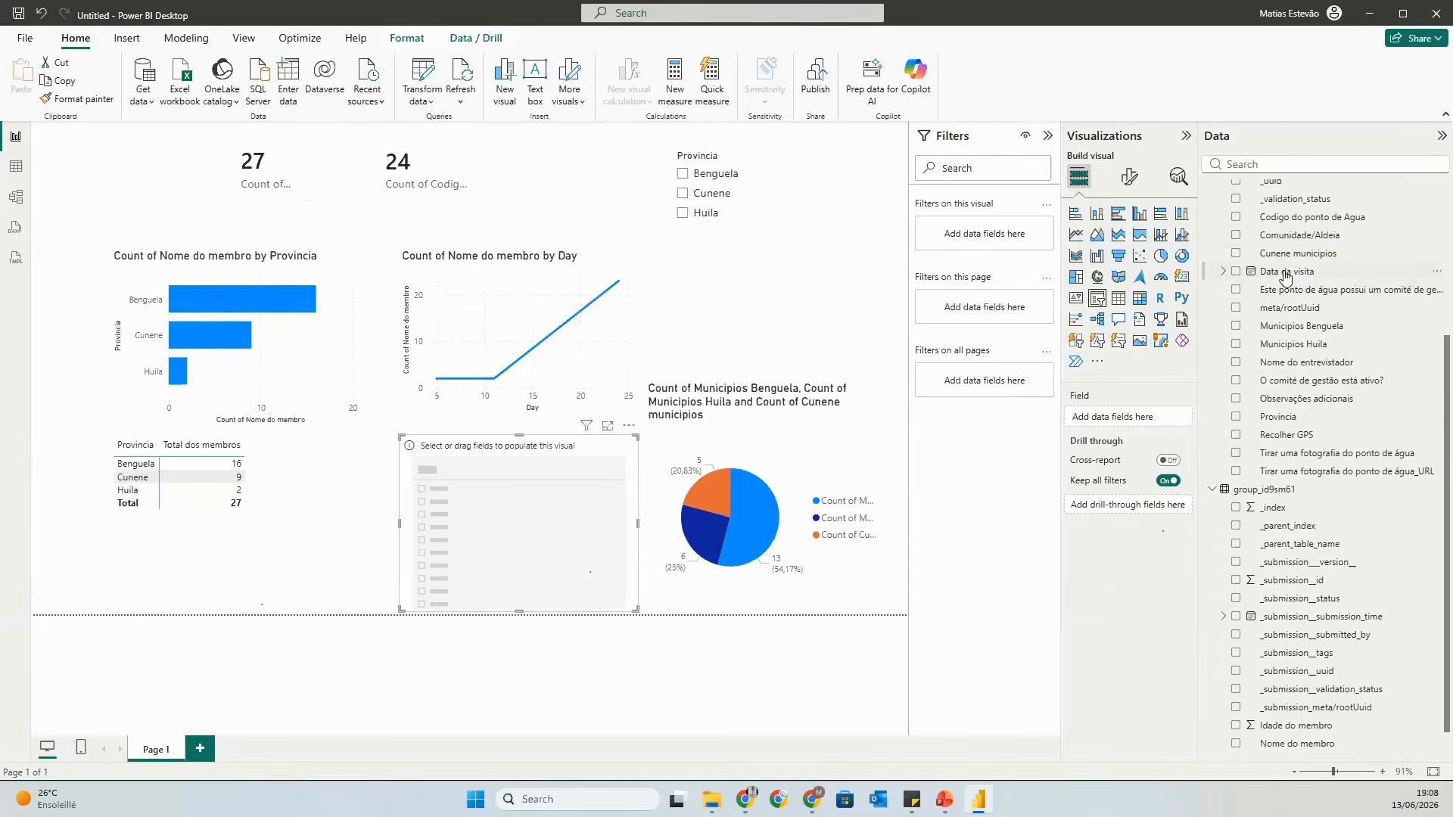
left_click_drag(1286, 271, 1126, 422)
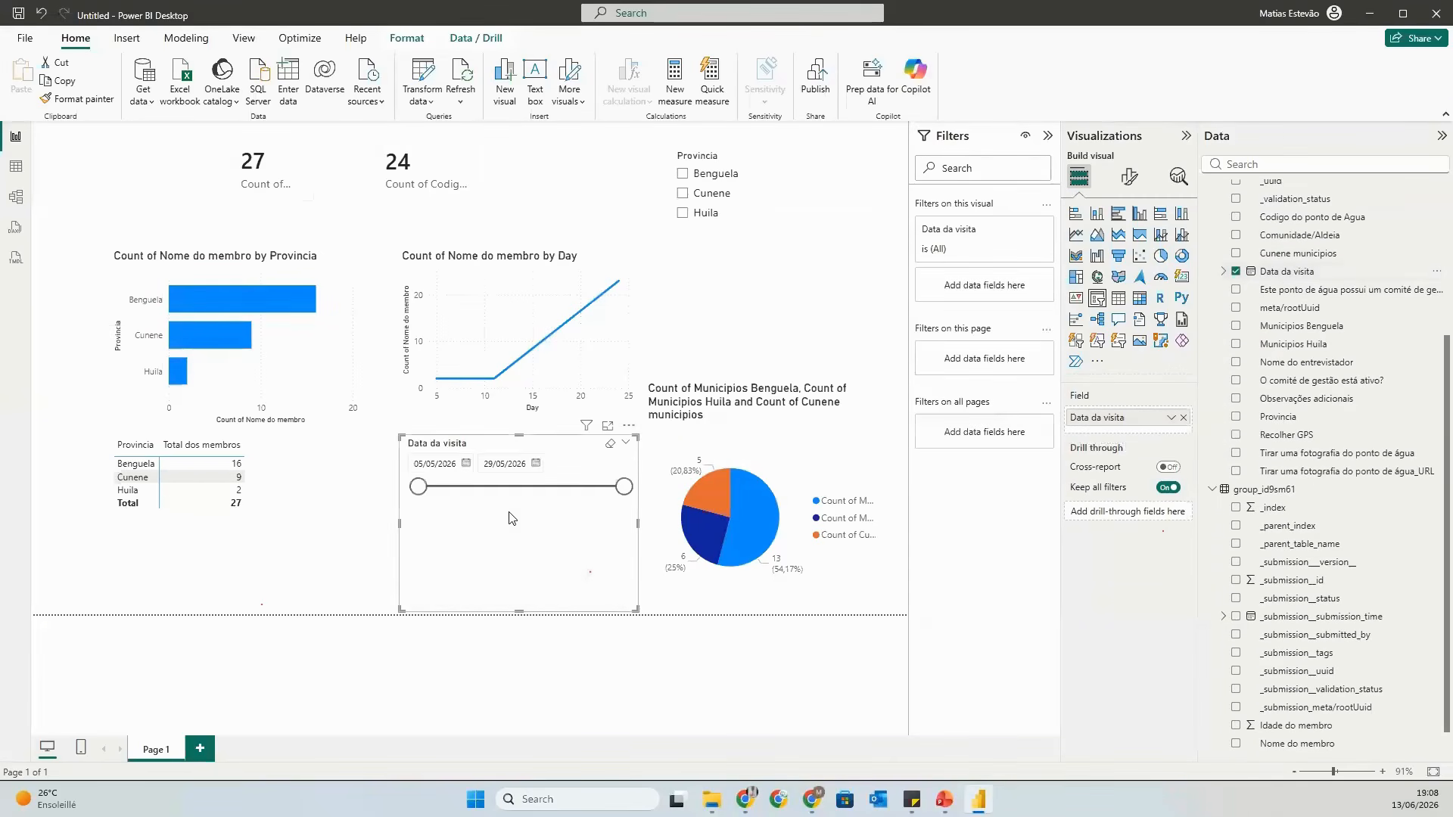
Filter the report to visits from 12/05/2026 to 27/05/2026 with the date slicer, and restore the full date range.
left_click(466, 463)
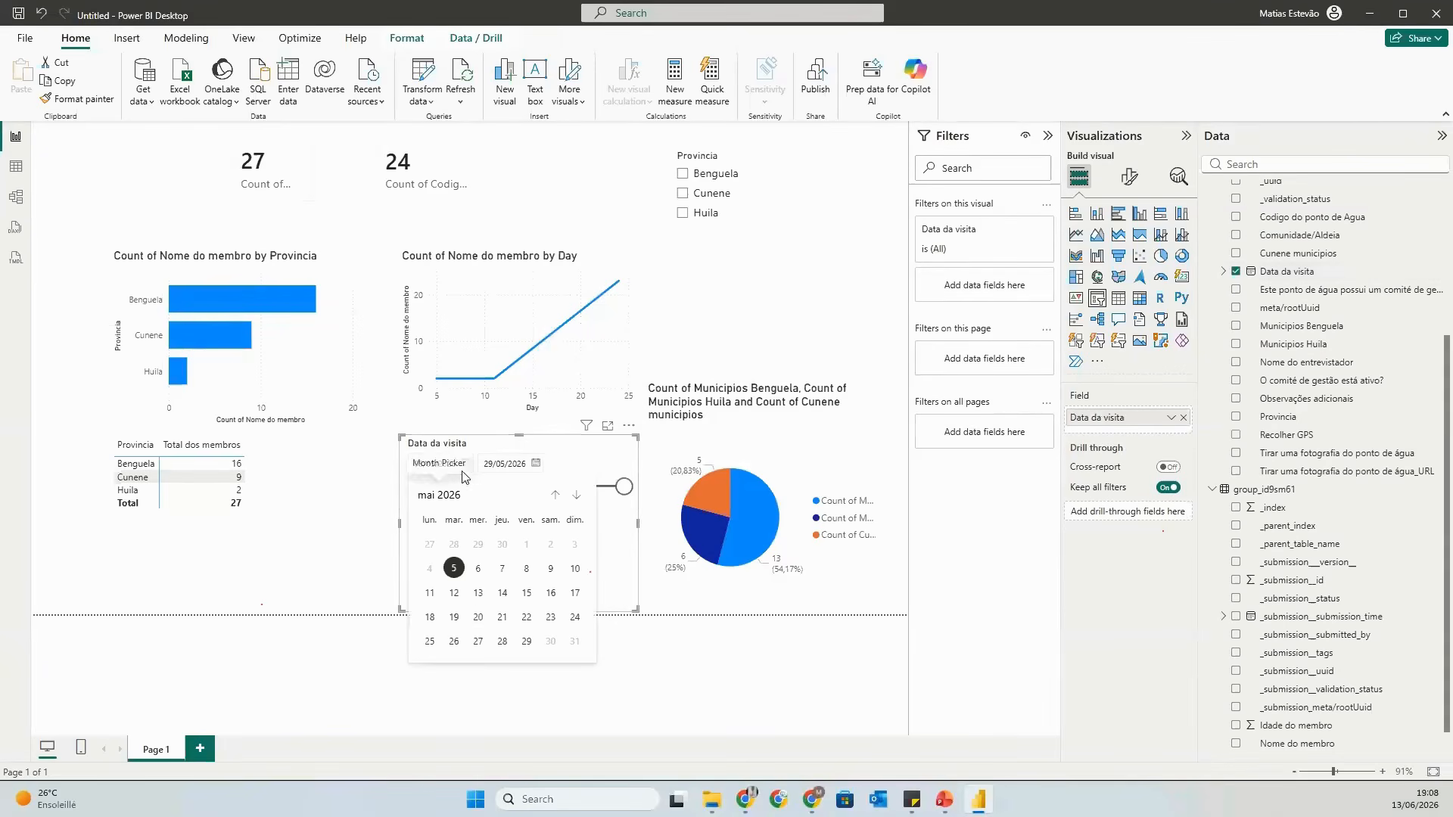
left_click(454, 595)
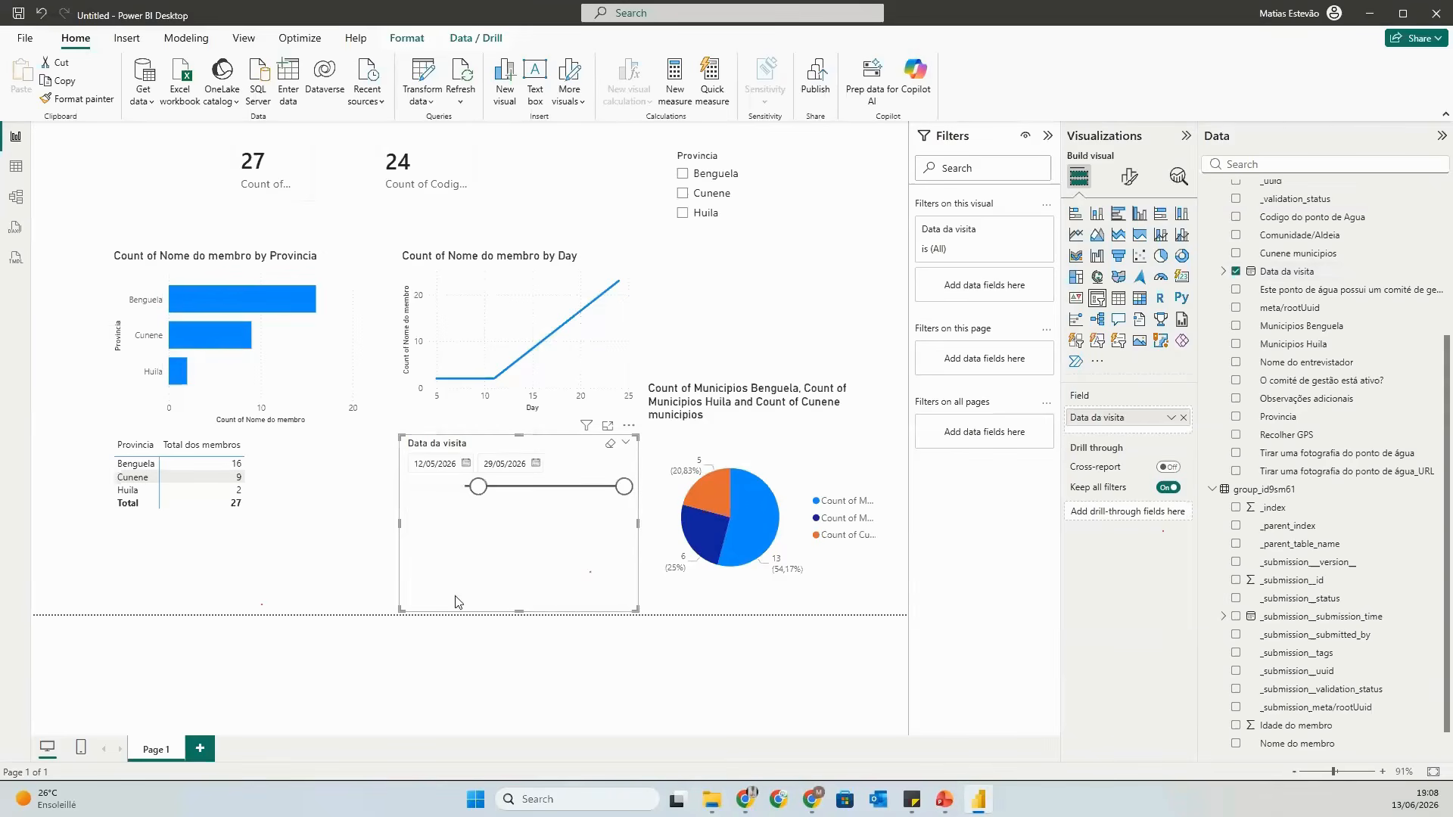
left_click(537, 464)
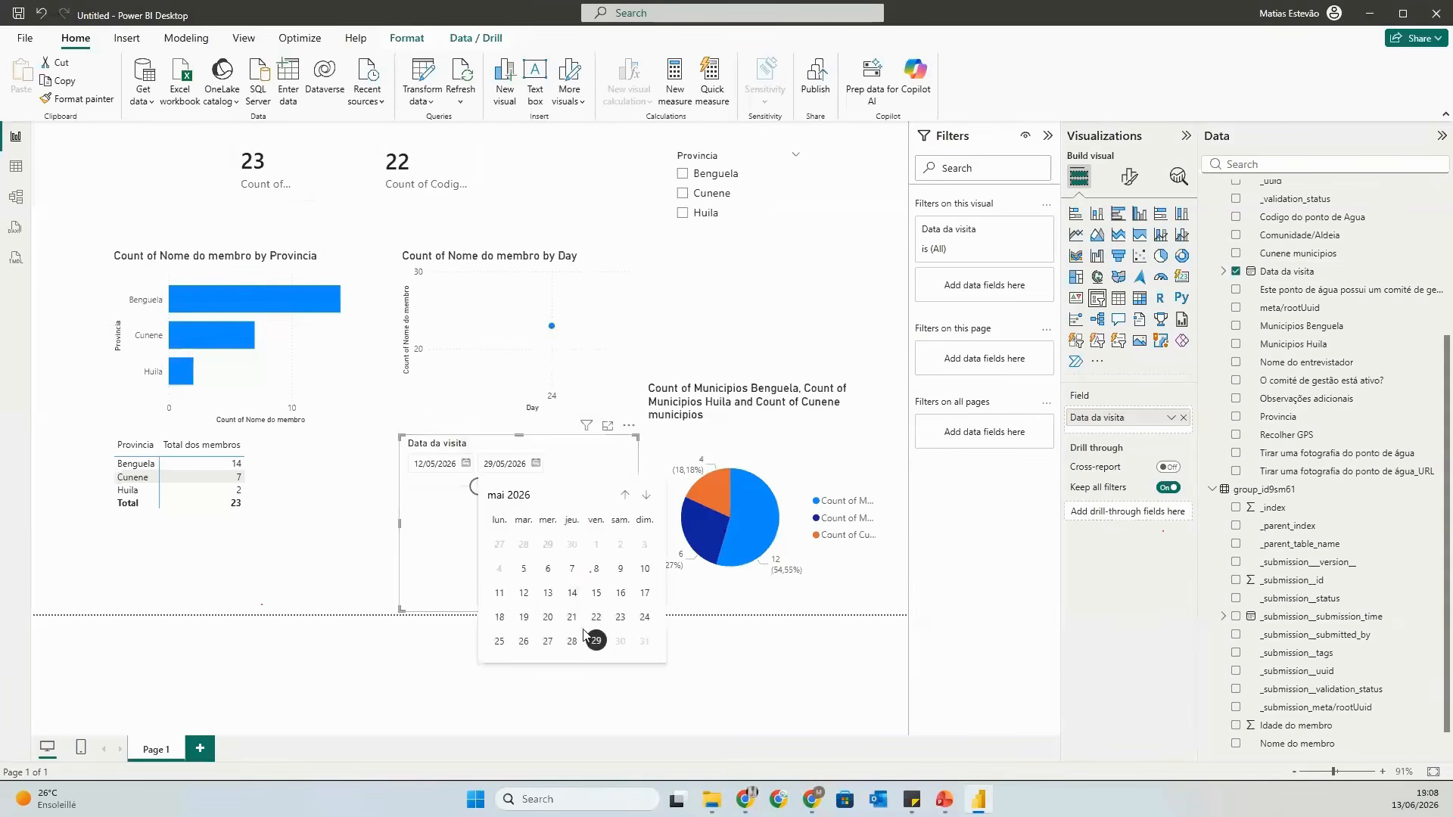
left_click(546, 640)
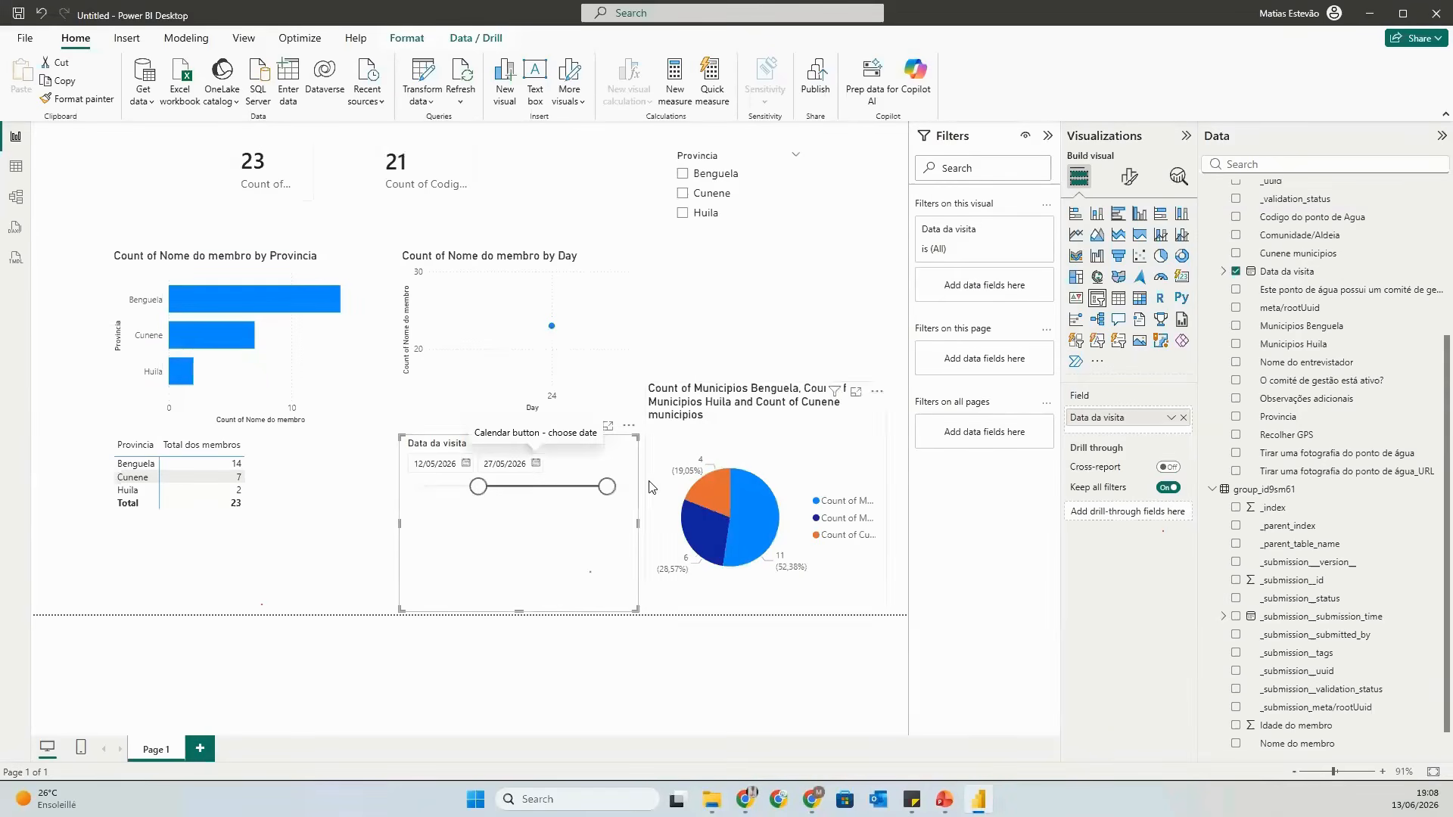
mouse_move(607, 487)
left_mouse_down()
mouse_move(529, 488)
mouse_move(624, 487)
left_mouse_up()
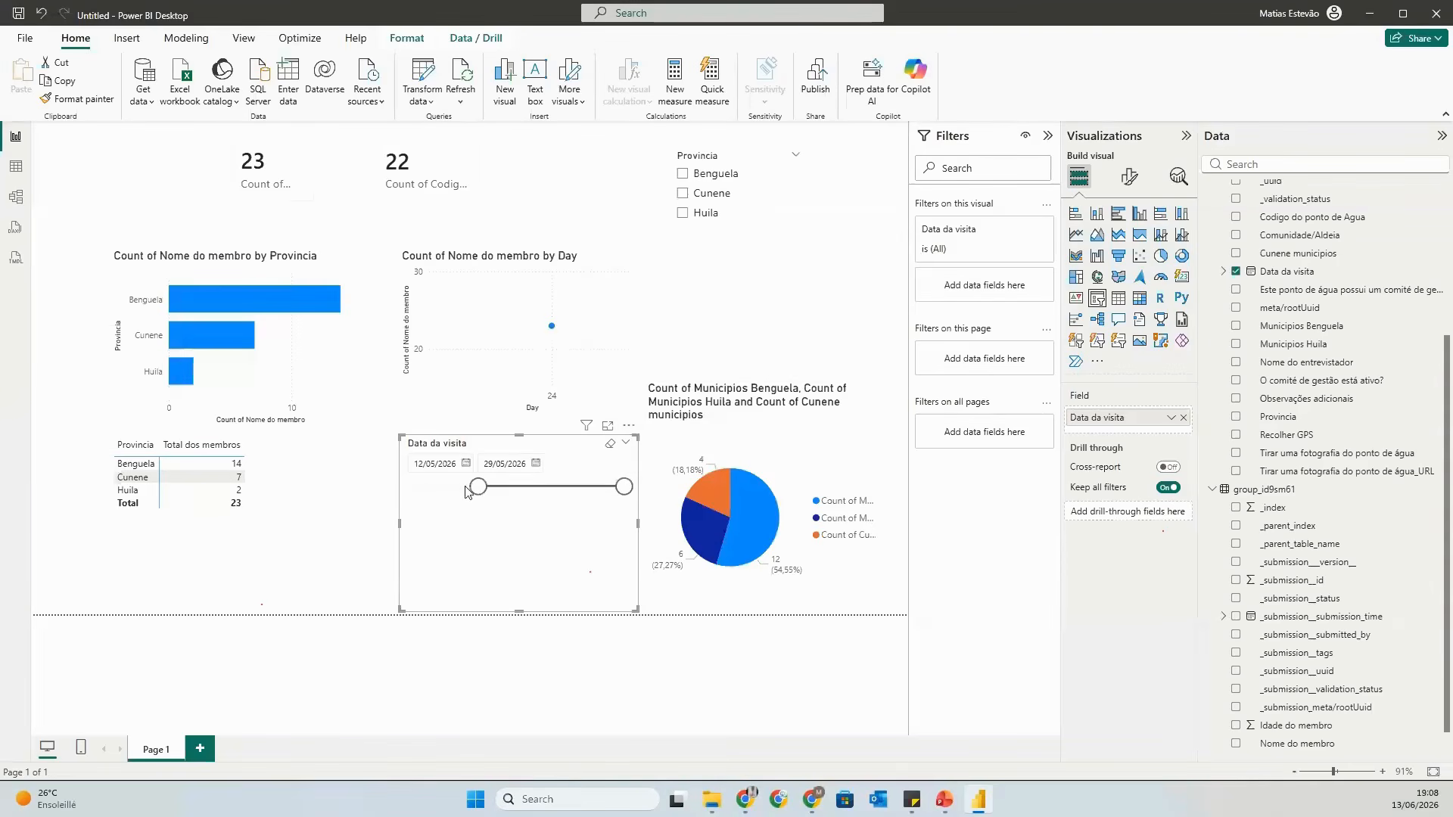
left_click_drag(477, 487, 418, 487)
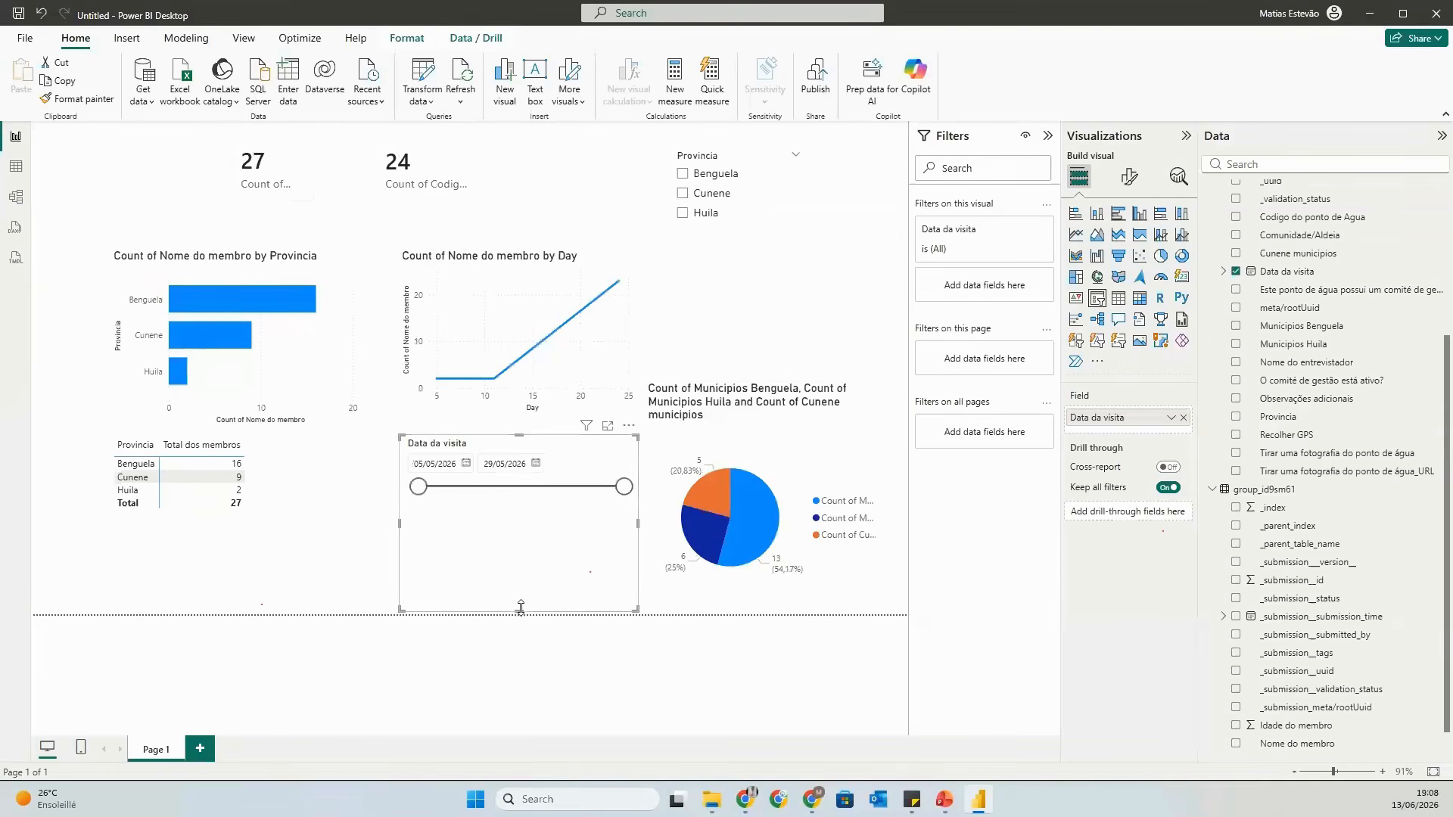
Shrink the Data da visita slicer into the page's upper left corner and shift the Codigo do ponto de Agua count card further right.
left_click_drag(520, 608, 119, 233)
left_click(476, 191)
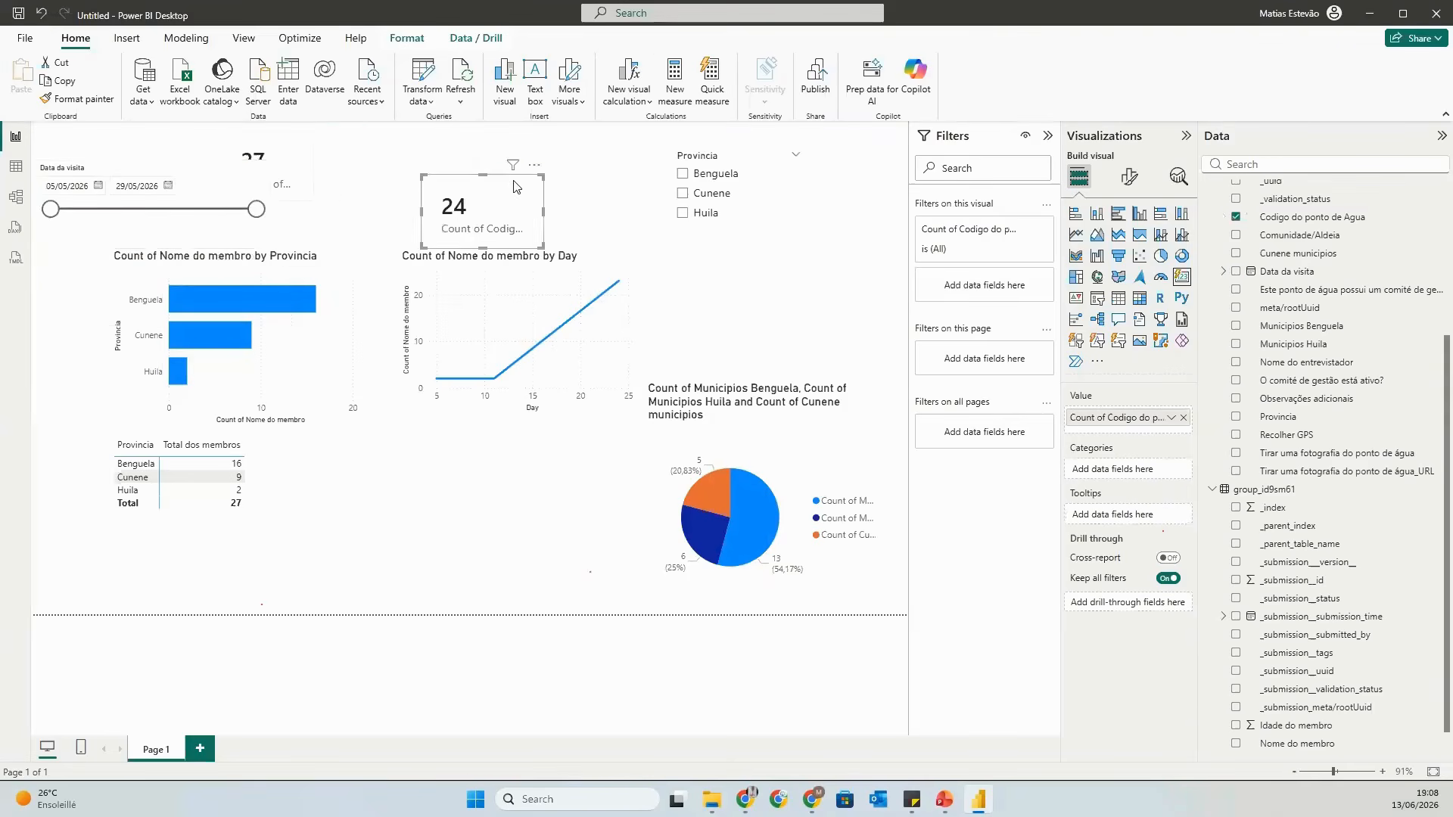
left_click_drag(513, 183, 570, 169)
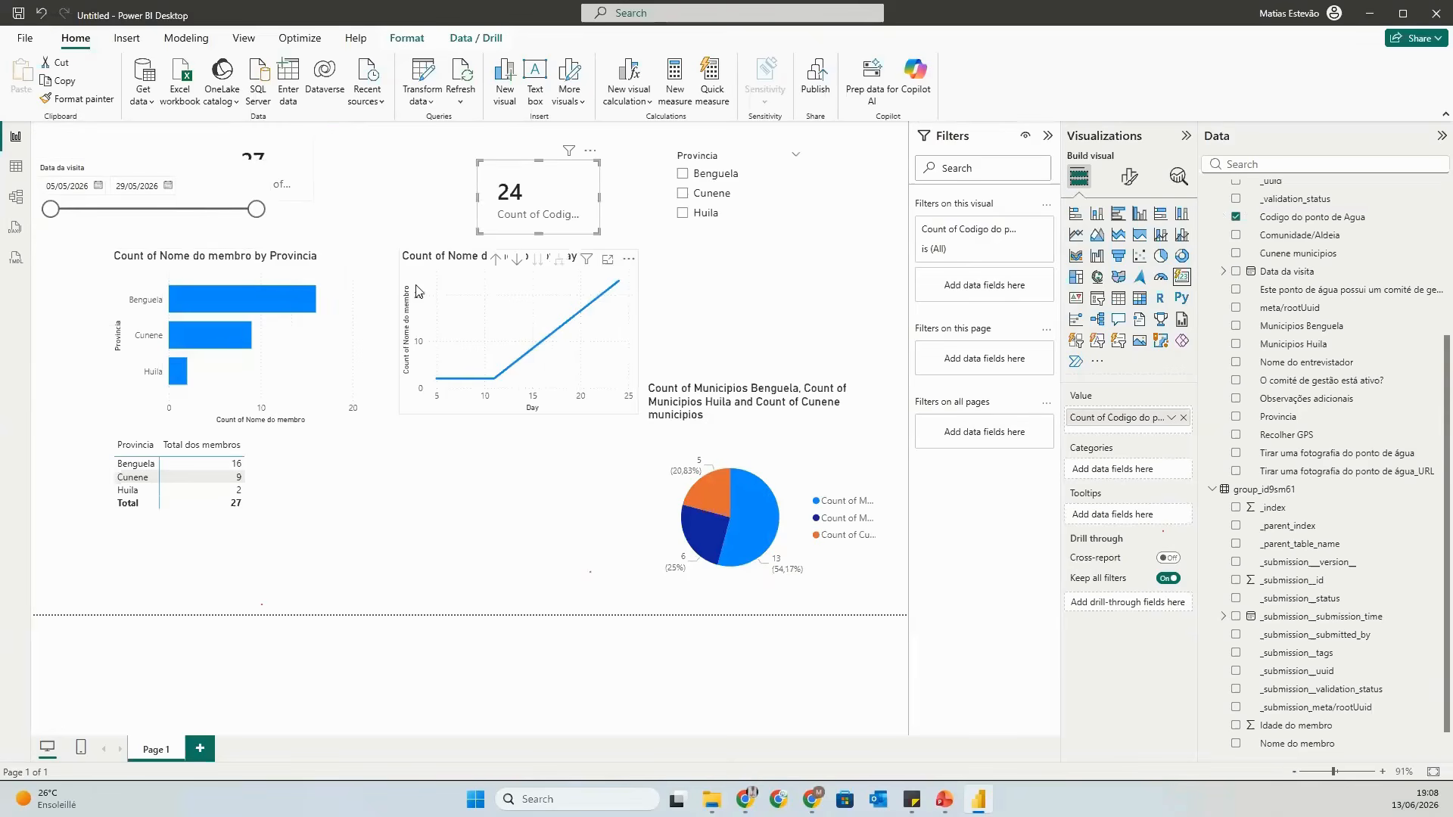
Move the line chart slightly down and left, and place a shorter pie chart beside it, below the Provincia slicer.
mouse_move(416, 291)
left_mouse_down()
mouse_move(429, 359)
mouse_move(395, 311)
left_mouse_up()
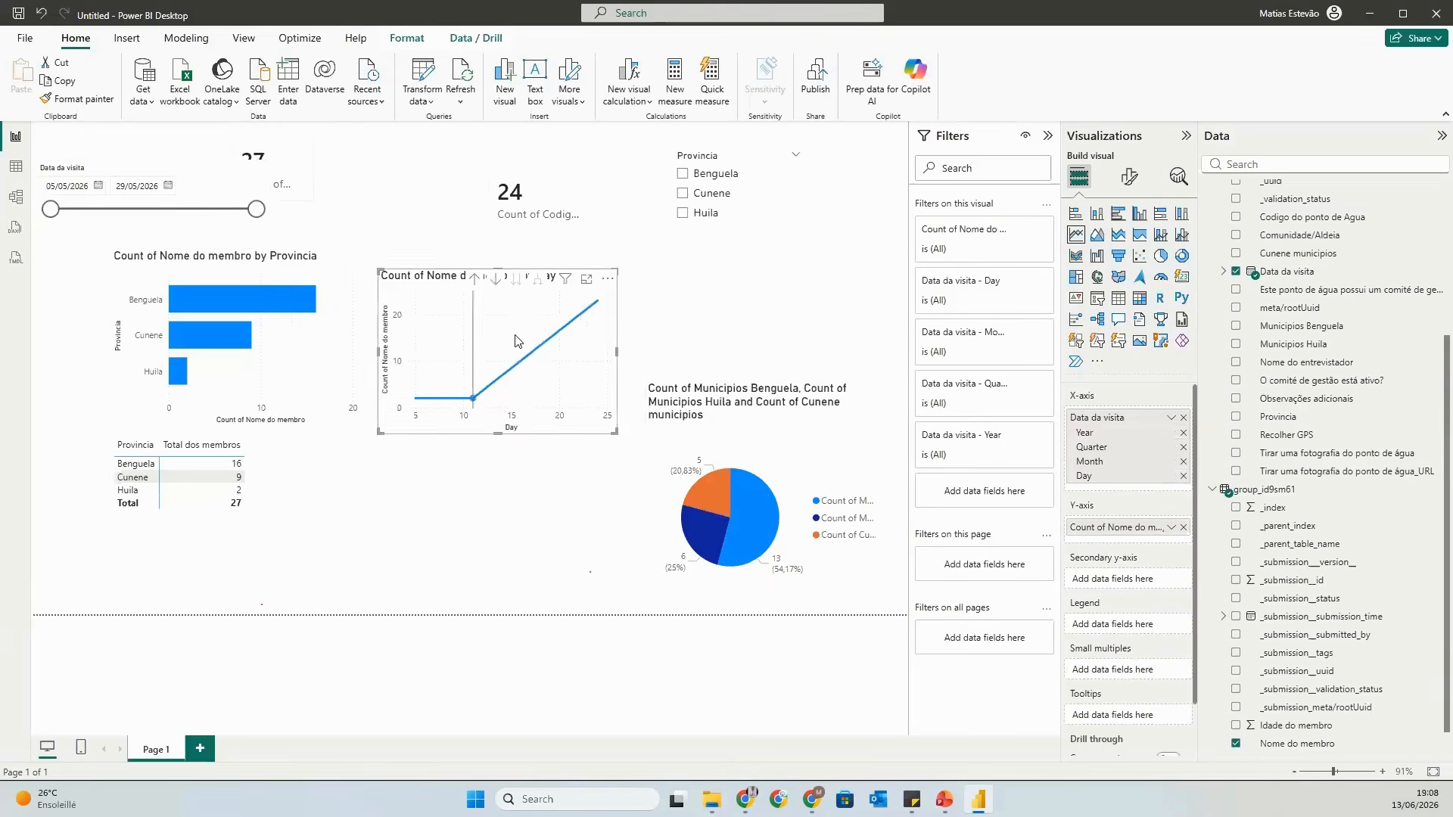
left_click_drag(768, 441, 757, 340)
left_click_drag(756, 516, 755, 434)
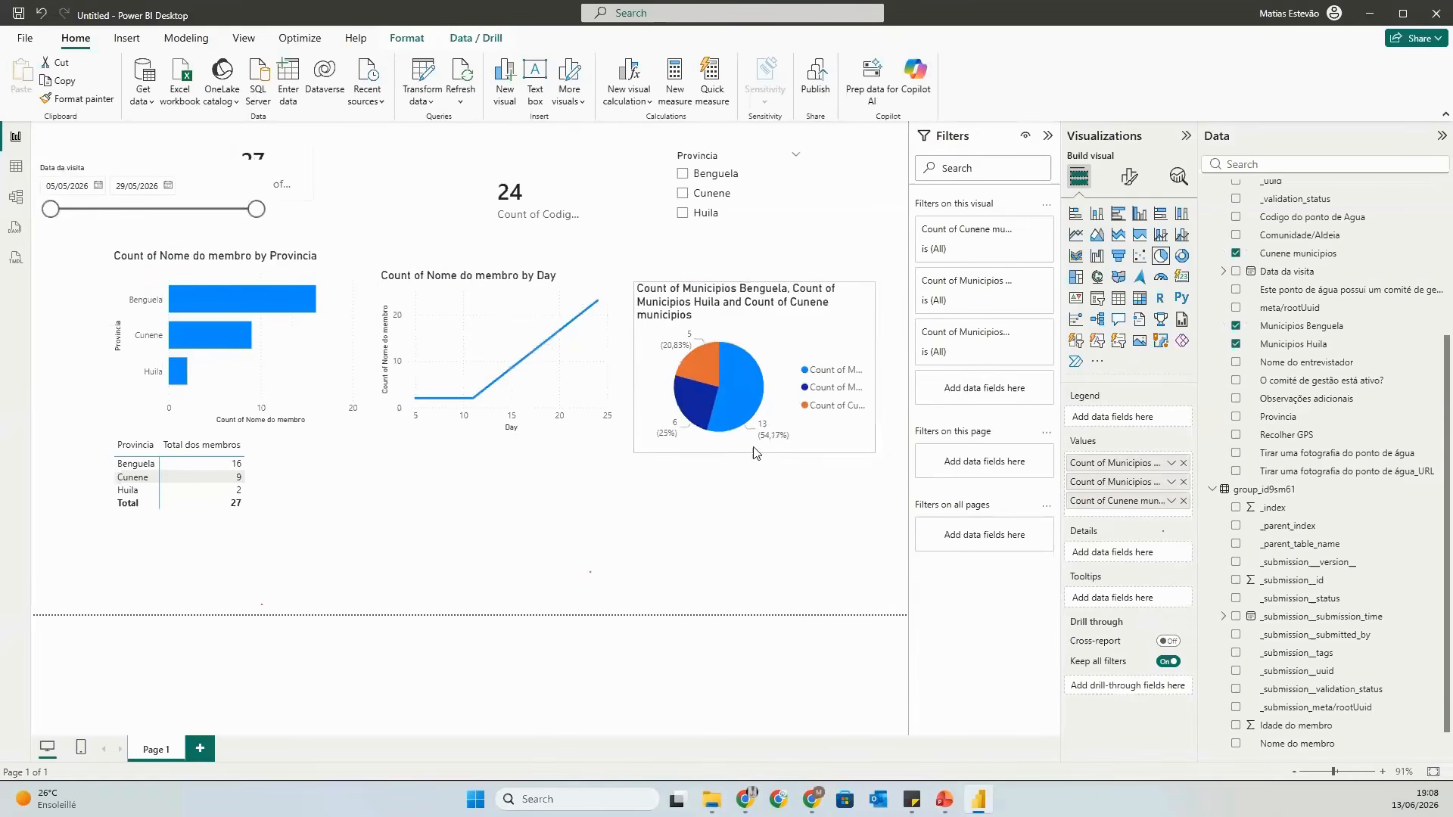
Shrink the province matrix and place it lower beneath the bar chart, and move the member count card beside the Codigo do ponto card.
left_click_drag(277, 590, 293, 593)
left_click_drag(234, 438, 235, 520)
left_click_drag(326, 560, 346, 515)
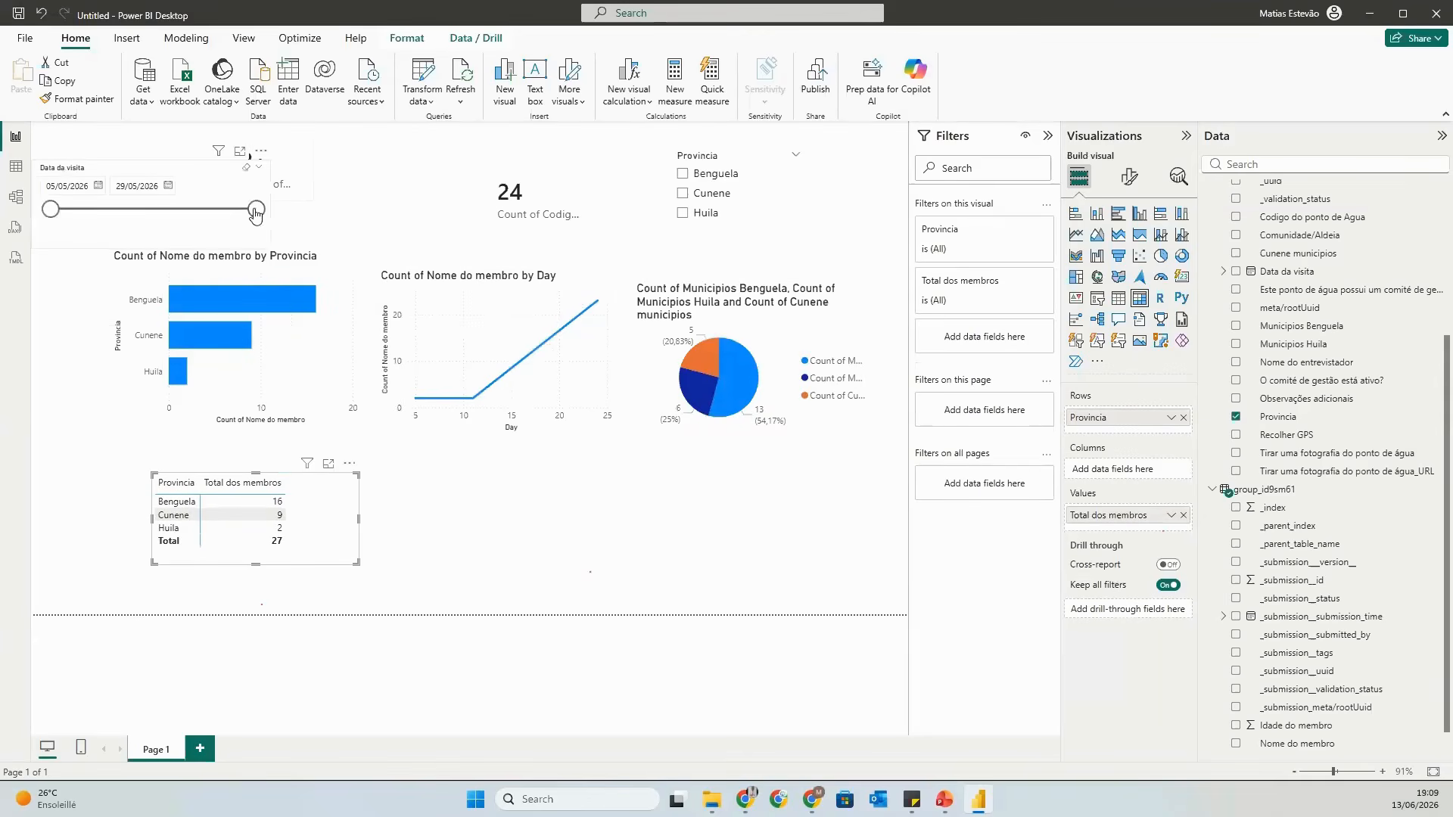
left_click_drag(293, 173, 433, 191)
Place the Provincia slicer at the page's left edge below the date slicer, and line up the bar, line and pie charts beside it.
left_click_drag(676, 254, 30, 401)
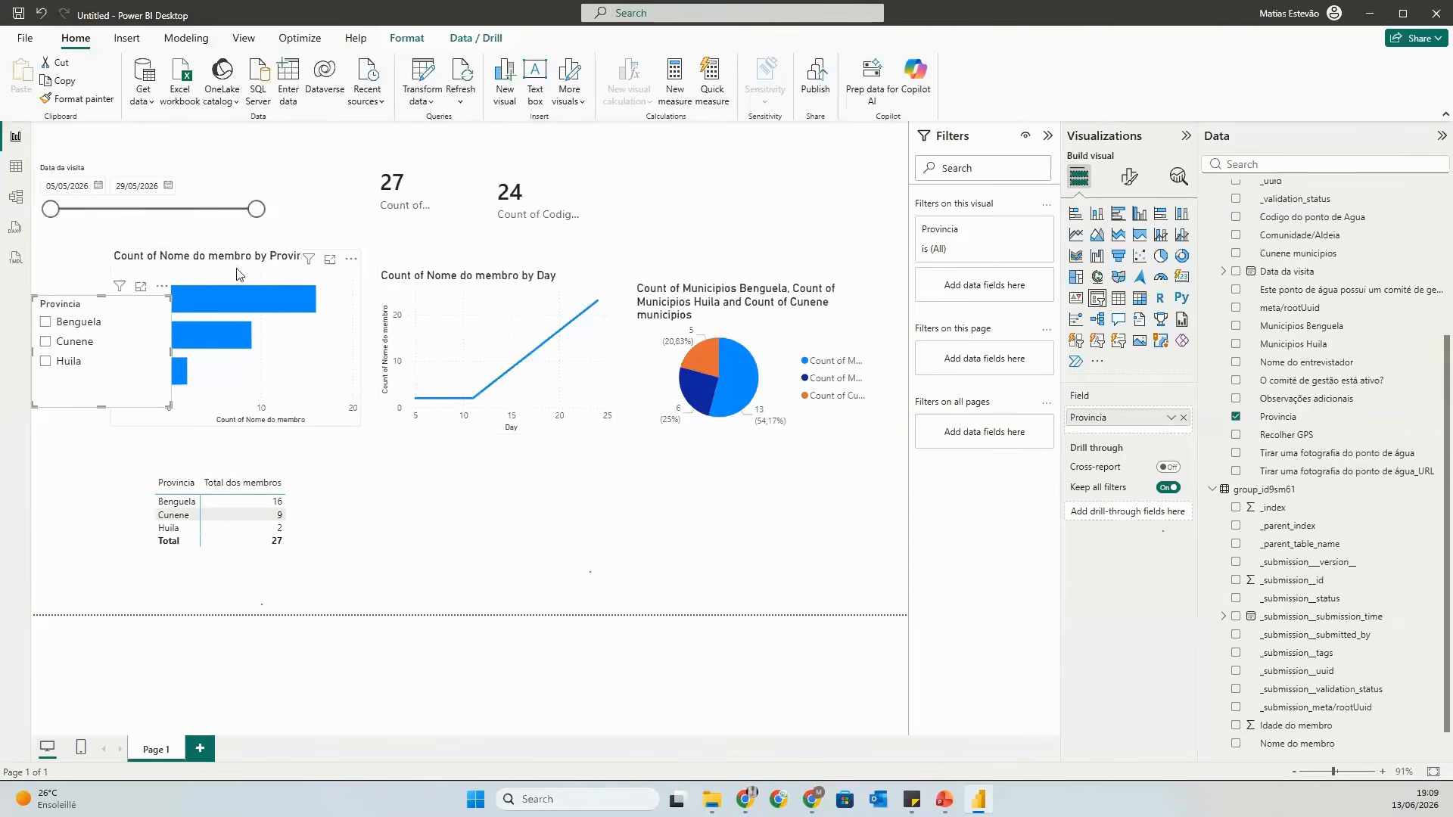
left_click_drag(260, 270, 317, 269)
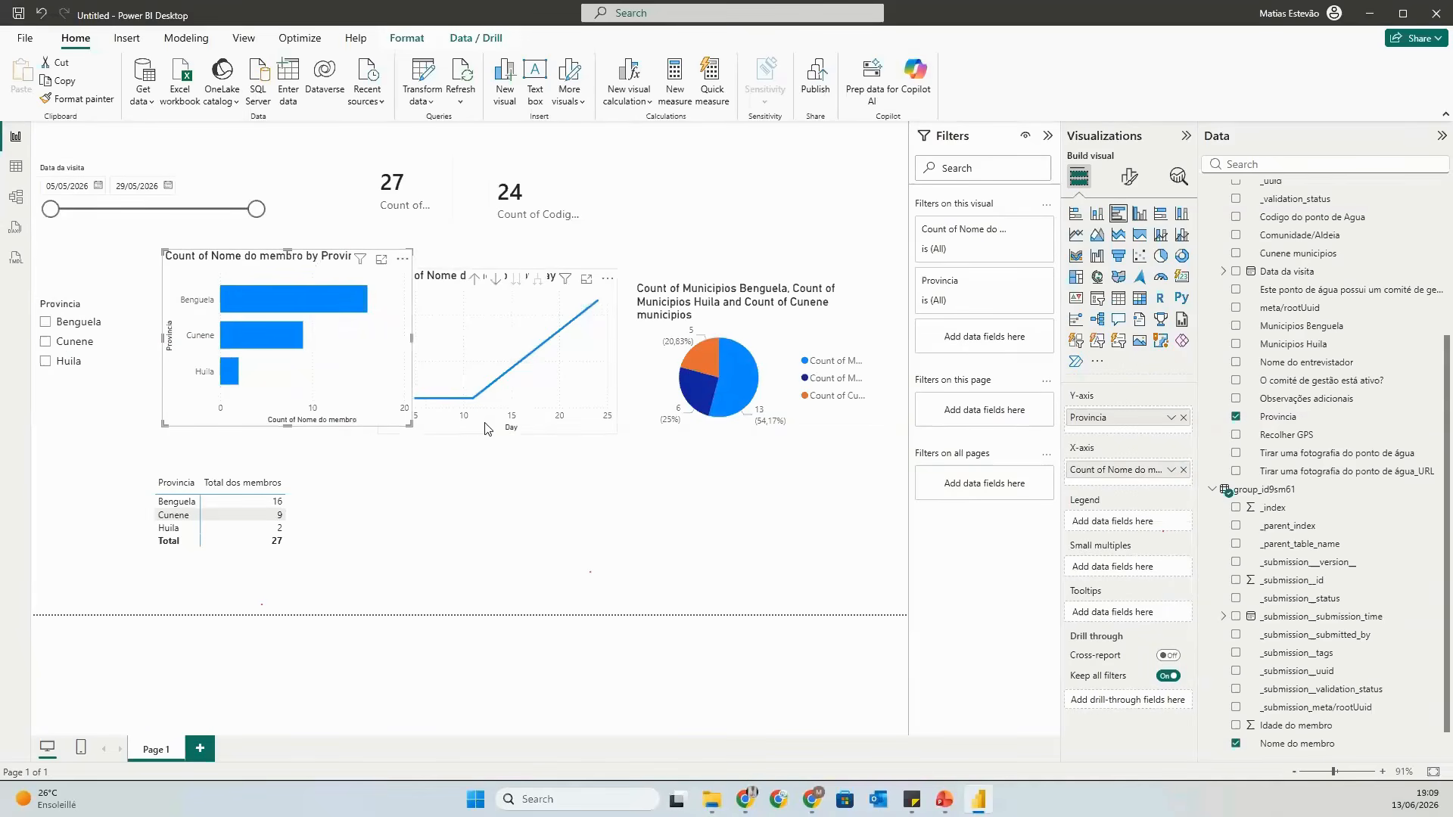
left_click_drag(511, 425, 552, 406)
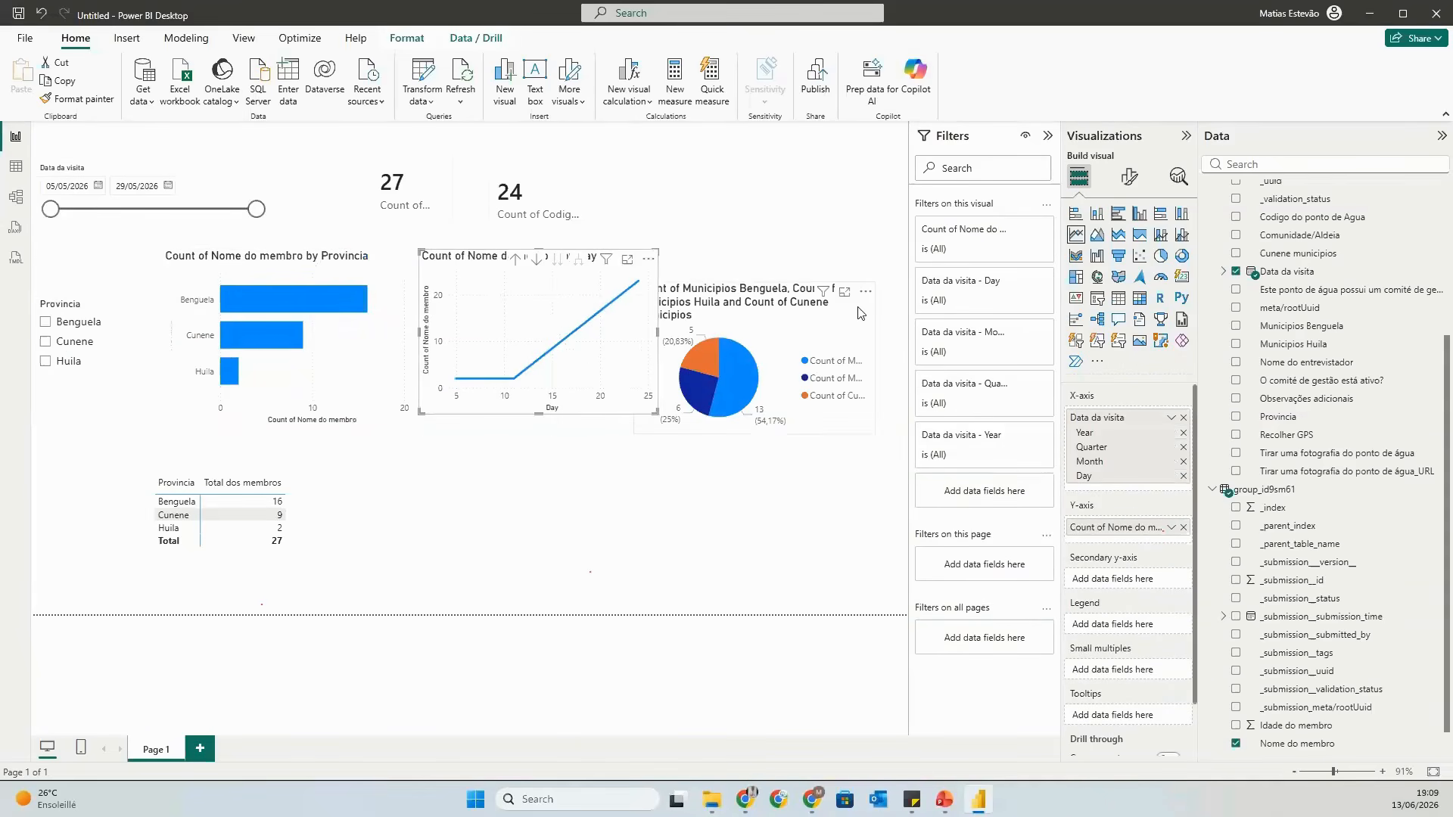
left_click_drag(860, 313, 893, 287)
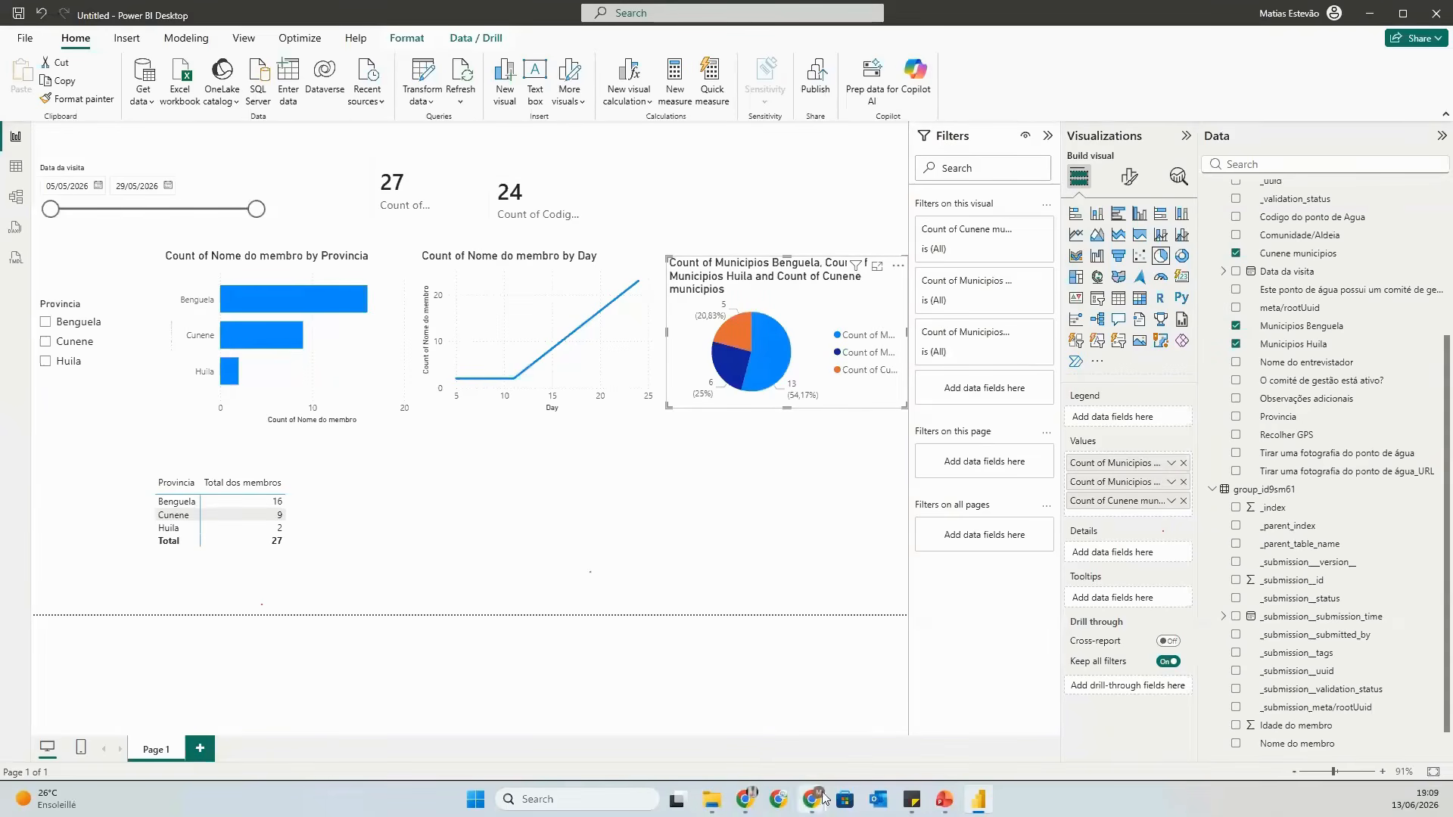
Switch to KoboToolbox in Chrome and open the online data collection form of the Formulário de Monitoria de Ponto de Água project.
mouse_move(780, 800)
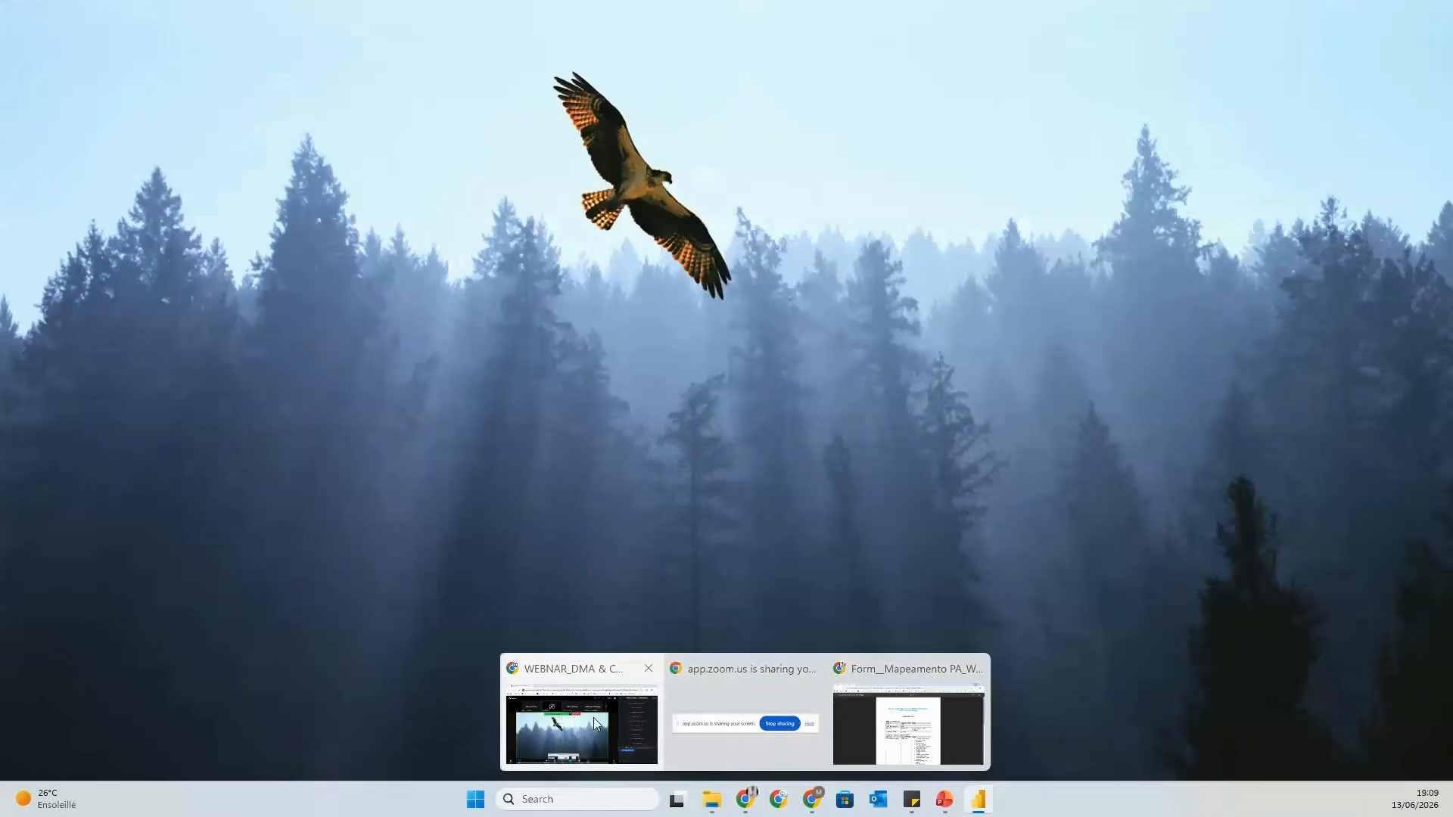
left_click(884, 711)
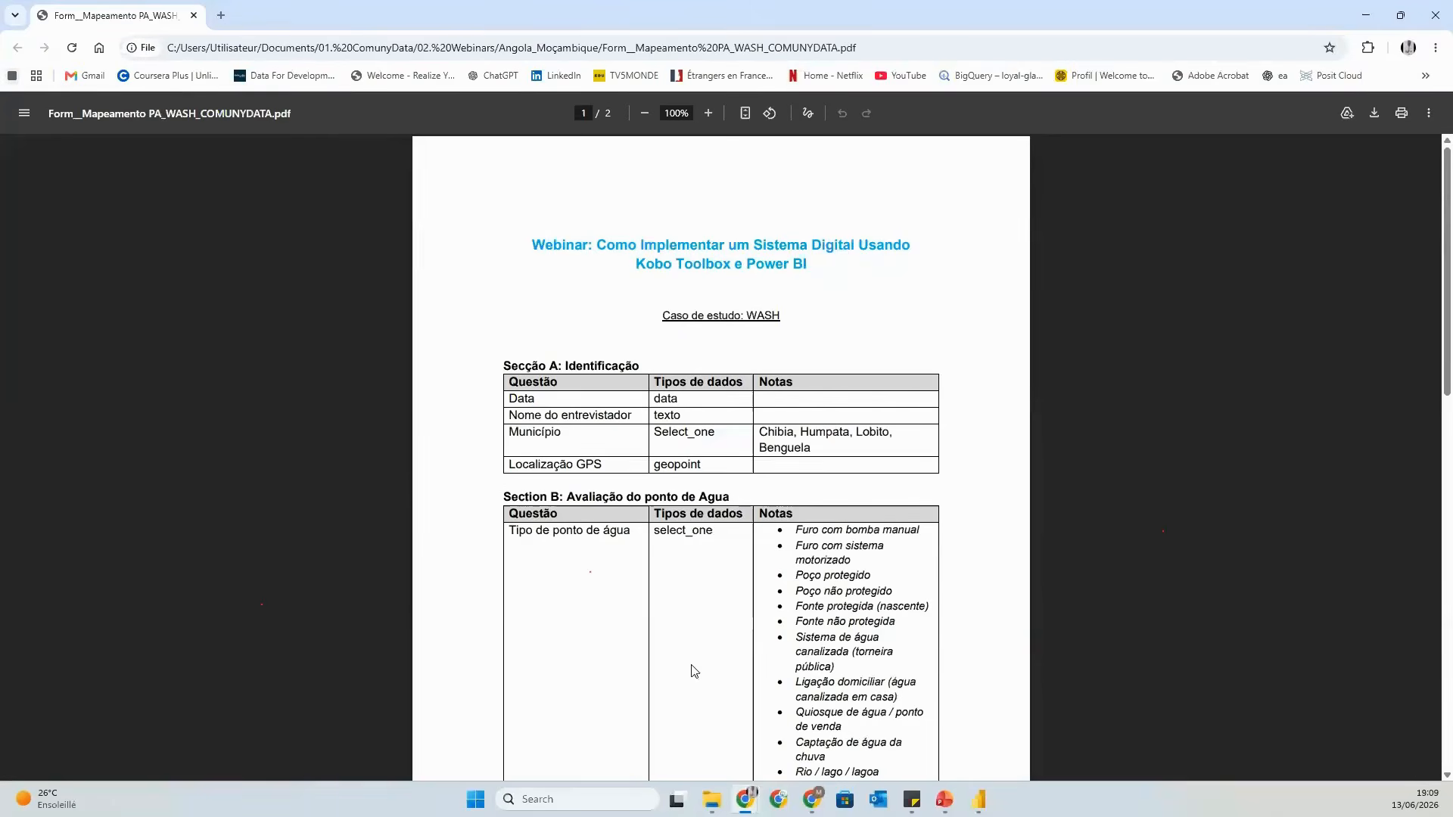
mouse_move(812, 799)
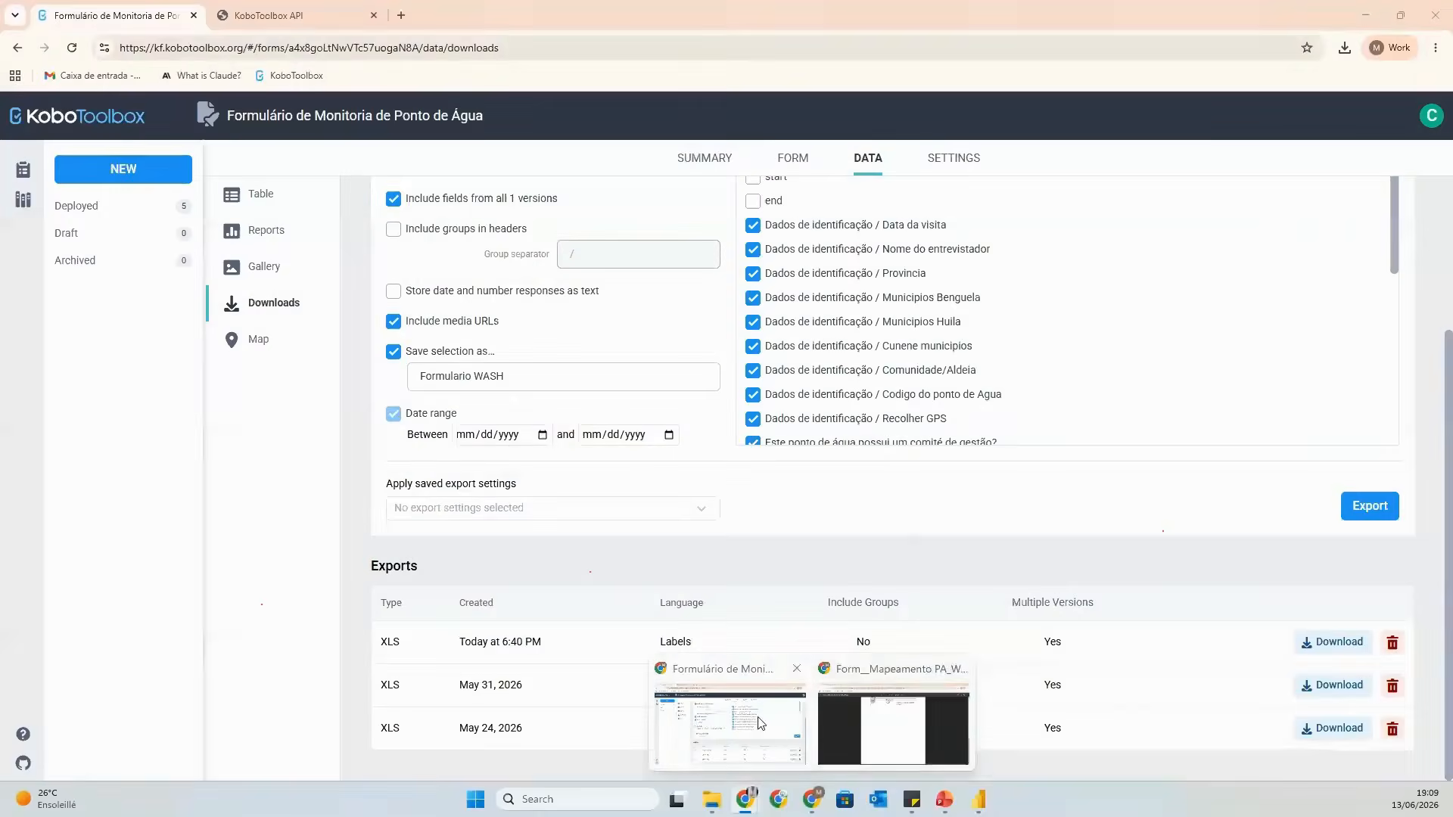
left_click(761, 722)
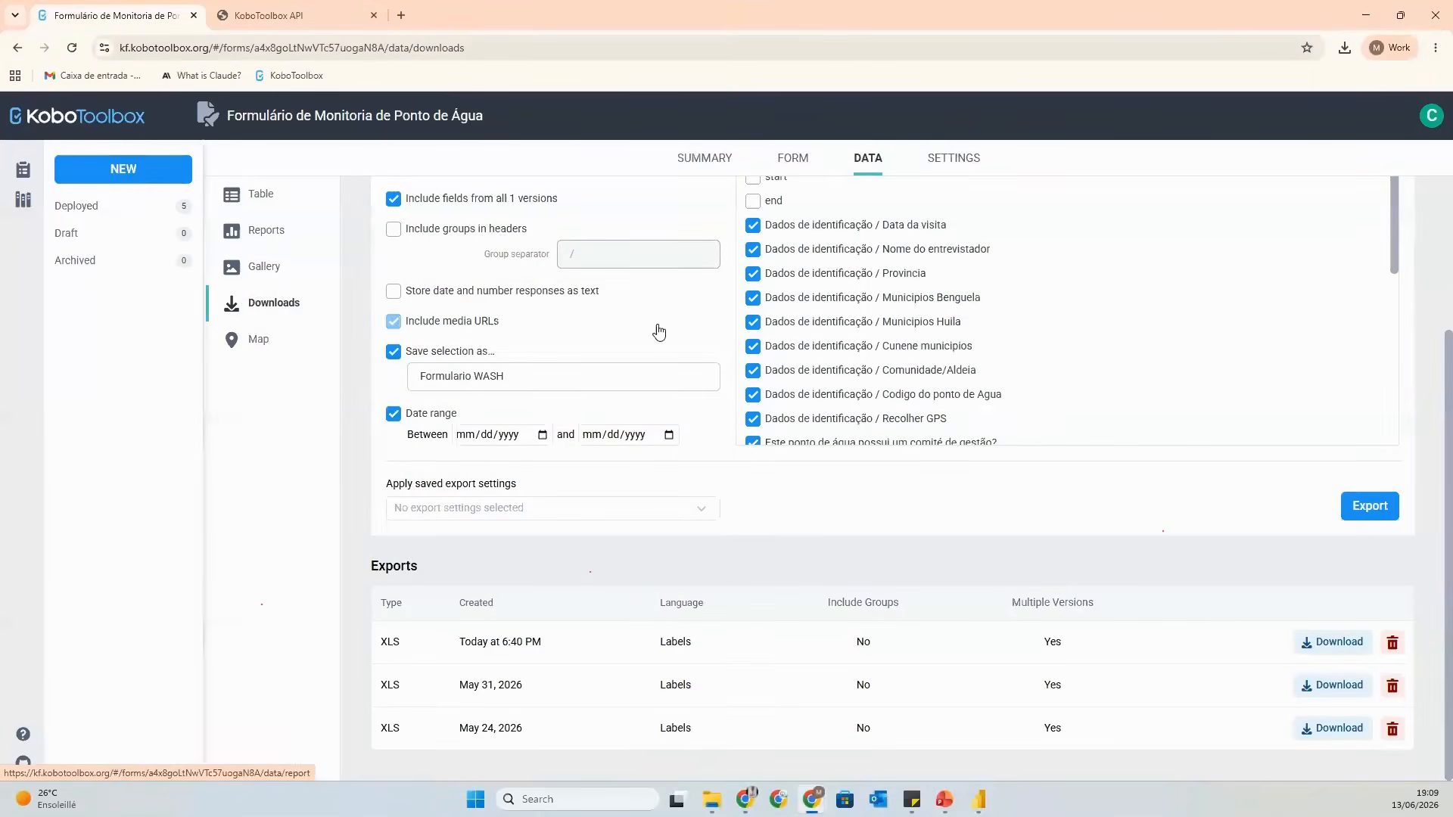
left_click(120, 118)
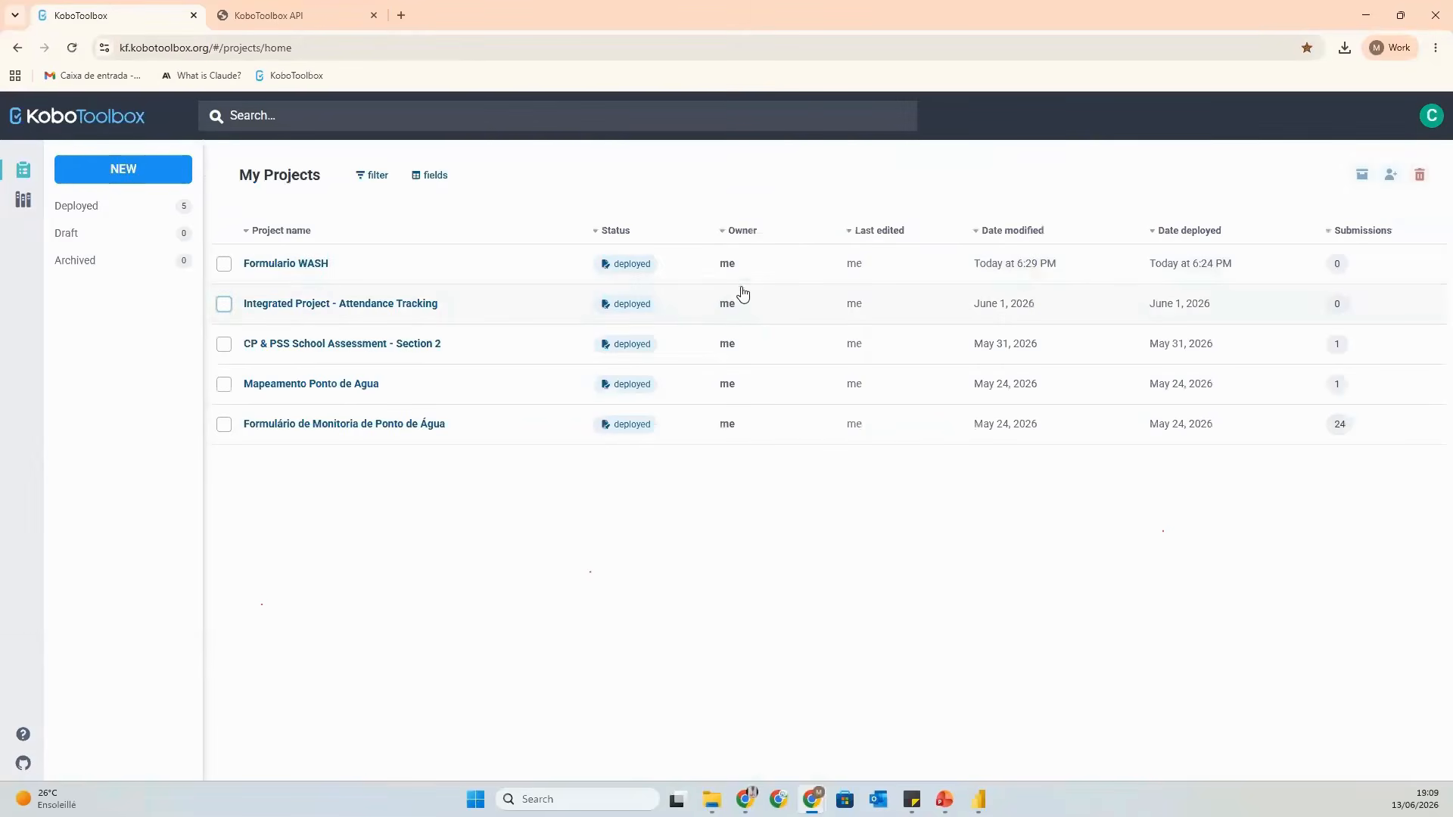
left_click(357, 424)
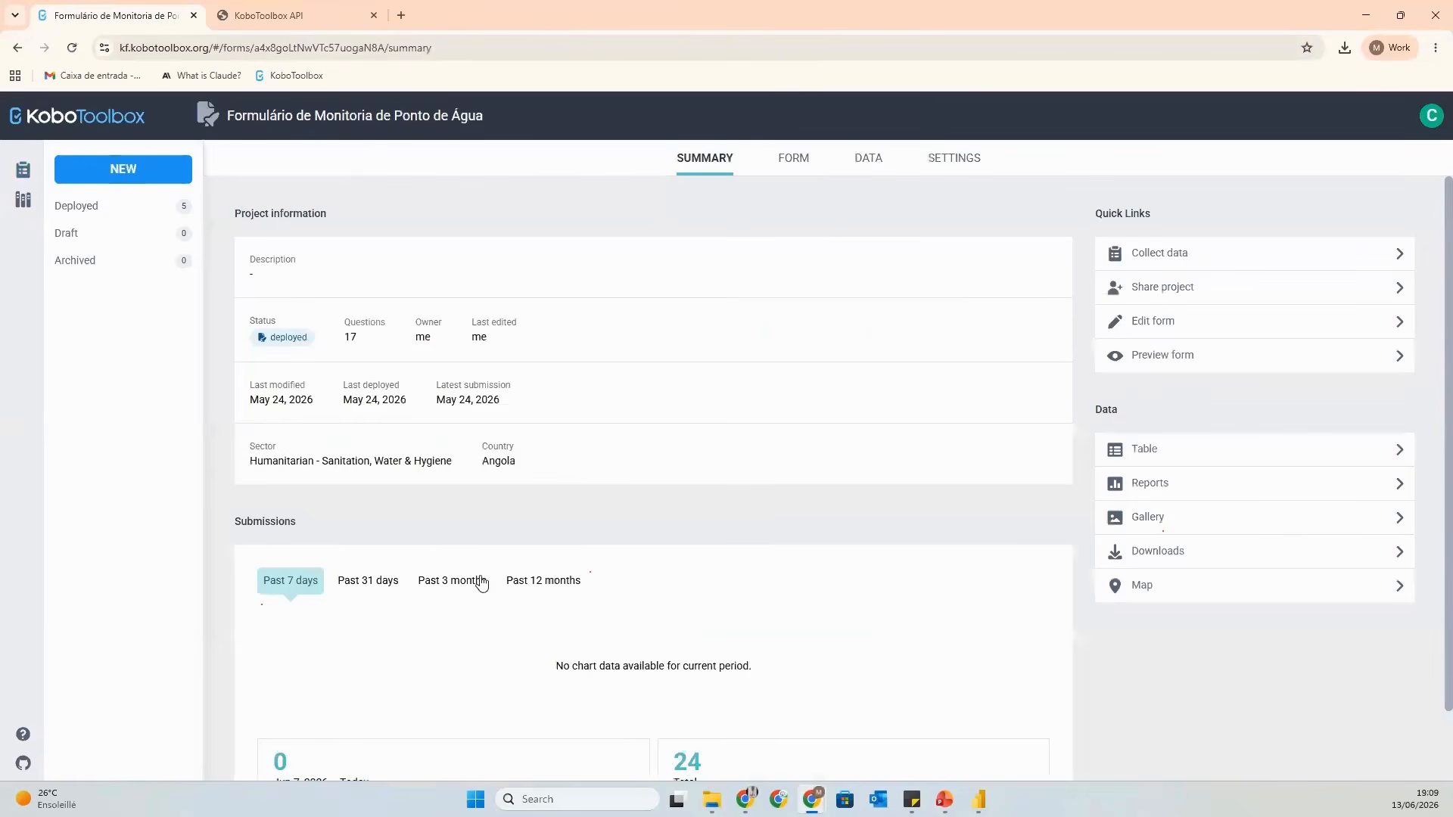
left_click(791, 158)
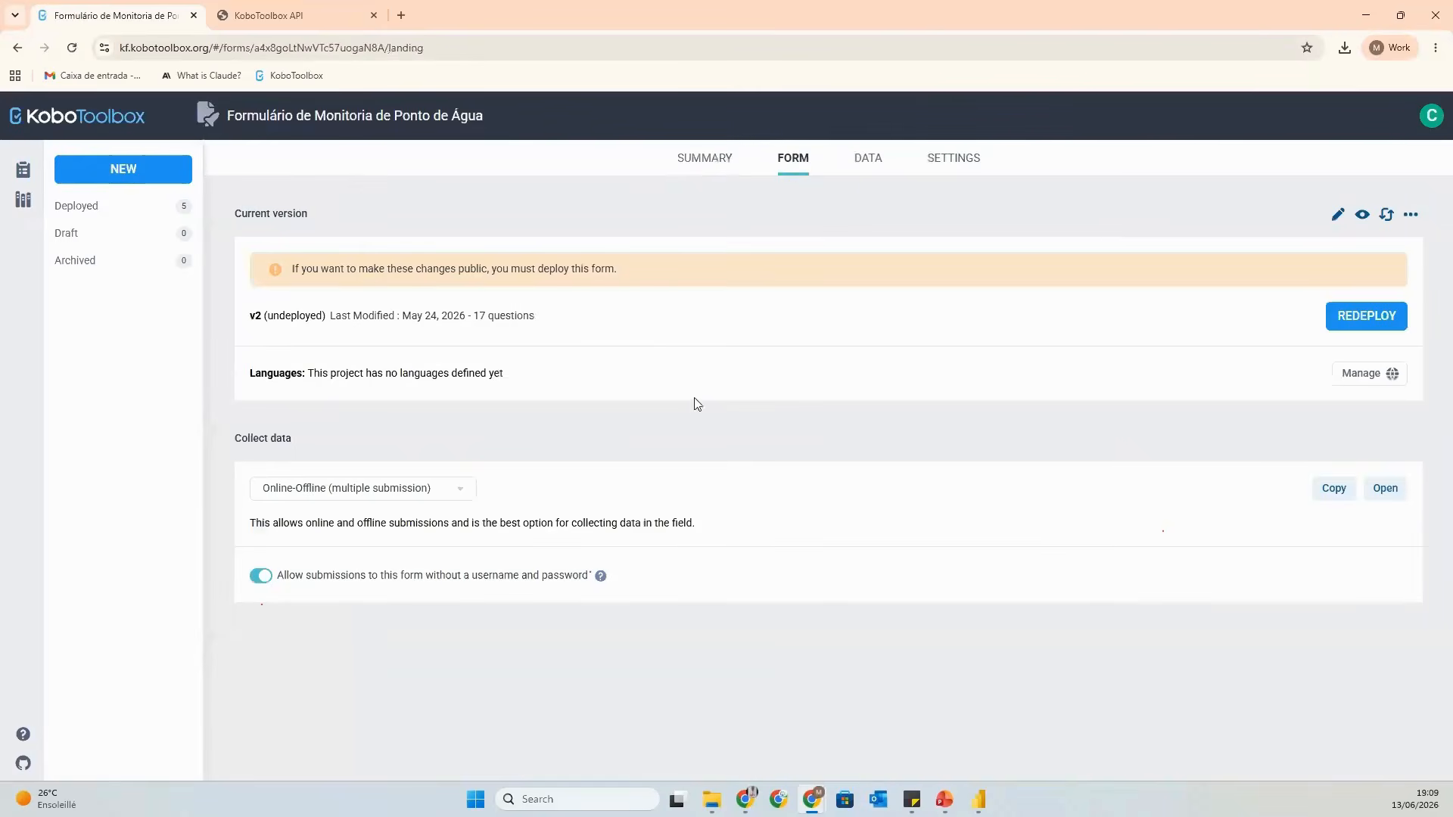
left_click(1387, 488)
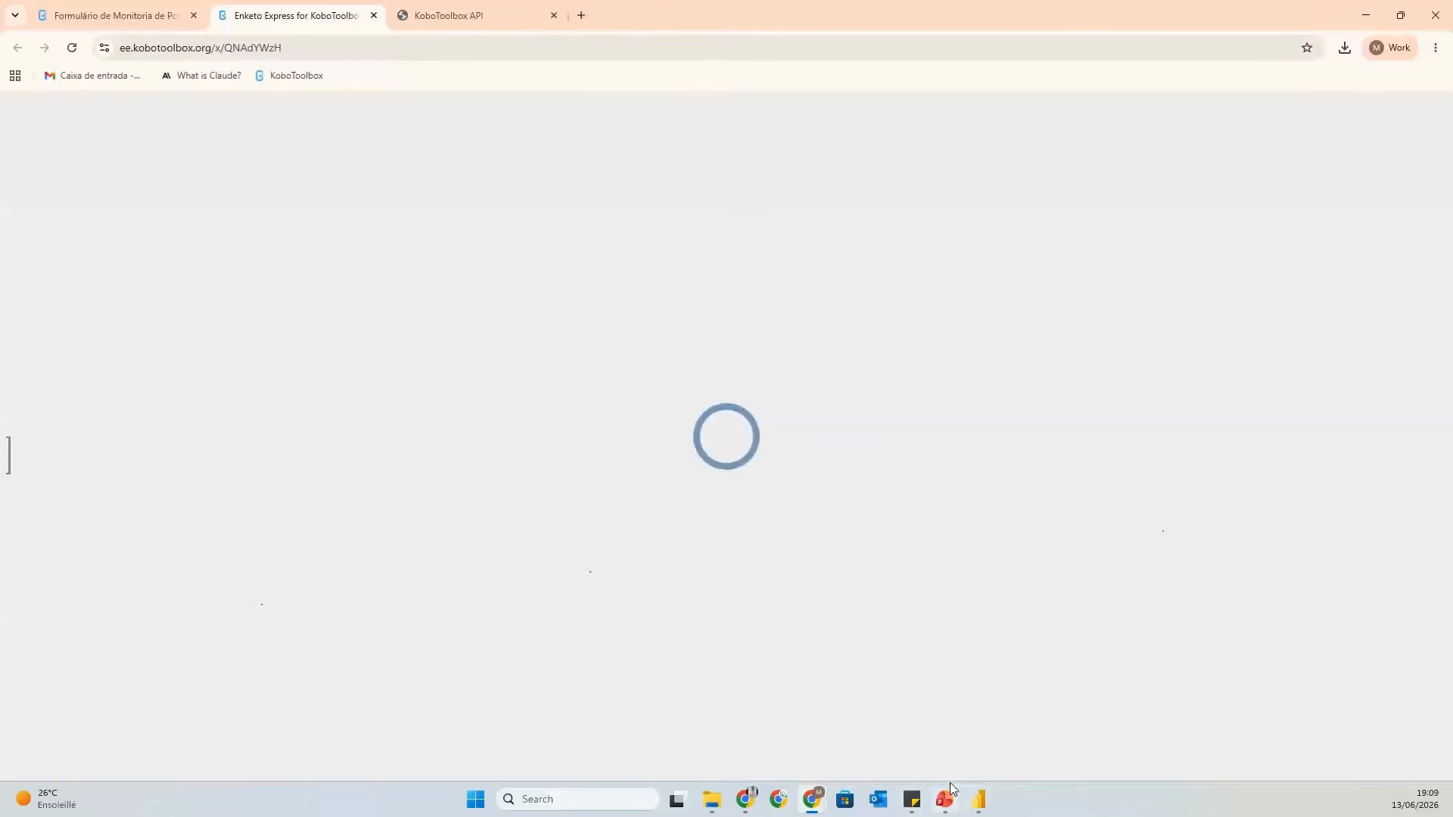
left_click(978, 800)
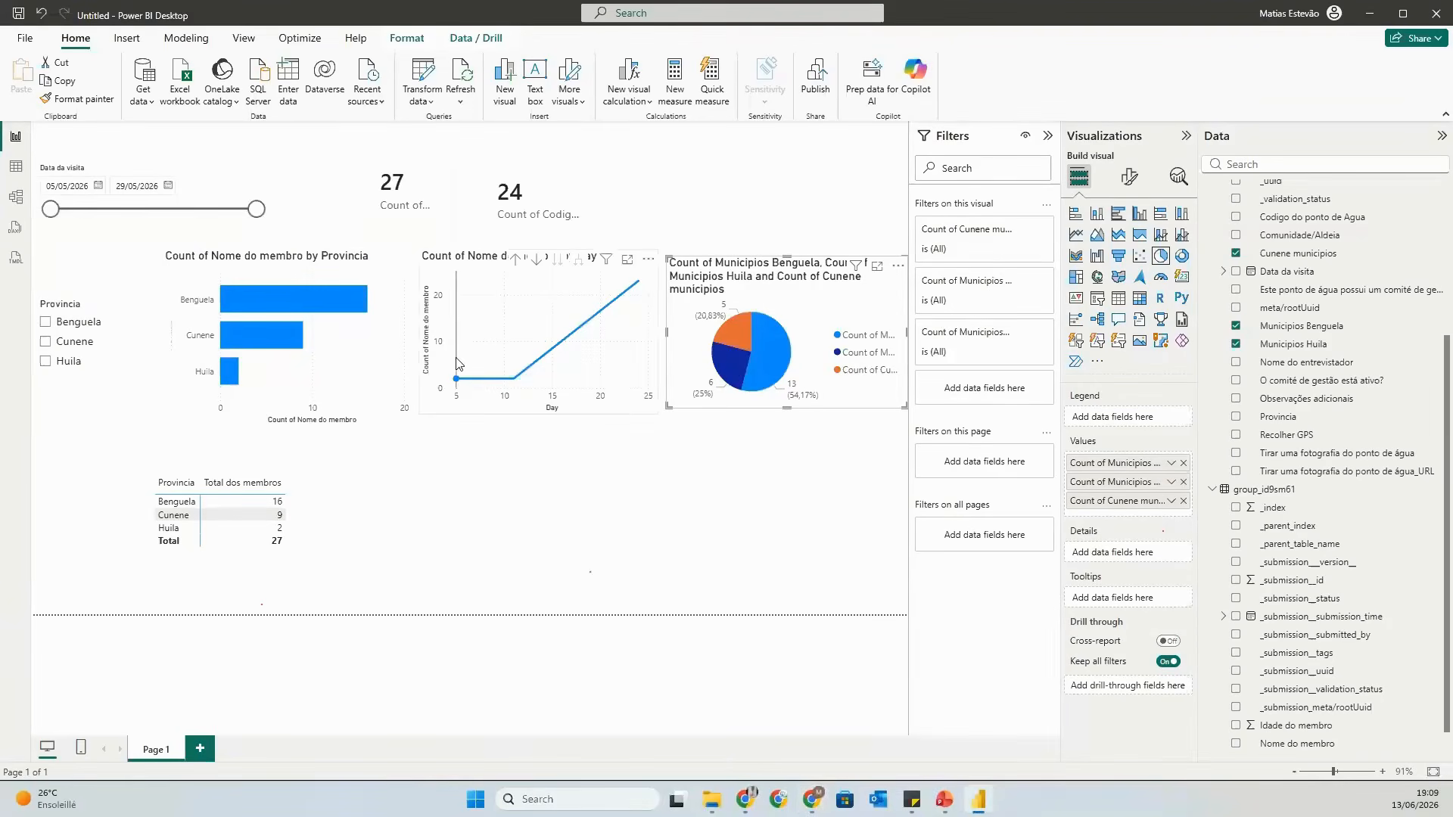
key("alt+Tab")
left_click(903, 361)
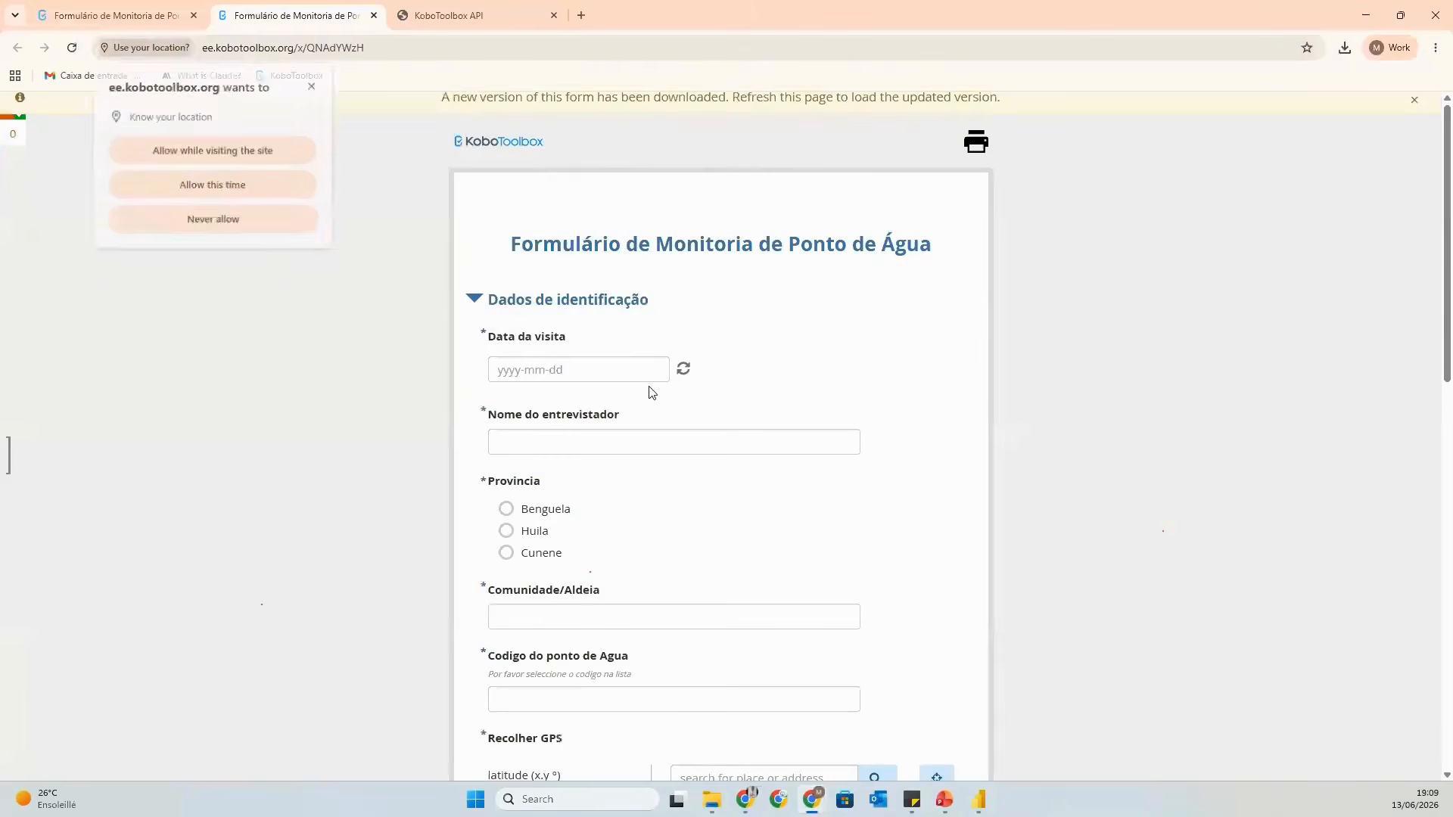
Set Data da visita to 2026-06-10 and fill in the interviewer's name, allowing location access while visiting the site.
left_click(647, 368)
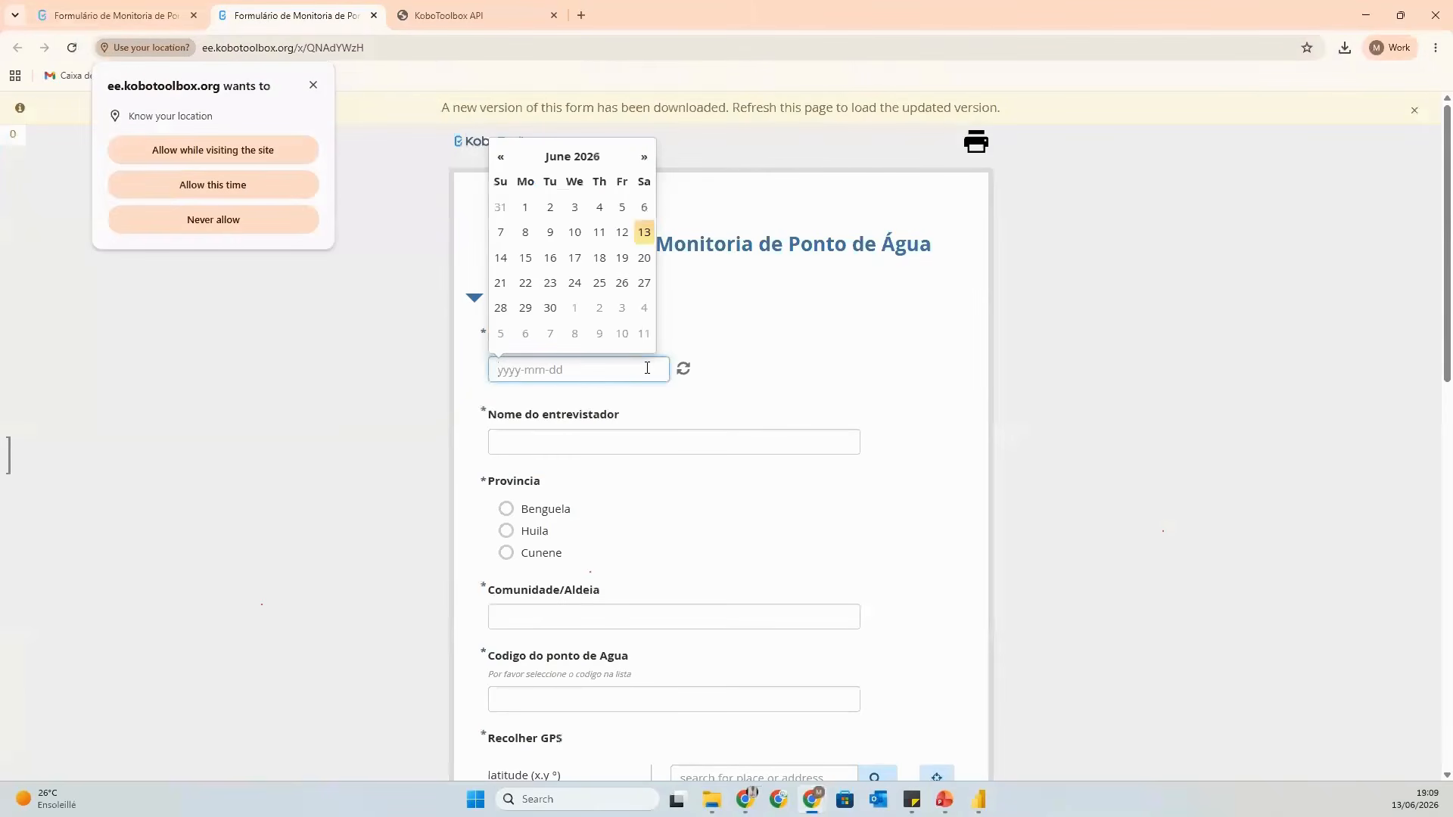
left_click(258, 148)
left_click(574, 232)
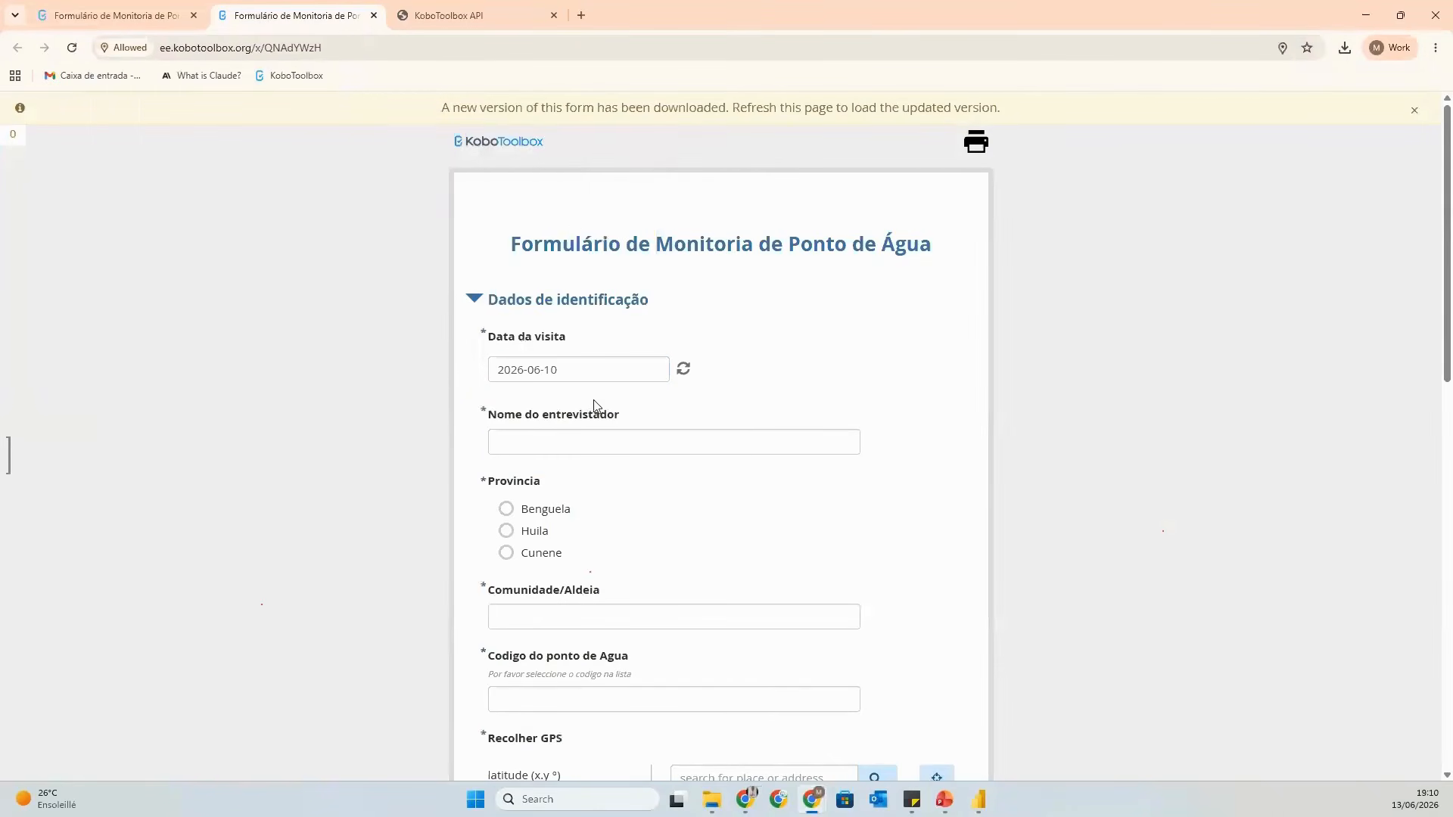
left_click(592, 438)
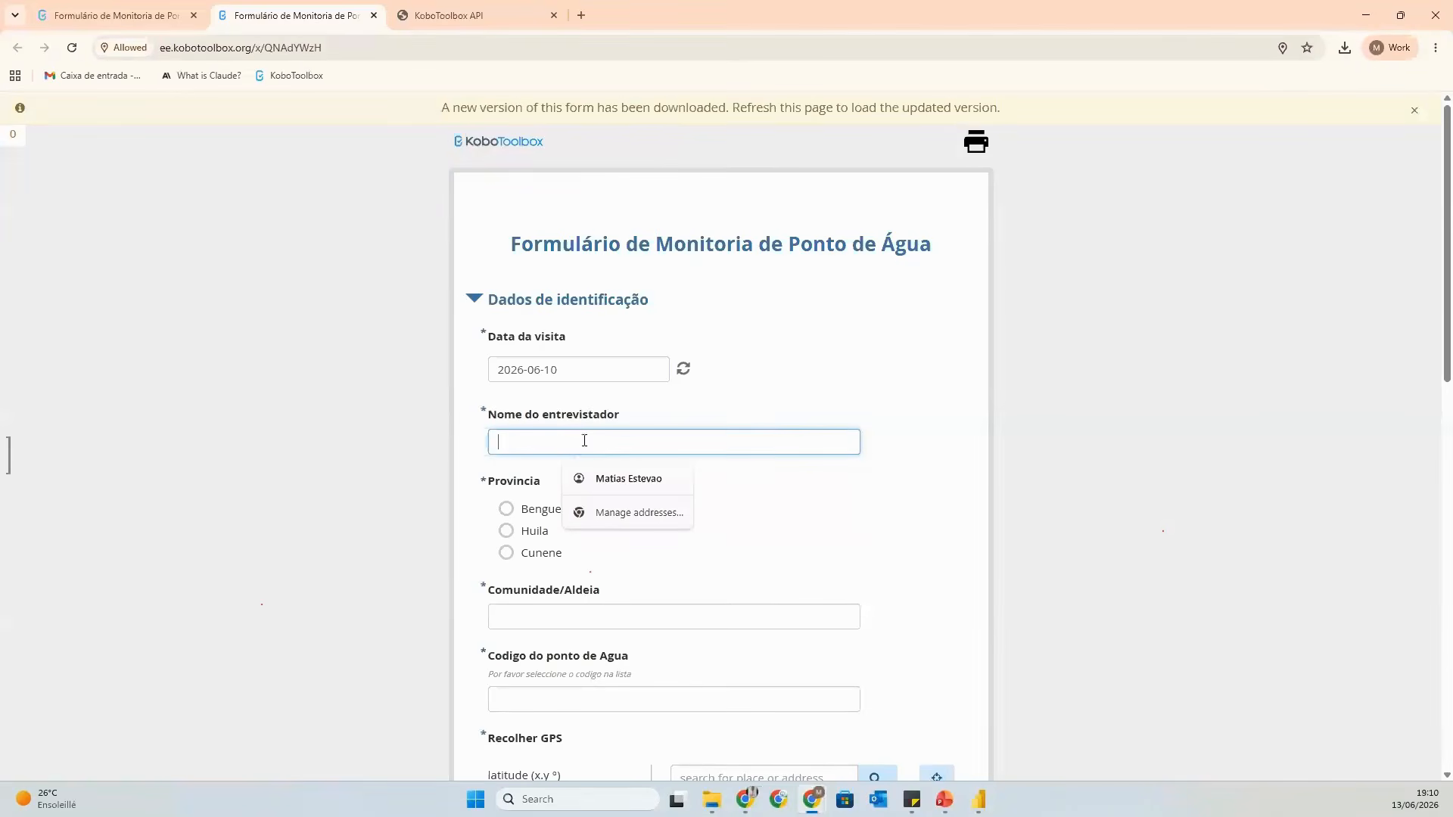
left_click(620, 484)
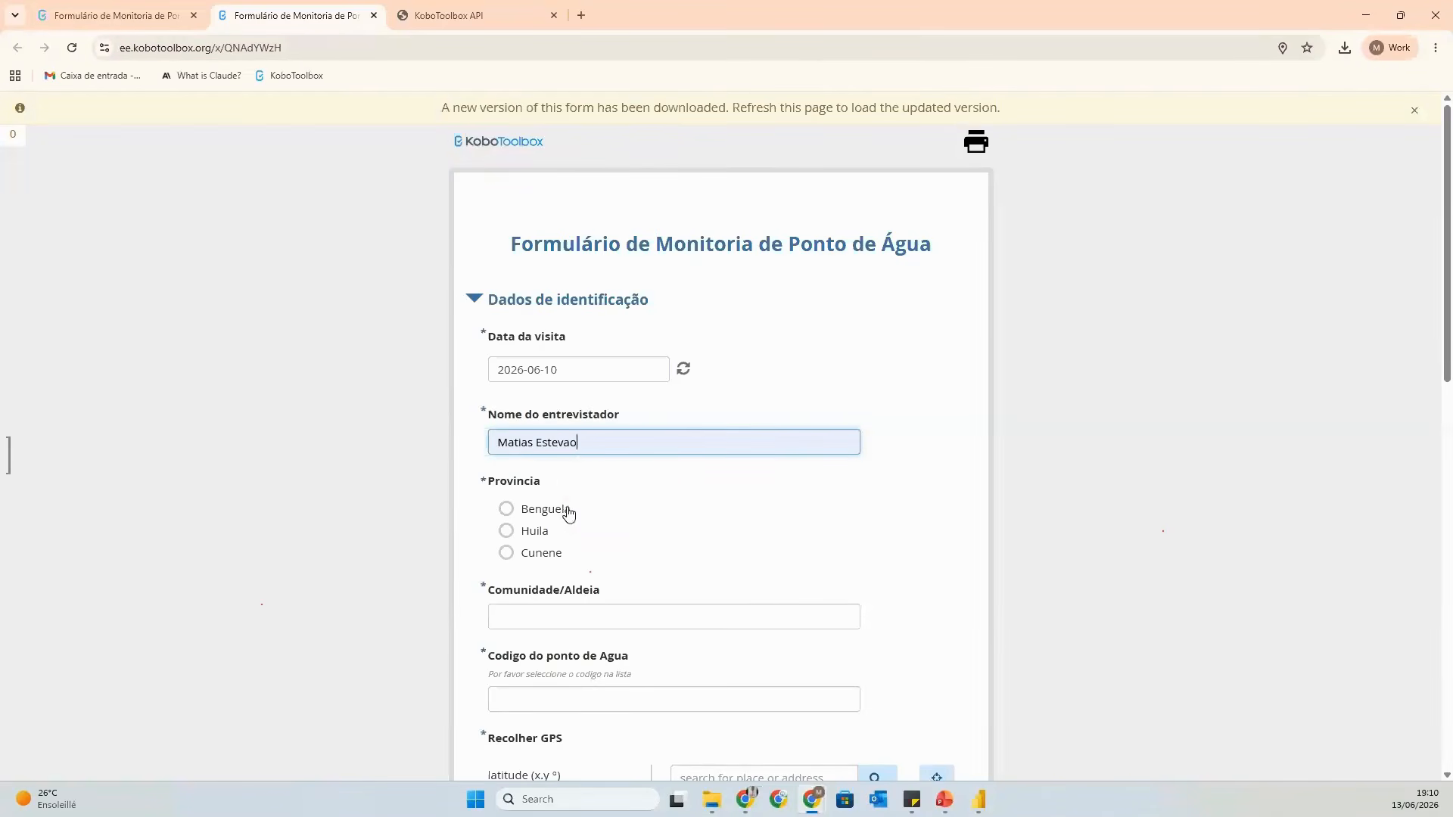
Choose Benguela as the Provincia and Lobito as its municipality, and enter Sede as the Comunidade/Aldeia.
left_click(569, 513)
left_click(540, 643)
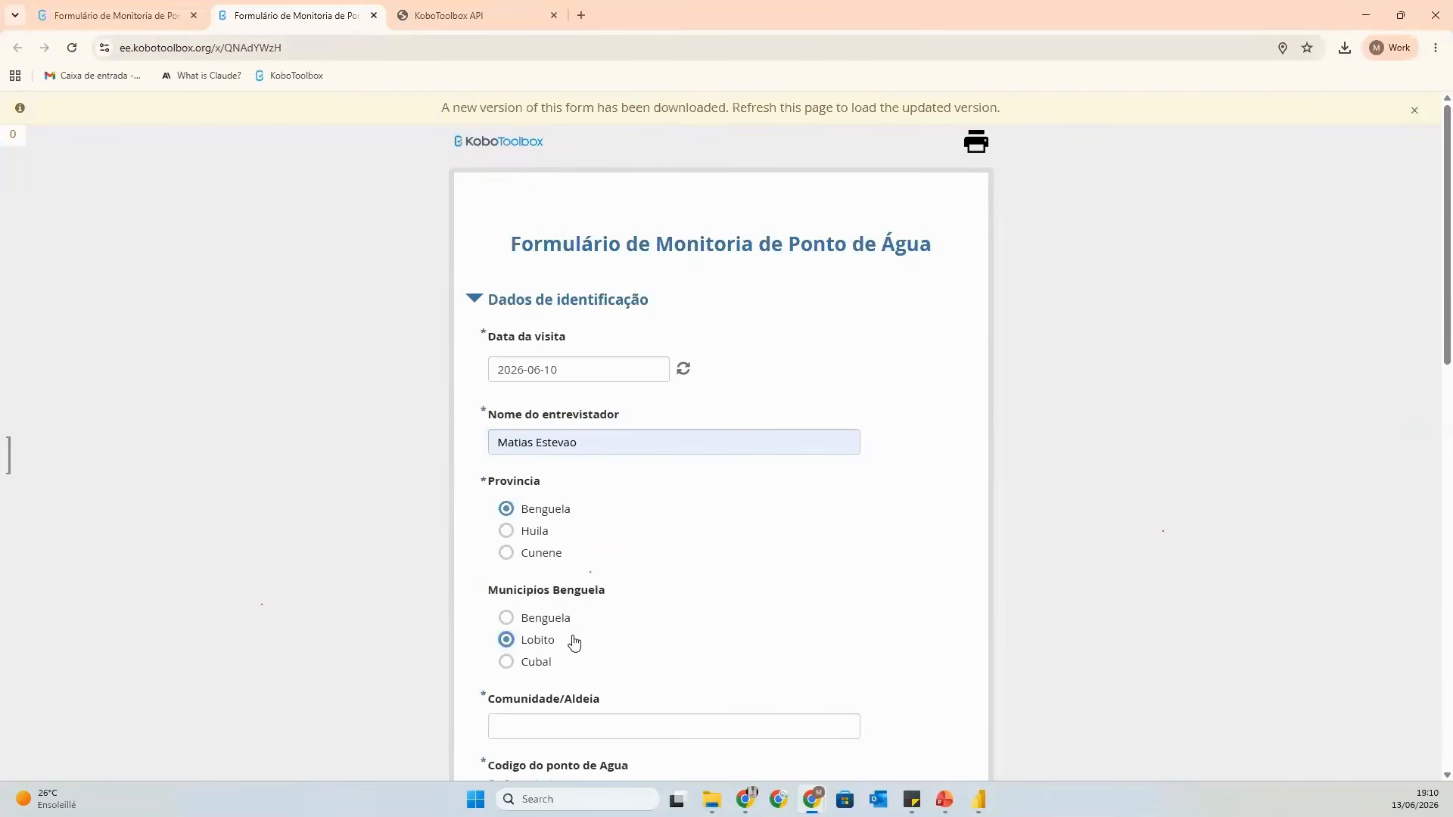
left_click(637, 728)
type("Sede")
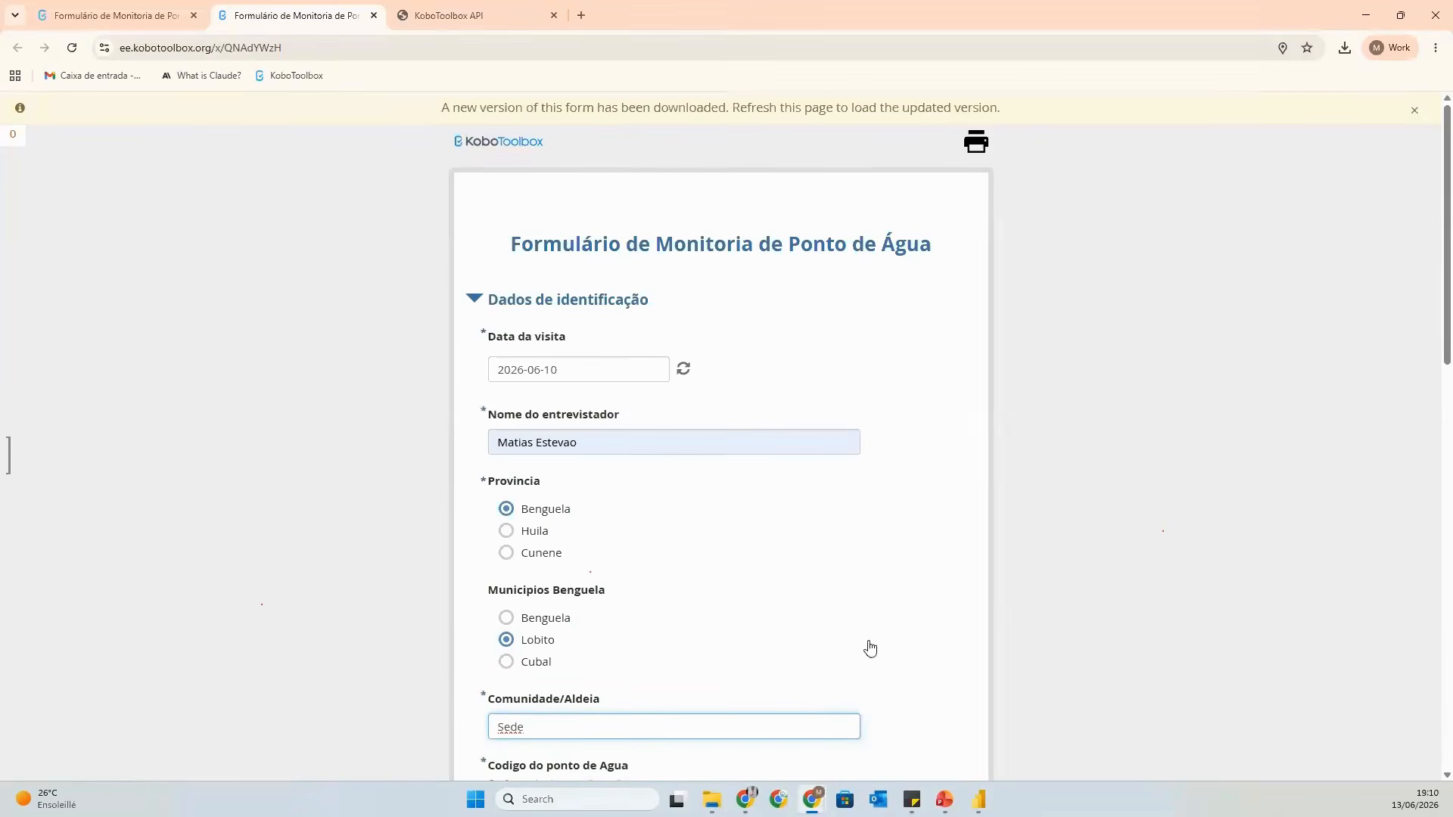
Enter USD as the Codigo do ponto de Agua and mark the GPS location on the map at about latitude 48.7955, longitude 2.3667.
scroll(740, 577, "down", 3)
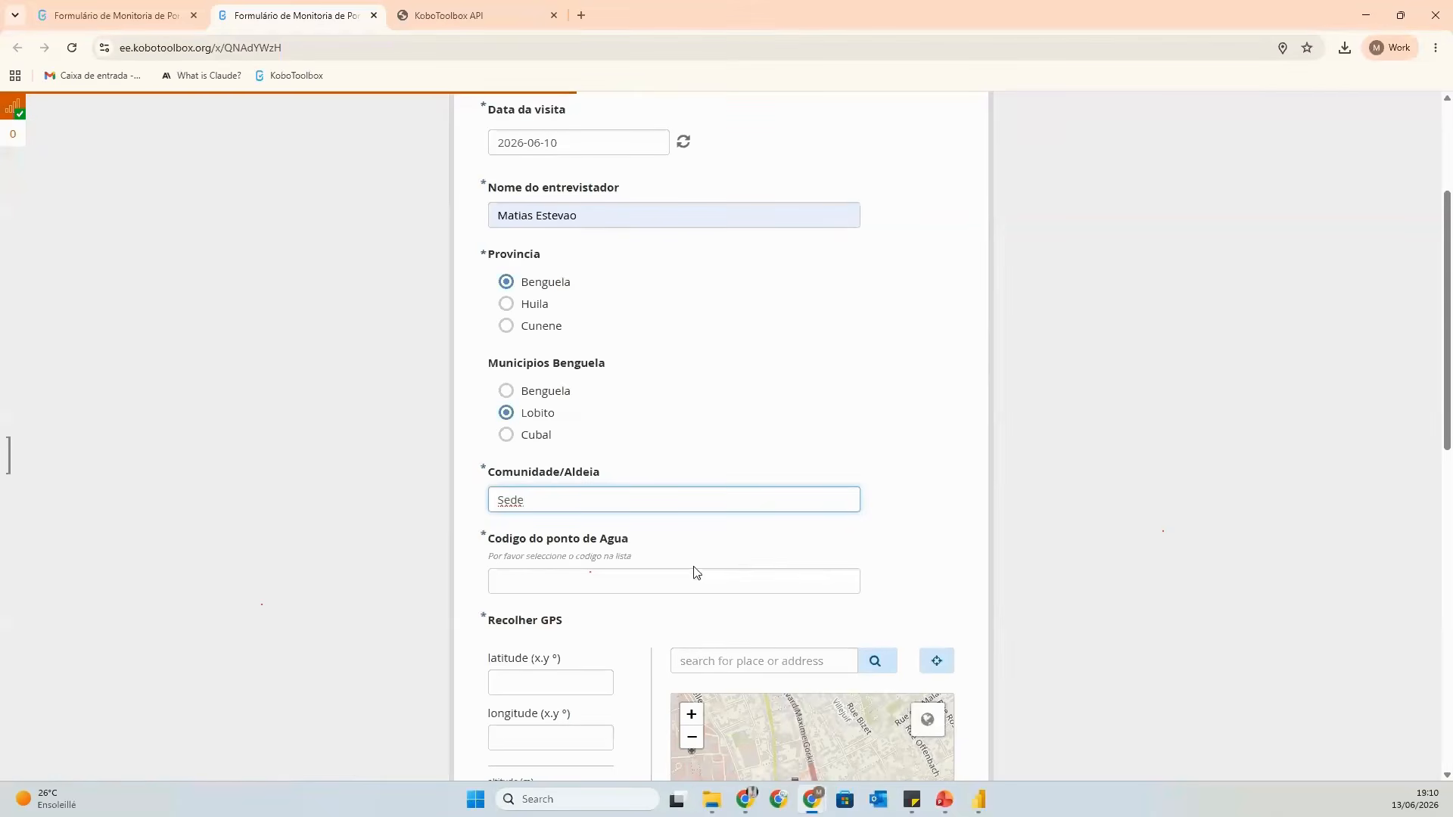
left_click(655, 580)
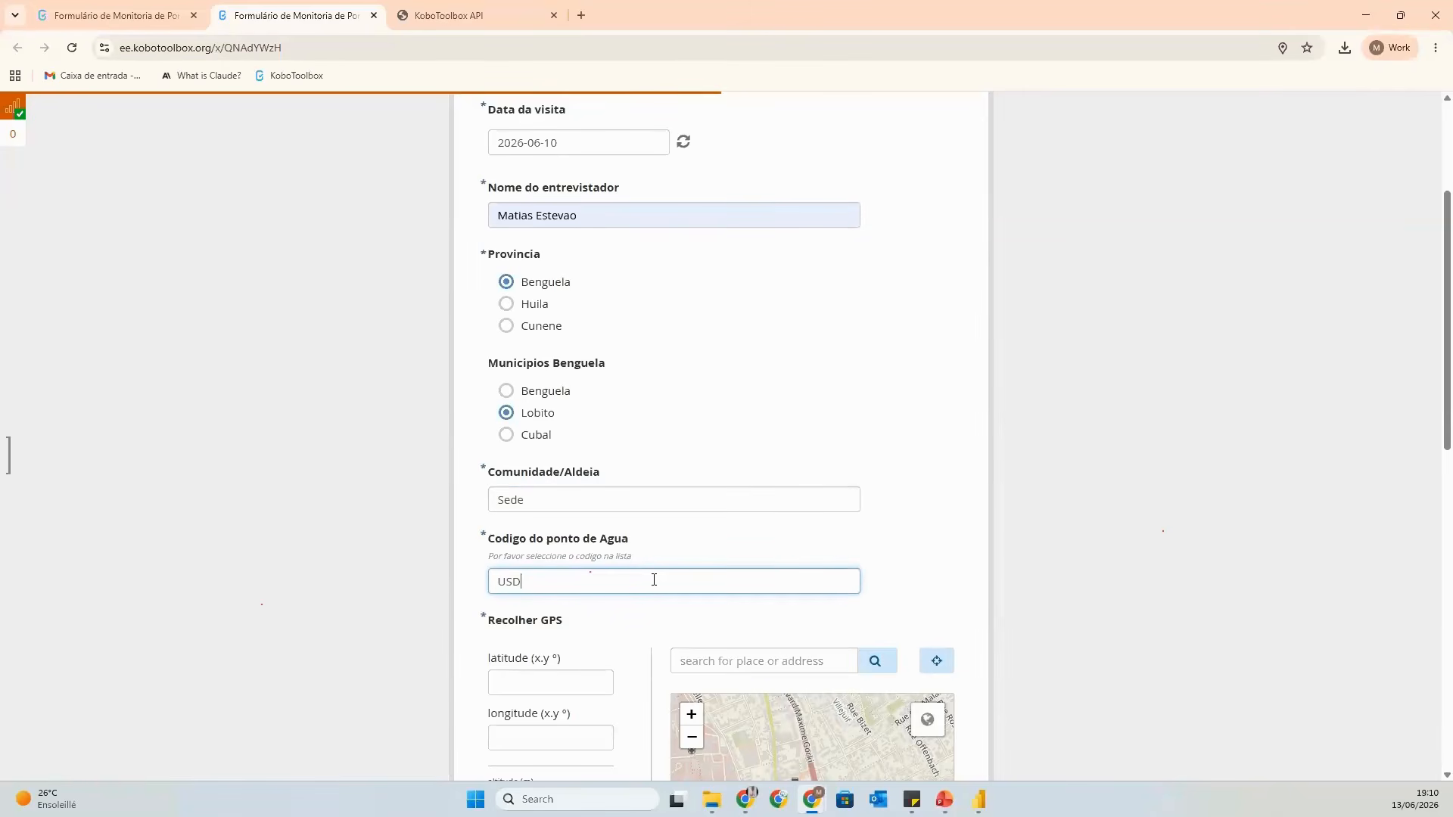
scroll(620, 615, "down", 1)
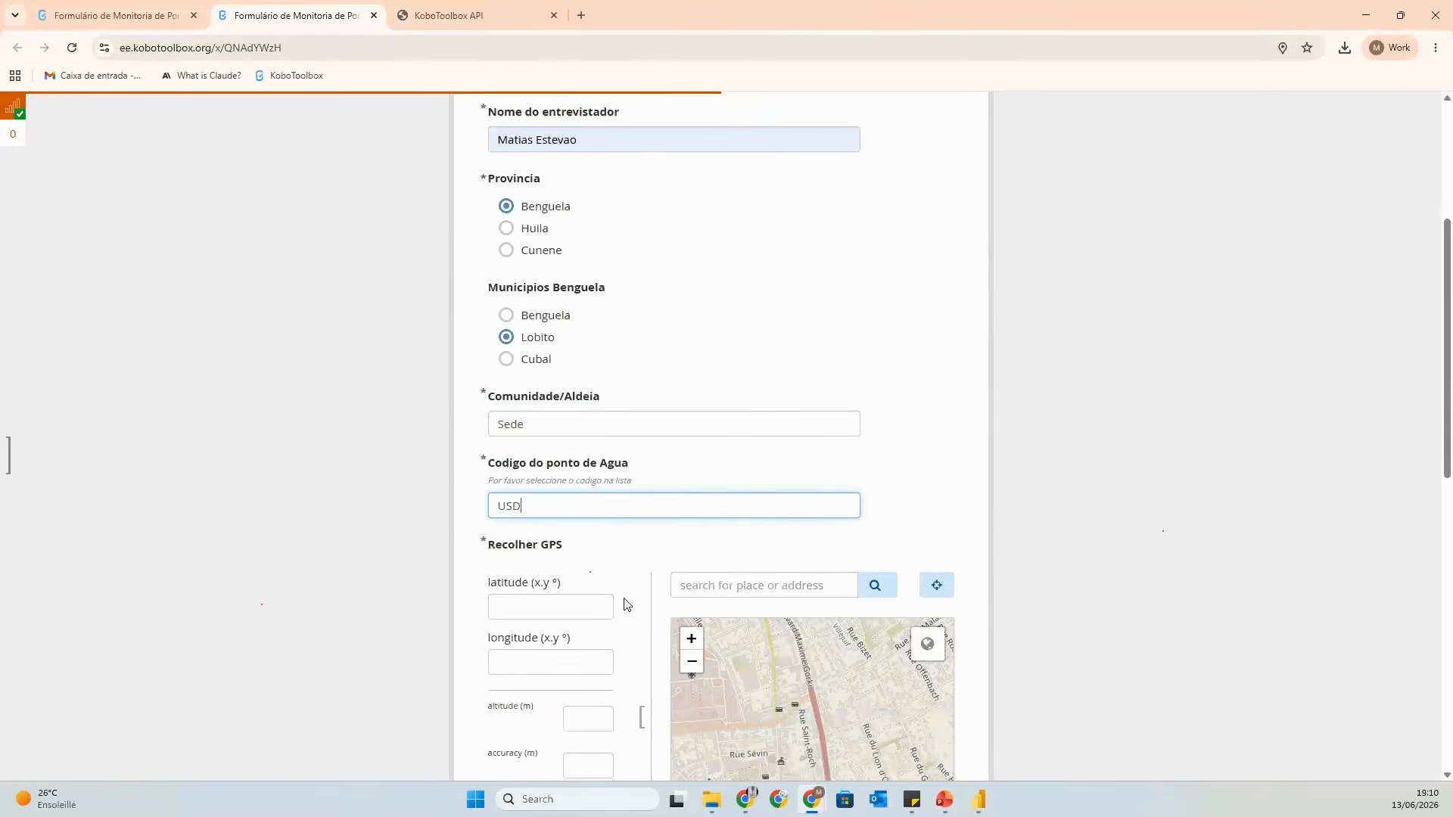
left_click(781, 705)
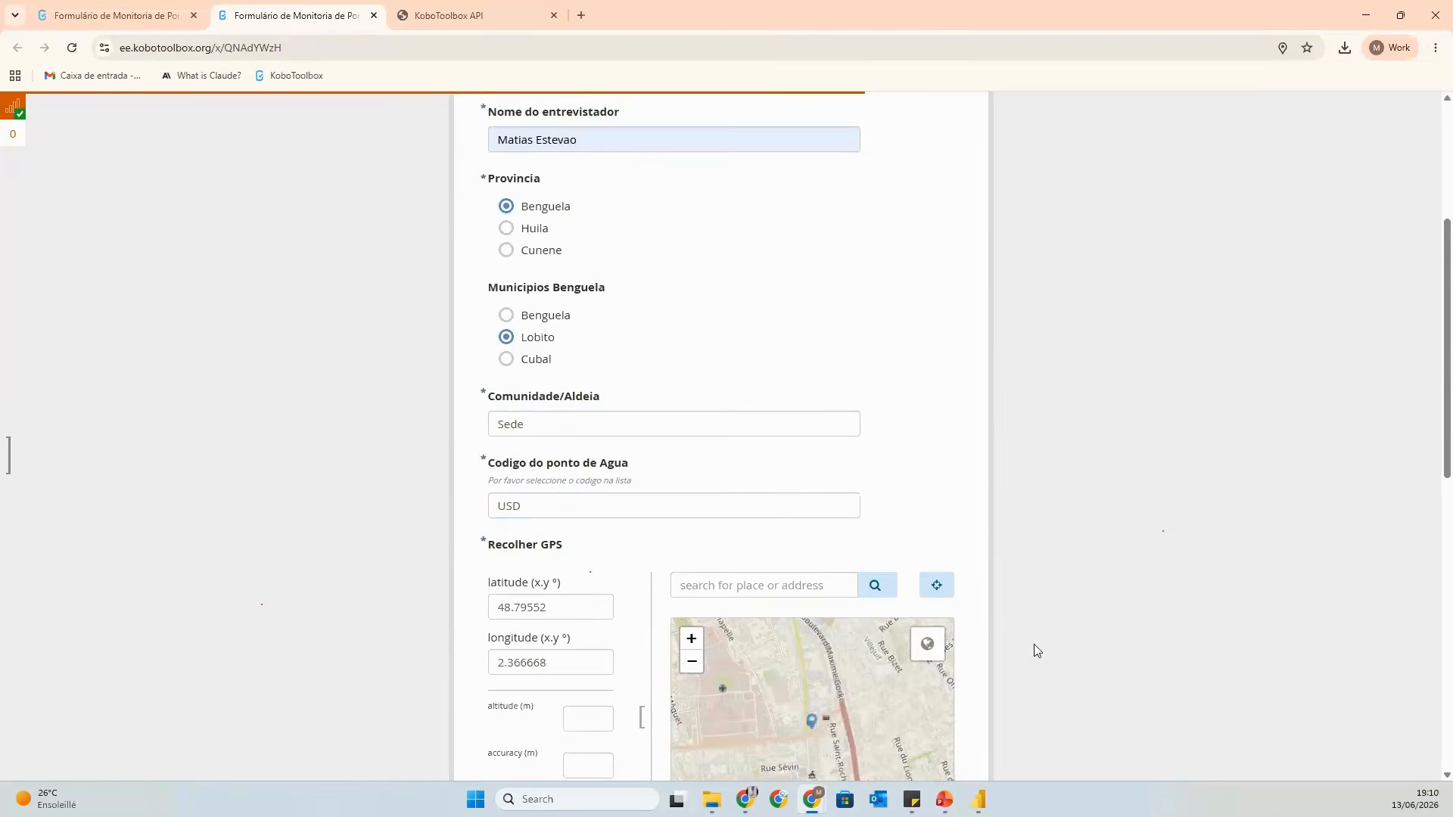
scroll(1095, 546, "up", 2)
scroll(1095, 546, "down", 2)
Answer Sim to the water point having a management committee and Não to the committee being active.
scroll(1097, 546, "down", 7)
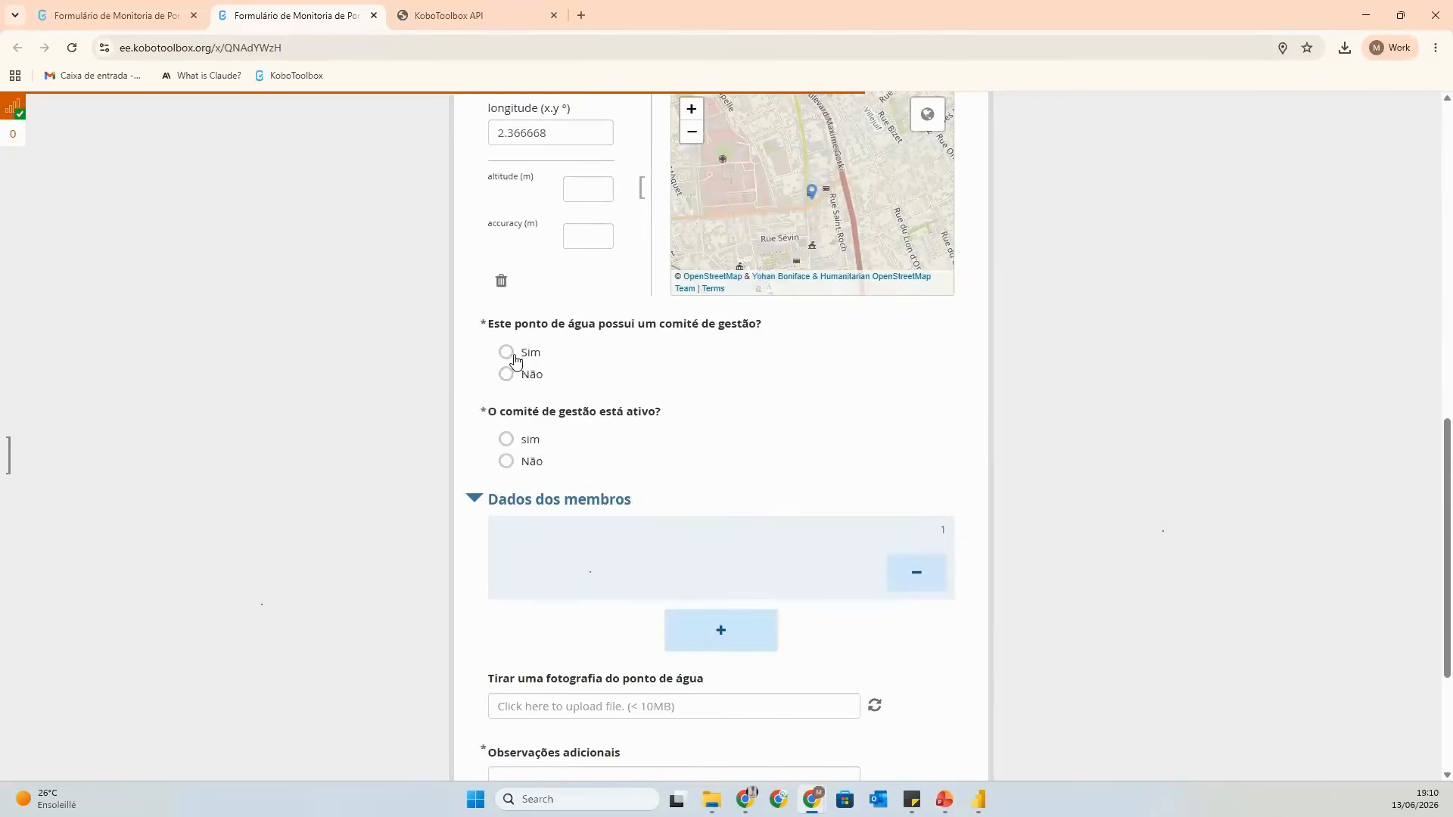
left_click(514, 352)
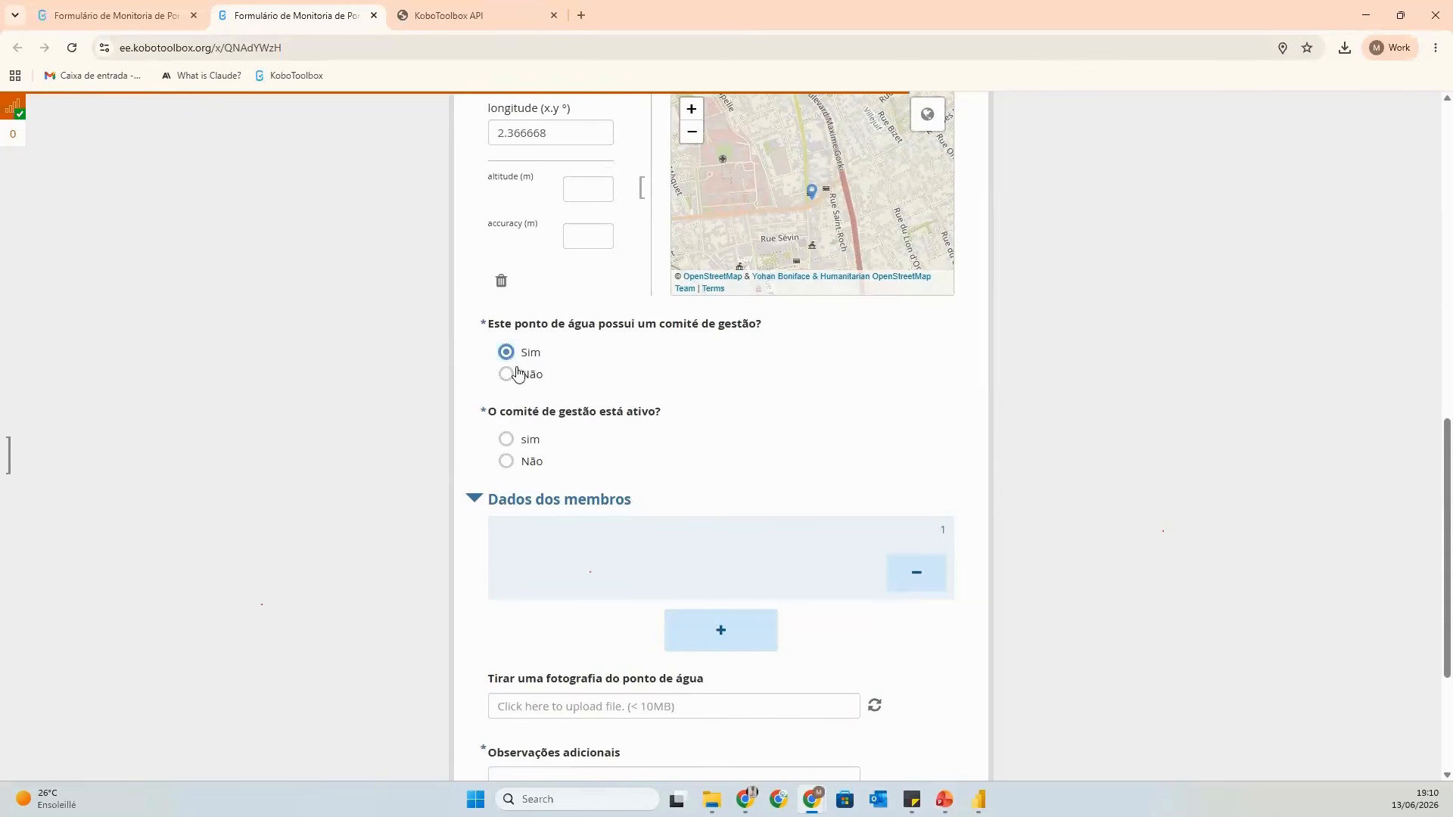
left_click(514, 441)
left_click(542, 588)
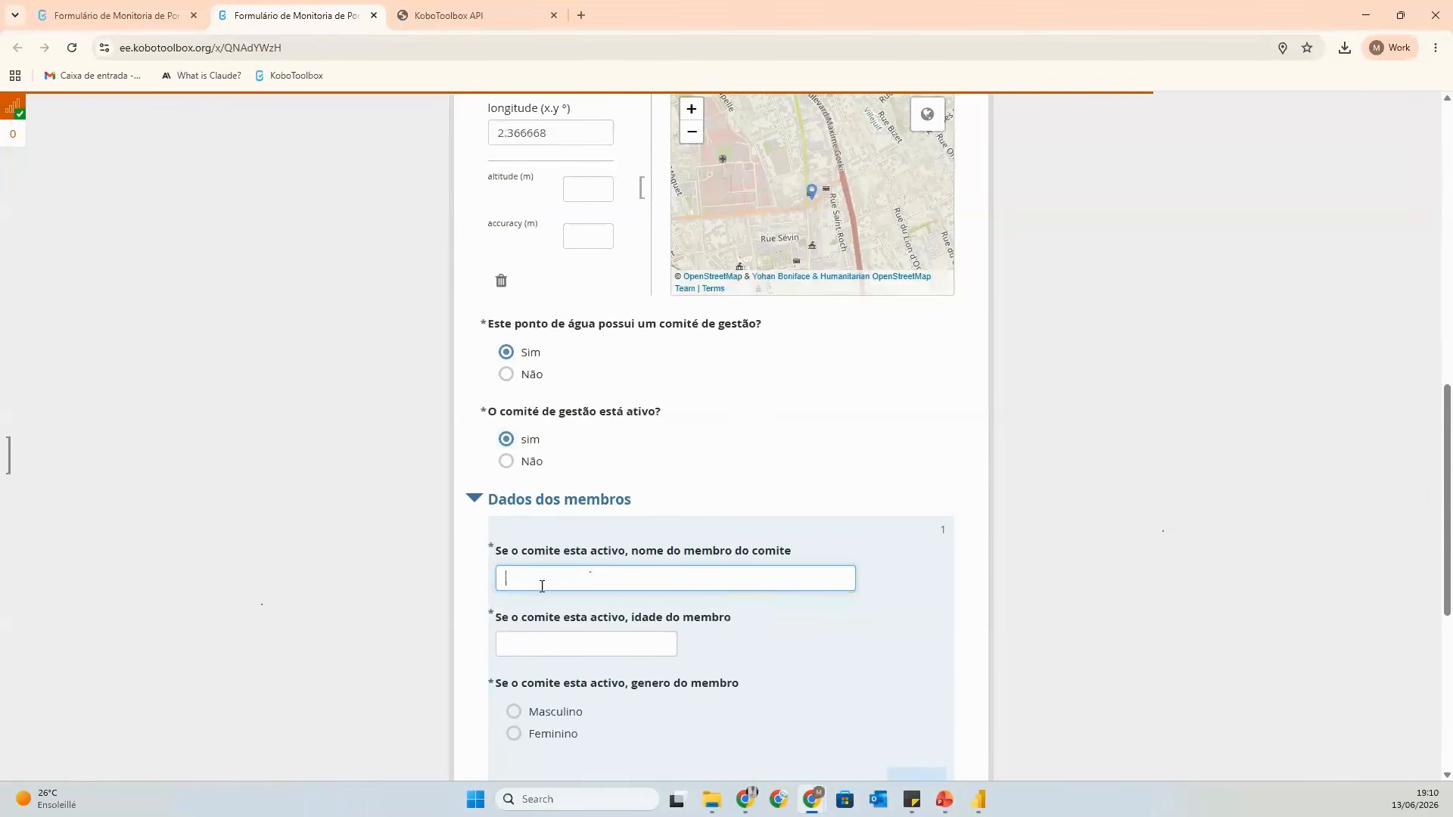
left_click(521, 463)
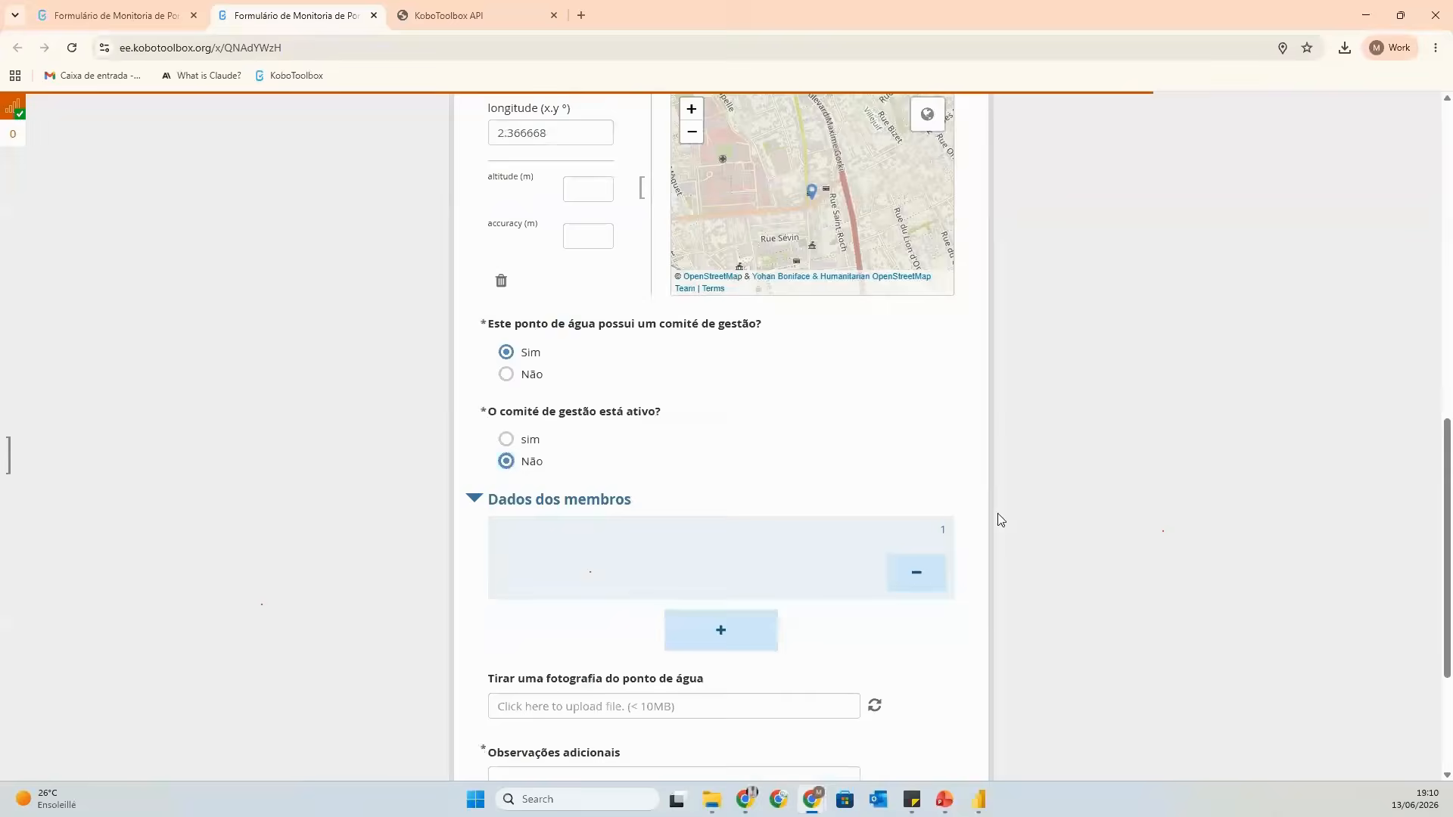
Attach the ComuniData logo image from the Pictures folder as the water point photograph.
scroll(990, 510, "down", 3)
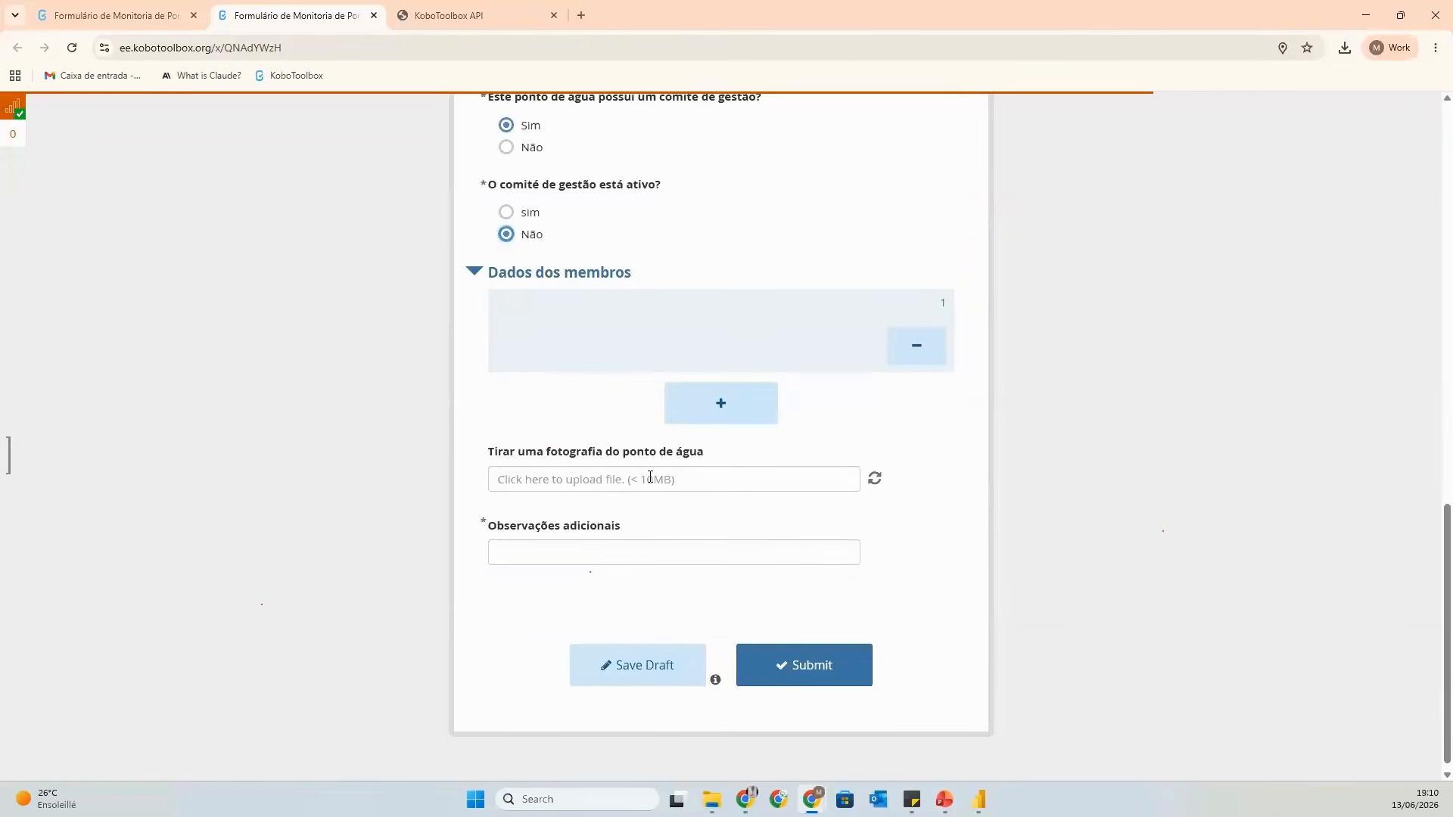
left_click(650, 478)
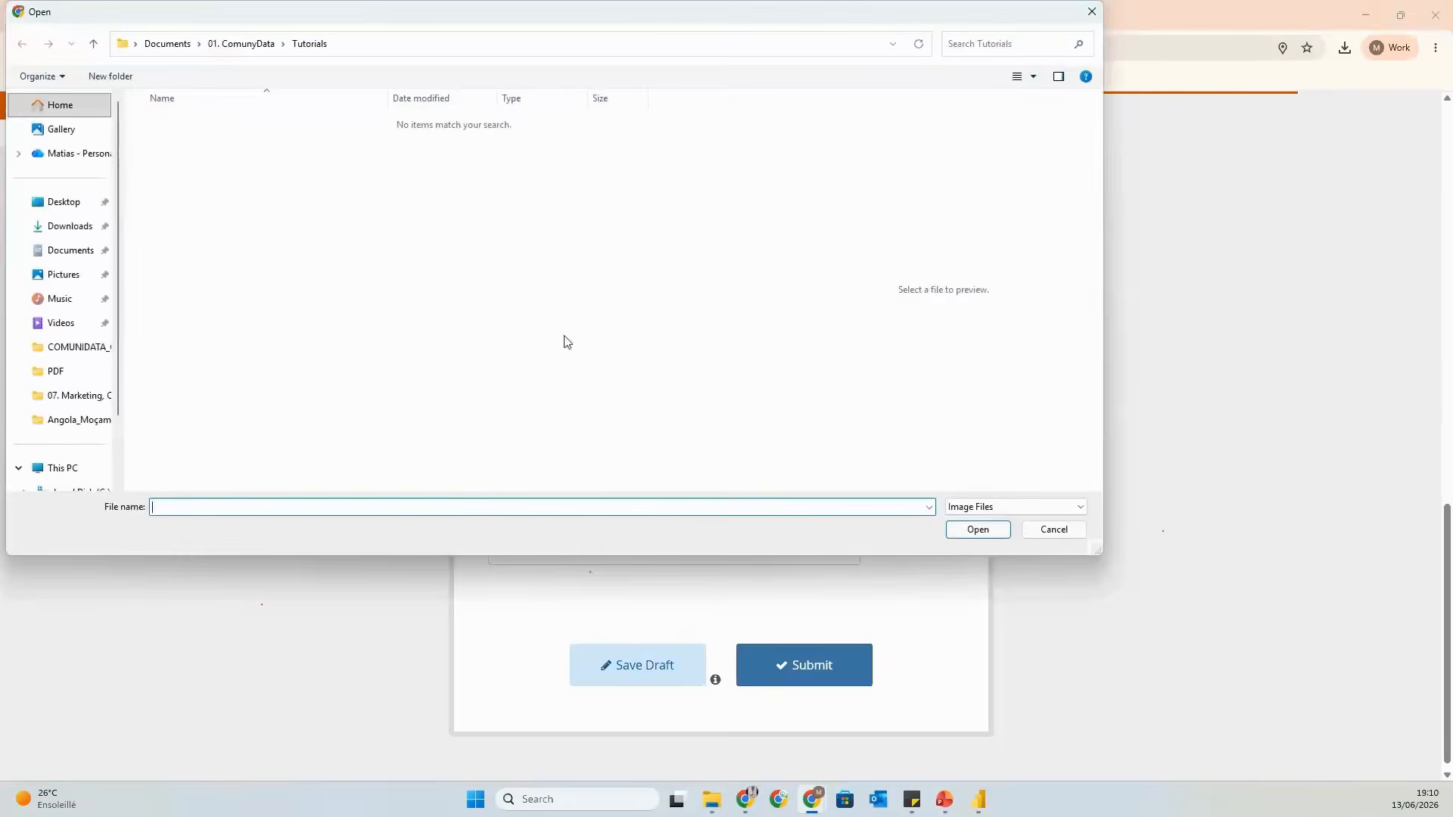
left_click(68, 273)
left_click(694, 221)
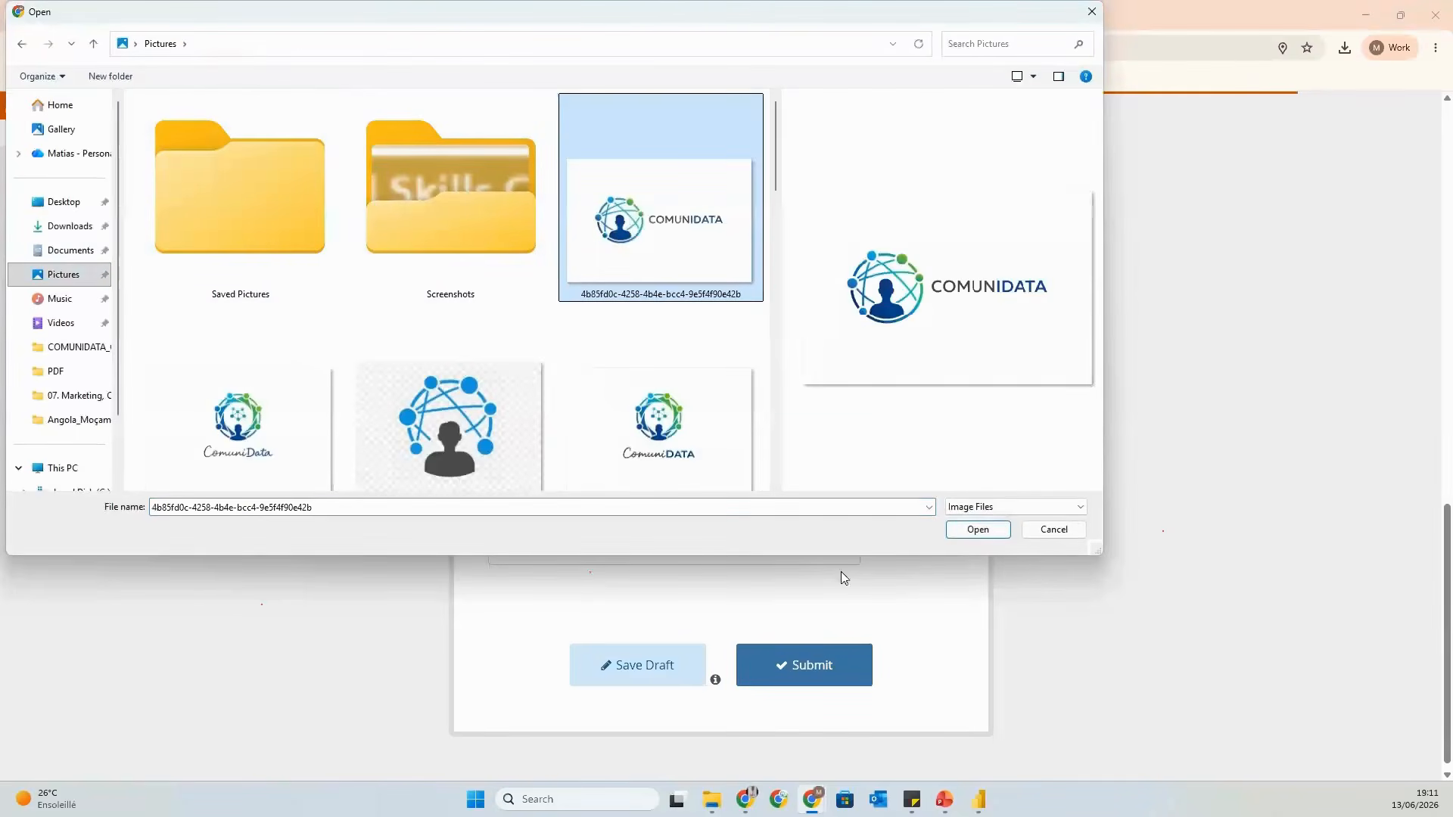
left_click(981, 529)
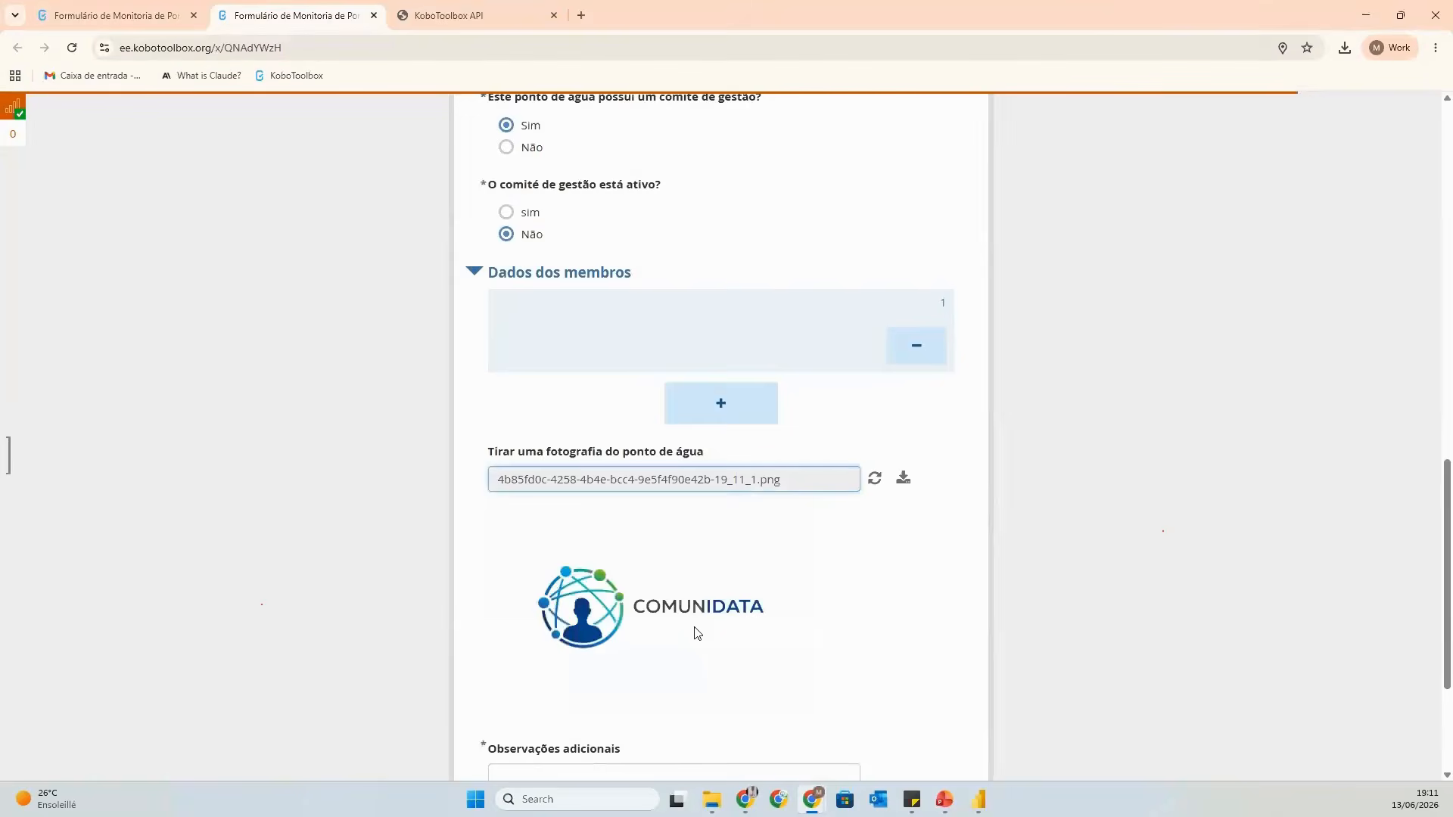
Enter N/A as the Observações adicionais and submit the form.
scroll(1162, 486, "down", 3)
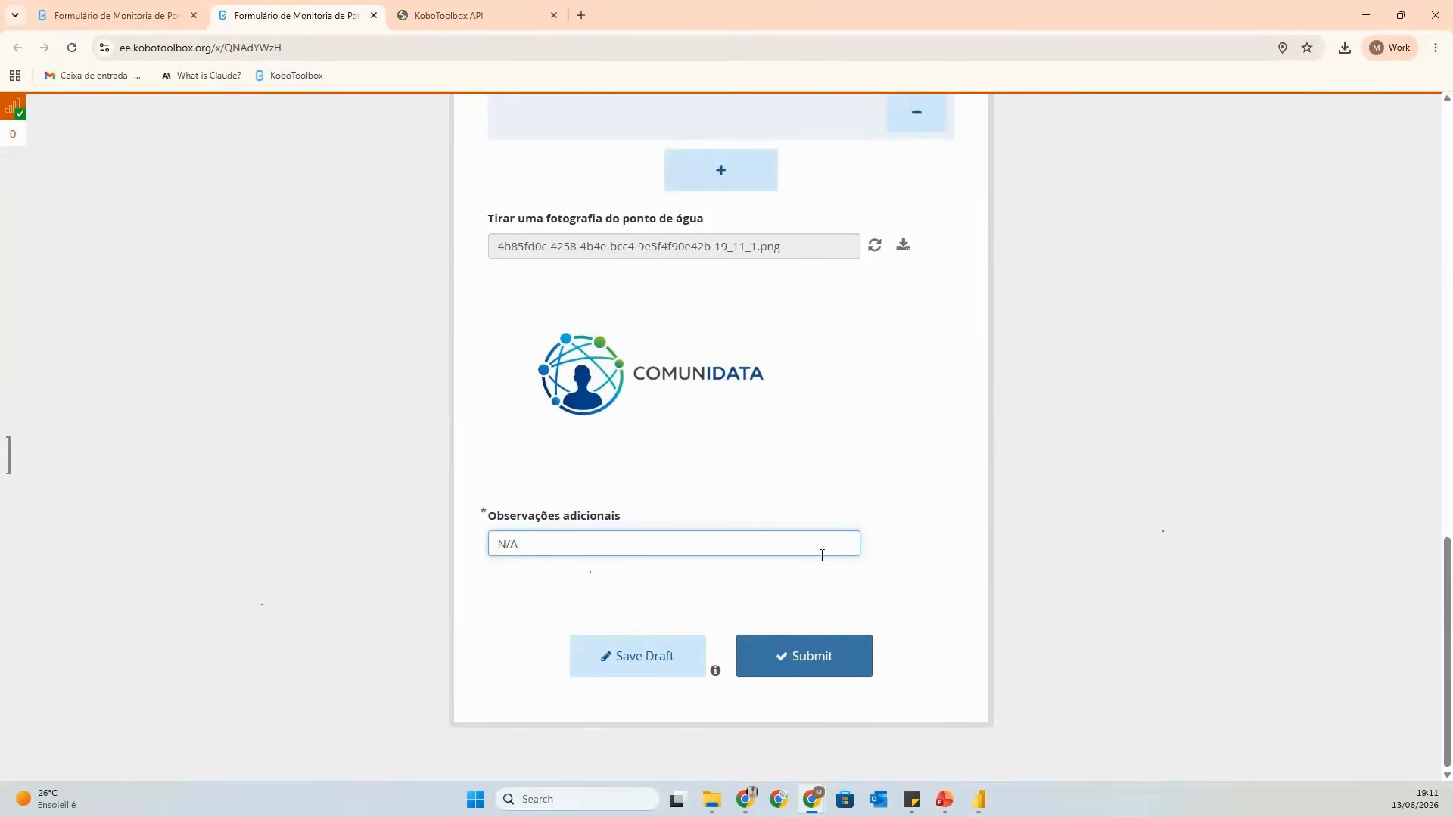
left_click(814, 665)
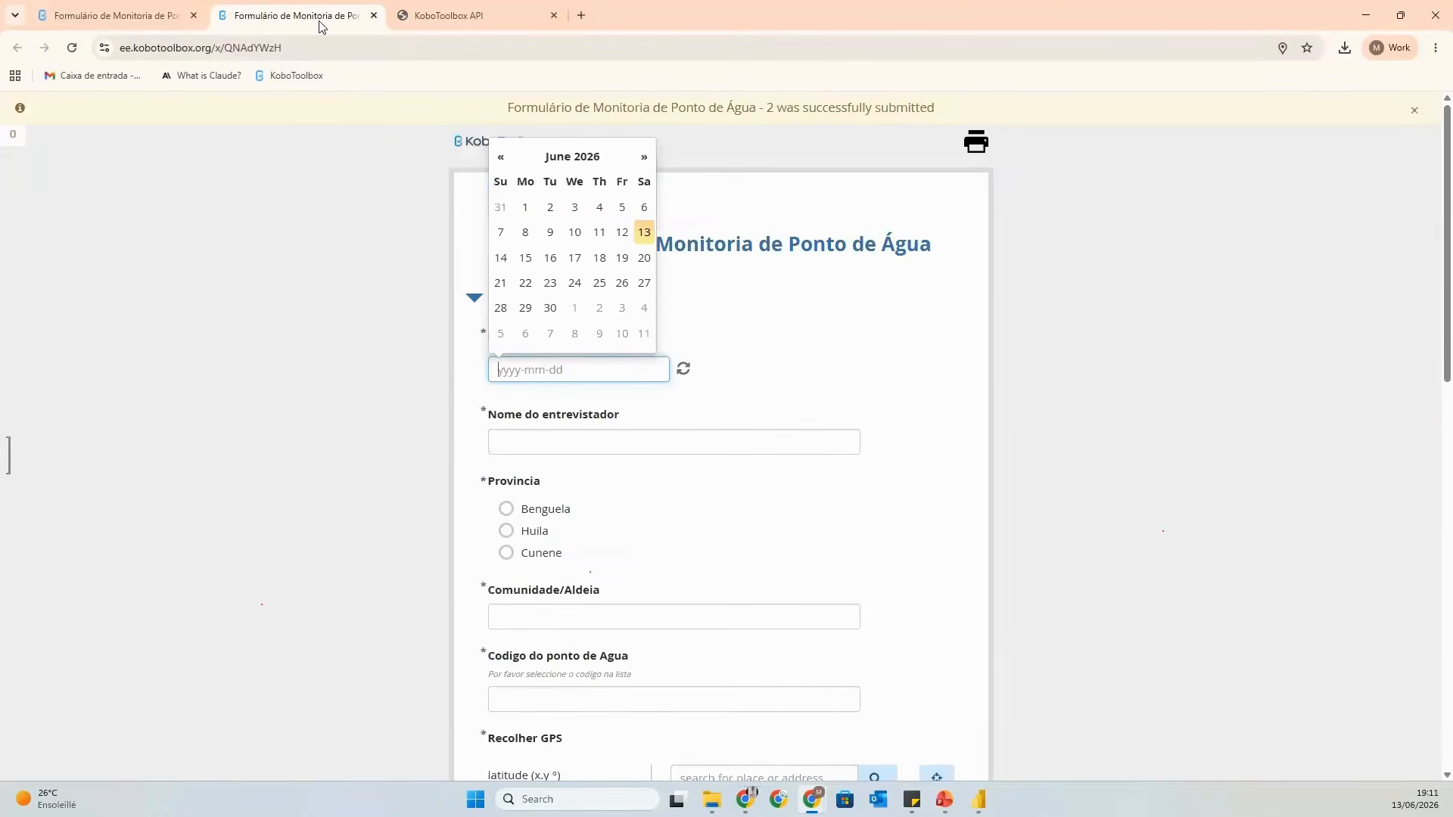
Switch to Power BI Desktop and refresh the report data to load the new form submission.
left_click(981, 796)
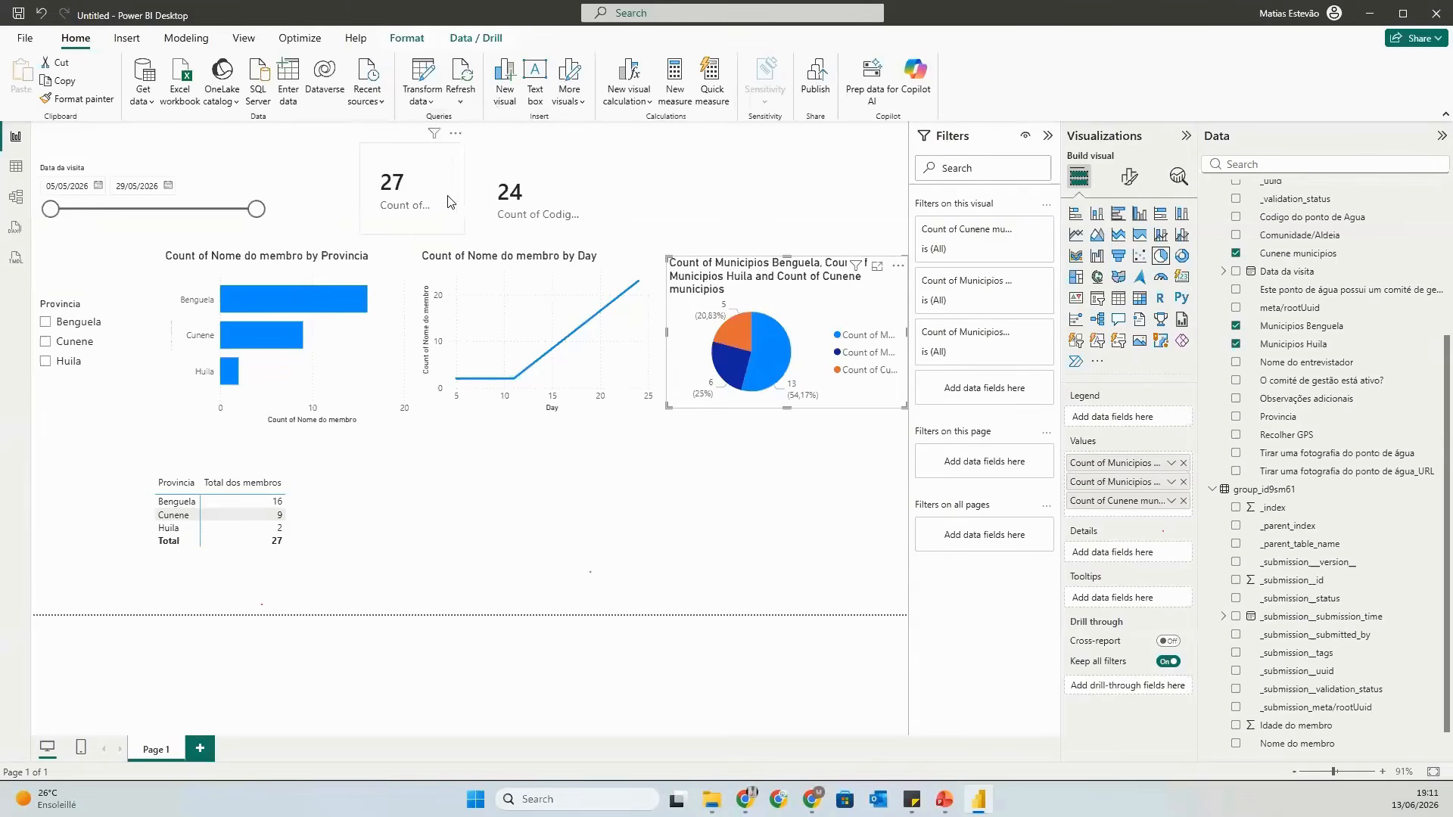
left_click(463, 79)
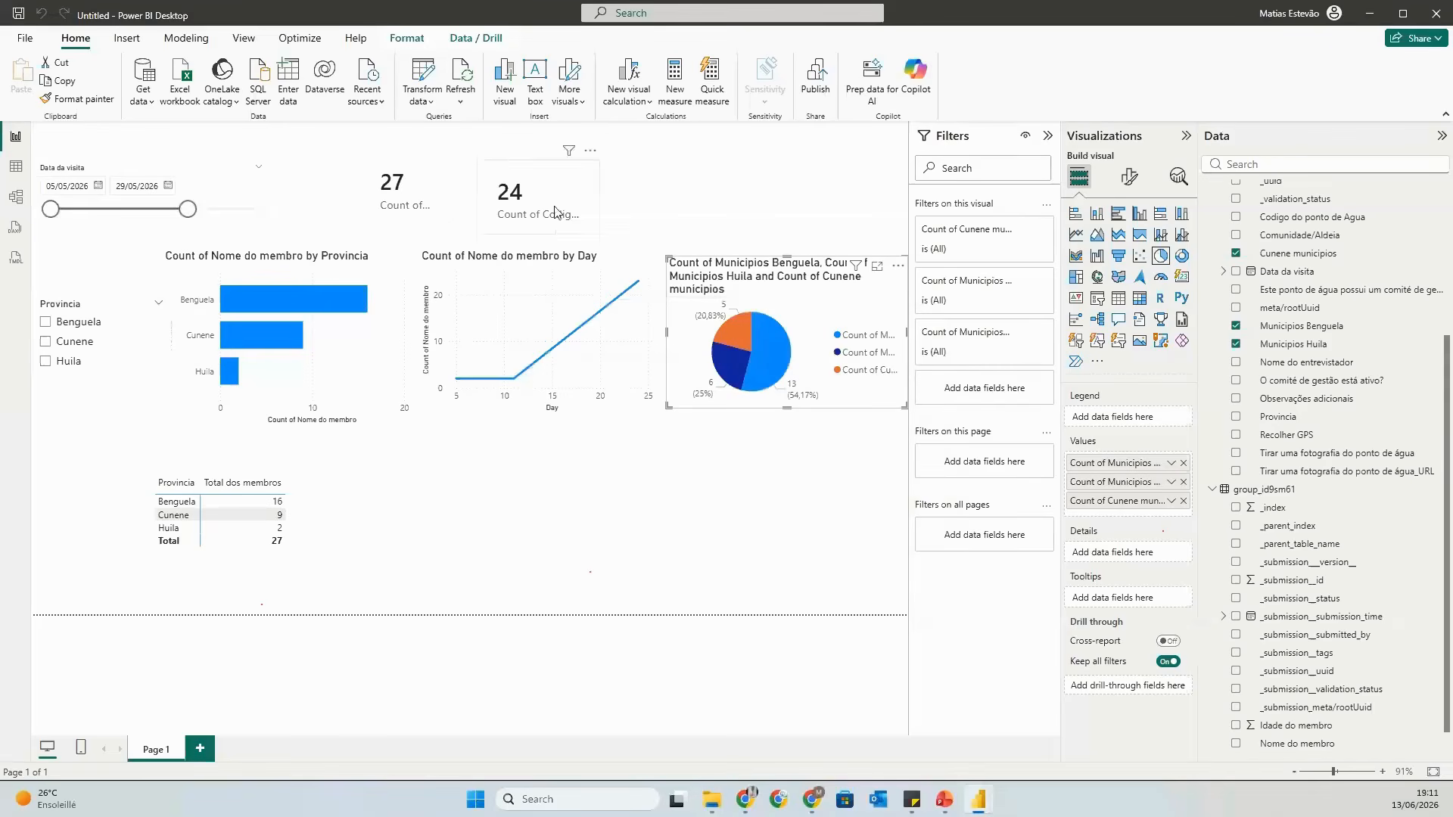
left_click(460, 78)
left_click(458, 73)
mouse_move(746, 799)
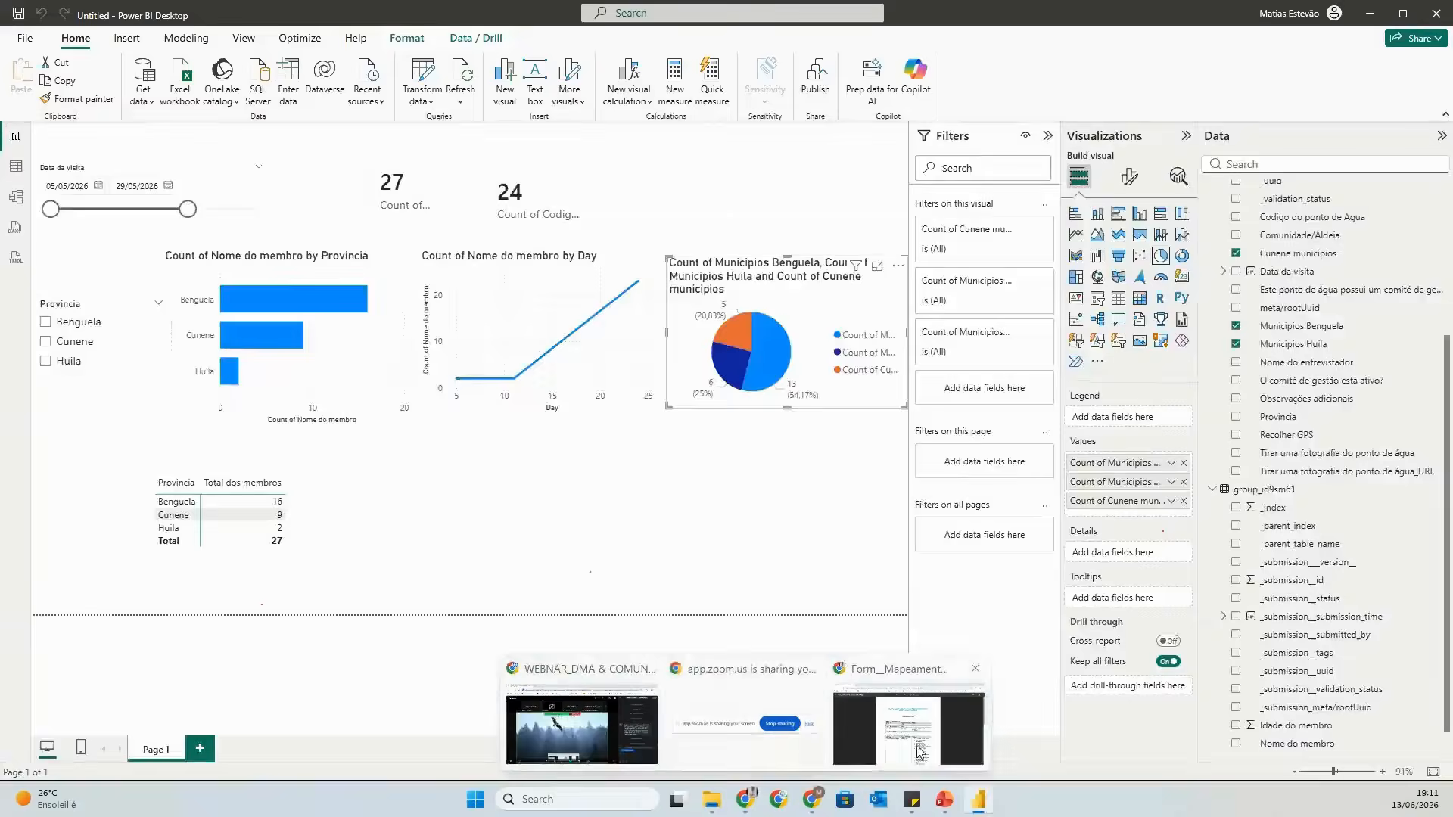
left_click(908, 715)
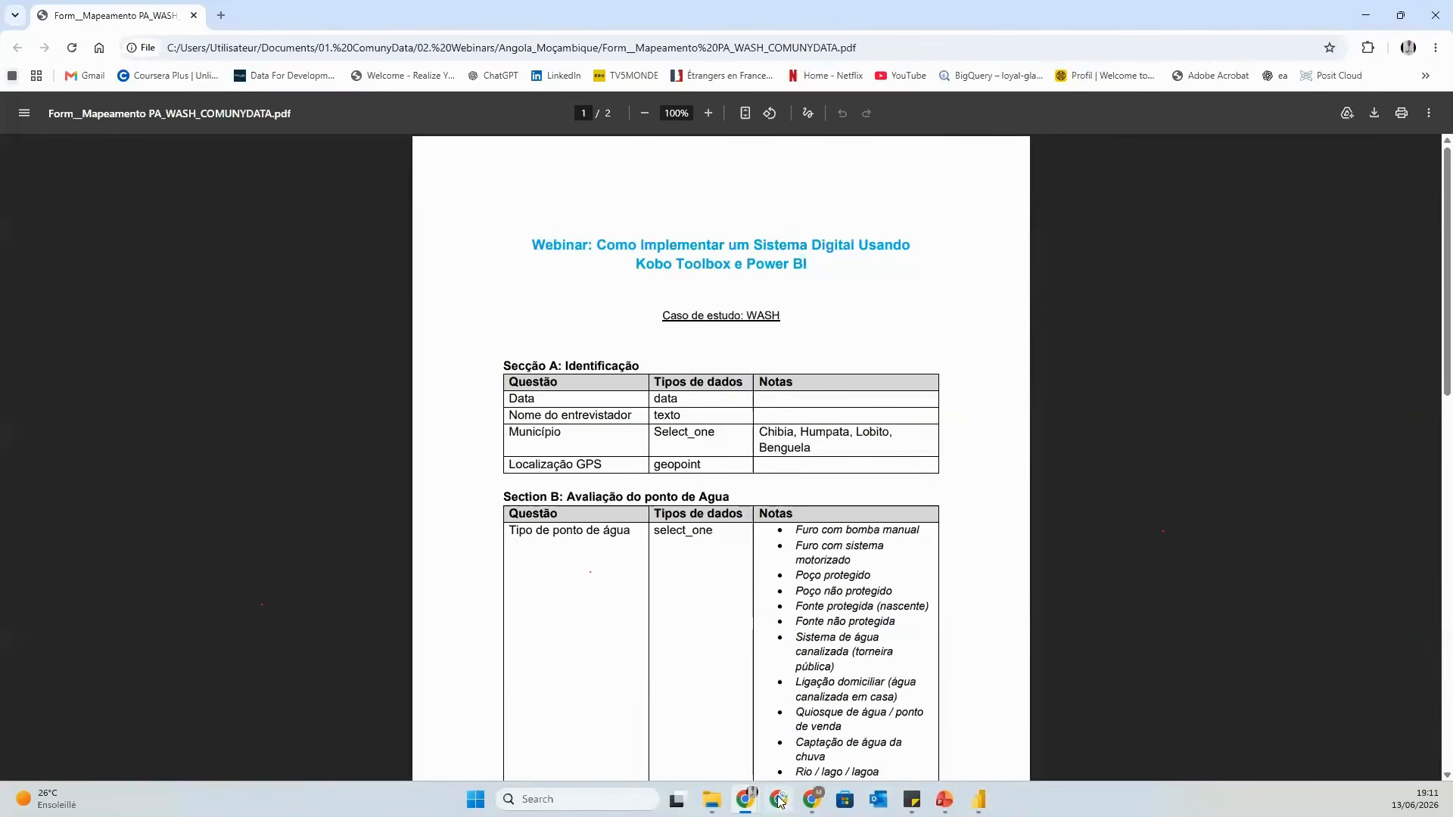
mouse_move(745, 799)
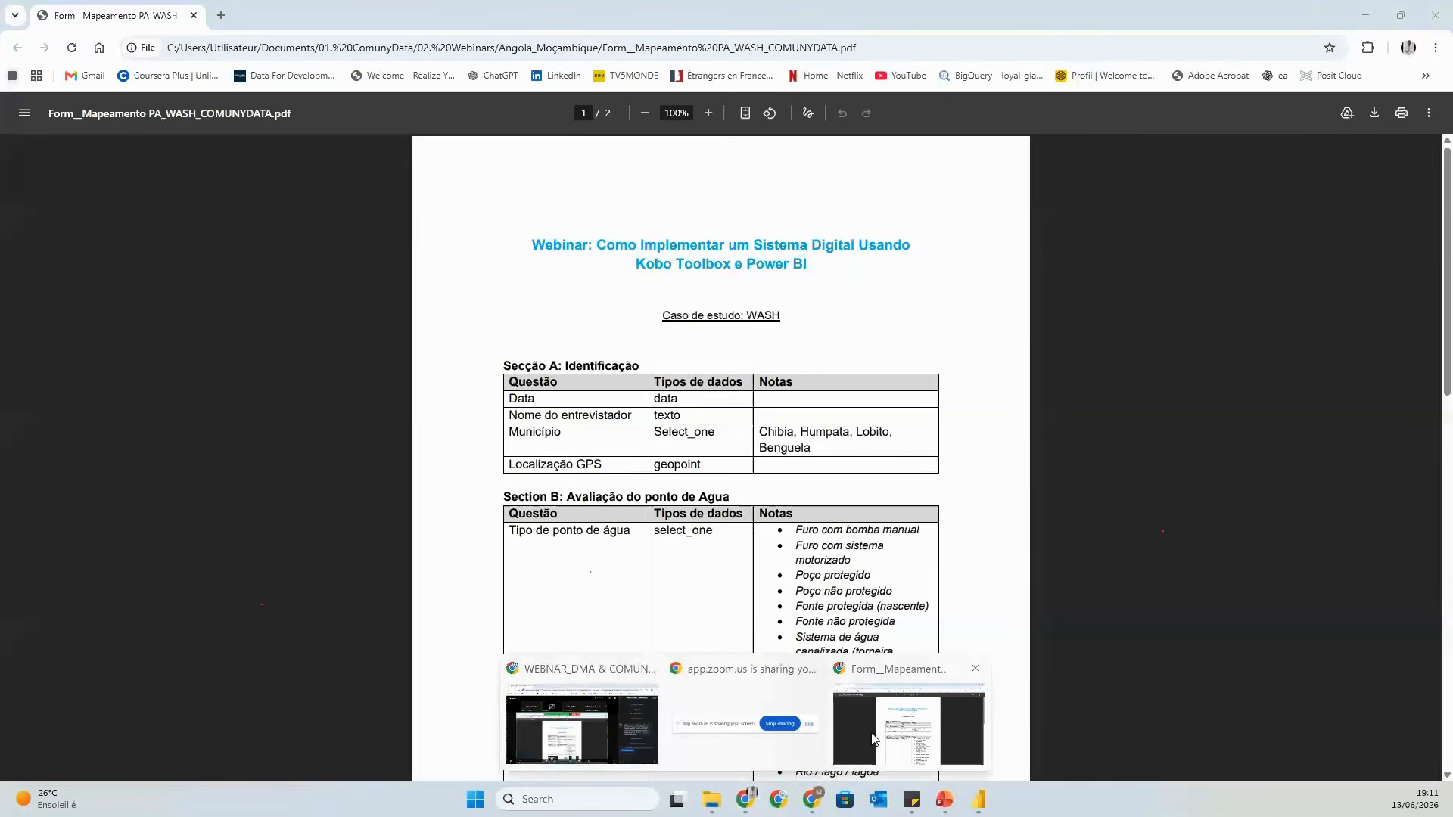
left_click(873, 734)
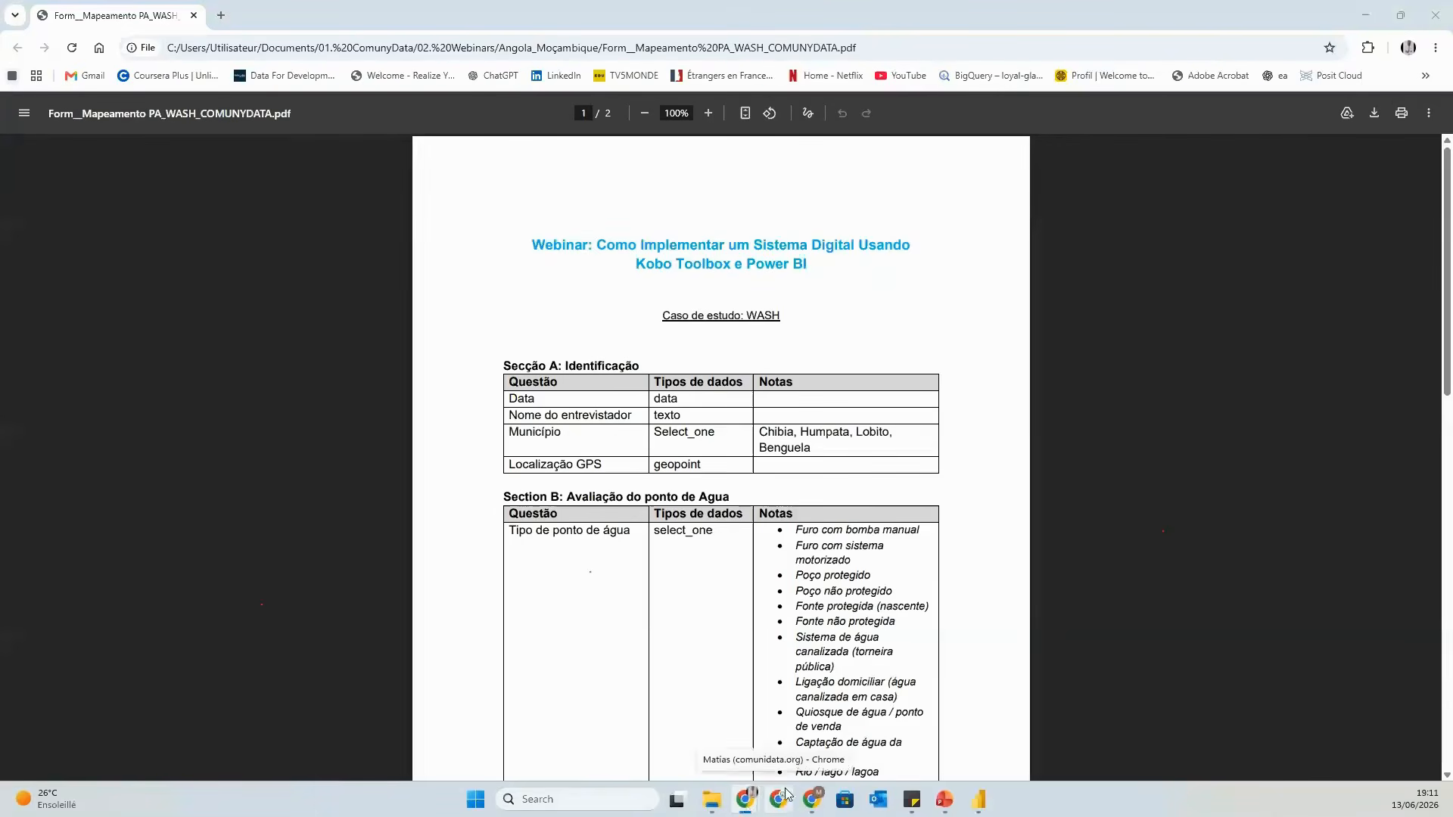
Switch to KoboToolbox in Chrome, close the data entry form and check the monitoring form's submission count in the project list.
mouse_move(810, 797)
left_click(729, 757)
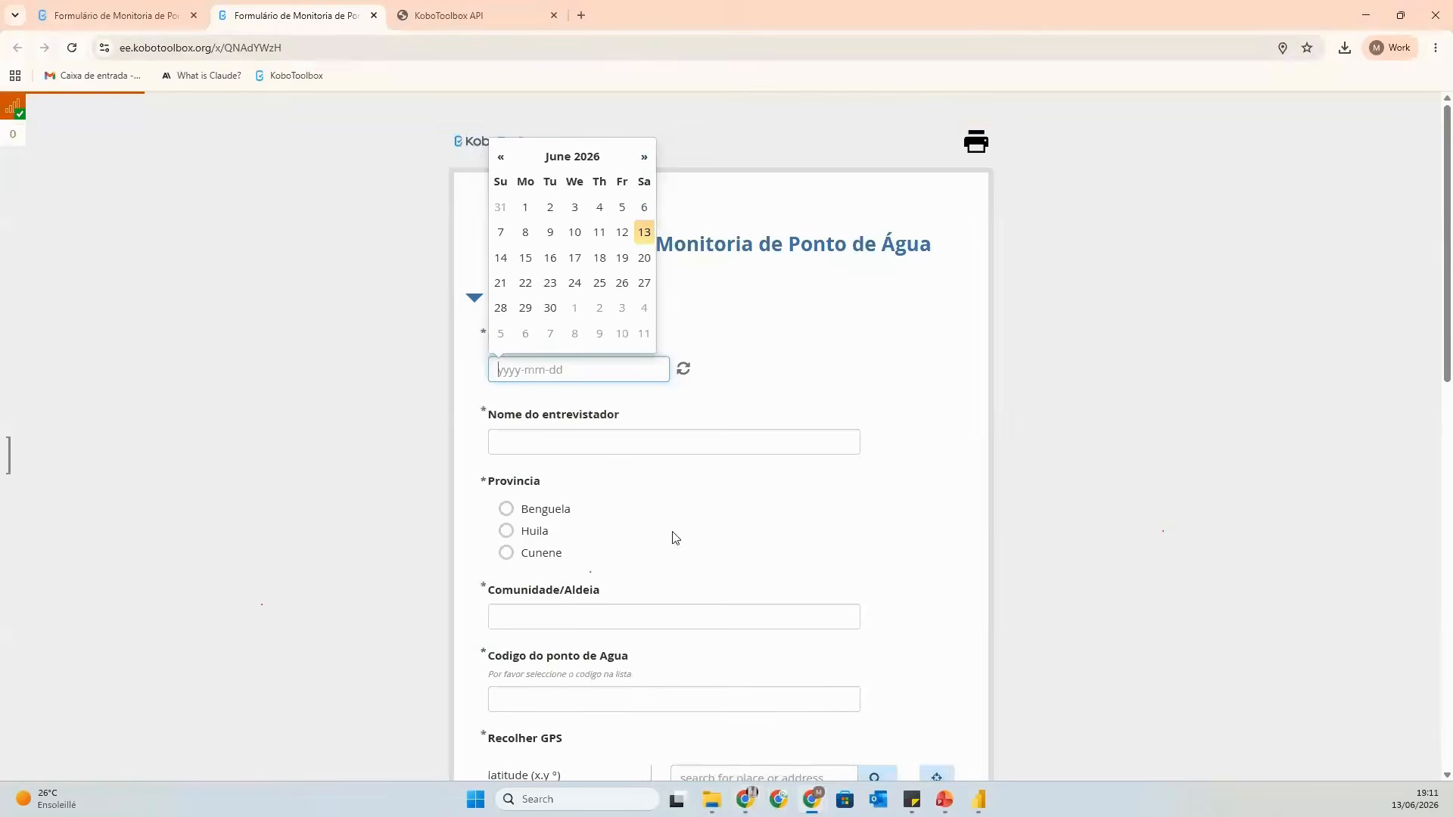
left_click(374, 15)
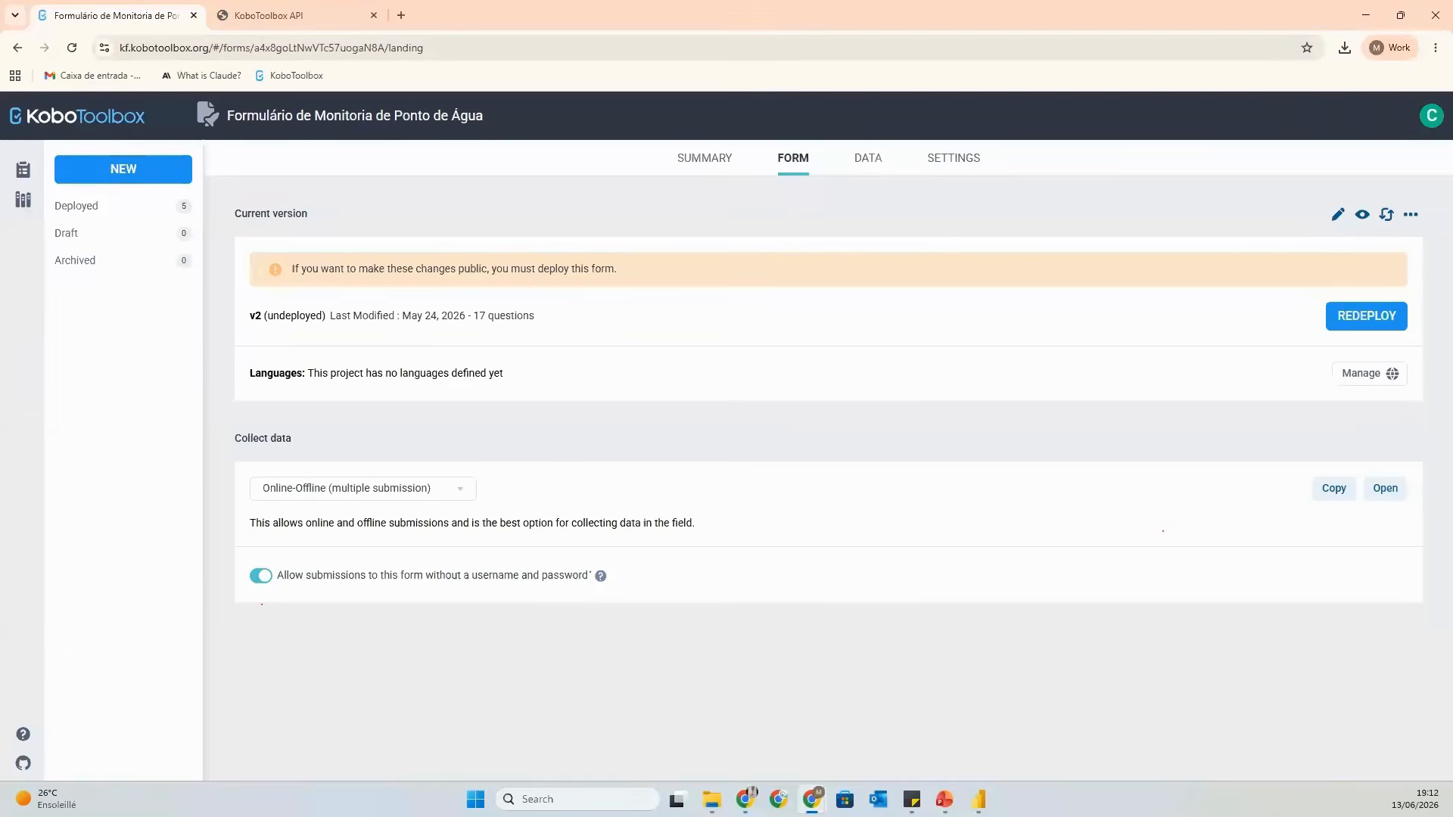
left_click(76, 115)
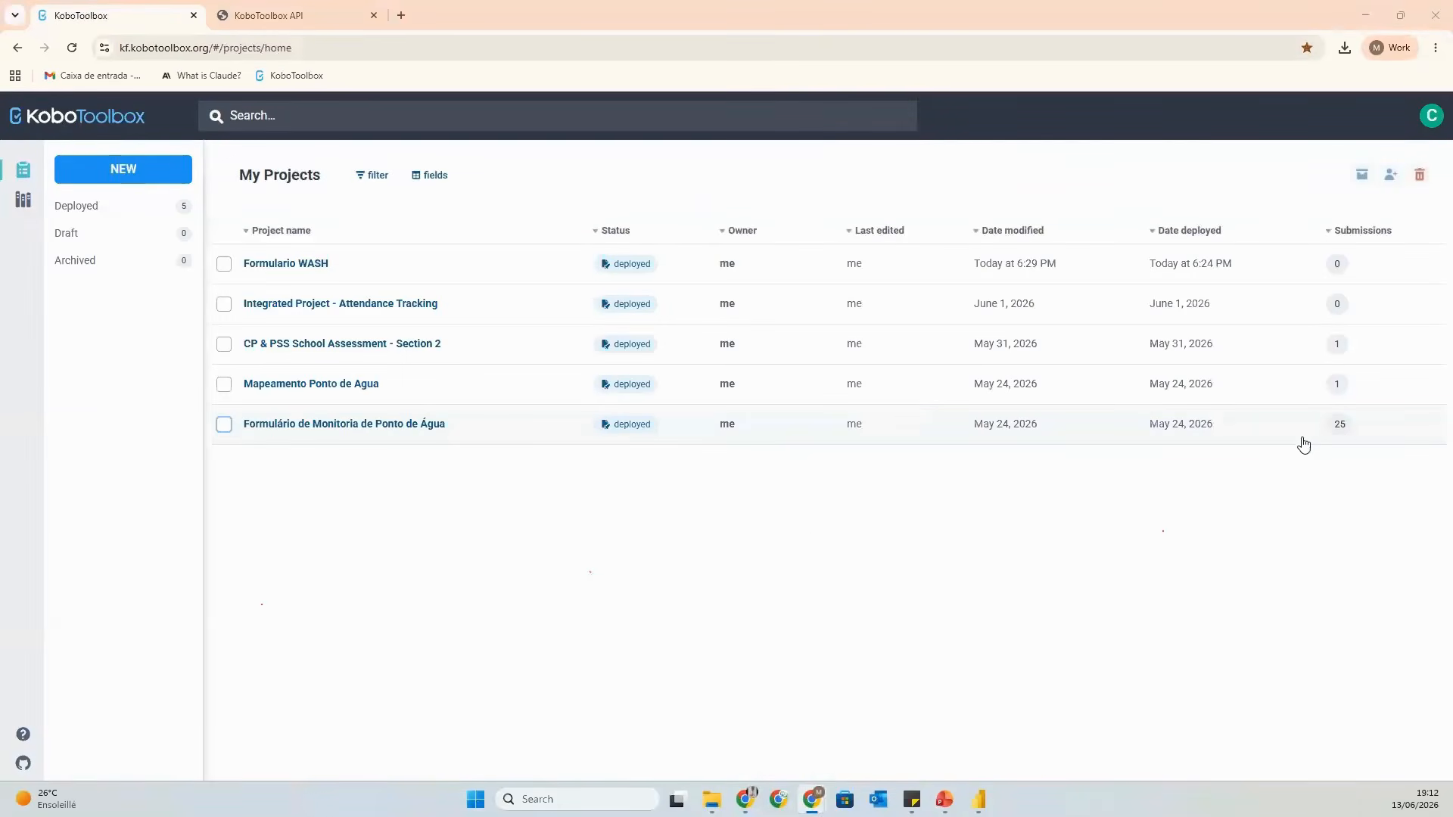
Switch back to Power BI Desktop, refresh the report data again and display the signed-in account's details.
key("alt+Tab")
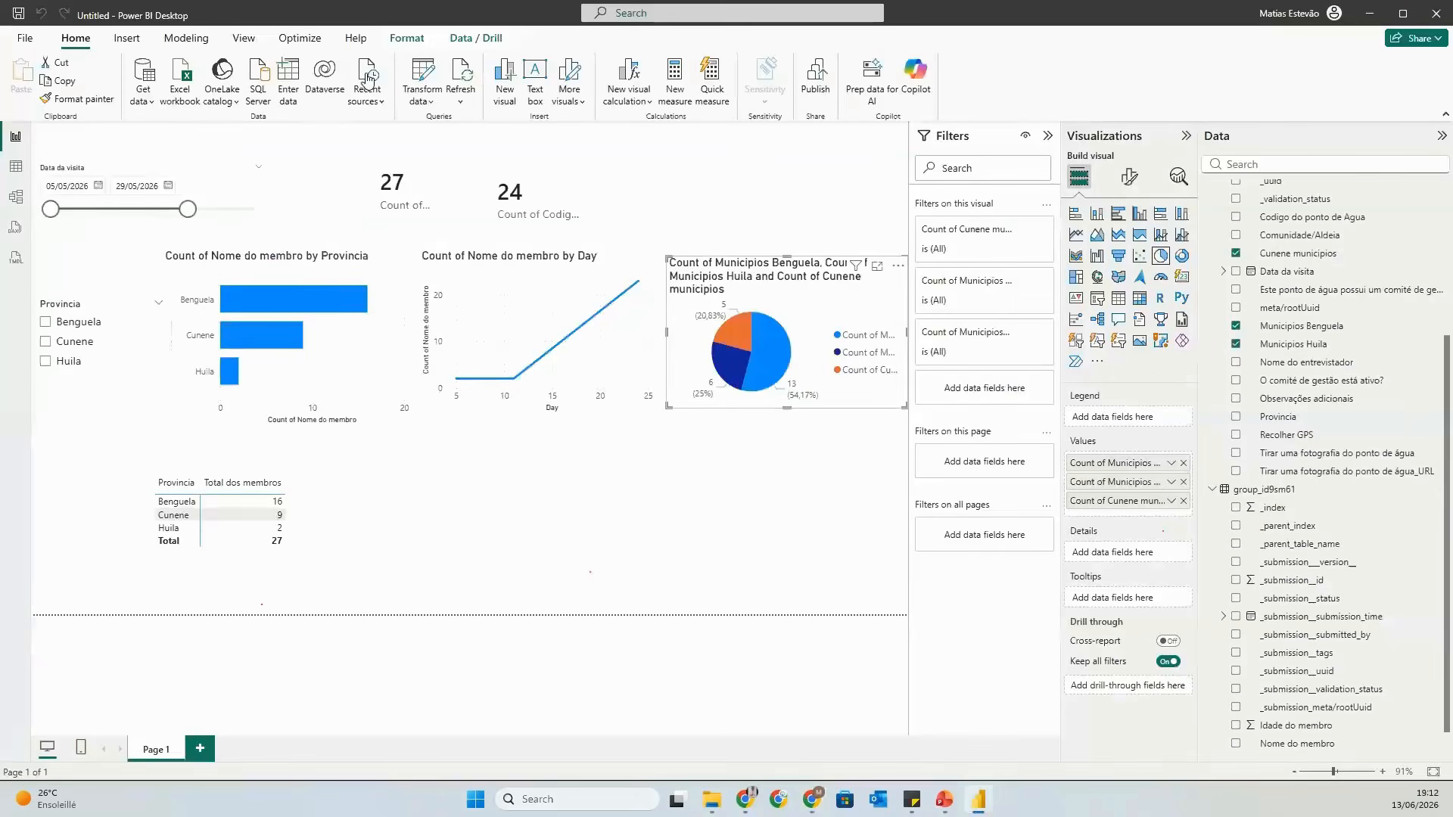
left_click(455, 88)
left_click(1299, 13)
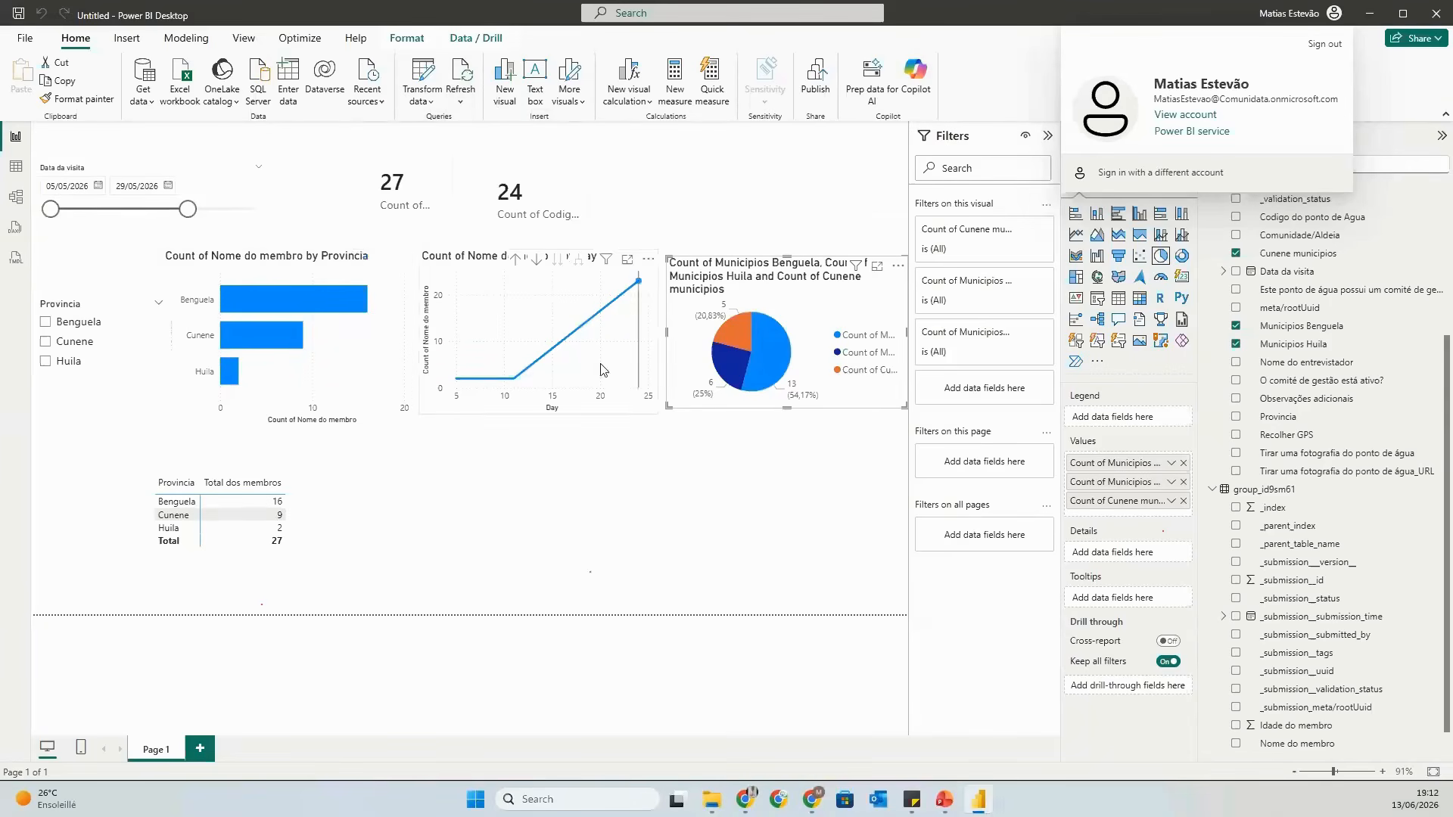
Narrow the line chart of members by day and shorten the bar chart of members by Provincia.
left_click(602, 413)
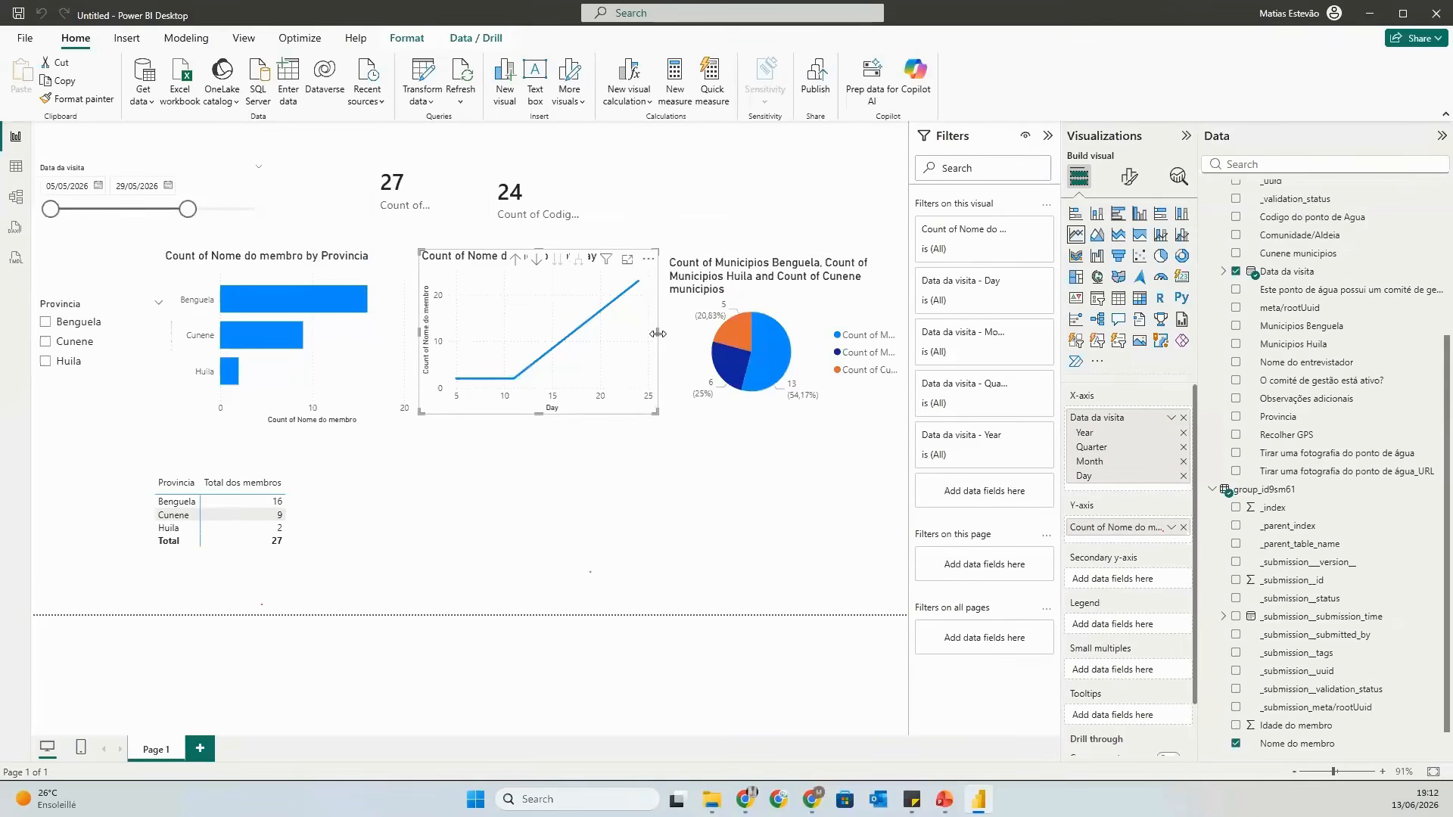
left_click_drag(656, 338, 610, 346)
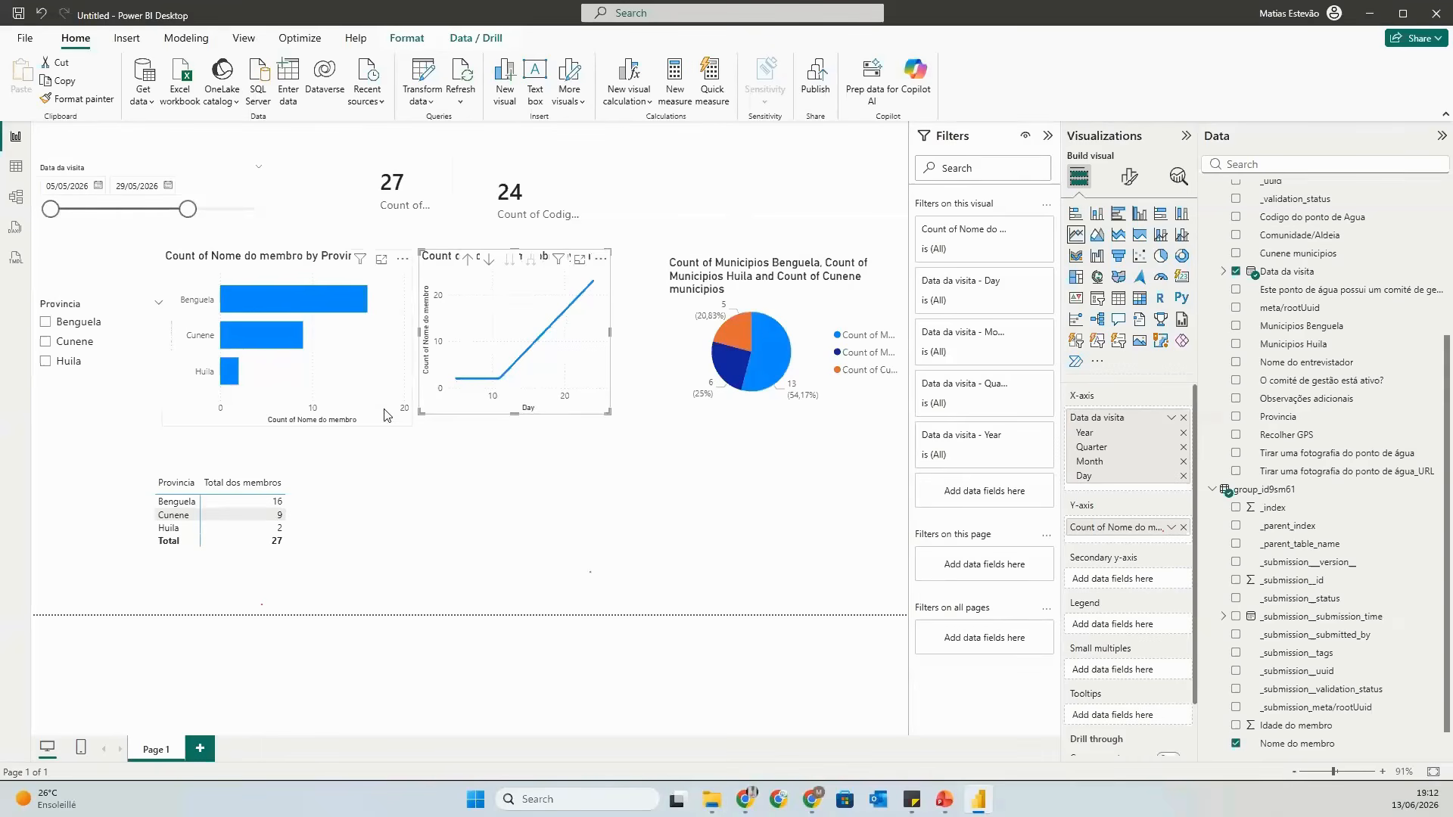
left_click(302, 423)
left_click_drag(301, 425, 292, 396)
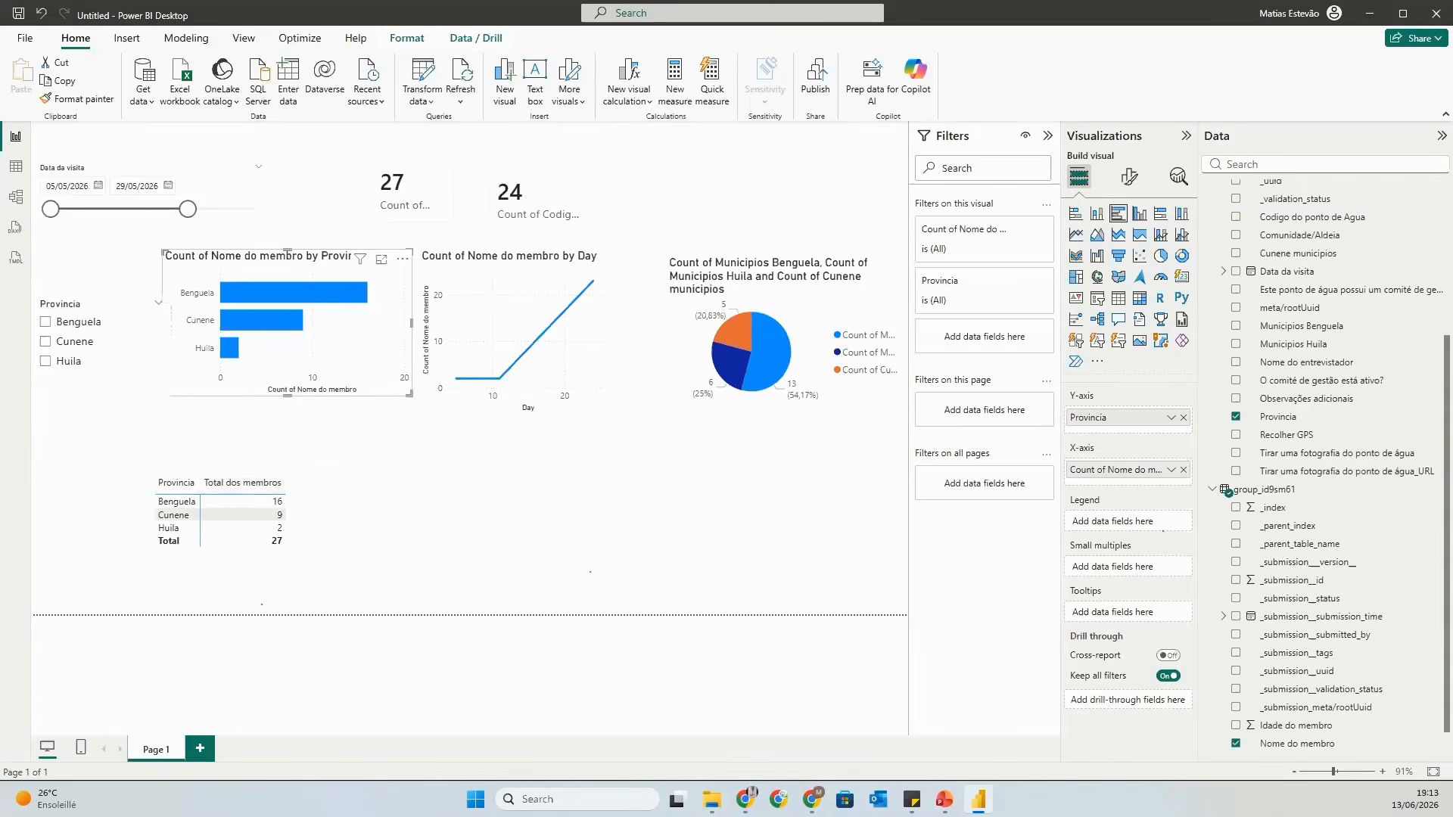
Switch to File Explorer and look in the 02. Webinars folder above Angola_Moçambique.
key("alt+Tab")
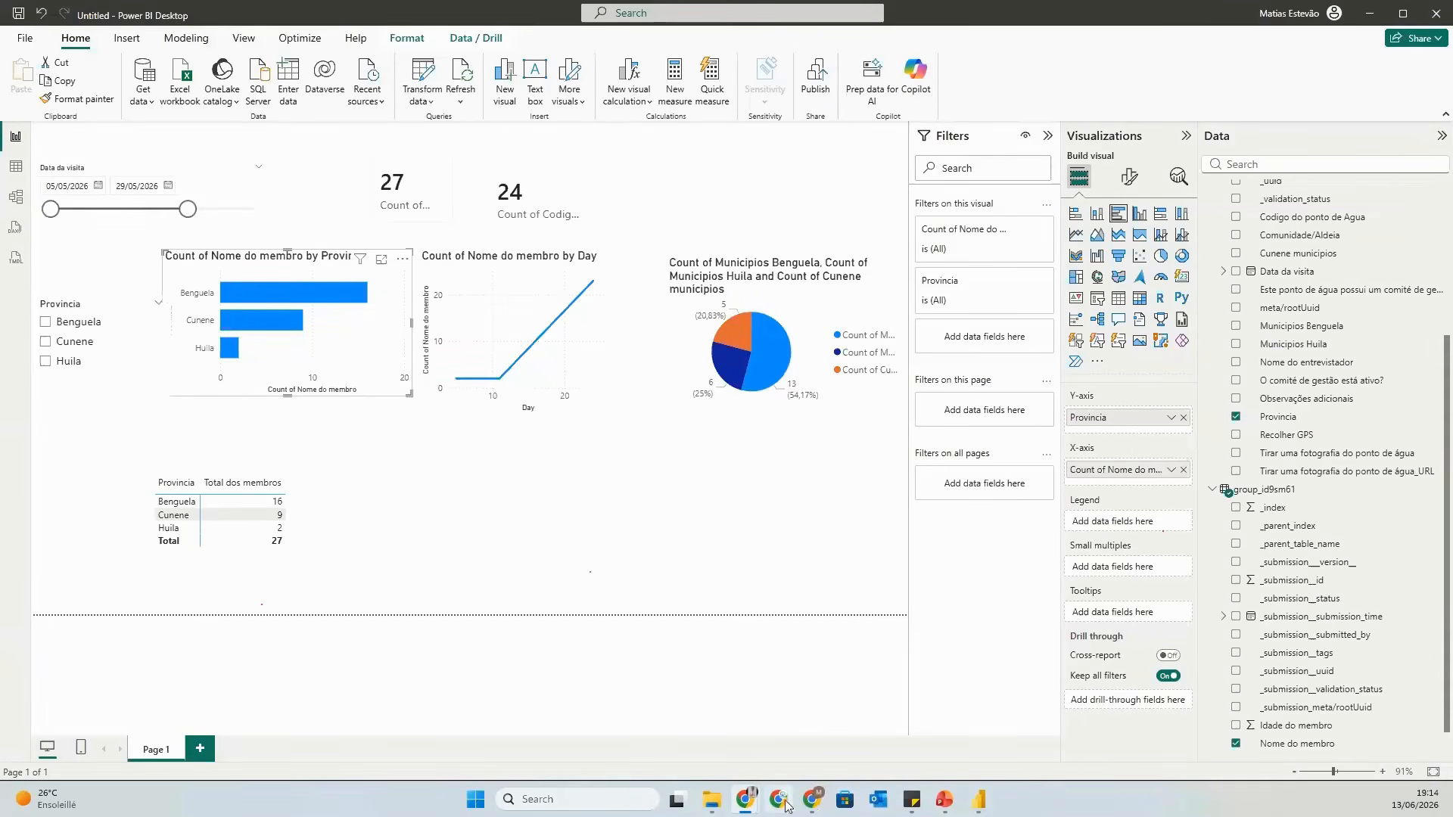
mouse_move(712, 800)
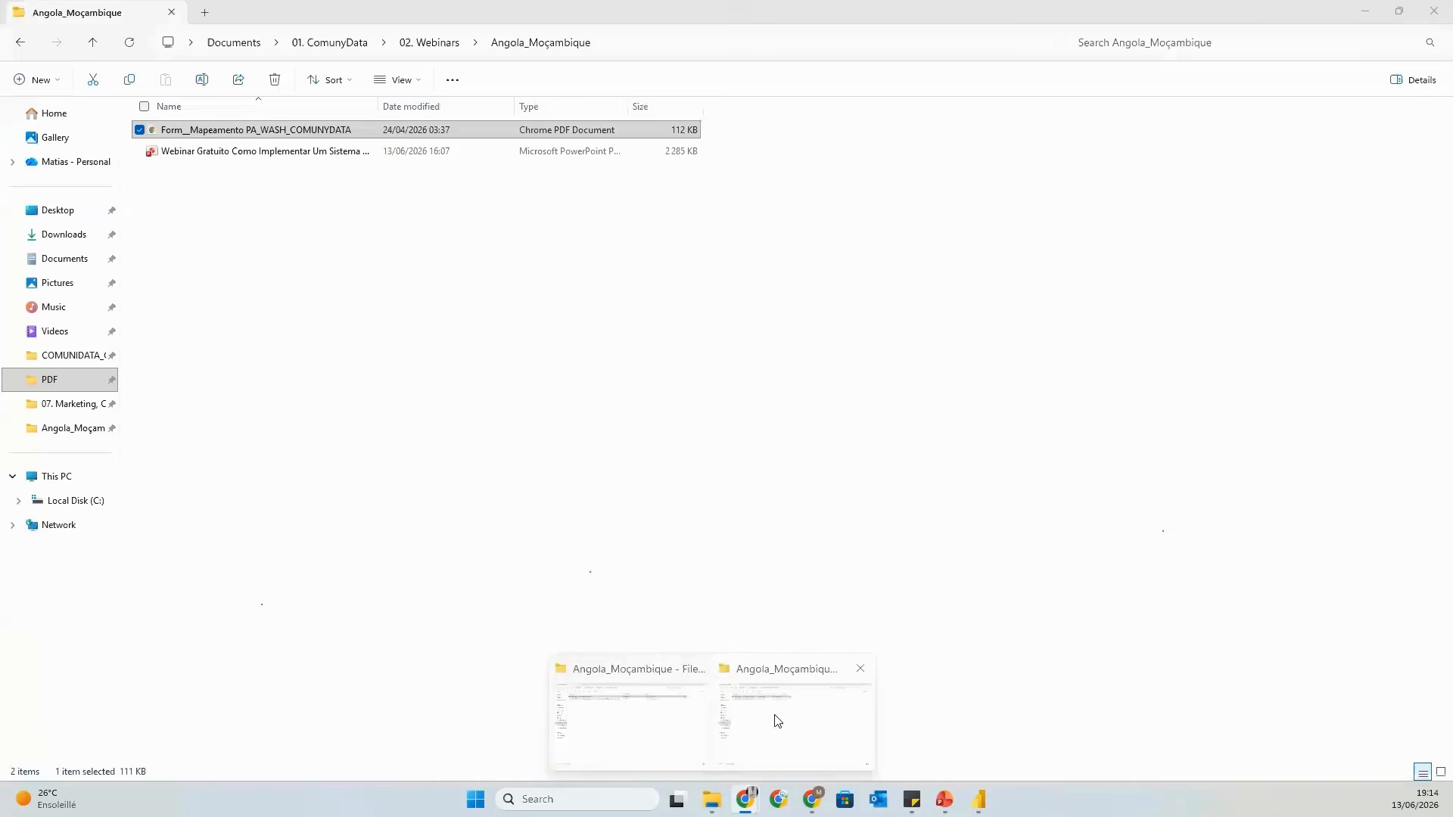
left_click(778, 721)
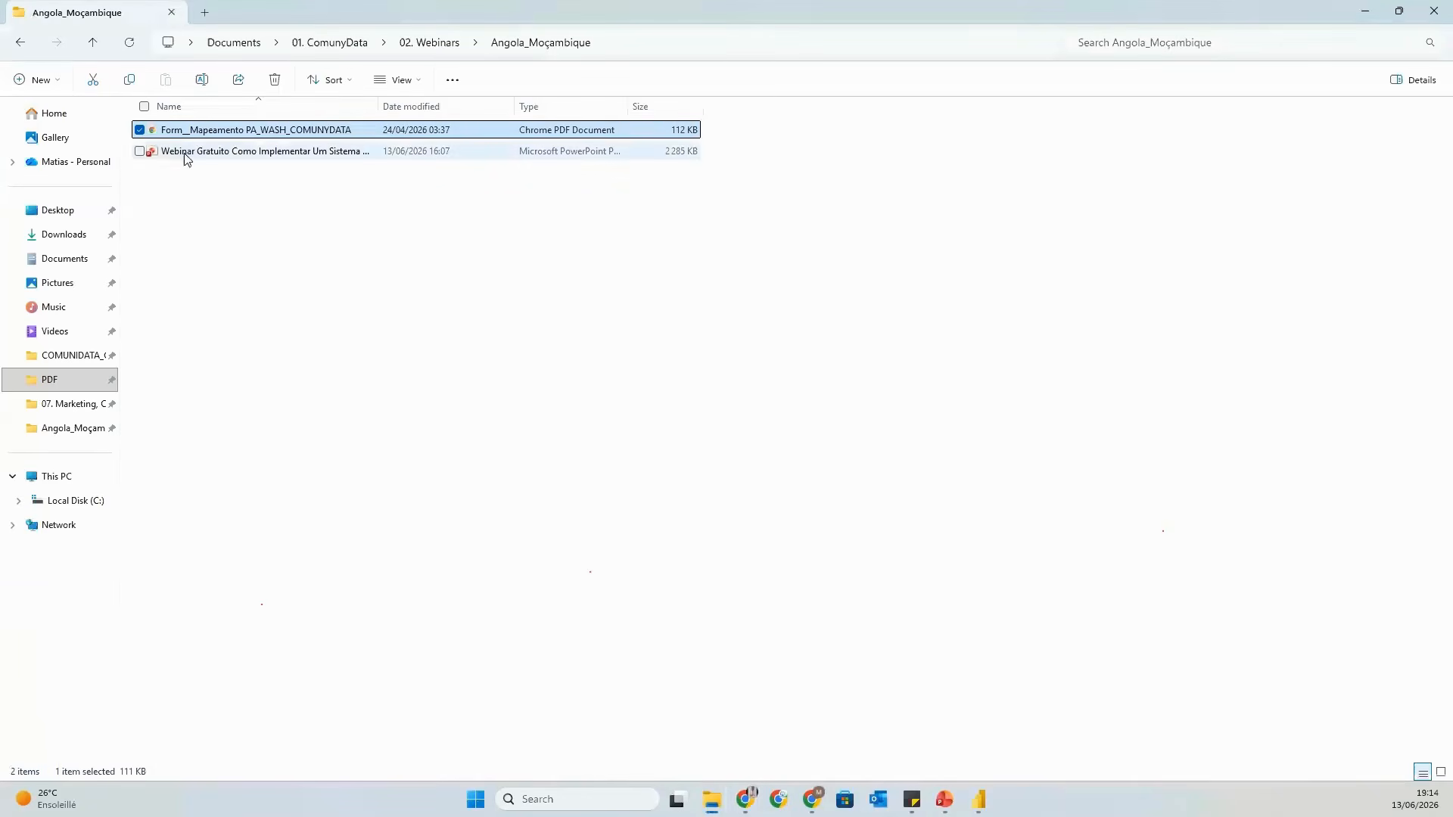
left_click(444, 45)
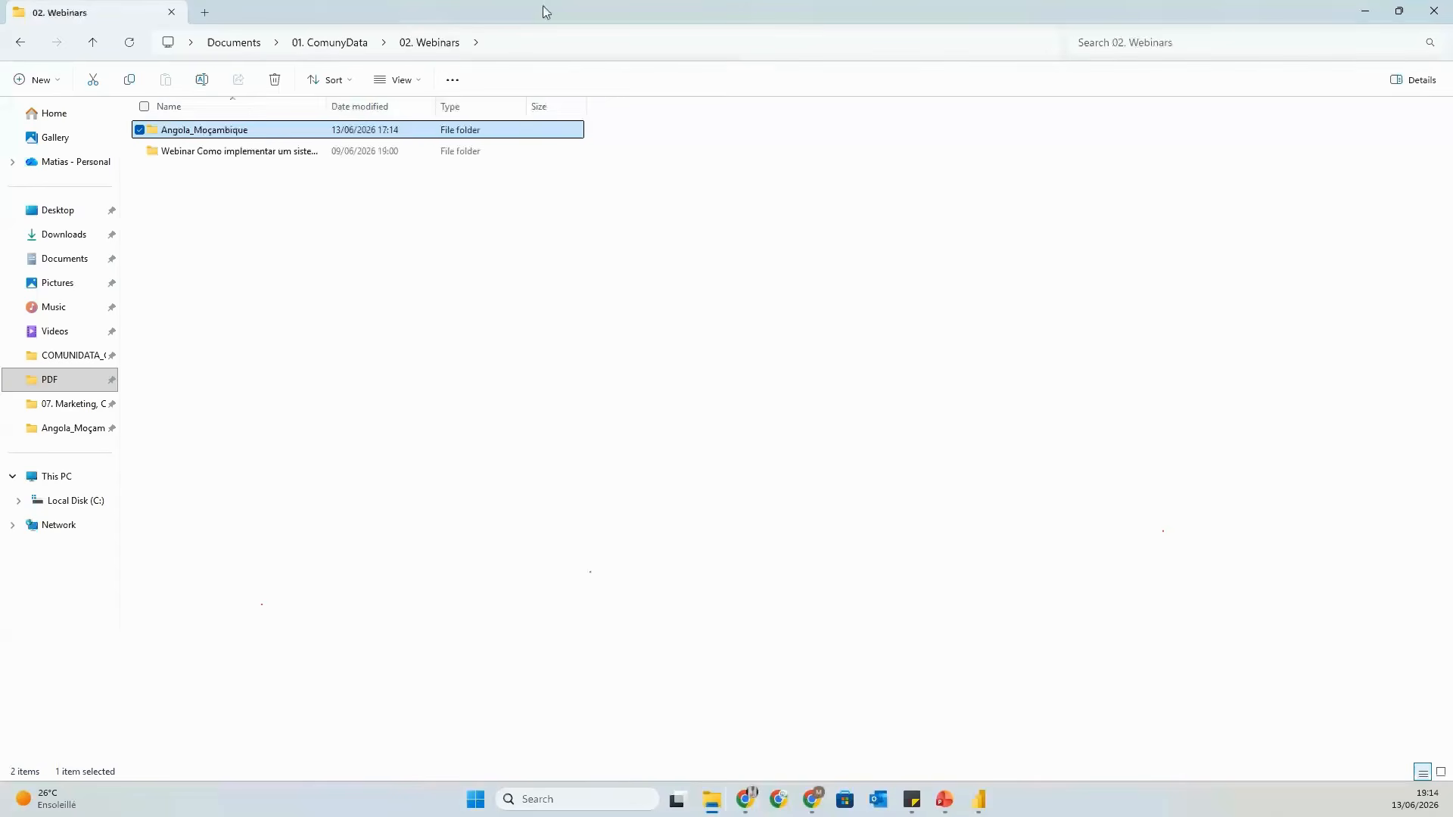
Return to Power BI Desktop and refresh the report data once more.
left_click_drag(546, 12, 190, 816)
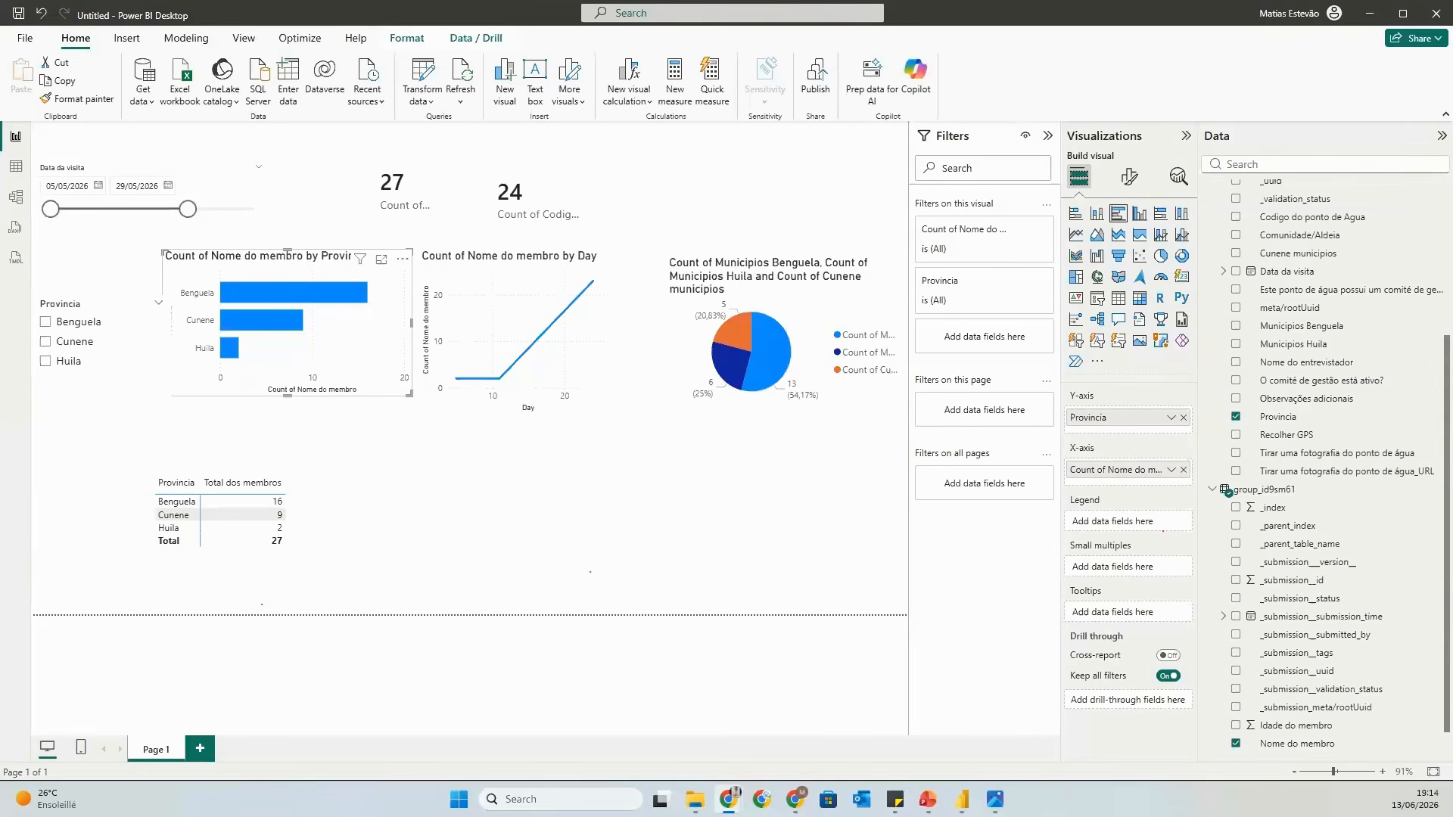
left_click(461, 76)
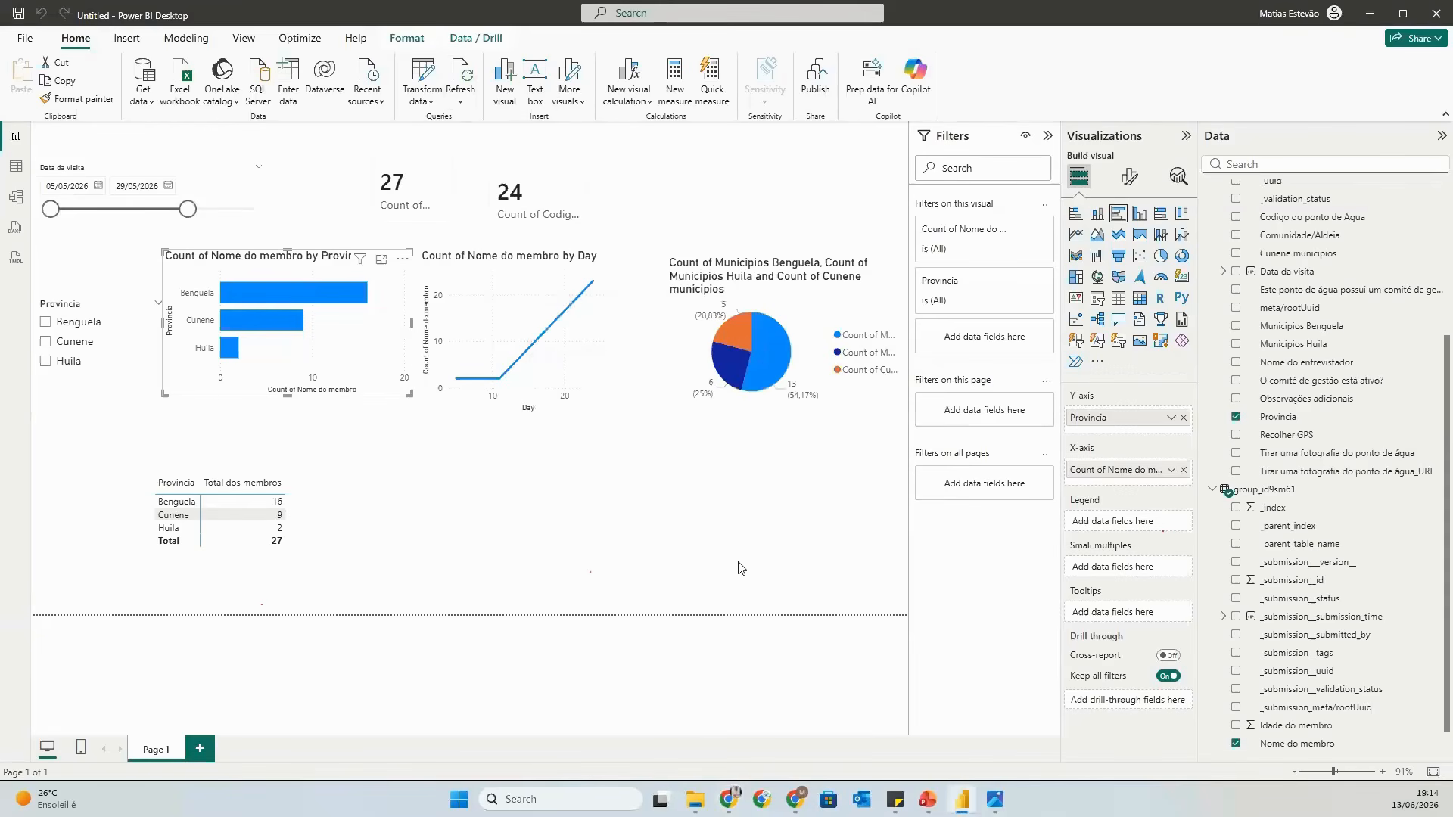
mouse_move(732, 801)
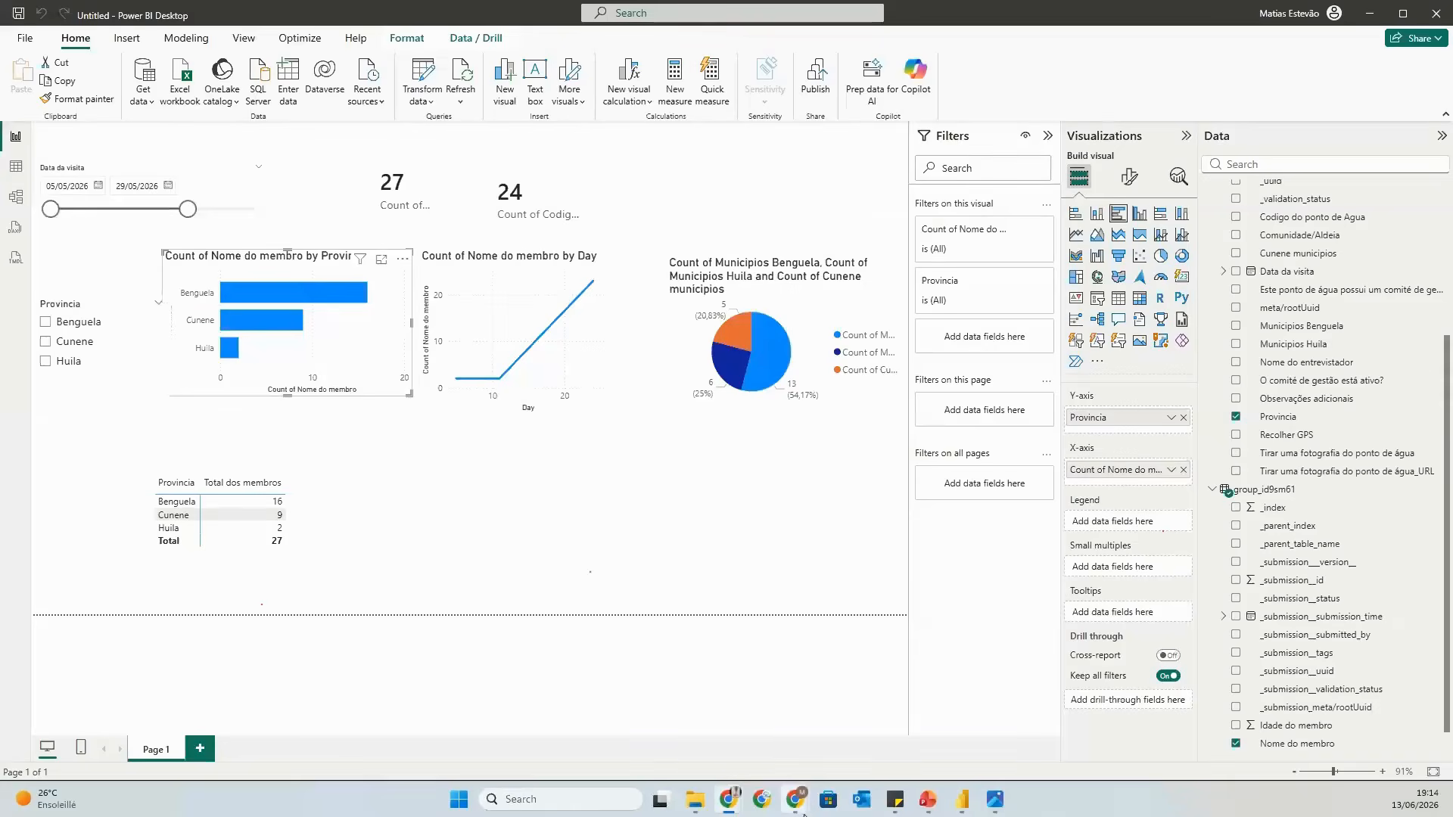
Switch to KoboToolbox in Chrome and open the summary of the project Formulário de Monitoria de Ponto de Água.
mouse_move(795, 800)
left_click(784, 731)
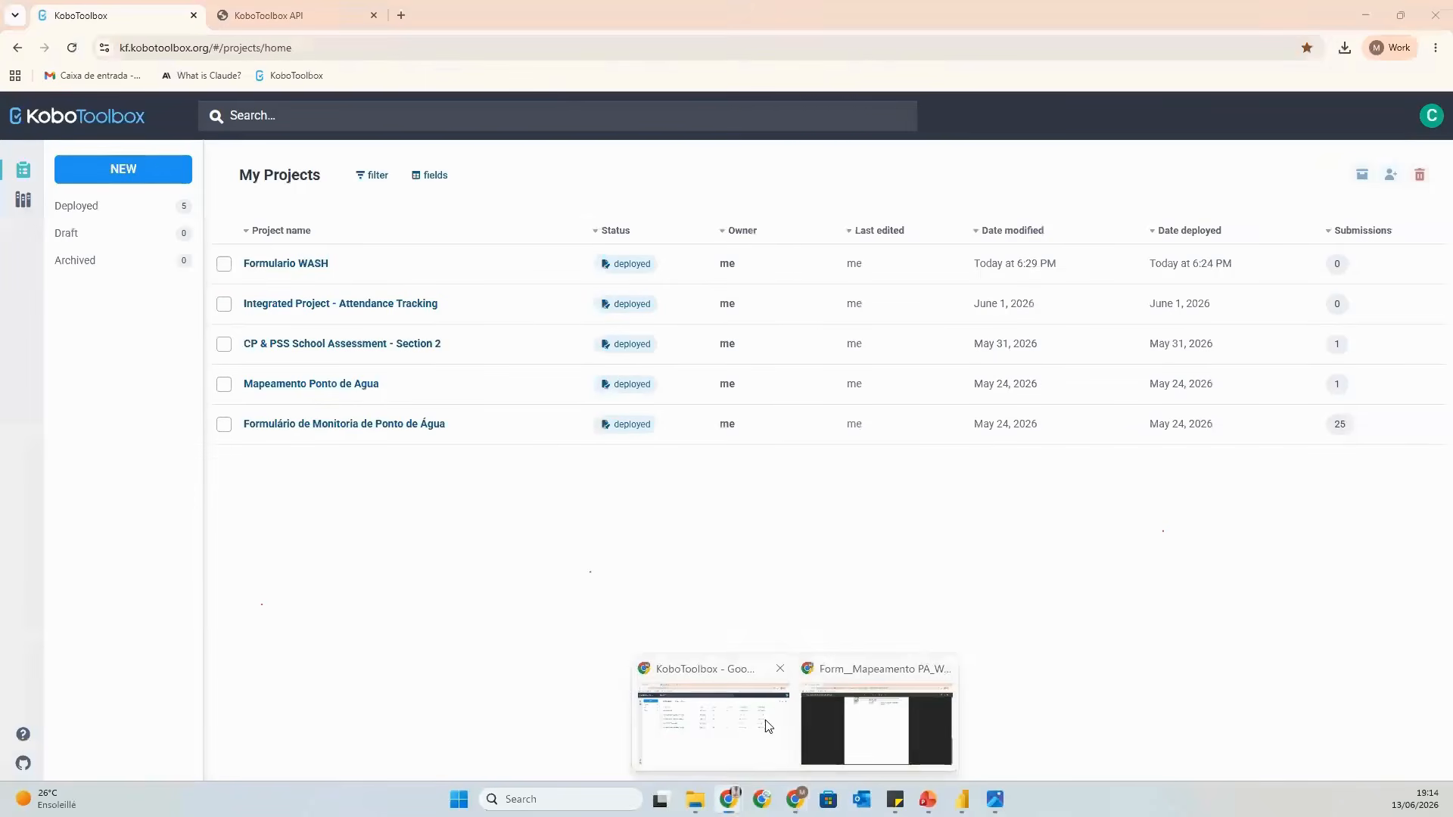
left_click(359, 426)
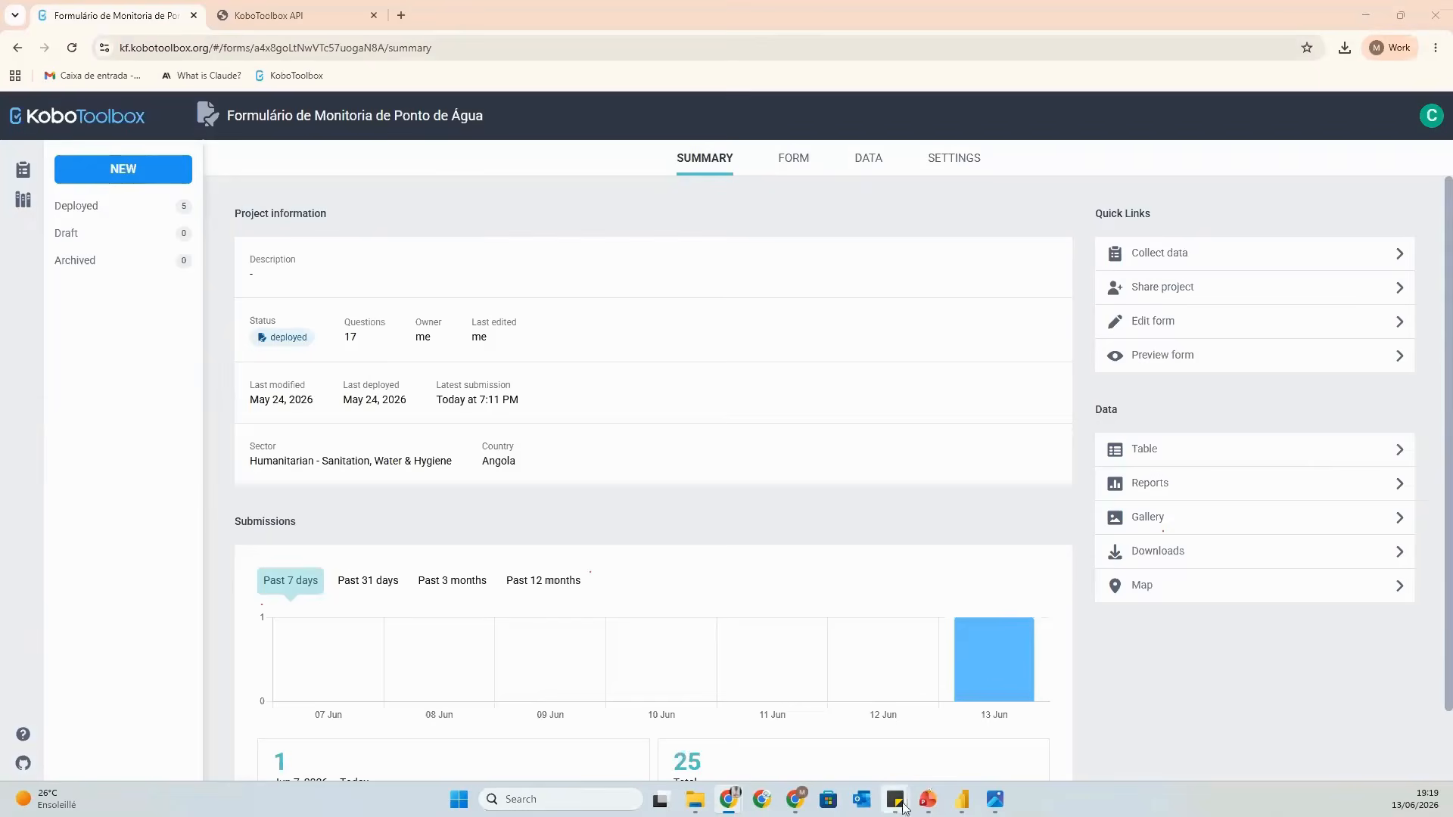
mouse_move(905, 808)
left_click(969, 697)
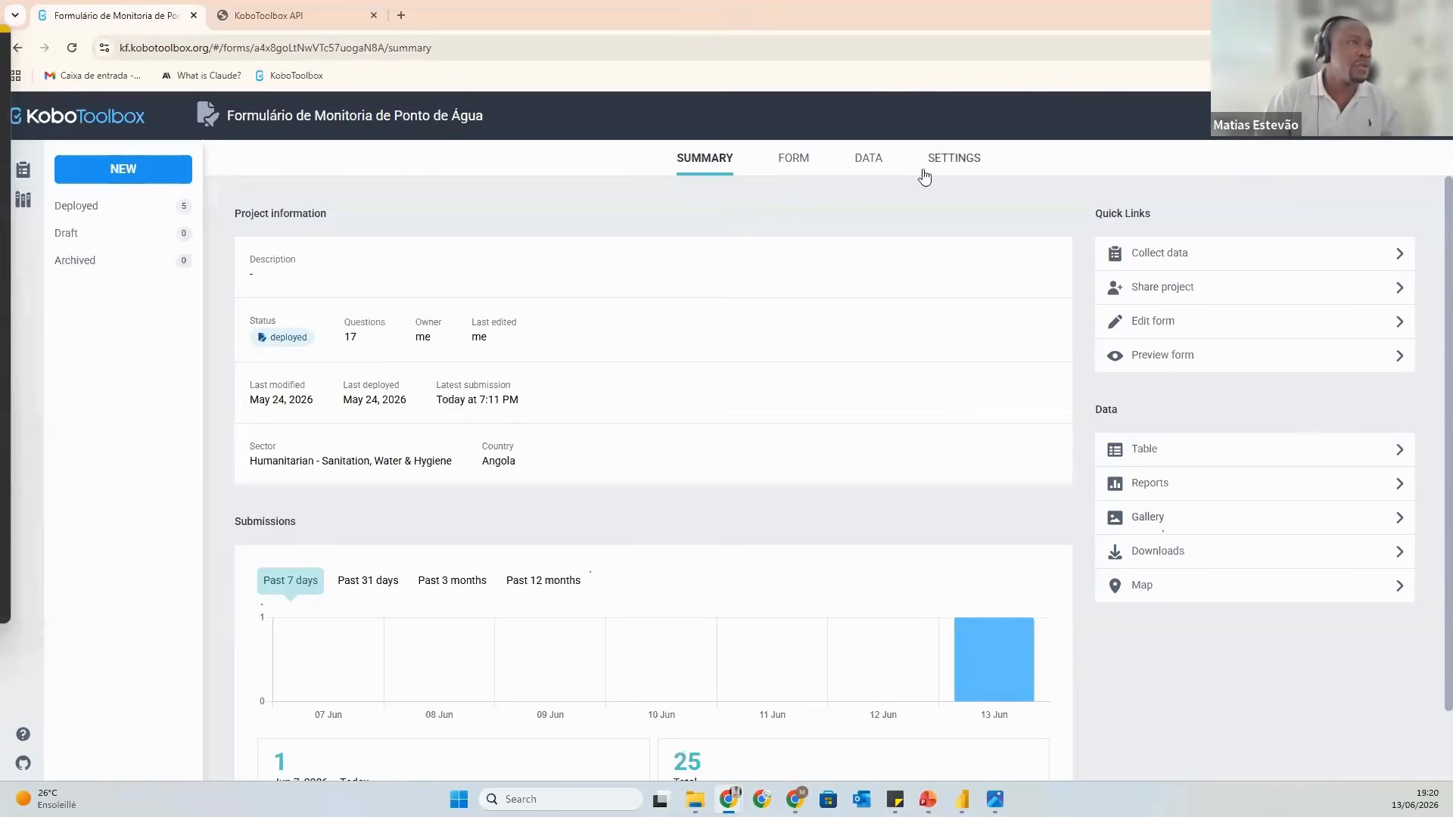
Display the project's submissions table, check the export-settings API page with the data_url_xlsx link and return to the table.
left_click(868, 158)
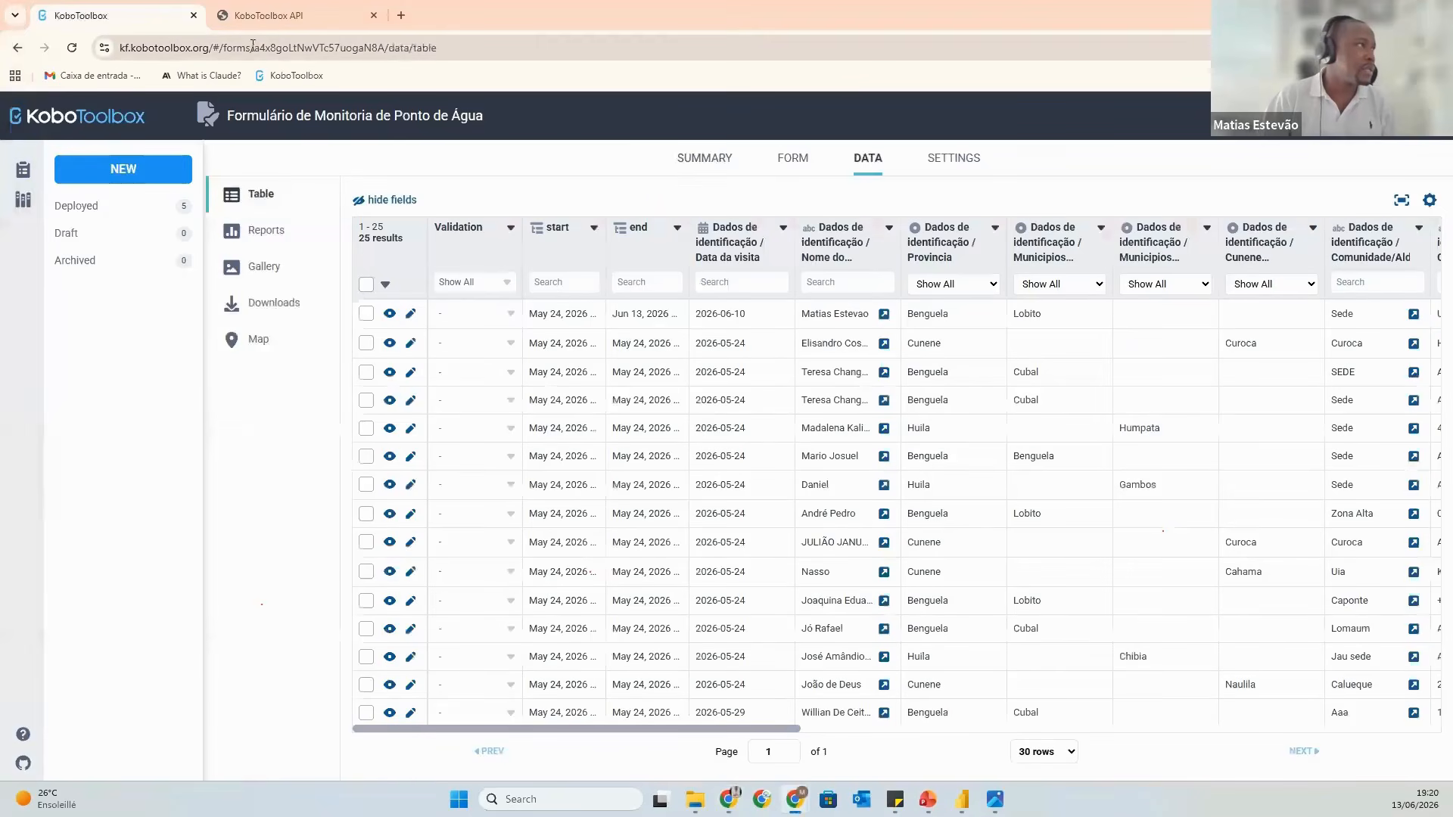
left_click(348, 16)
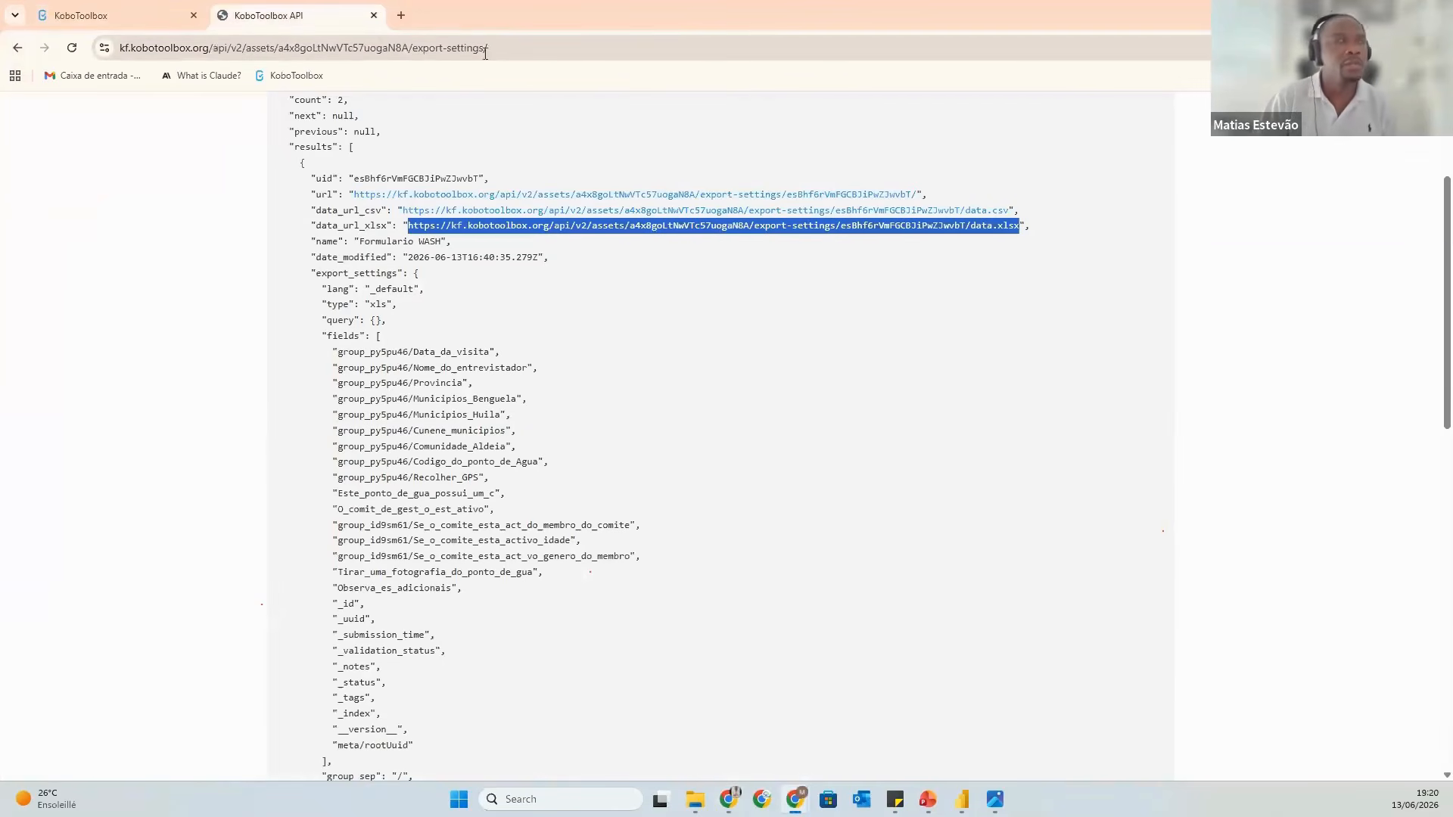
left_click(78, 7)
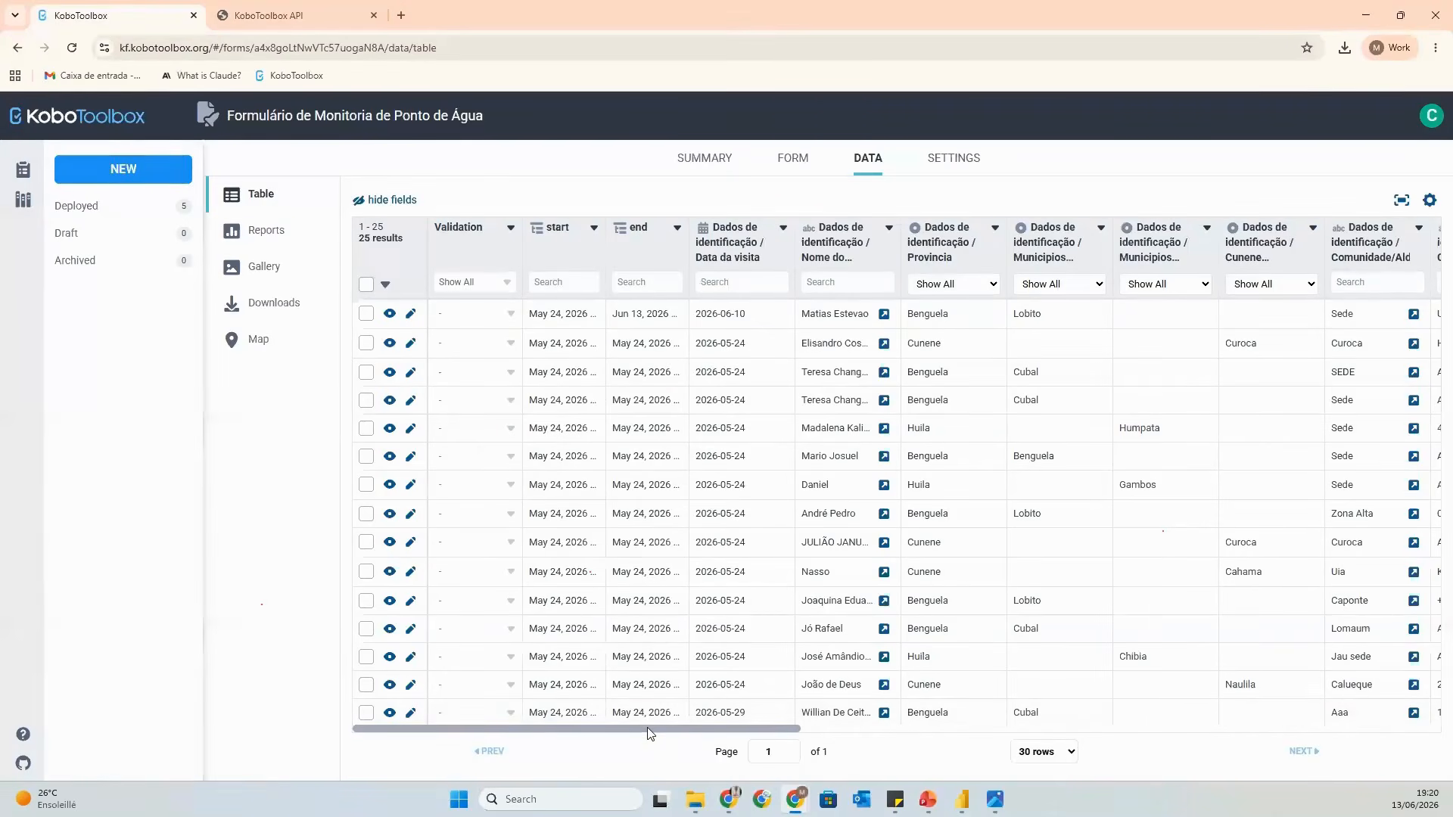
left_click_drag(641, 726, 320, 814)
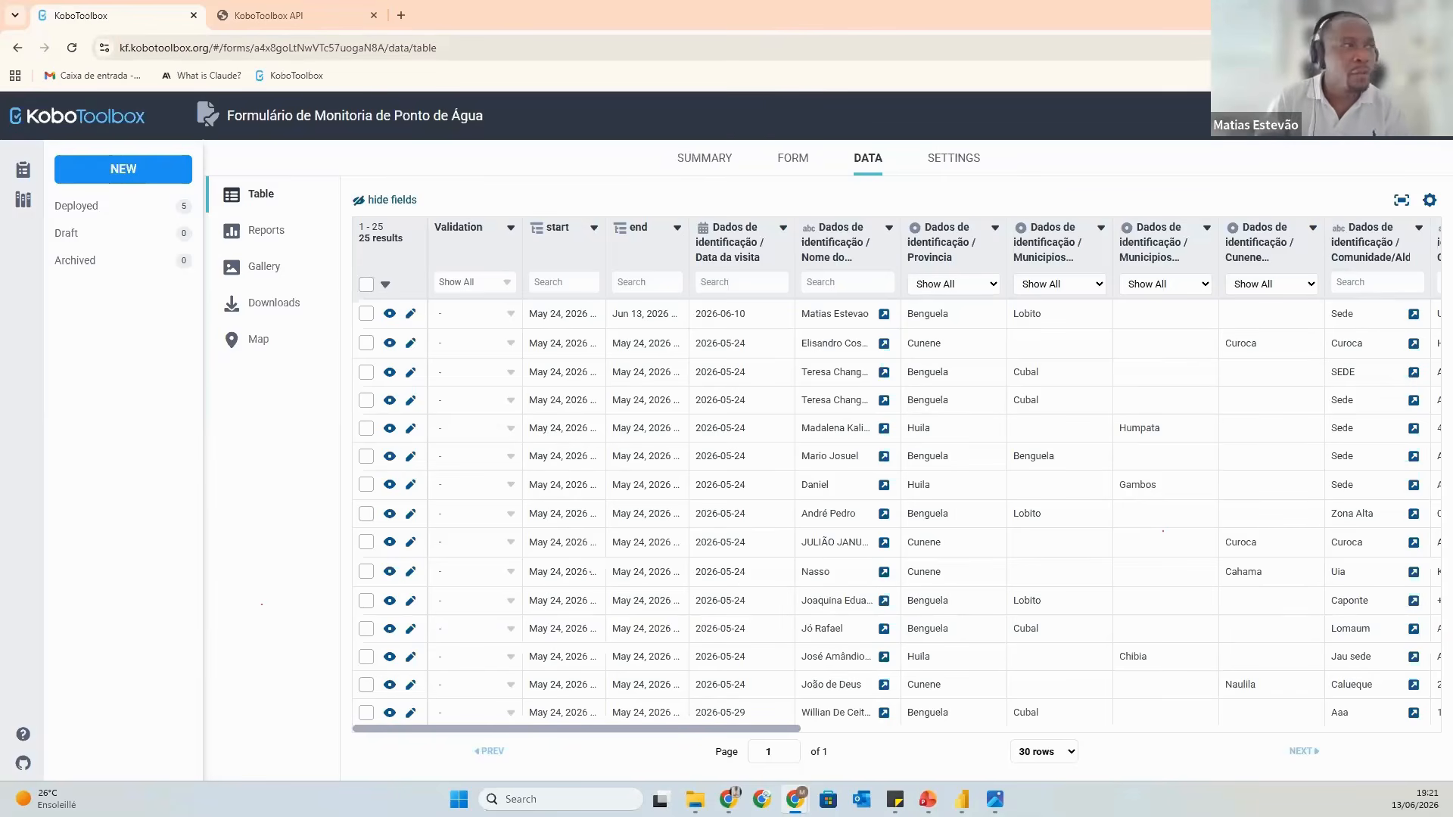
Switch to the image viewer showing the poster for the KoboToolBox and Power BI course.
left_click(992, 801)
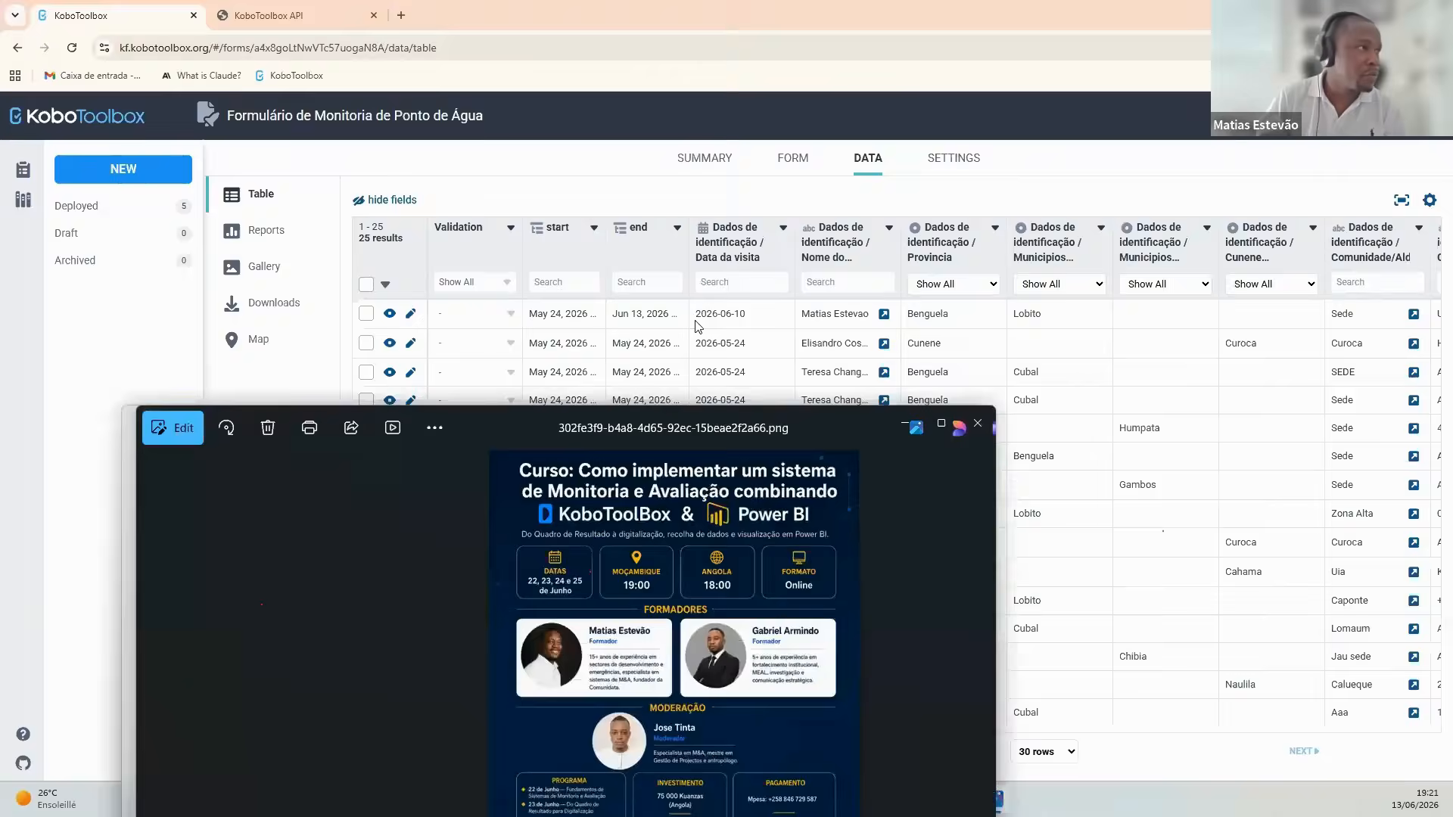